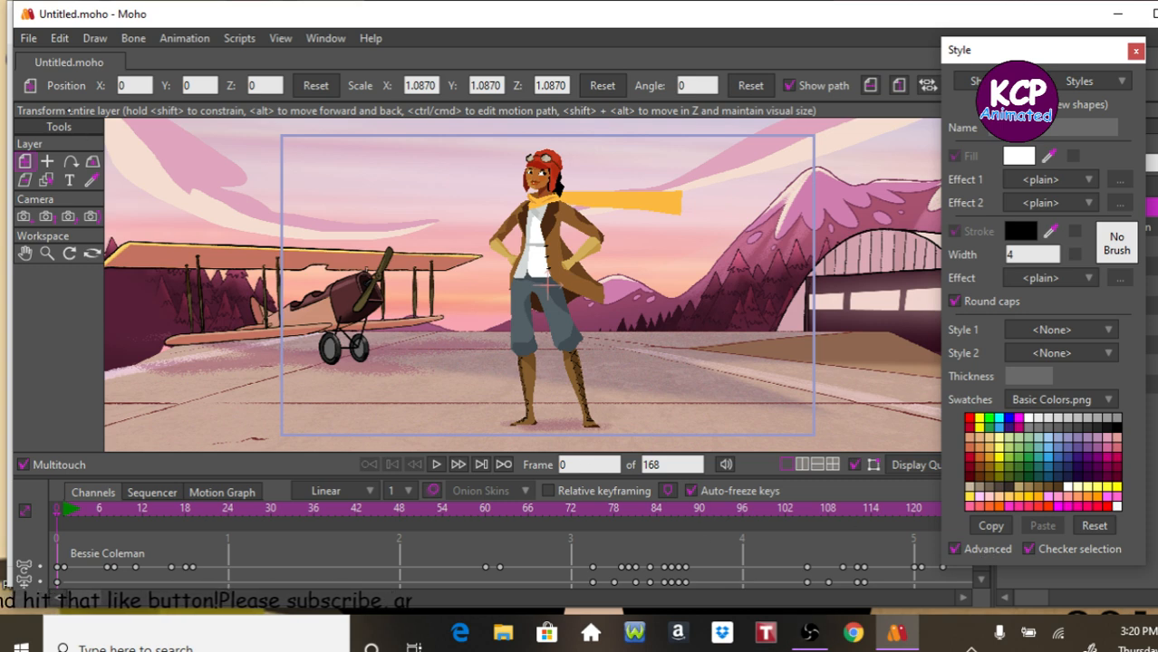
# Open the recent project scene06.moho.
pyautogui.click(28, 38)
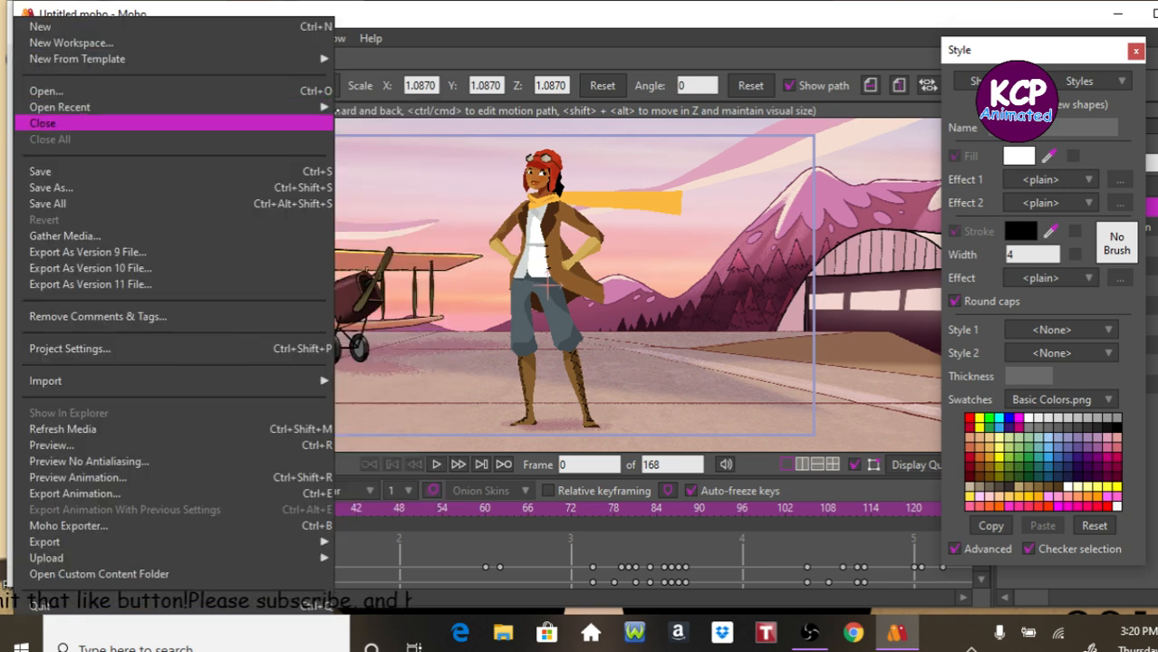
pyautogui.moveTo(327, 109)
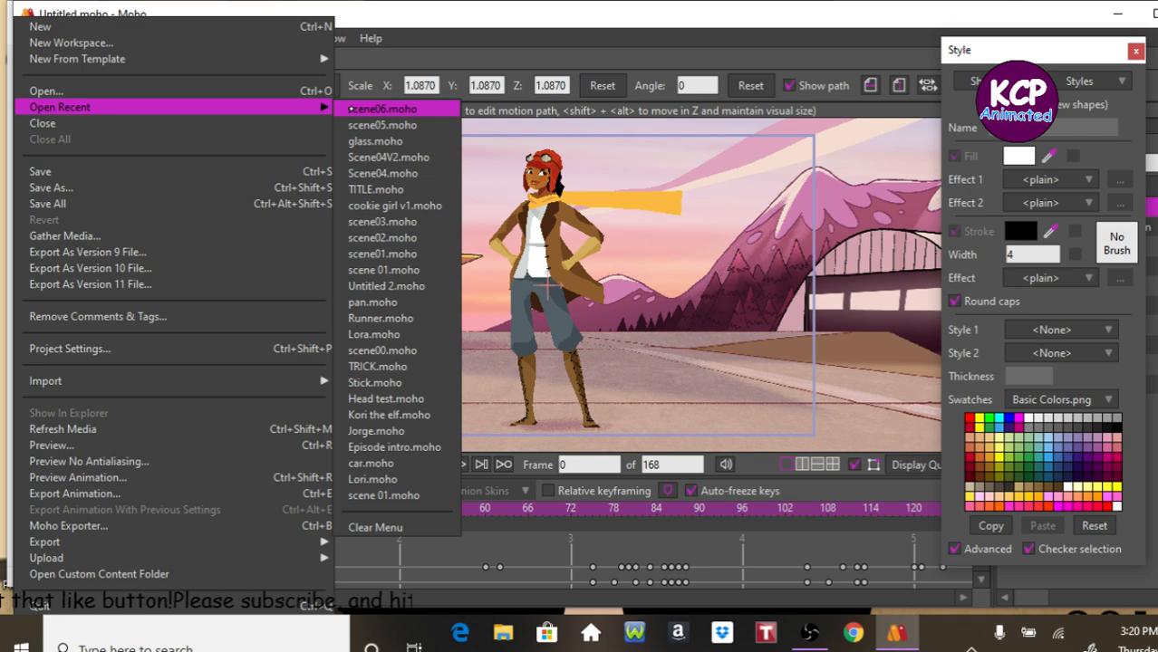
pyautogui.click(350, 109)
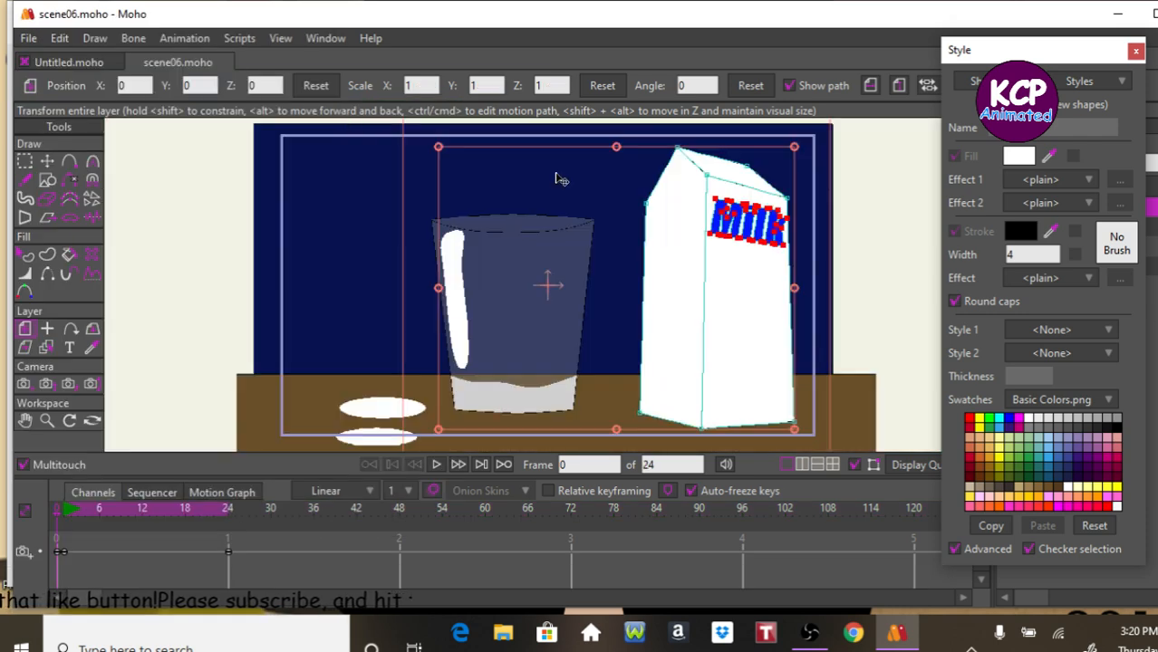
# Step forward through the scene's frames to preview the animation.
pyautogui.press('Right')
pyautogui.press('Right')
pyautogui.press('Right')
pyautogui.press('Right')
pyautogui.press('Right')
pyautogui.press('Right')
pyautogui.press('Right')
pyautogui.press('Right')
pyautogui.press('Right')
pyautogui.press('Right')
pyautogui.press('Right')
pyautogui.press('Right')
pyautogui.press('Right')
pyautogui.press('Right')
pyautogui.press('Right')
pyautogui.press('Right')
pyautogui.press('Right')
pyautogui.press('Right')
pyautogui.press('Right')
pyautogui.press('Right')
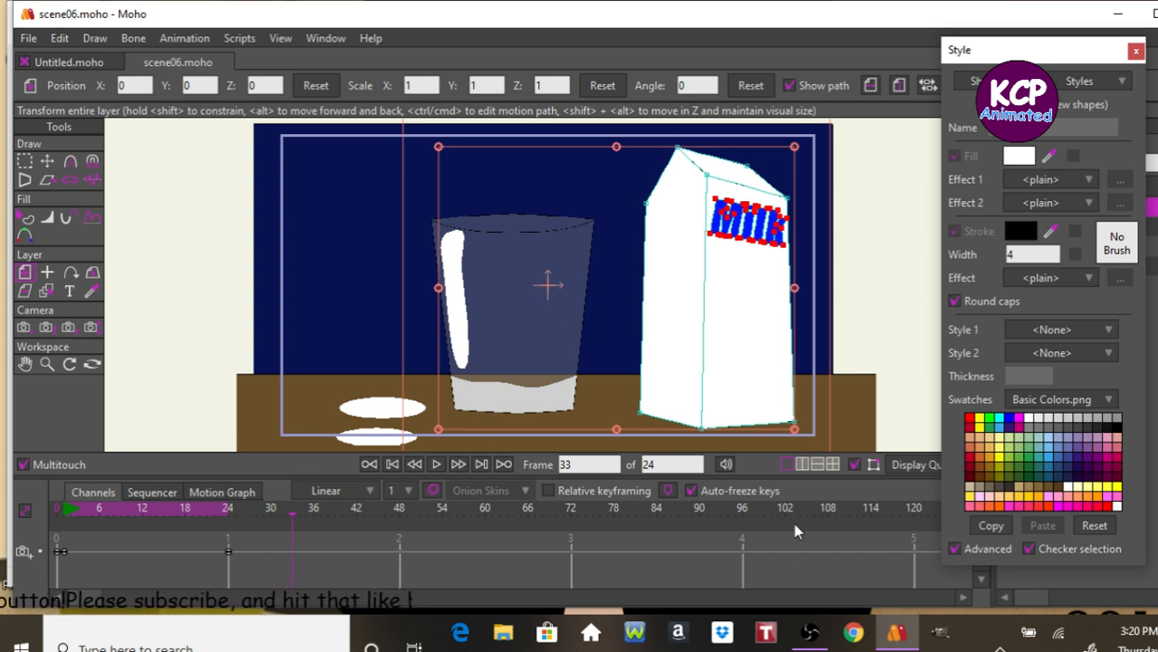
# Switch to Notepad and open the recent Script 1 document.
pyautogui.click(722, 651)
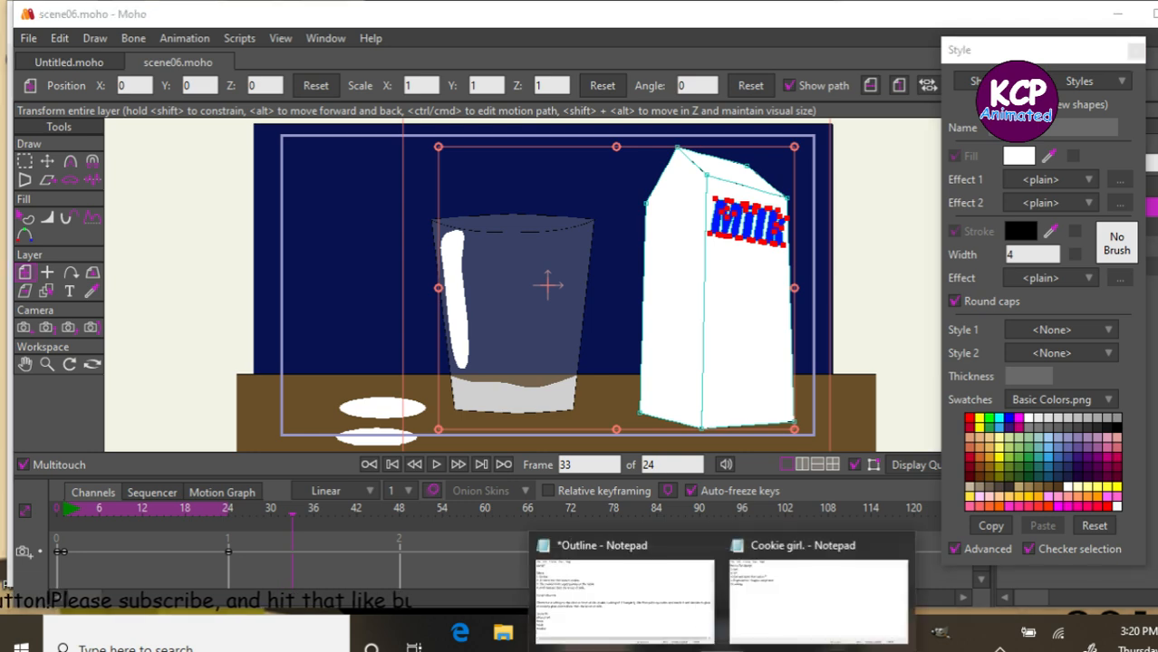
pyautogui.moveTo(685, 587)
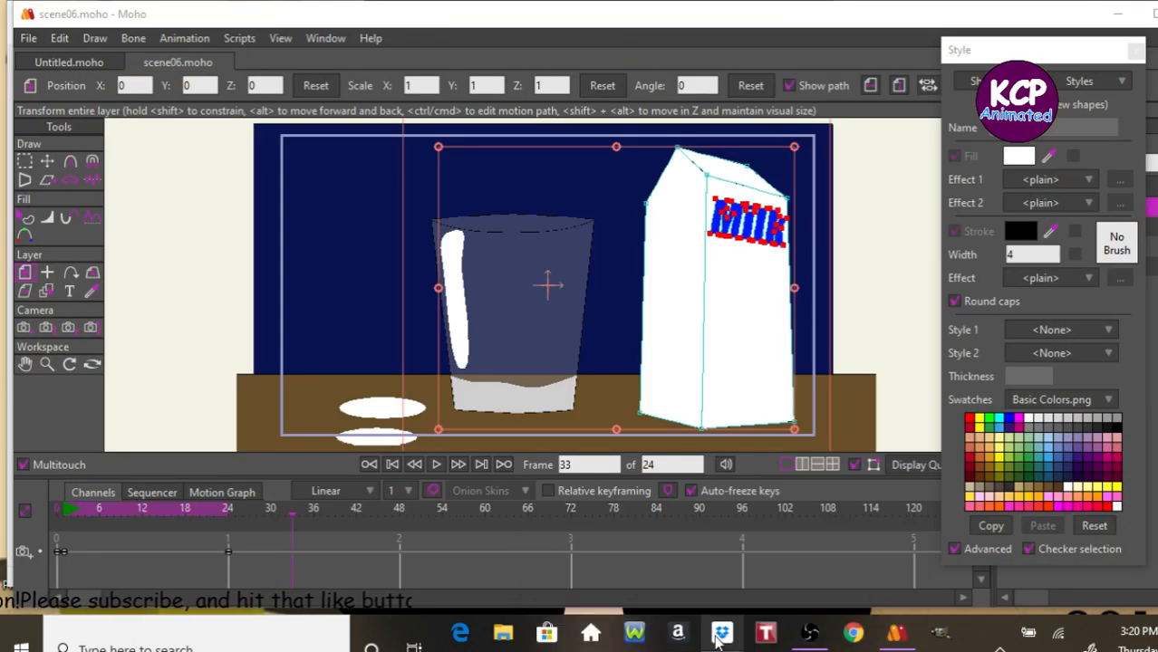
pyautogui.rightClick(722, 632)
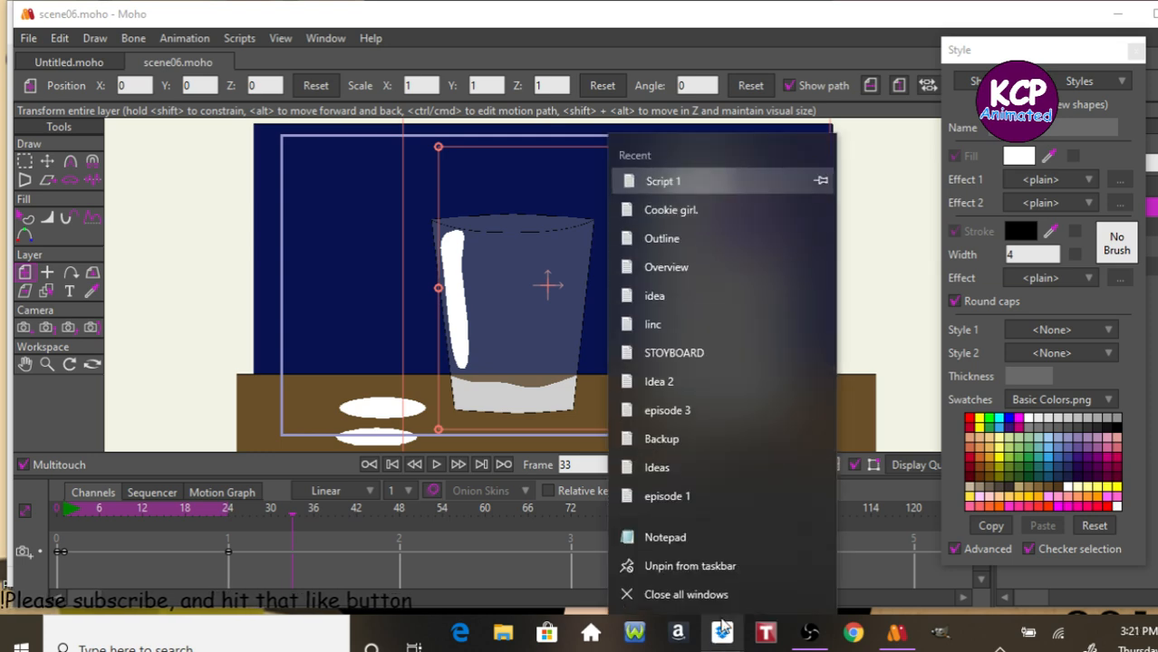
pyautogui.click(725, 181)
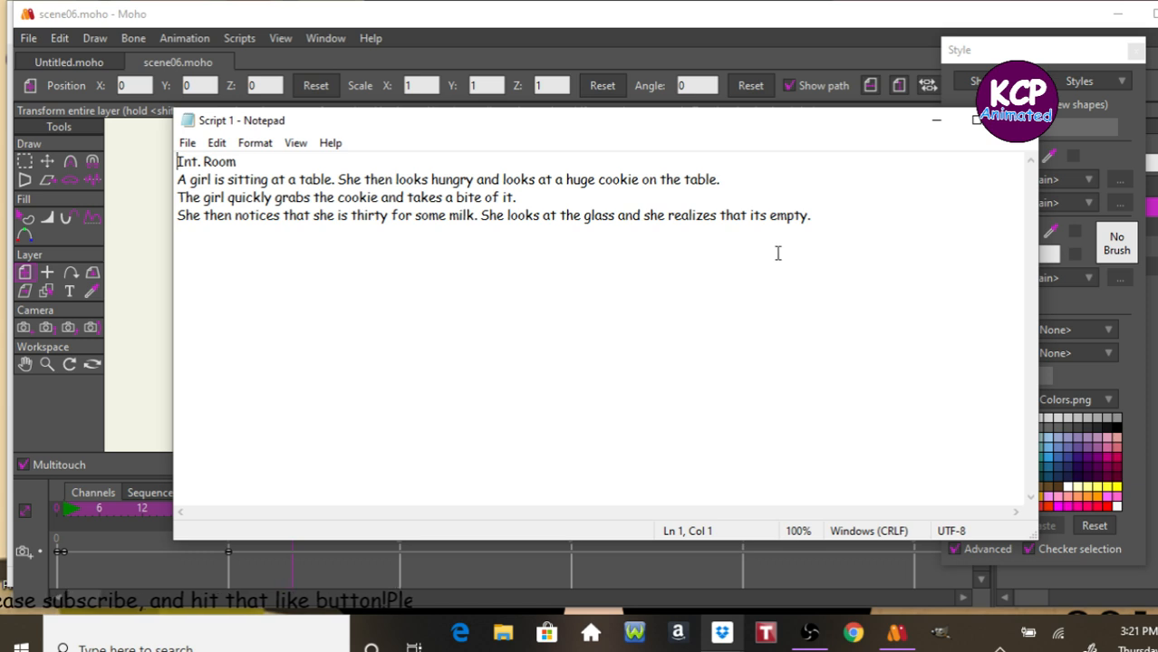
# Read through the script's lines about the girl, the cookie and the empty milk glass, and minimize Notepad.
pyautogui.click(178, 180)
pyautogui.hotkey('ctrl', 'Right')
pyautogui.hotkey('ctrl', 'Right')
pyautogui.hotkey('ctrl', 'Right')
pyautogui.hotkey('ctrl', 'Right')
pyautogui.hotkey('ctrl', 'Right')
pyautogui.hotkey('ctrl', 'Right')
pyautogui.hotkey('ctrl', 'Right')
pyautogui.hotkey('ctrl', 'Right')
pyautogui.hotkey('ctrl', 'Right')
pyautogui.hotkey('ctrl', 'Right')
pyautogui.hotkey('ctrl', 'Right')
pyautogui.hotkey('ctrl', 'Right')
pyautogui.hotkey('ctrl', 'Right')
pyautogui.hotkey('ctrl', 'Right')
pyautogui.press('Right')
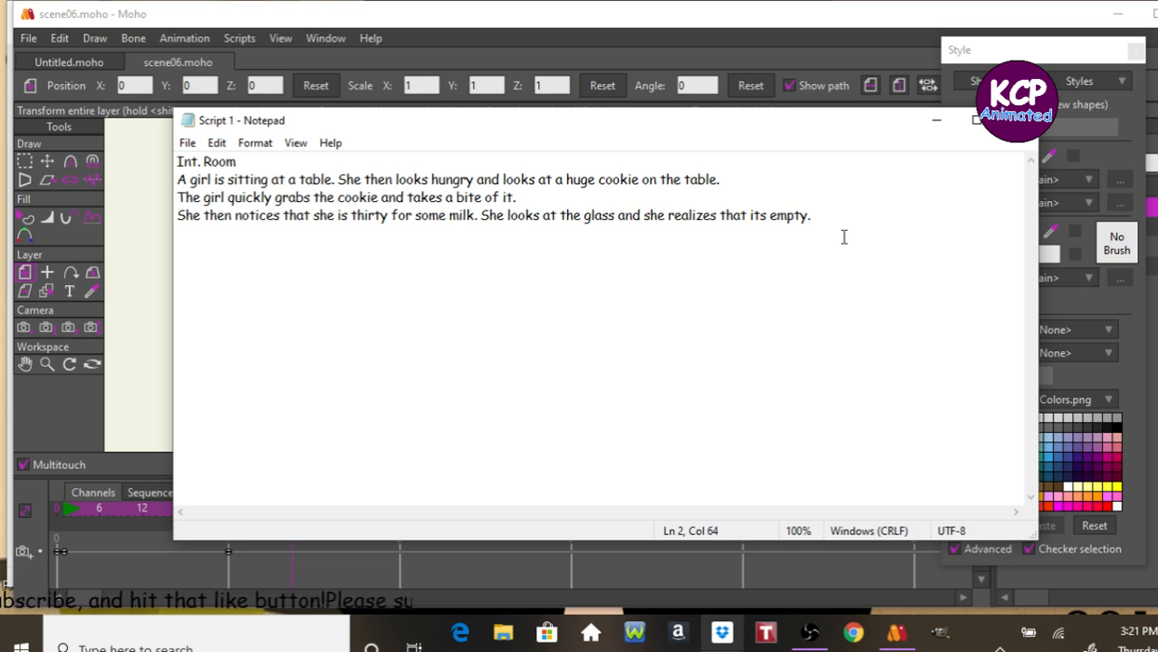
pyautogui.press('Down')
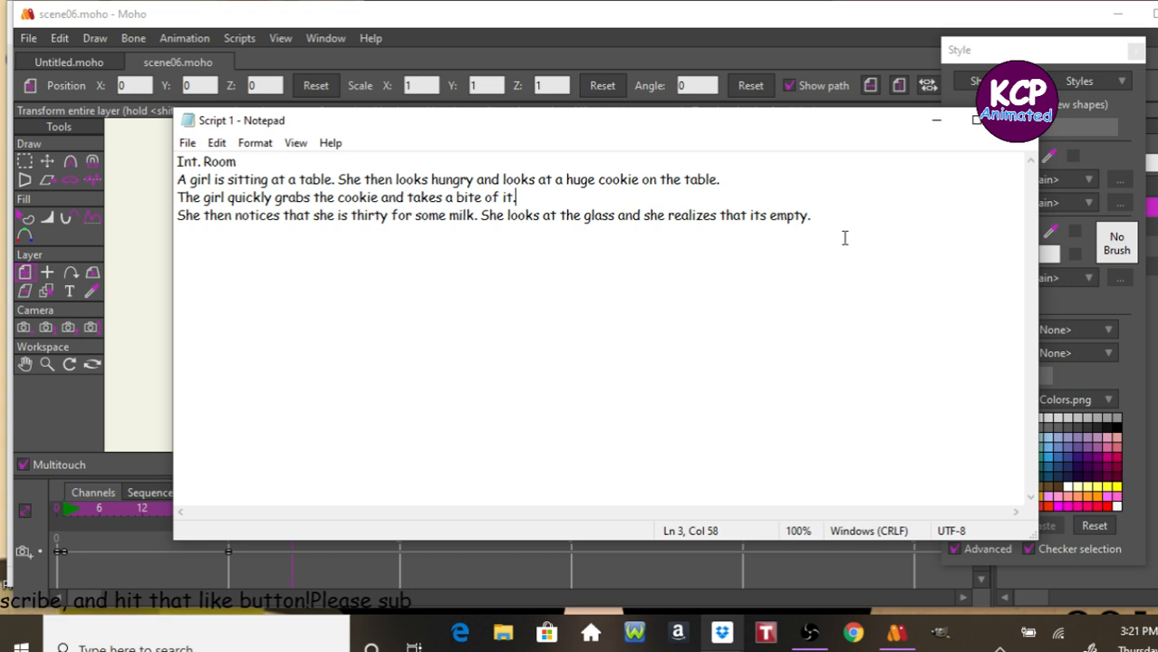
pyautogui.press('Down')
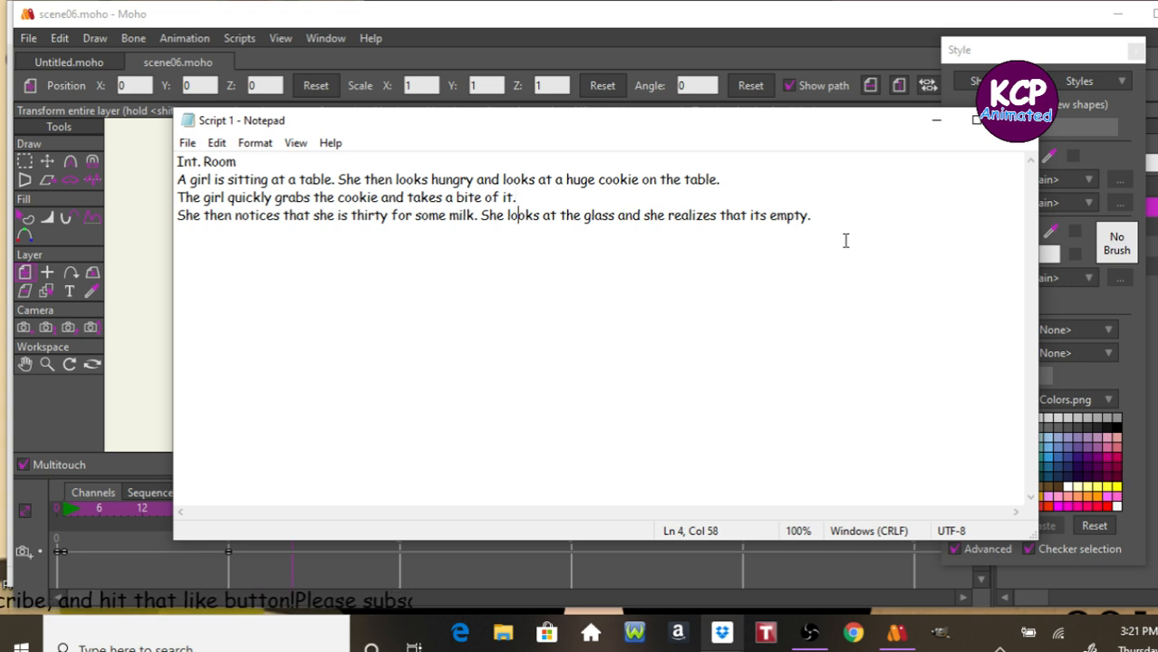
pyautogui.press('Left')
pyautogui.press('Left')
pyautogui.press('Left')
pyautogui.press('Left')
pyautogui.press('Left')
pyautogui.press('Left')
pyautogui.press('Left')
pyautogui.press('Left')
pyautogui.press('Left')
pyautogui.press('Left')
pyautogui.press('Left')
pyautogui.press('Left')
pyautogui.press('Left')
pyautogui.press('Left')
pyautogui.press('Left')
pyautogui.press('Left')
pyautogui.press('Left')
pyautogui.press('Left')
pyautogui.press('Left')
pyautogui.press('Left')
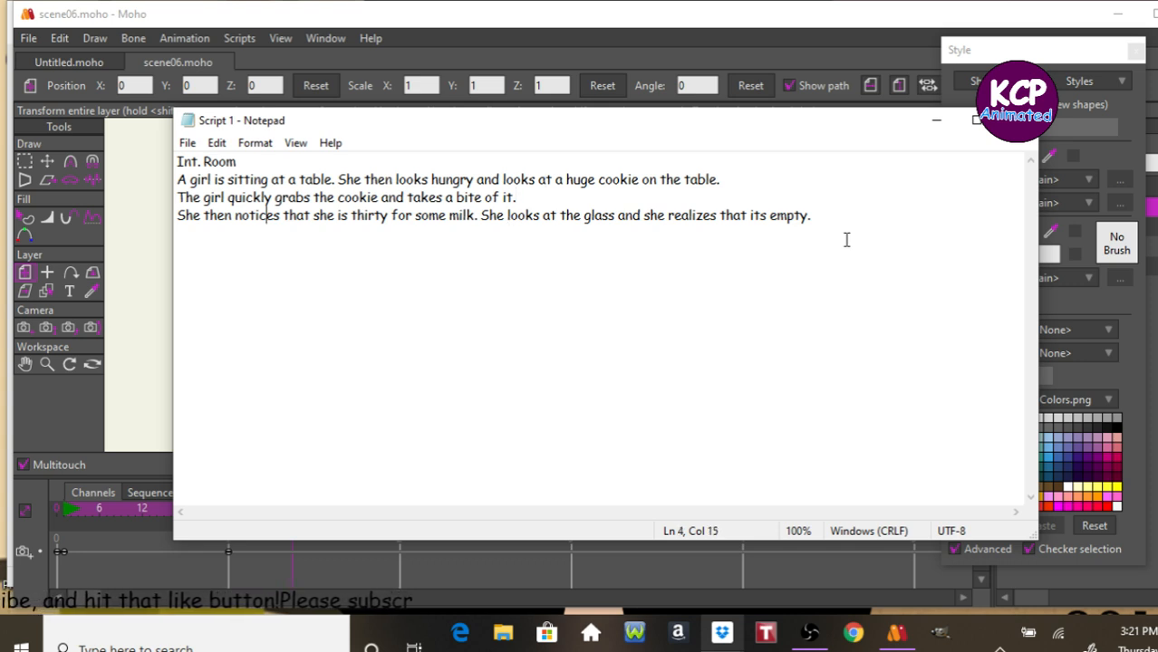
pyautogui.press('Right')
pyautogui.press('Right')
pyautogui.press('Right')
pyautogui.press('Right')
pyautogui.press('Right')
pyautogui.press('Right')
pyautogui.press('Right')
pyautogui.press('Right')
pyautogui.press('Right')
pyautogui.press('Right')
pyautogui.press('Right')
pyautogui.press('Right')
pyautogui.press('Right')
pyautogui.press('Right')
pyautogui.press('Right')
pyautogui.press('Right')
pyautogui.press('Right')
pyautogui.press('Right')
pyautogui.press('Right')
pyautogui.press('Right')
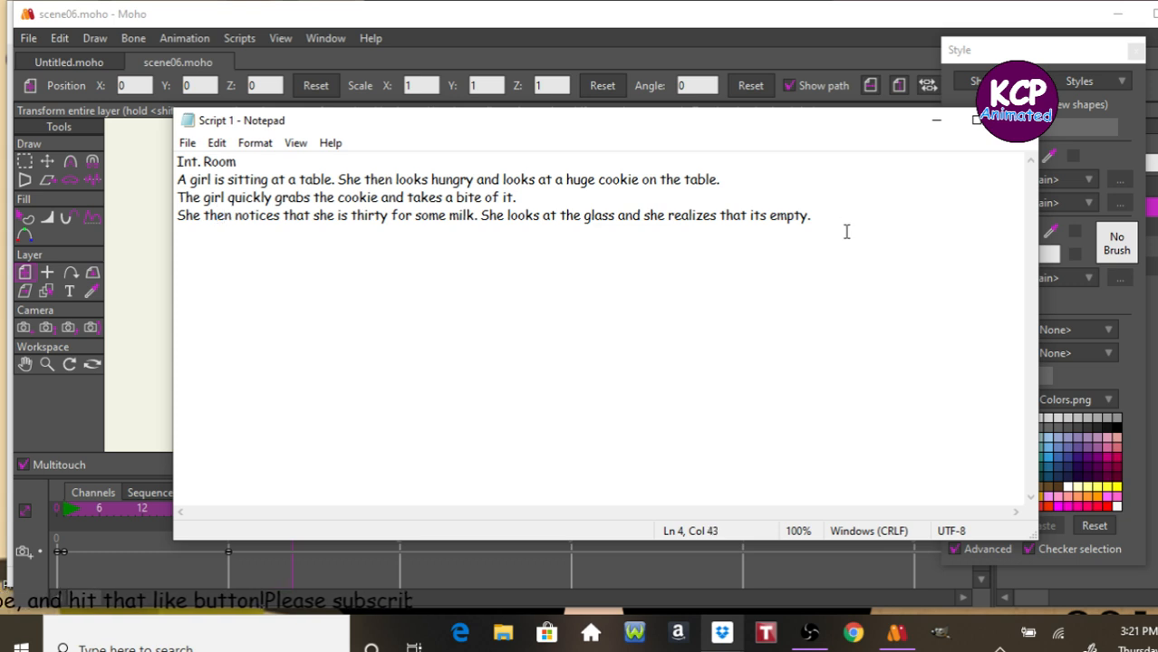
pyautogui.press('Right')
pyautogui.press('Right')
pyautogui.press('Right')
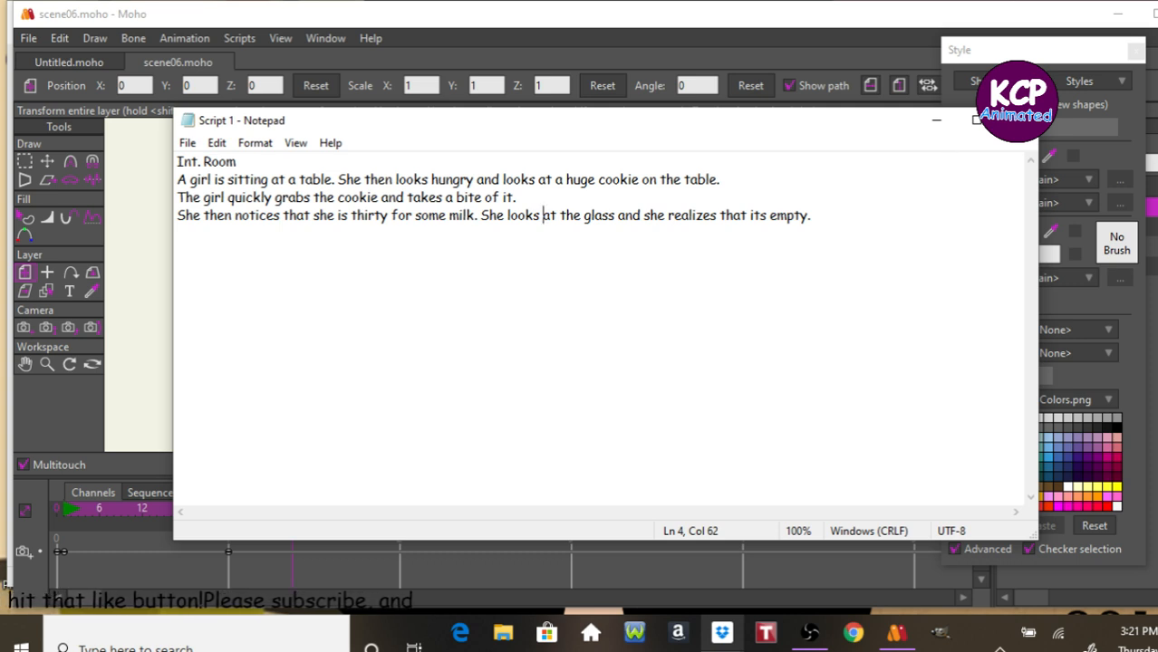
pyautogui.press('Right')
pyautogui.press('Right')
pyautogui.press('Right')
pyautogui.press('Right')
pyautogui.press('Right')
pyautogui.press('Right')
pyautogui.press('Right')
pyautogui.press('Right')
pyautogui.press('Right')
pyautogui.press('Right')
pyautogui.press('Right')
pyautogui.press('Right')
pyautogui.press('Right')
pyautogui.press('Right')
pyautogui.press('Right')
pyautogui.press('Right')
pyautogui.press('Right')
pyautogui.press('Right')
pyautogui.press('Right')
pyautogui.press('Right')
pyautogui.press('Right')
pyautogui.press('Right')
pyautogui.press('Right')
pyautogui.press('Right')
pyautogui.press('Right')
pyautogui.press('Right')
pyautogui.press('Right')
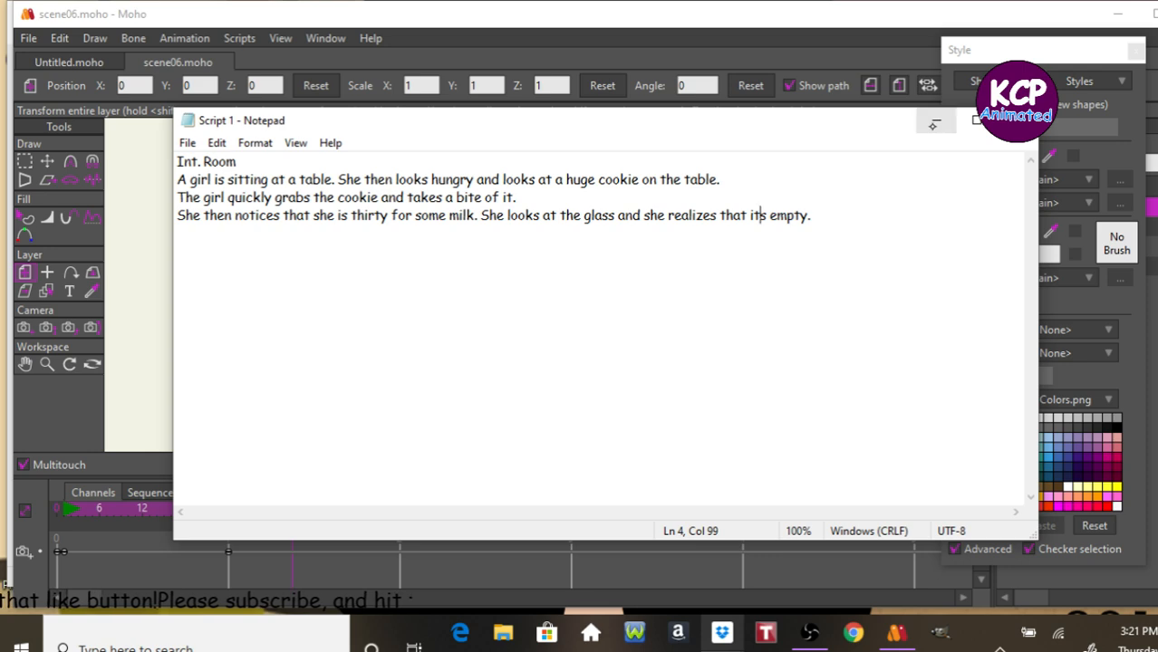
pyautogui.click(936, 121)
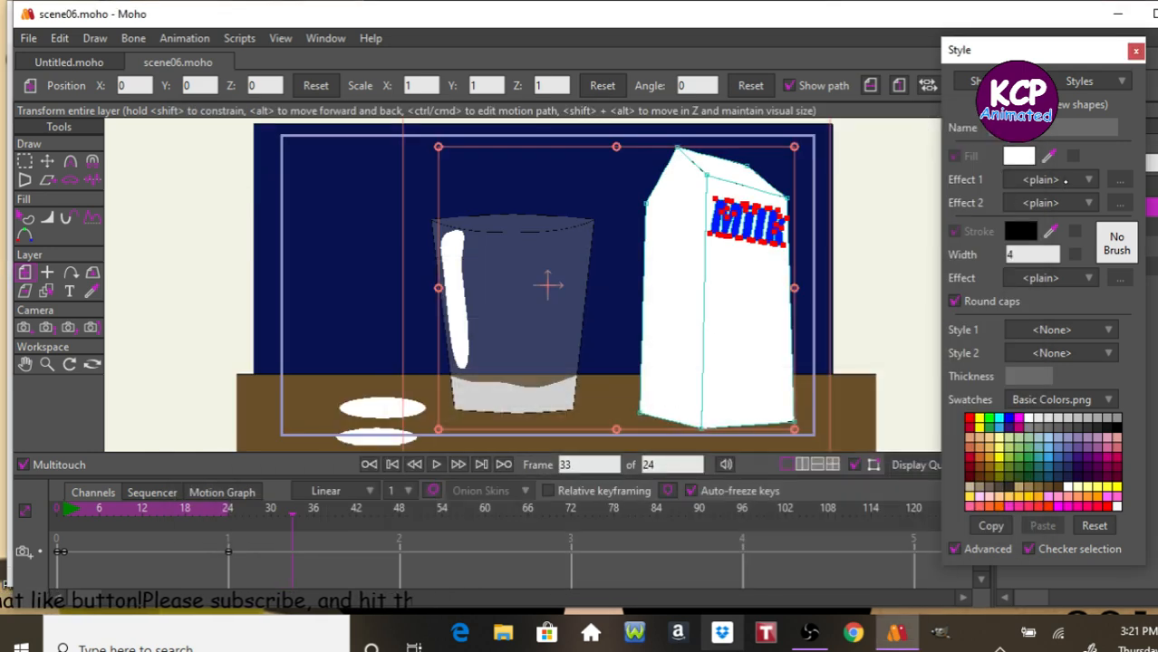
# Return the timeline playhead to frame 0.
pyautogui.hotkey('ctrl', 'Left')
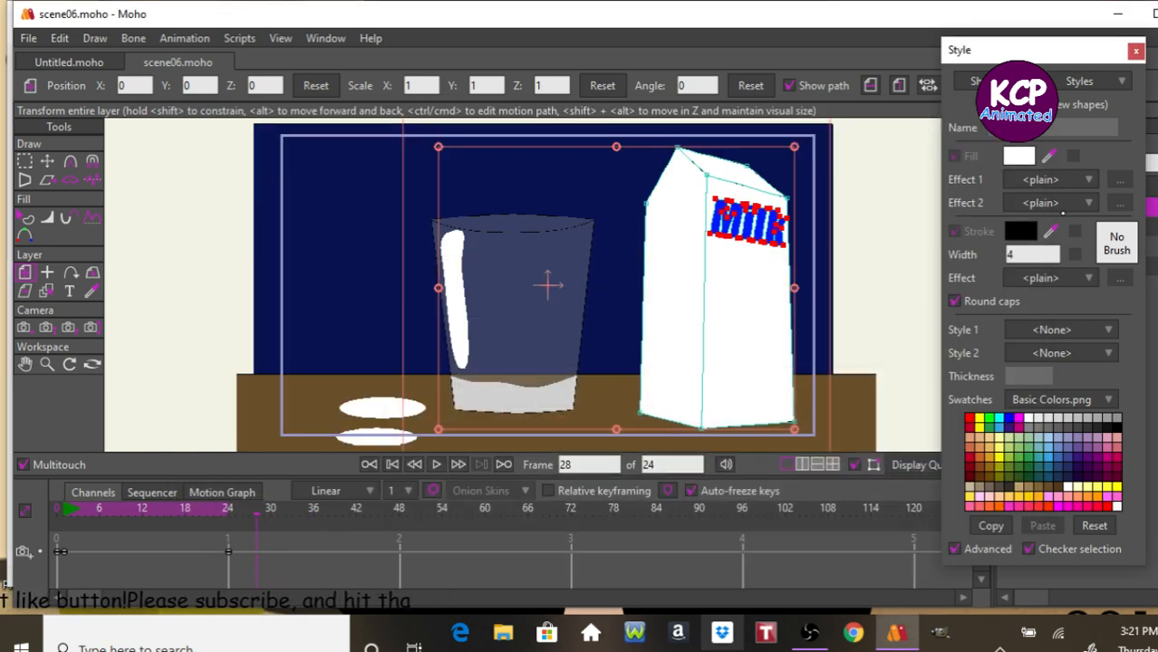
pyautogui.press('Left')
pyautogui.press('Left')
pyautogui.press('Left')
pyautogui.press('Left')
pyautogui.press('Left')
pyautogui.press('Left')
pyautogui.press('Left')
pyautogui.press('Left')
pyautogui.press('Left')
pyautogui.press('Left')
pyautogui.press('Left')
pyautogui.press('Left')
pyautogui.press('Left')
pyautogui.press('Left')
pyautogui.press('Left')
pyautogui.press('Left')
pyautogui.press('Left')
pyautogui.press('Left')
pyautogui.press('Left')
pyautogui.press('Left')
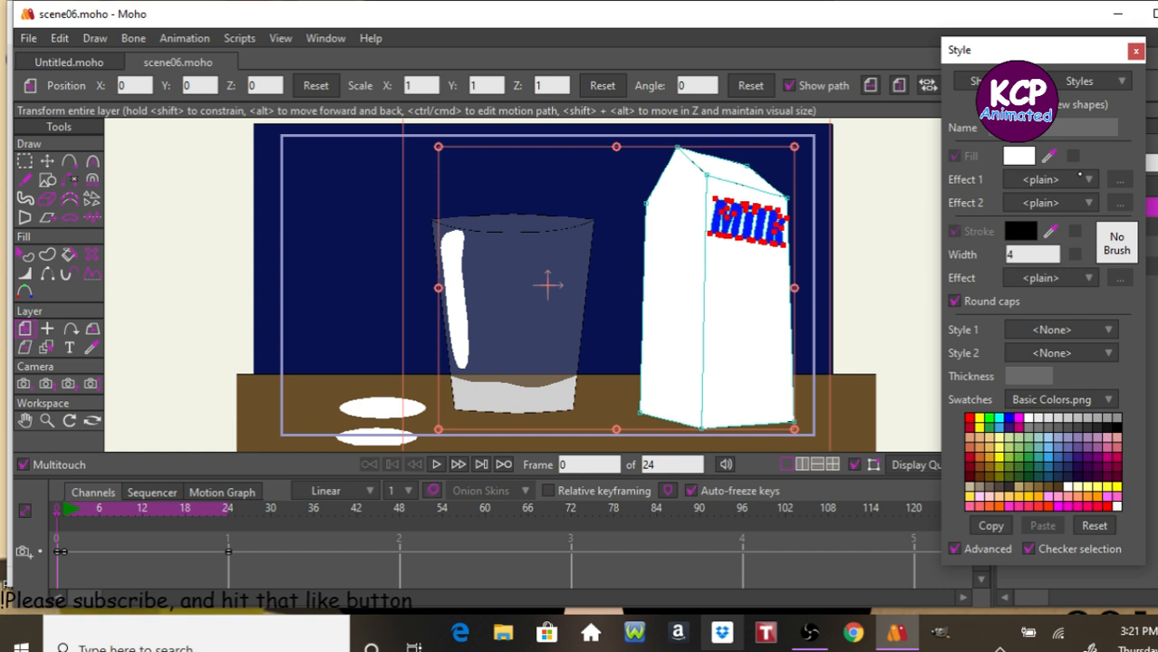
# Create a new document and save it as scene07.
pyautogui.hotkey('ctrl', 'n')
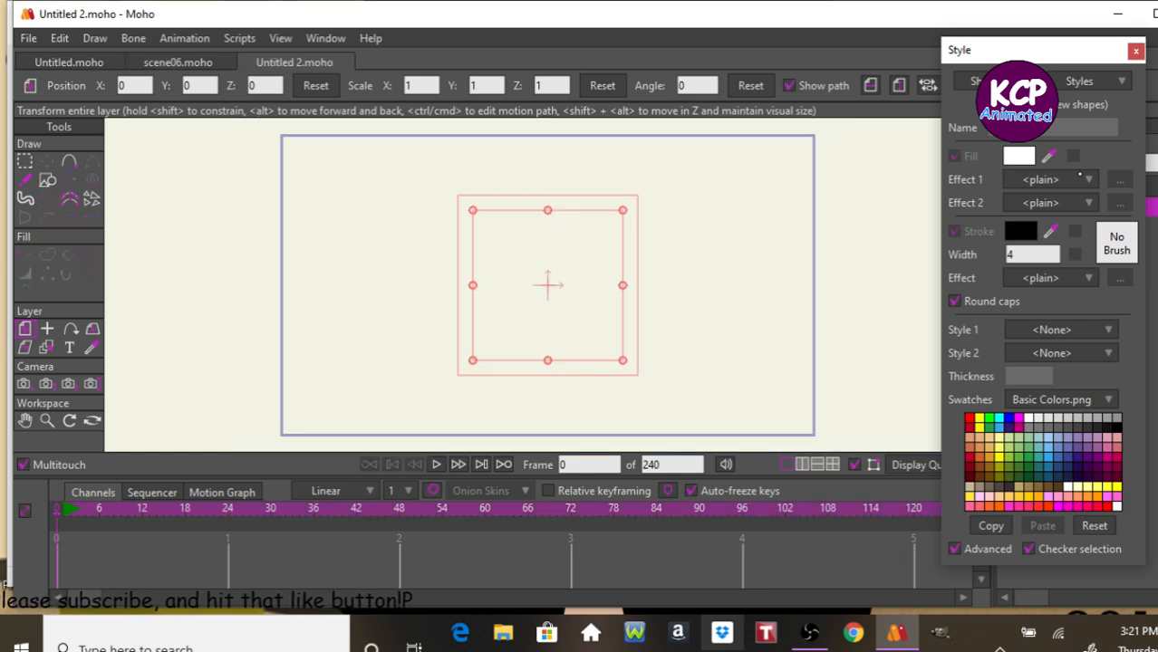
pyautogui.hotkey('ctrl', 's')
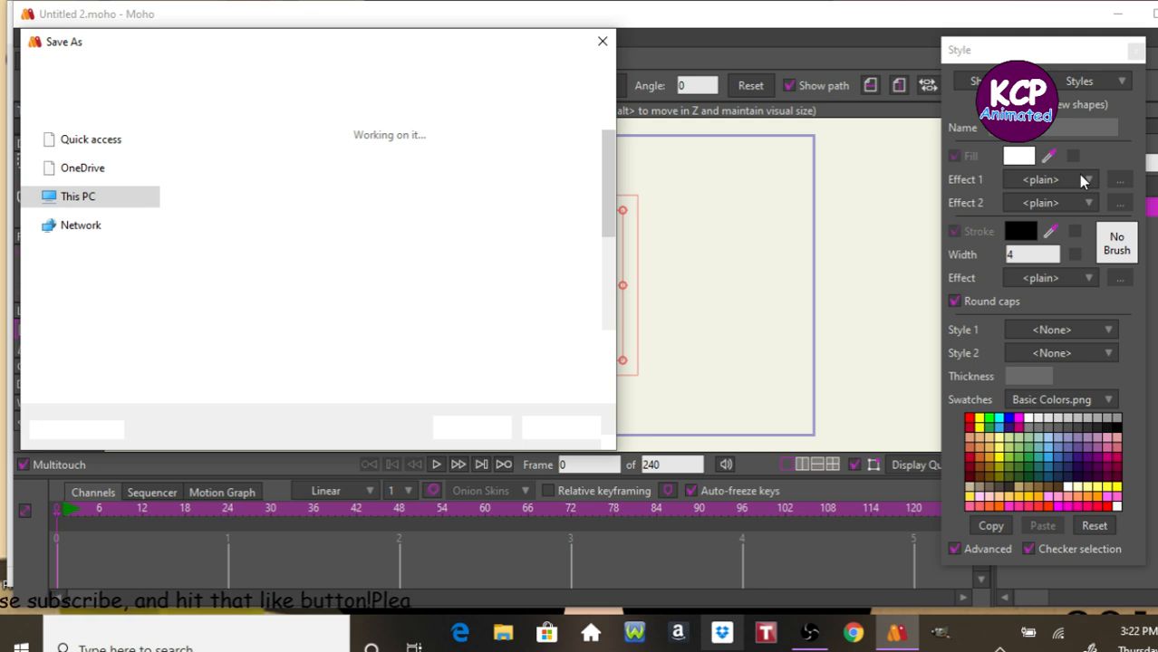
pyautogui.write('scen')
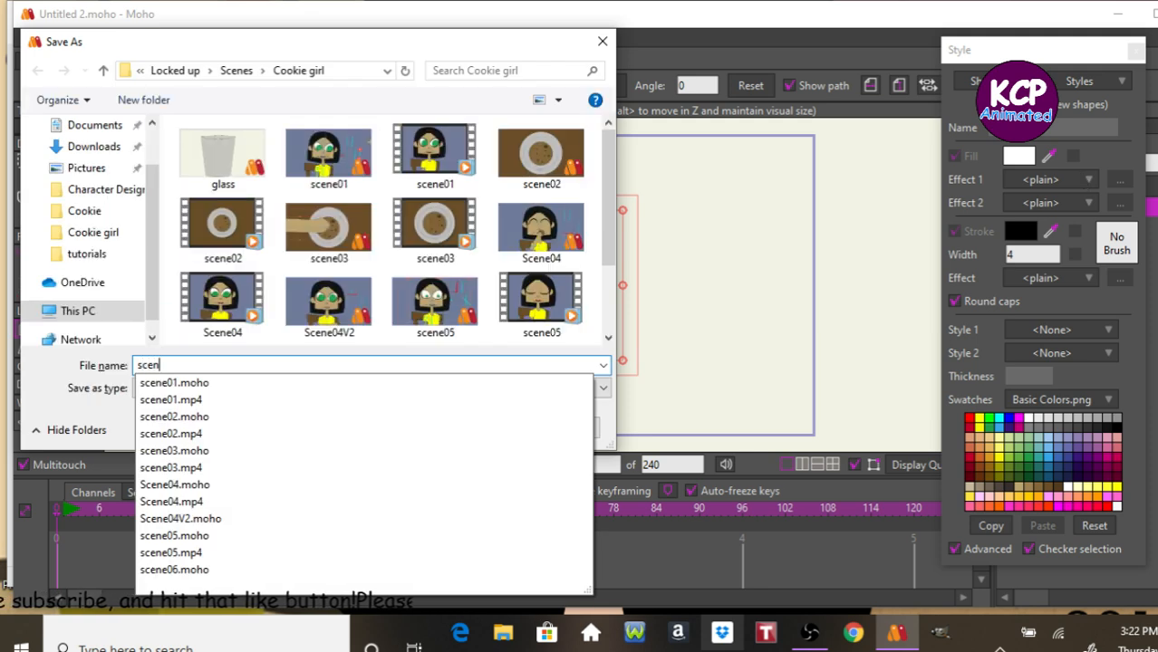
pyautogui.write('e0')
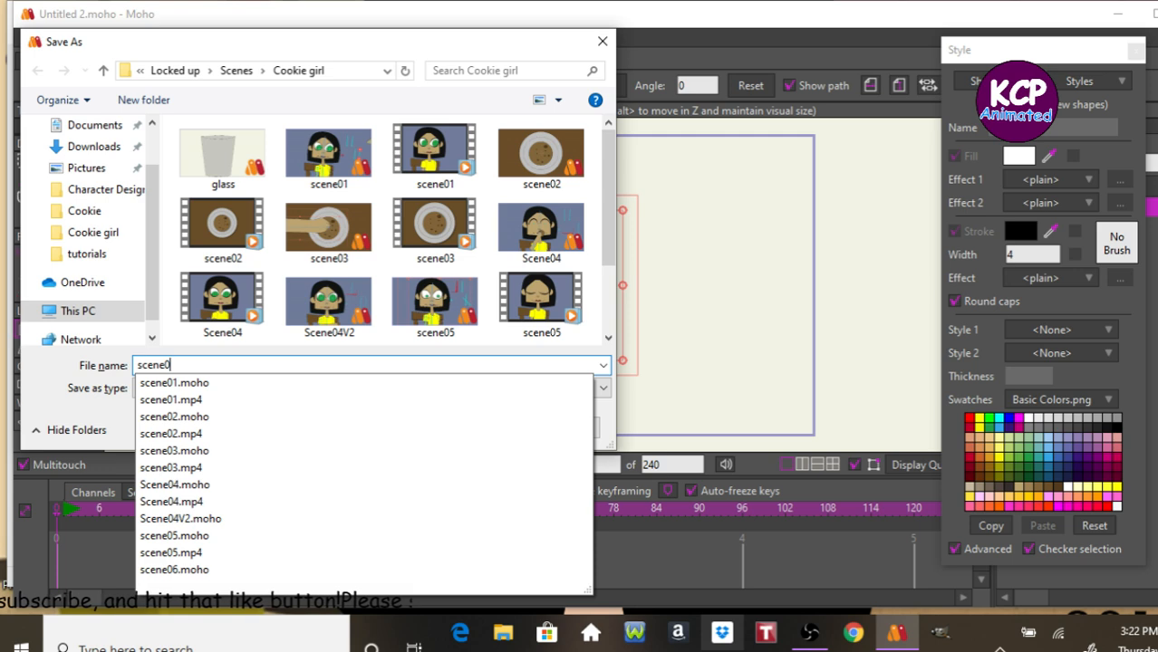
pyautogui.write('7')
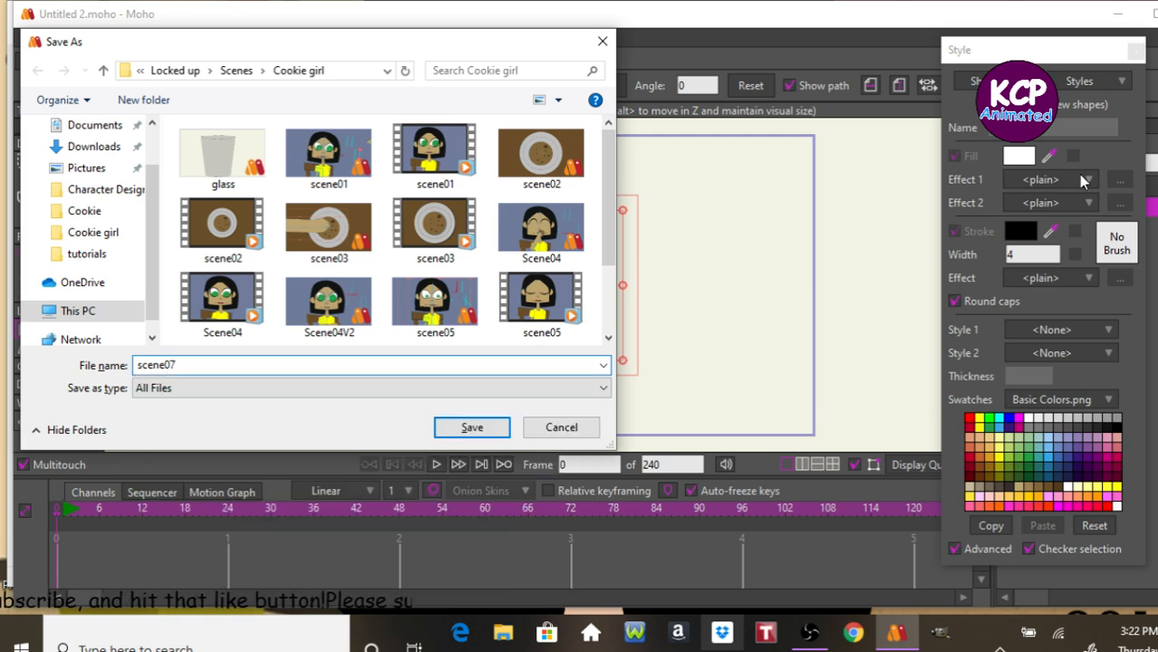
pyautogui.press('Return')
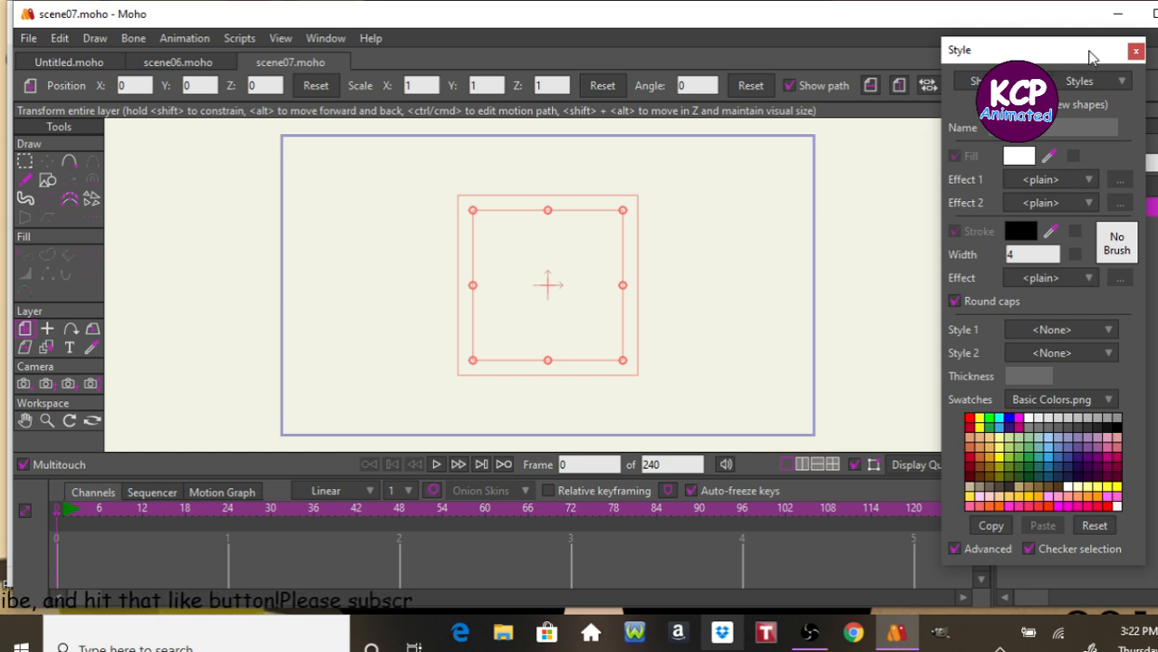
# Close the scene06 tab and switch back to the scene07 document.
pyautogui.click(137, 72)
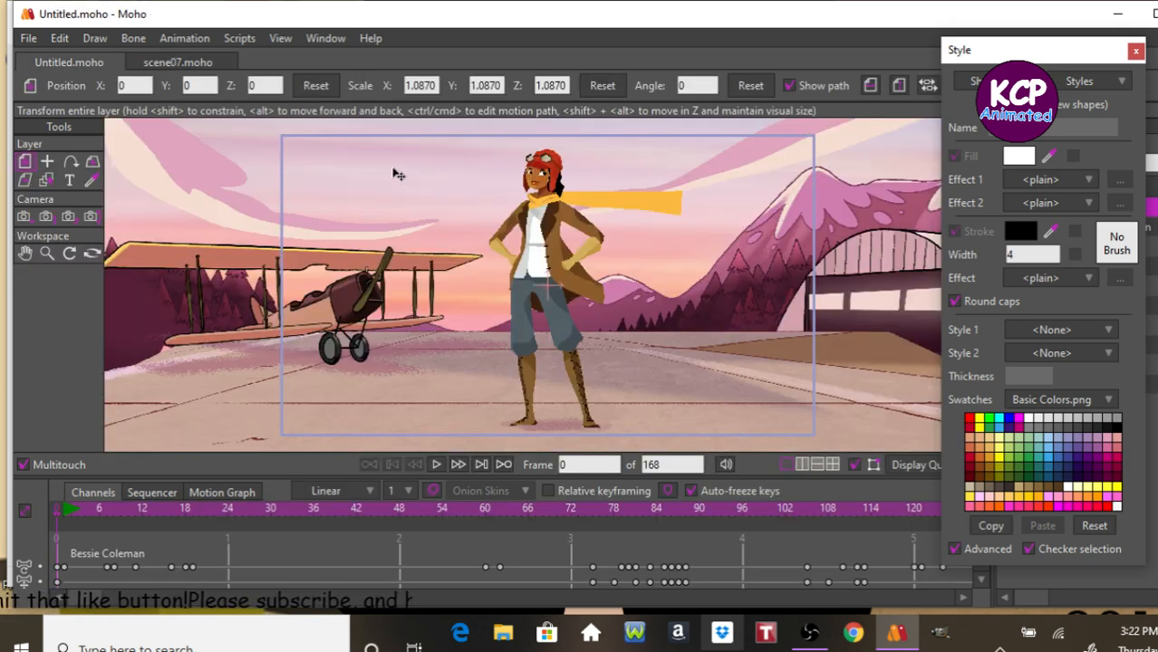
pyautogui.click(211, 60)
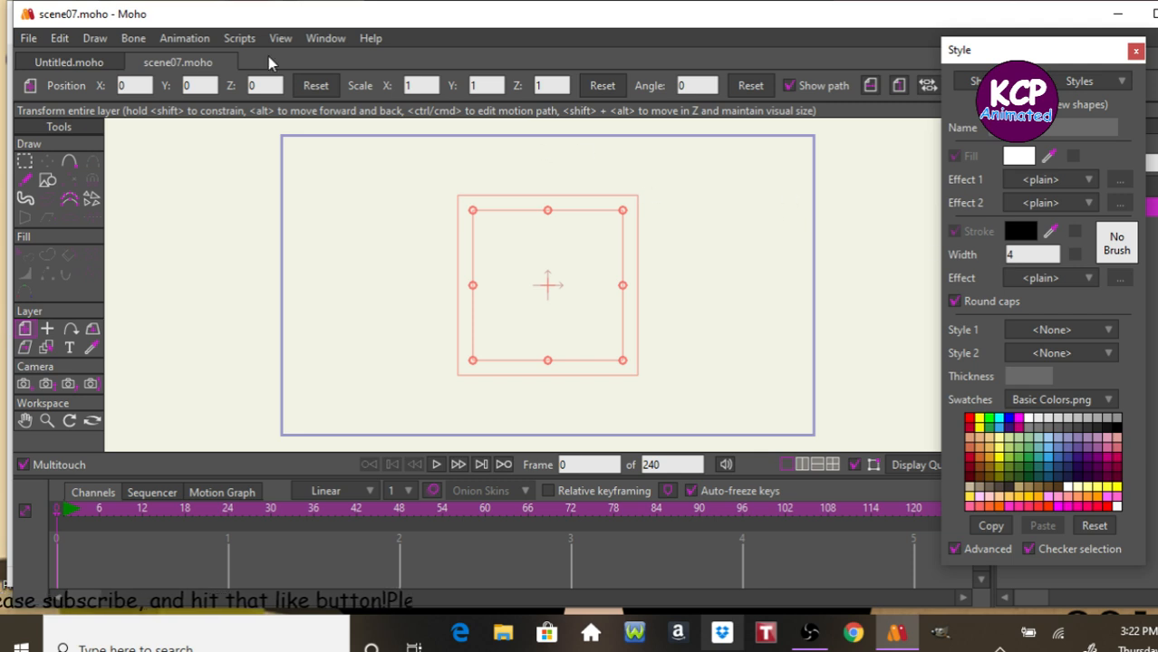
# Import scene06 as a Moho object with Milk Carten, Glass, table and Bgt all checked, and close the Style panel.
pyautogui.click(32, 40)
pyautogui.moveTo(62, 108)
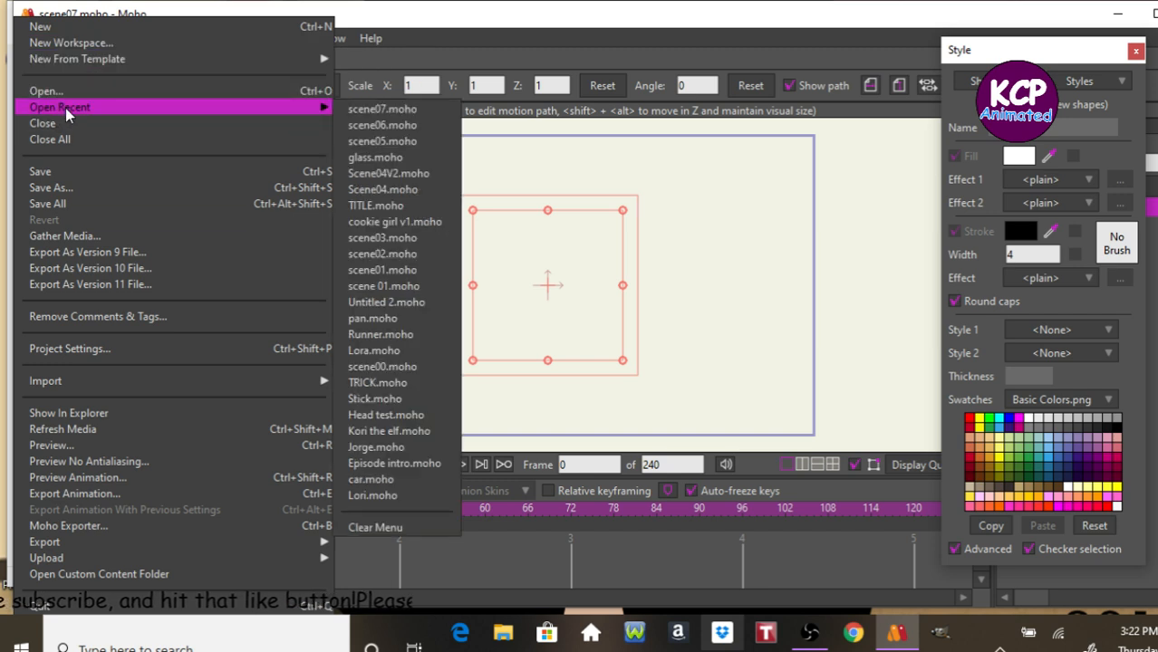
pyautogui.moveTo(153, 383)
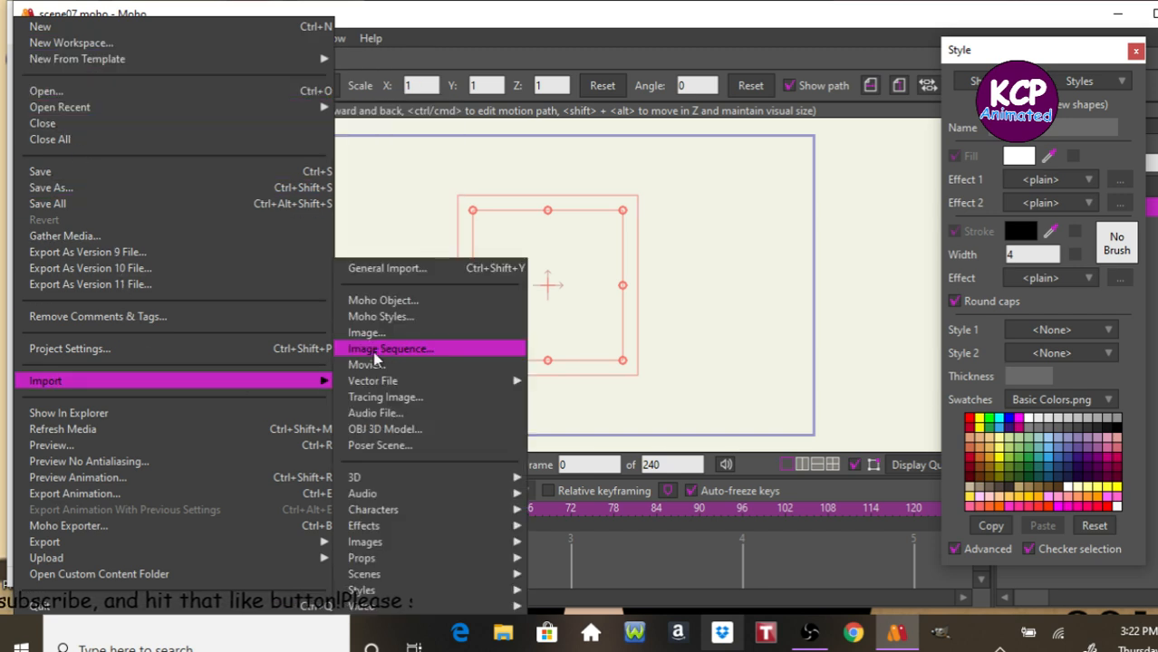
pyautogui.click(396, 300)
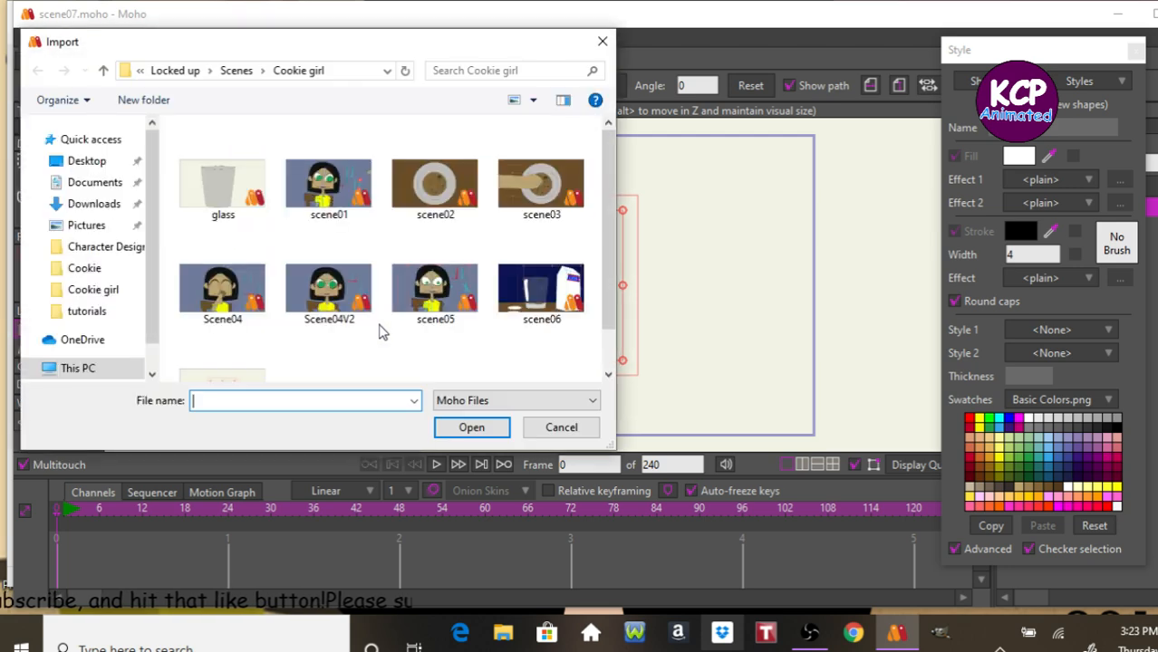
pyautogui.click(558, 299)
pyautogui.click(497, 428)
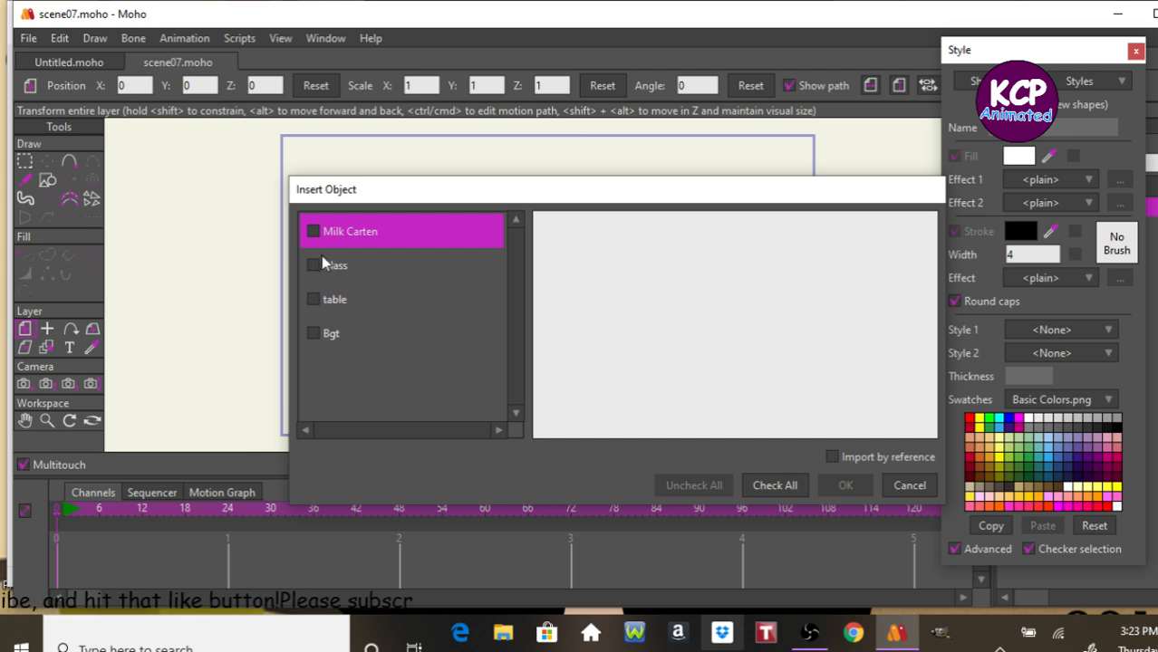
pyautogui.click(313, 231)
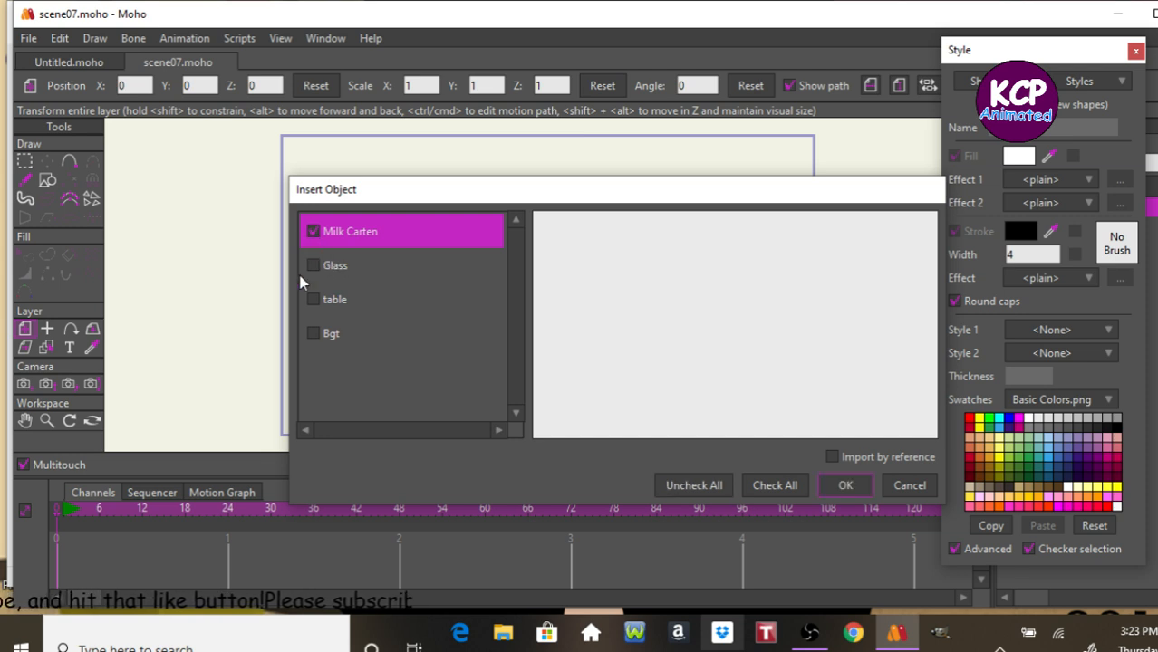
pyautogui.click(314, 266)
pyautogui.click(314, 301)
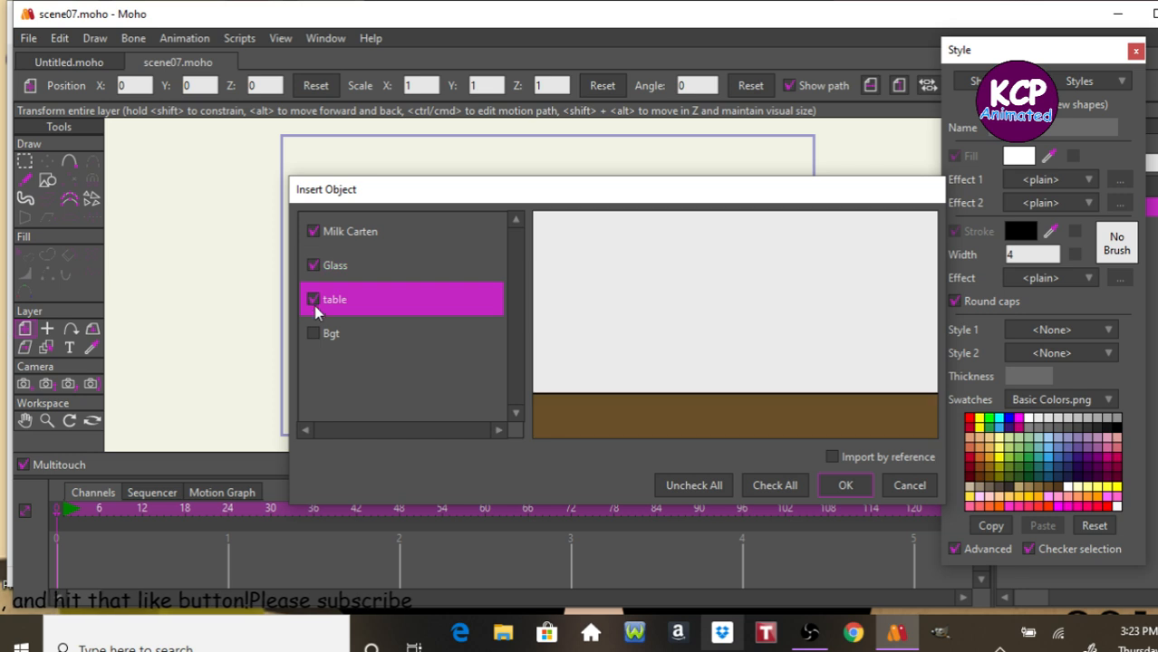
pyautogui.click(313, 334)
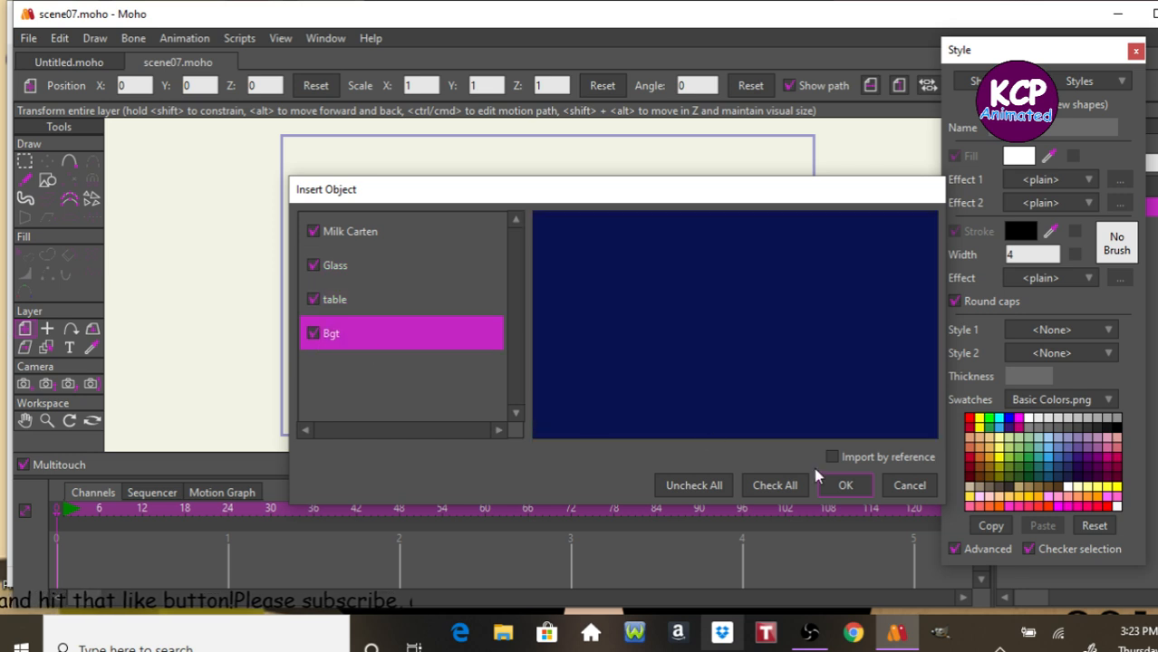
pyautogui.click(846, 485)
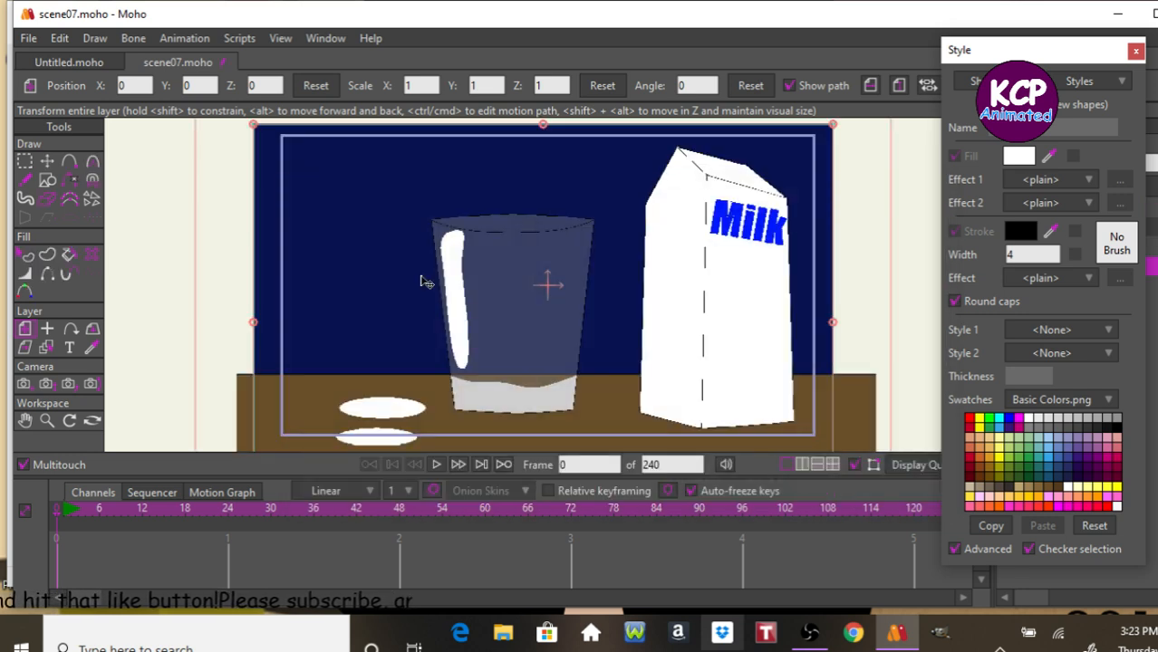
pyautogui.click(1136, 50)
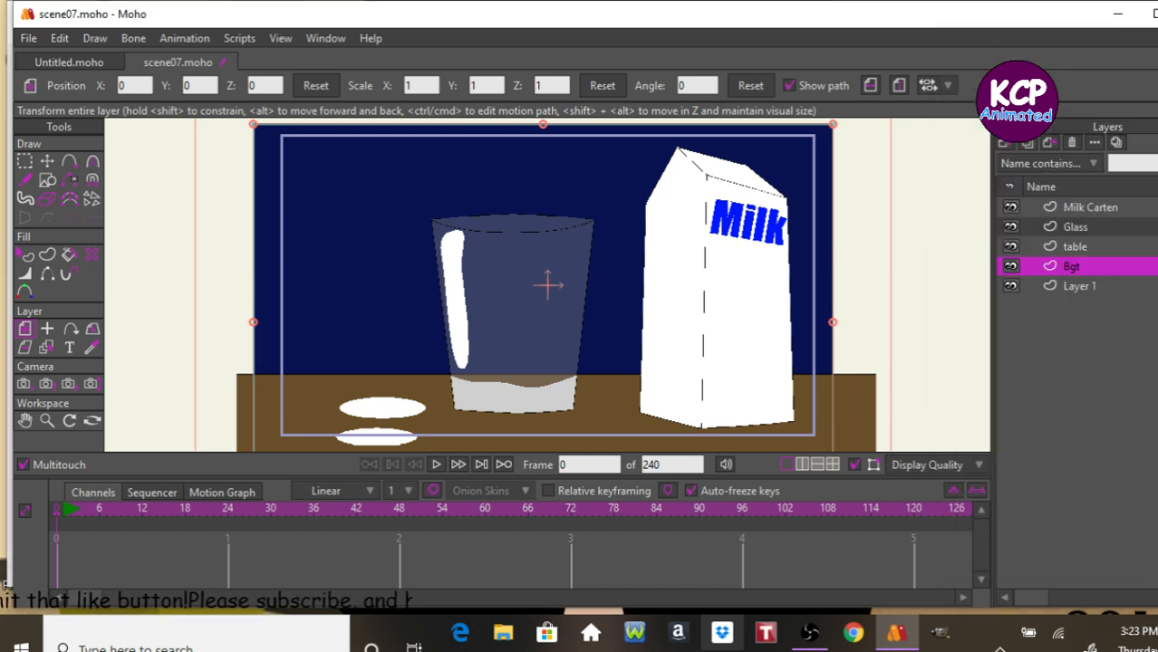
# Add a new vector layer above Milk Carten and name it Hand.
pyautogui.click(1096, 207)
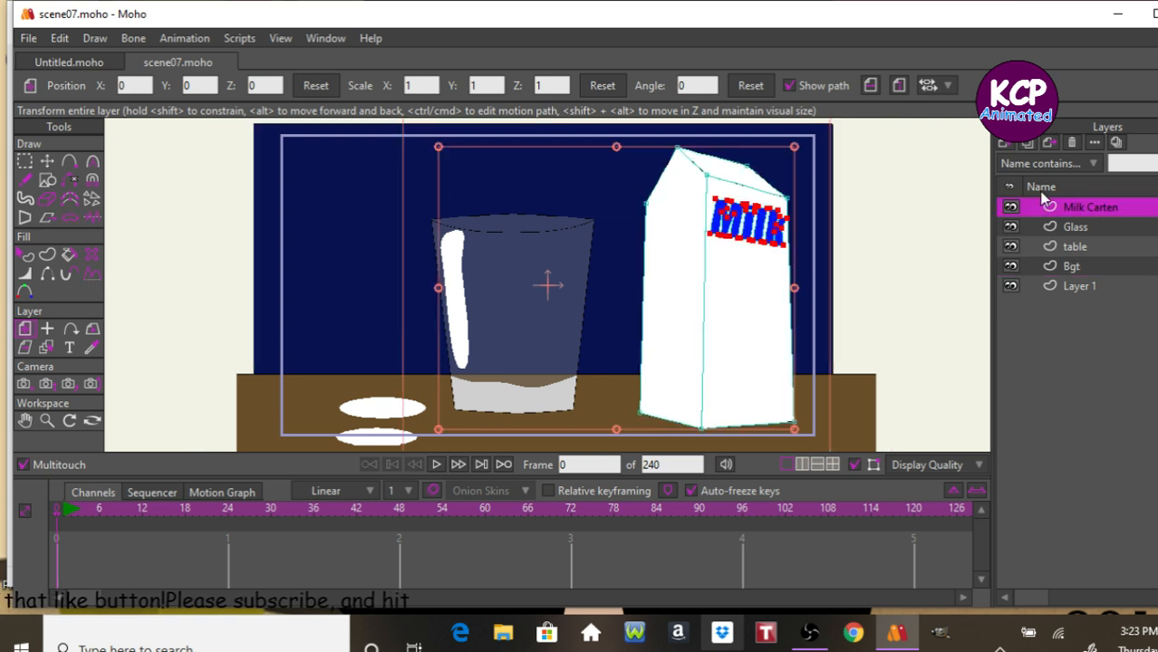
pyautogui.click(1004, 143)
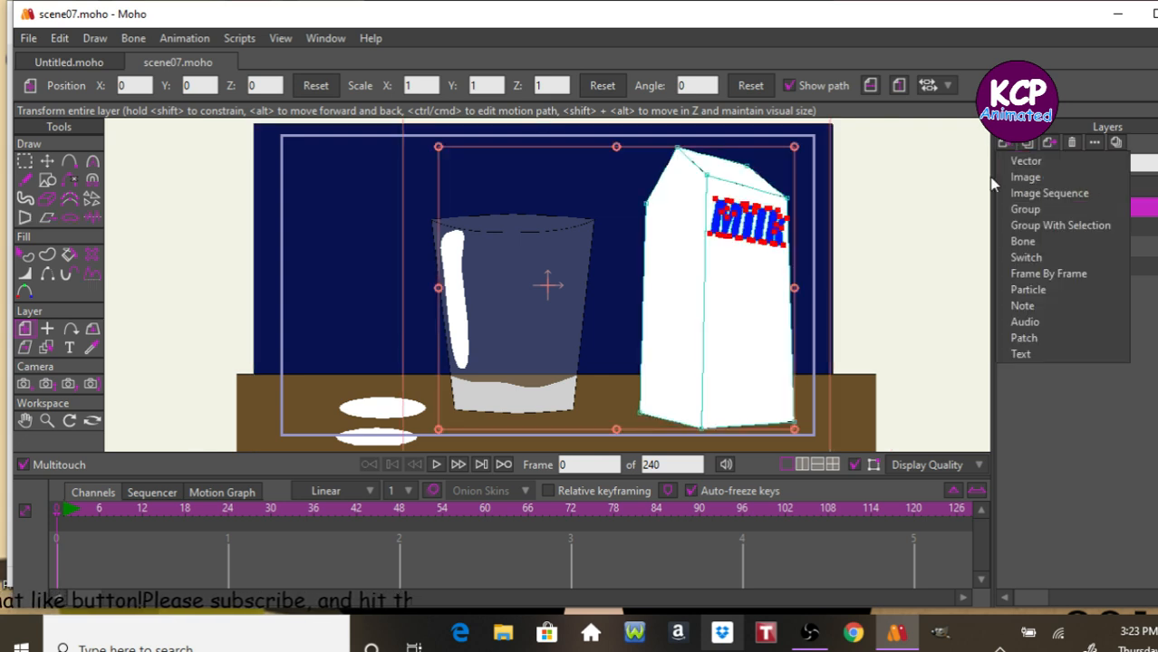
pyautogui.click(1024, 163)
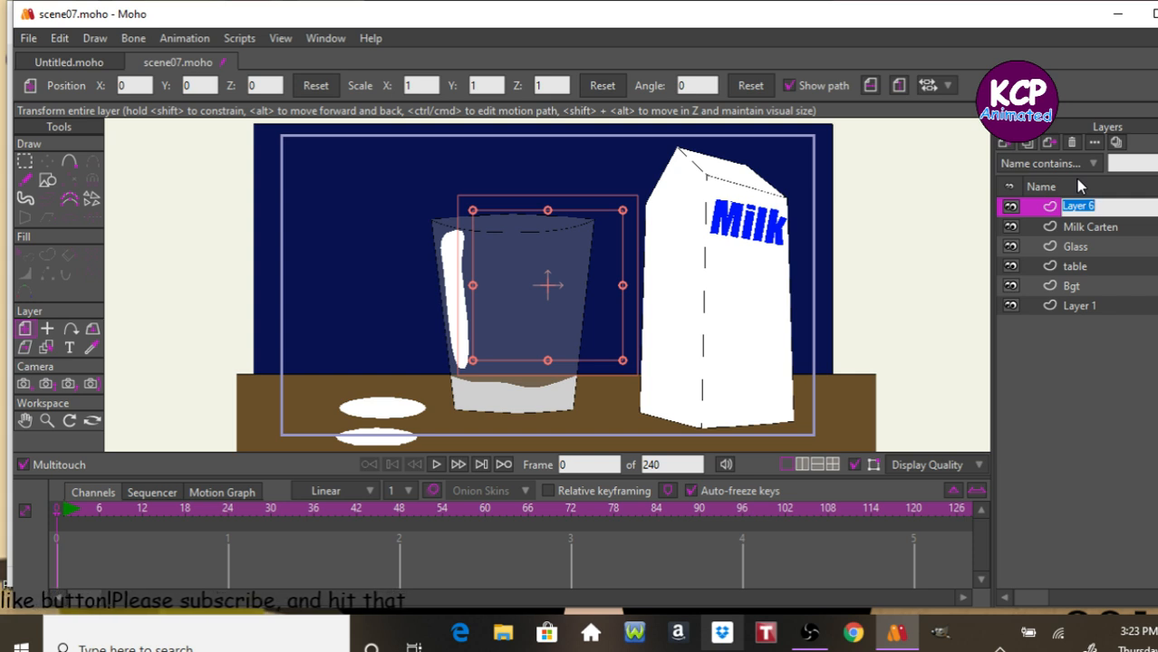
pyautogui.write('Hand')
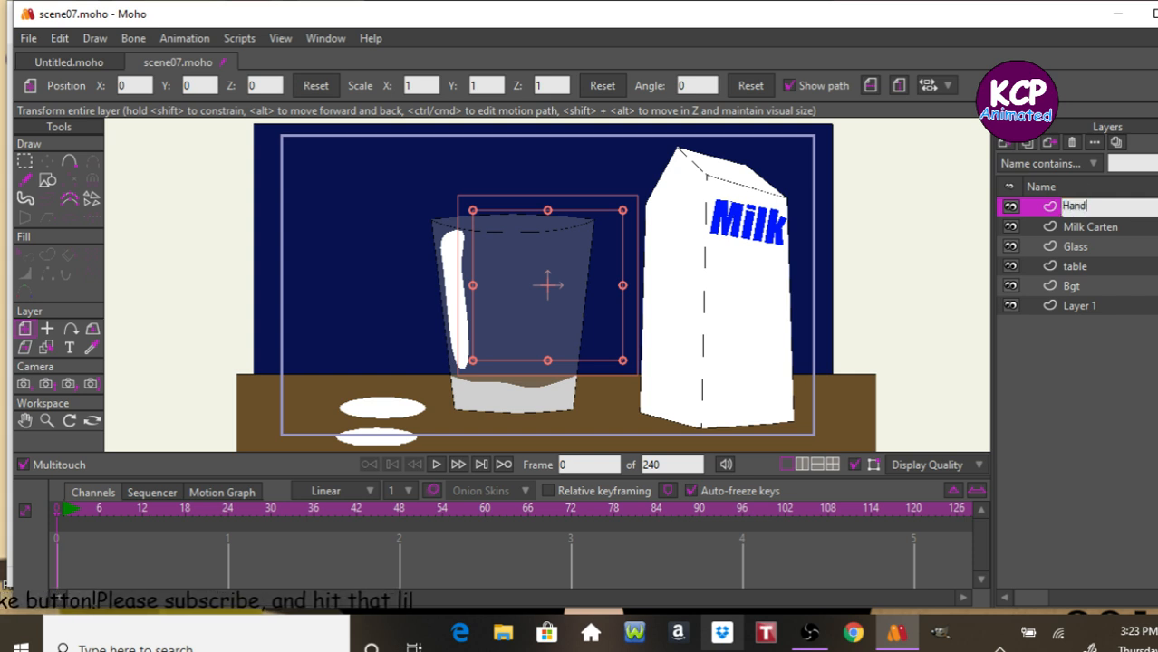
pyautogui.press('Return')
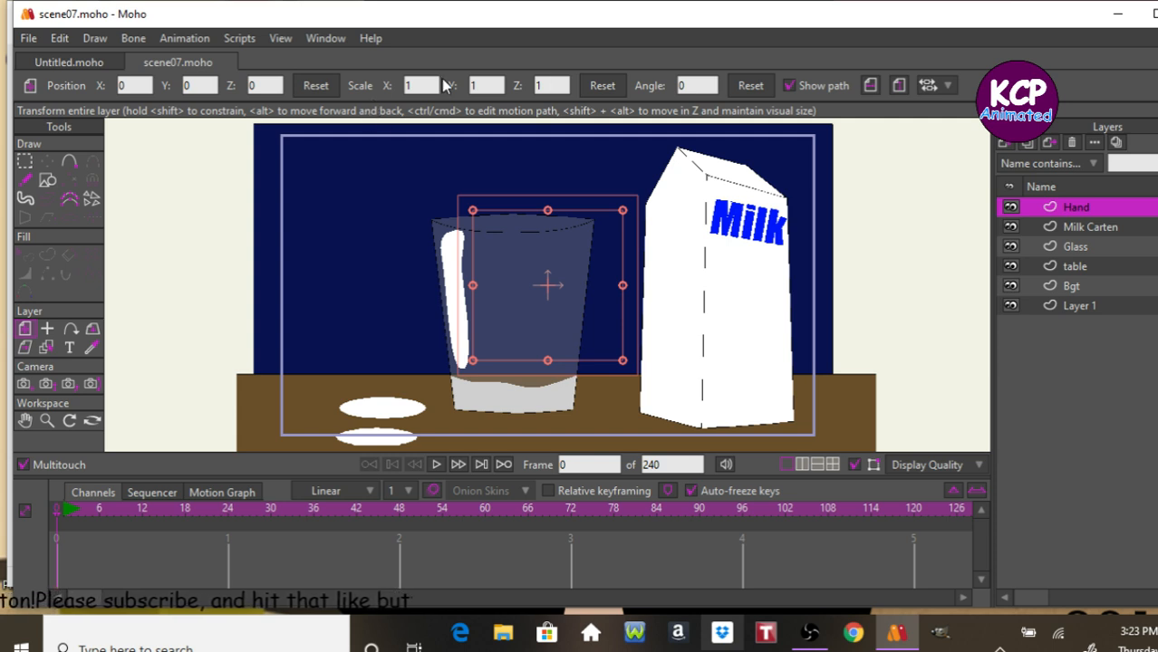
pyautogui.click(40, 39)
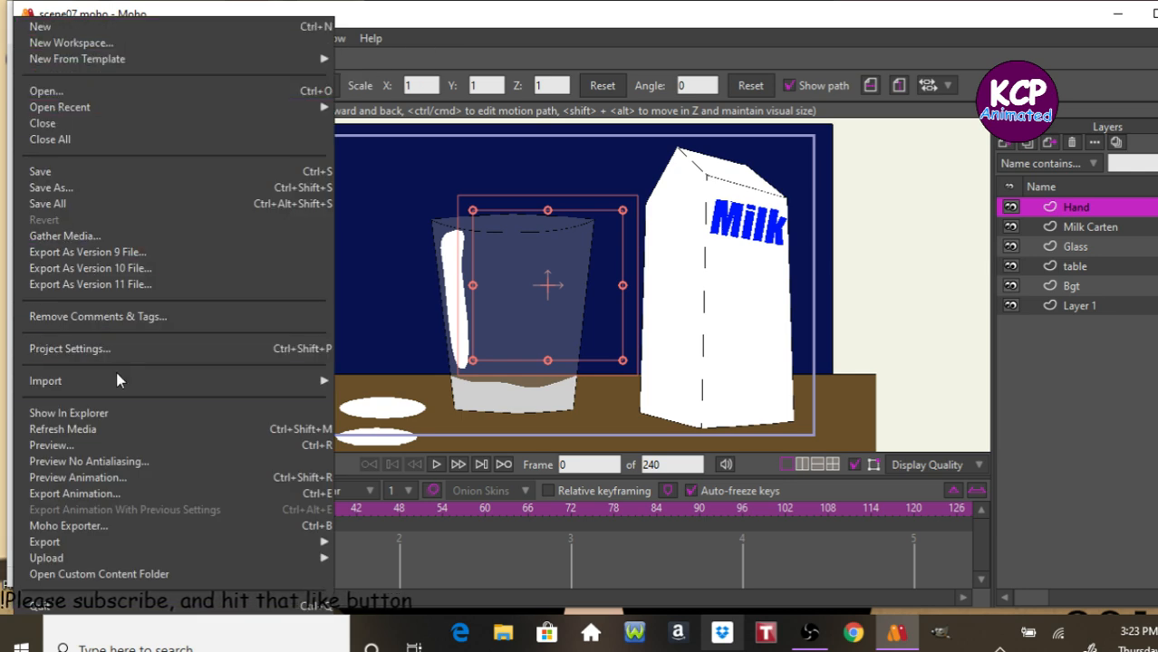
pyautogui.moveTo(125, 381)
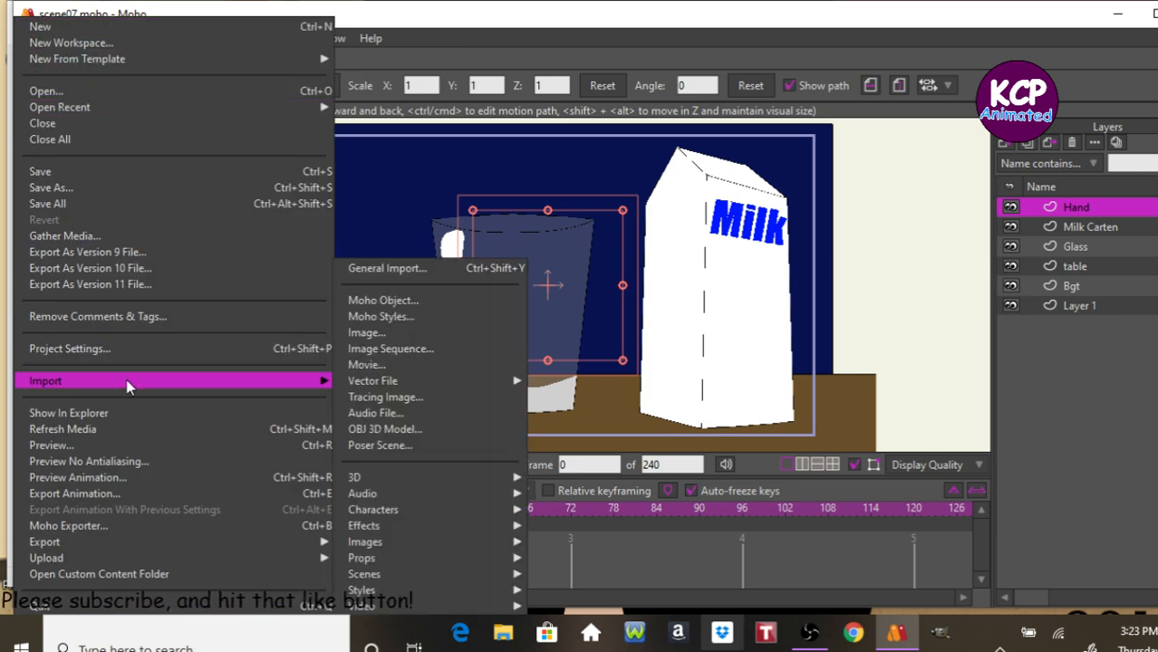
pyautogui.click(401, 316)
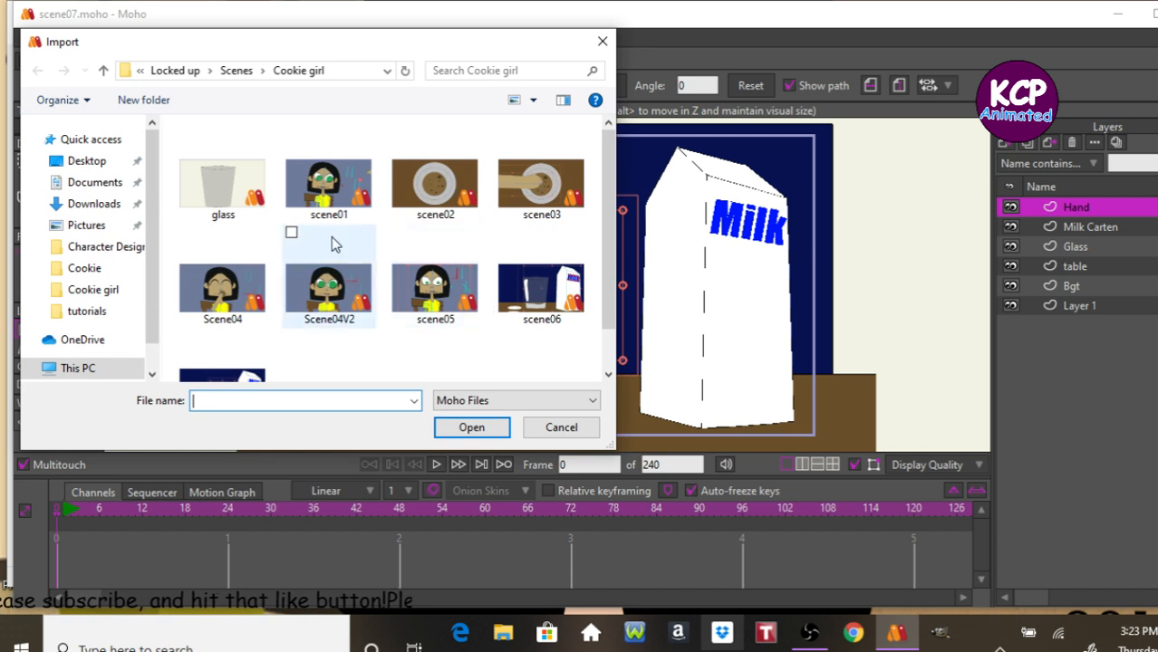
pyautogui.click(426, 288)
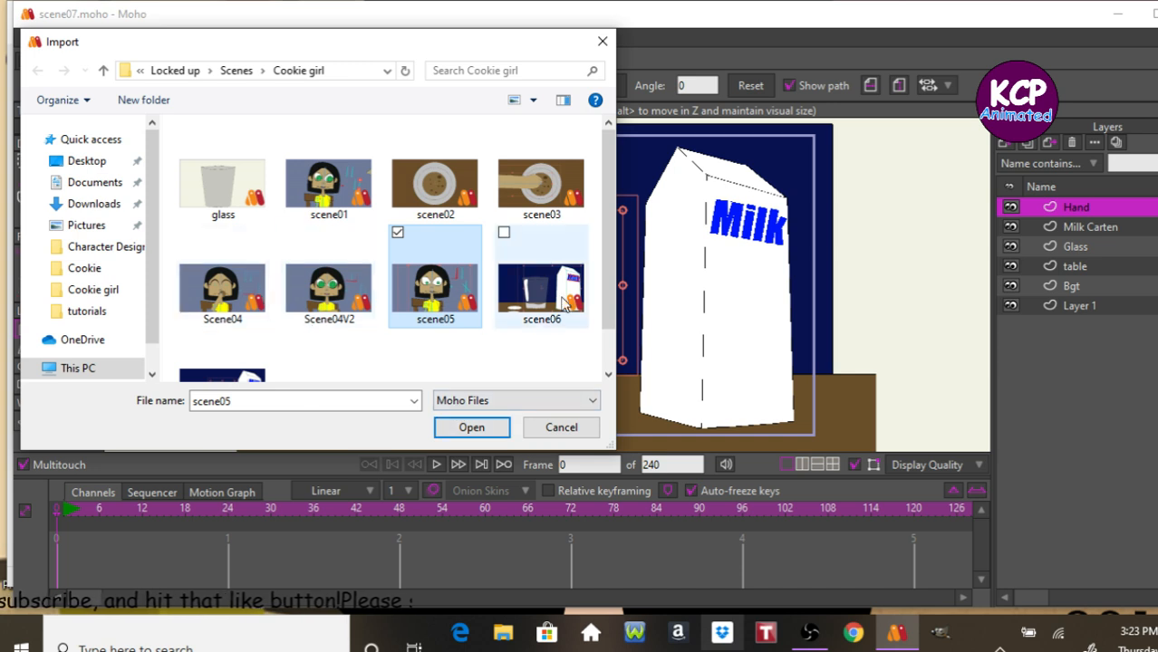
pyautogui.moveTo(612, 240); pyautogui.dragTo(612, 294)
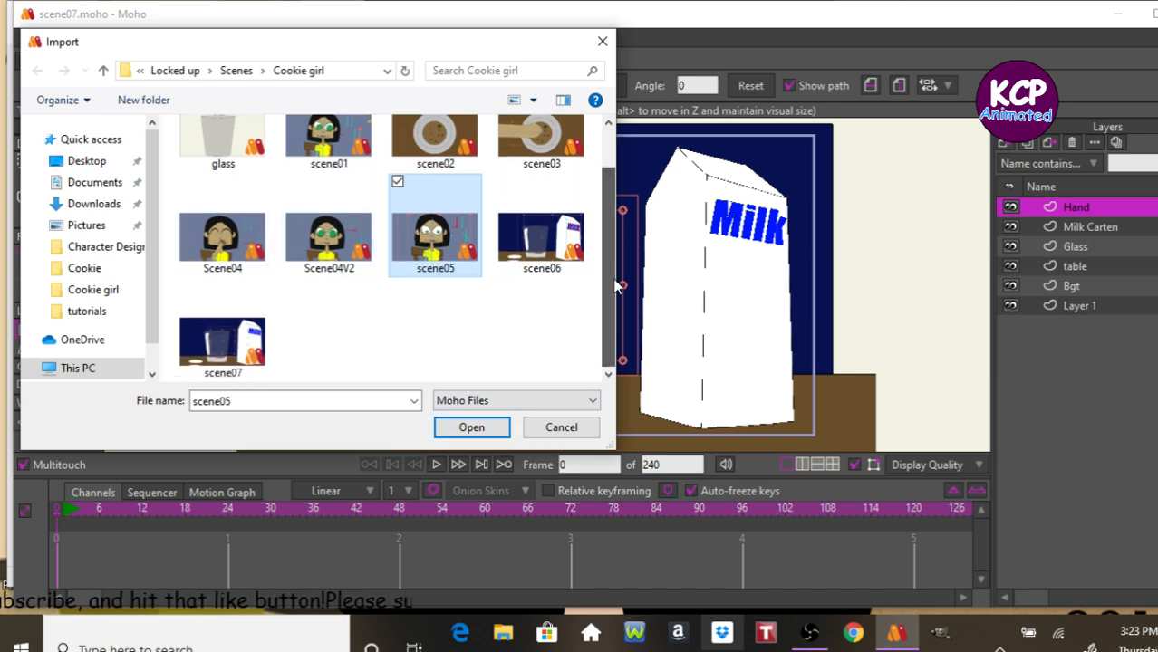
pyautogui.click(494, 428)
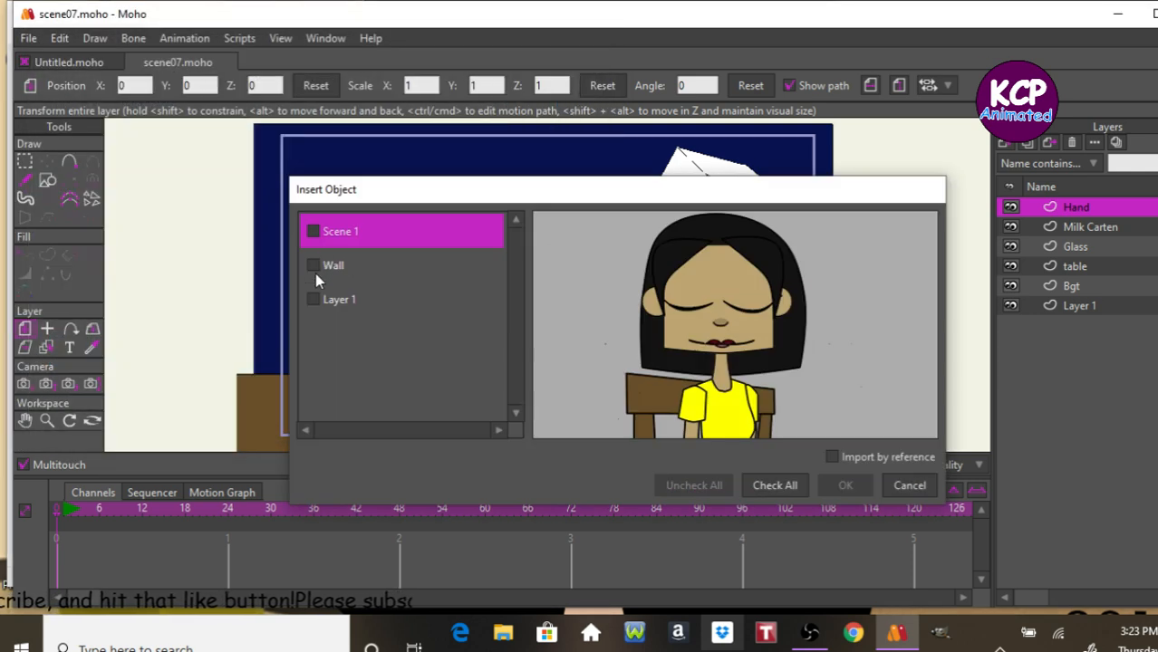
pyautogui.click(313, 231)
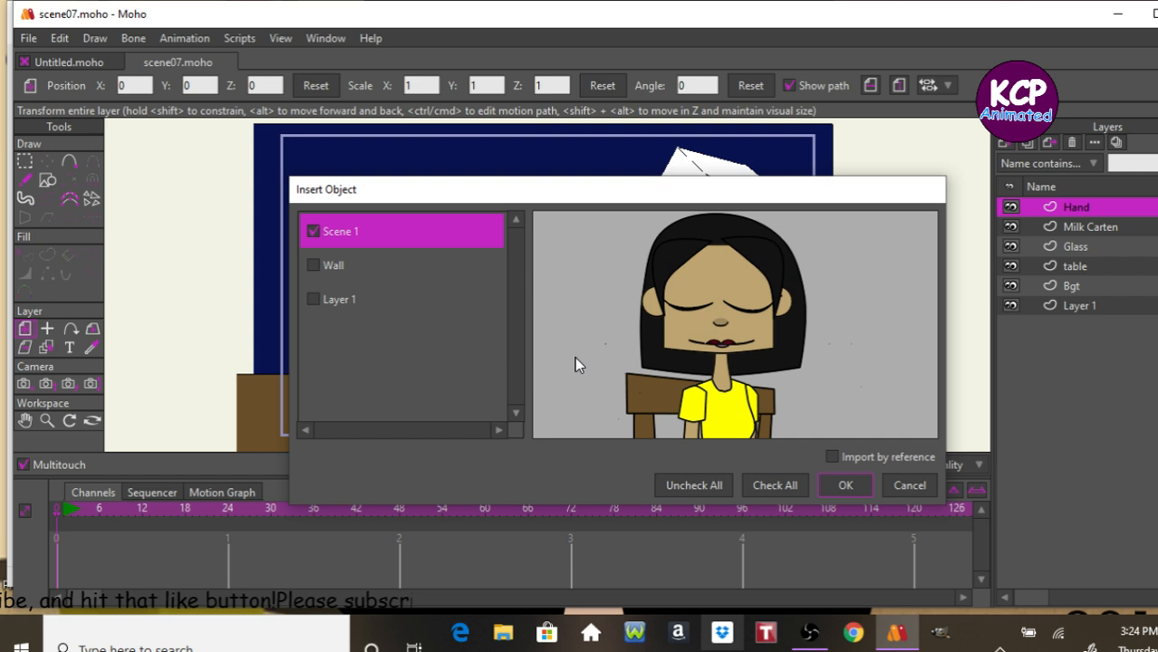
pyautogui.click(845, 486)
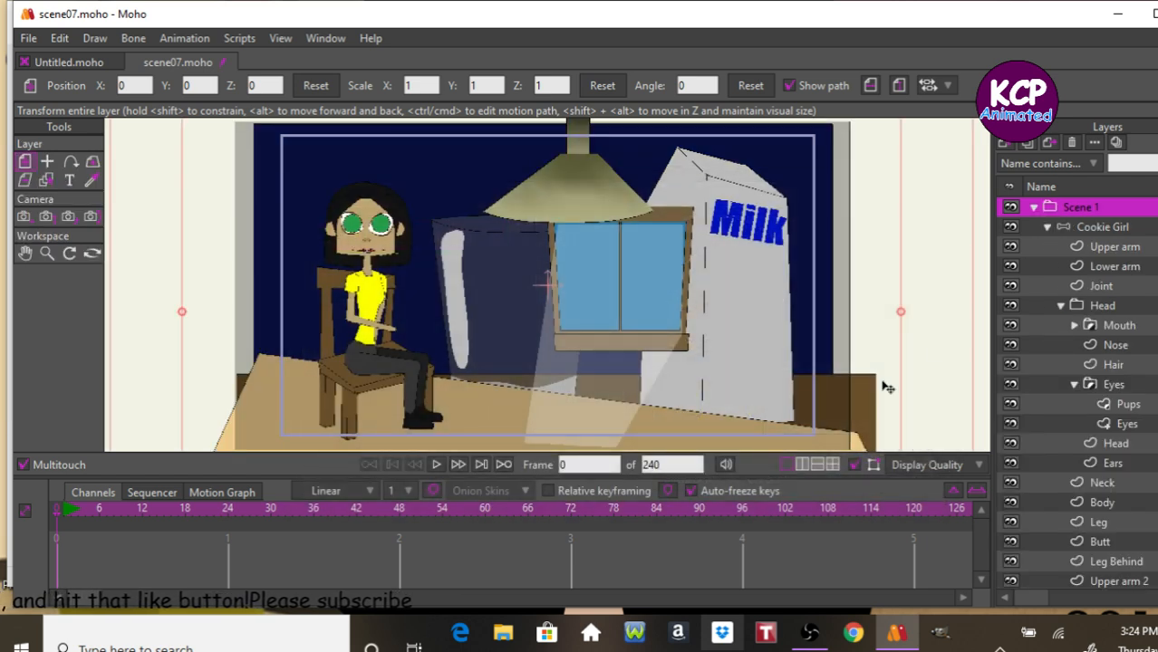
pyautogui.click(1091, 253)
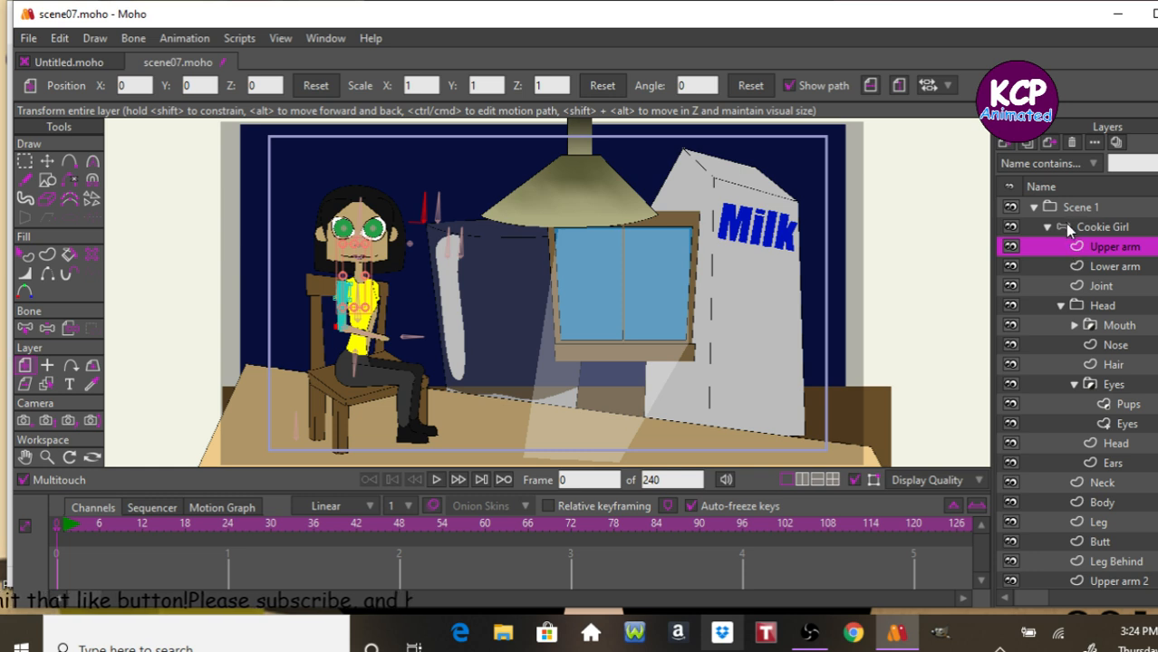
pyautogui.click(1066, 210)
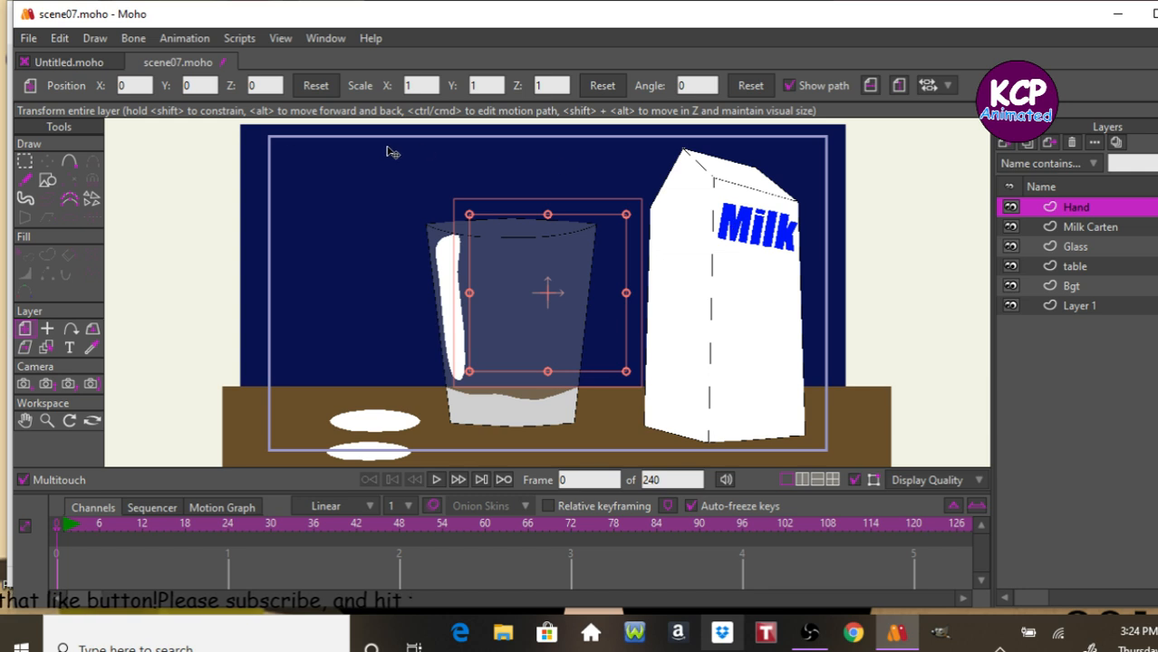
# Import the Scene 1 group from Scene04 as a Moho object.
pyautogui.click(28, 38)
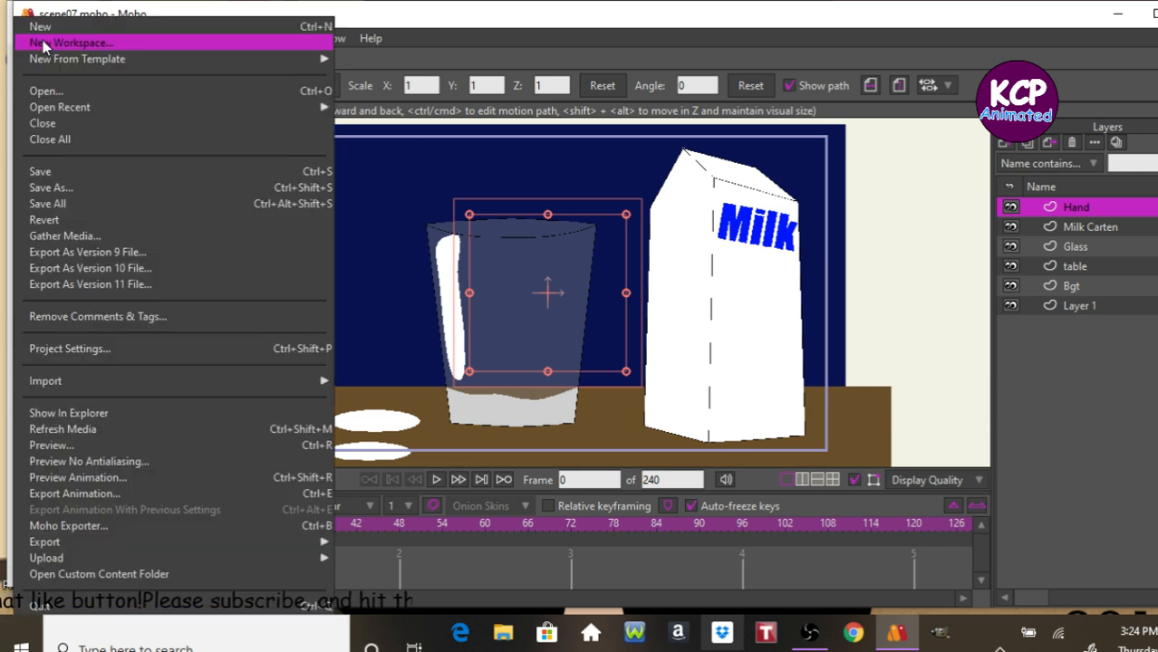
pyautogui.moveTo(87, 105)
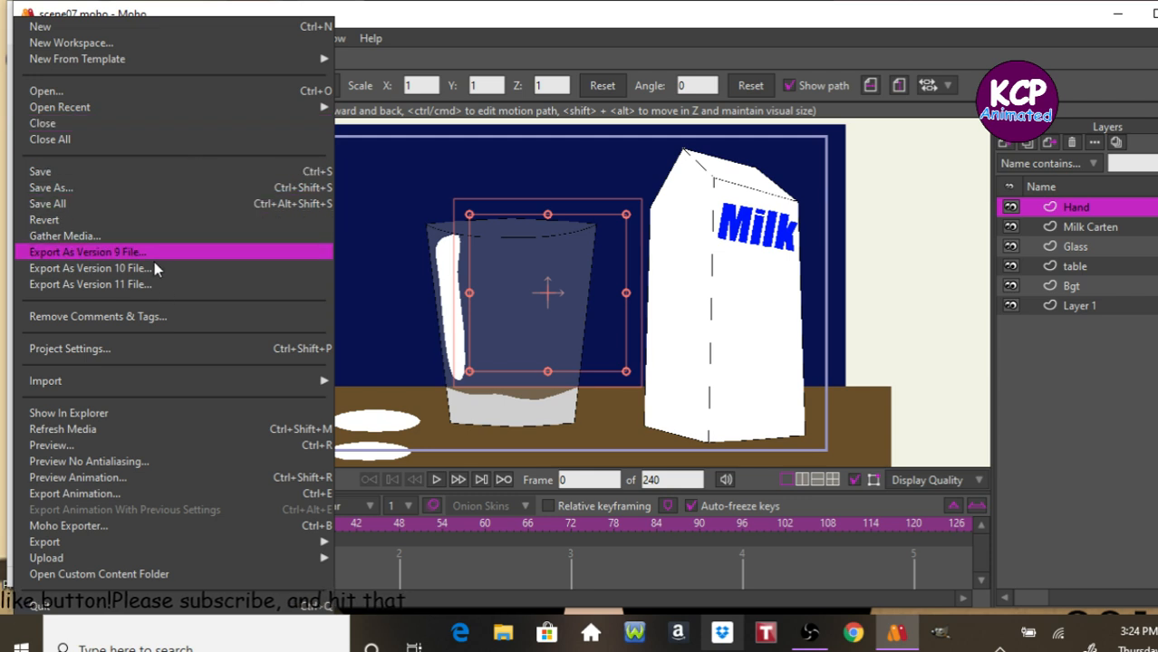
pyautogui.moveTo(173, 384)
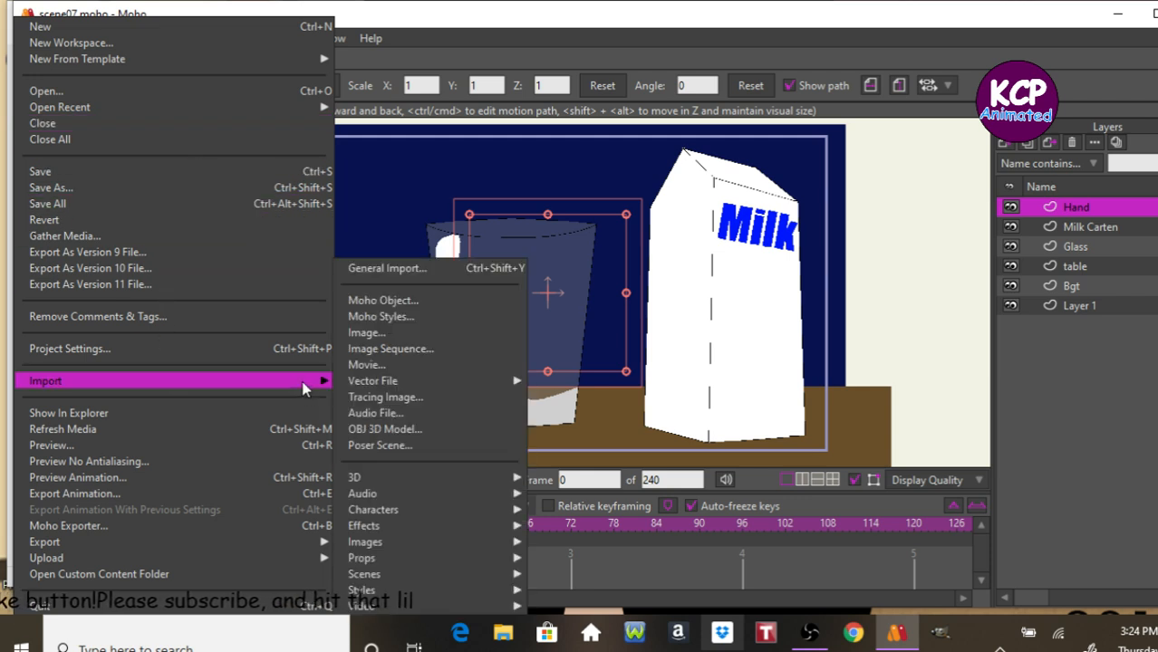
pyautogui.click(382, 301)
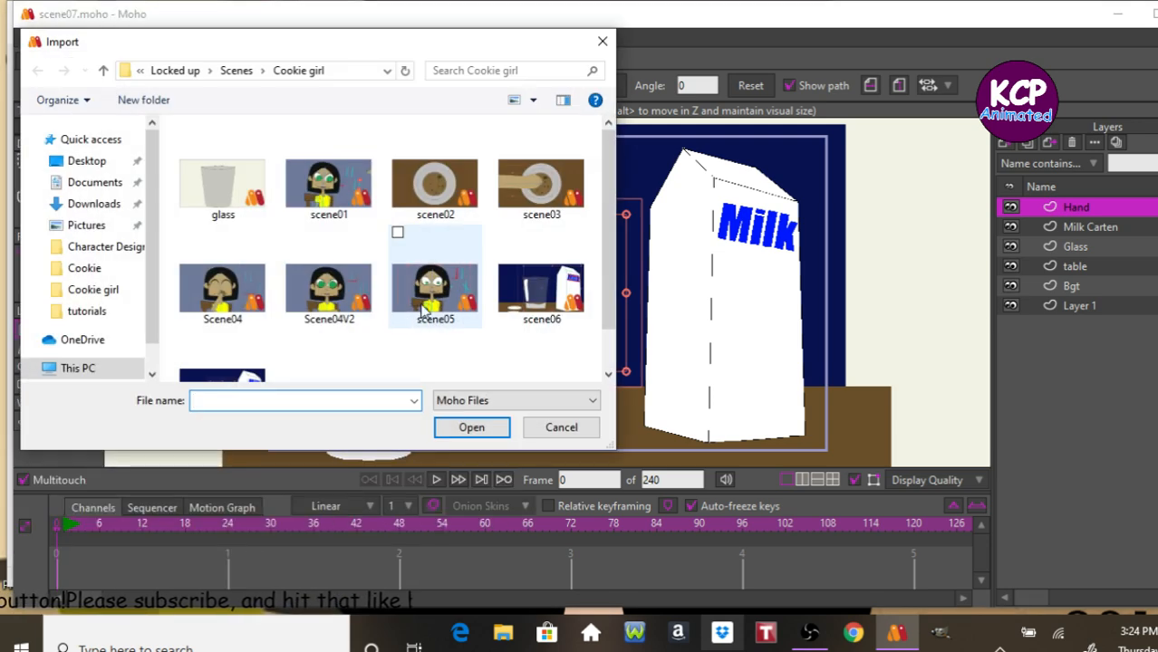
pyautogui.click(220, 298)
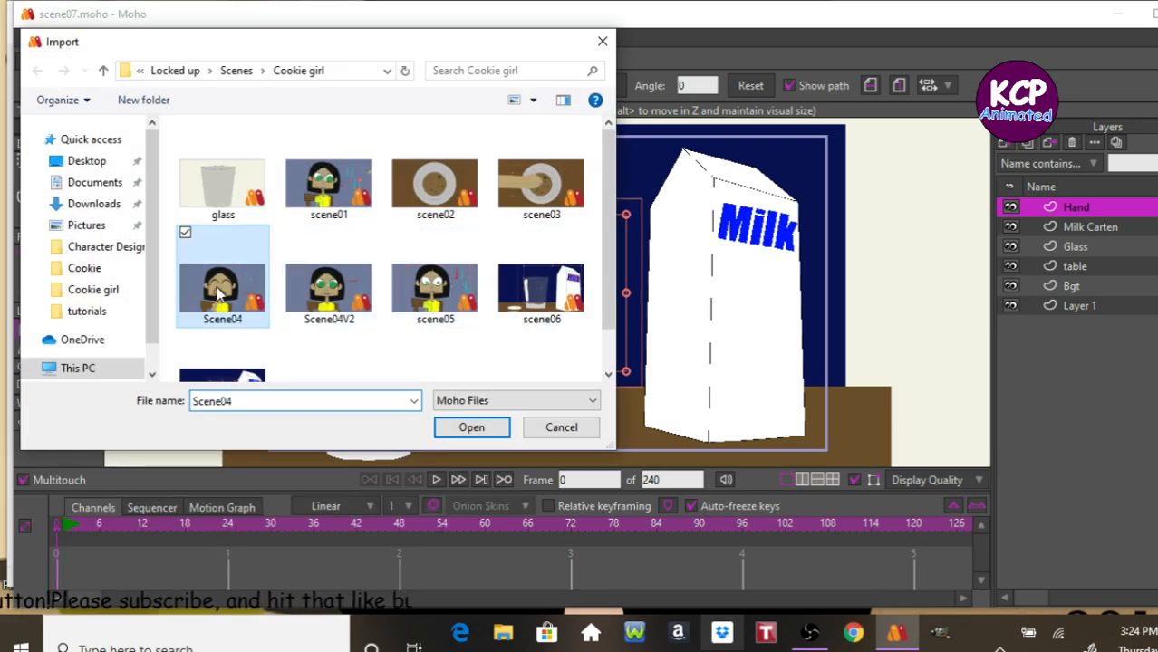
pyautogui.click(478, 426)
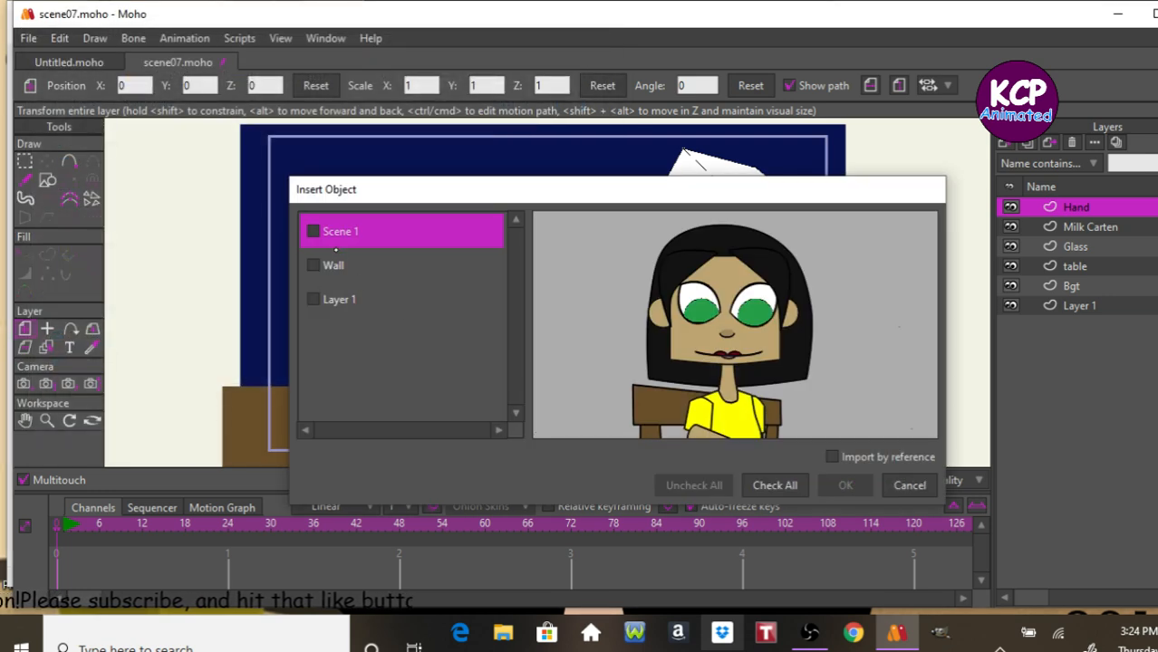
pyautogui.click(312, 231)
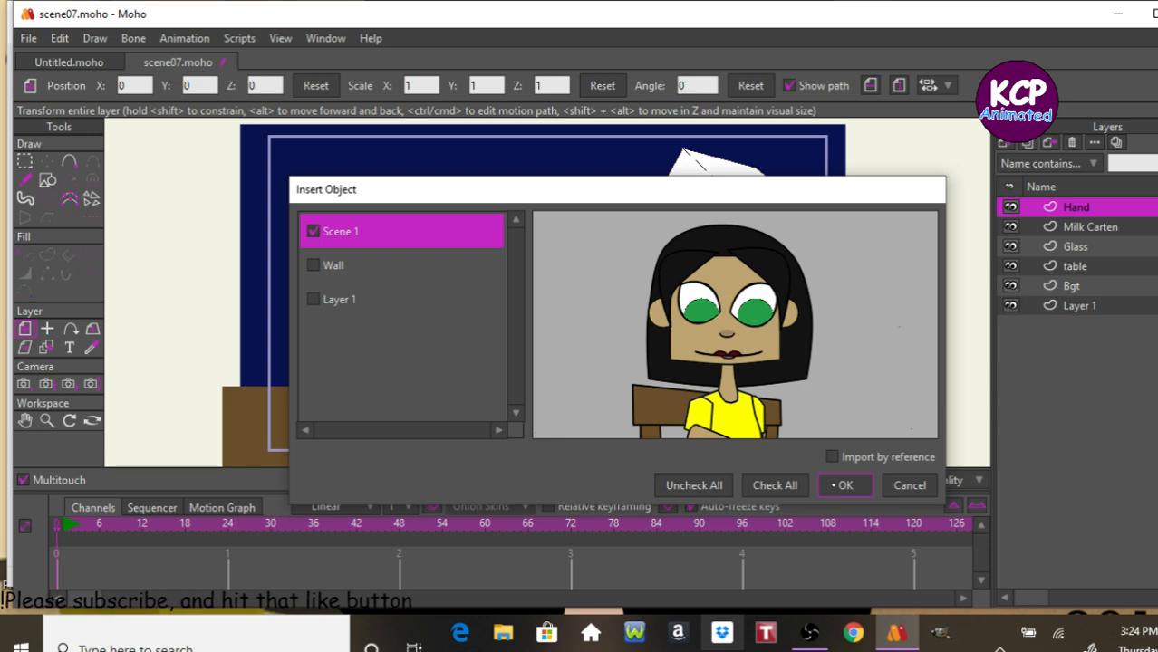
pyautogui.click(842, 486)
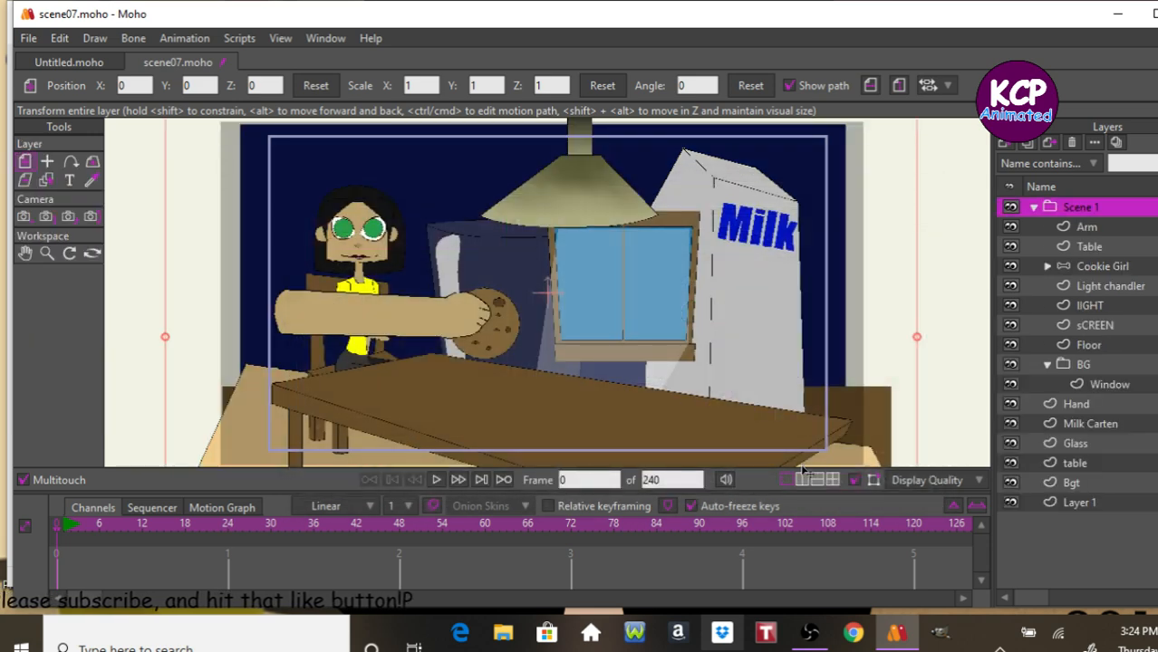
# Move the Arm layer out of the imported Scene 1 group to the top and delete the Scene 1 group.
pyautogui.click(1084, 227)
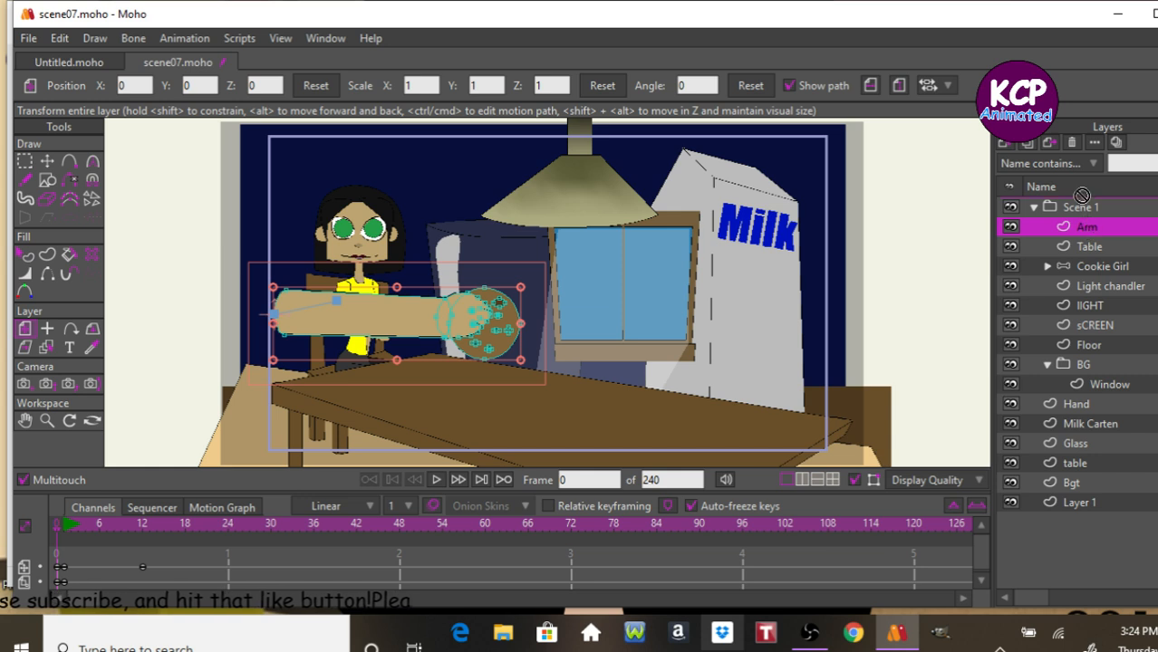
pyautogui.moveTo(1082, 201); pyautogui.dragTo(1082, 198)
pyautogui.click(1079, 225)
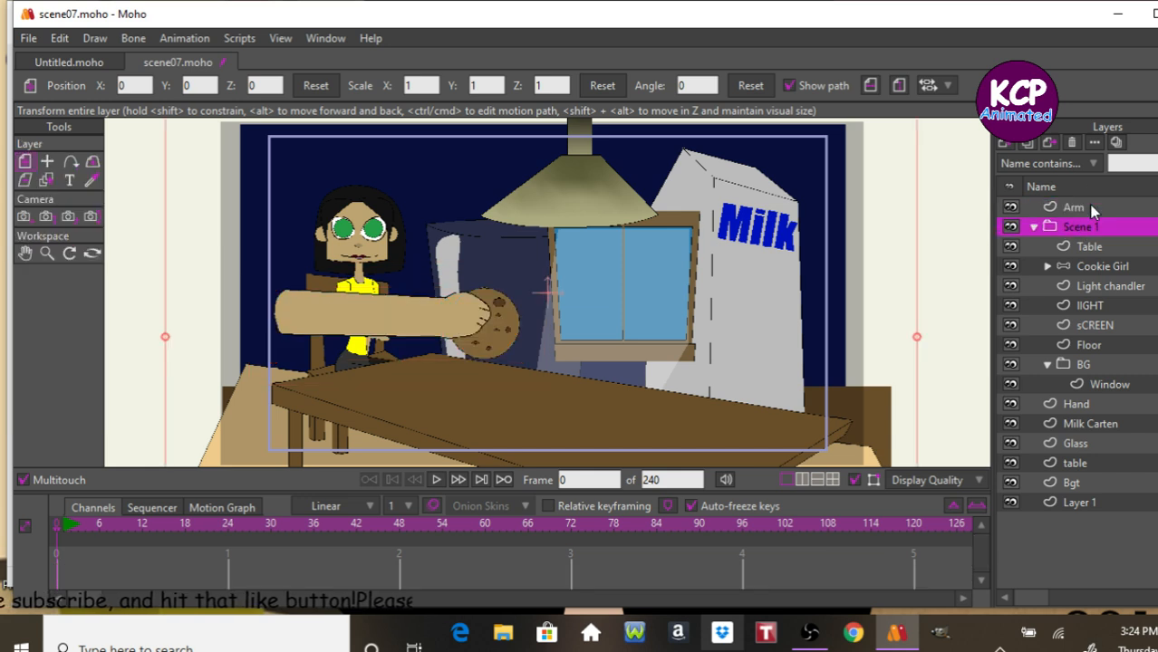
pyautogui.click(1071, 143)
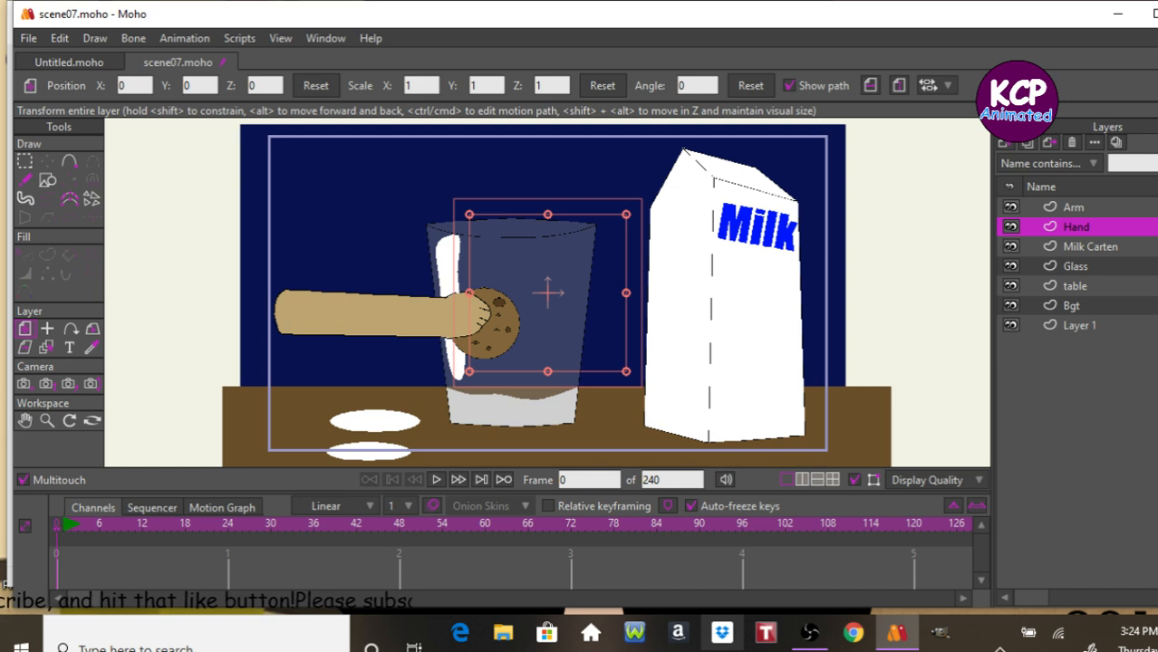
# Delete the Hand layer.
pyautogui.click(1095, 207)
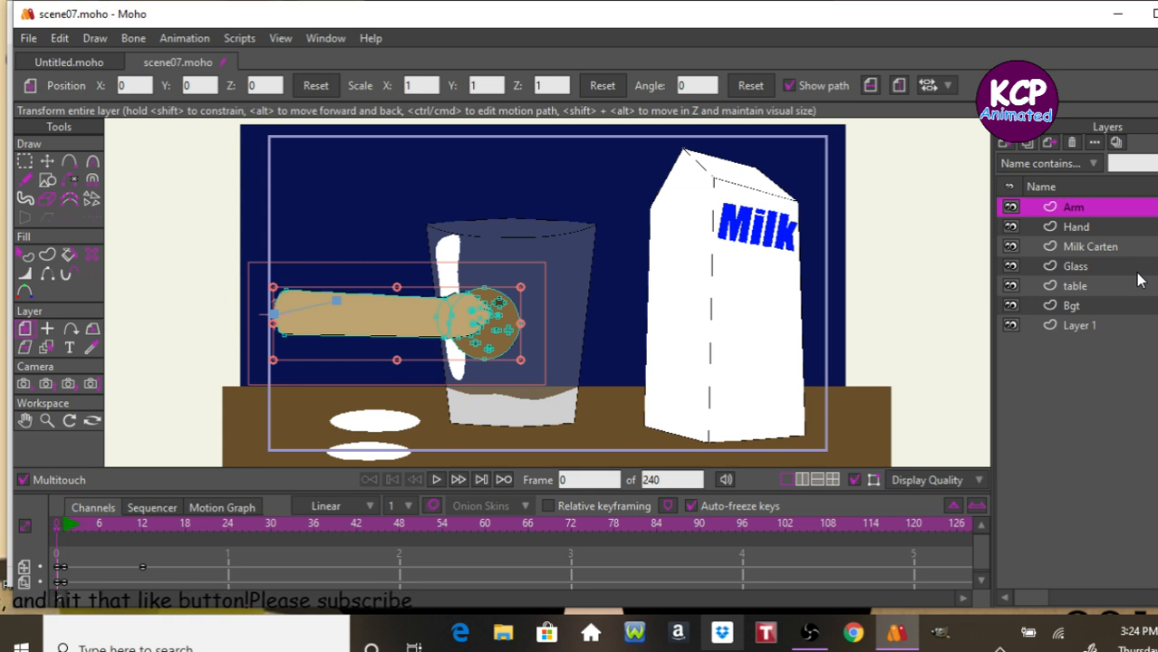
pyautogui.click(1075, 227)
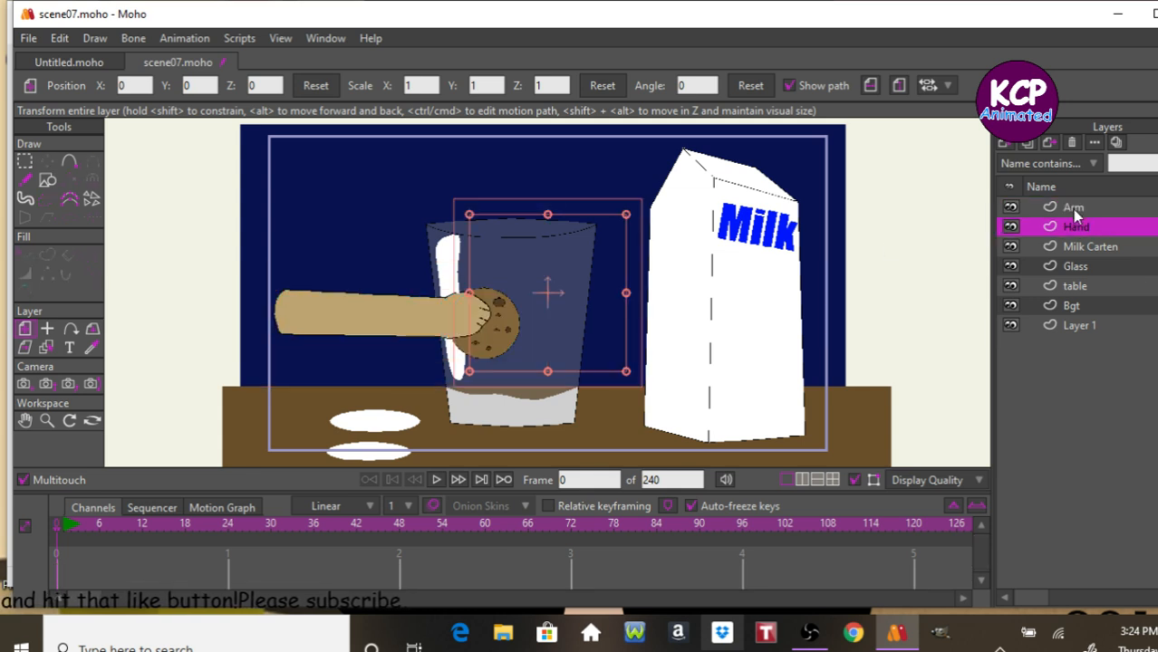
pyautogui.click(1070, 142)
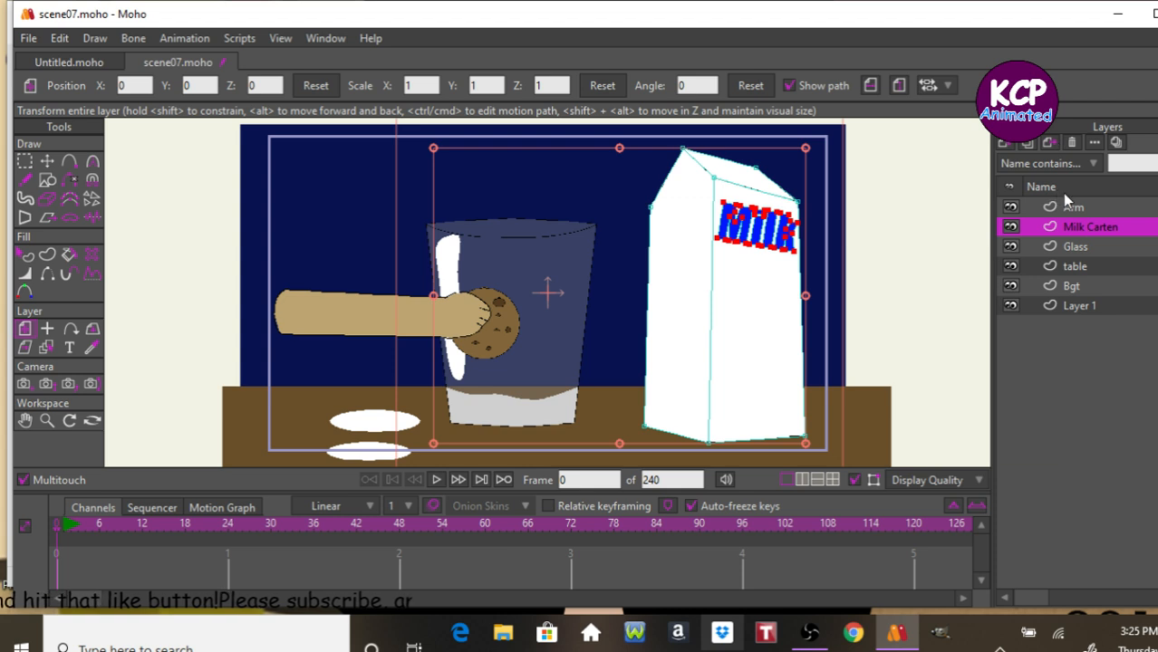
# Select the Arm layer and clear all animation from the document.
pyautogui.click(1072, 206)
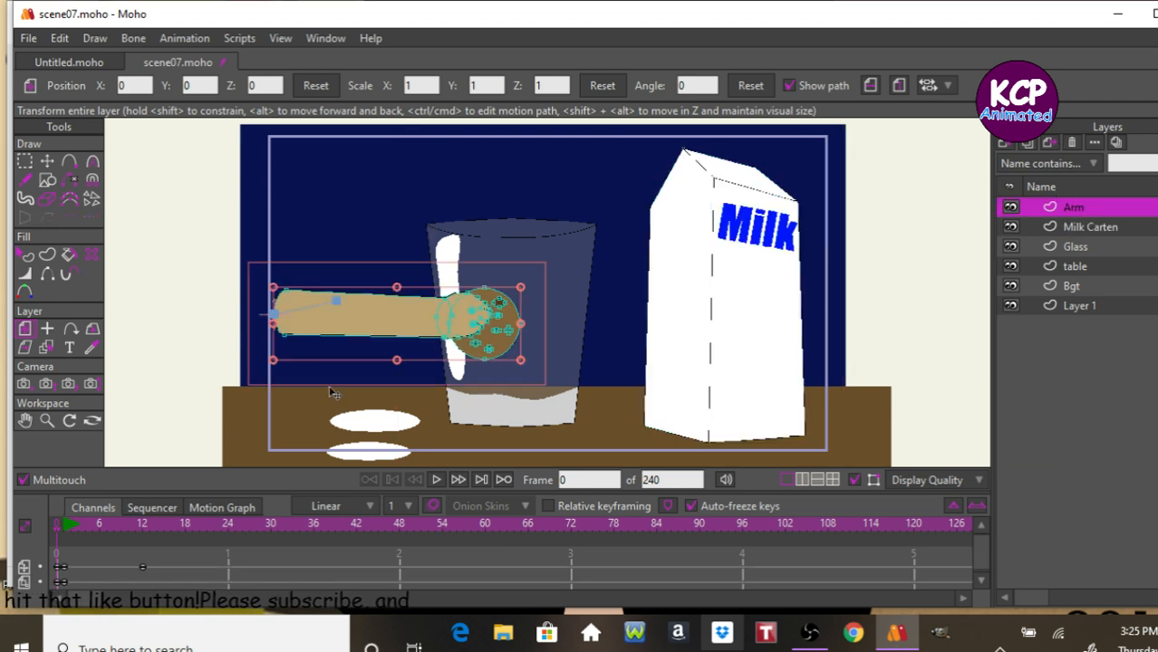
pyautogui.click(280, 38)
pyautogui.moveTo(185, 38)
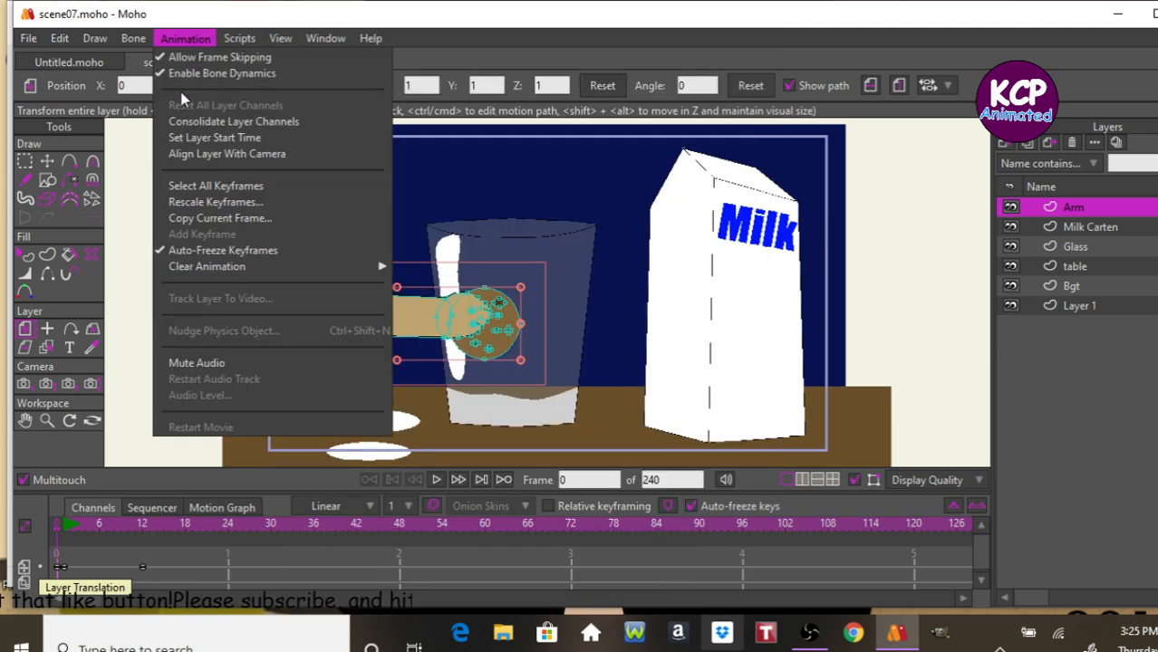
pyautogui.moveTo(253, 266)
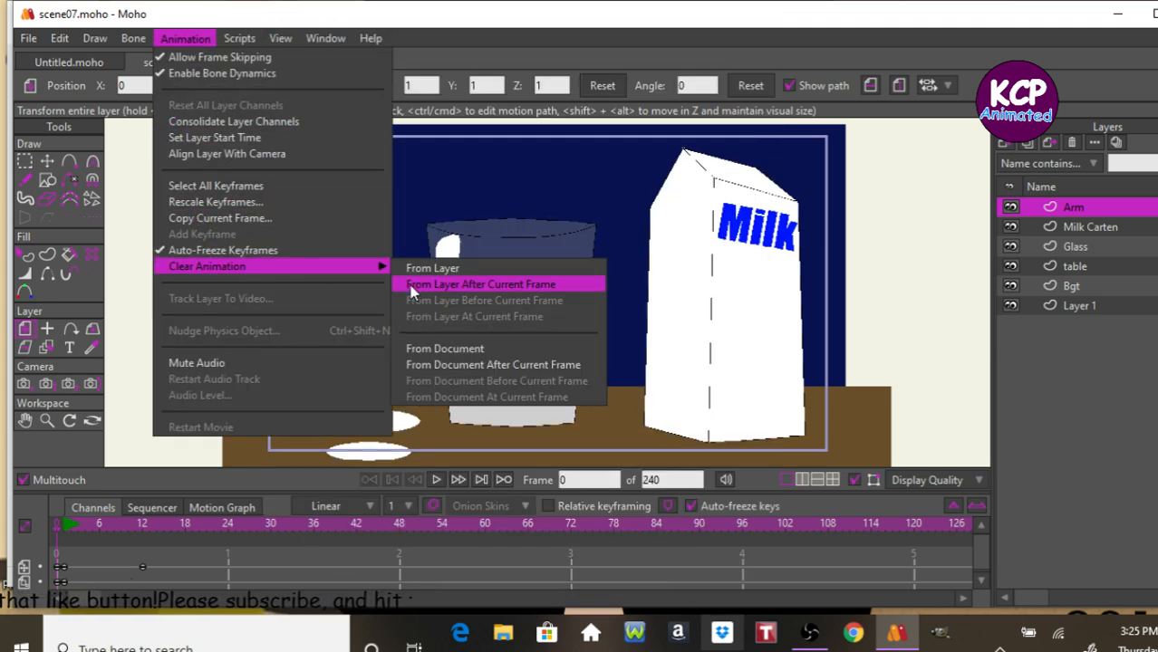
pyautogui.click(443, 346)
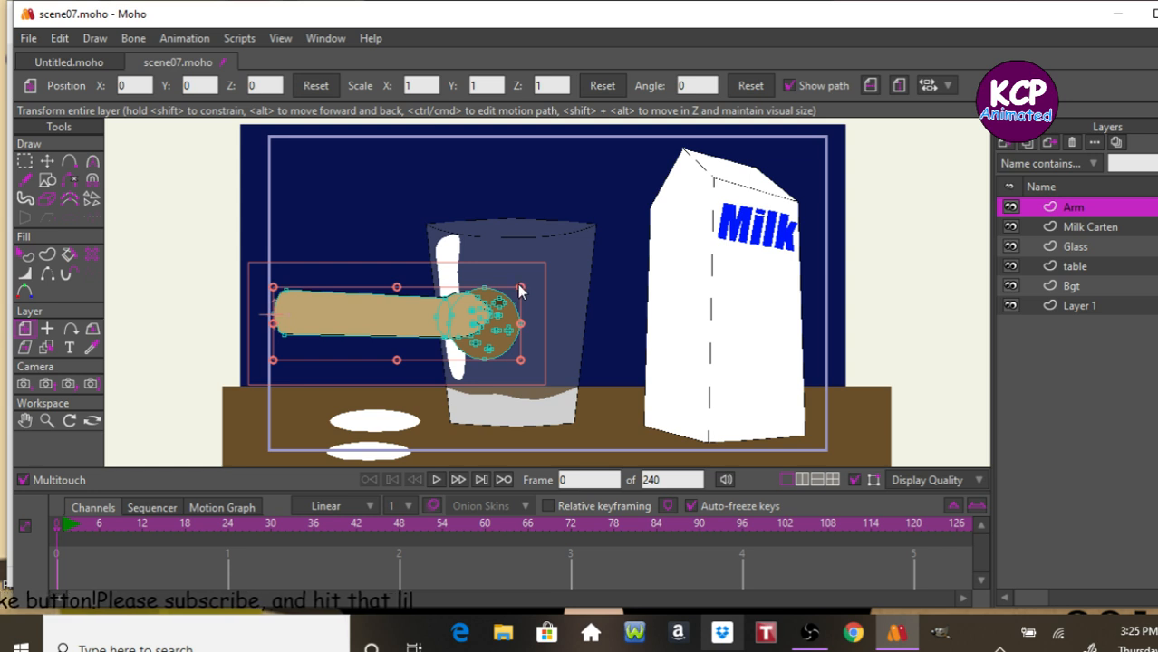
# Rotate the Arm layer slightly and reset its angle.
pyautogui.moveTo(521, 290); pyautogui.dragTo(535, 260)
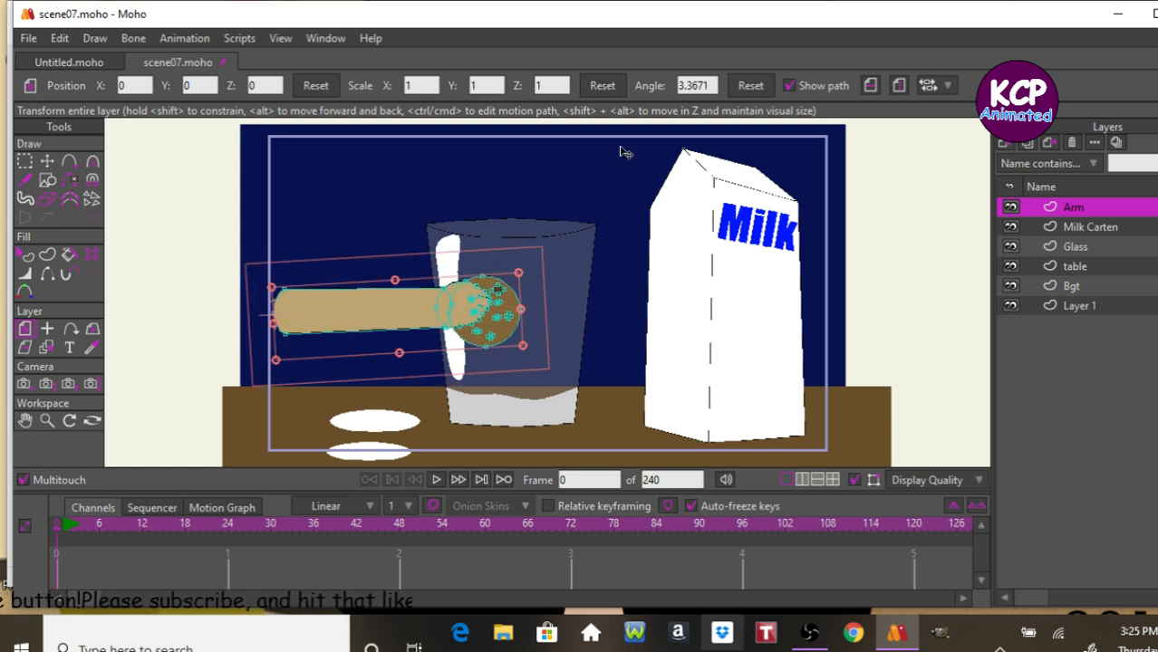
pyautogui.click(749, 88)
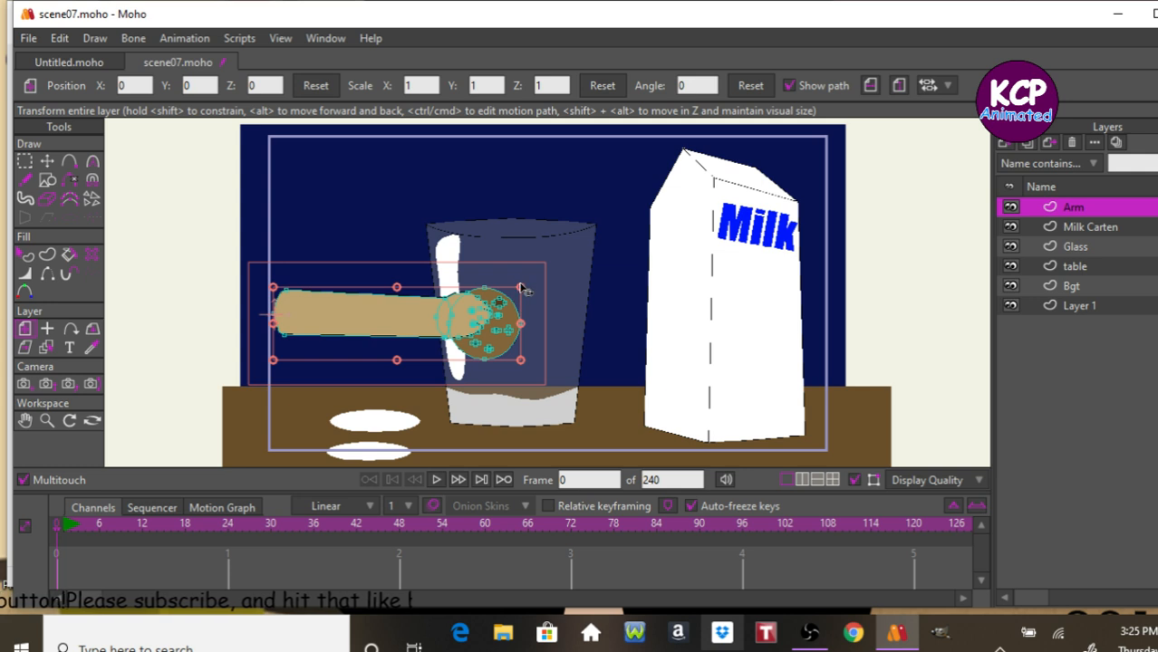
# Scale the Arm layer up to about 2.25 and move it left so the hand sits over the glass.
pyautogui.moveTo(520, 292); pyautogui.dragTo(596, 225)
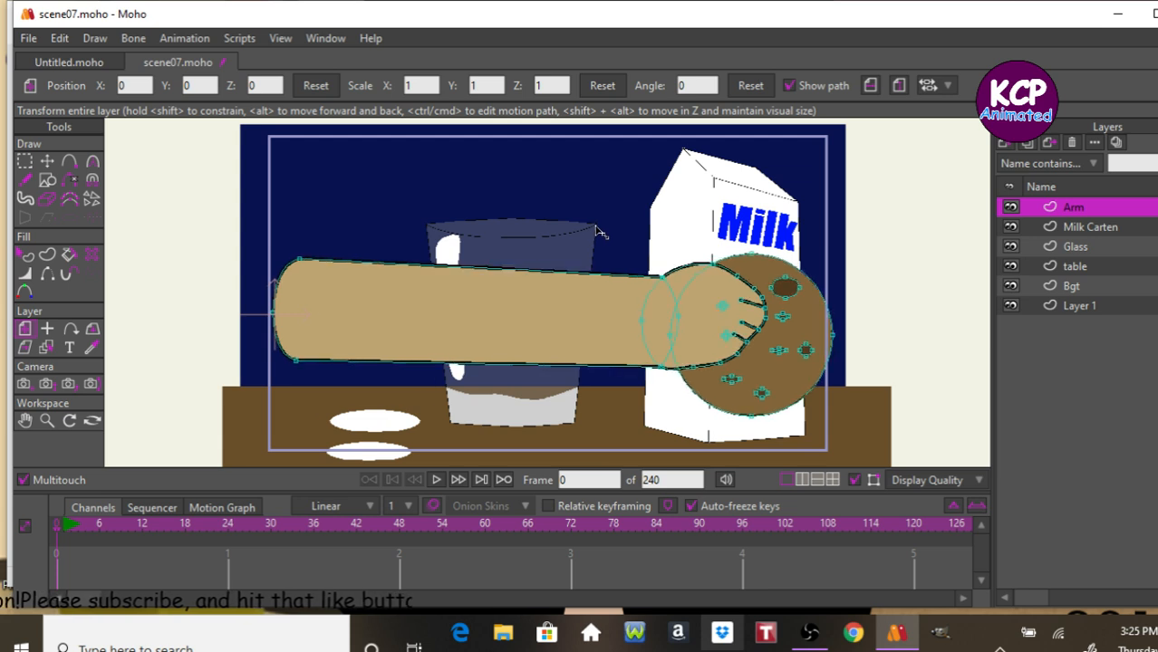
pyautogui.moveTo(896, 308); pyautogui.dragTo(608, 303)
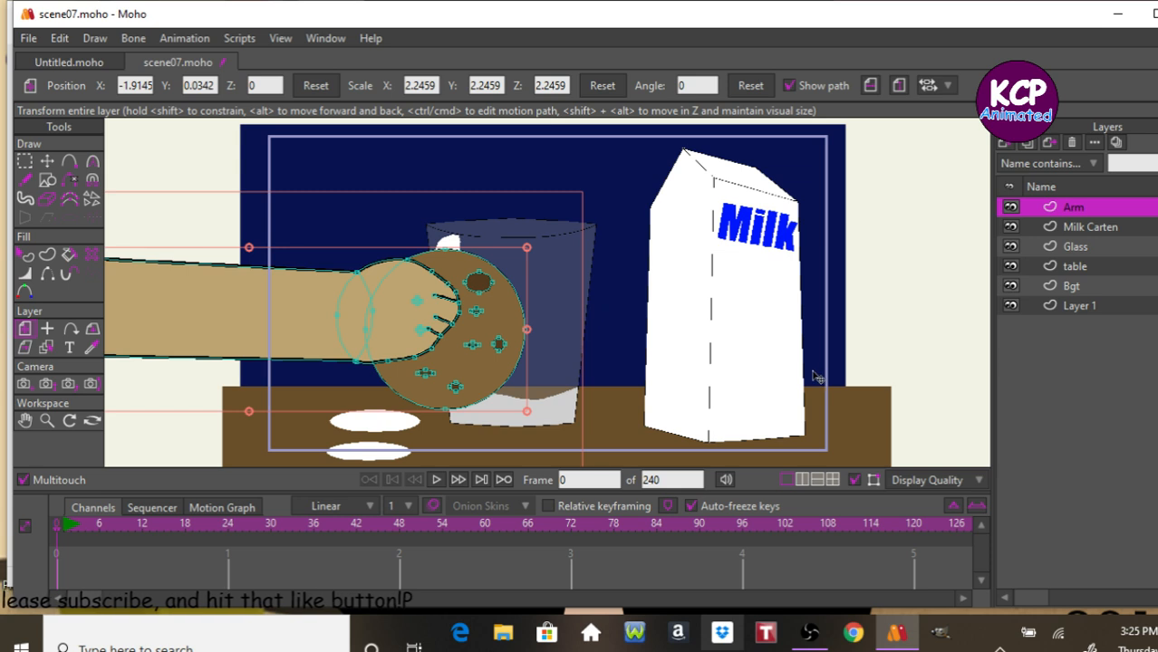
# Select the cookie's outline points on the Arm layer and delete them.
pyautogui.click(92, 348)
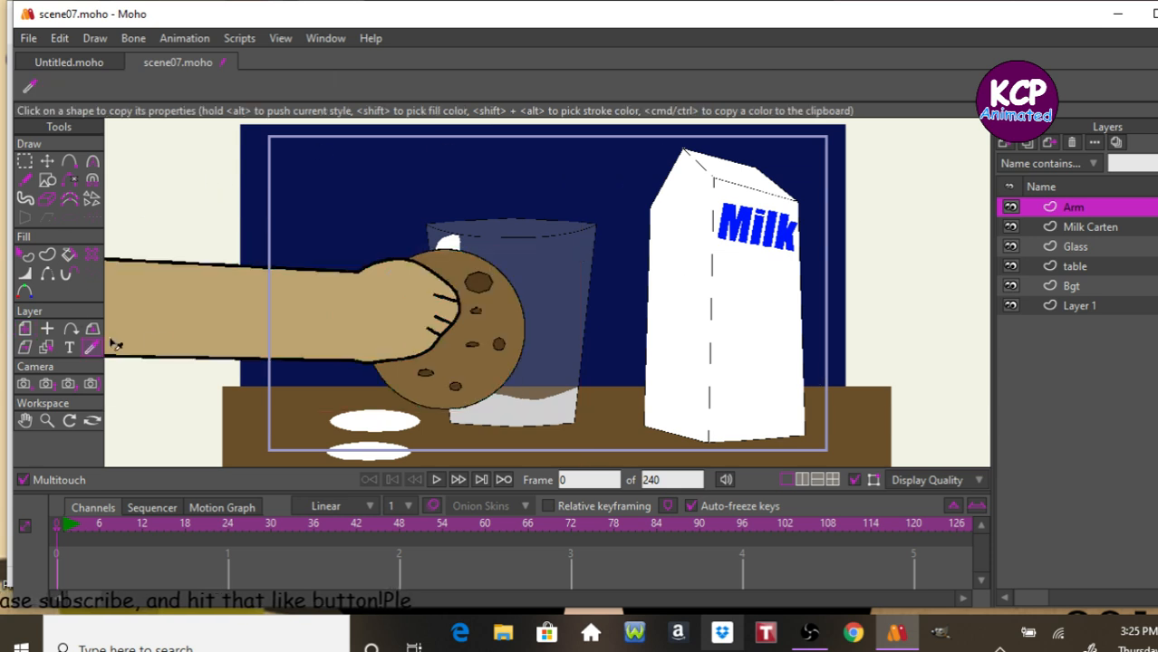
pyautogui.click(25, 162)
pyautogui.click(507, 288)
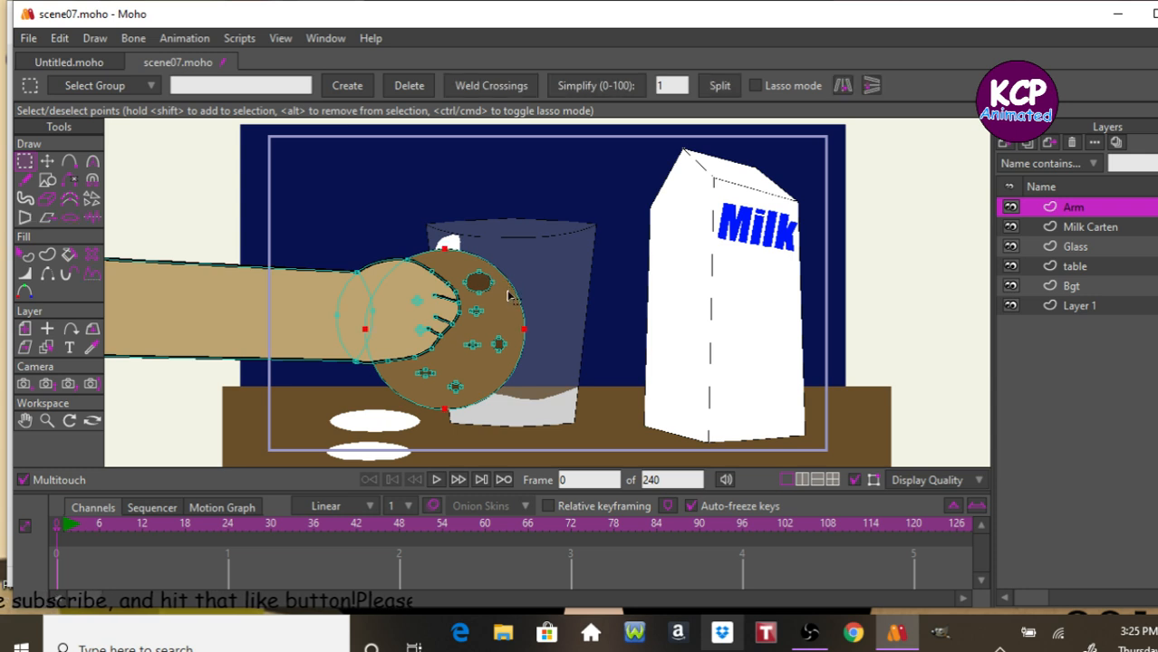
pyautogui.press('Delete')
pyautogui.click(481, 281)
pyautogui.press('Delete')
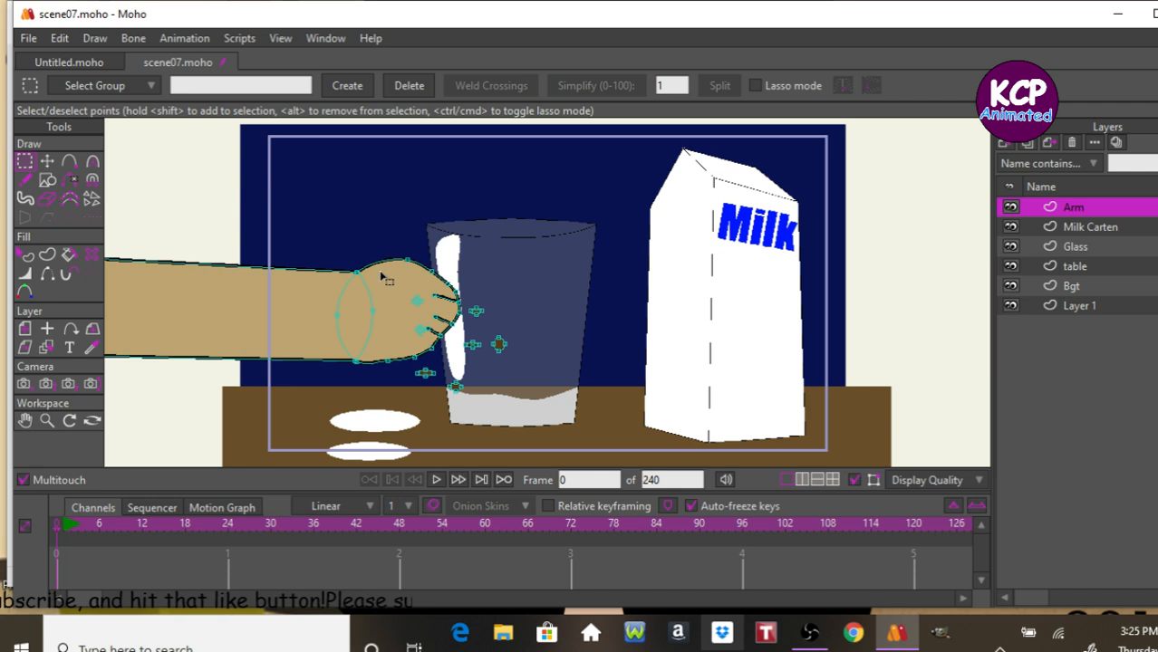
# Delete the finger points and the remaining cookie chip points from the hand.
pyautogui.click(384, 278)
pyautogui.press('Delete')
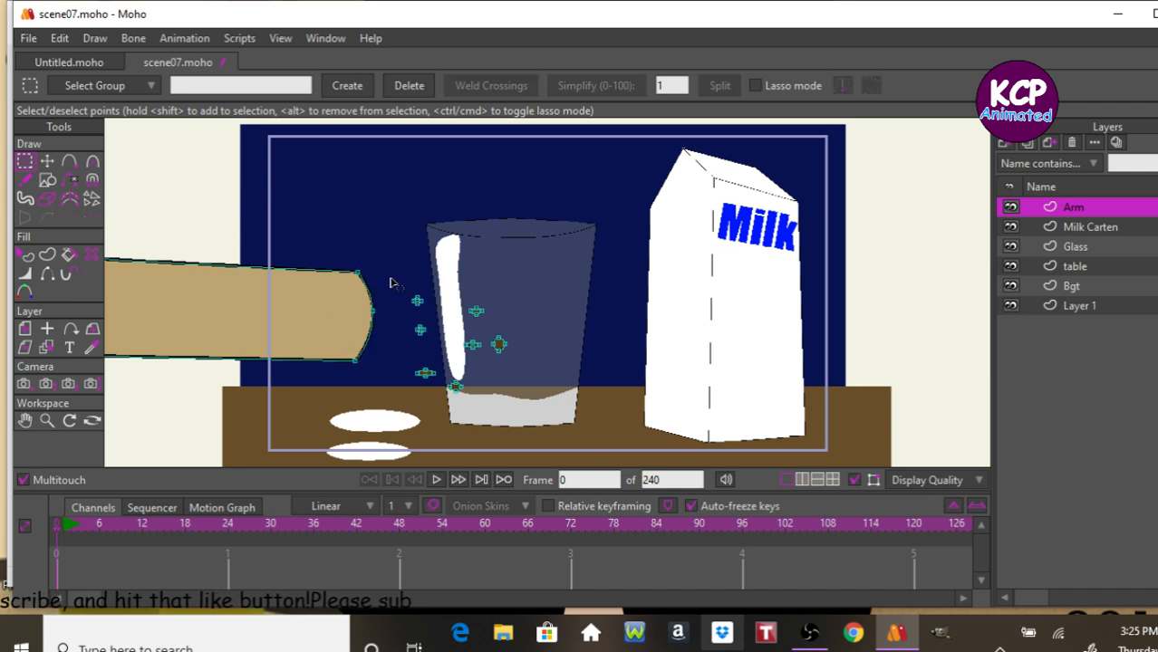
pyautogui.moveTo(404, 290); pyautogui.dragTo(564, 405)
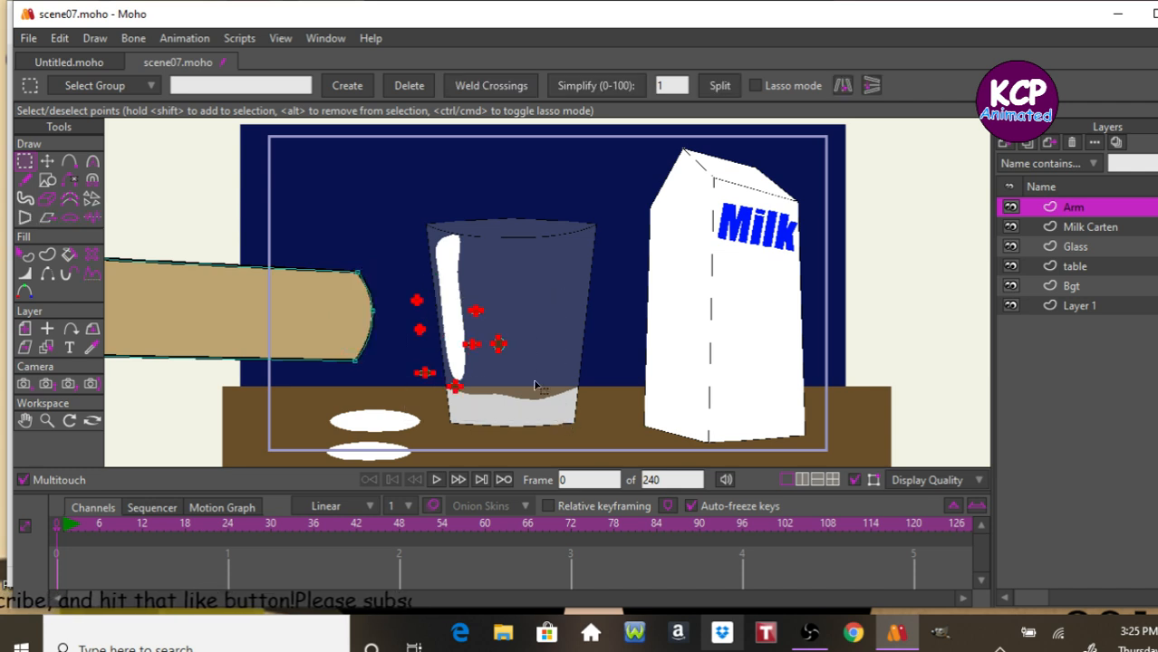
pyautogui.press('Delete')
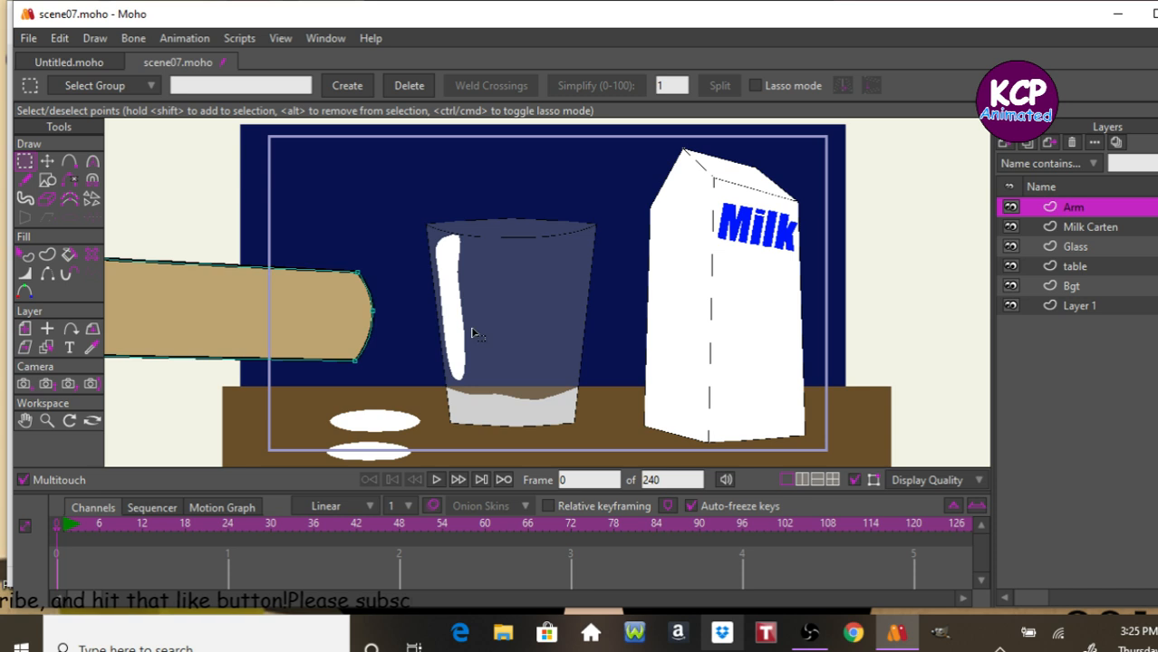
# Draw a rectangle at the end of the forearm as the base of a fist.
pyautogui.click(47, 179)
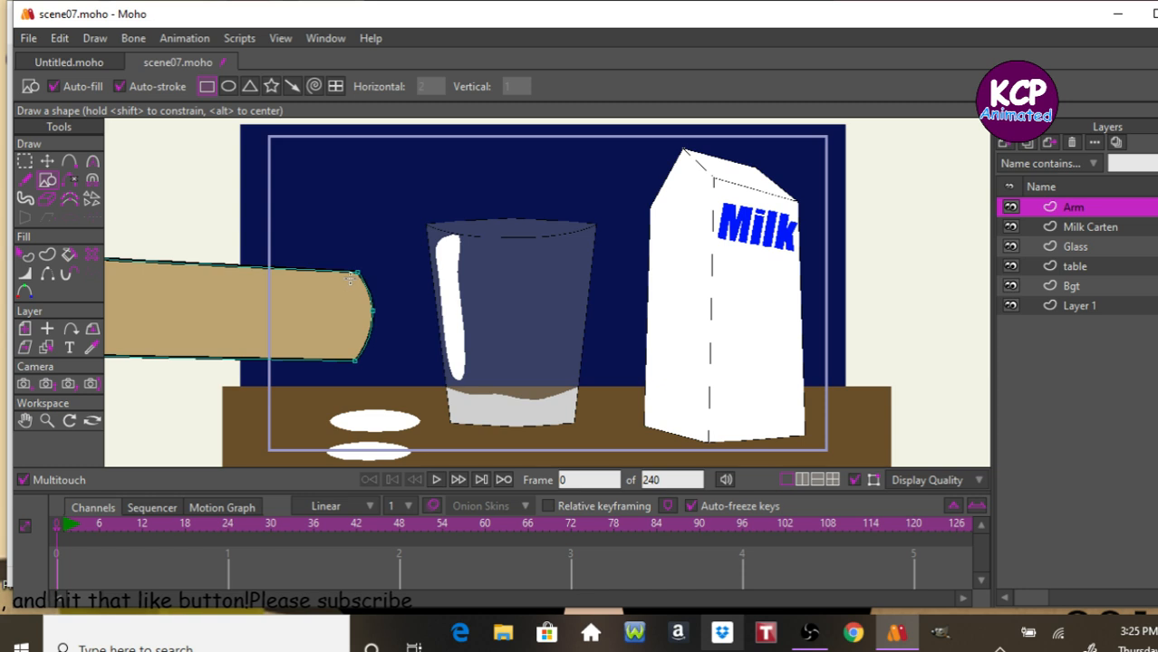
pyautogui.moveTo(350, 269); pyautogui.dragTo(531, 382)
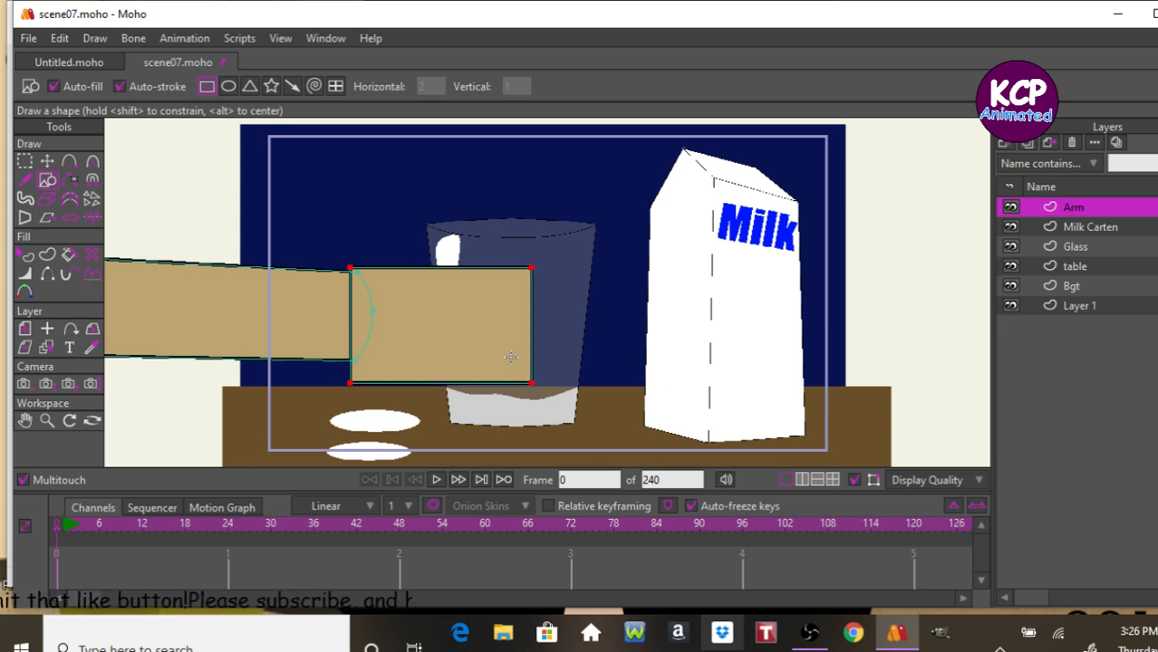
pyautogui.press('Return')
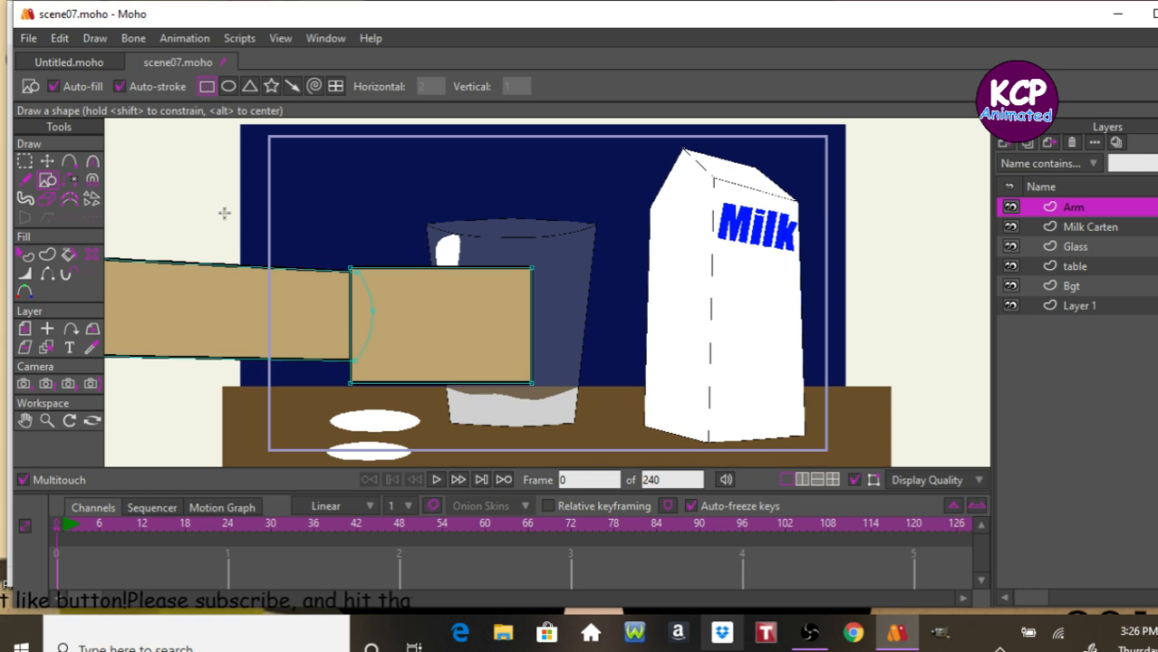
# Move the rectangle's left corners to line up with the forearm's edges.
pyautogui.click(48, 160)
pyautogui.moveTo(348, 385); pyautogui.dragTo(350, 361)
pyautogui.click(350, 272)
pyautogui.moveTo(350, 273); pyautogui.dragTo(351, 273)
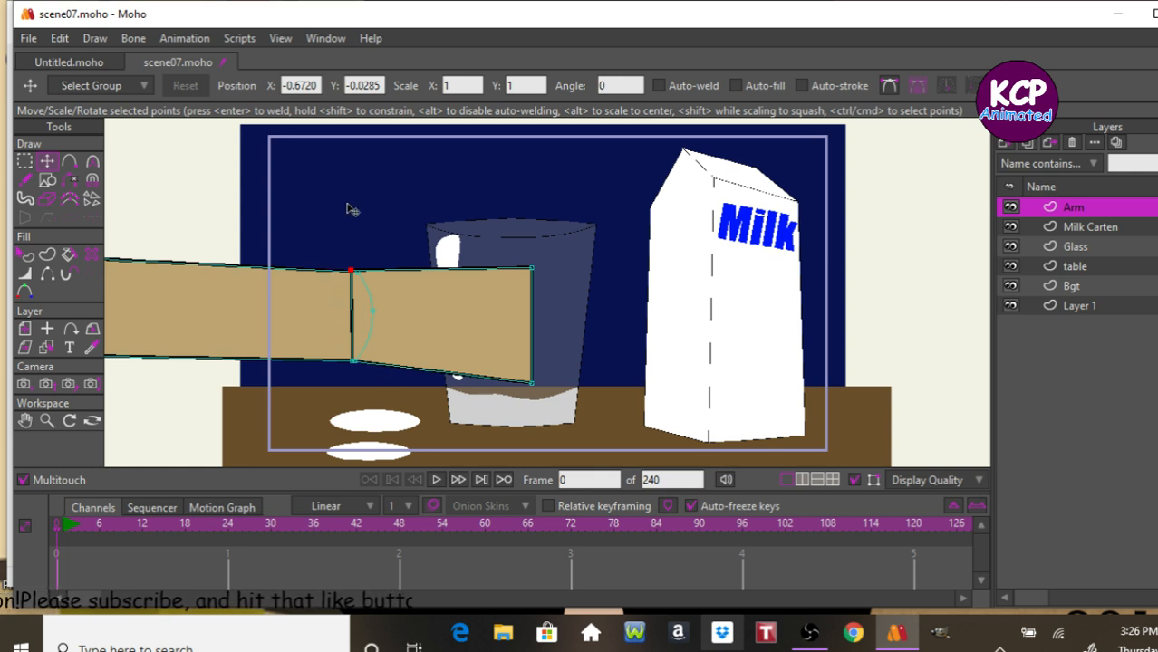
# Add a point in the middle of the fist's inner edge and curve it inward.
pyautogui.scroll(2, 384, 209)
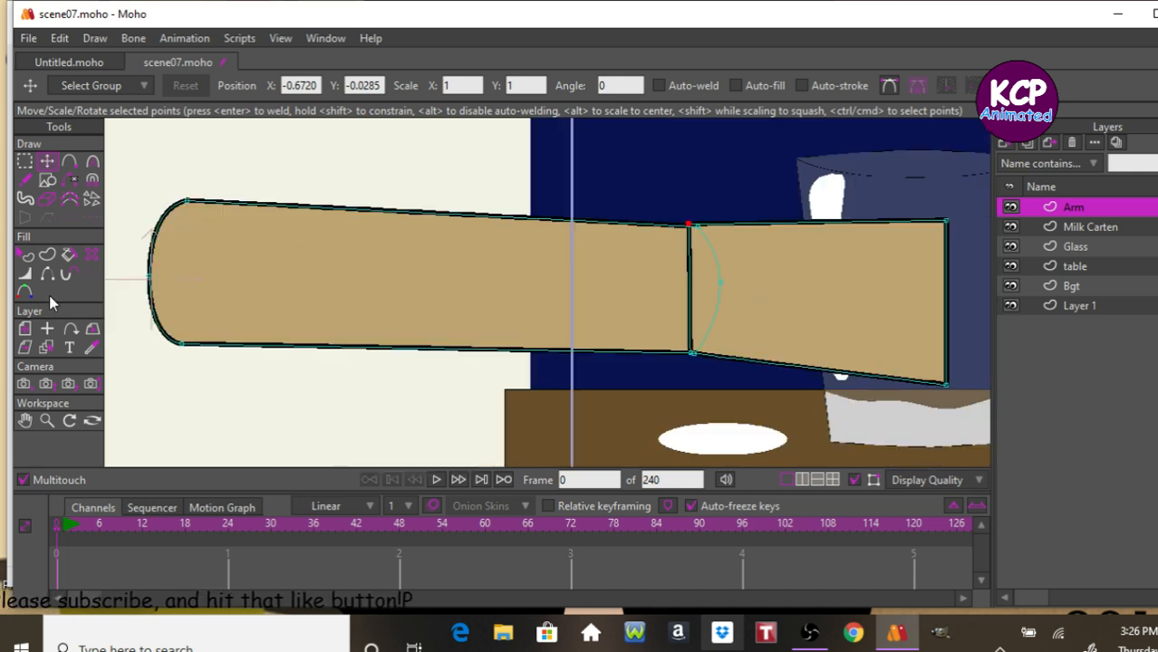
pyautogui.click(47, 419)
pyautogui.moveTo(506, 399); pyautogui.dragTo(638, 412)
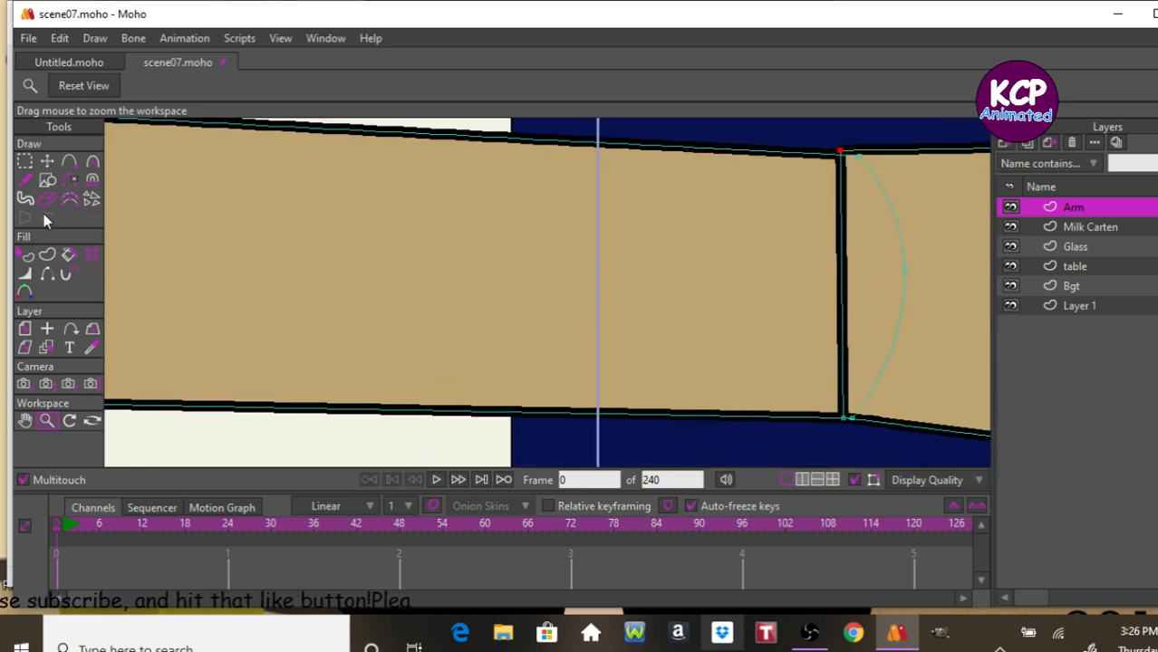
pyautogui.click(69, 160)
pyautogui.moveTo(831, 301); pyautogui.dragTo(812, 297)
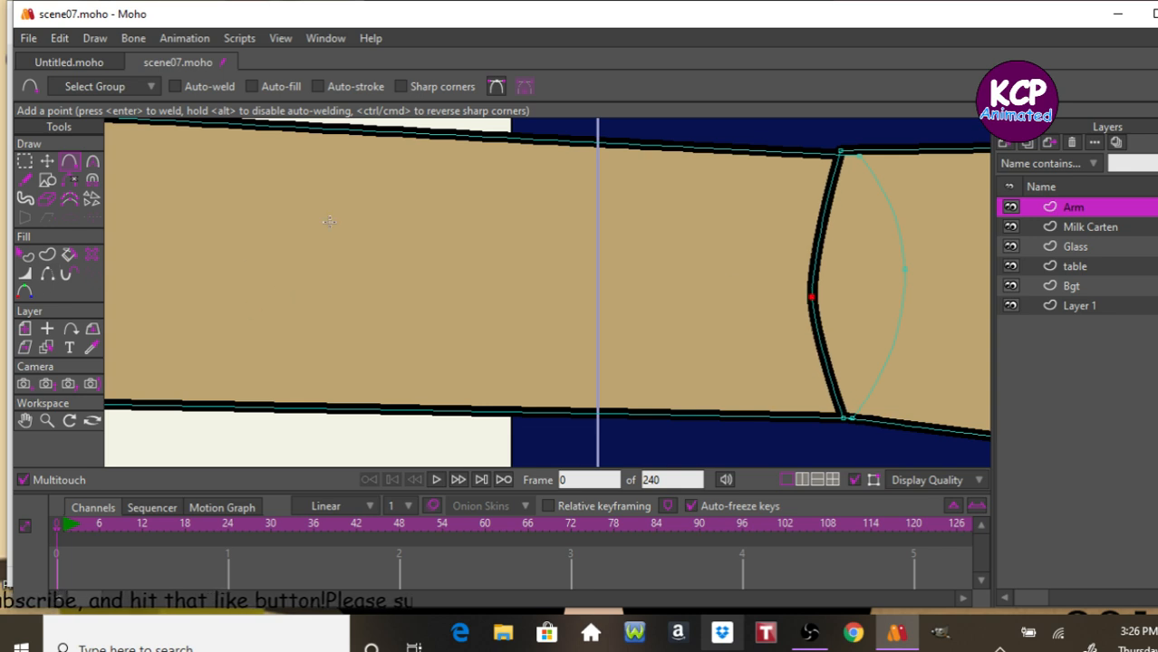
# Add points on the fist's top and bottom edges and bulge them outward.
pyautogui.scroll(-3, 329, 221)
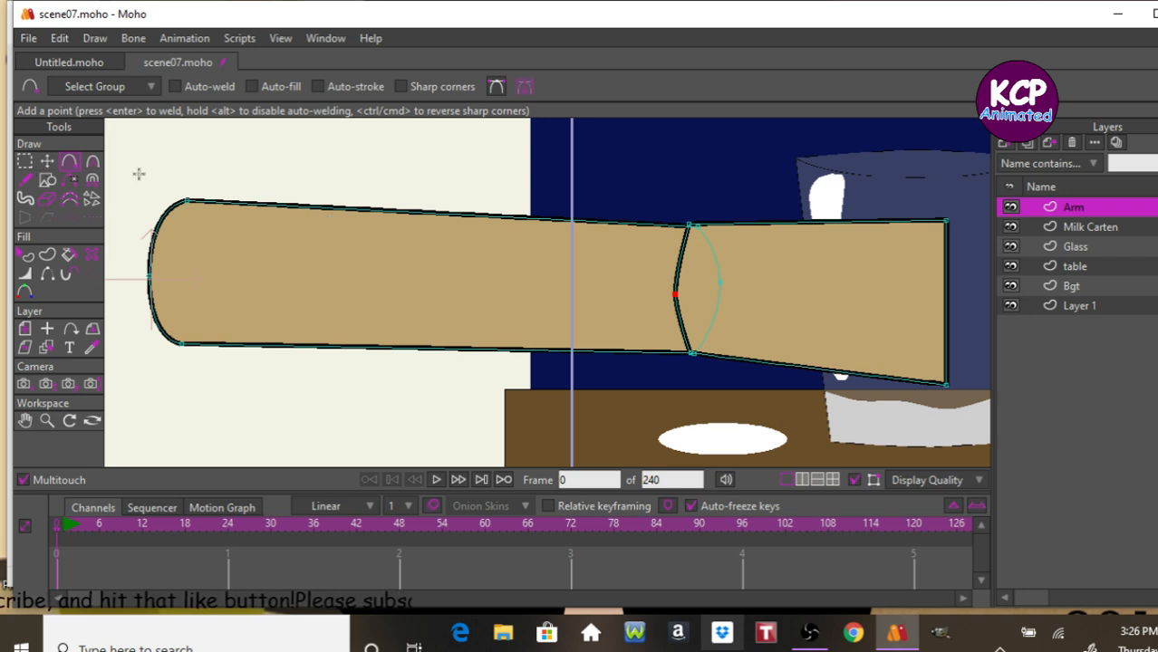
pyautogui.moveTo(853, 225); pyautogui.dragTo(826, 190)
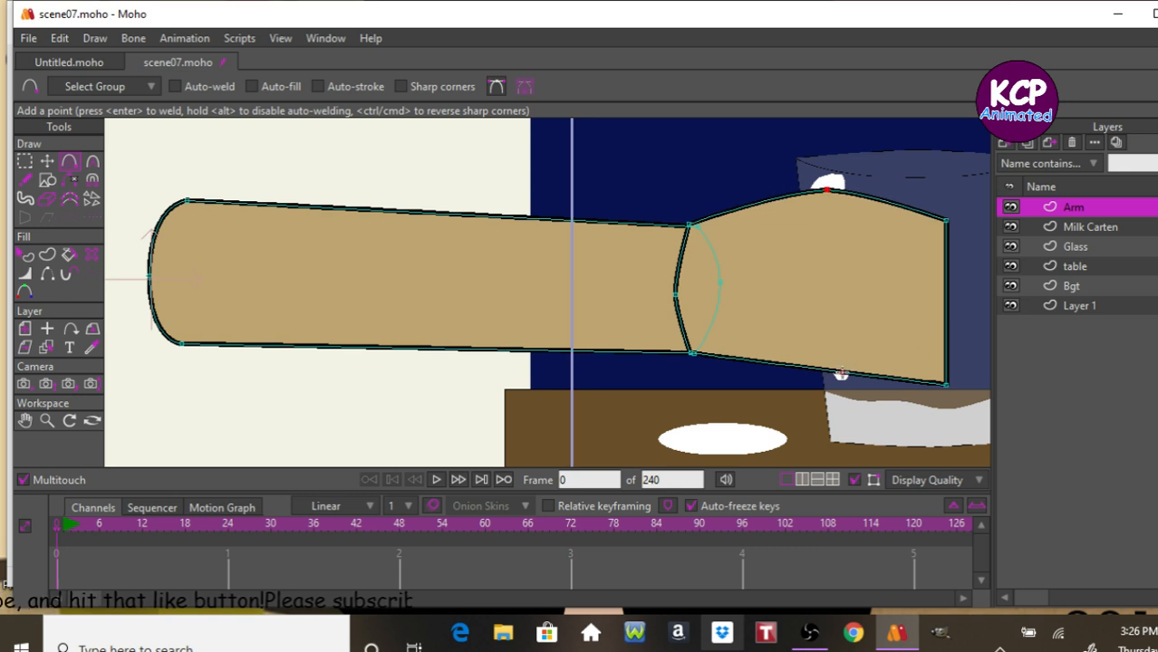
pyautogui.moveTo(831, 370); pyautogui.dragTo(829, 384)
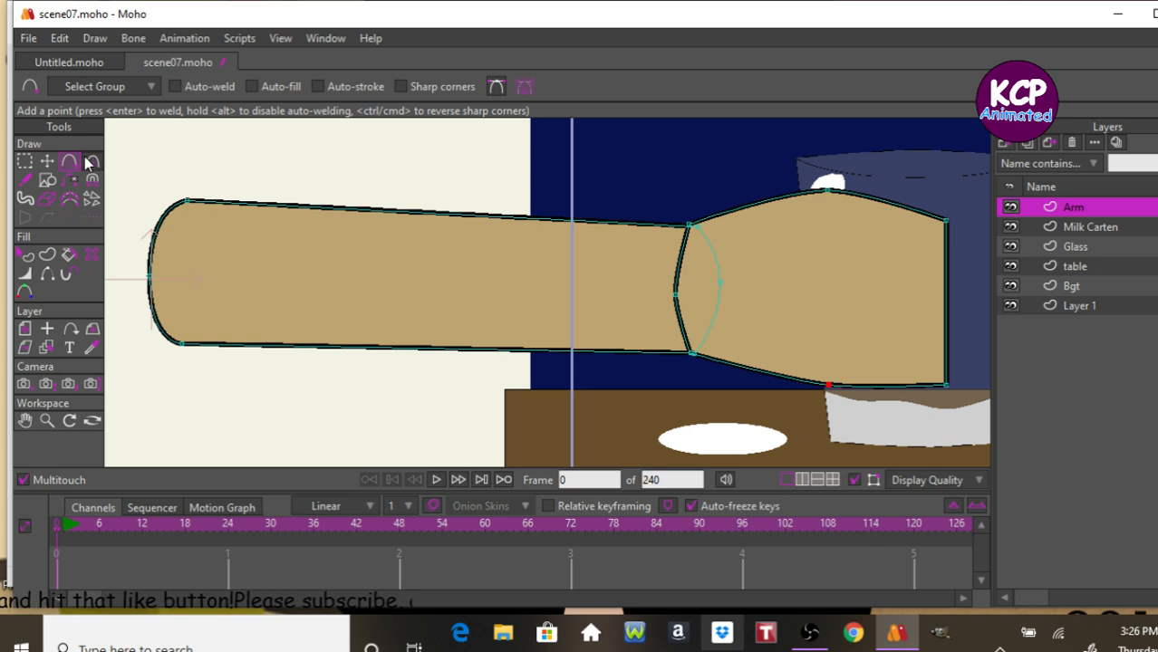
# Move the fist's outer corners inward to taper its front.
pyautogui.click(47, 161)
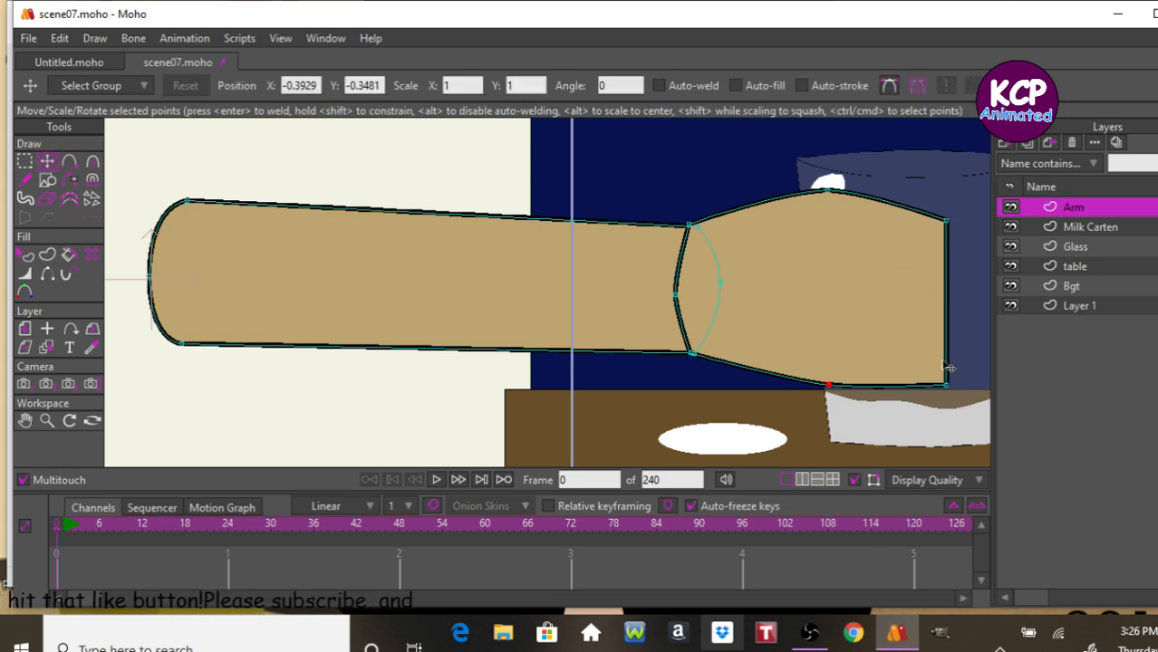
pyautogui.moveTo(945, 385); pyautogui.dragTo(906, 360)
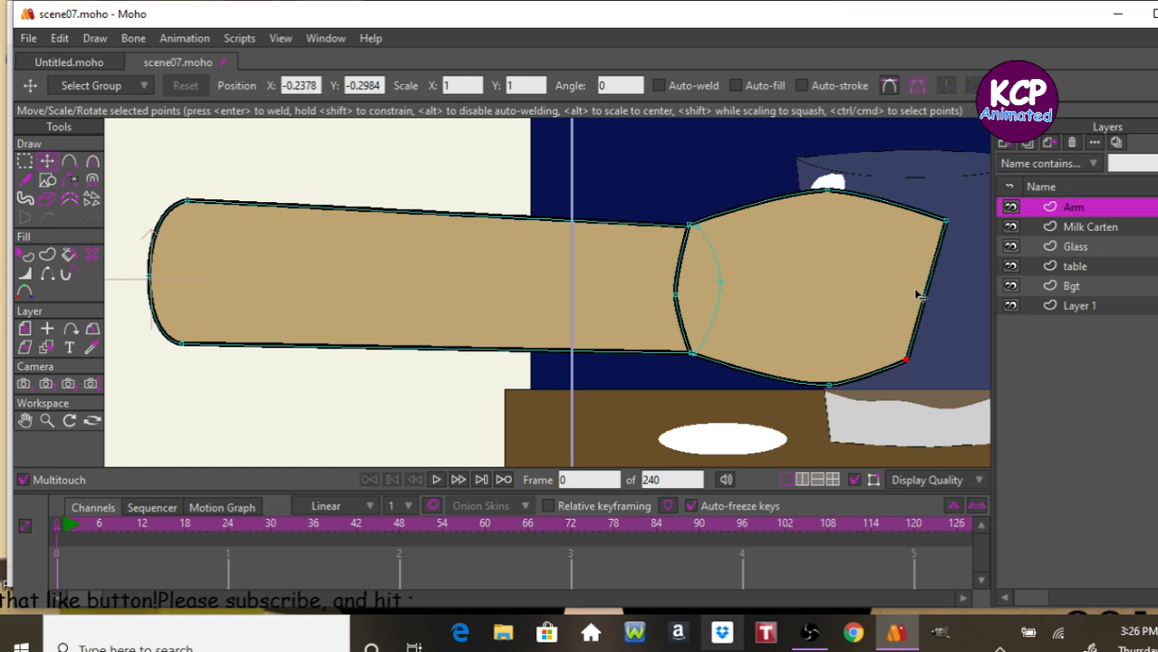
pyautogui.moveTo(907, 362); pyautogui.dragTo(900, 365)
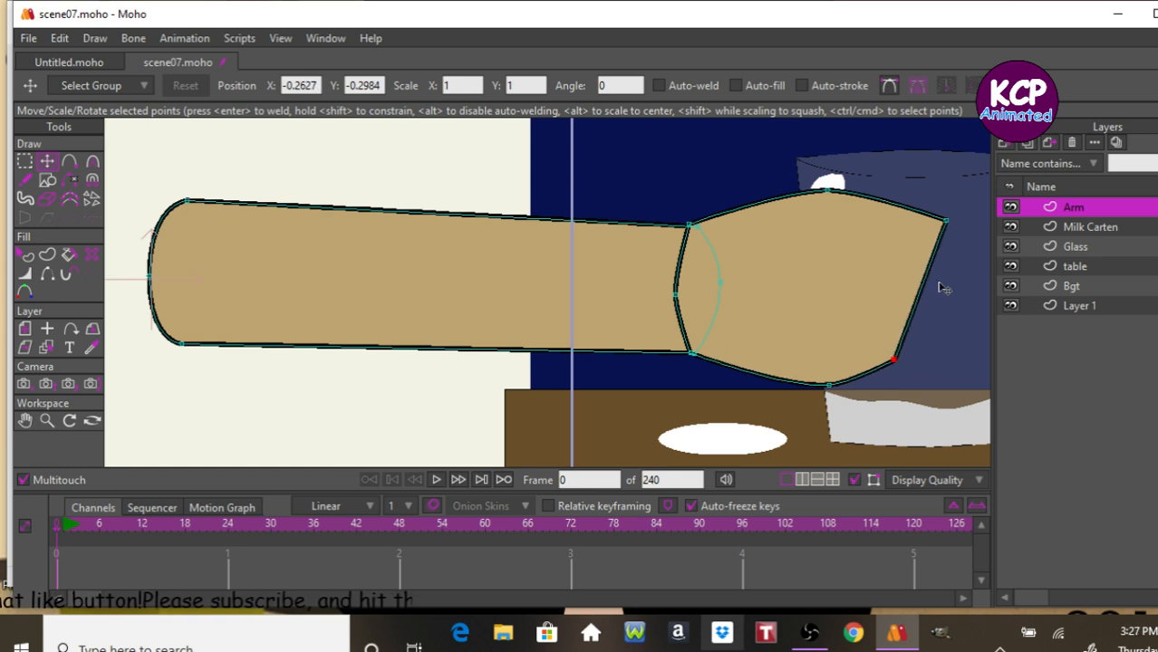
pyautogui.moveTo(945, 221); pyautogui.dragTo(923, 232)
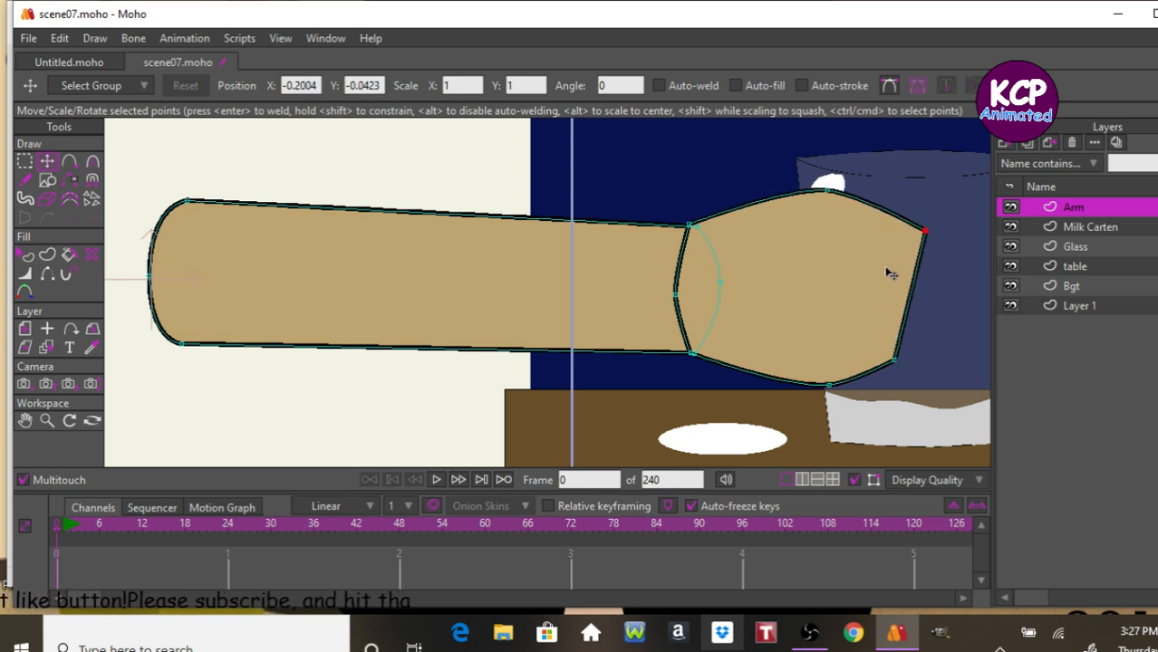
# Hide the seam edges between the forearm and the fist.
pyautogui.click(71, 279)
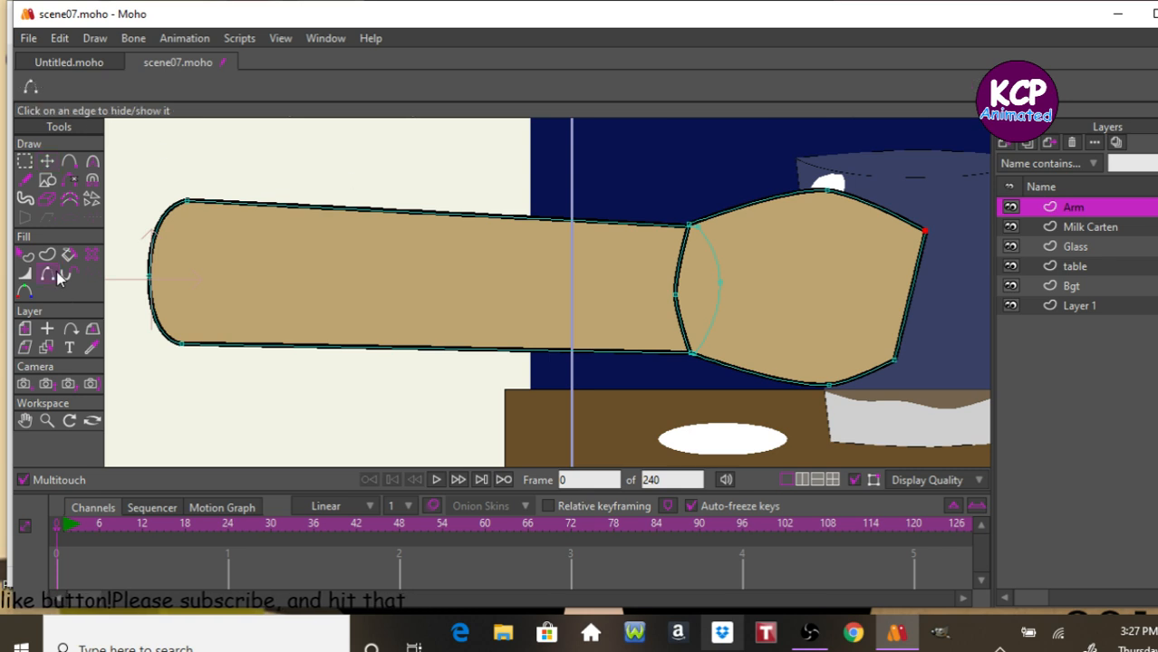
pyautogui.click(681, 266)
pyautogui.click(680, 317)
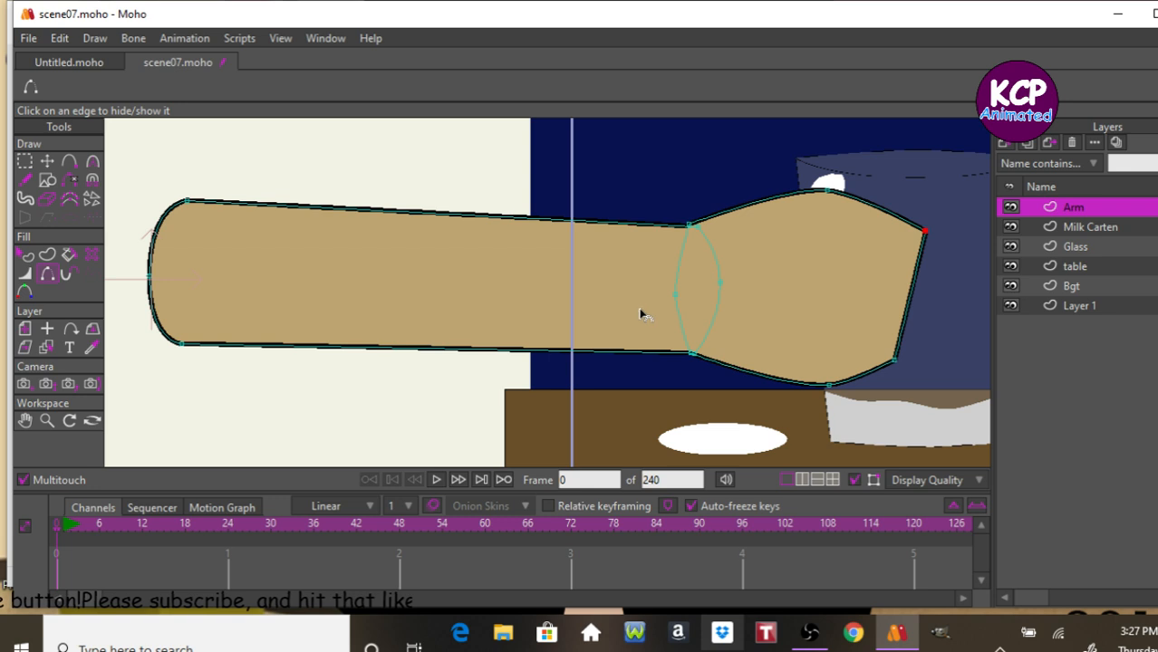
# Add points along the fist's front edge and pull them to shape knuckles.
pyautogui.click(70, 161)
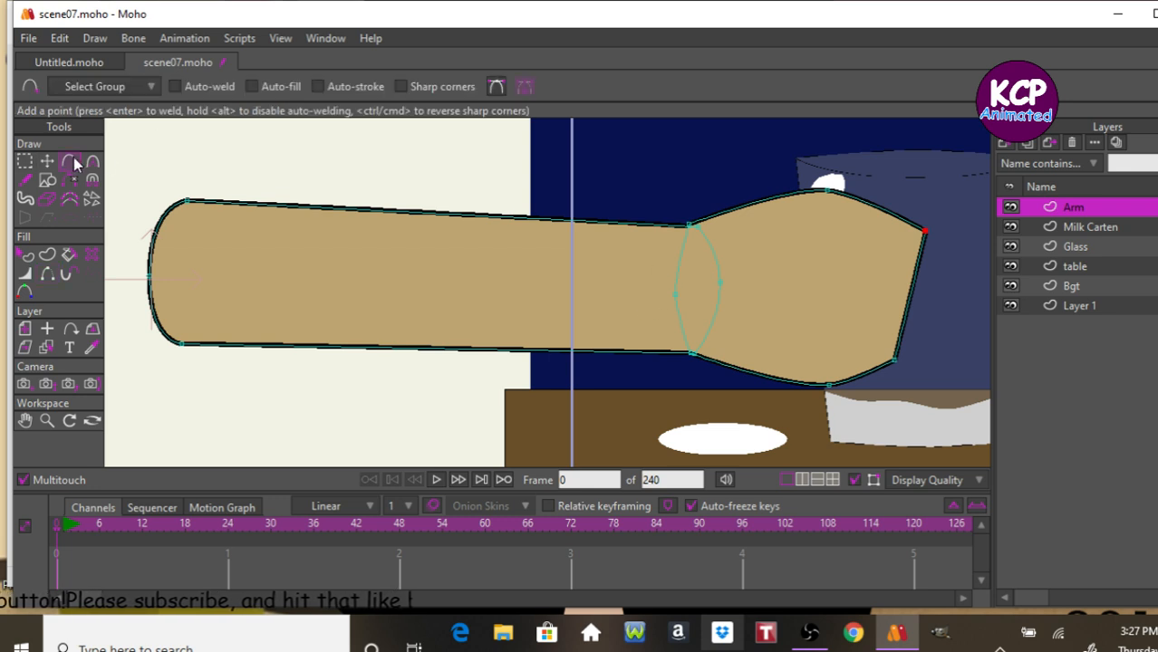
pyautogui.moveTo(915, 265); pyautogui.dragTo(915, 315)
pyautogui.click(904, 330)
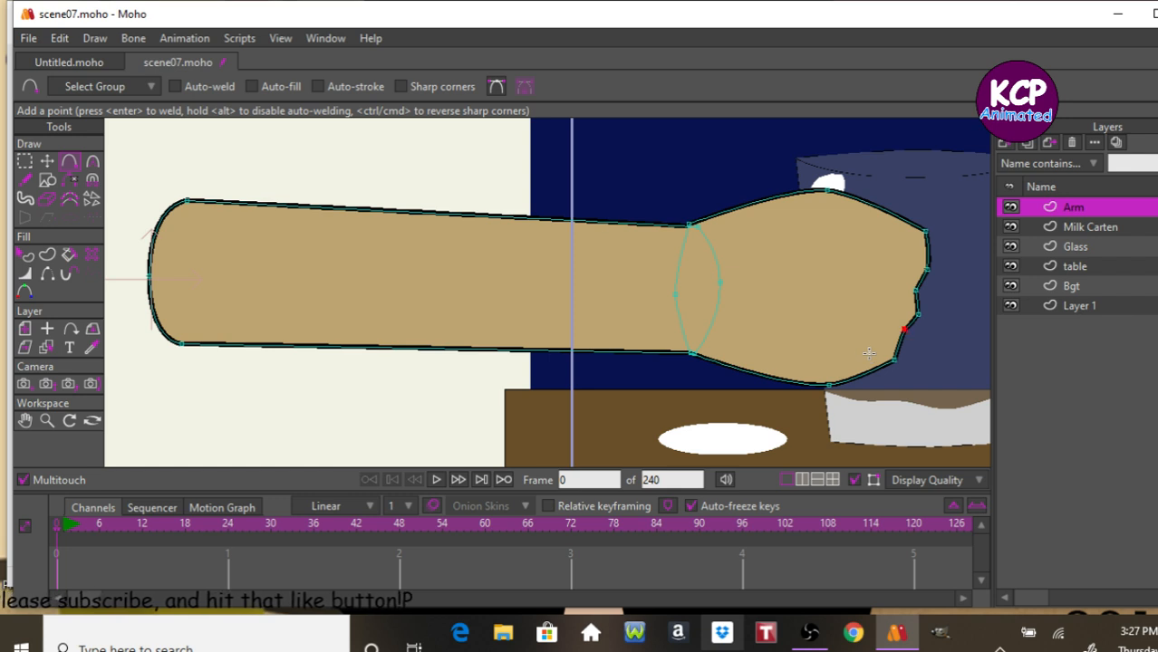
pyautogui.moveTo(897, 341); pyautogui.dragTo(906, 349)
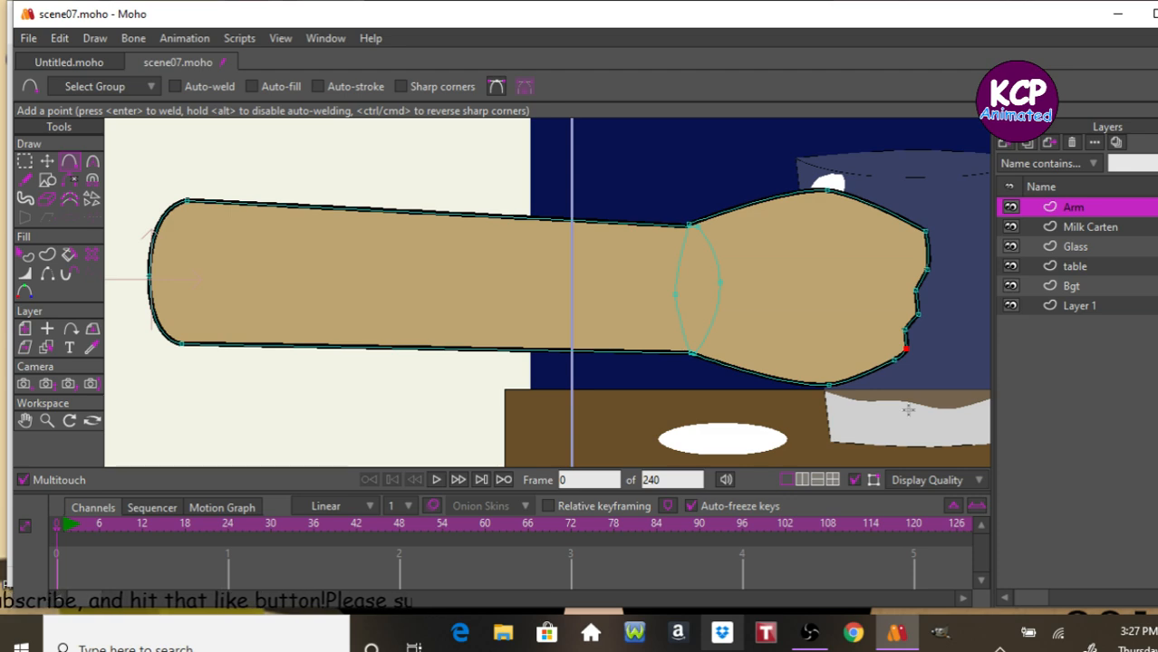
# Render a preview of the current frame and close it.
pyautogui.hotkey('ctrl', 'r')
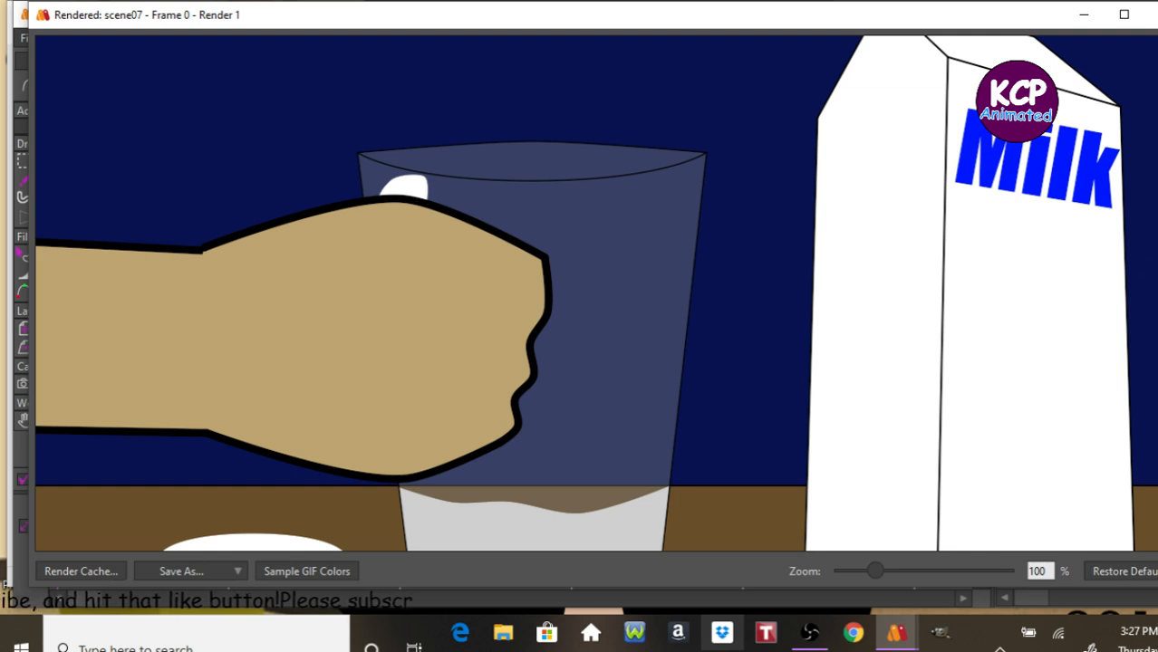
pyautogui.click(1149, 14)
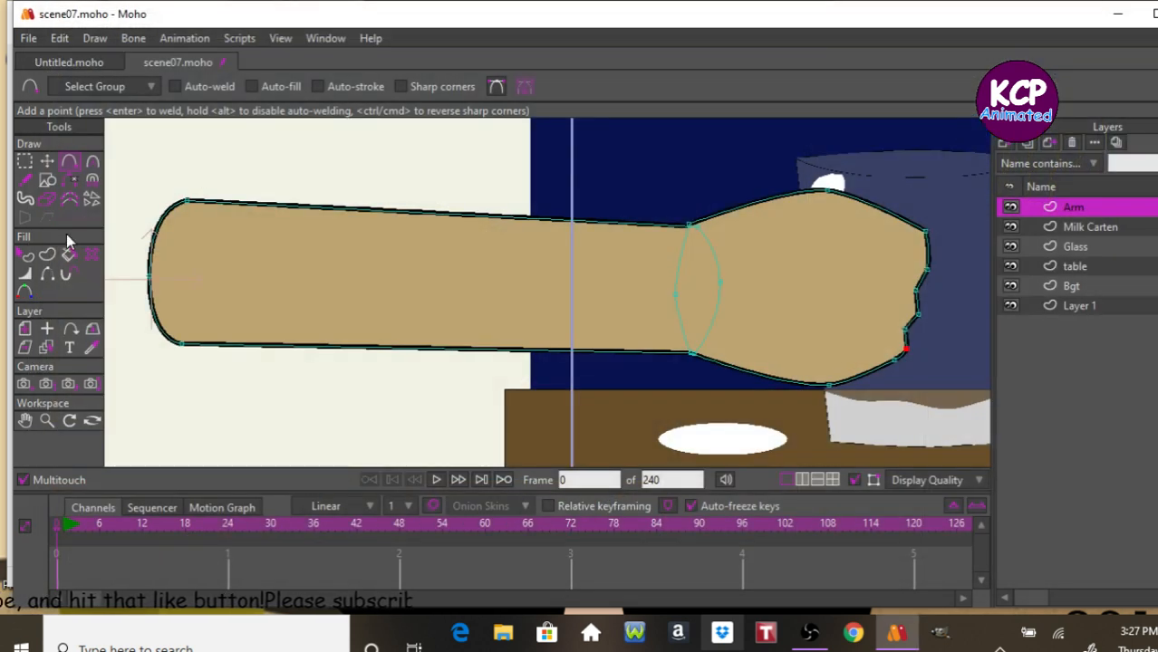
# Select the arm's shapes and set their stroke width to 2.
pyautogui.click(26, 257)
pyautogui.click(425, 313)
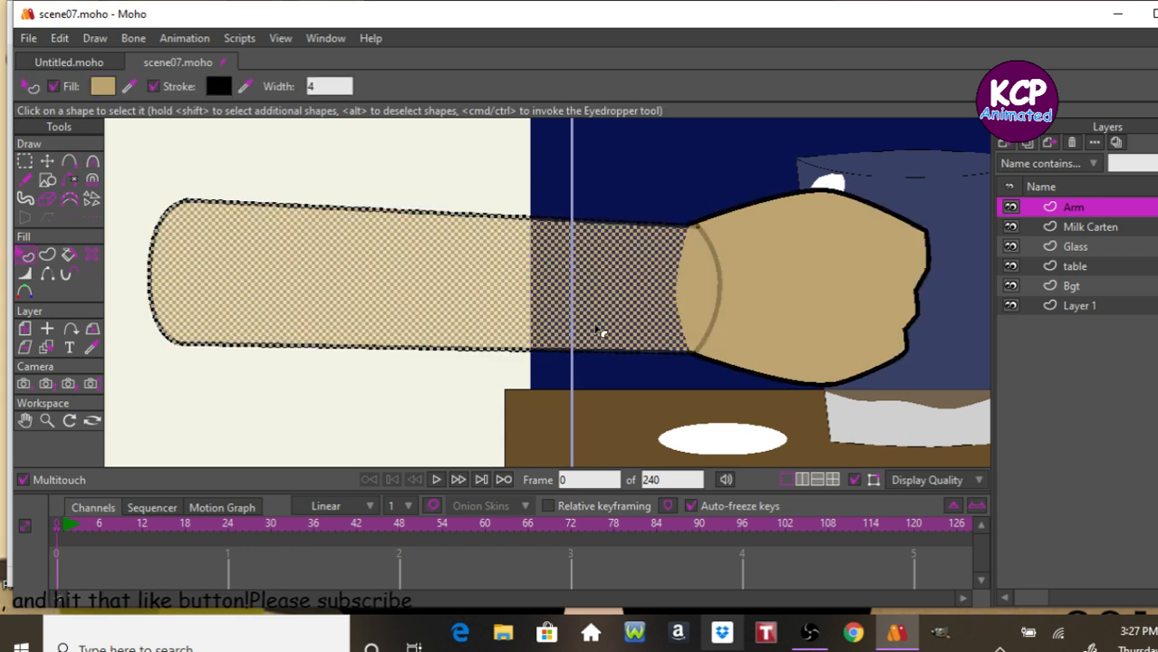
pyautogui.keyDown('shift'); pyautogui.click(775, 287); pyautogui.keyUp('shift')
pyautogui.click(334, 87)
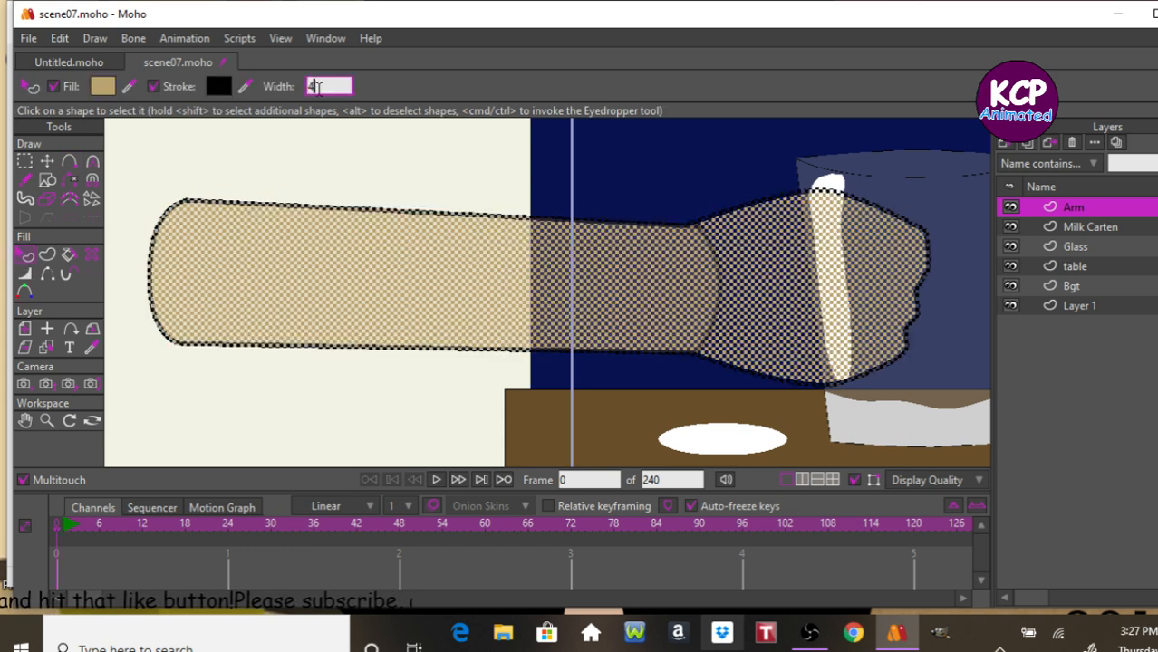
pyautogui.press('Return')
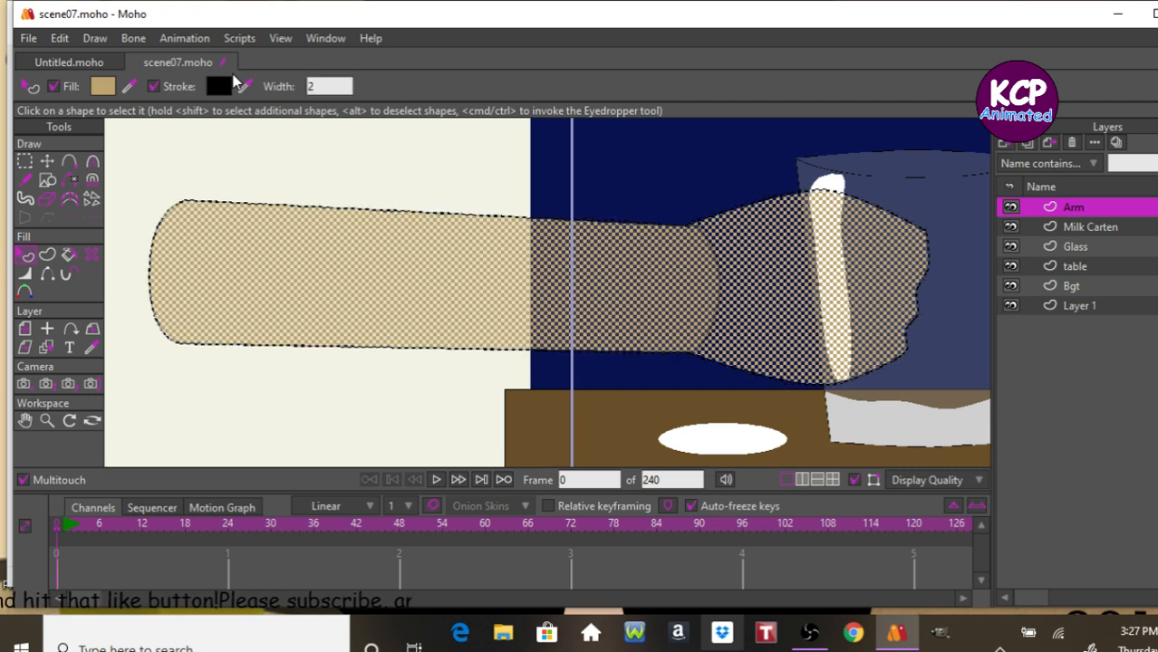
# Deselect the shapes and render a preview of the frame, then close it.
pyautogui.hotkey('ctrl', 'd')
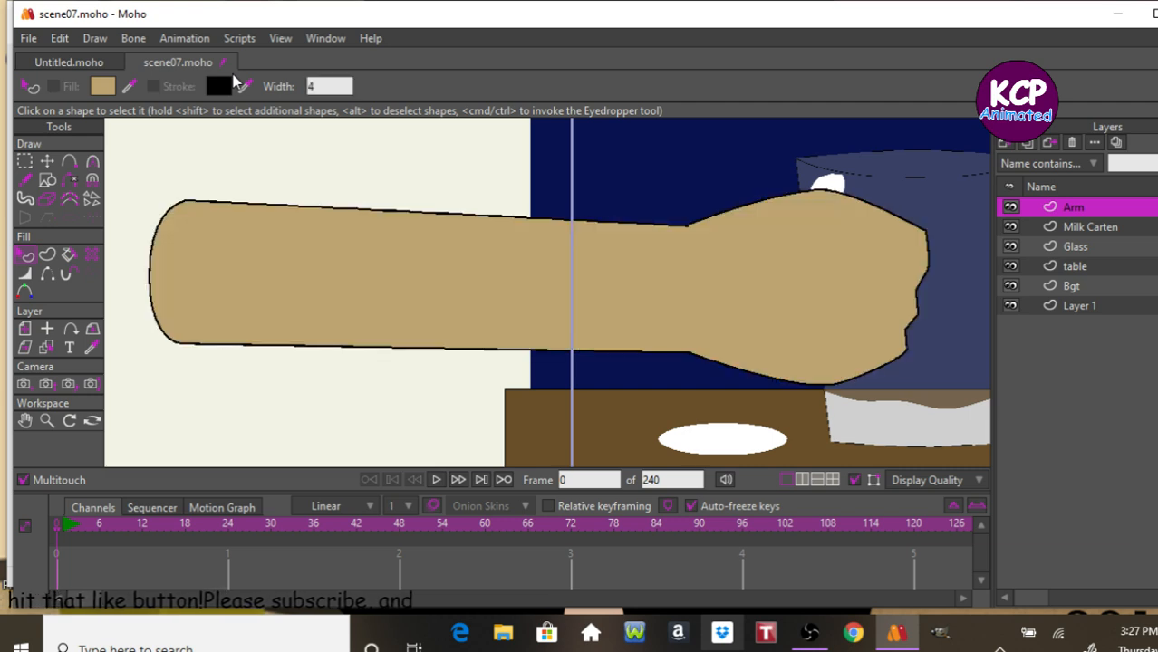
pyautogui.hotkey('ctrl', 'r')
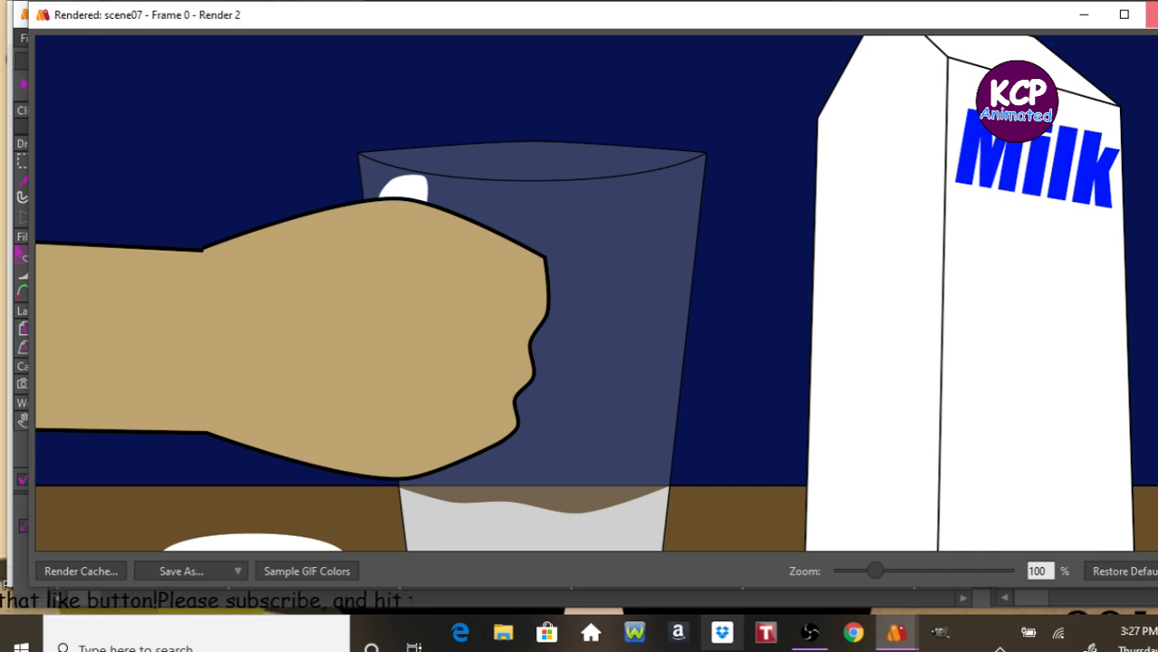
pyautogui.click(1149, 14)
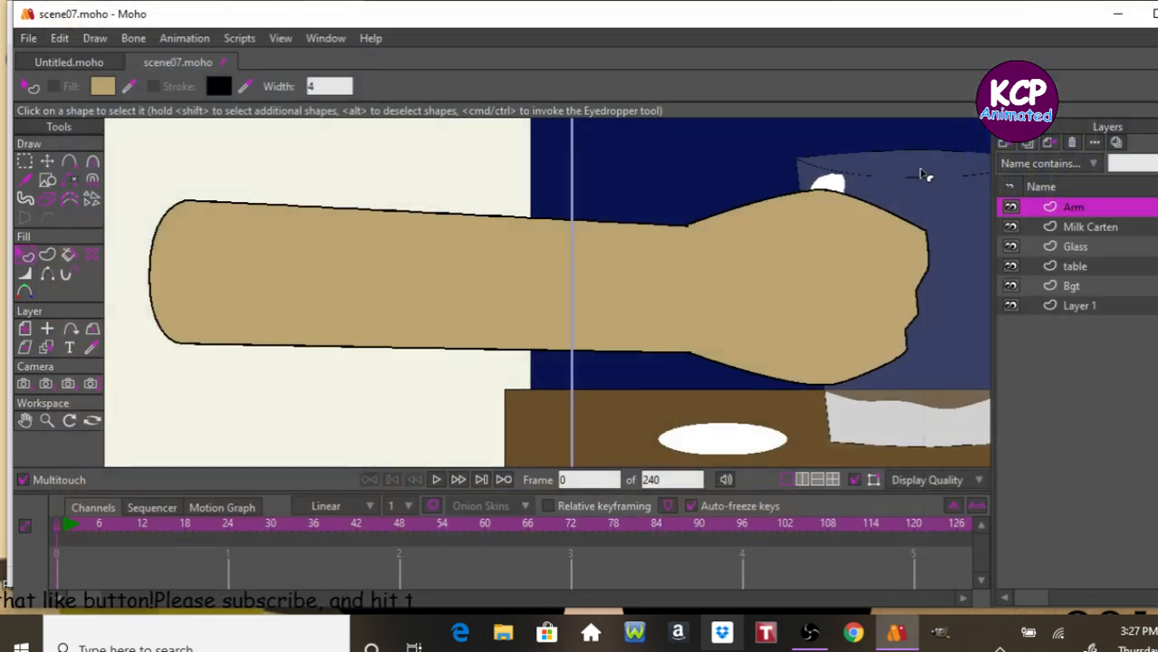
# Zoom in on the arm's wrist and select the top point of the wrist seam.
pyautogui.click(47, 420)
pyautogui.moveTo(485, 391); pyautogui.dragTo(849, 357)
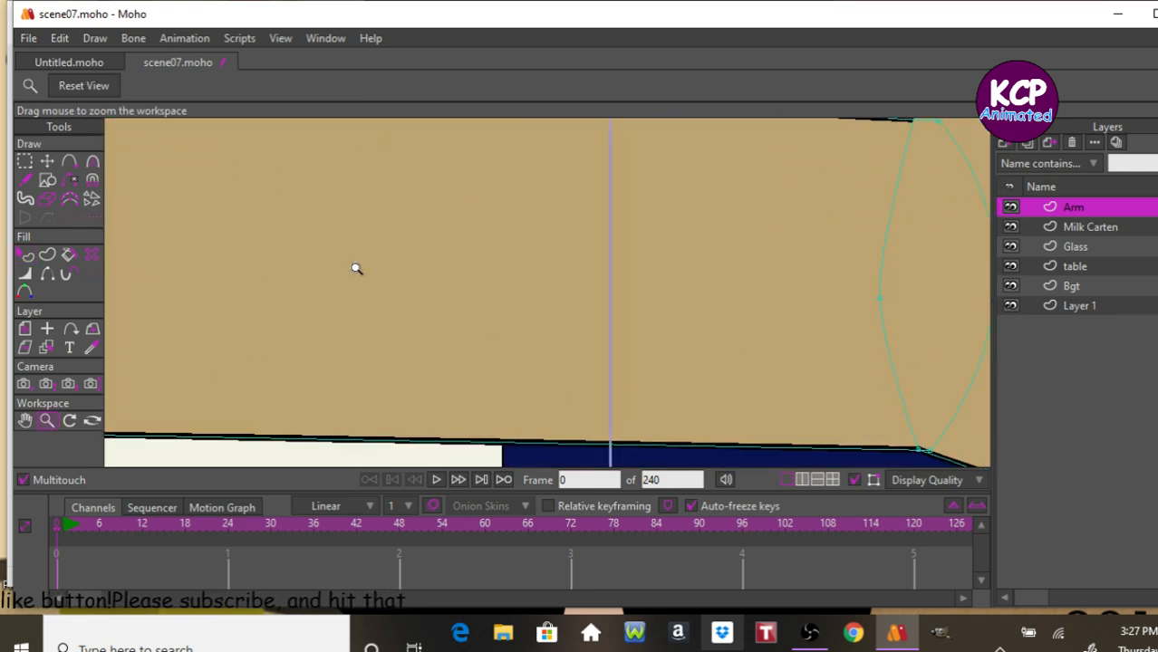
pyautogui.click(24, 419)
pyautogui.moveTo(552, 369); pyautogui.dragTo(300, 369)
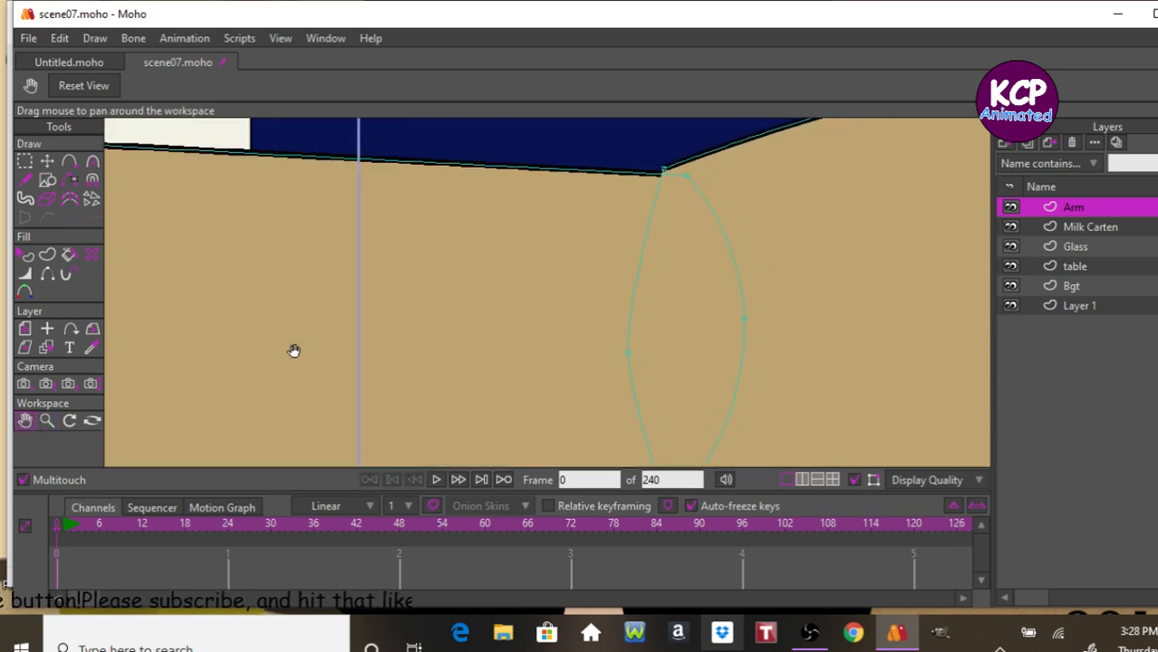
pyautogui.click(47, 160)
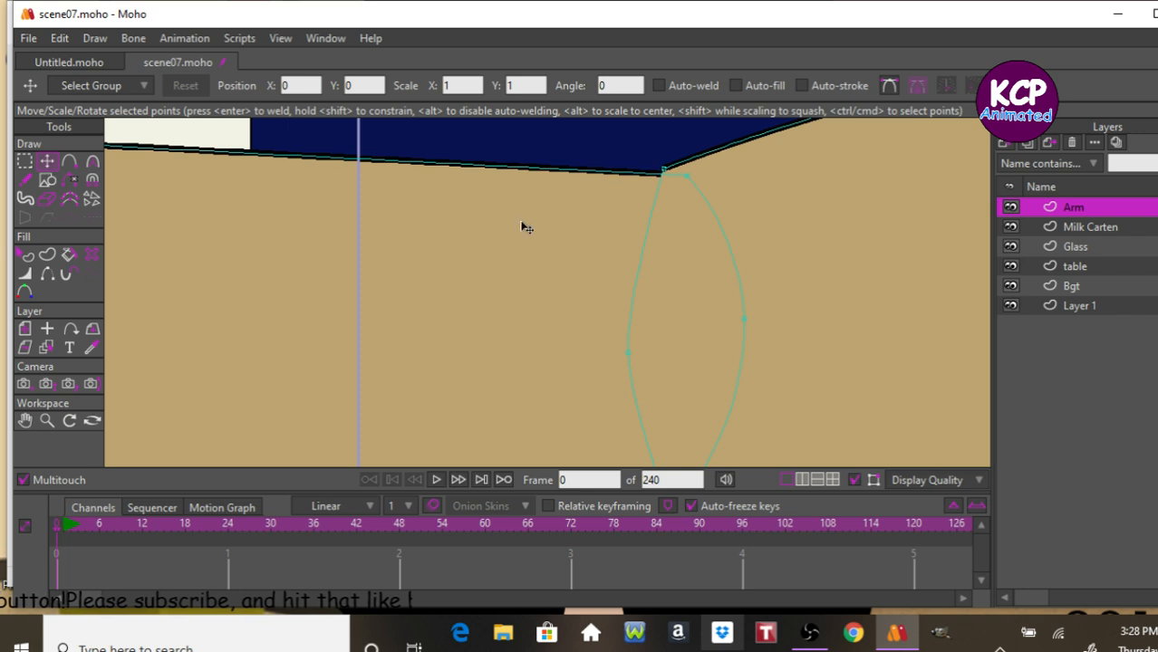
pyautogui.click(664, 174)
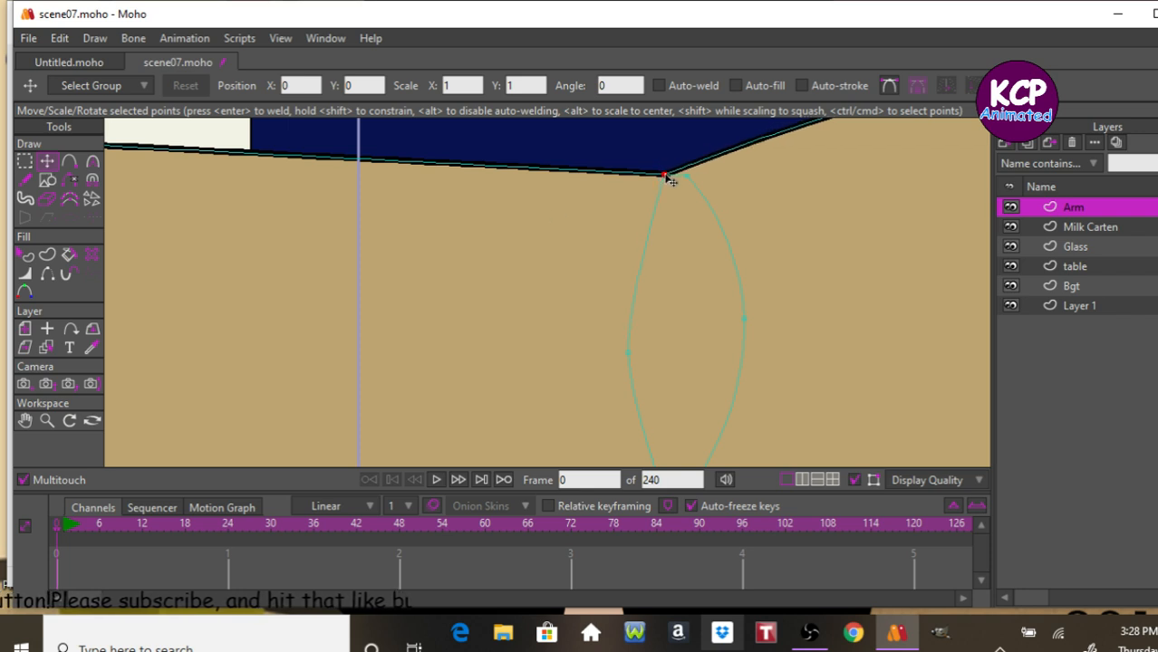
# Select the Milk Carten layer and set the scene's end frame to 24.
pyautogui.click(1091, 228)
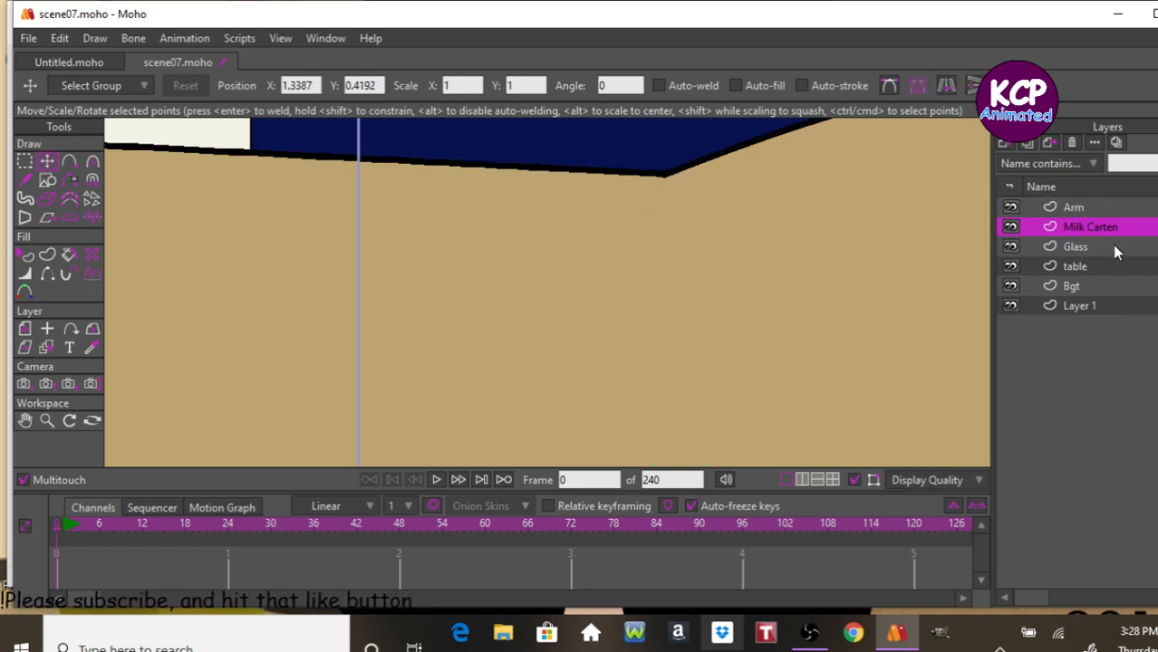
pyautogui.moveTo(667, 473); pyautogui.dragTo(622, 477)
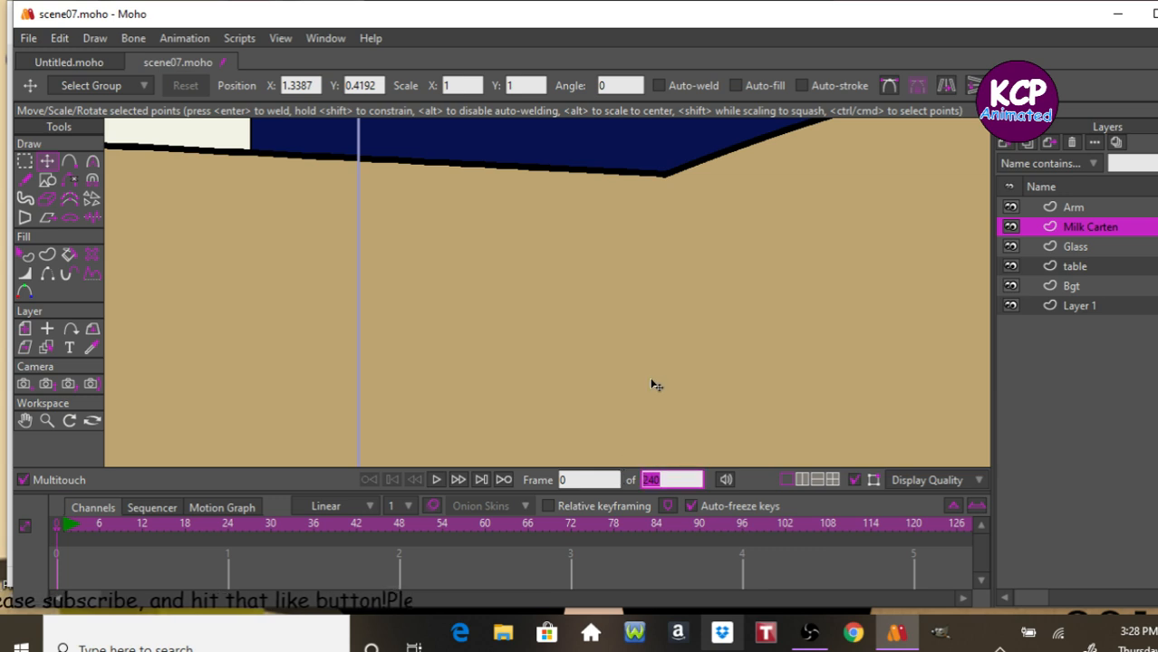
pyautogui.write('2')
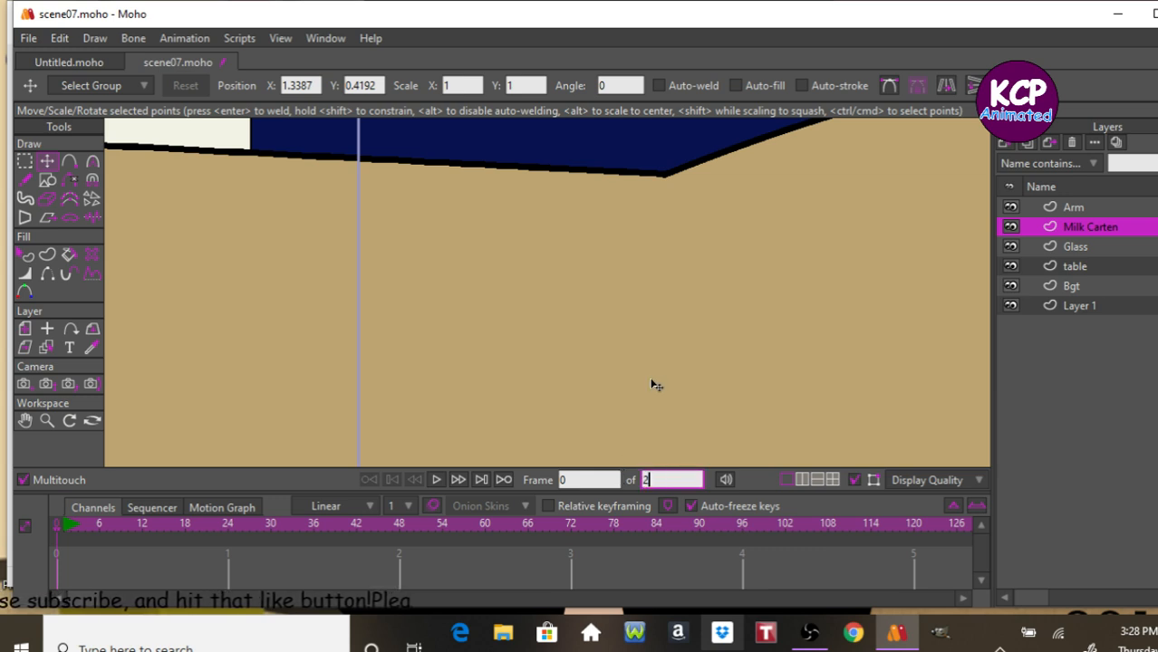
pyautogui.press('Return')
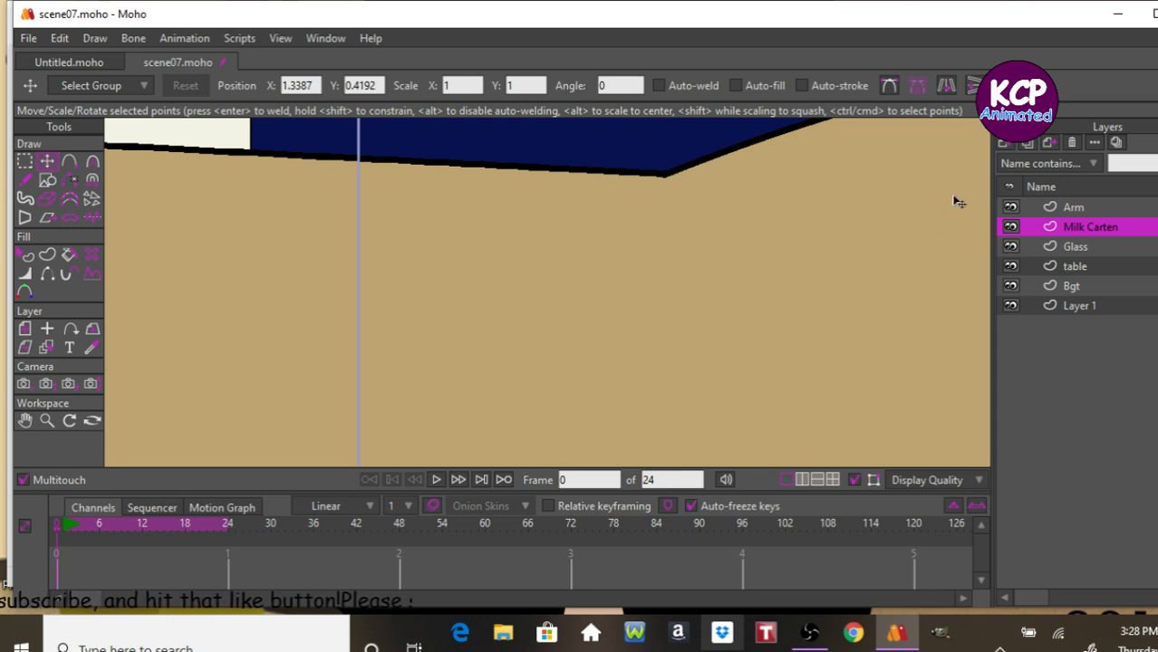
# Turn on a shadow for the Arm layer with an offset of 12, then render a preview and close it.
pyautogui.click(46, 420)
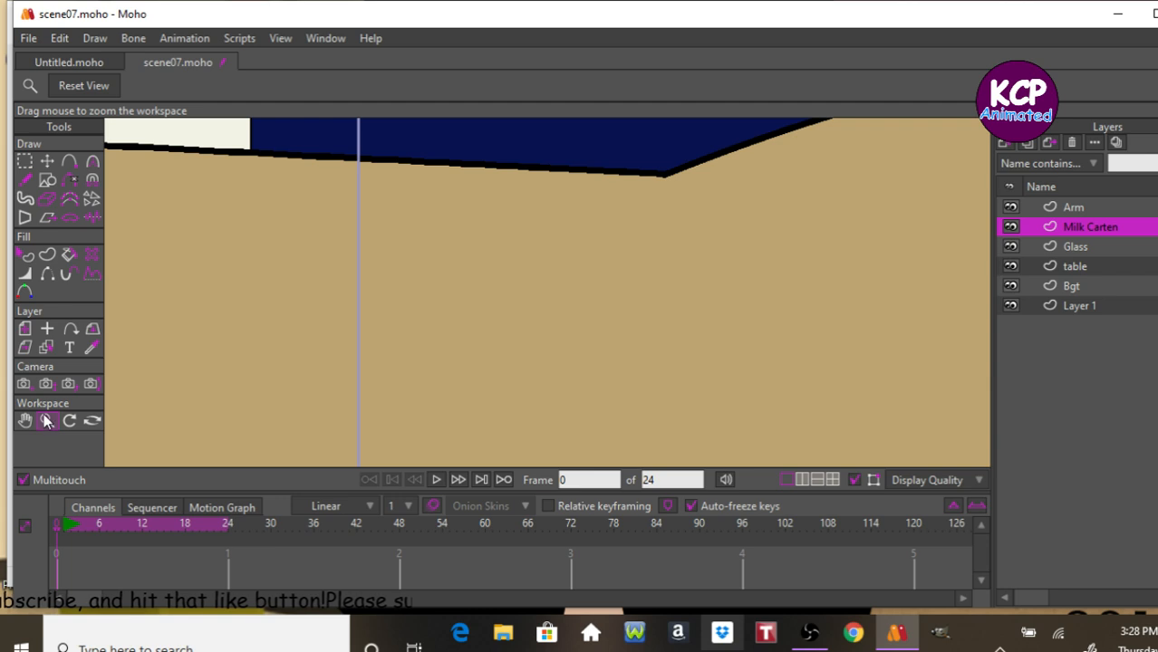
pyautogui.click(80, 85)
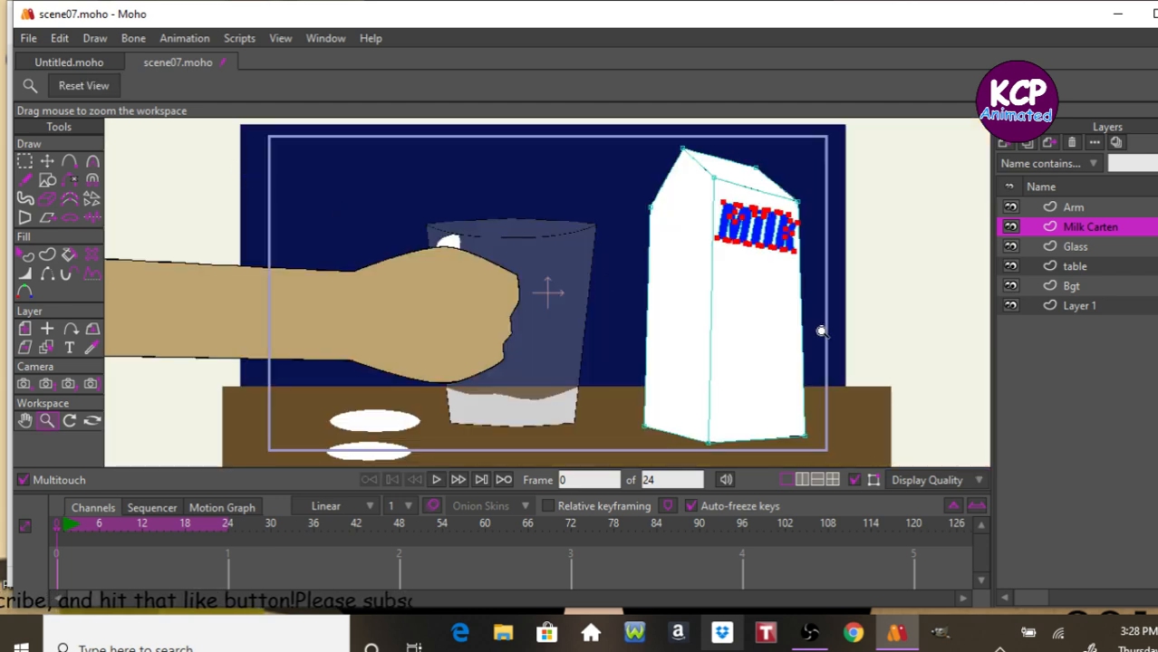
pyautogui.doubleClick(1124, 208)
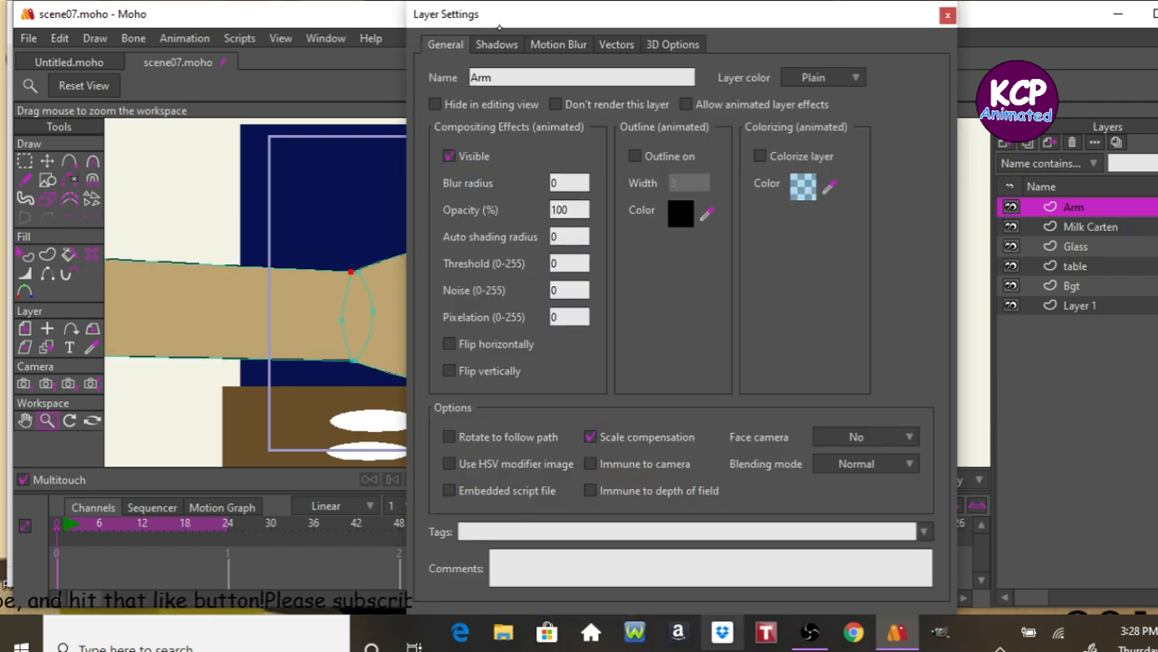
pyautogui.click(498, 45)
pyautogui.click(449, 102)
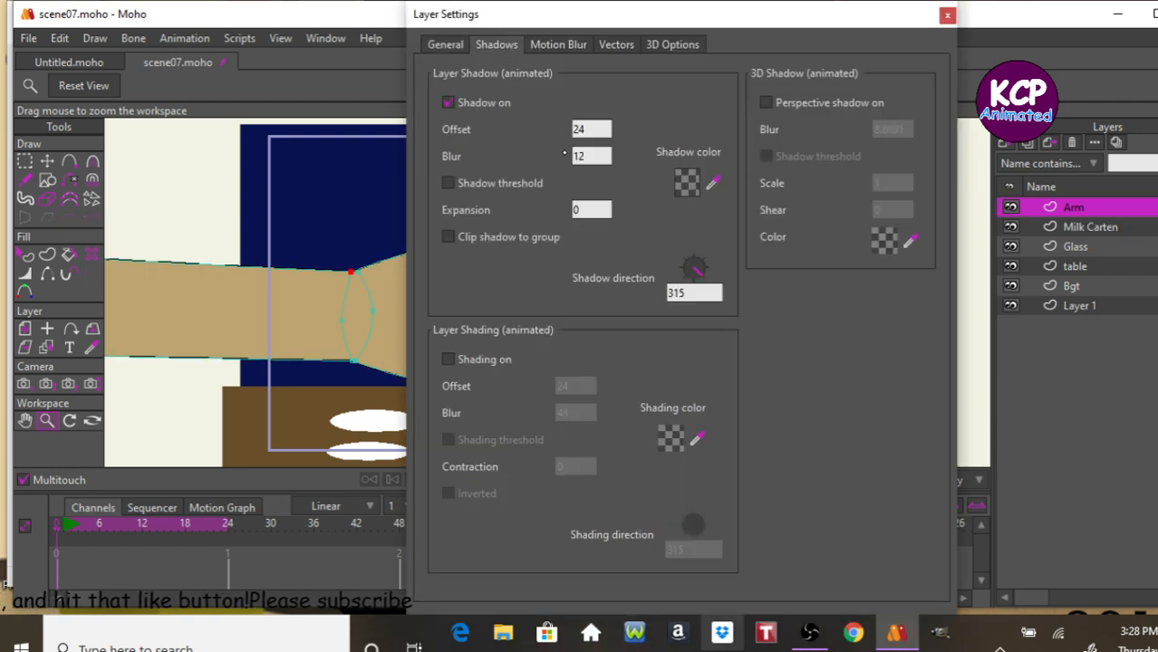
pyautogui.doubleClick(594, 130)
pyautogui.write('1')
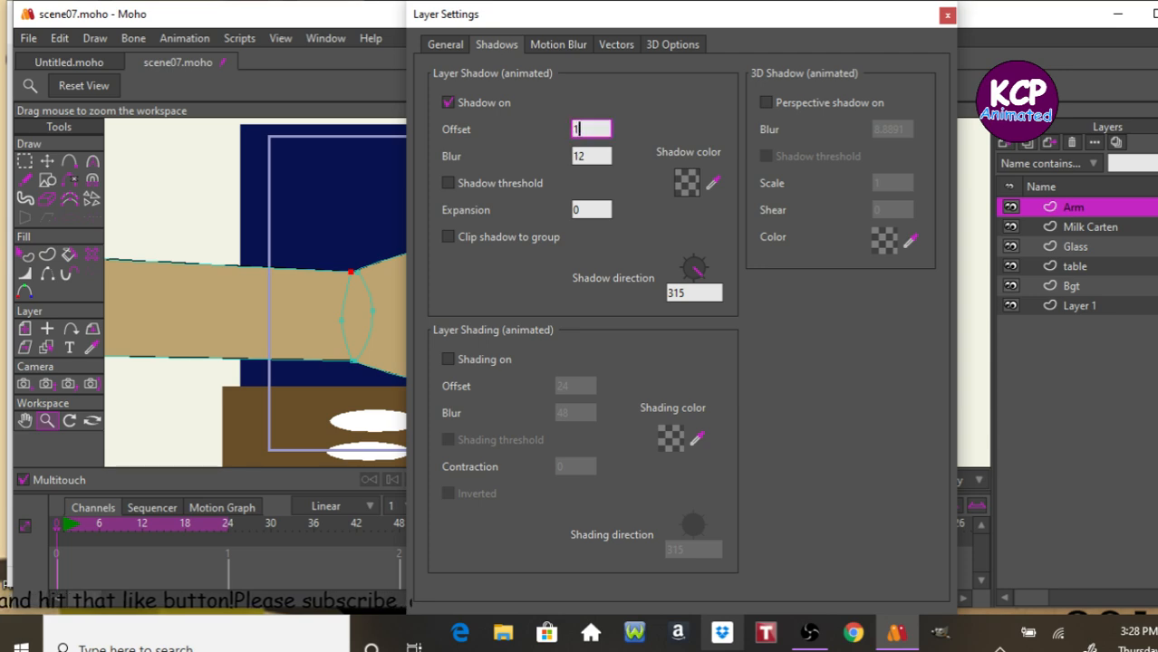
pyautogui.write('2')
pyautogui.press('Return')
pyautogui.hotkey('ctrl', 'r')
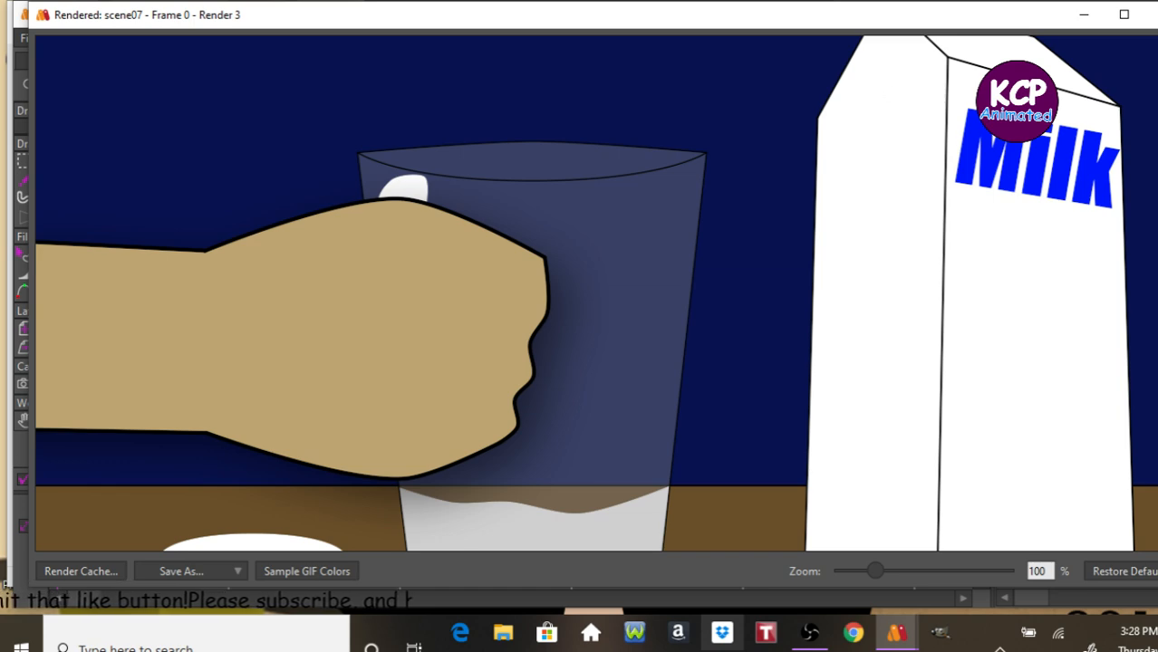
pyautogui.click(1148, 14)
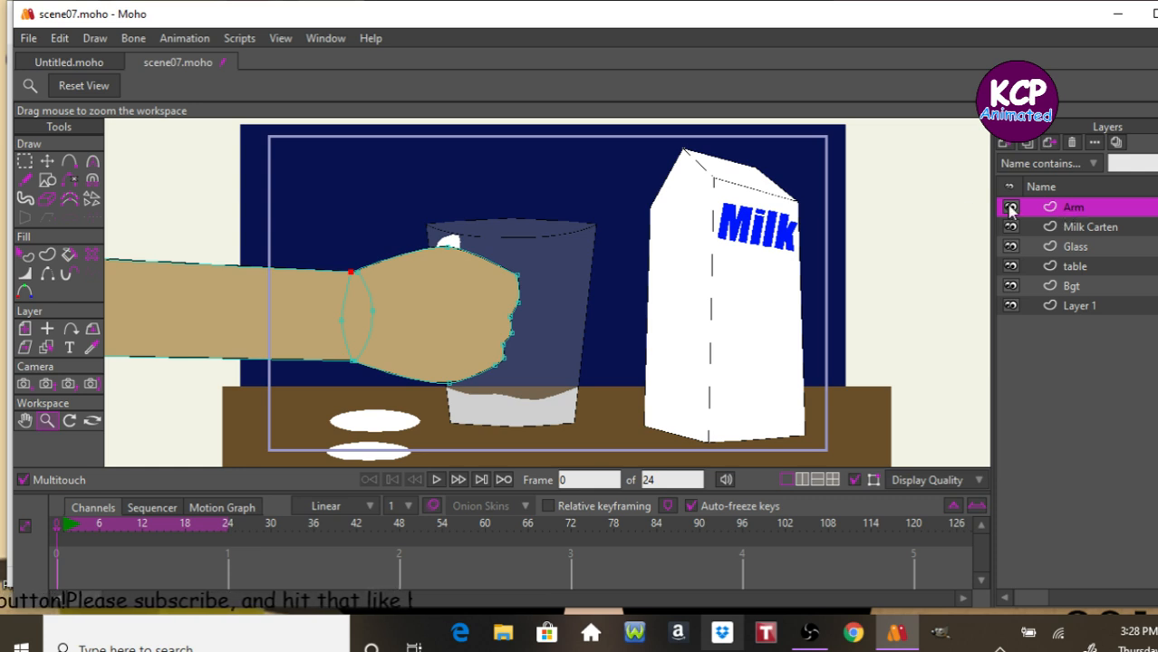
# At frame 1, move the Arm layer left and rotate it up to about 34 degrees.
pyautogui.hotkey('ctrl', 'Right')
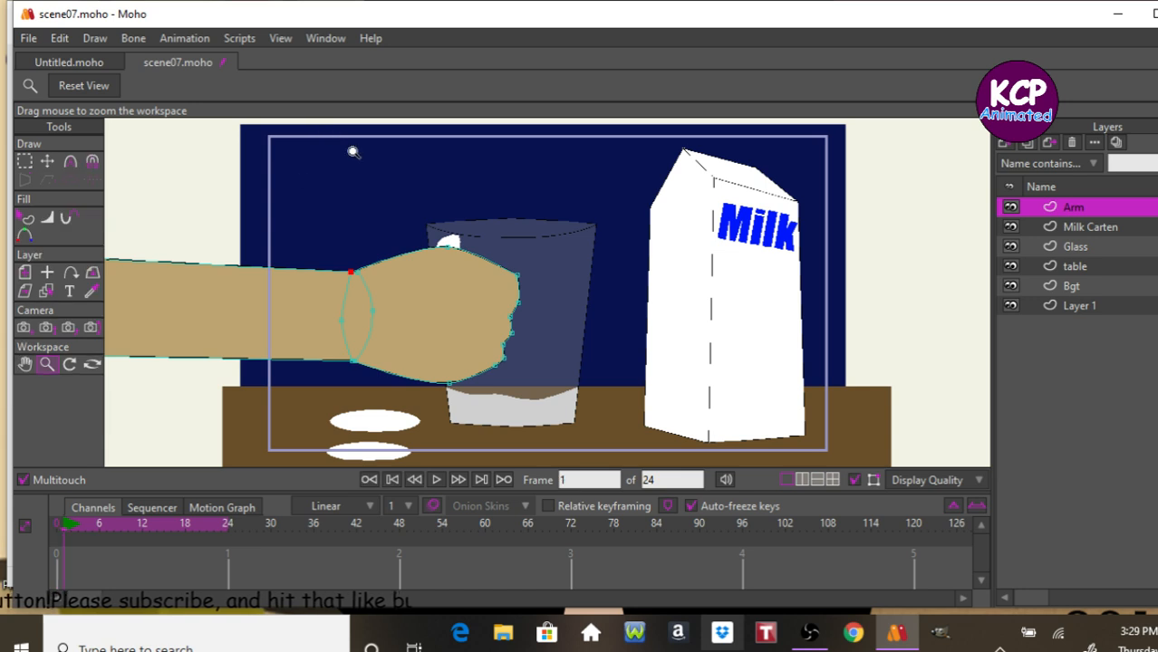
pyautogui.click(27, 273)
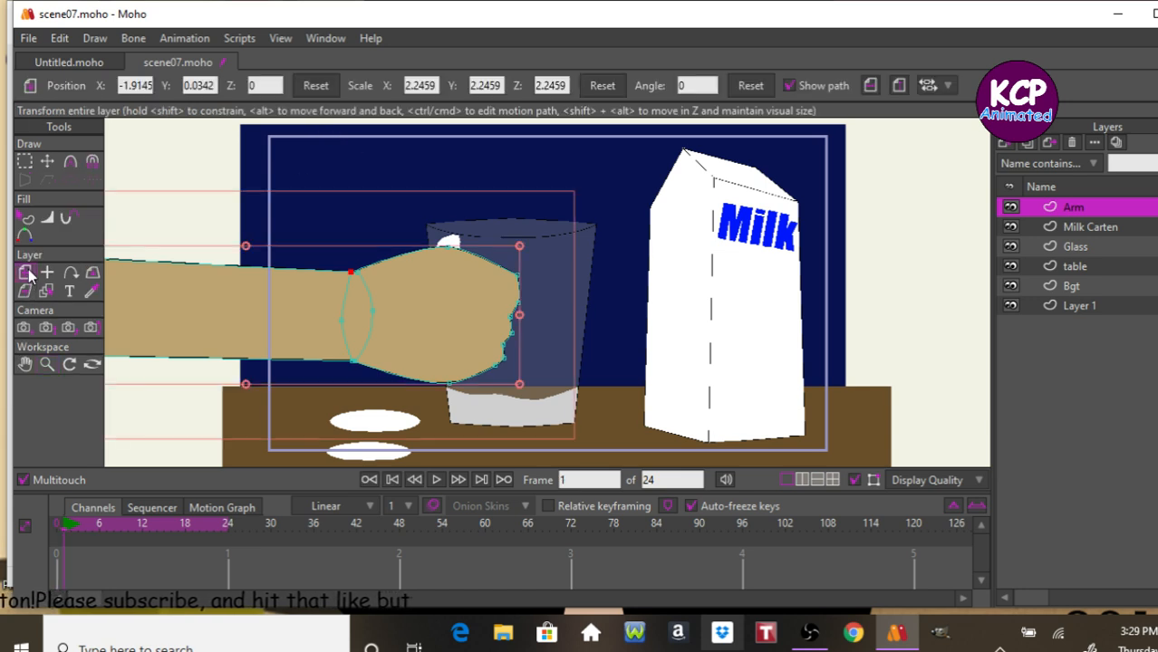
pyautogui.moveTo(413, 337); pyautogui.dragTo(330, 328)
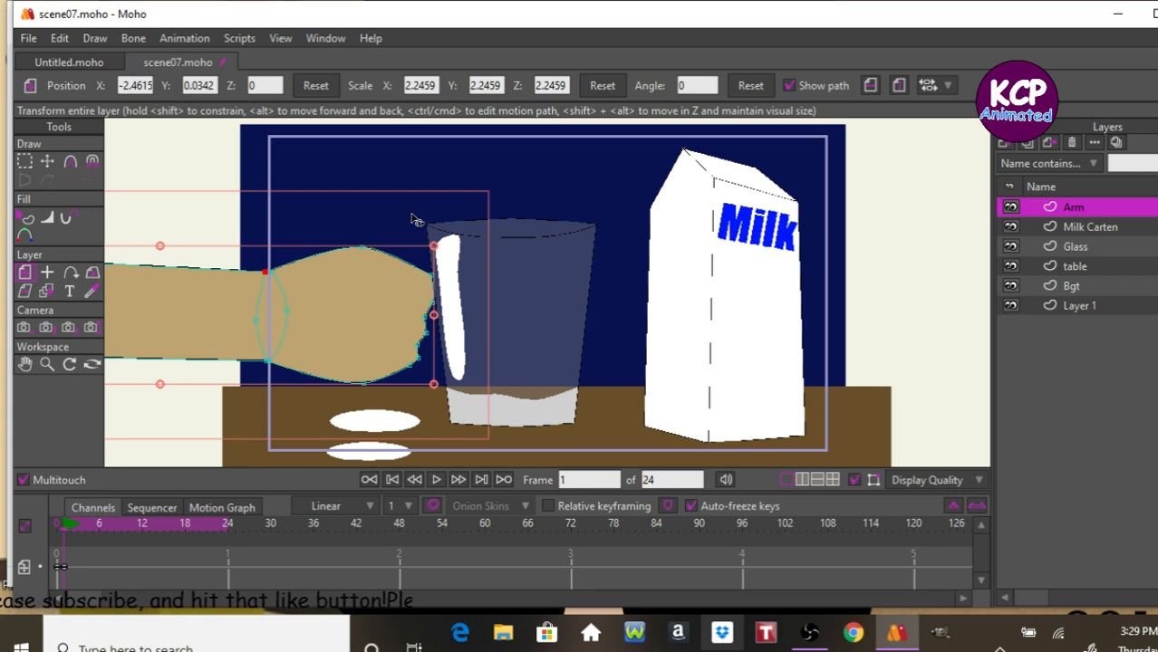
pyautogui.moveTo(412, 222); pyautogui.dragTo(205, 4)
# Rotate the Arm layer to about -4.9 degrees at frame 6 and about -1.9 degrees at frame 8.
pyautogui.press('Right')
pyautogui.press('Right')
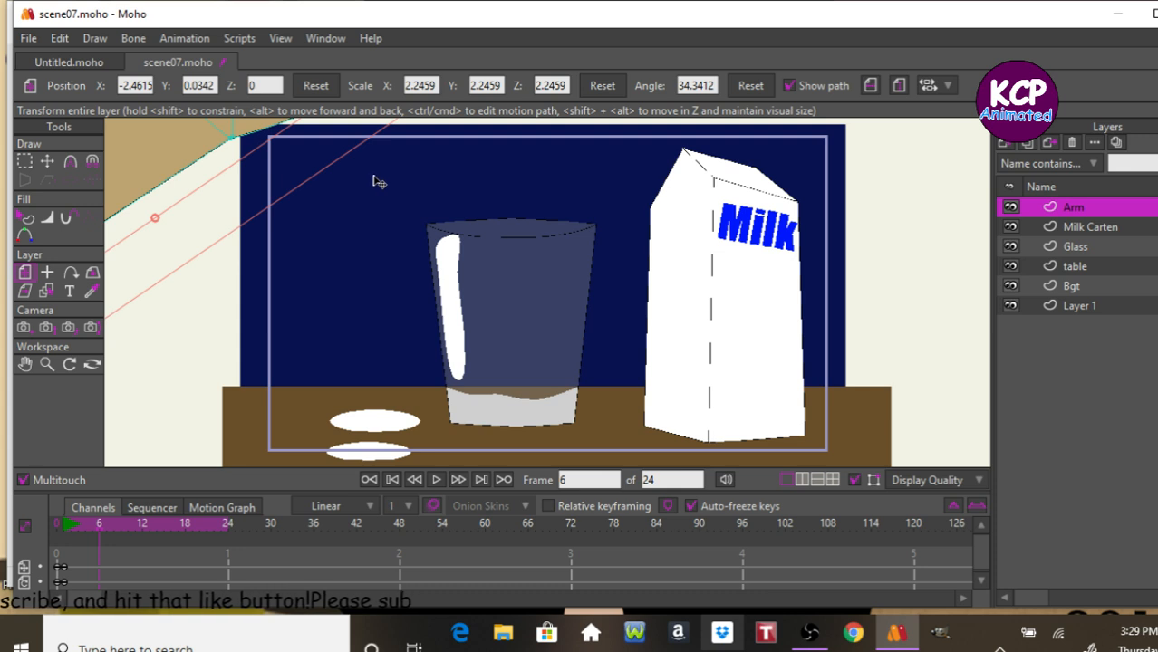
pyautogui.moveTo(301, 172); pyautogui.dragTo(359, 468)
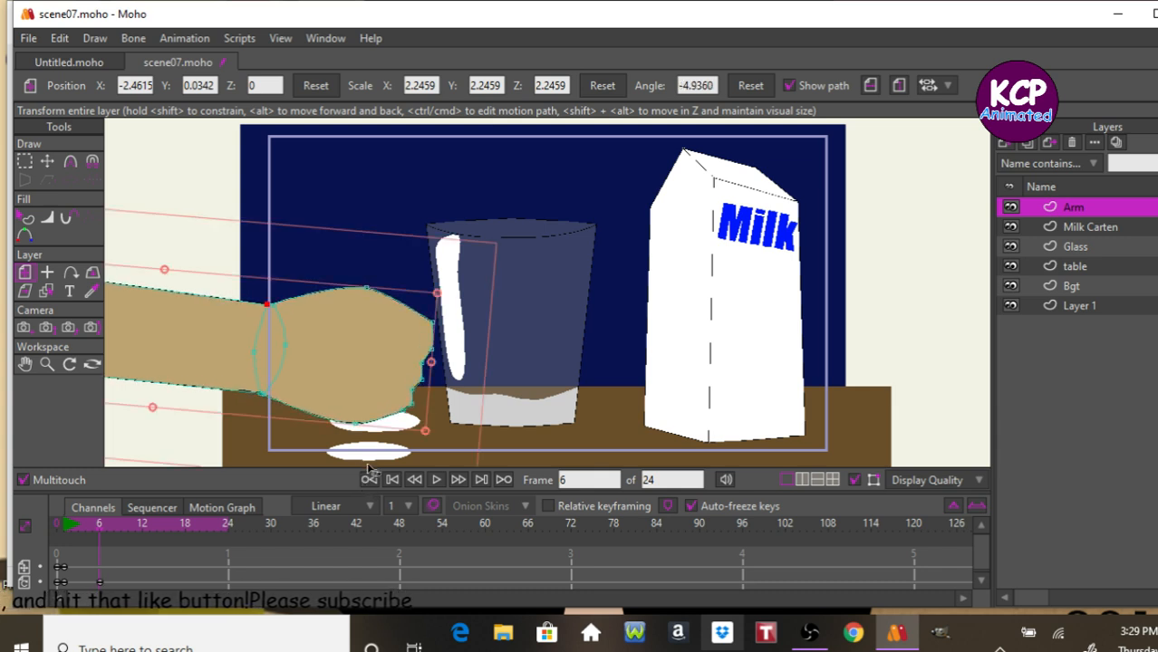
pyautogui.press('Right')
pyautogui.press('Right')
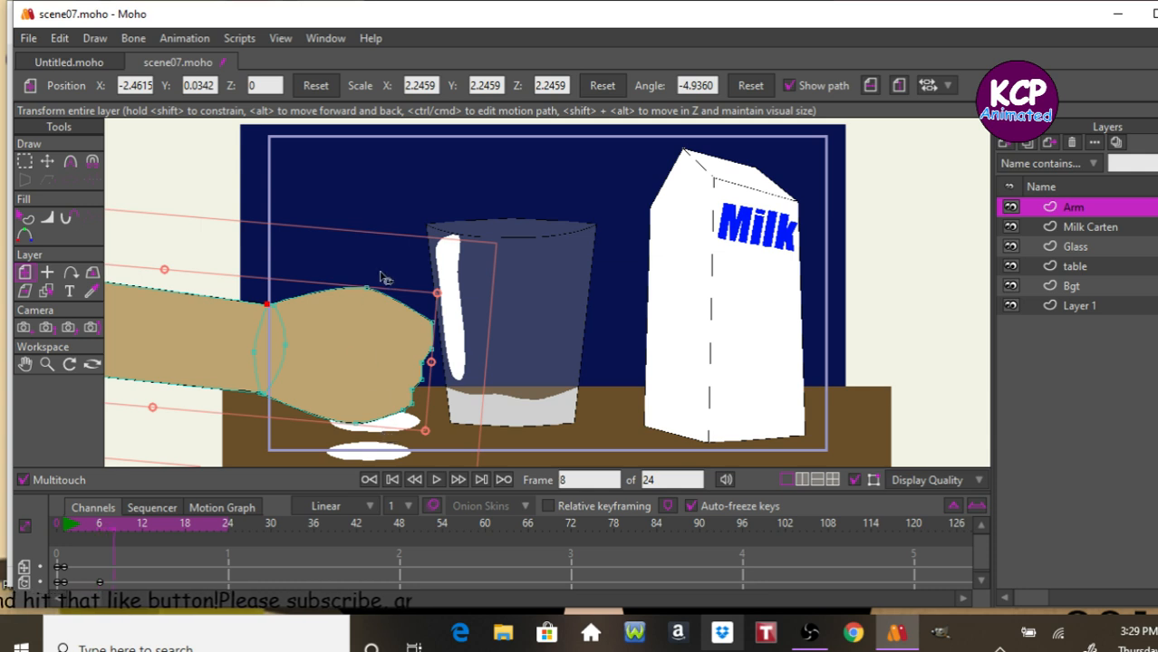
pyautogui.moveTo(383, 266)
pyautogui.mouseDown()
pyautogui.moveTo(392, 241)
pyautogui.moveTo(375, 248)
pyautogui.mouseUp()
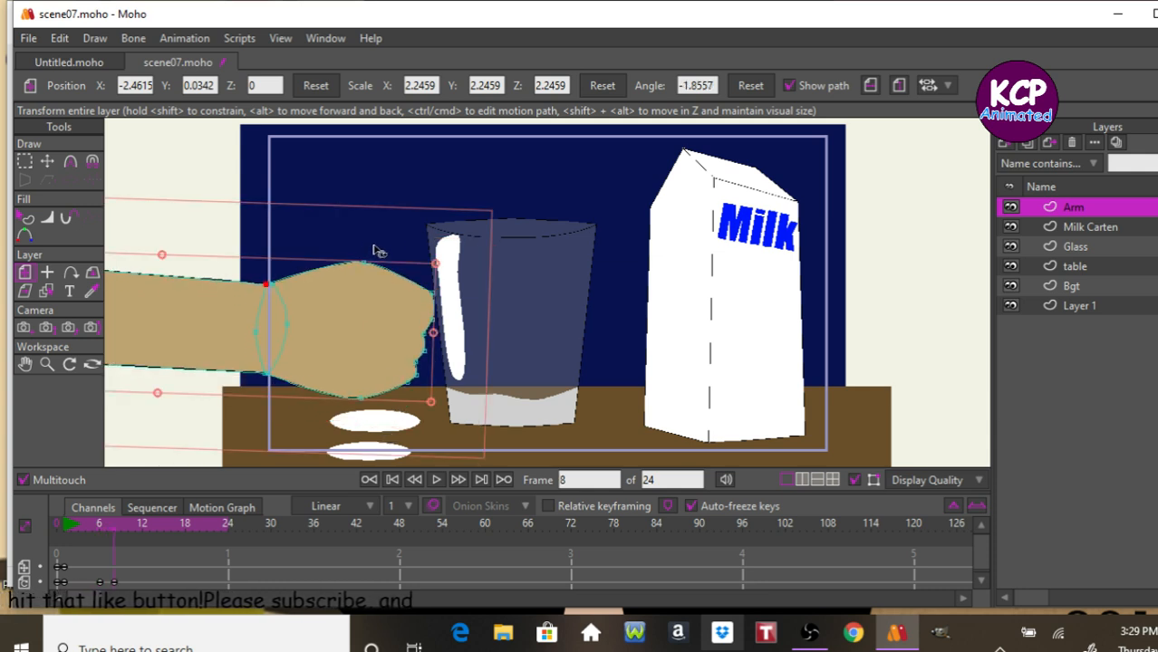
# Copy the arm's frame 6 keyframe to frame 10.
pyautogui.press('Right')
pyautogui.press('Right')
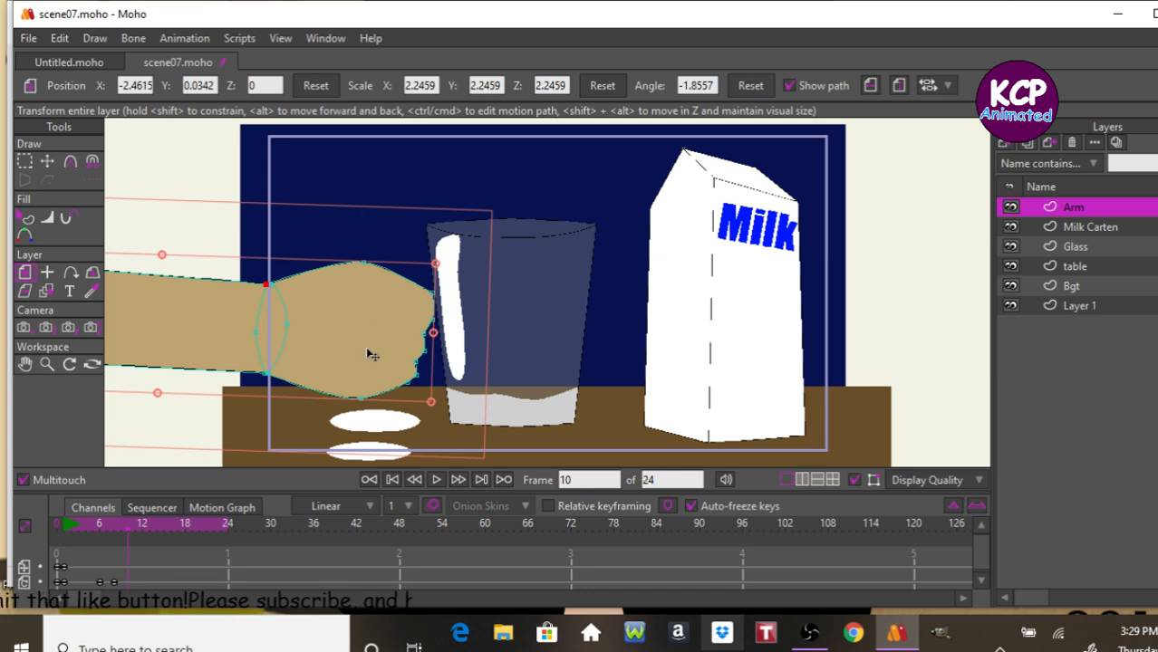
pyautogui.click(98, 582)
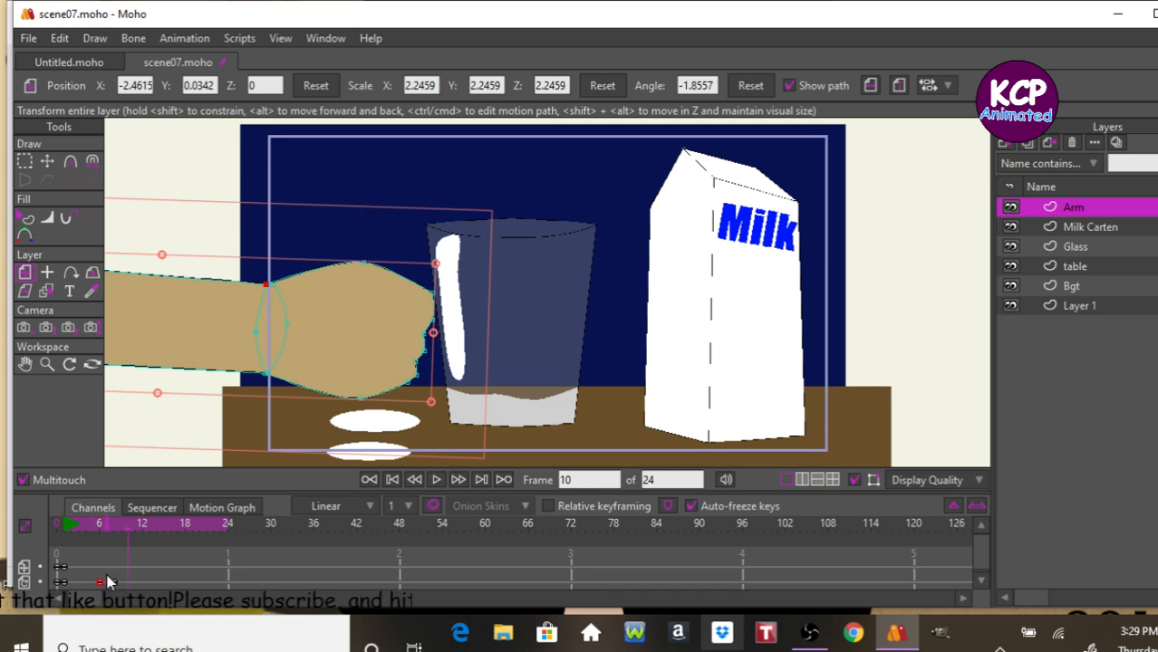
pyautogui.press('Left')
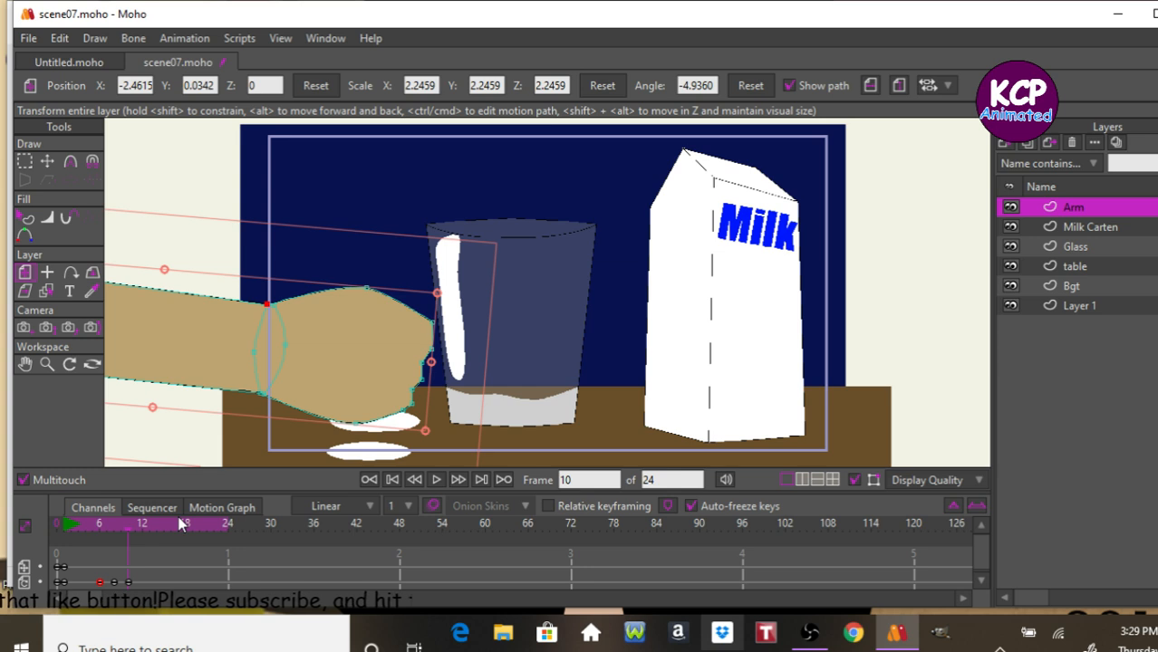
# Play the animation and step frame by frame through the arm's punch to review it.
pyautogui.press('space')
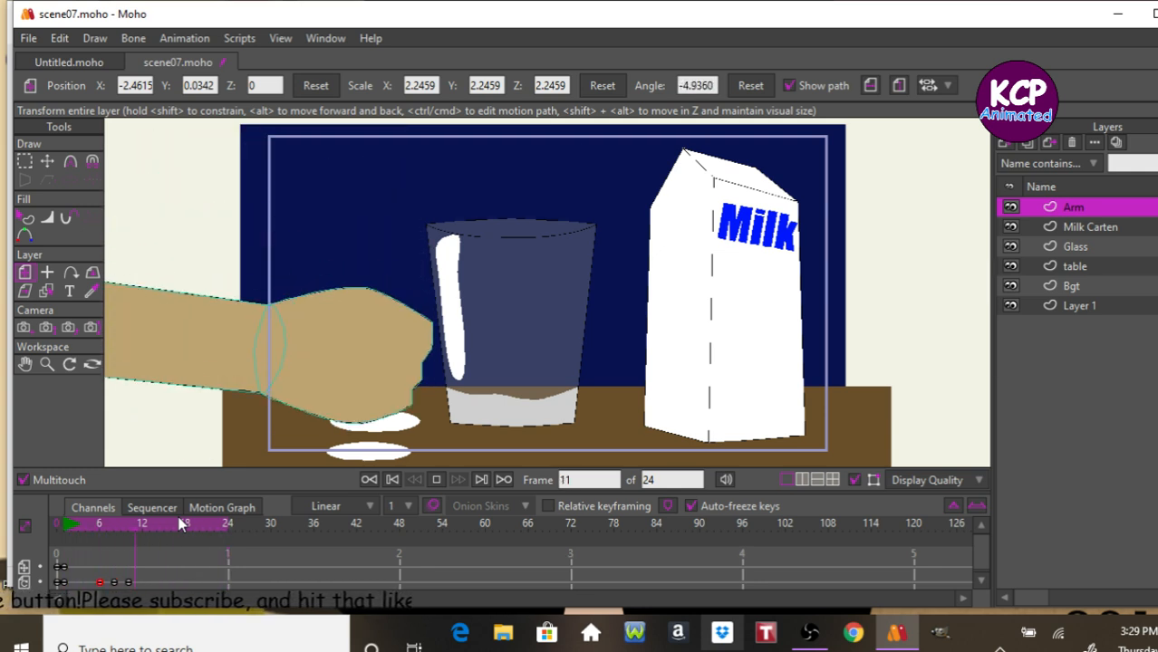
pyautogui.press('space')
pyautogui.hotkey('ctrl', 'Left')
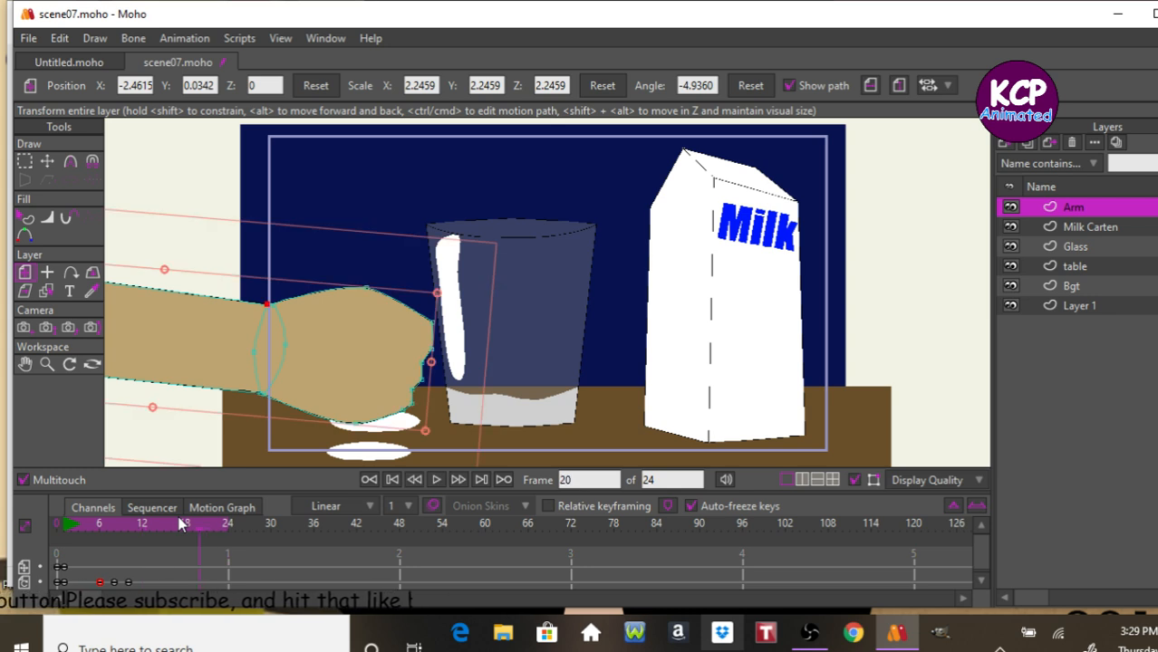
pyautogui.hotkey('ctrl', 'shift', 'Left')
pyautogui.hotkey('ctrl', 'Right')
pyautogui.hotkey('ctrl', 'Right')
pyautogui.hotkey('ctrl', 'Right')
pyautogui.hotkey('ctrl', 'Right')
pyautogui.hotkey('ctrl', 'Right')
pyautogui.hotkey('ctrl', 'Right')
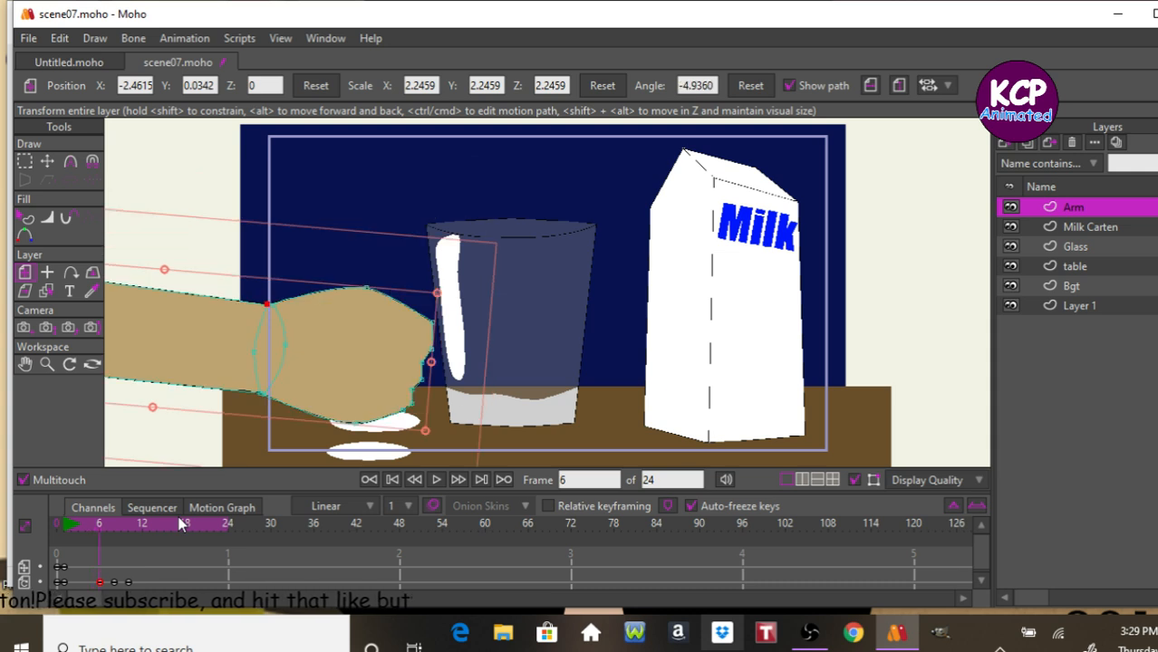
pyautogui.hotkey('ctrl', 'Left')
pyautogui.hotkey('ctrl', 'Left')
pyautogui.hotkey('ctrl', 'Left')
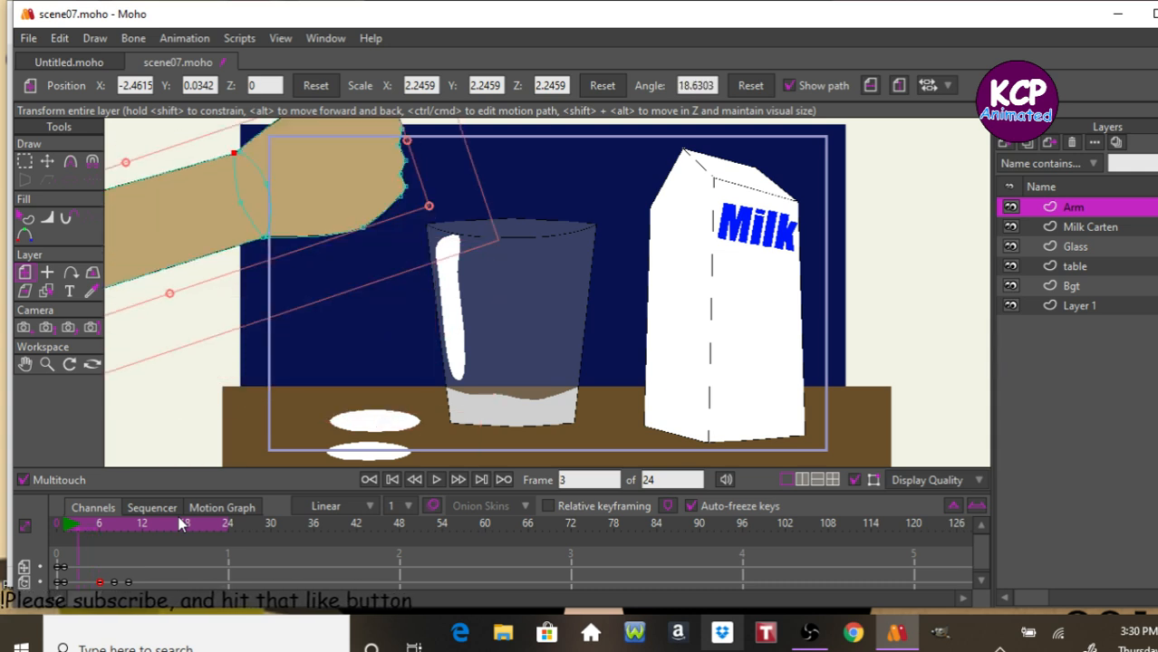
pyautogui.hotkey('ctrl', 'Left')
pyautogui.hotkey('ctrl', 'Left')
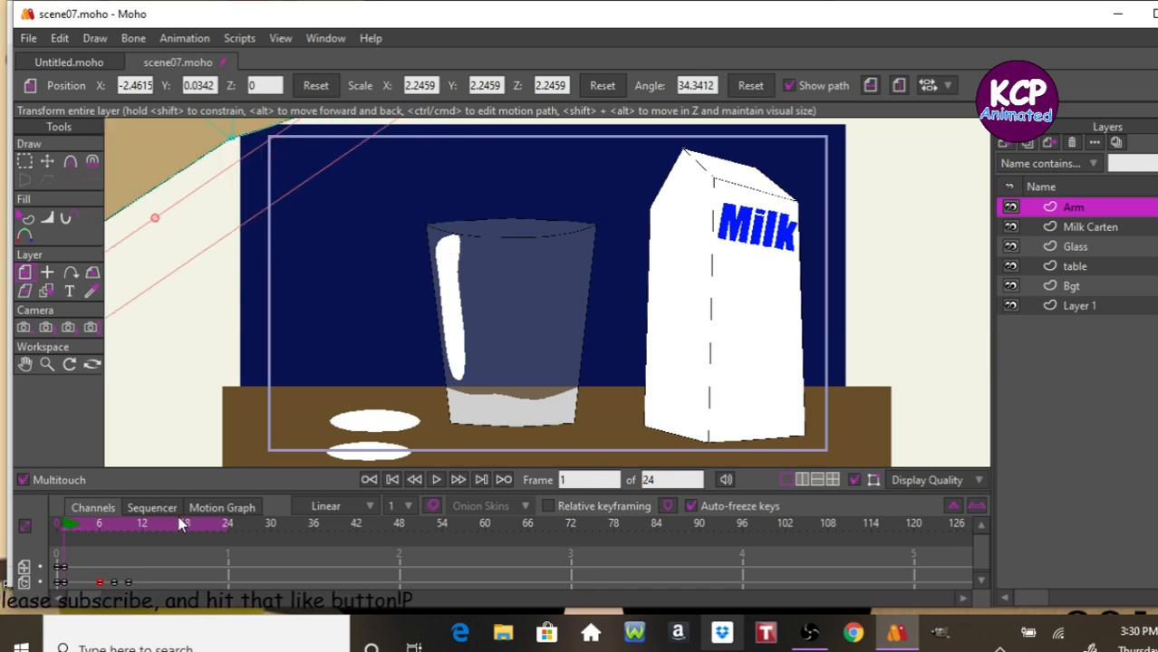
pyautogui.hotkey('ctrl', 'Right')
pyautogui.hotkey('ctrl', 'Right')
pyautogui.hotkey('ctrl', 'Right')
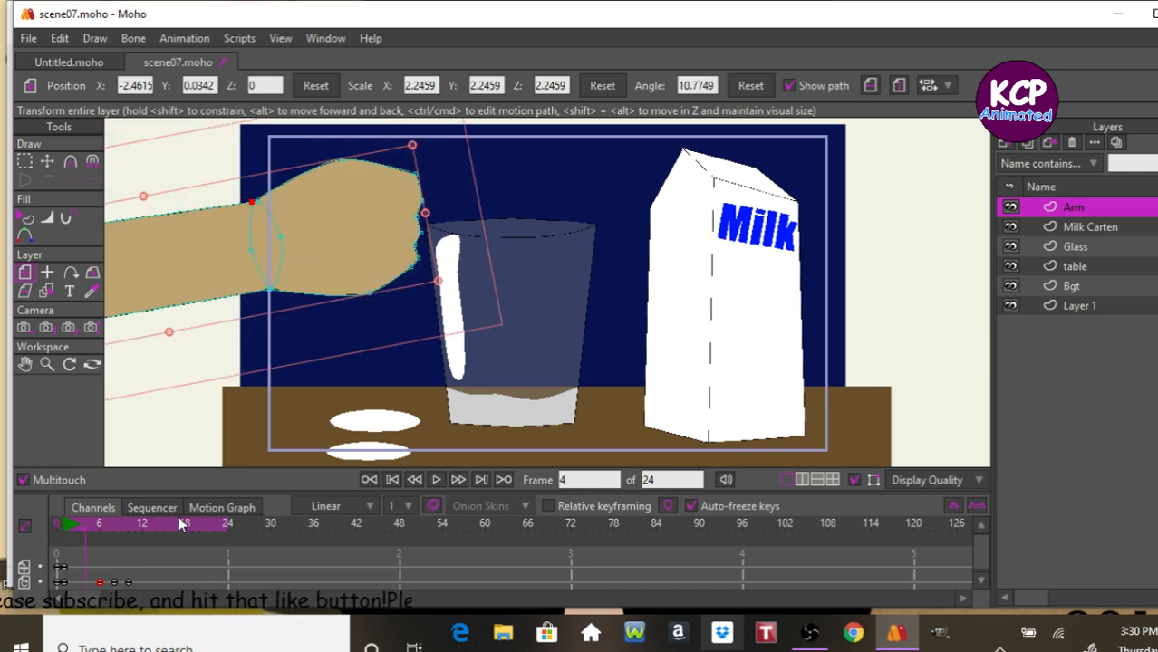
pyautogui.hotkey('ctrl', 'Right')
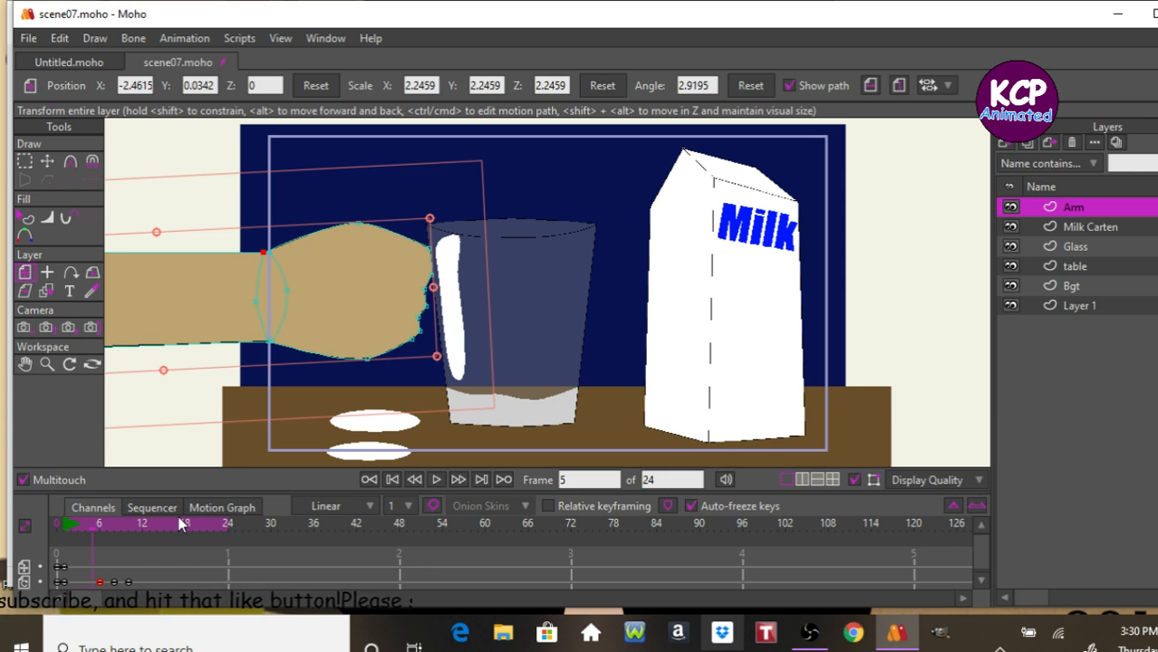
pyautogui.hotkey('ctrl', 'Right')
pyautogui.hotkey('ctrl', 'Left')
pyautogui.hotkey('ctrl', 'Left')
pyautogui.hotkey('ctrl', 'Left')
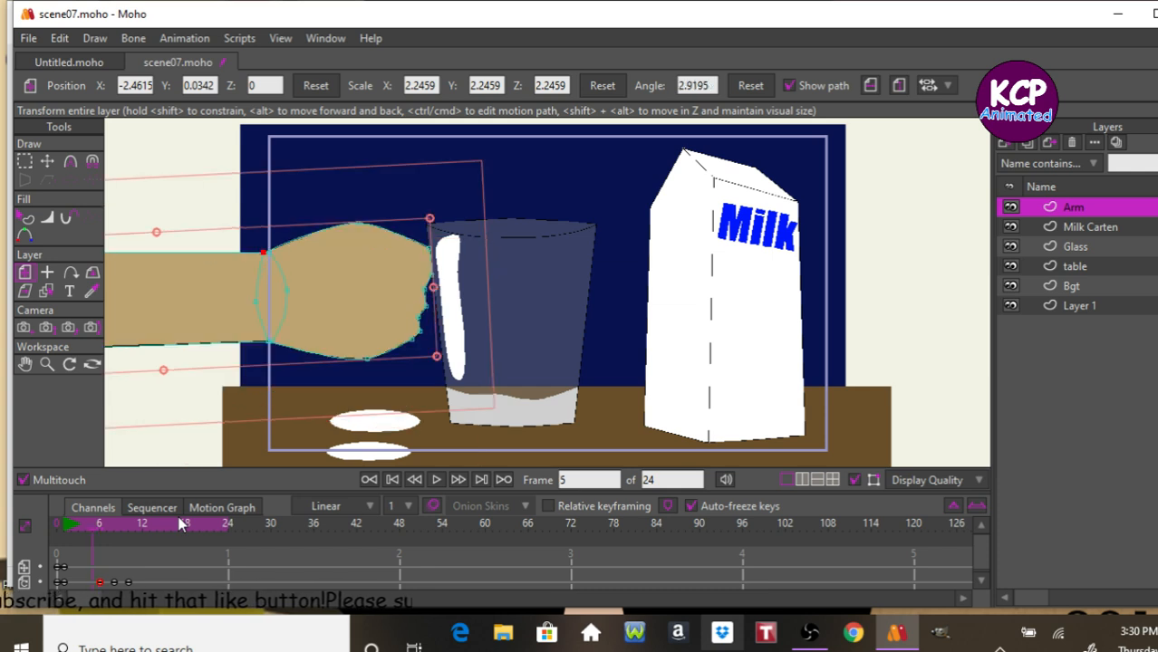
pyautogui.hotkey('ctrl', 'Right')
pyautogui.hotkey('ctrl', 'Right')
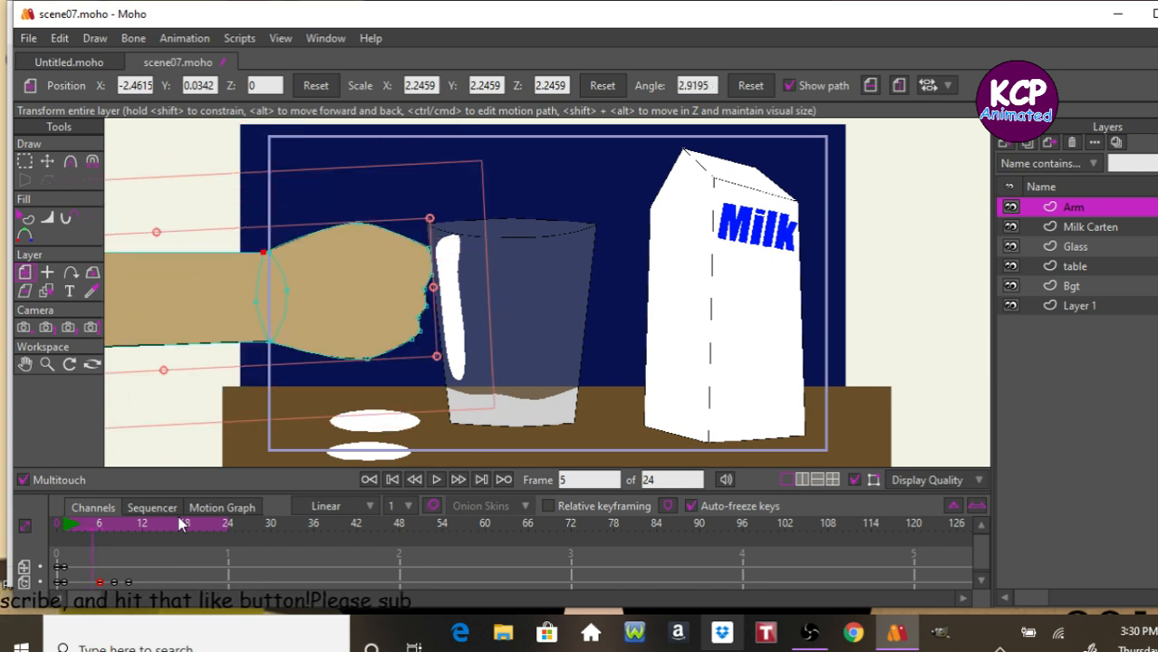
pyautogui.hotkey('ctrl', 'Right')
pyautogui.hotkey('ctrl', 'Left')
pyautogui.hotkey('ctrl', 'Left')
pyautogui.hotkey('ctrl', 'Left')
pyautogui.hotkey('ctrl', 'Left')
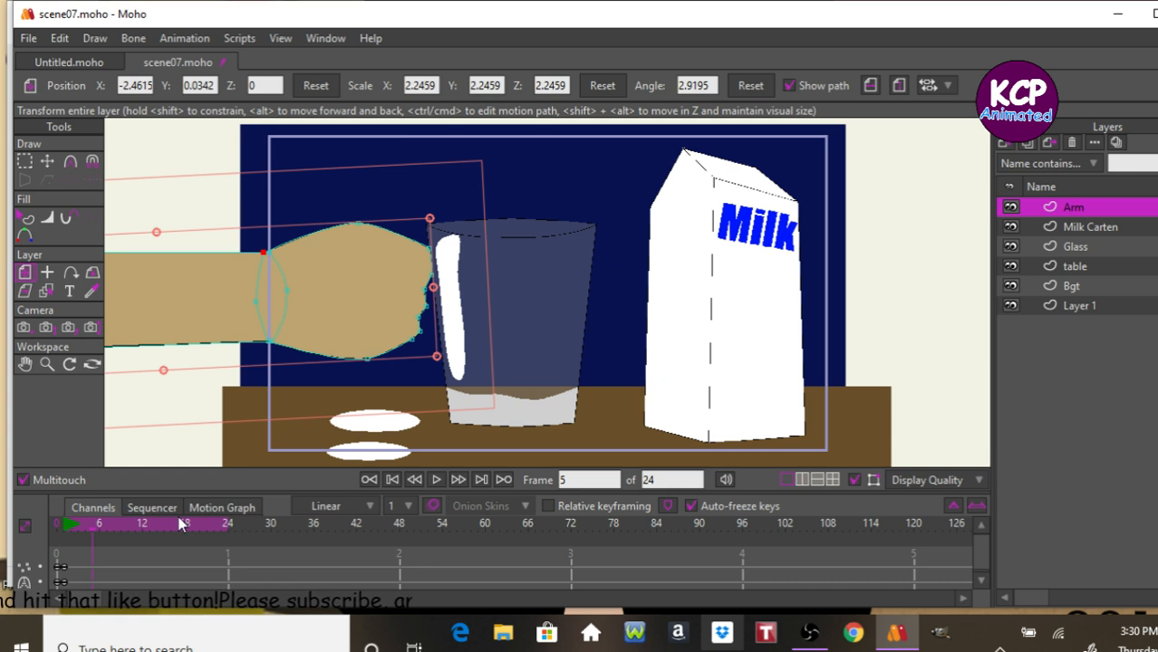
# At frame 4, reshape the fist by moving its outline points upward and forward toward the glass.
pyautogui.press('Left')
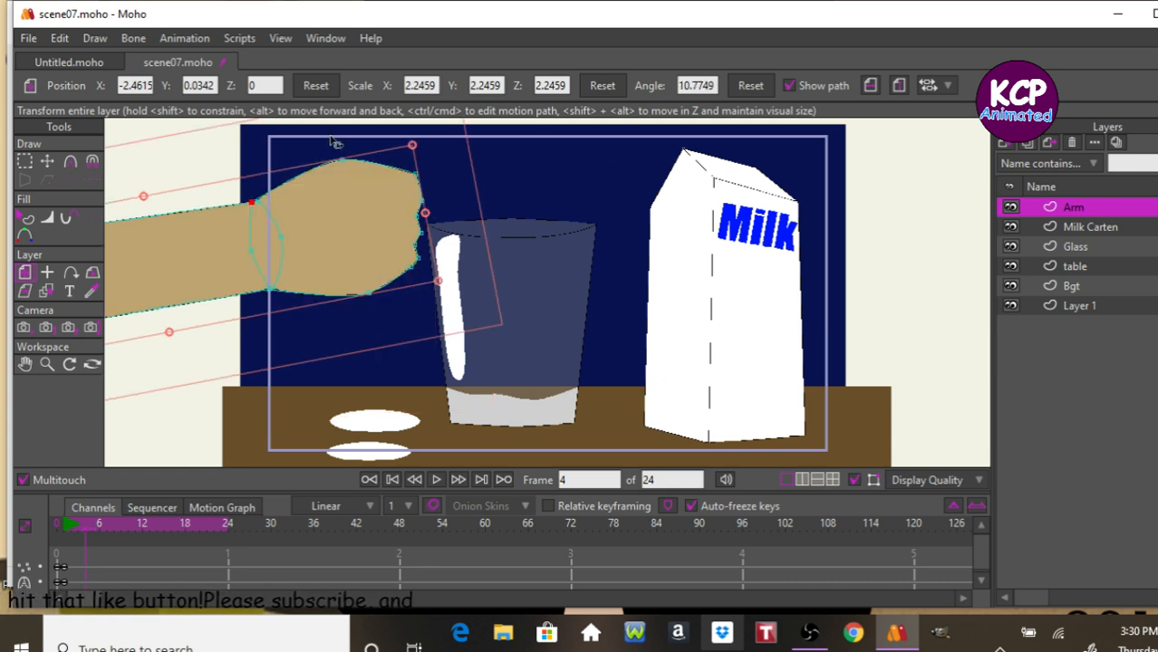
pyautogui.click(48, 160)
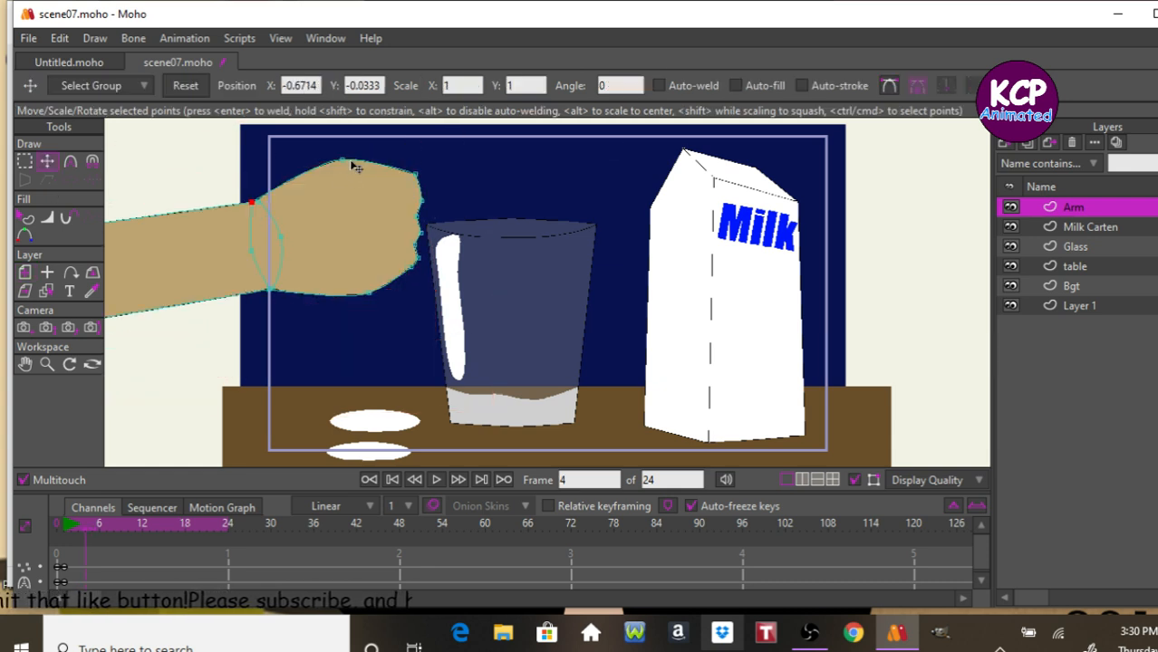
pyautogui.moveTo(350, 160); pyautogui.dragTo(324, 134)
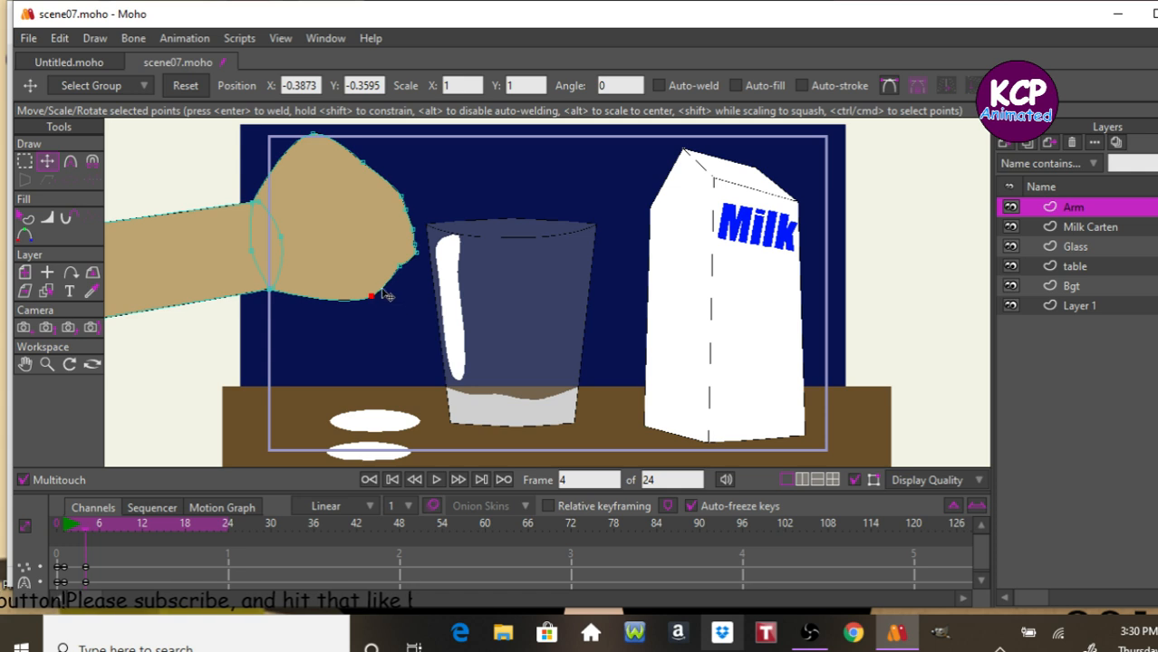
pyautogui.moveTo(374, 292); pyautogui.dragTo(359, 286)
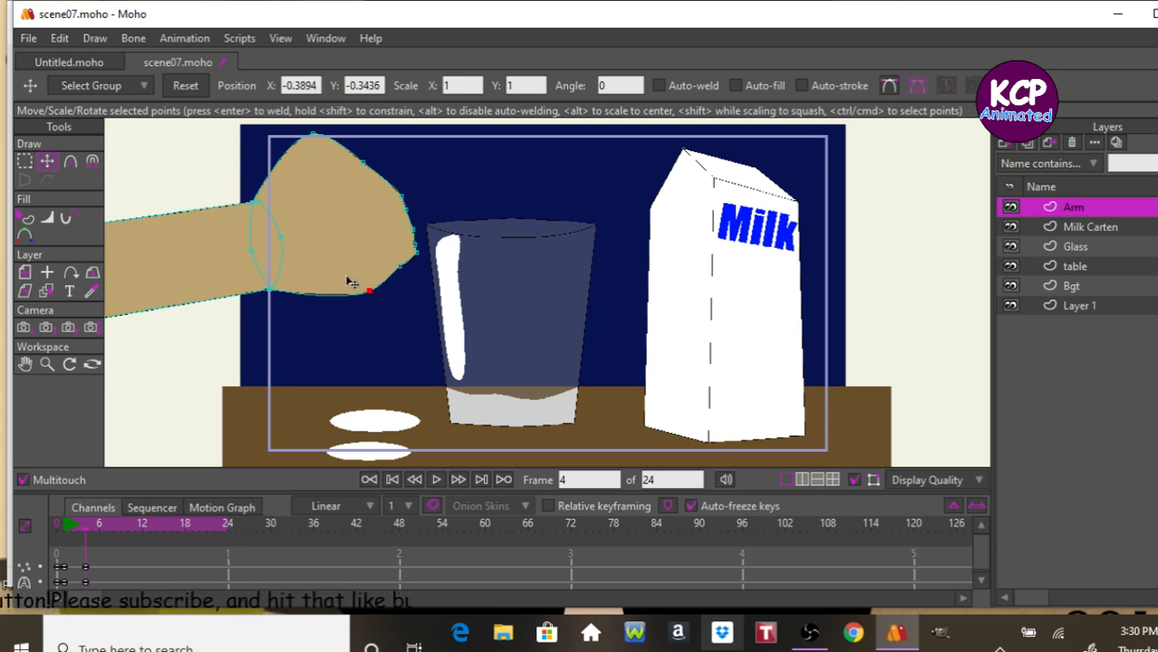
pyautogui.moveTo(312, 134); pyautogui.dragTo(302, 126)
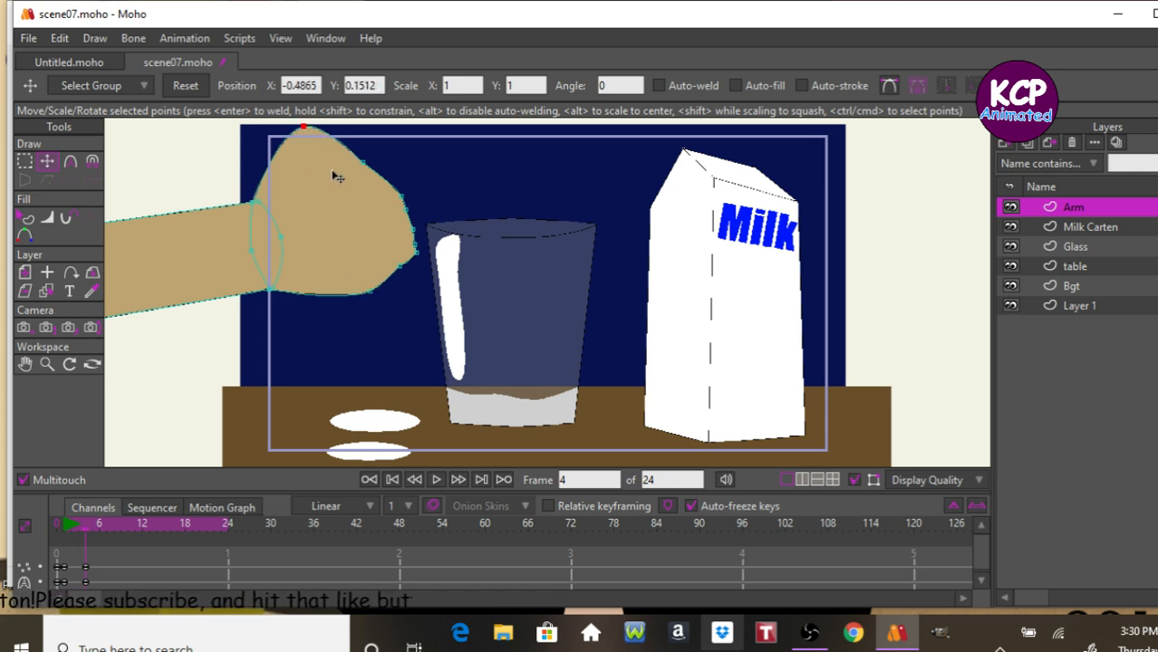
pyautogui.click(392, 197)
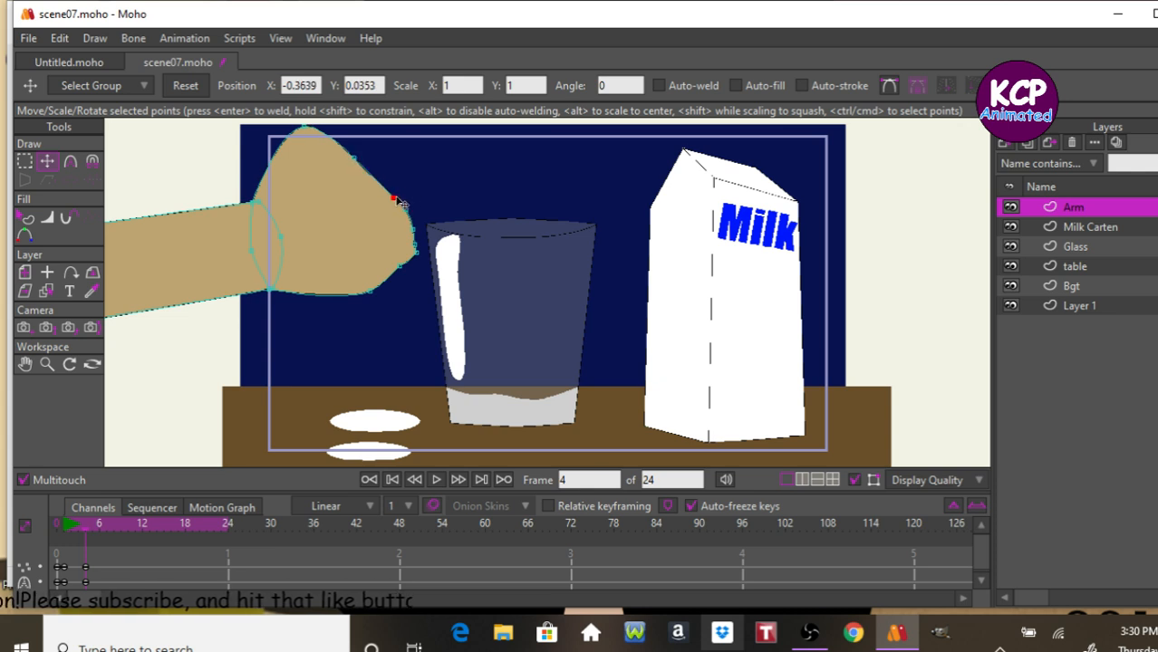
pyautogui.moveTo(400, 200); pyautogui.dragTo(416, 238)
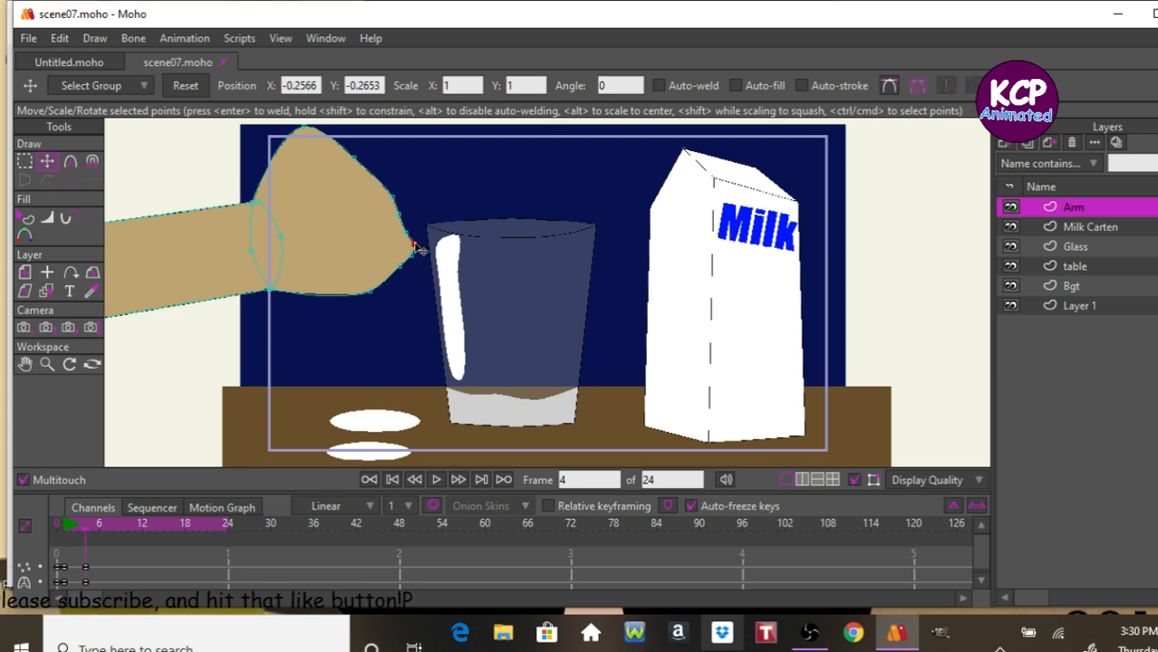
pyautogui.moveTo(415, 252); pyautogui.dragTo(416, 247)
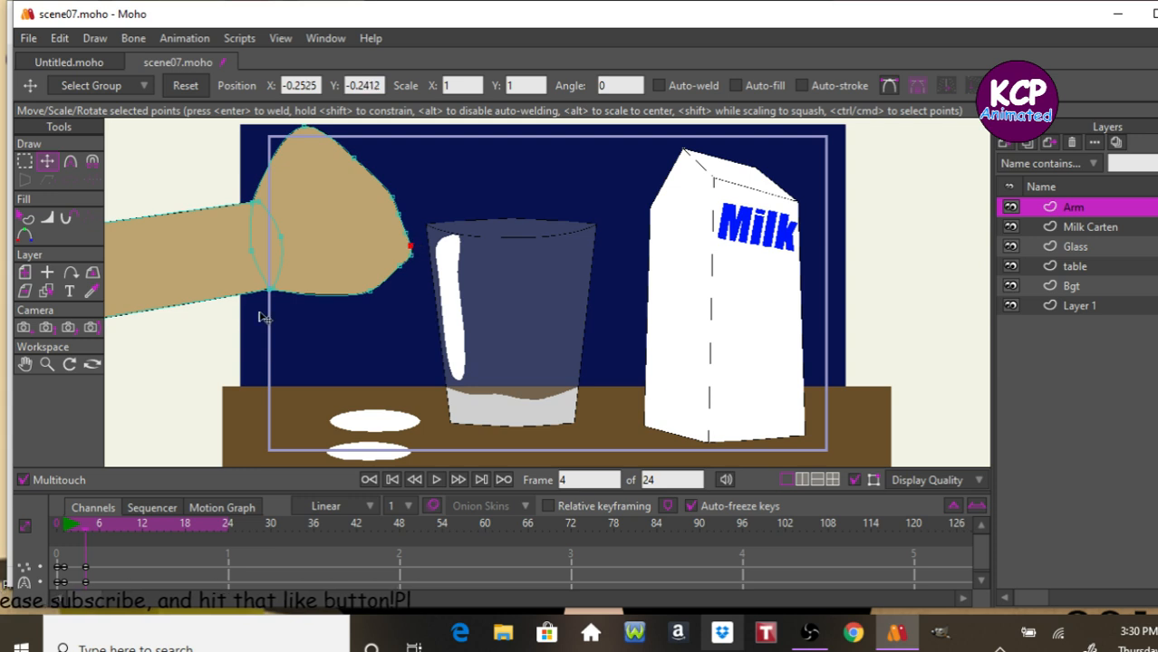
# Step through frames 6 to 8 to review the reshaped fist.
pyautogui.click(109, 524)
pyautogui.click(98, 524)
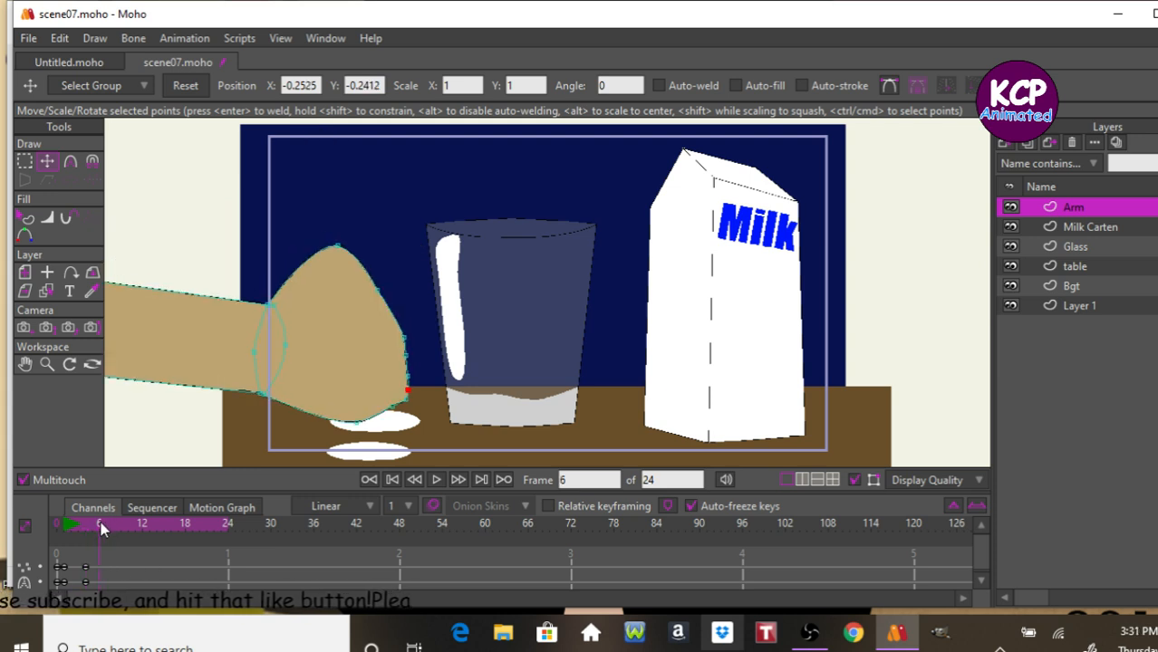
pyautogui.moveTo(98, 524)
pyautogui.mouseDown()
pyautogui.moveTo(116, 535)
pyautogui.moveTo(107, 531)
pyautogui.mouseUp()
pyautogui.click(981, 580)
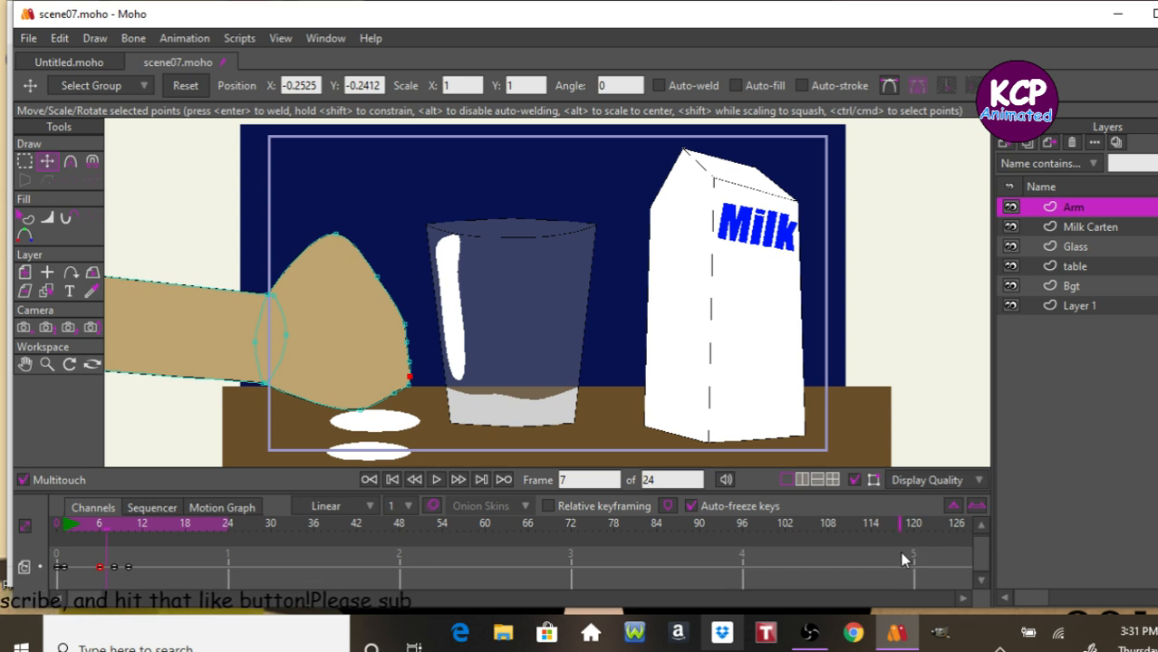
pyautogui.hotkey('ctrl', 'Right')
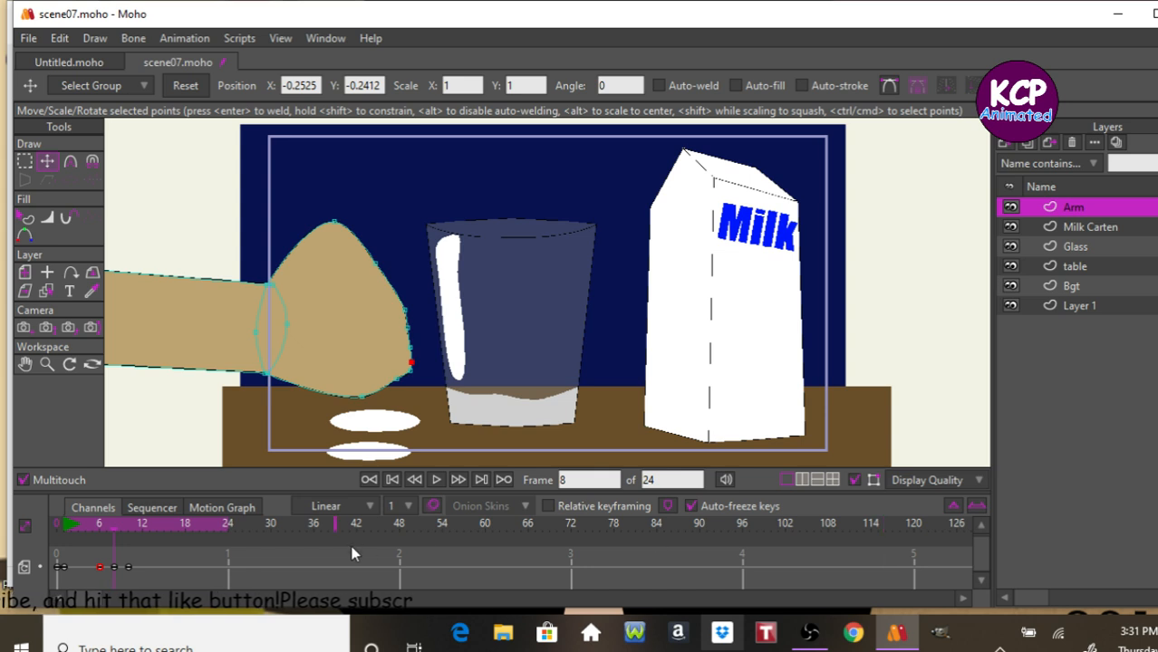
pyautogui.click(982, 549)
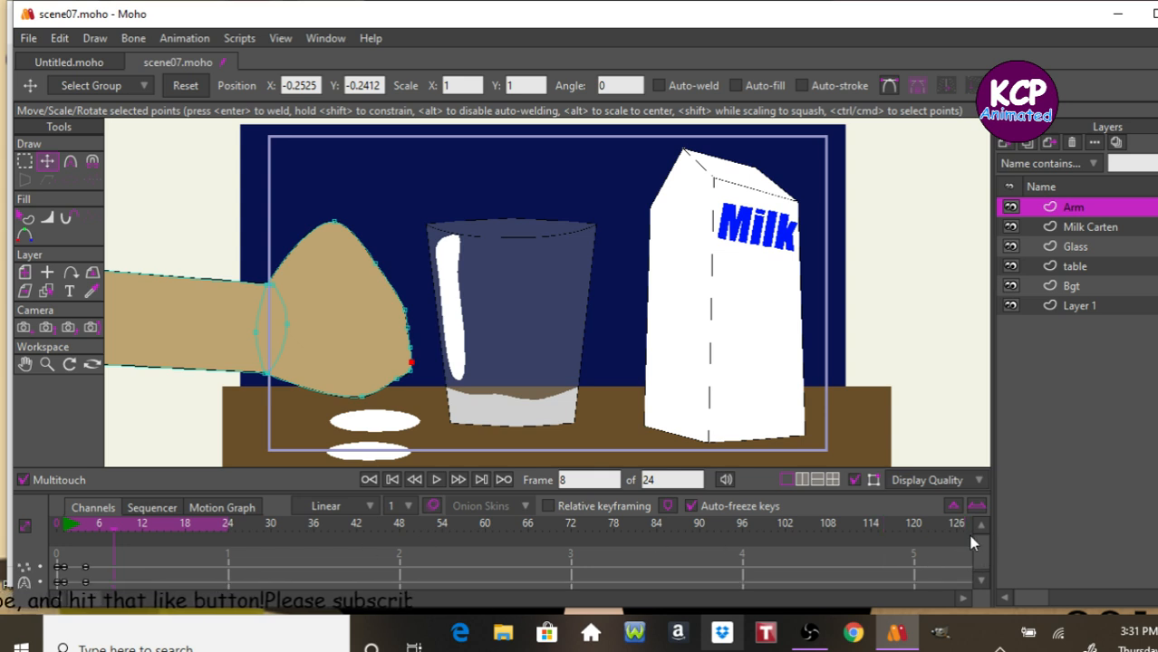
pyautogui.press('Left')
pyautogui.press('Left')
pyautogui.press('Left')
pyautogui.press('Right')
pyautogui.press('Left')
pyautogui.press('Right')
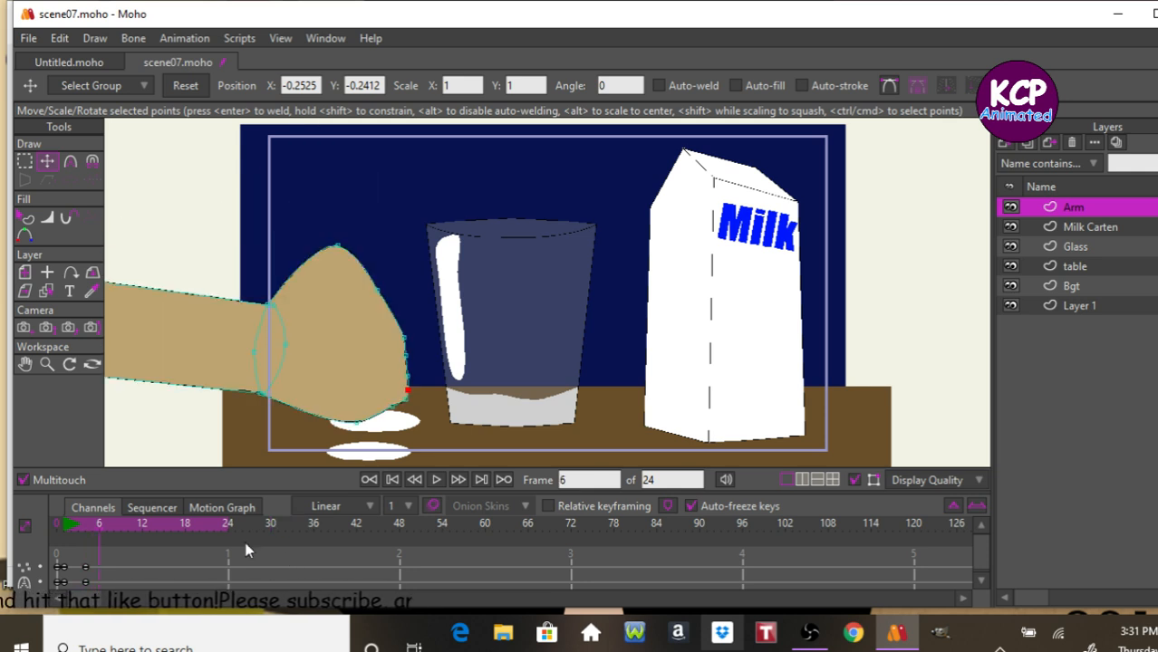
# Copy the fist's original point keyframe and paste it at frame 6.
pyautogui.moveTo(69, 581); pyautogui.dragTo(60, 589)
pyautogui.hotkey('ctrl', 'c')
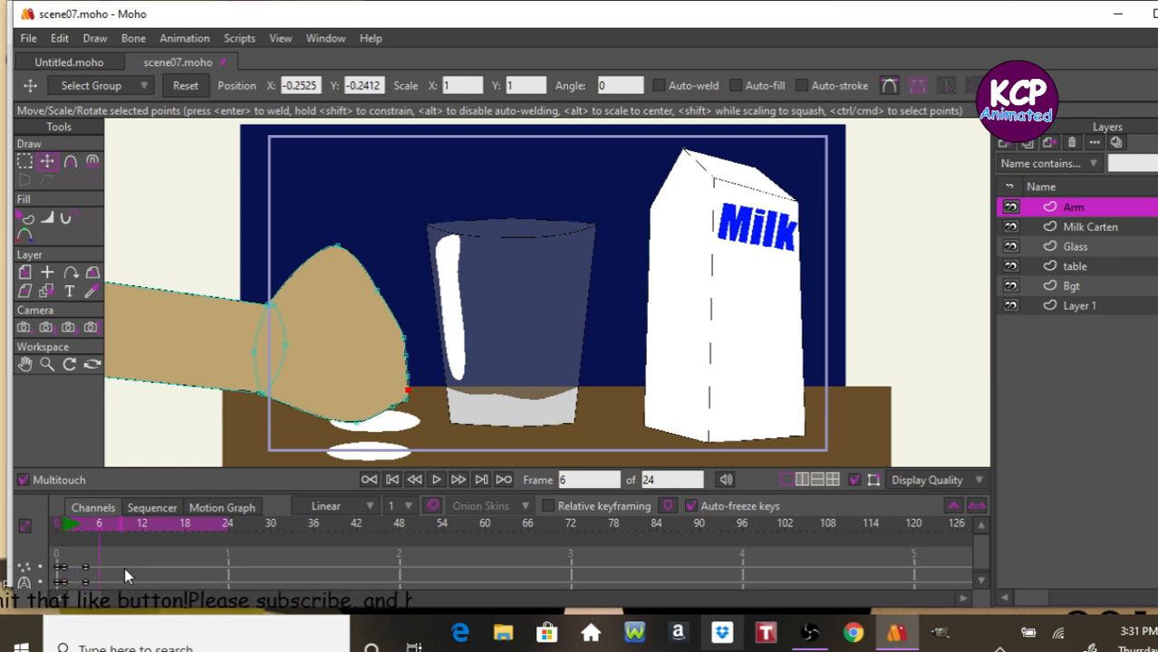
pyautogui.hotkey('ctrl', 'v')
# Play the animation and step back to frame 1 to review the punch.
pyautogui.press('space')
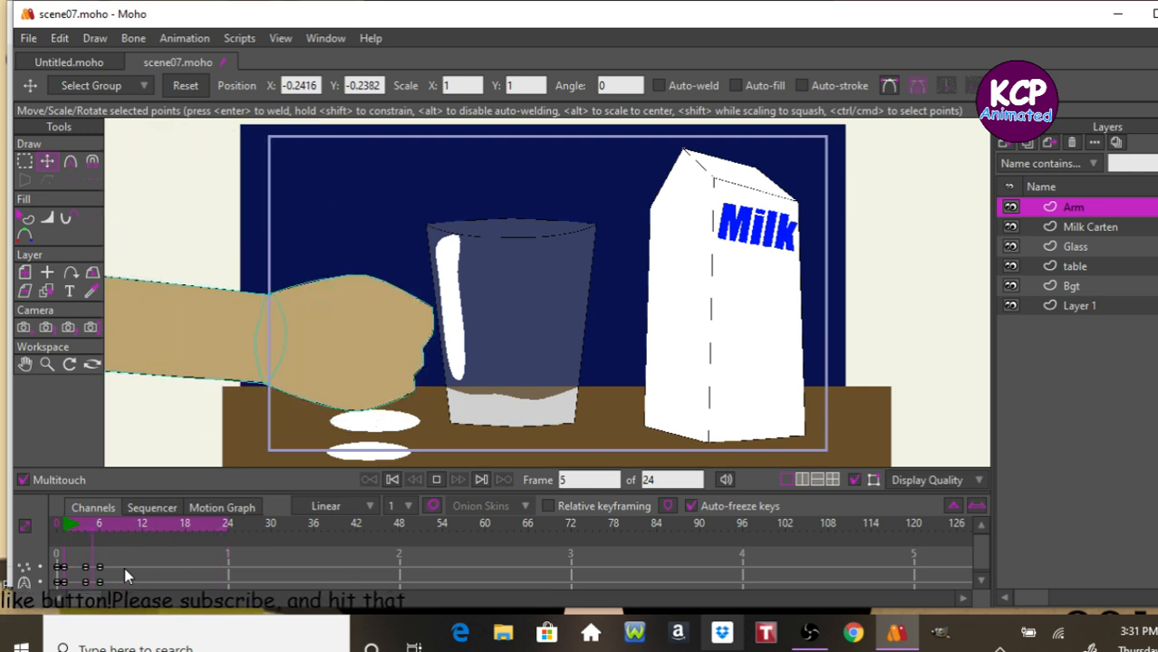
pyautogui.press('space')
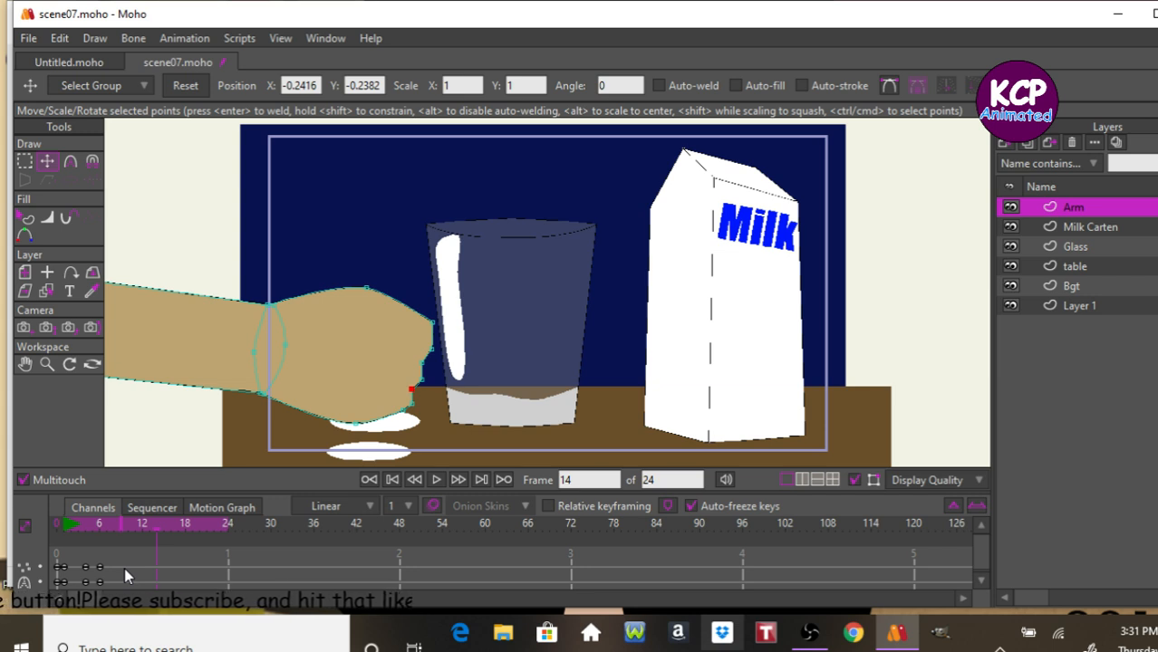
pyautogui.press('Left')
pyautogui.press('Left')
pyautogui.press('Left')
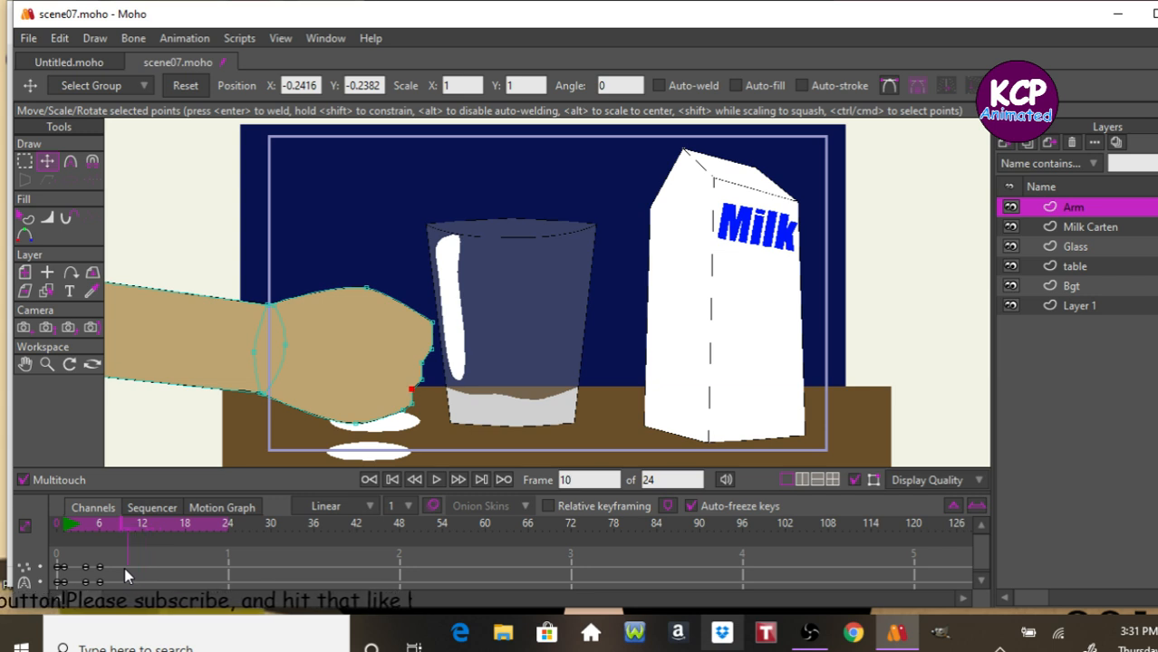
pyautogui.press('Left')
pyautogui.press('Left')
pyautogui.press('Left')
pyautogui.press('Left')
pyautogui.press('Left')
pyautogui.press('Left')
pyautogui.press('Left')
pyautogui.press('Left')
pyautogui.press('Left')
pyautogui.press('Left')
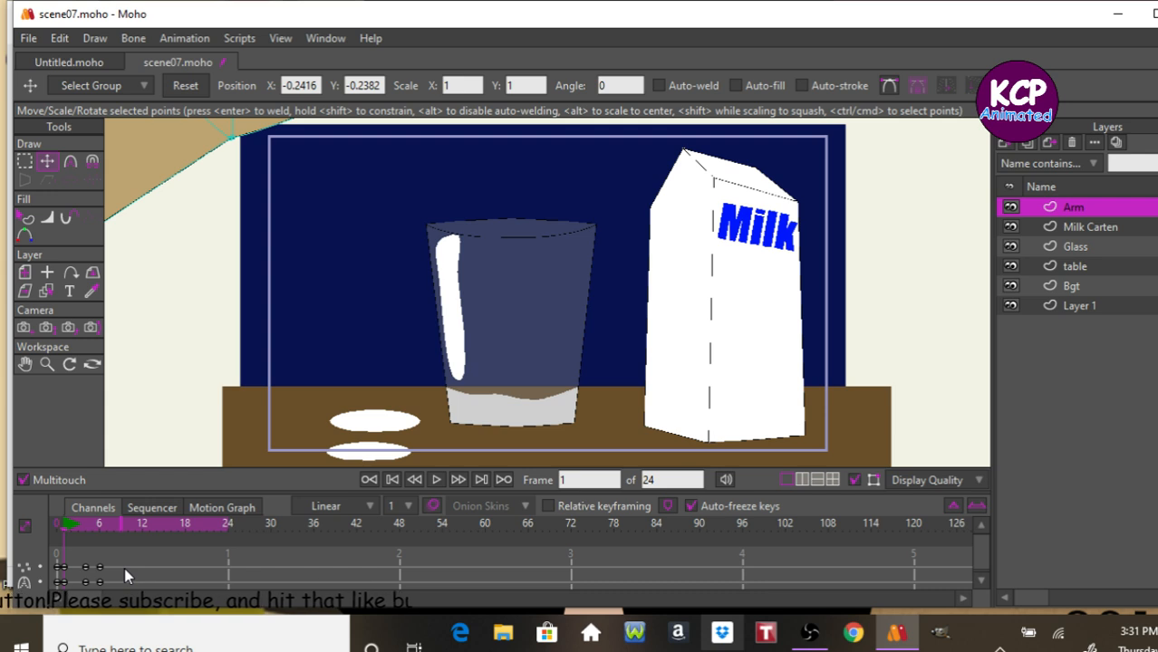
# Select the Glass layer and, at frame 5, nudge it slightly upward.
pyautogui.click(1096, 250)
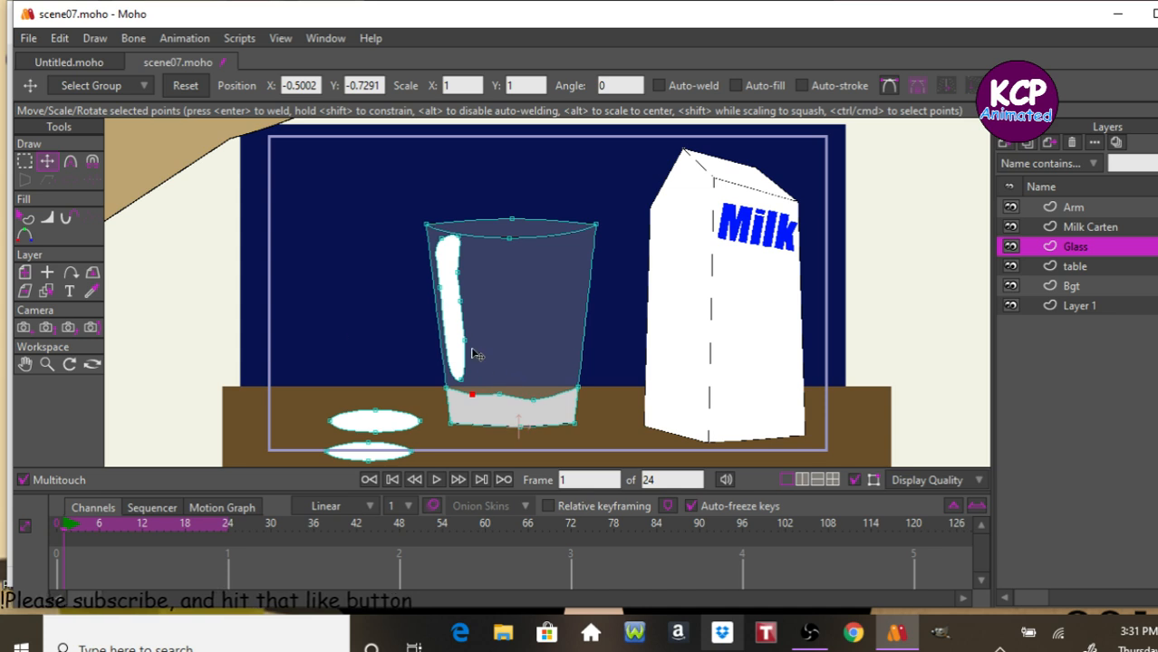
pyautogui.click(25, 273)
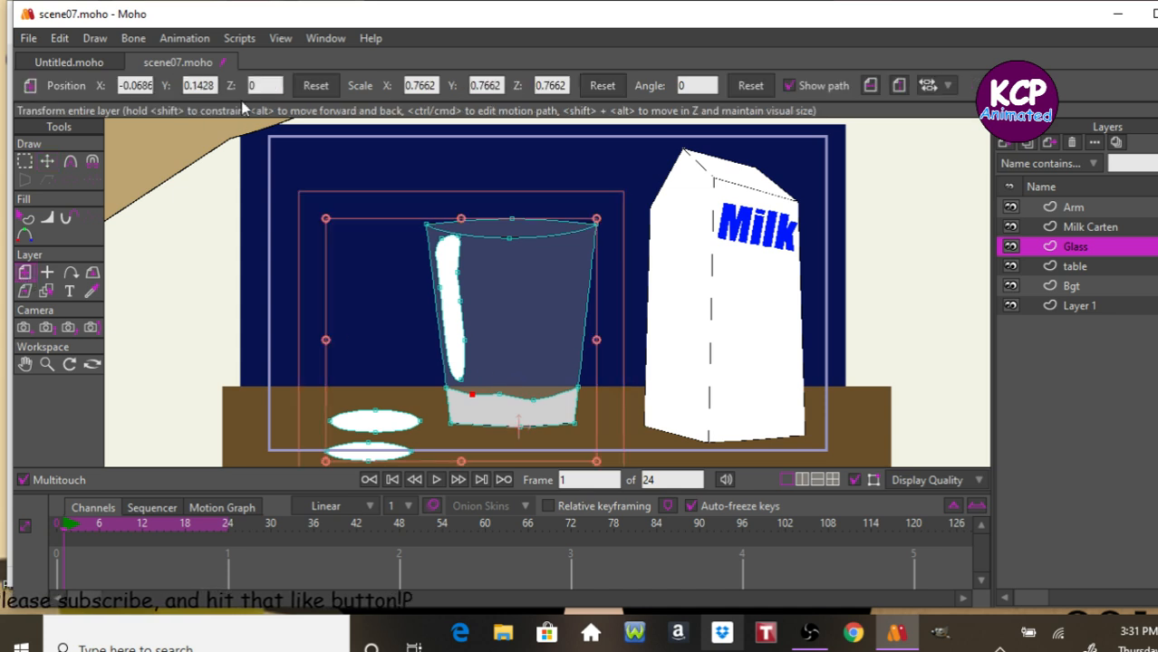
pyautogui.click(313, 87)
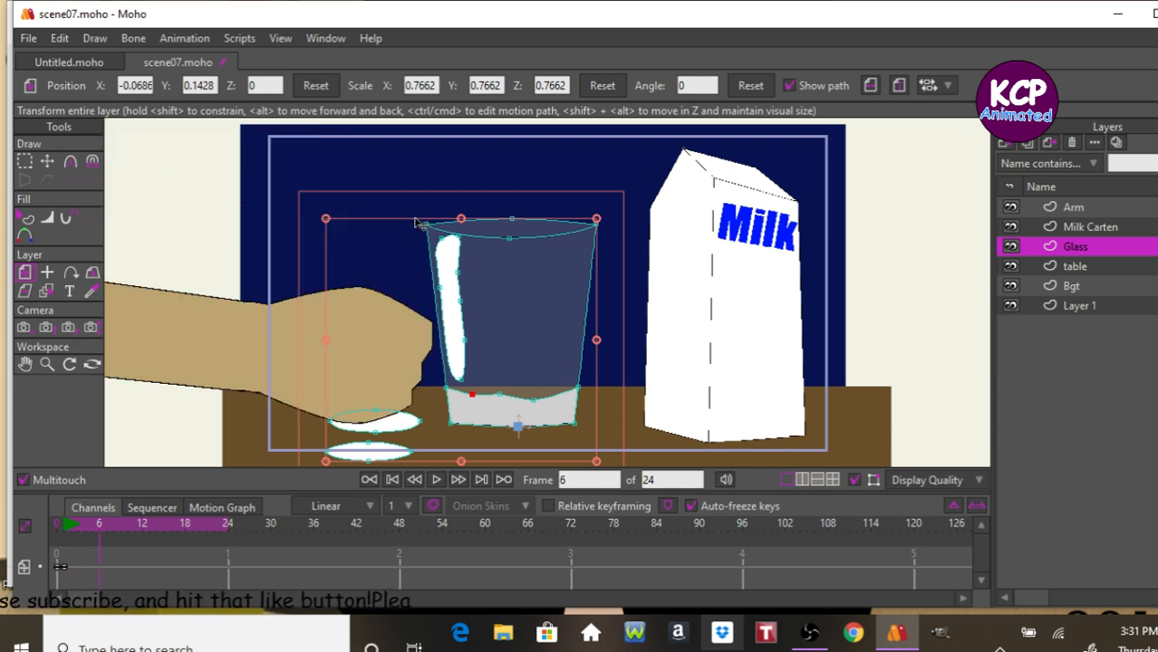
pyautogui.press('Left')
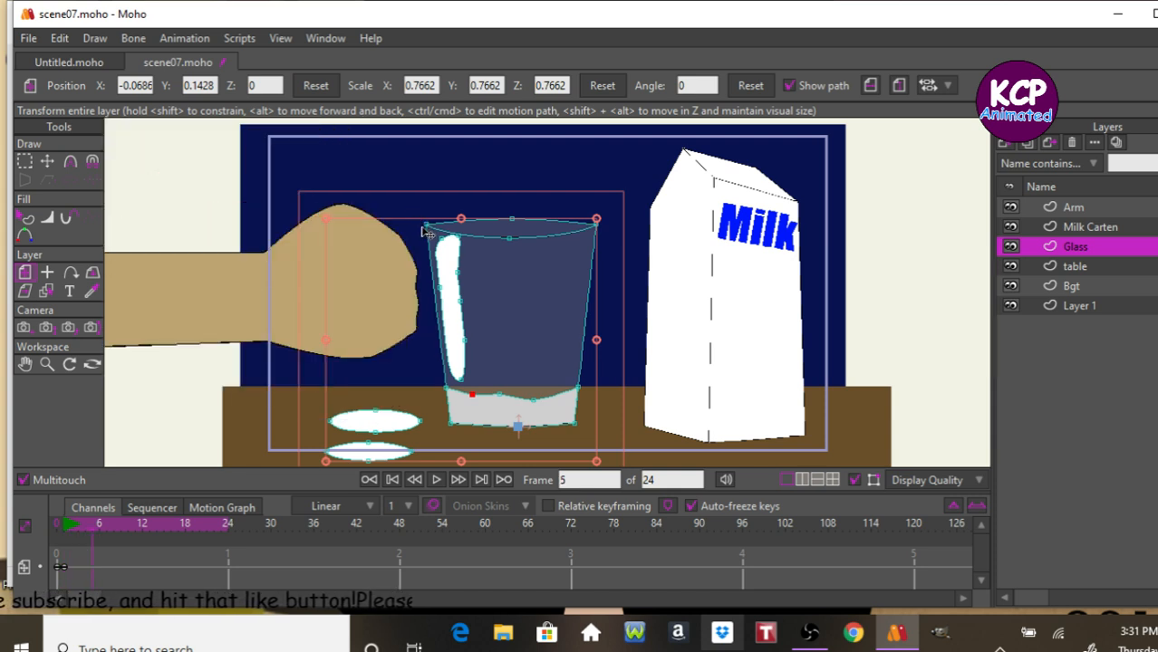
pyautogui.moveTo(504, 329); pyautogui.dragTo(507, 318)
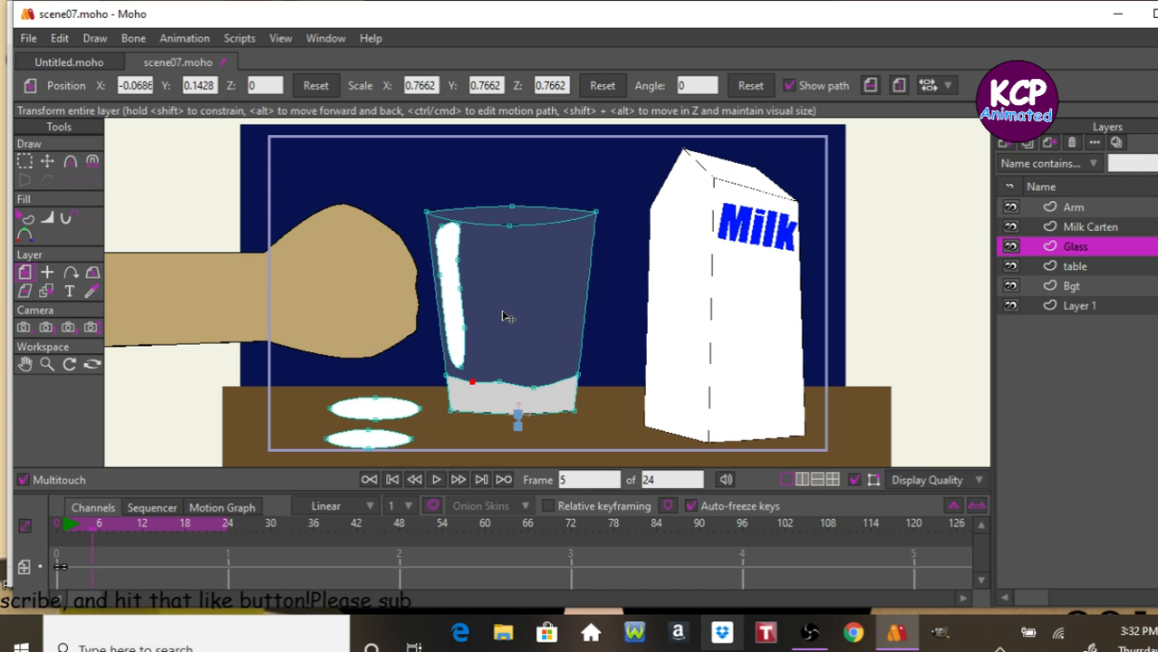
pyautogui.moveTo(507, 317); pyautogui.dragTo(507, 314)
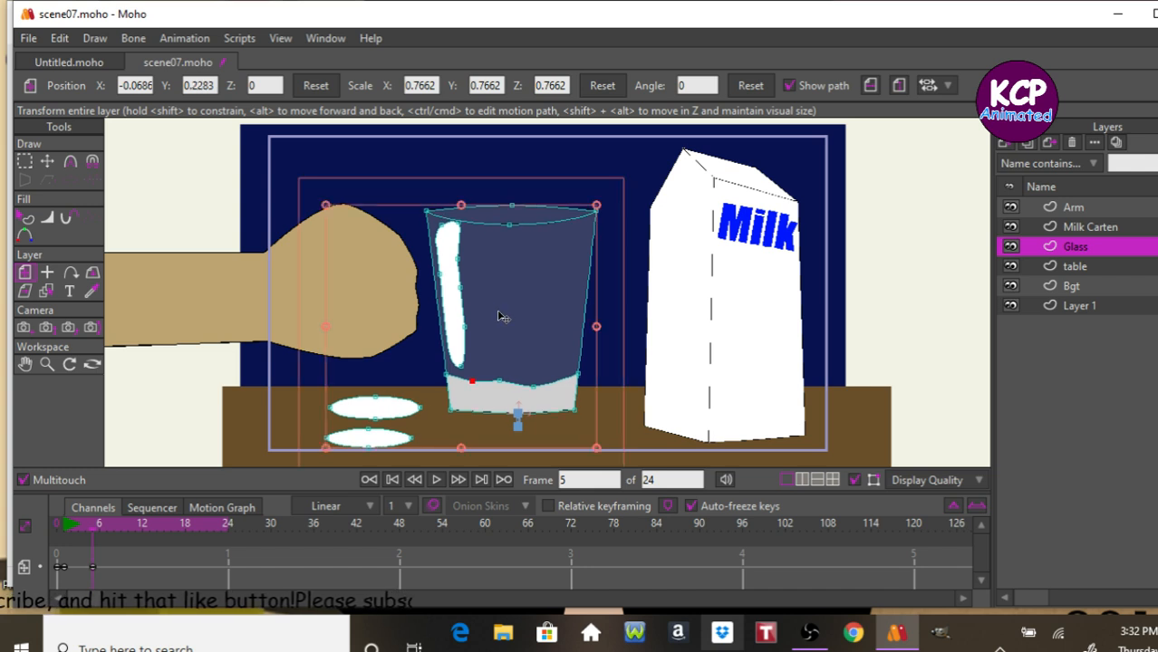
# At frame 0, select the two puddle ellipses in the Glass layer and remove them.
pyautogui.press('Left')
pyautogui.press('Left')
pyautogui.press('Left')
pyautogui.press('Left')
pyautogui.press('Left')
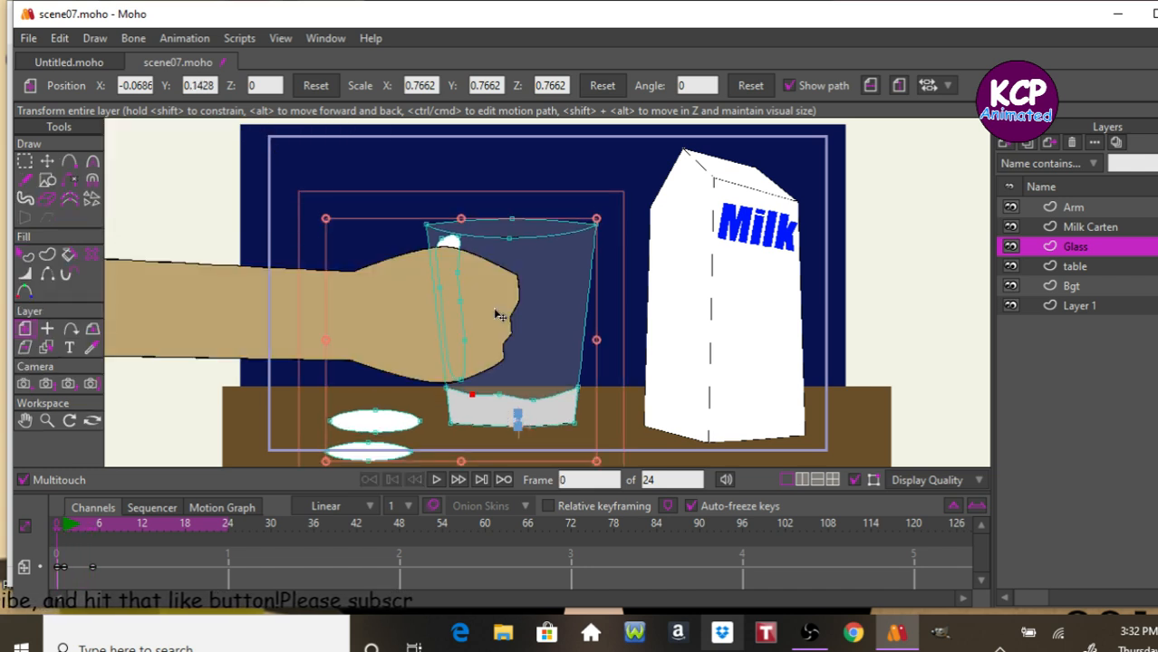
pyautogui.click(25, 161)
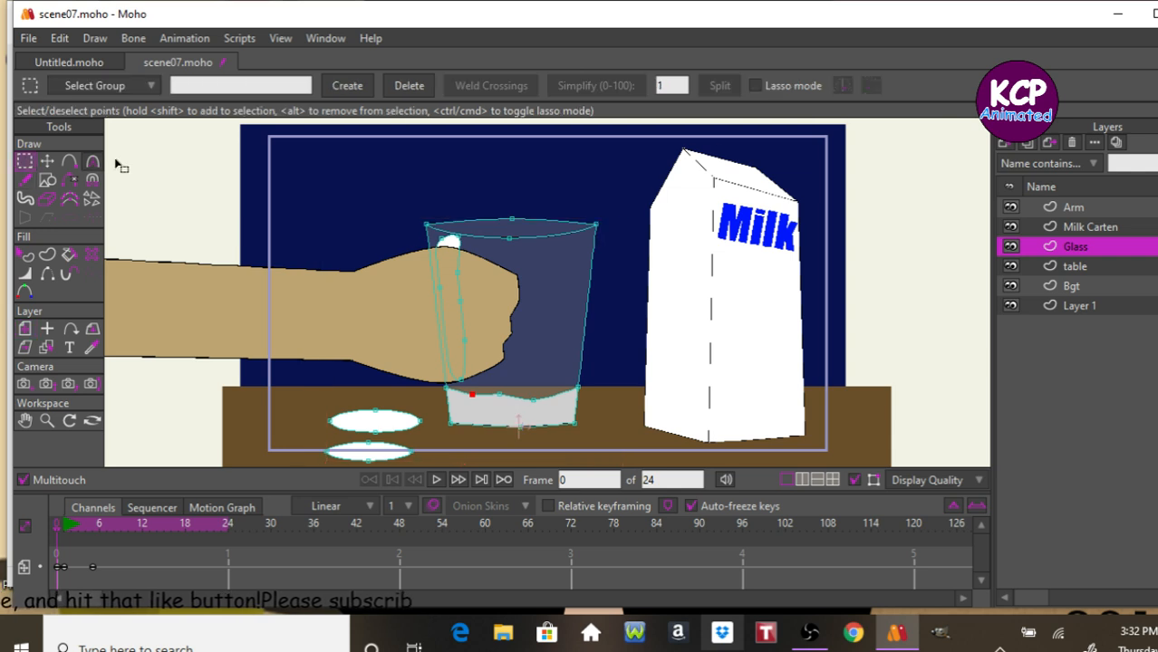
pyautogui.click(367, 417)
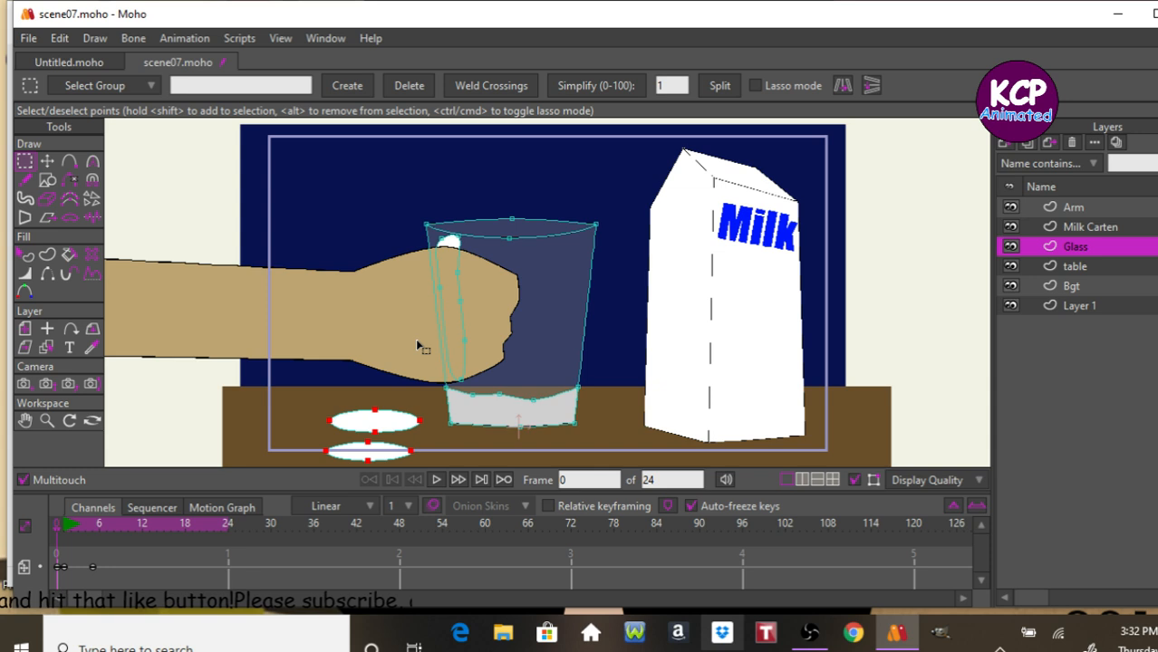
pyautogui.press('Delete')
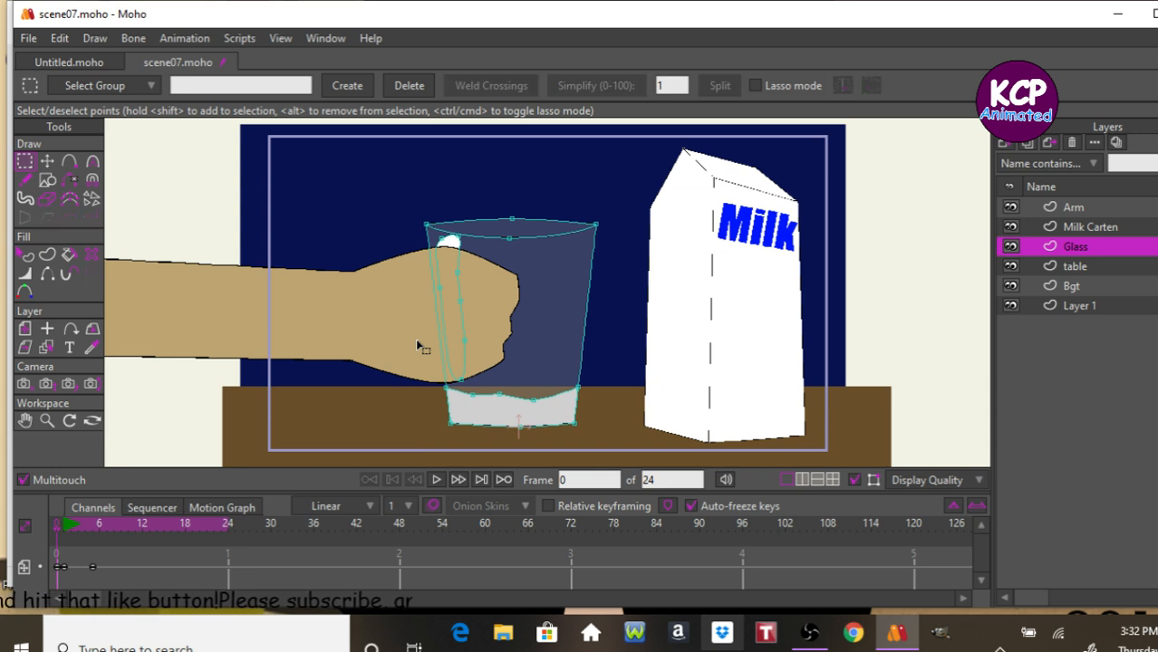
# Add a new vector layer named Puddle and move the puddle ellipses in it up onto the tabletop.
pyautogui.click(1004, 145)
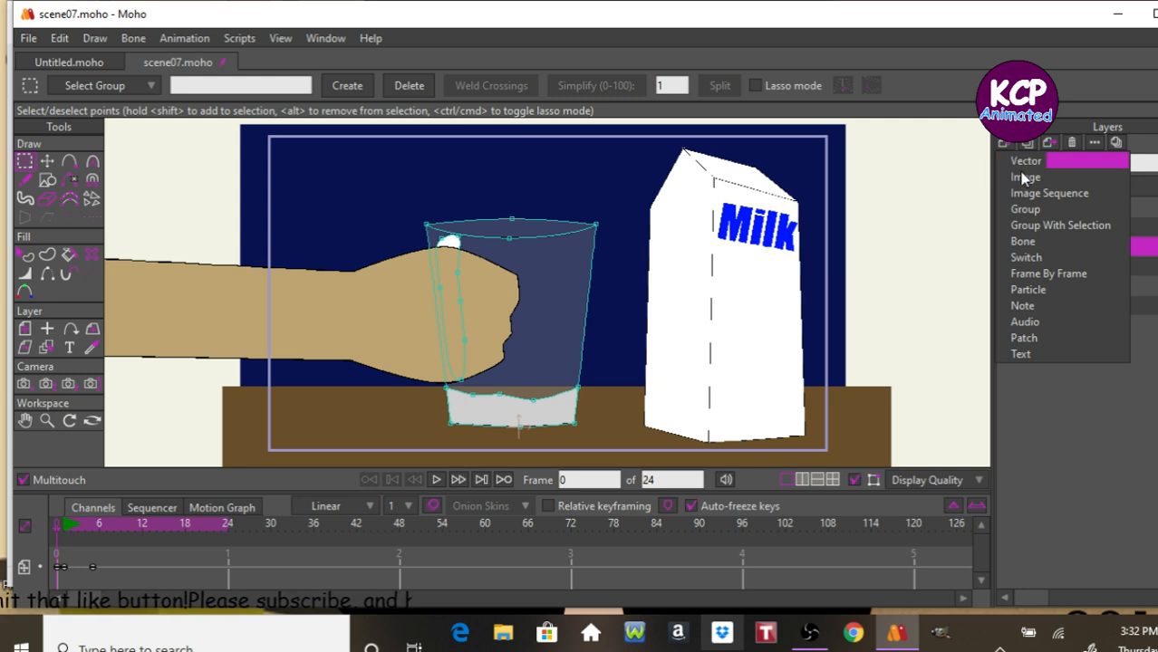
pyautogui.click(1015, 166)
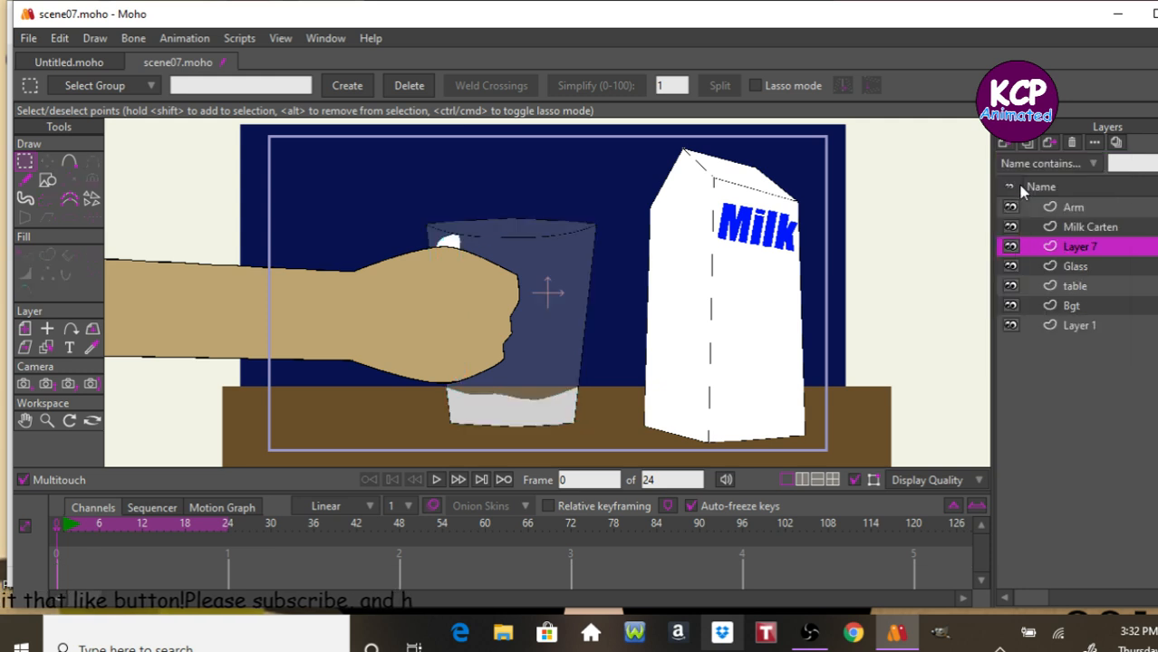
pyautogui.doubleClick(1085, 249)
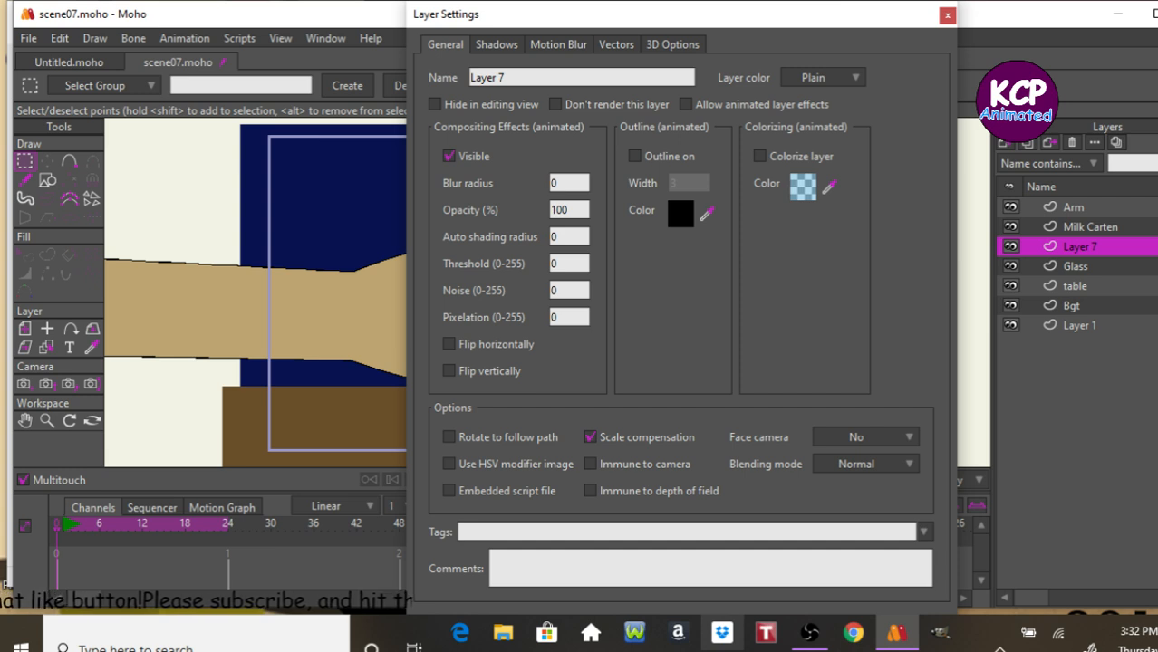
pyautogui.tripleClick(578, 80)
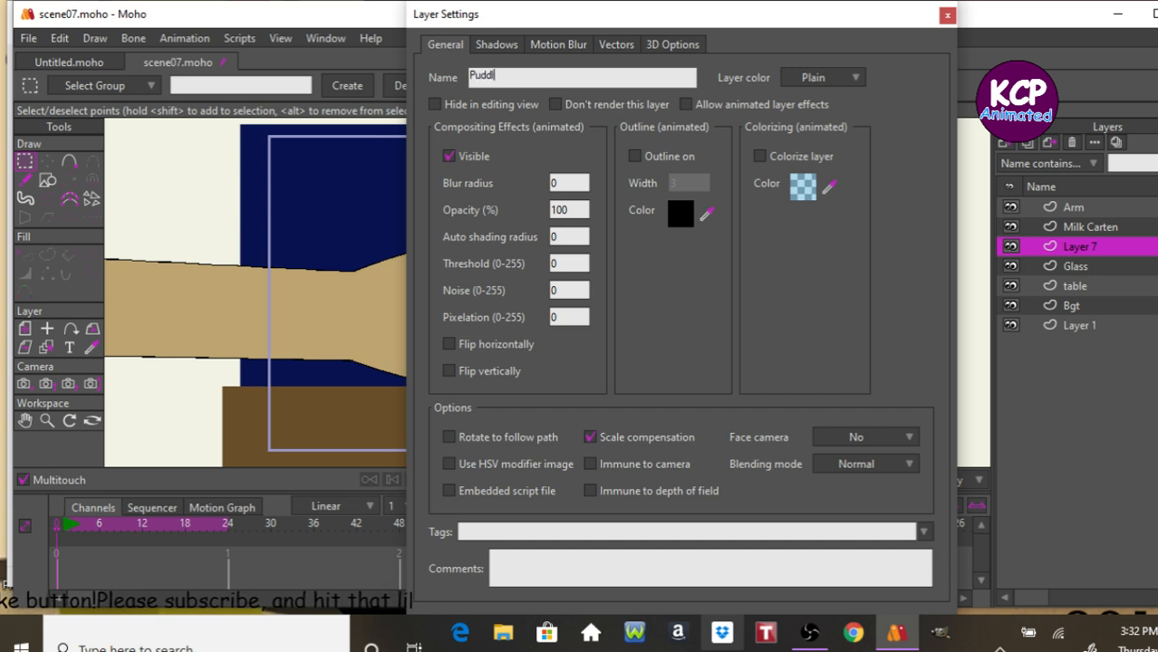
pyautogui.press('Return')
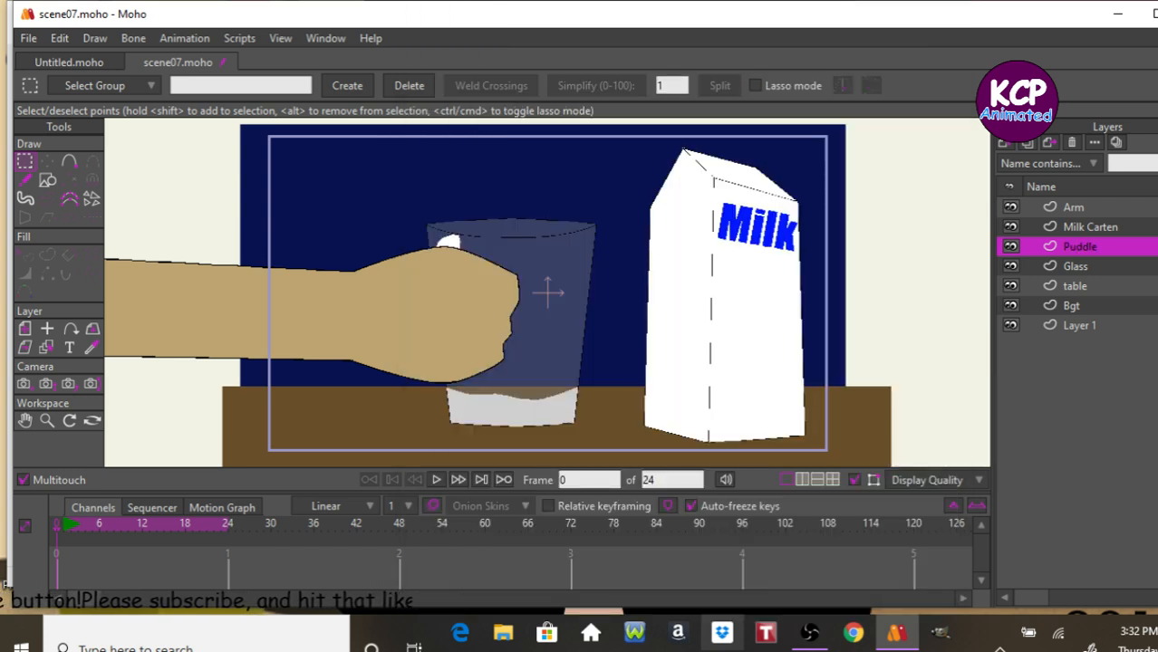
pyautogui.press('t')
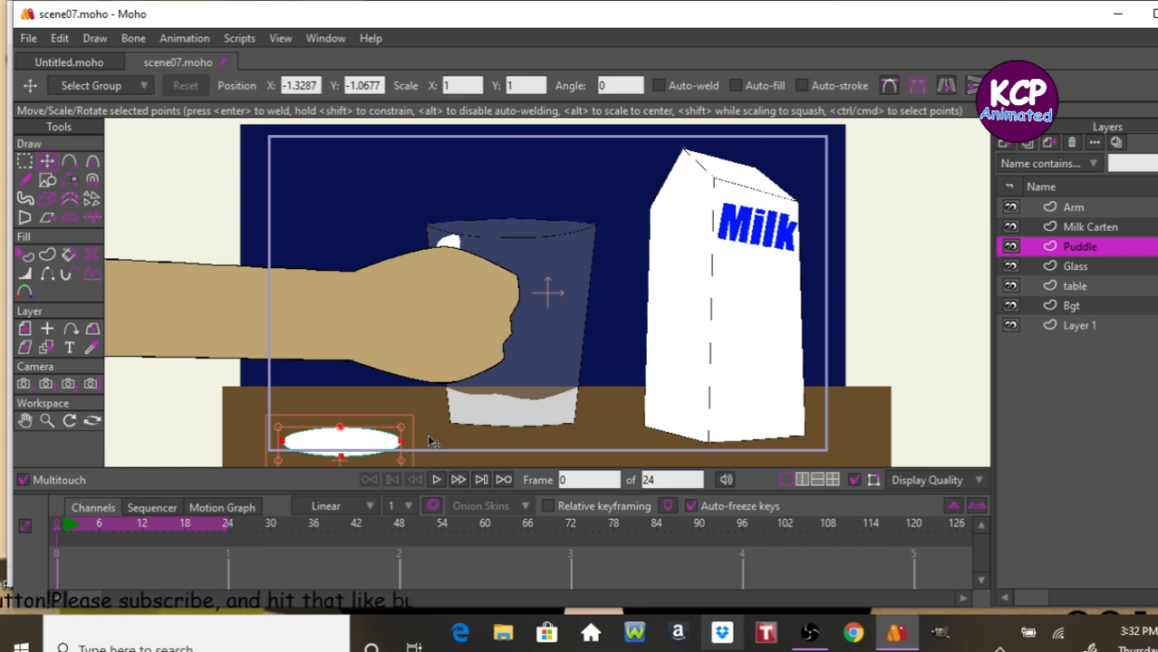
pyautogui.moveTo(431, 444); pyautogui.dragTo(468, 427)
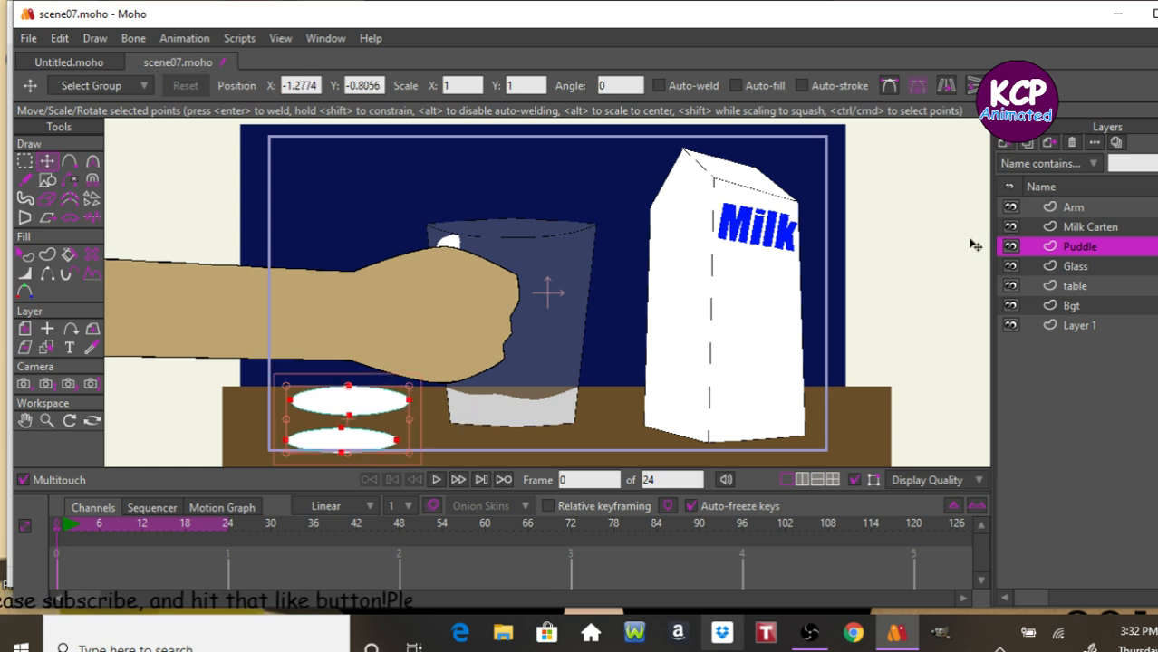
# Select the Glass layer and paste a copy of its frame 0 keyframe at frame 8.
pyautogui.click(1042, 264)
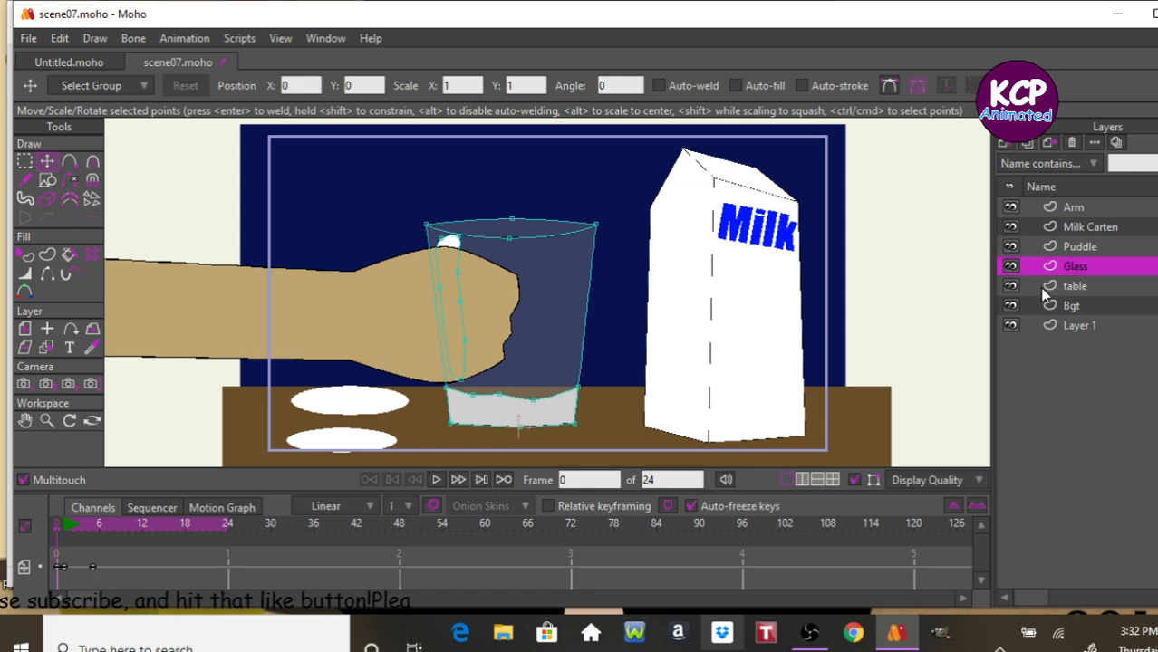
pyautogui.press('Right')
pyautogui.press('Right')
pyautogui.press('Right')
pyautogui.press('Right')
pyautogui.press('Right')
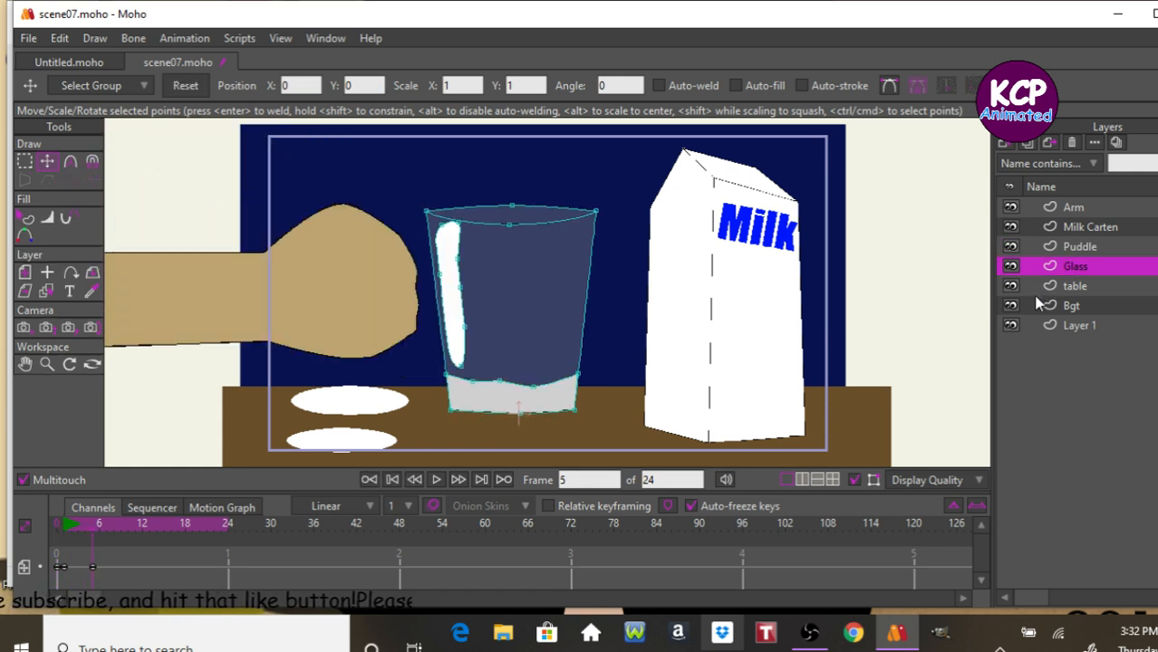
pyautogui.press('Right')
pyautogui.press('Right')
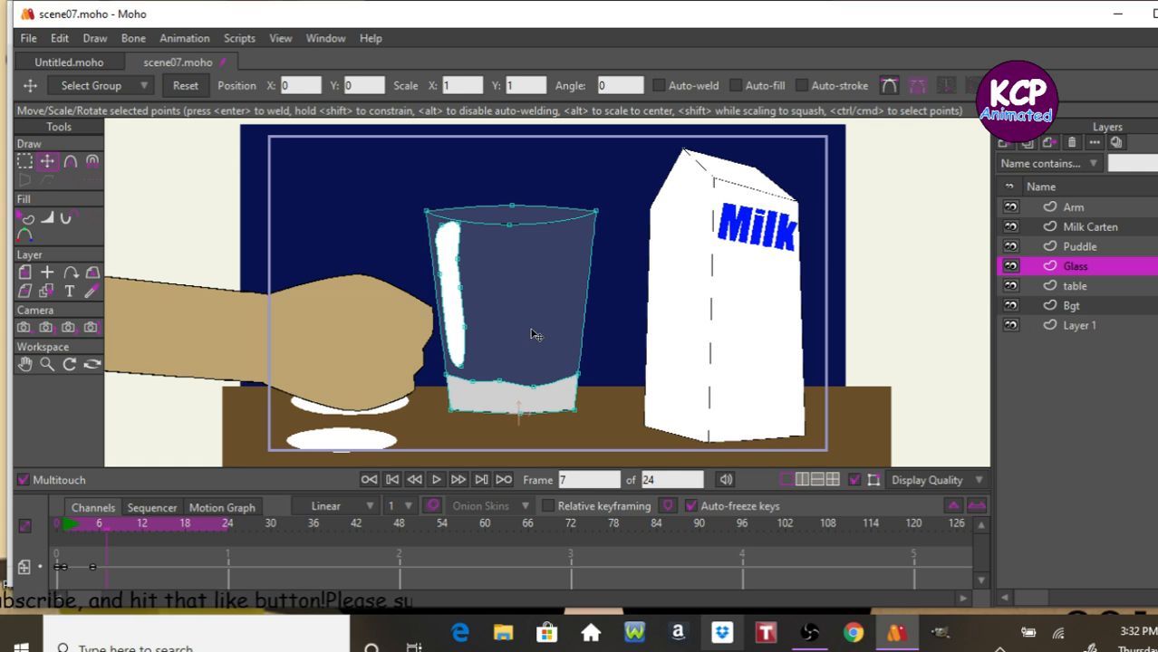
pyautogui.press('Right')
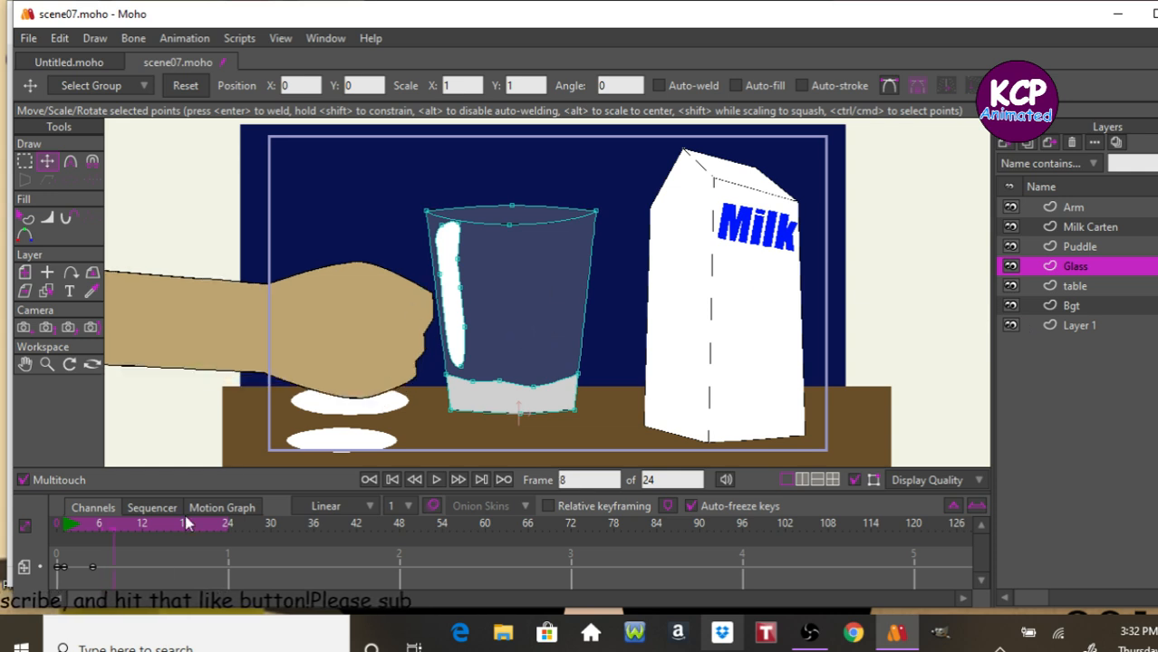
pyautogui.click(64, 567)
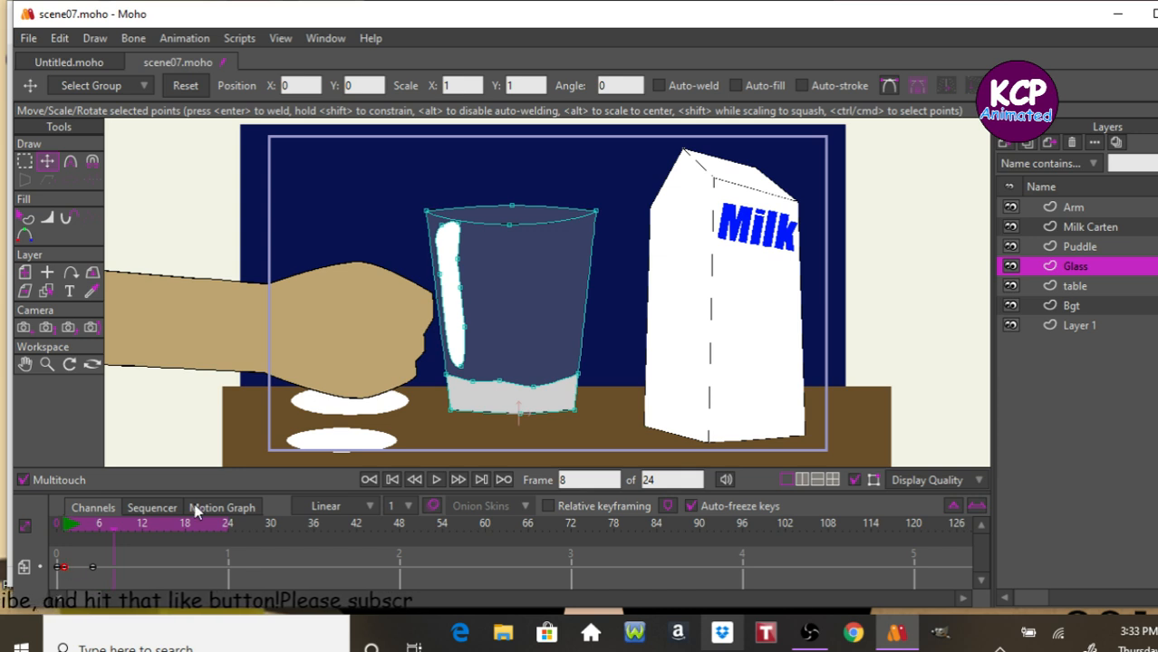
pyautogui.hotkey('ctrl', 'v')
# Step back to frame 1 and play the animation to review the glass motion.
pyautogui.press('Left')
pyautogui.press('Left')
pyautogui.press('Left')
pyautogui.press('Left')
pyautogui.press('Left')
pyautogui.press('Left')
pyautogui.press('Left')
pyautogui.press('Left')
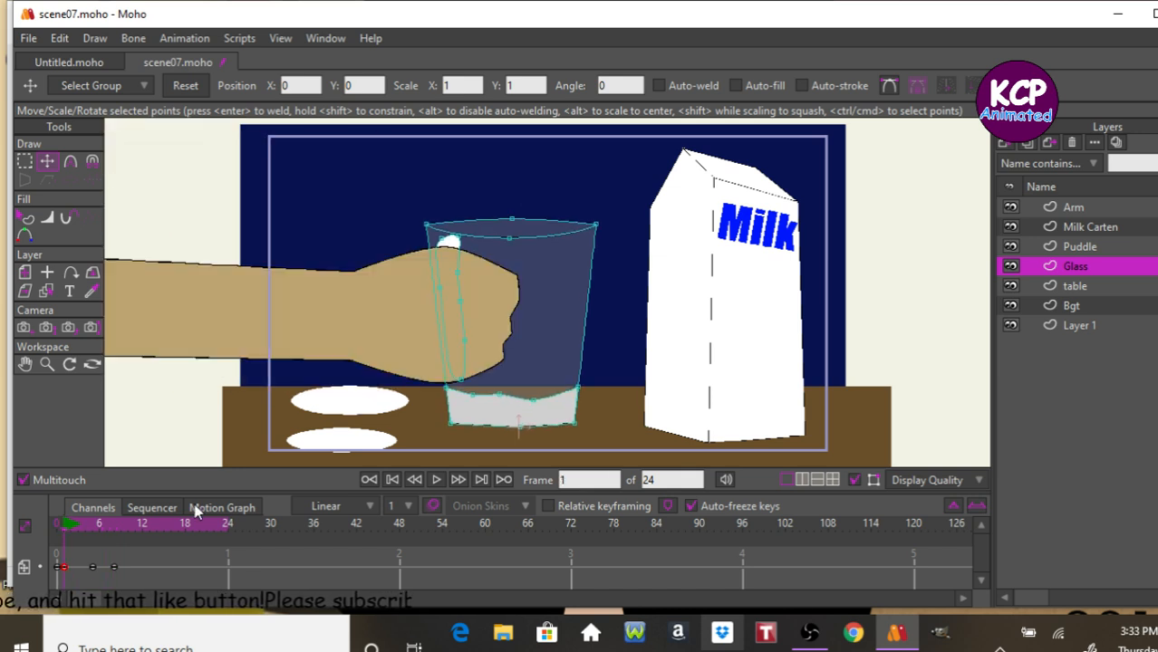
pyautogui.press('space')
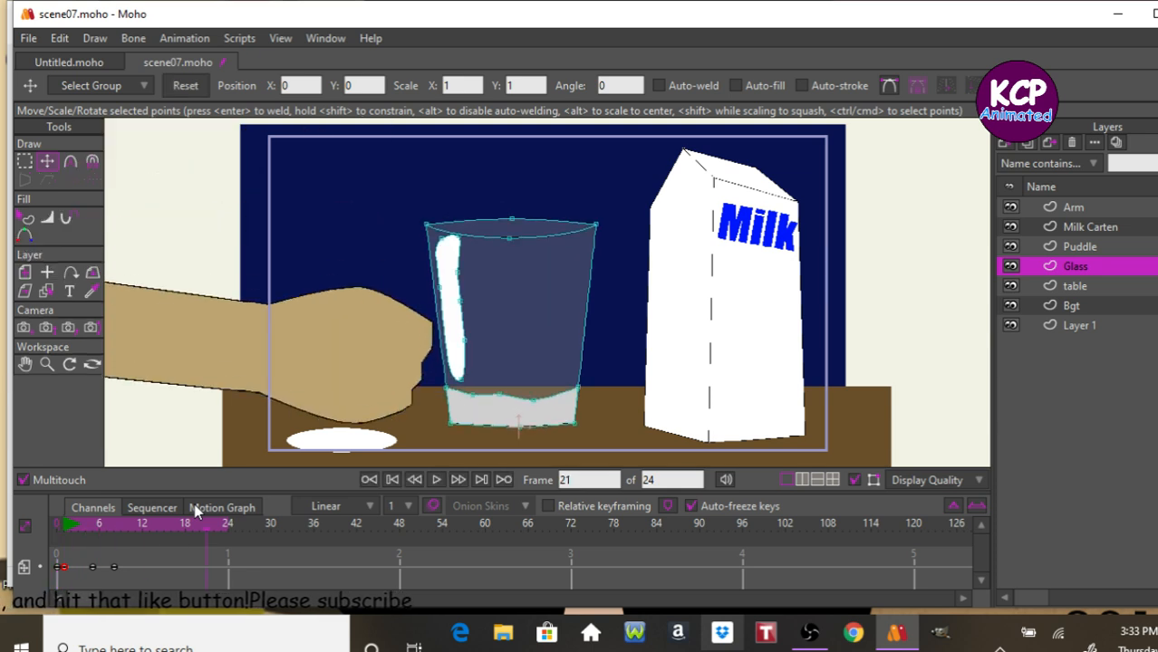
# Move the Glass layer's frame 8 keyframe to frame 7.
pyautogui.click(99, 524)
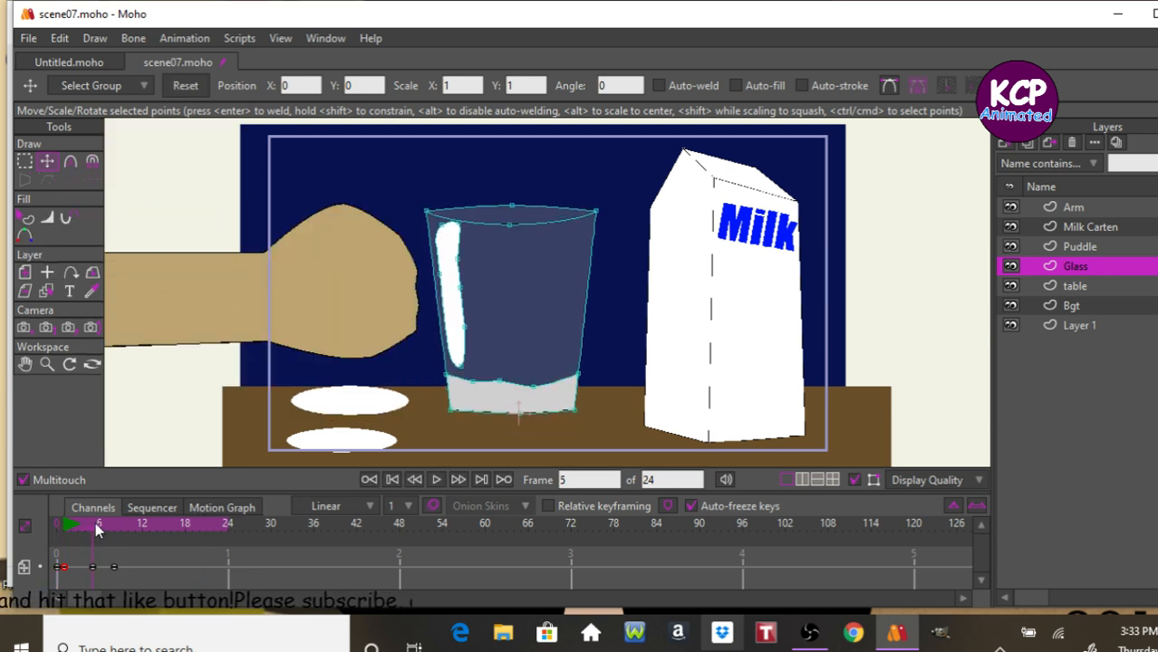
pyautogui.moveTo(99, 525)
pyautogui.mouseDown()
pyautogui.moveTo(121, 523)
pyautogui.moveTo(84, 524)
pyautogui.moveTo(118, 532)
pyautogui.moveTo(89, 539)
pyautogui.moveTo(106, 539)
pyautogui.moveTo(98, 543)
pyautogui.mouseUp()
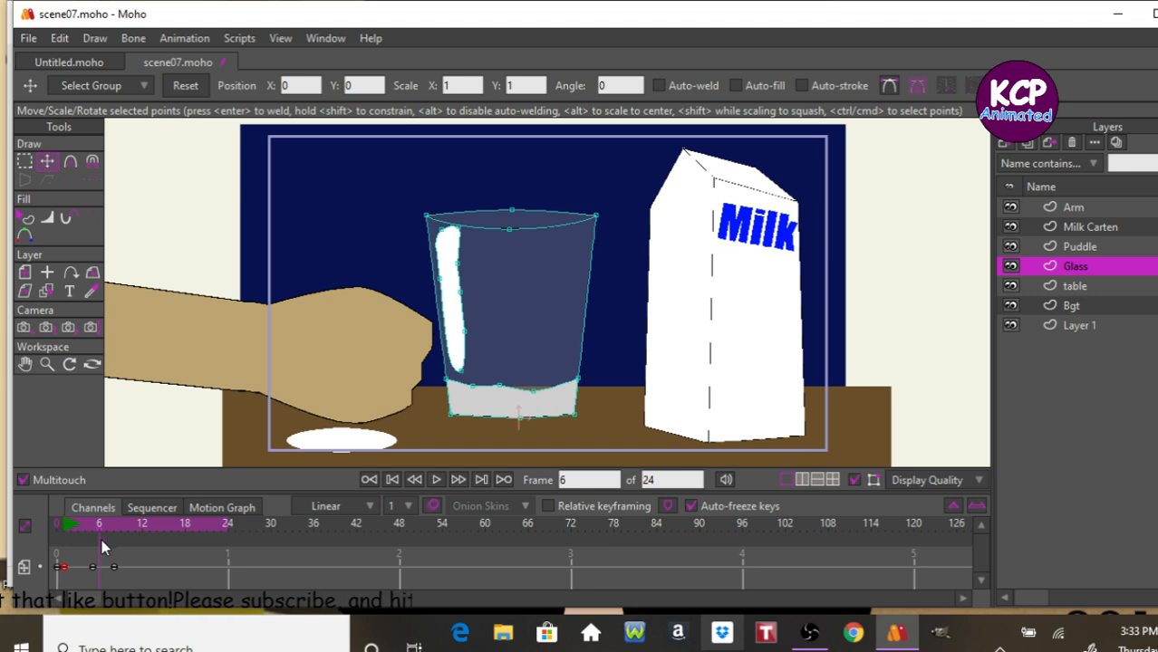
pyautogui.click(112, 566)
pyautogui.click(108, 568)
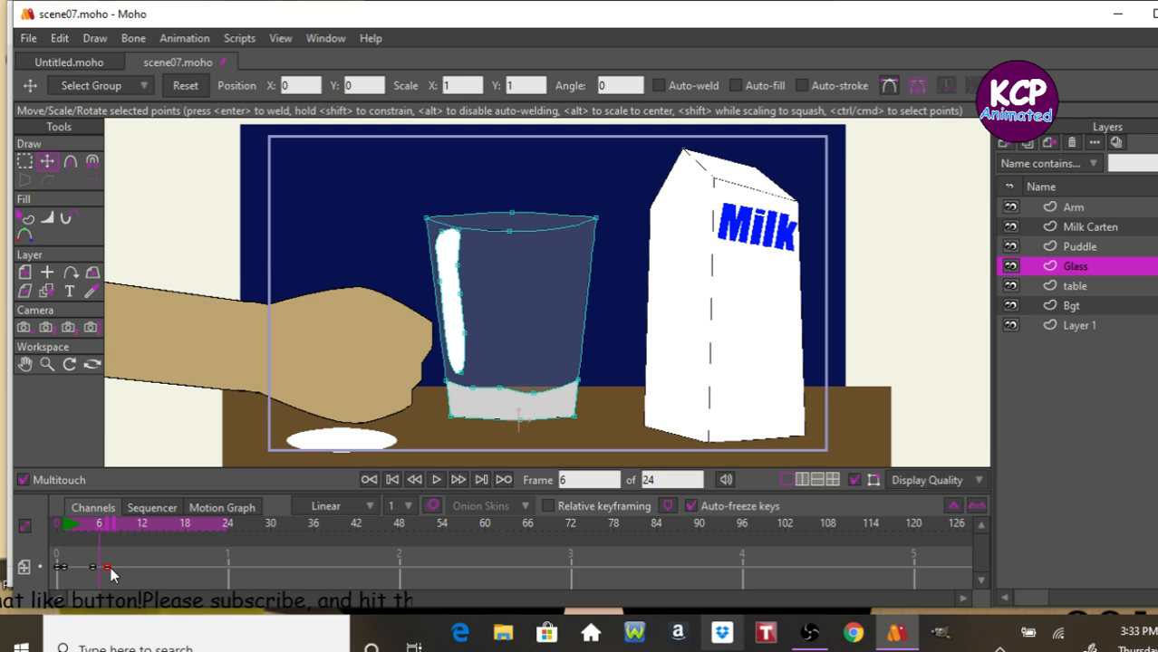
# Play the animation and step frame by frame through the punch to review the glass bounce.
pyautogui.press('Right')
pyautogui.press('Right')
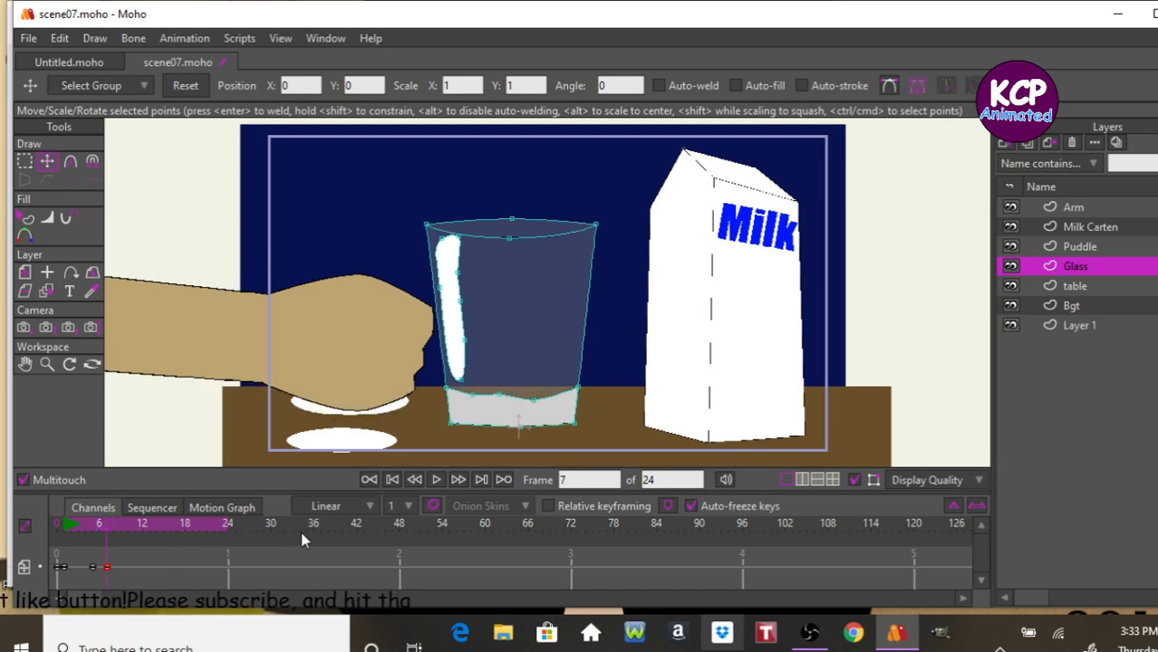
pyautogui.press('space')
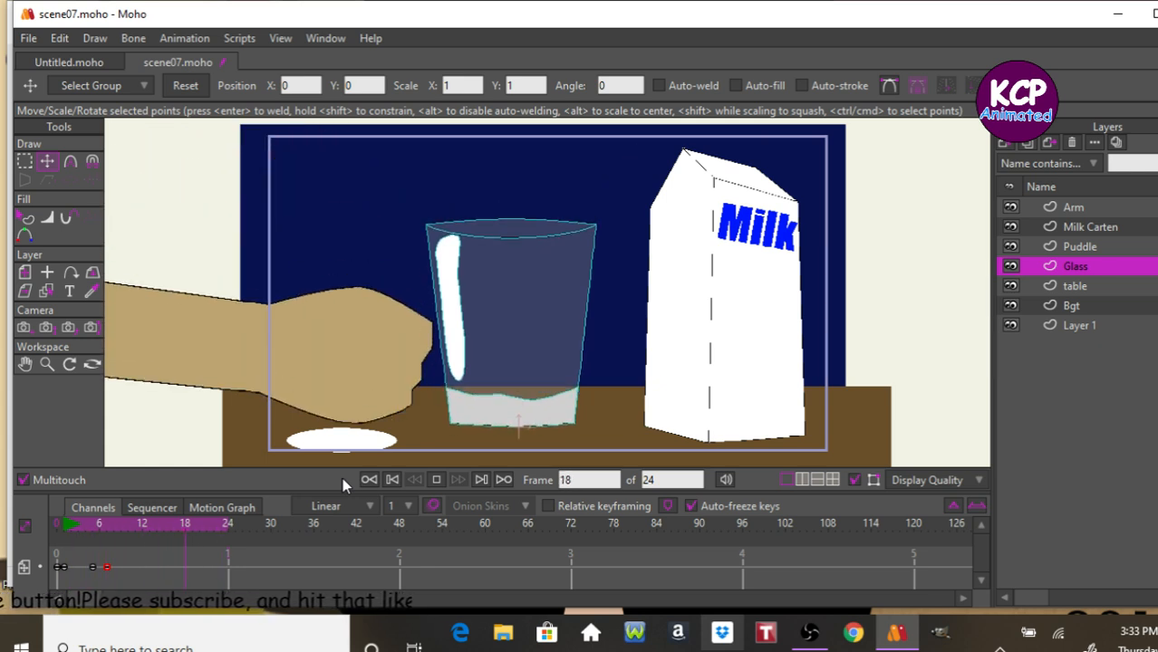
pyautogui.press('space')
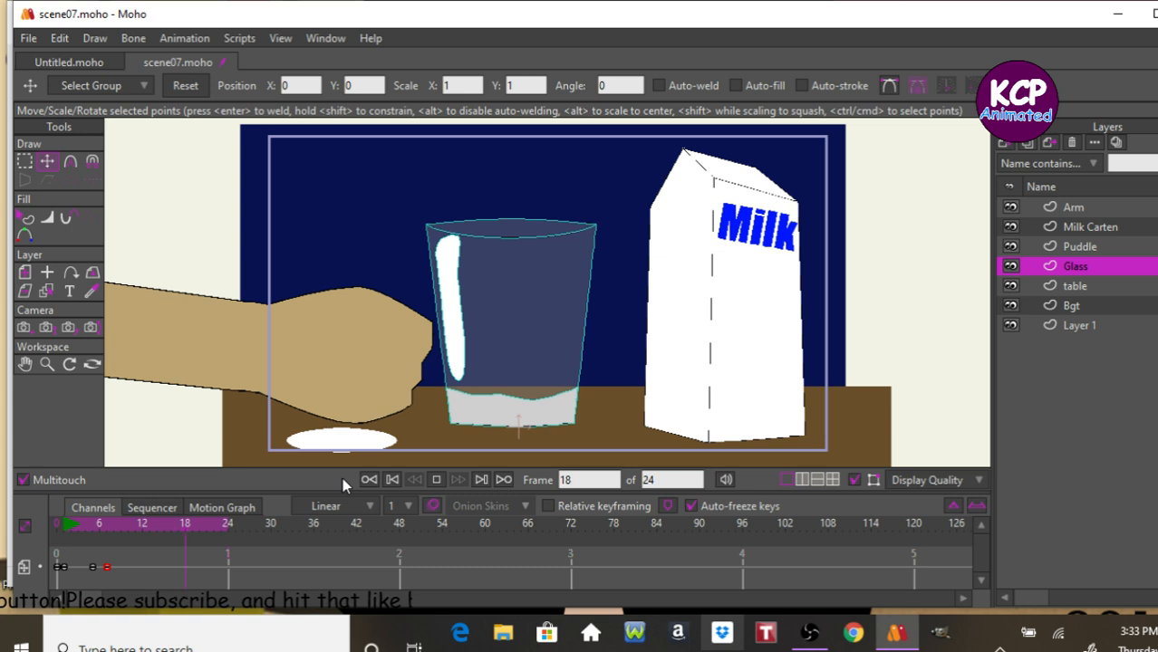
pyautogui.press('Left')
pyautogui.press('Left')
pyautogui.press('Left')
pyautogui.press('Left')
pyautogui.press('Left')
pyautogui.press('Left')
pyautogui.press('Left')
pyautogui.press('Left')
pyautogui.press('Left')
pyautogui.press('Left')
pyautogui.press('Left')
pyautogui.press('Left')
pyautogui.press('Left')
pyautogui.press('Left')
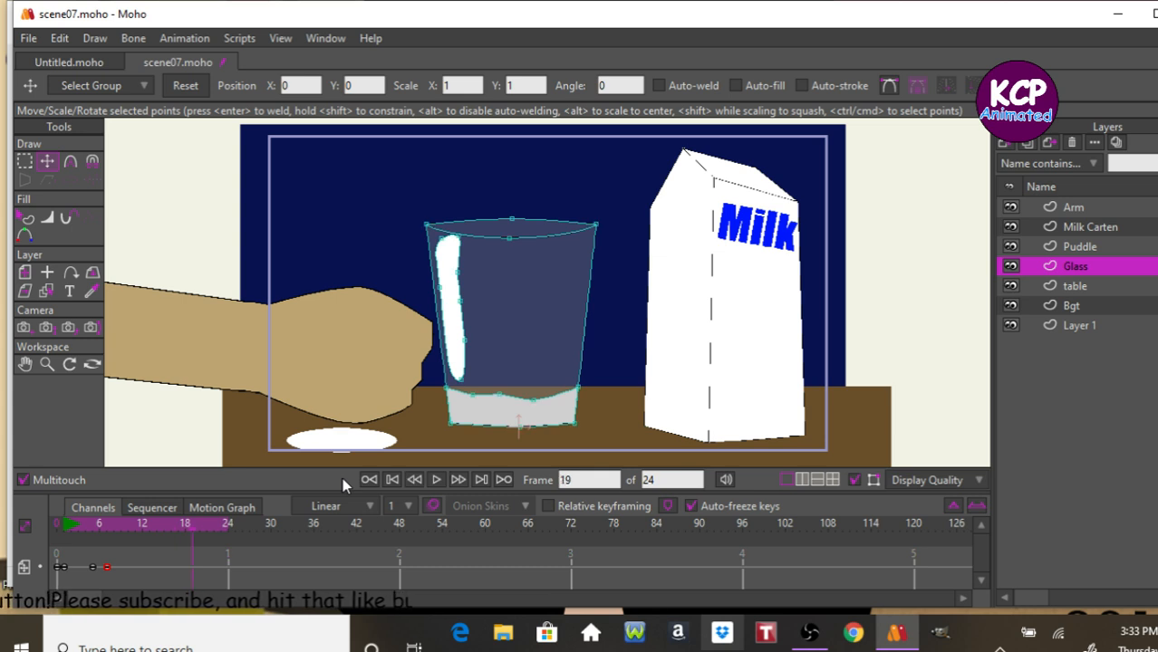
pyautogui.press('Left')
pyautogui.press('Left')
pyautogui.press('Left')
pyautogui.press('Left')
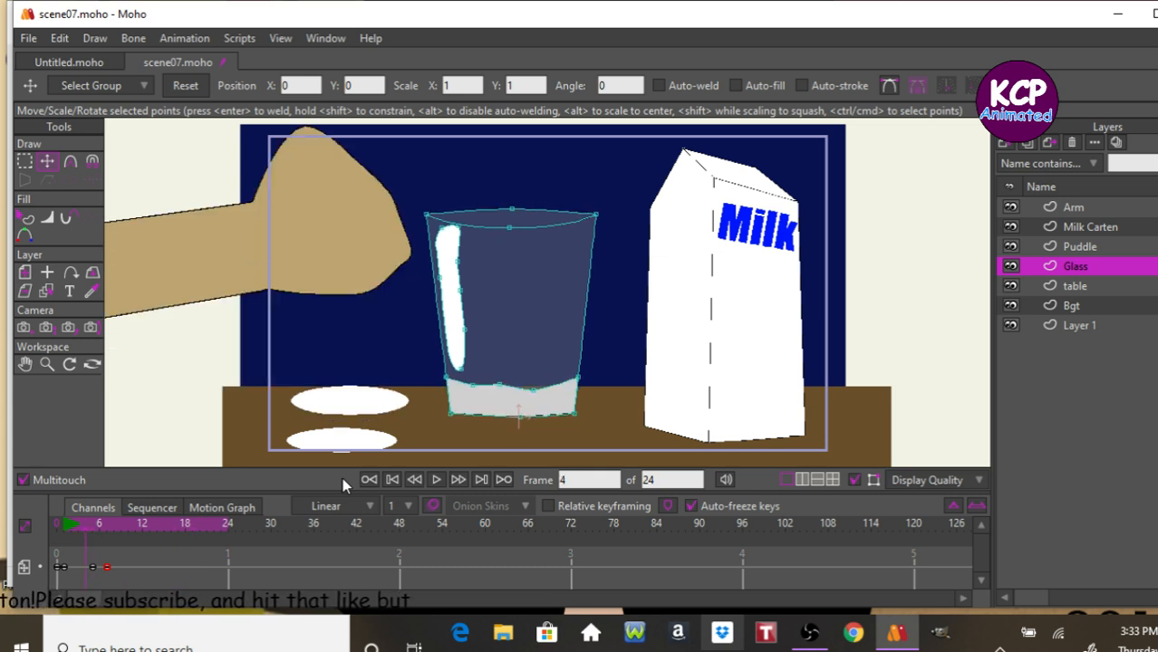
pyautogui.press('Left')
pyautogui.press('Left')
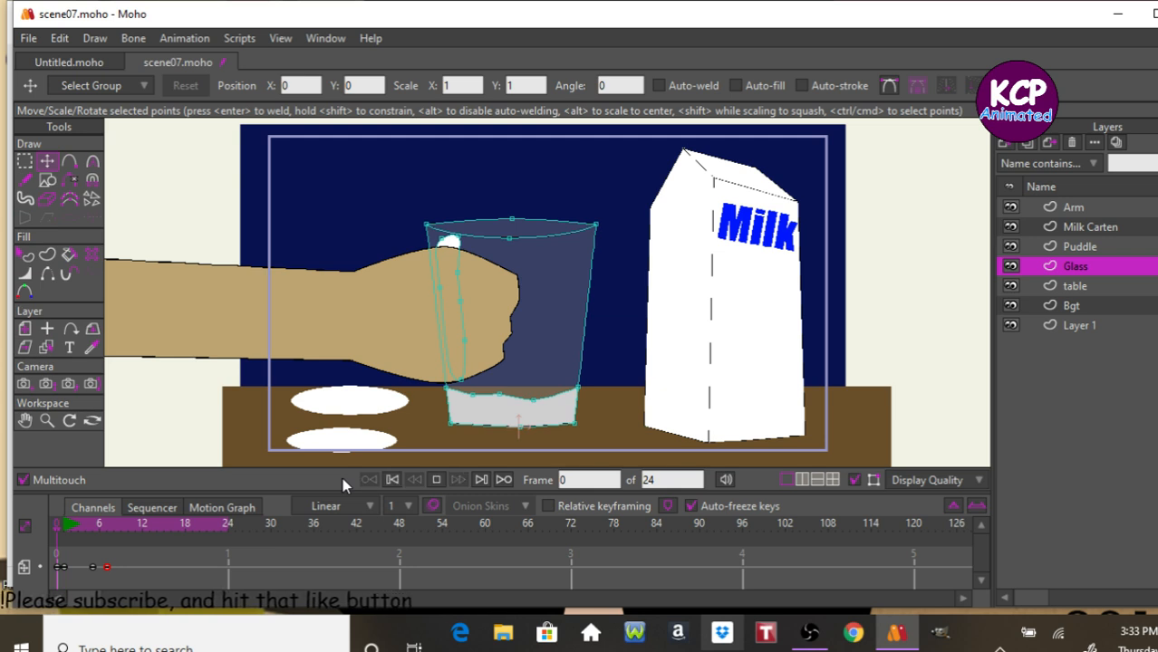
pyautogui.press('space')
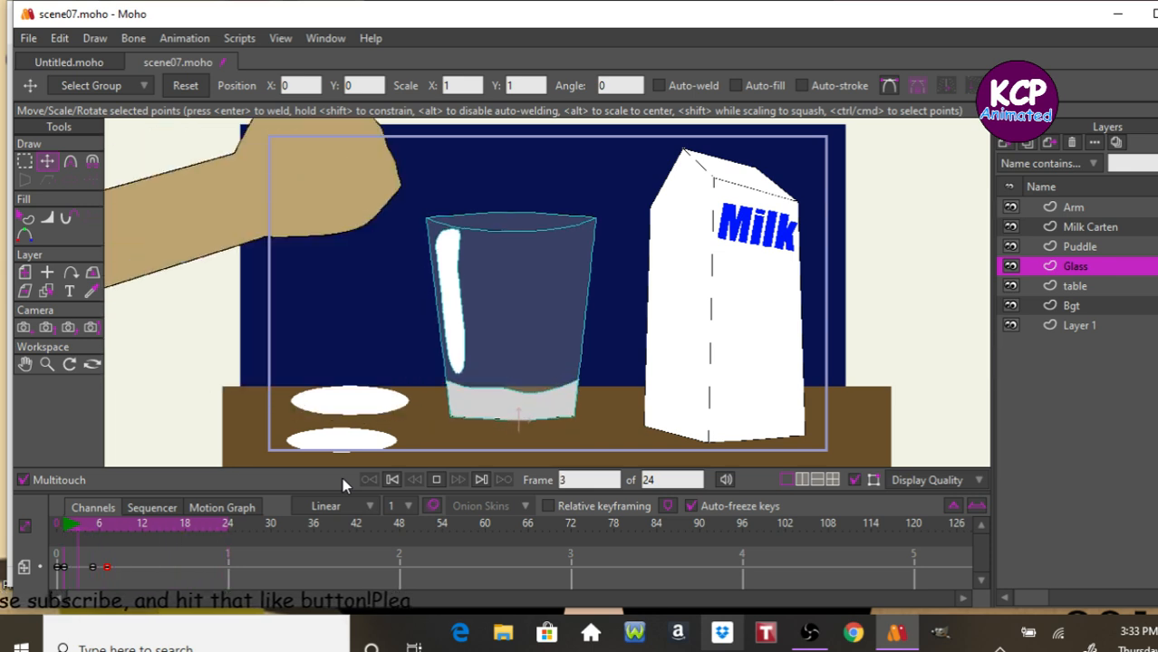
pyautogui.press('space')
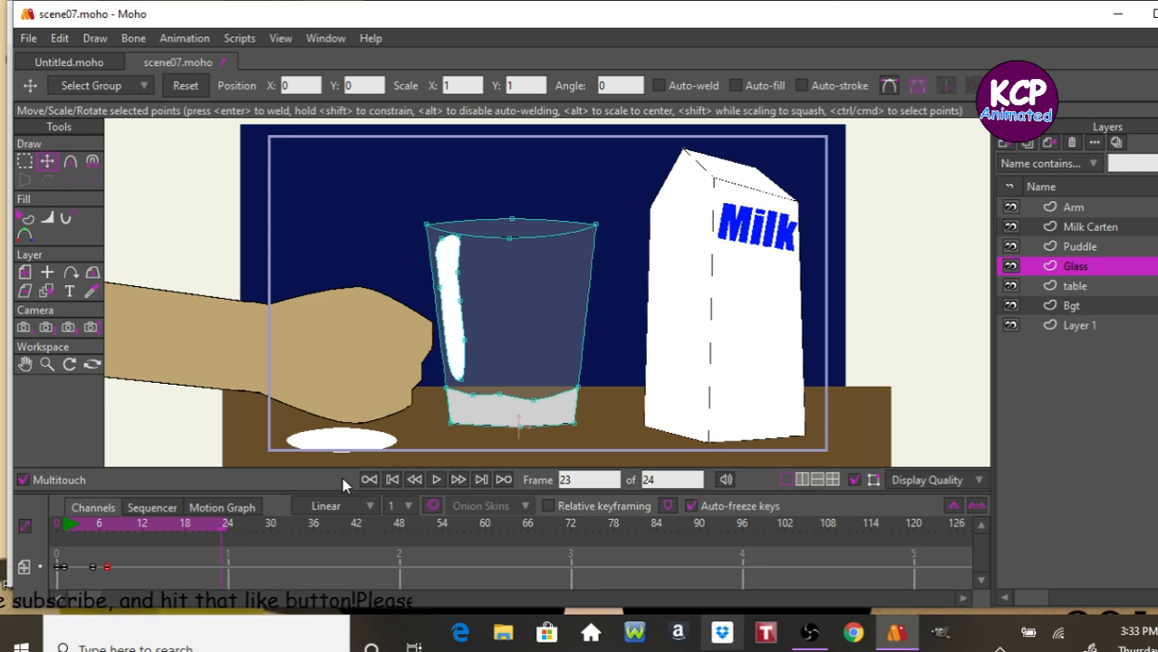
# Select the Milk Carten layer and, at frame 9, nudge it slightly upward with the Translate Layer tool.
pyautogui.click(1124, 229)
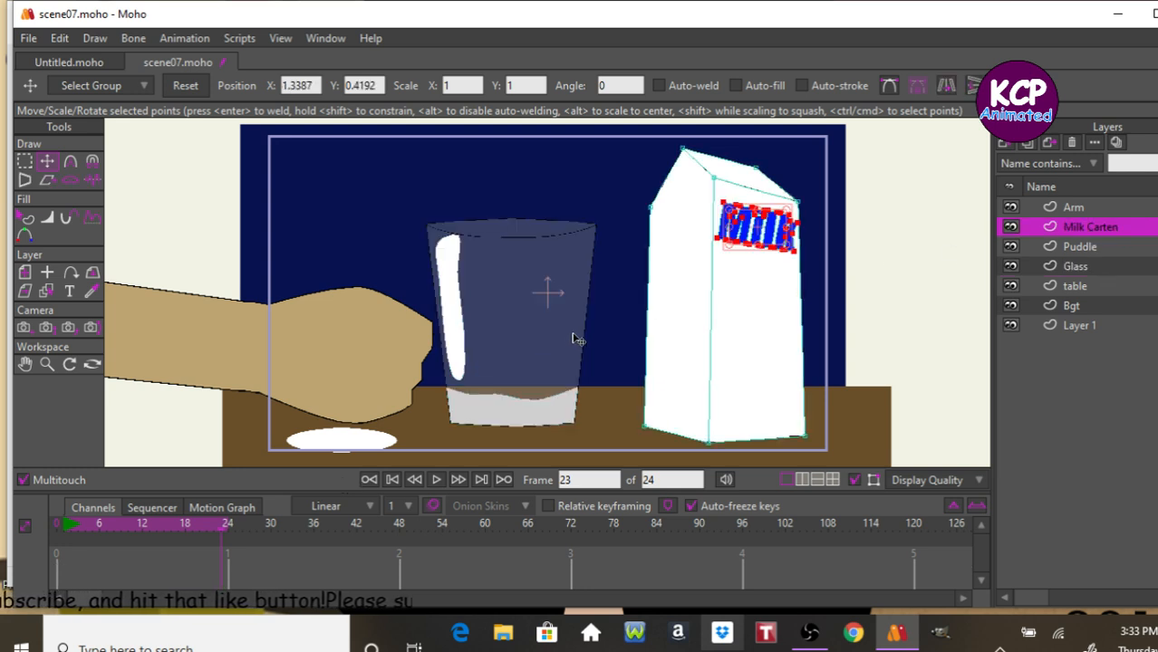
pyautogui.press('space')
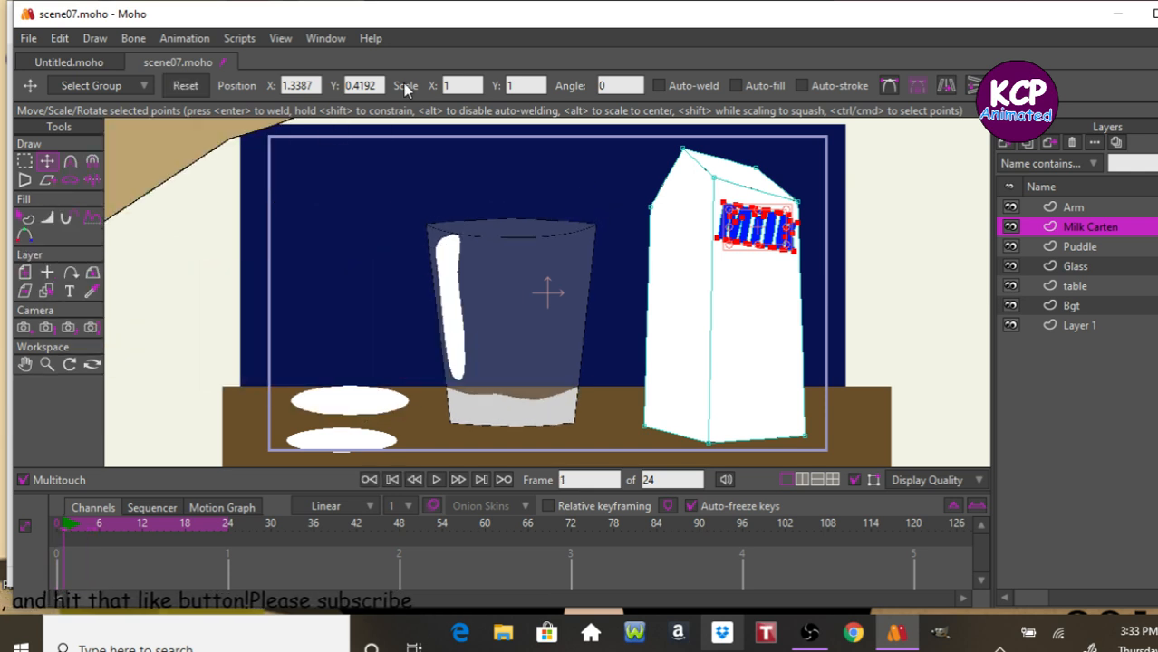
pyautogui.click(27, 275)
pyautogui.click(316, 86)
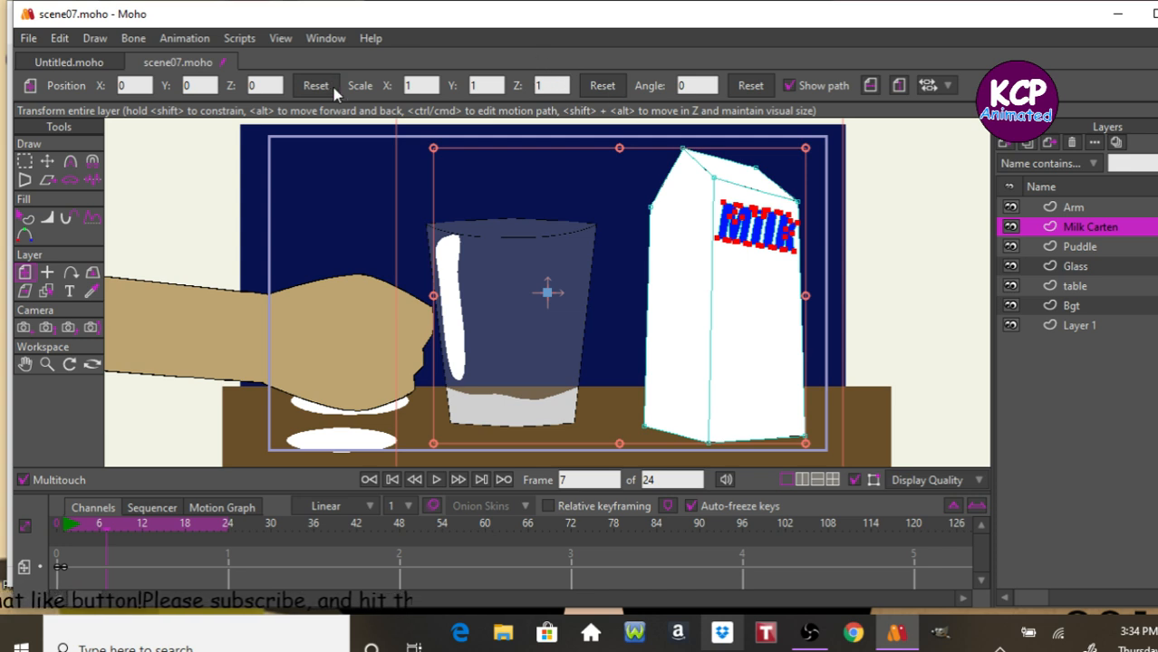
pyautogui.press('Right')
pyautogui.press('Right')
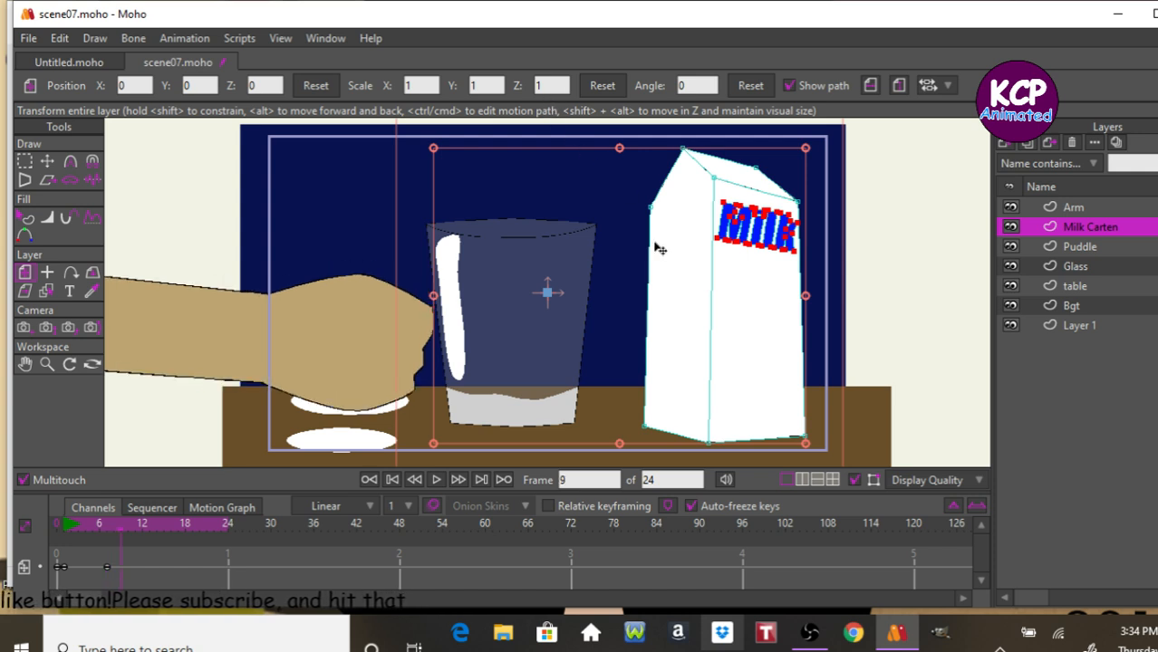
pyautogui.moveTo(637, 233); pyautogui.dragTo(641, 222)
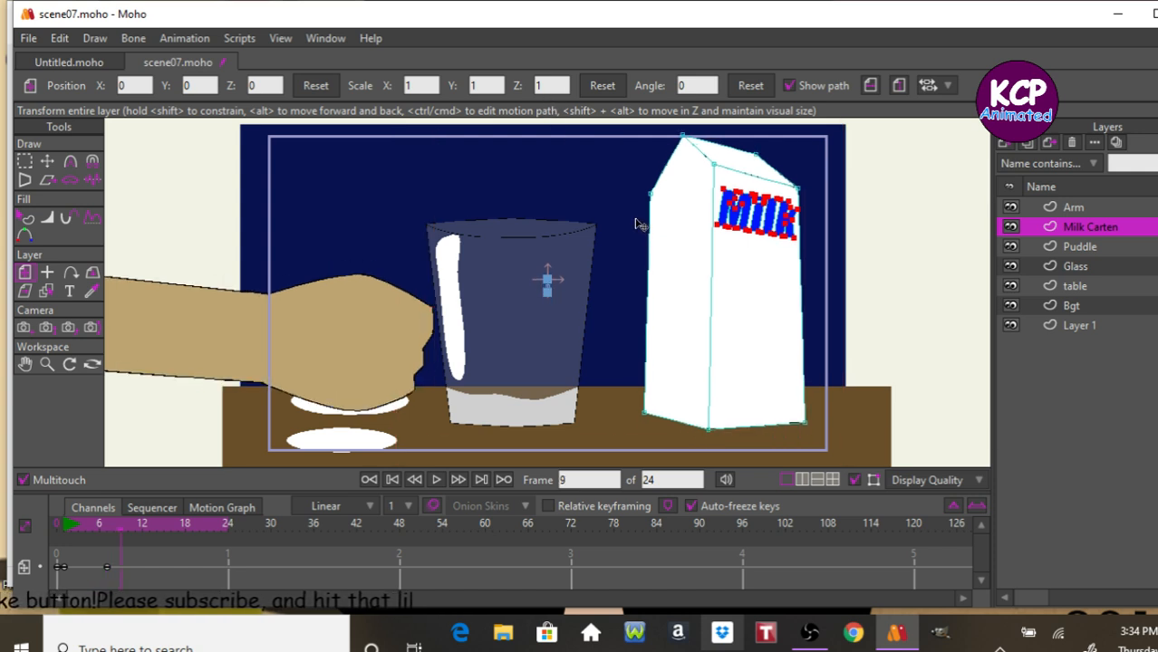
# At frame 11, paste a copy of the Milk Carten layer's frame 7 keyframe.
pyautogui.press('Right')
pyautogui.press('Right')
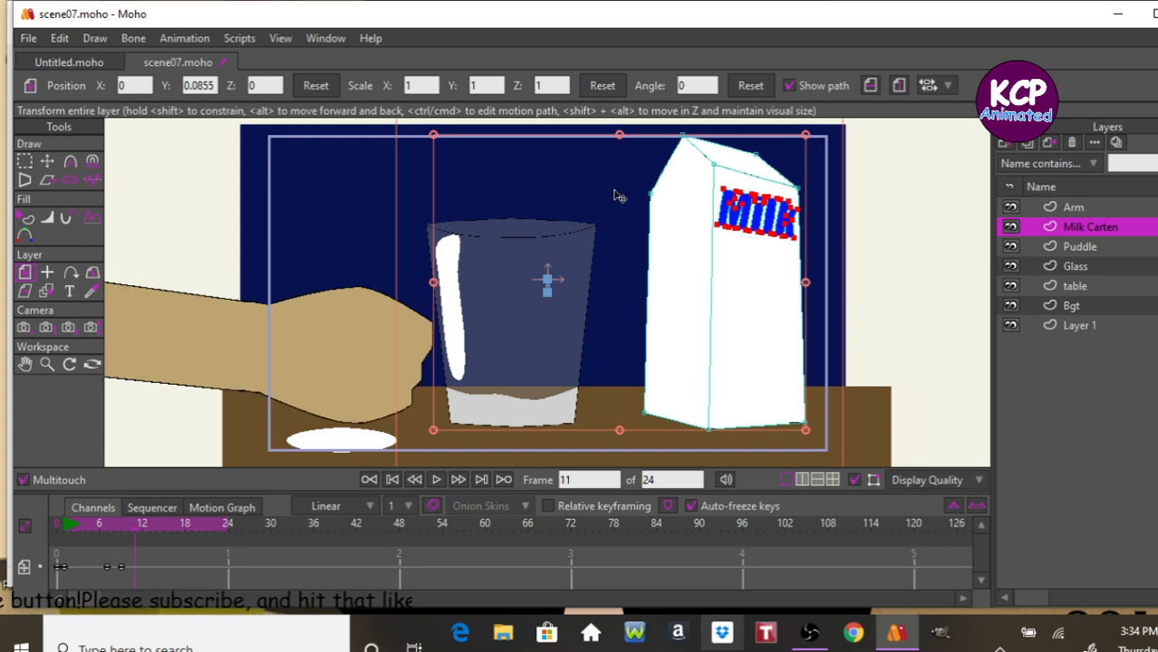
pyautogui.moveTo(107, 568); pyautogui.dragTo(108, 568)
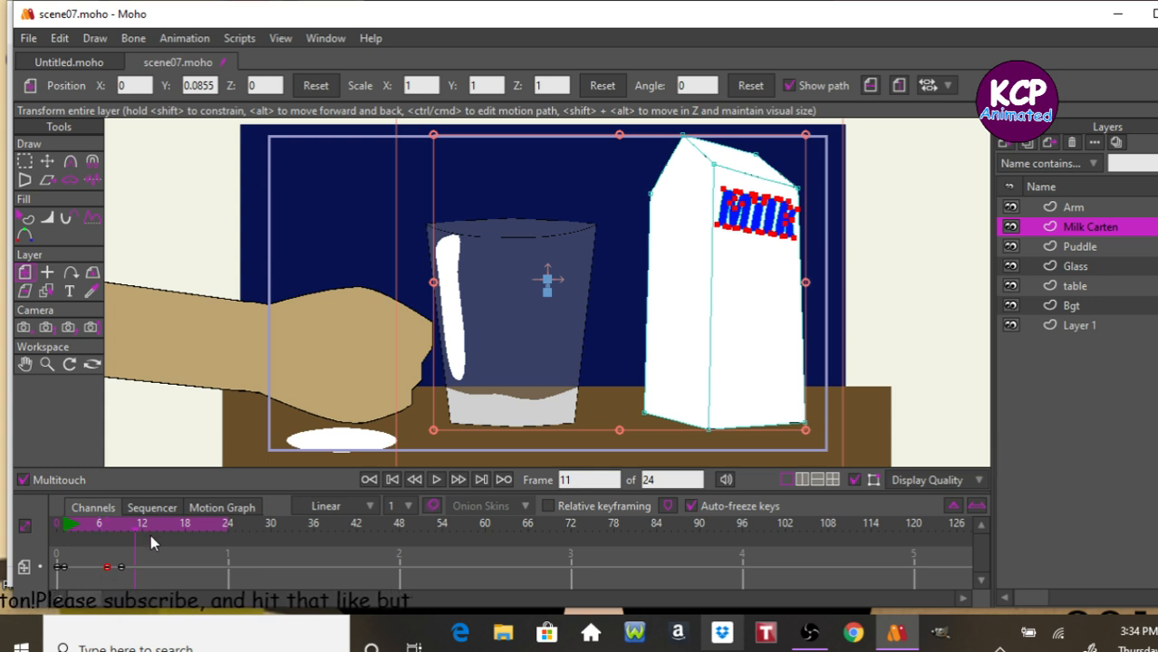
pyautogui.hotkey('ctrl', 'v')
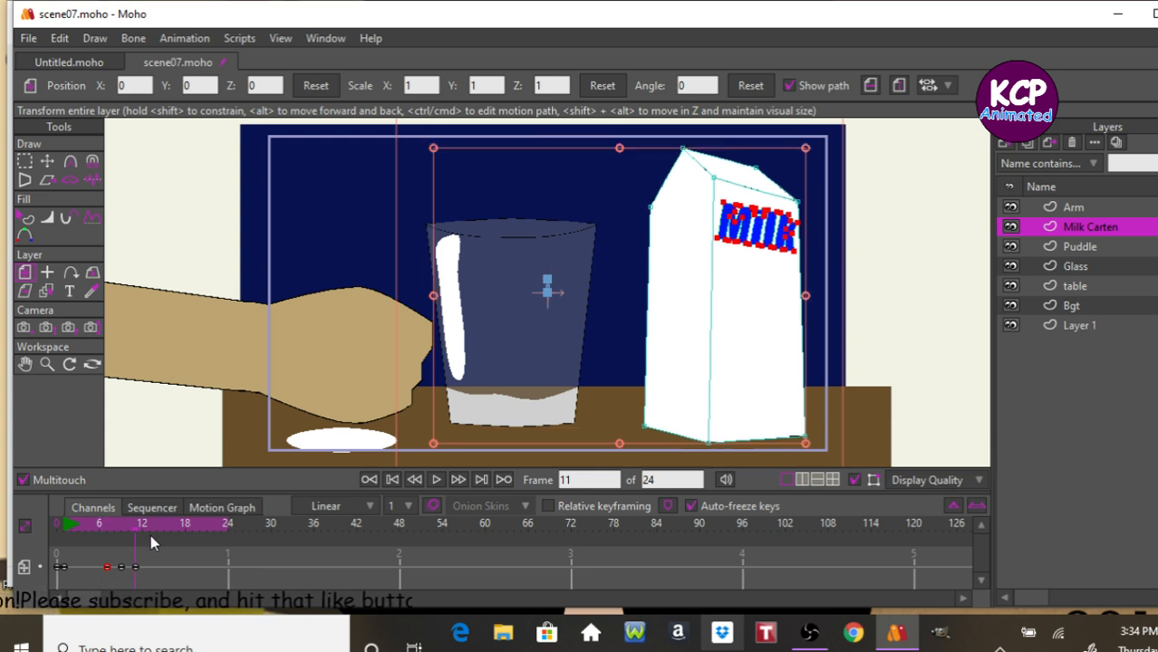
# Play the animation, render a preview of it, and close the preview window.
pyautogui.press('space')
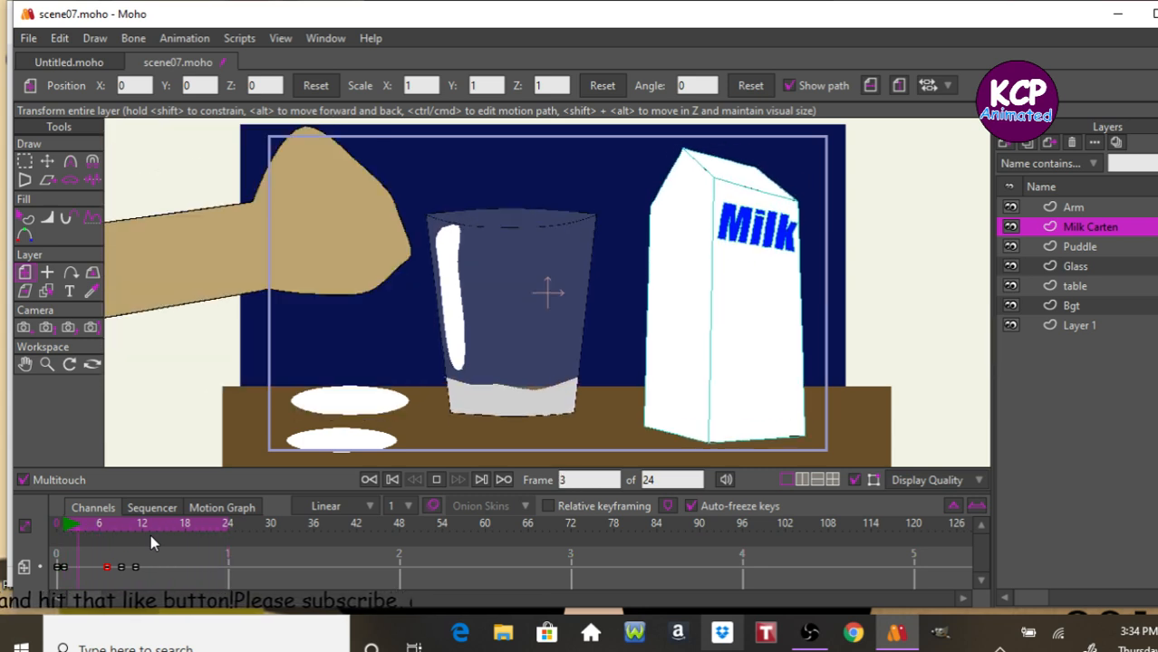
pyautogui.press('space')
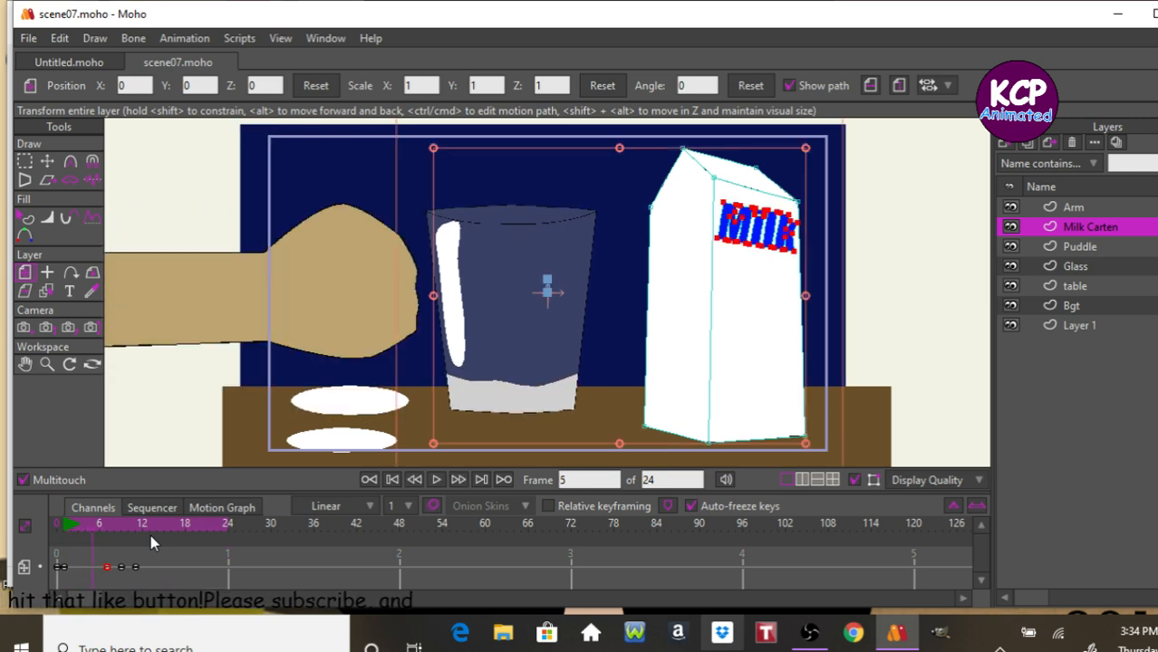
pyautogui.hotkey('ctrl', 'shift', 'r')
pyautogui.press('Escape')
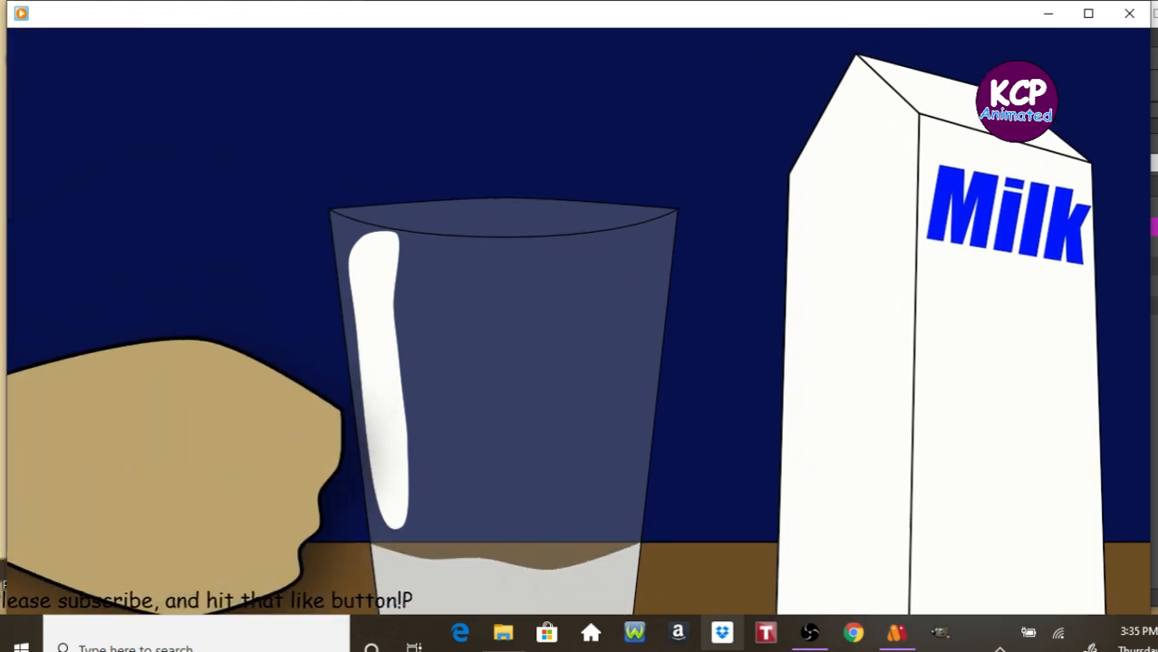
pyautogui.click(1131, 20)
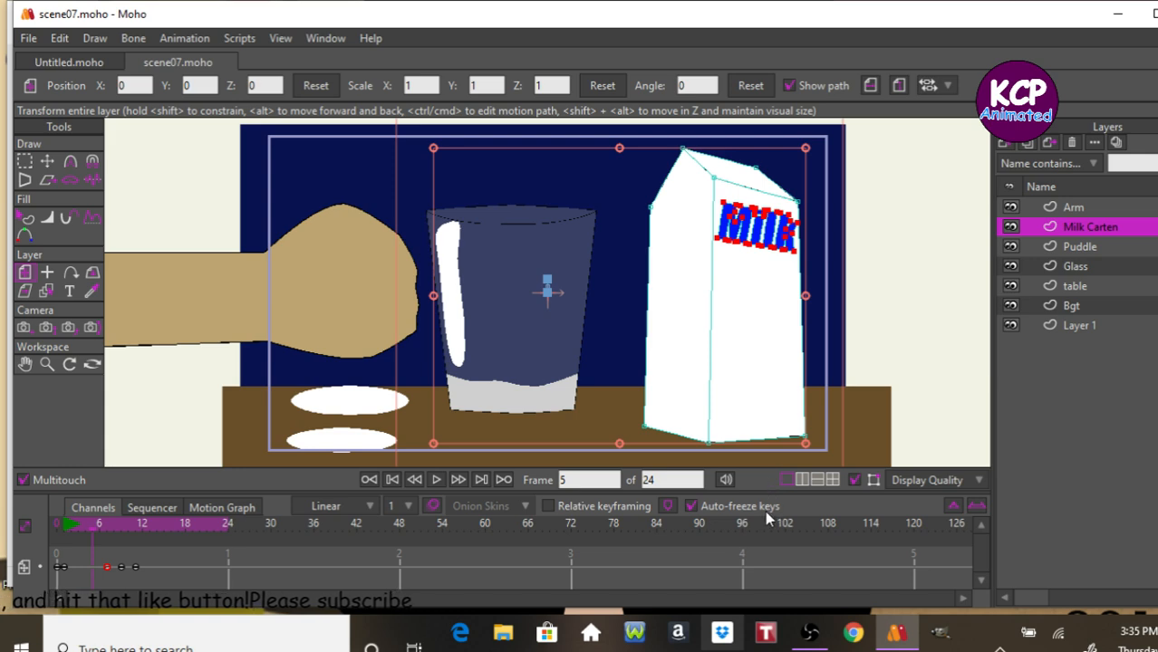
# Switch to Movie Maker and browse the Add Videos and Photos dialog to the Cookie girl folder.
pyautogui.moveTo(722, 632)
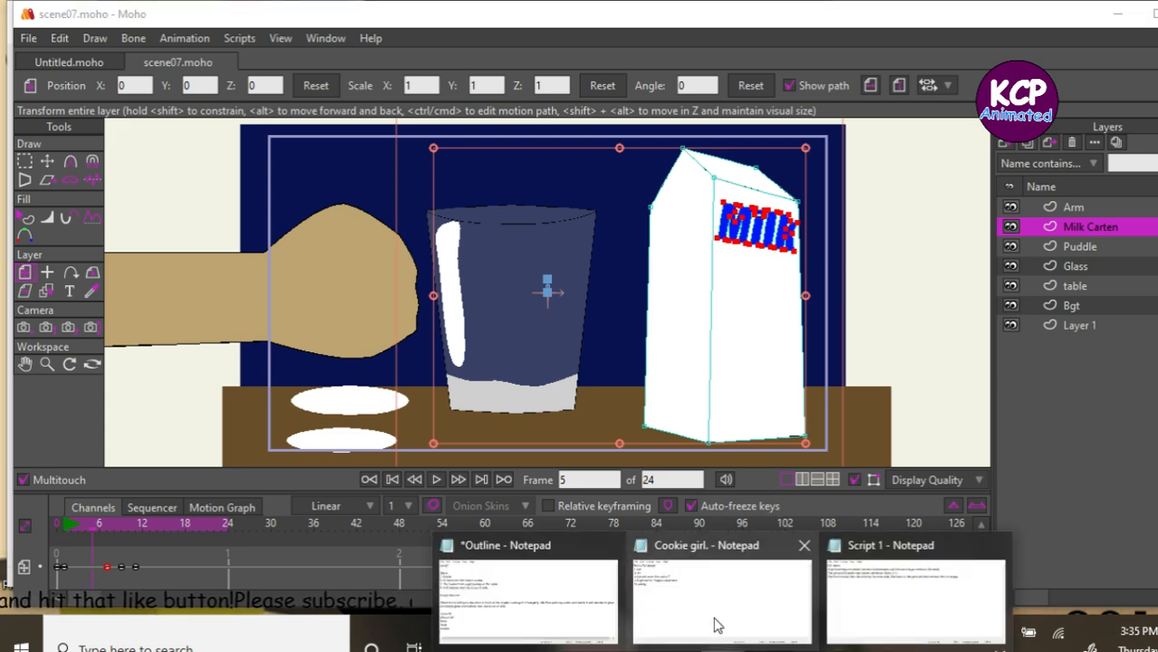
pyautogui.moveTo(884, 593)
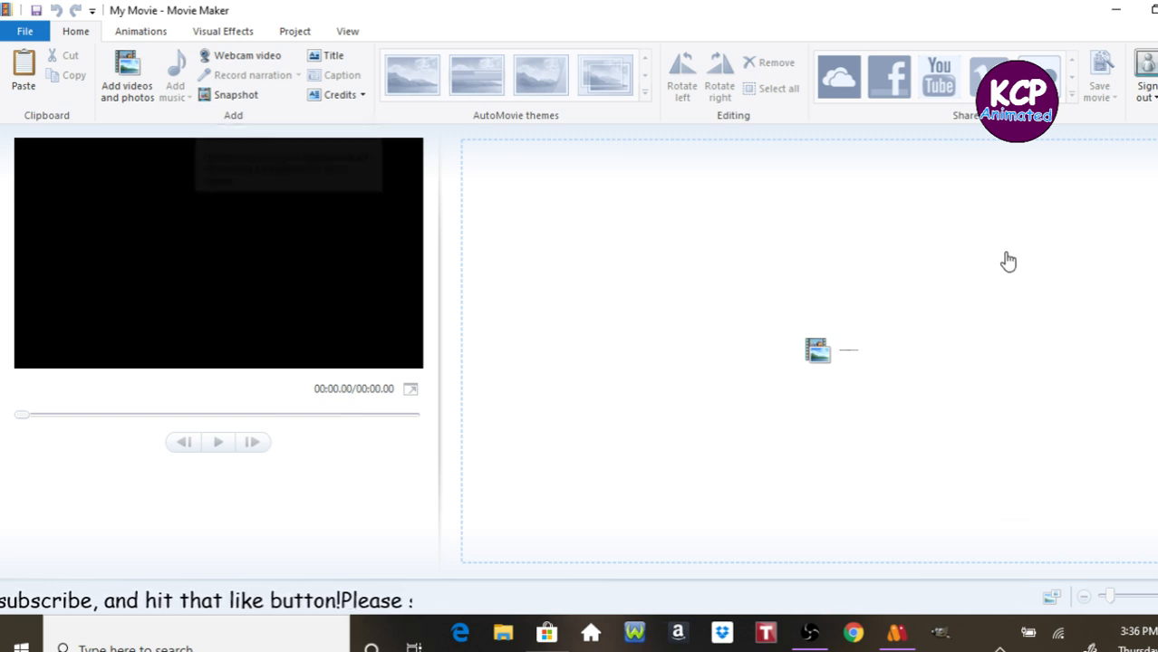
pyautogui.click(139, 83)
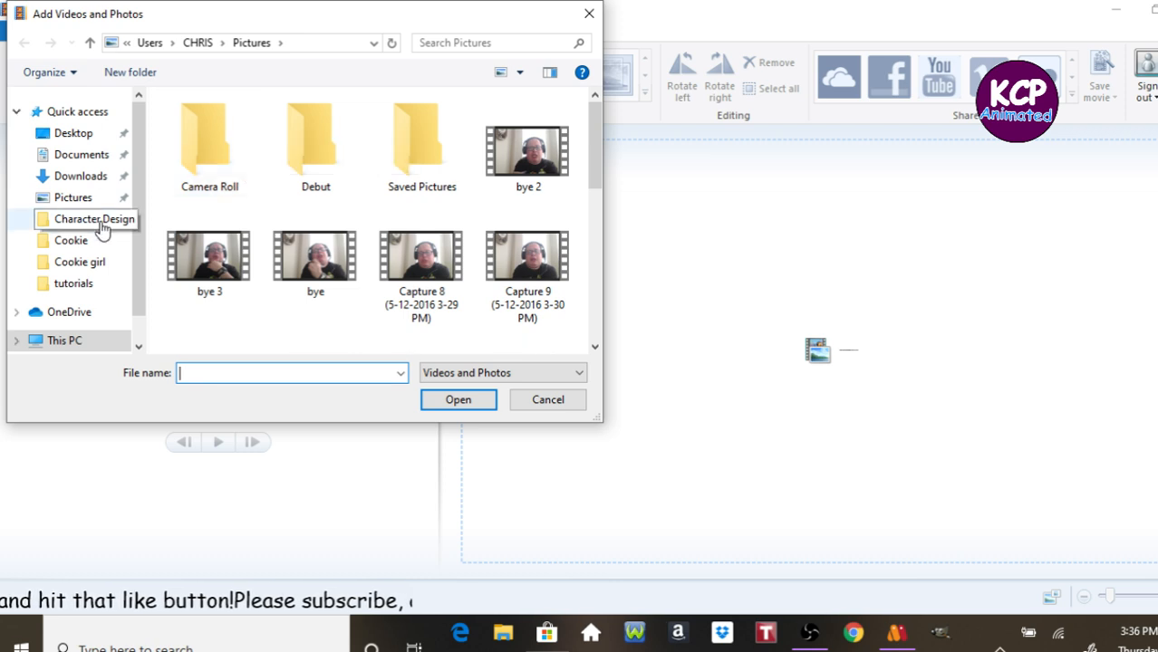
pyautogui.click(97, 265)
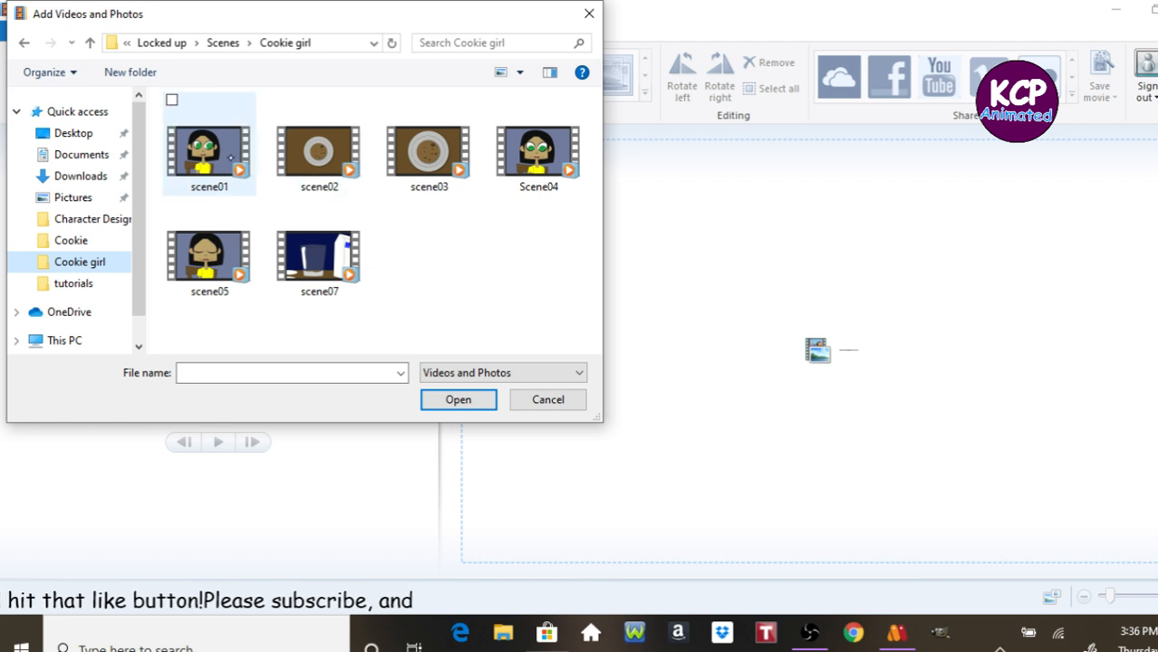
# Select the scene03, Scene04 and scene05 clips in the Cookie girl folder.
pyautogui.click(181, 106)
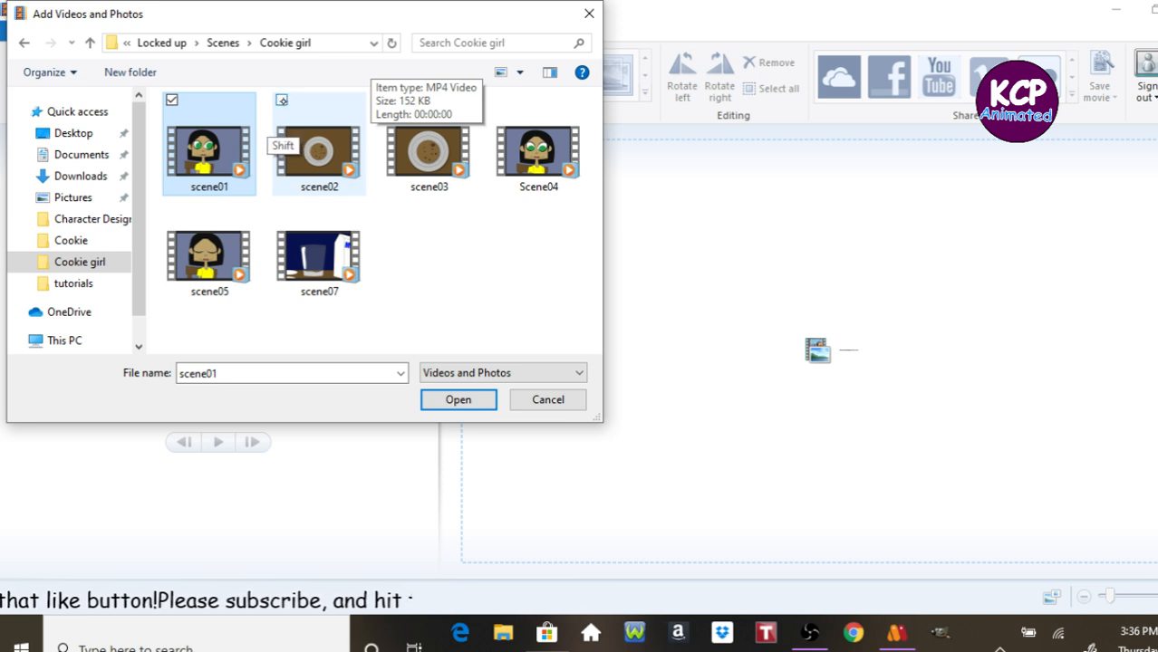
pyautogui.click(283, 101)
pyautogui.click(419, 114)
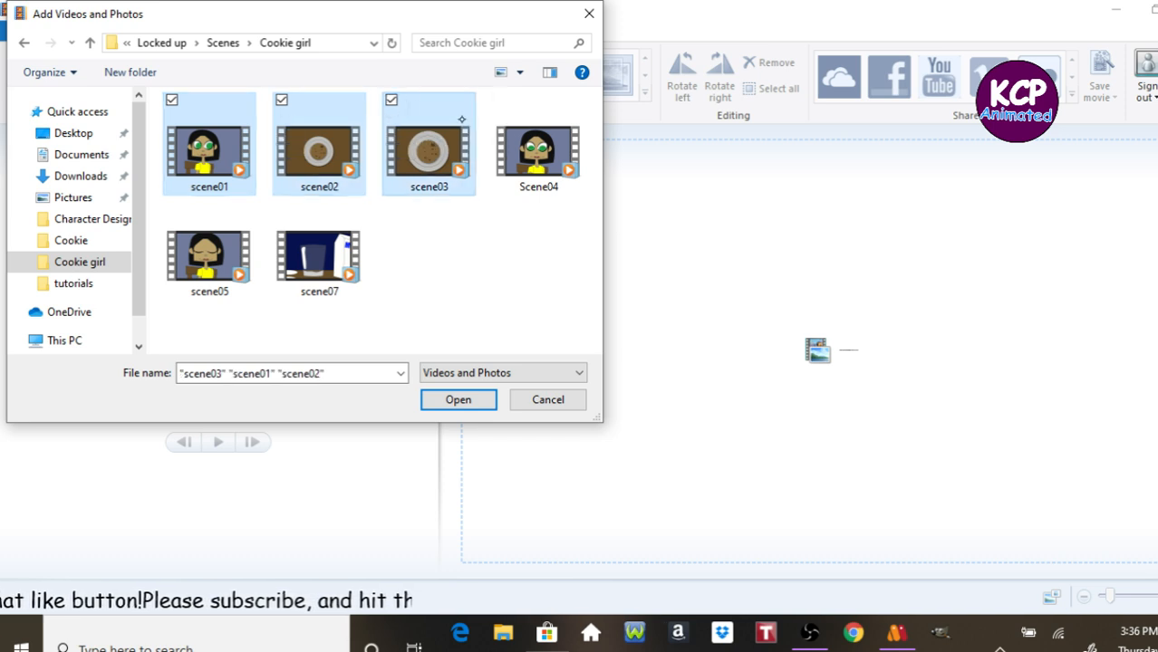
pyautogui.keyDown('shift'); pyautogui.click(503, 109); pyautogui.keyUp('shift')
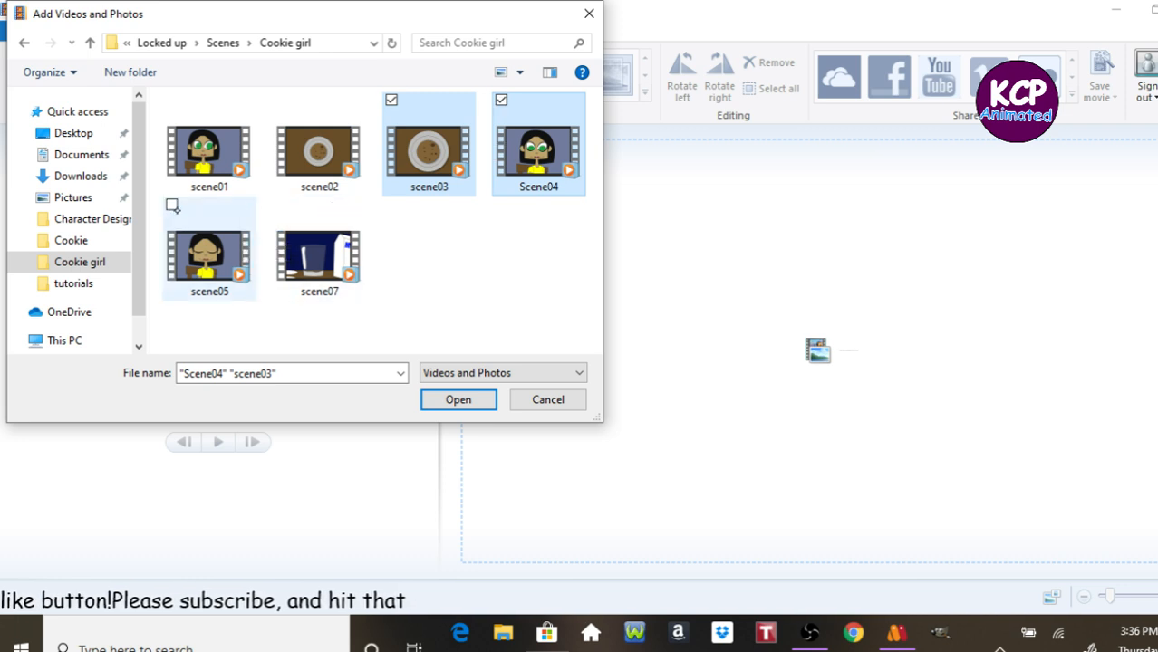
pyautogui.click(173, 206)
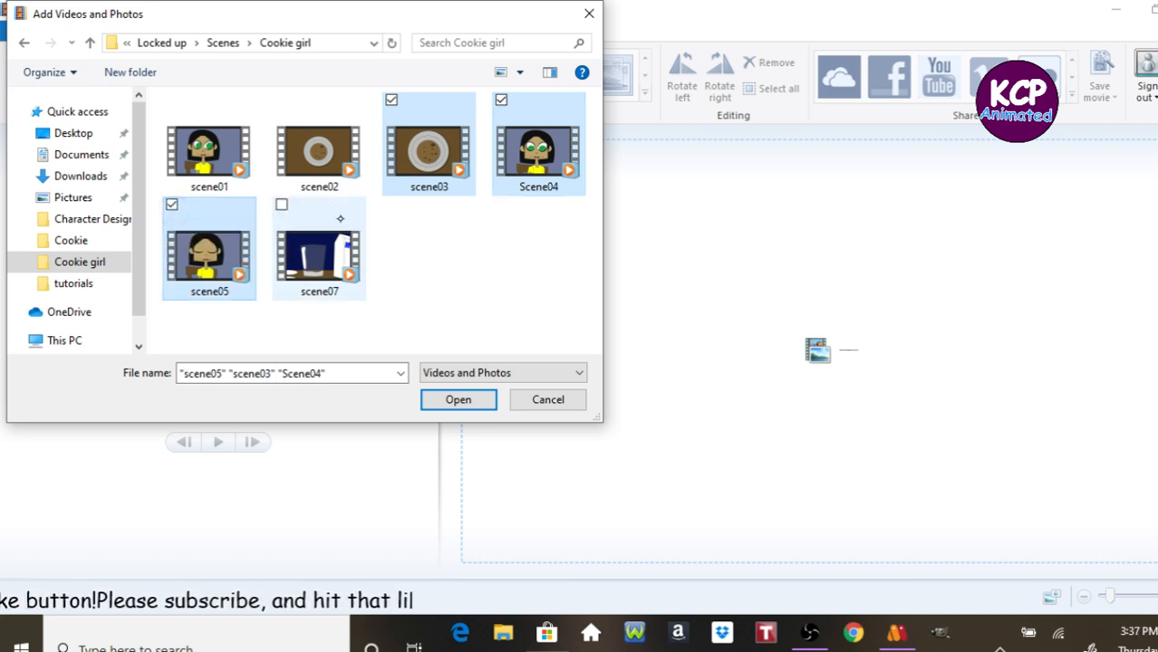
pyautogui.press('shift')
pyautogui.press('shift')
pyautogui.press('shift')
pyautogui.press('shift')
pyautogui.press('shift')
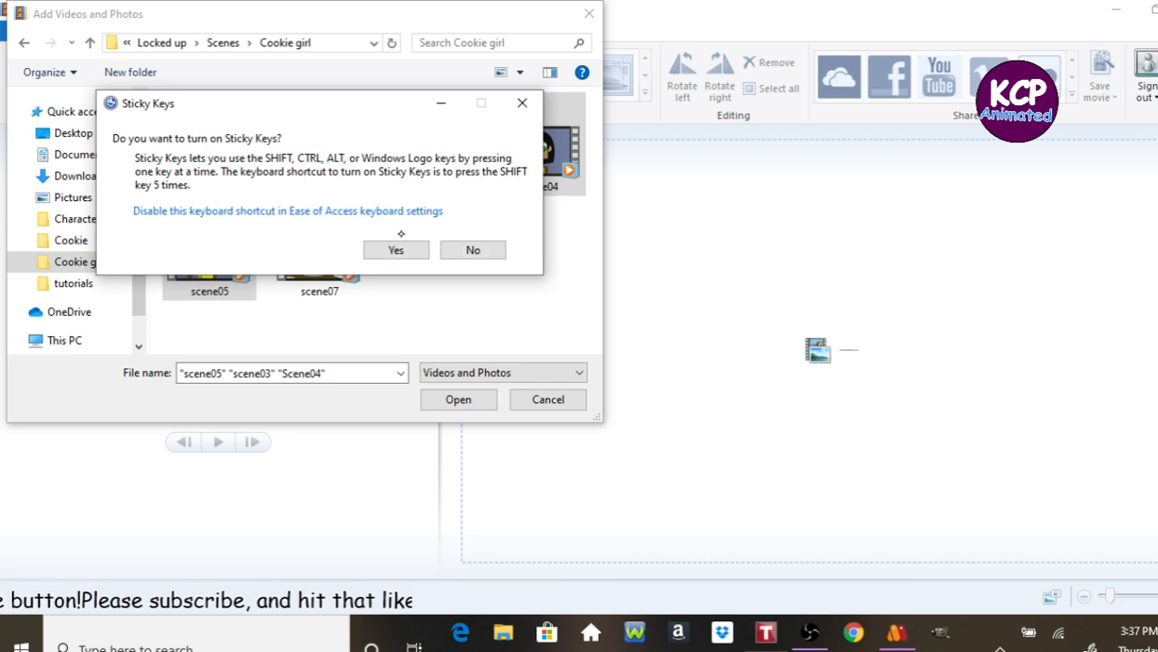
pyautogui.click(462, 250)
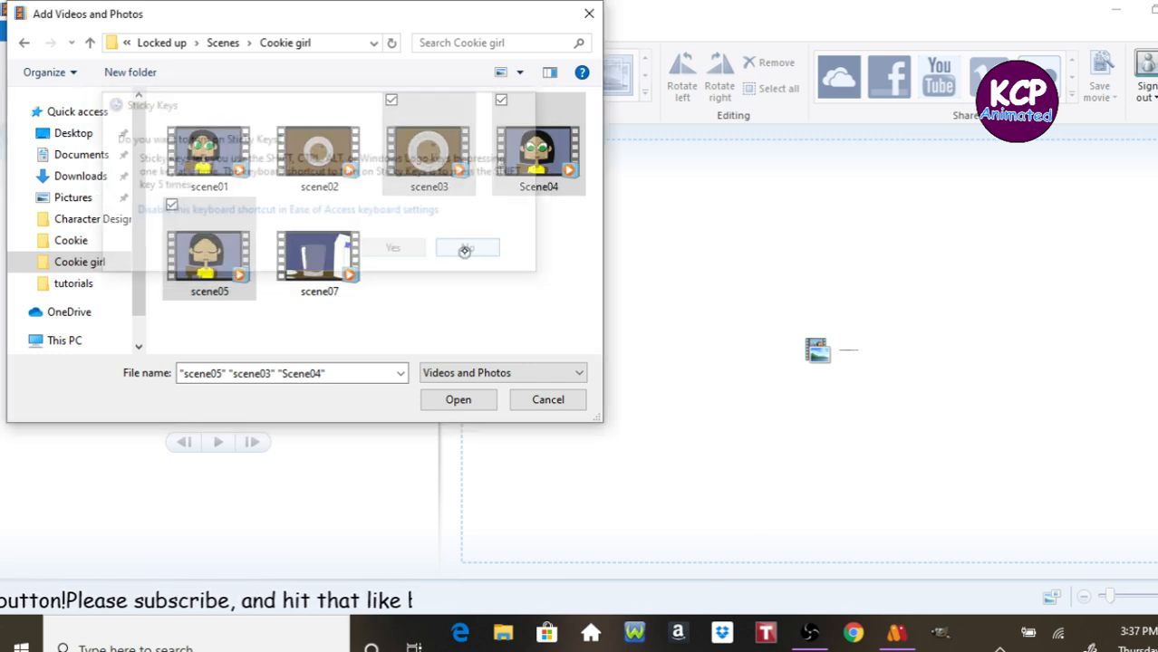
# Add scene01, scene02 and scene07 to the selection and import all six clips into the movie.
pyautogui.click(282, 206)
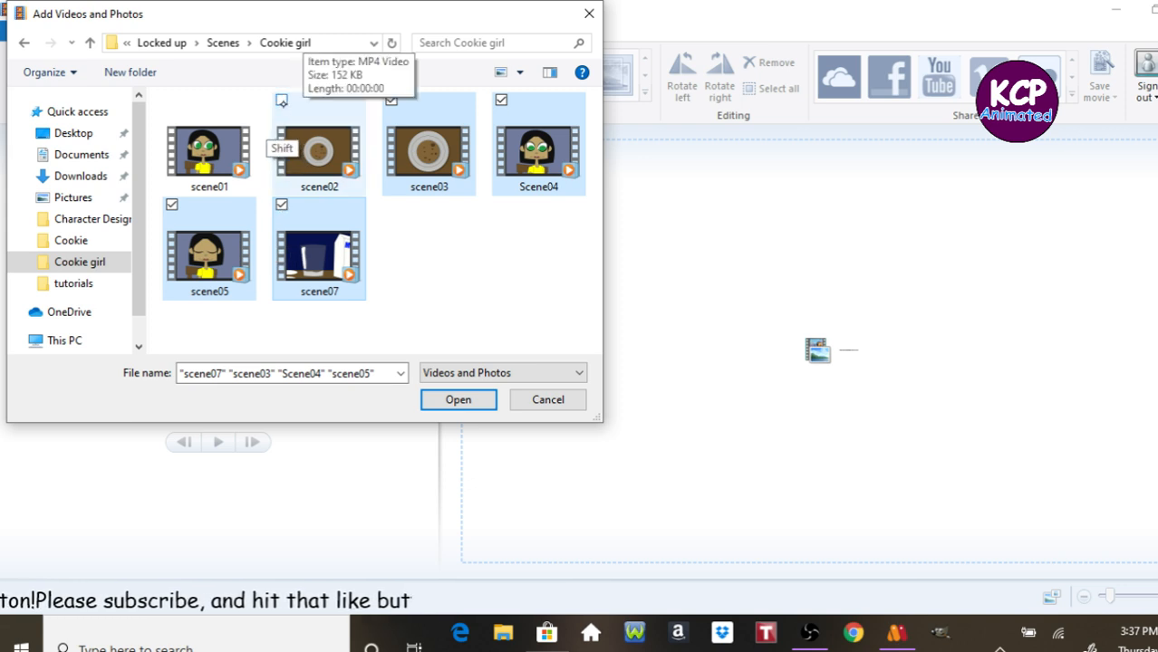
pyautogui.click(282, 99)
pyautogui.click(172, 101)
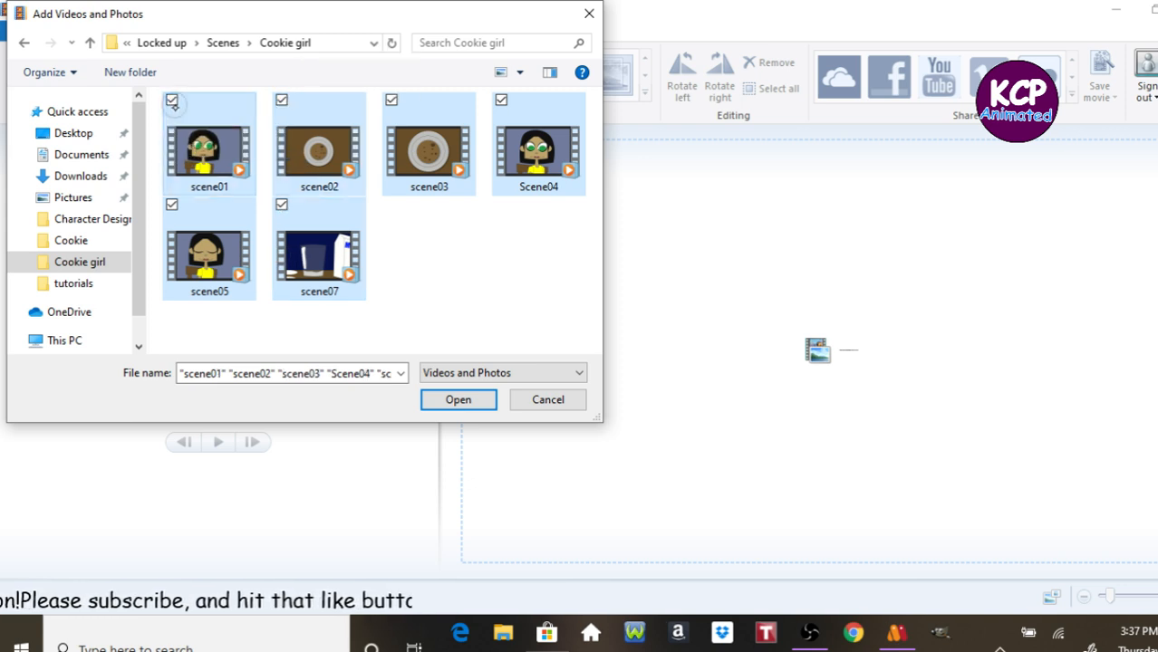
pyautogui.click(459, 400)
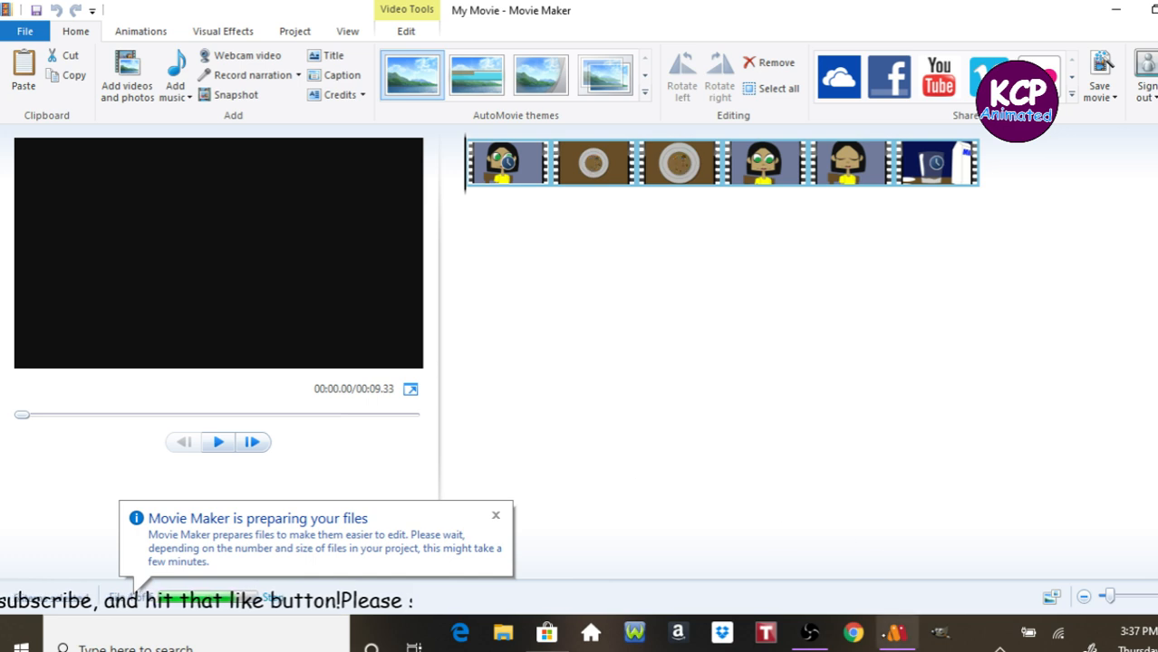
# Switch to Moho and open the recent file scene06.moho.
pyautogui.click(895, 632)
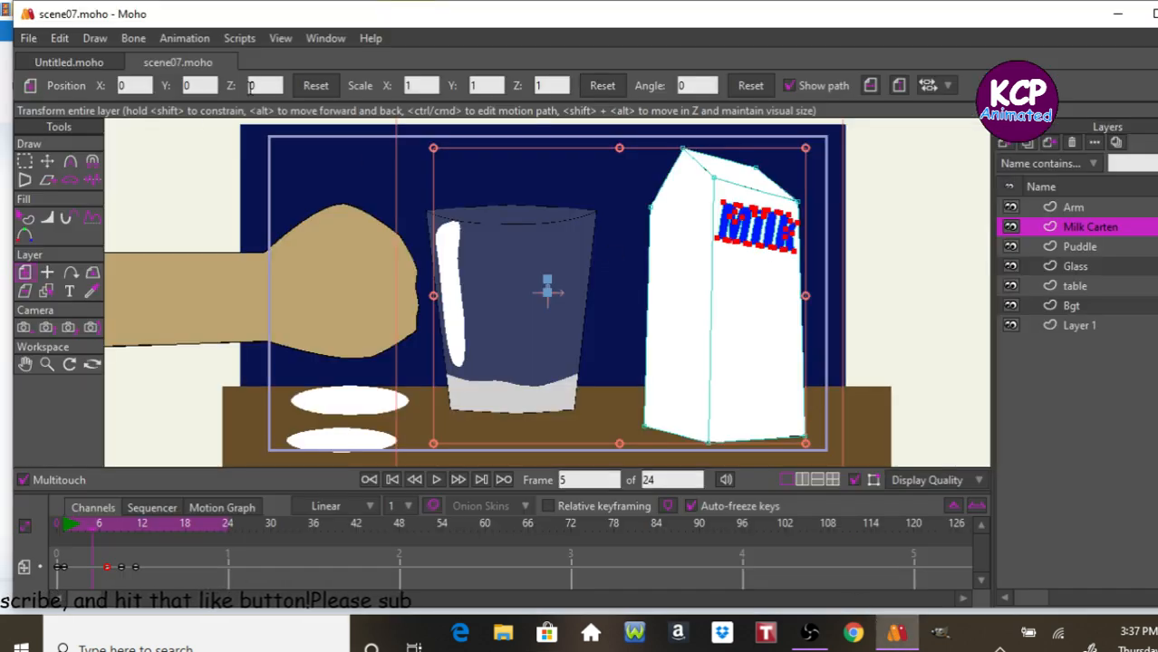
pyautogui.click(31, 40)
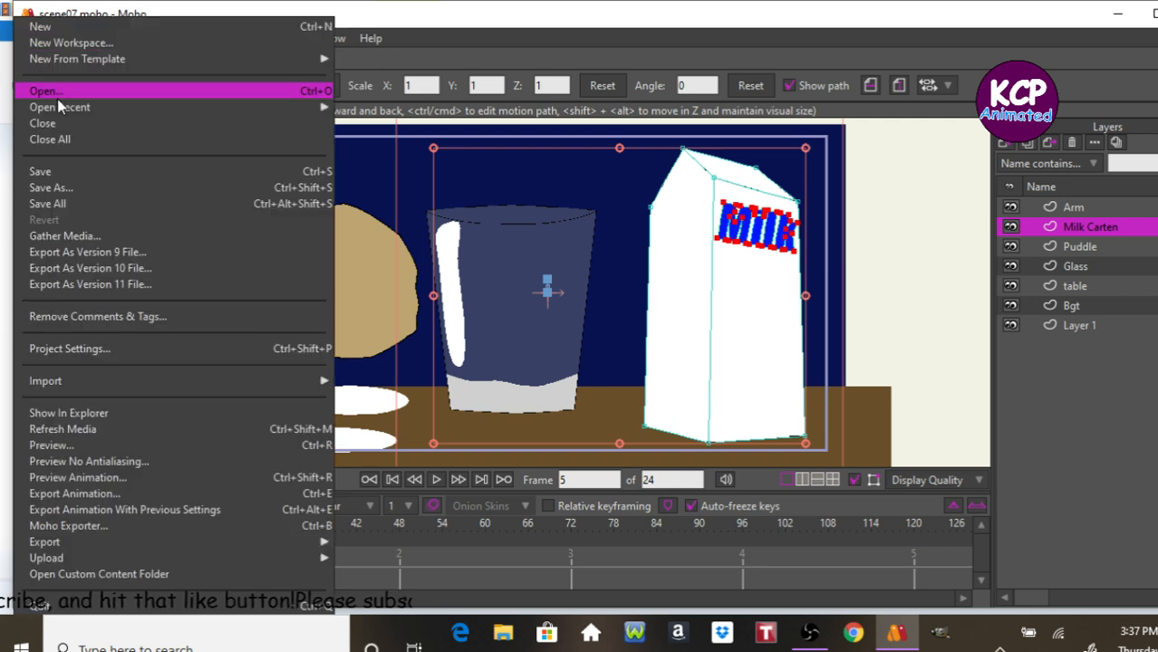
pyautogui.moveTo(80, 108)
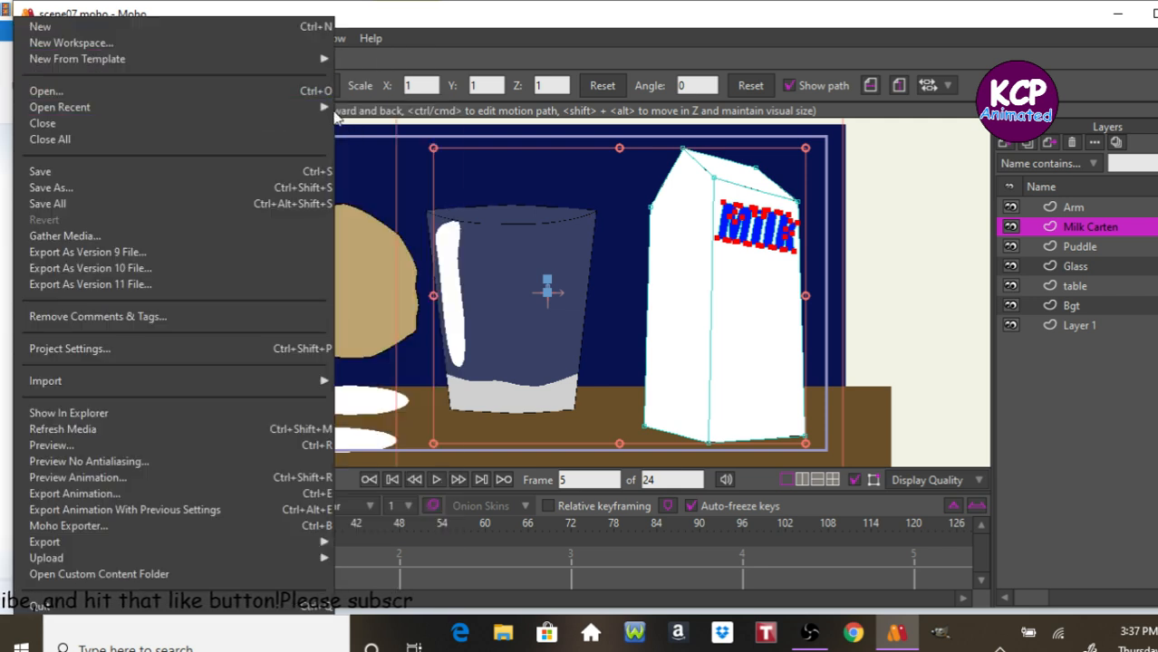
pyautogui.moveTo(321, 108)
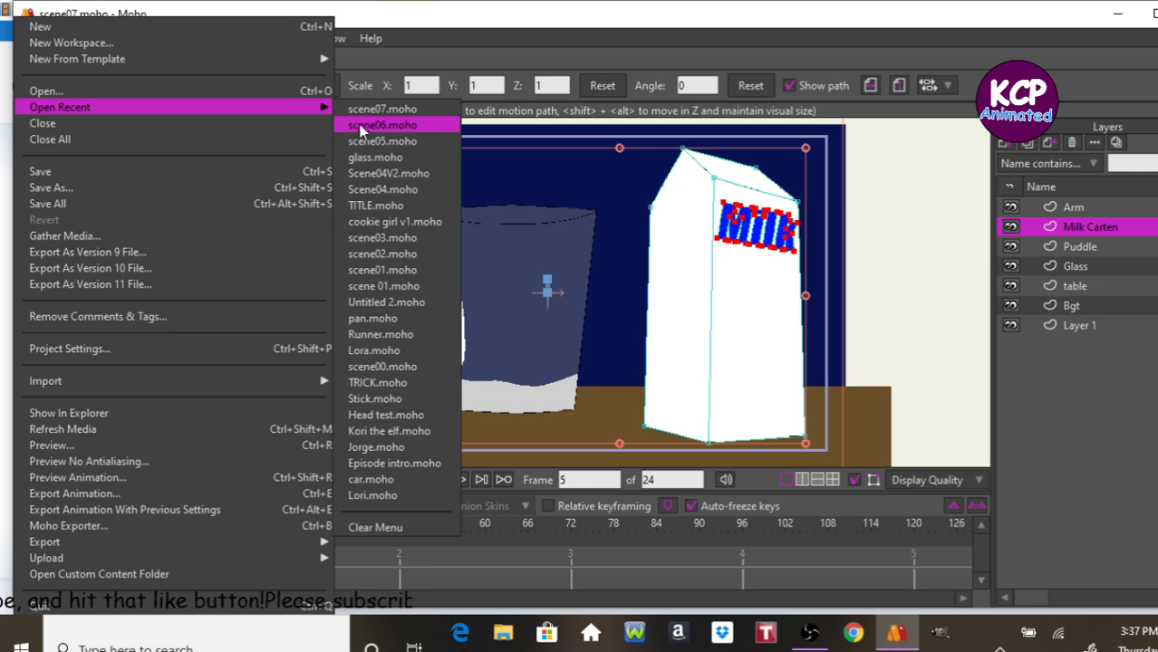
pyautogui.click(362, 128)
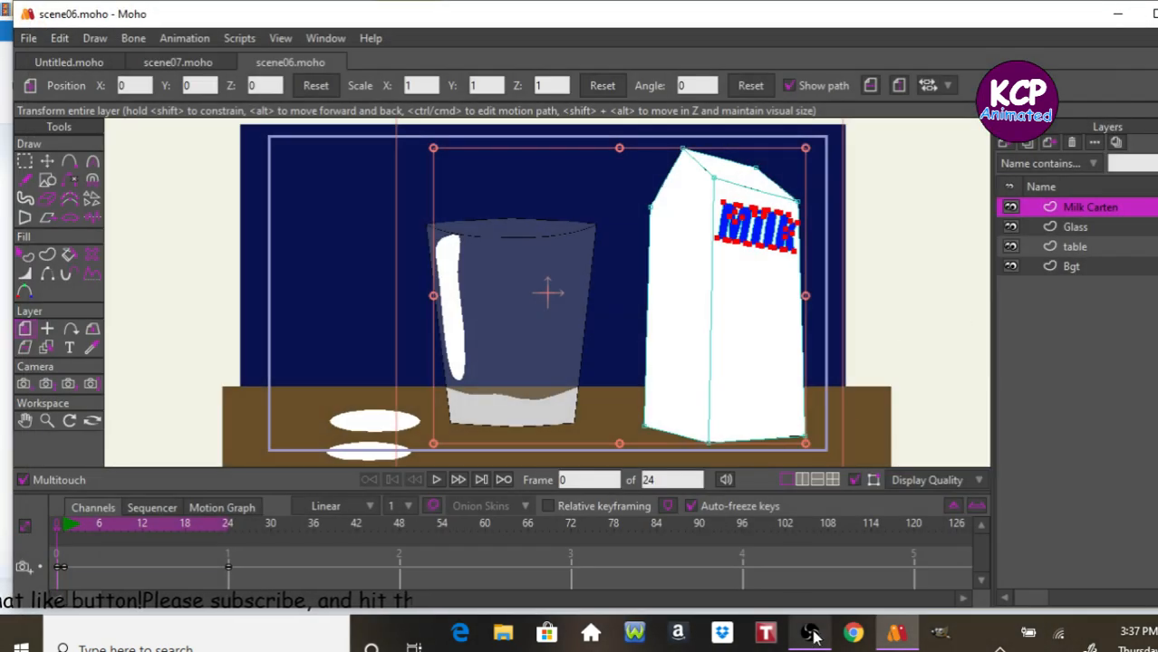
# Switch back to Movie Maker, add the scene06 clip, and move it in front of scene07.
pyautogui.click(590, 634)
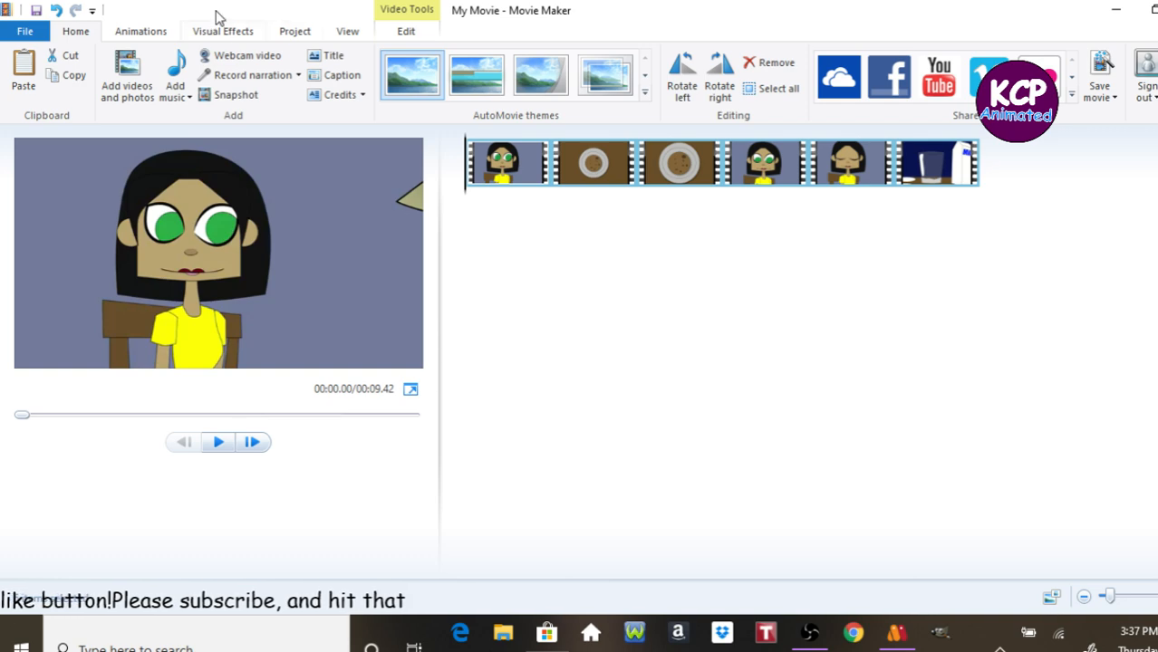
pyautogui.click(127, 82)
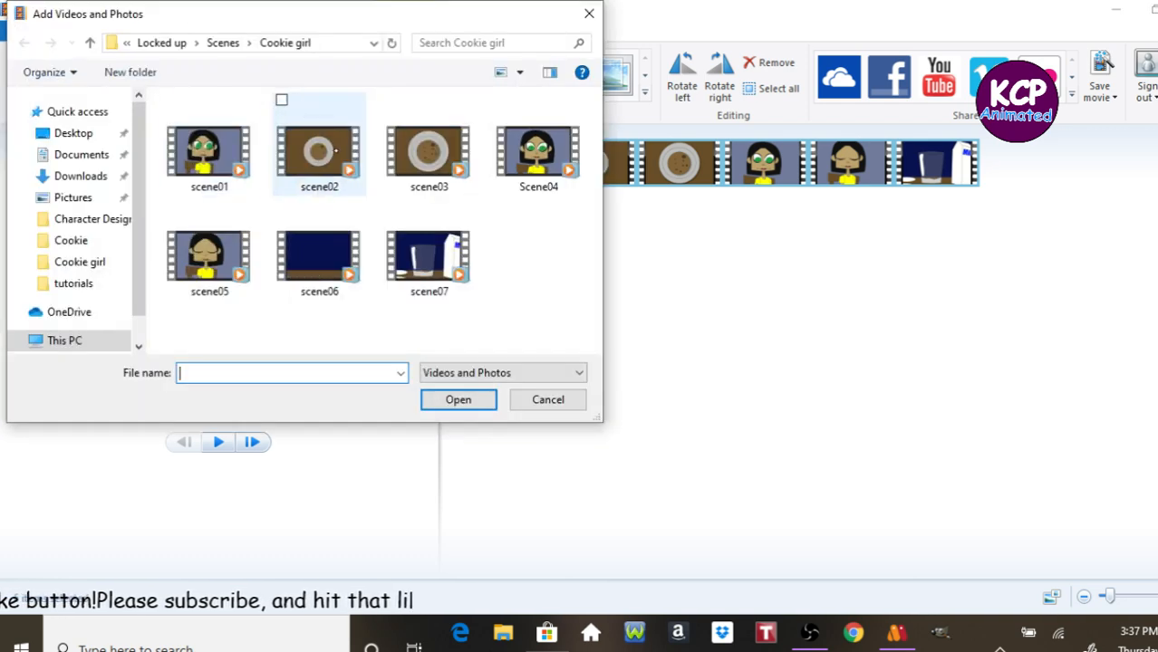
pyautogui.click(326, 258)
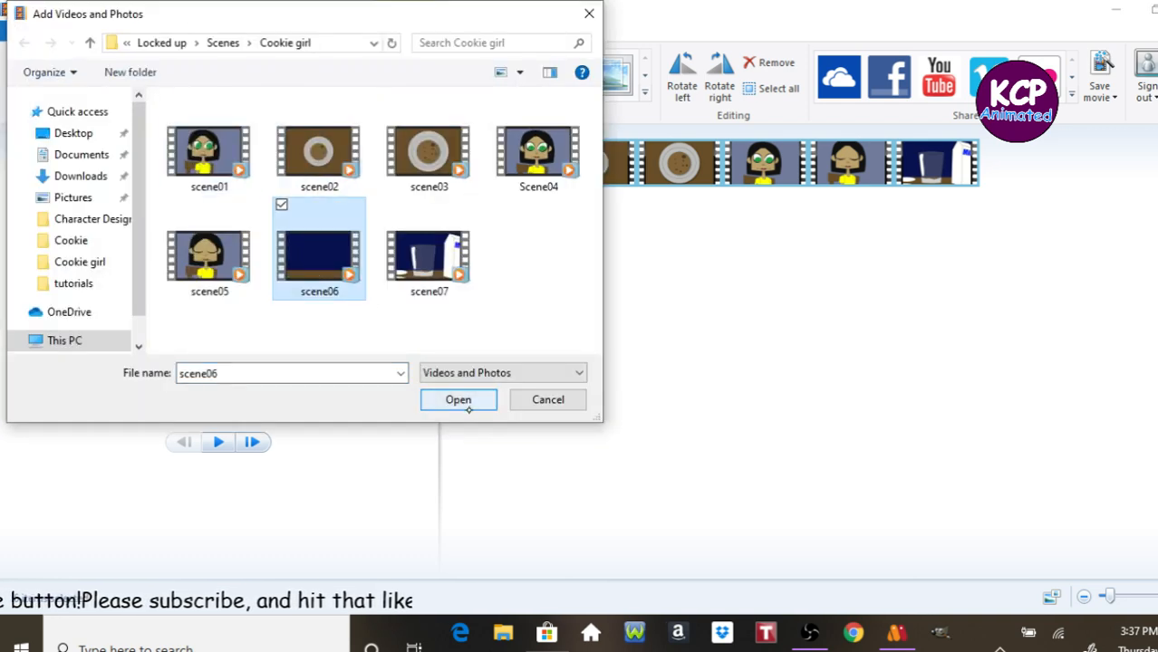
pyautogui.click(457, 399)
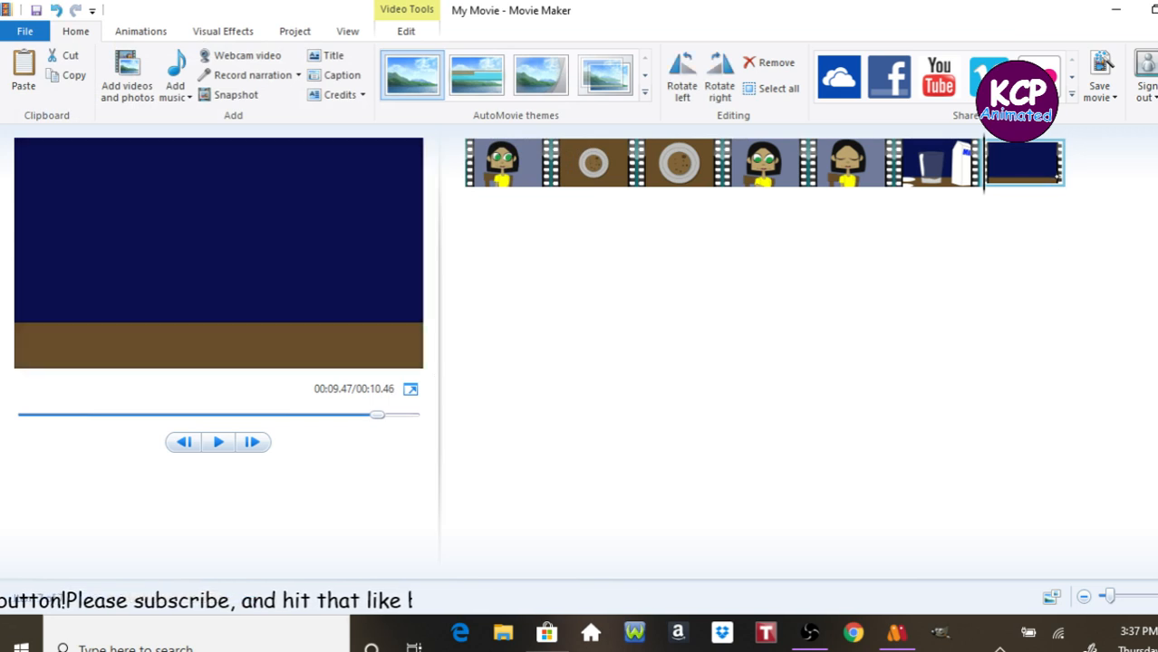
pyautogui.moveTo(1042, 165); pyautogui.dragTo(899, 178)
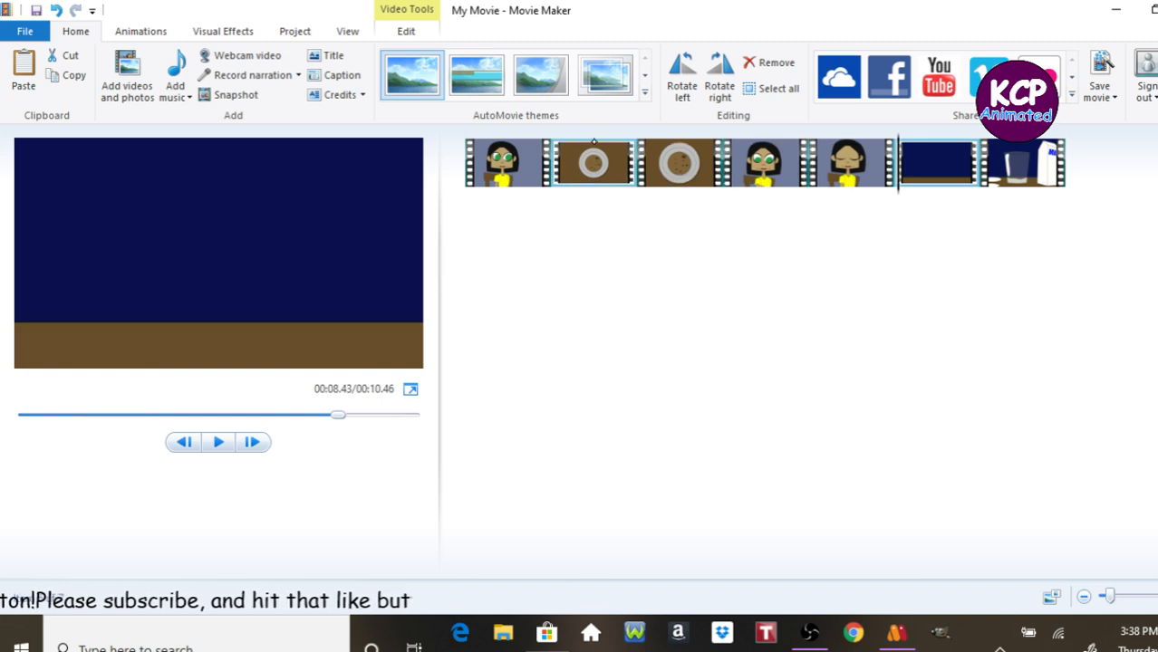
# Play the movie from the first clip and review the cut from scene05 into scene06.
pyautogui.click(525, 147)
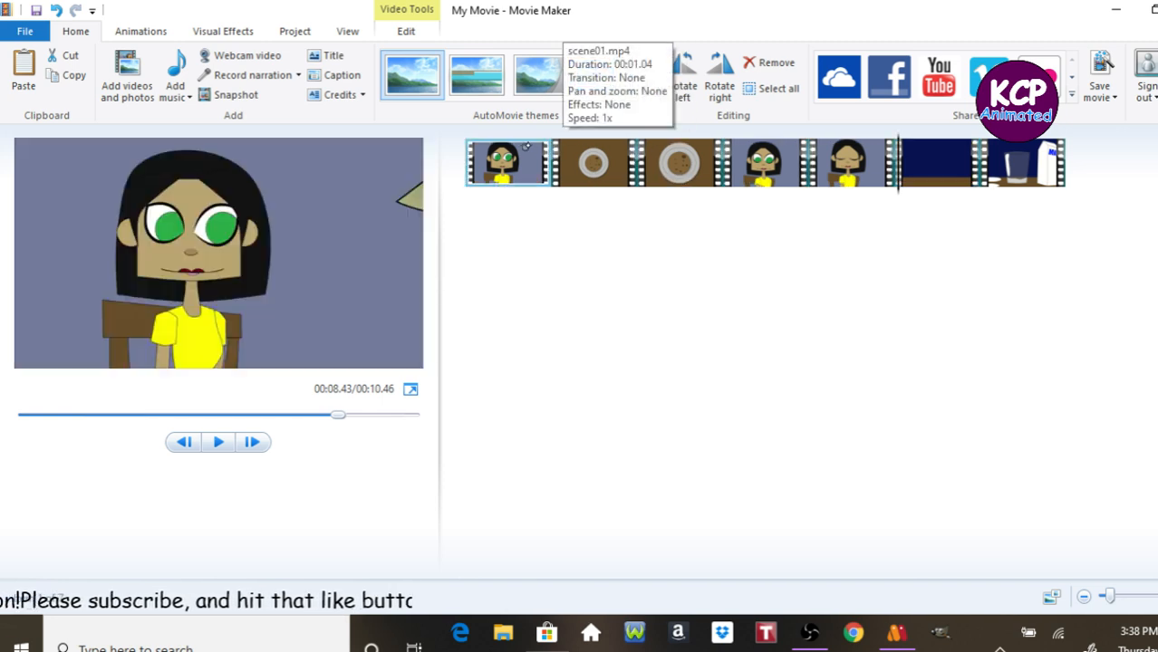
pyautogui.press('space')
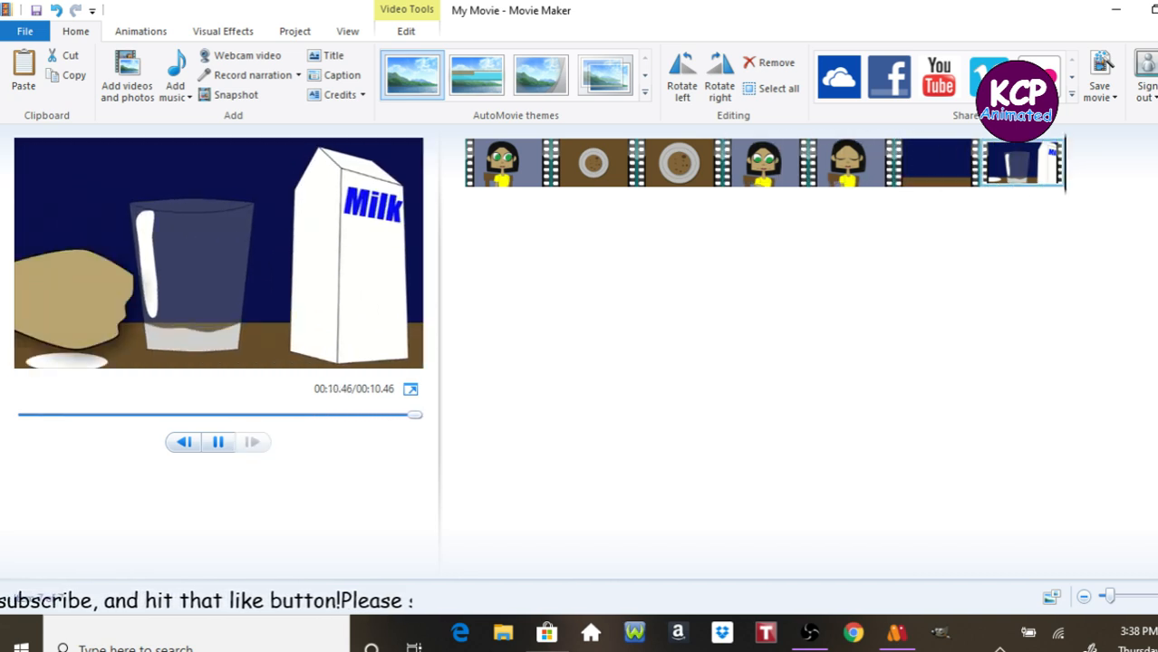
pyautogui.press('space')
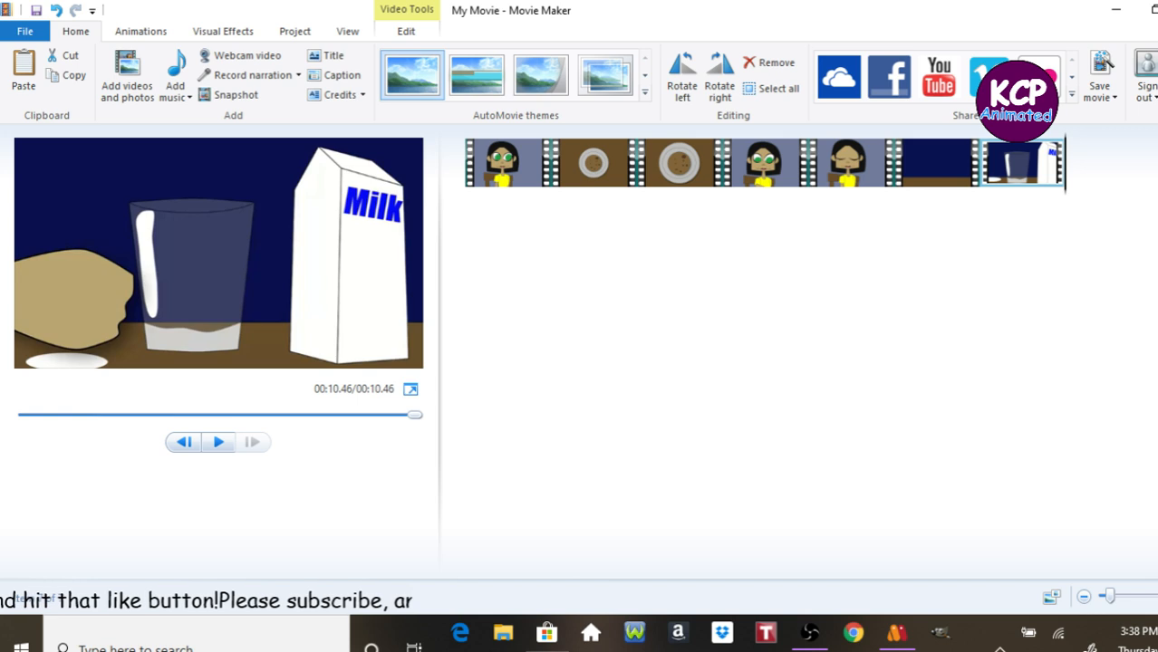
pyautogui.press('space')
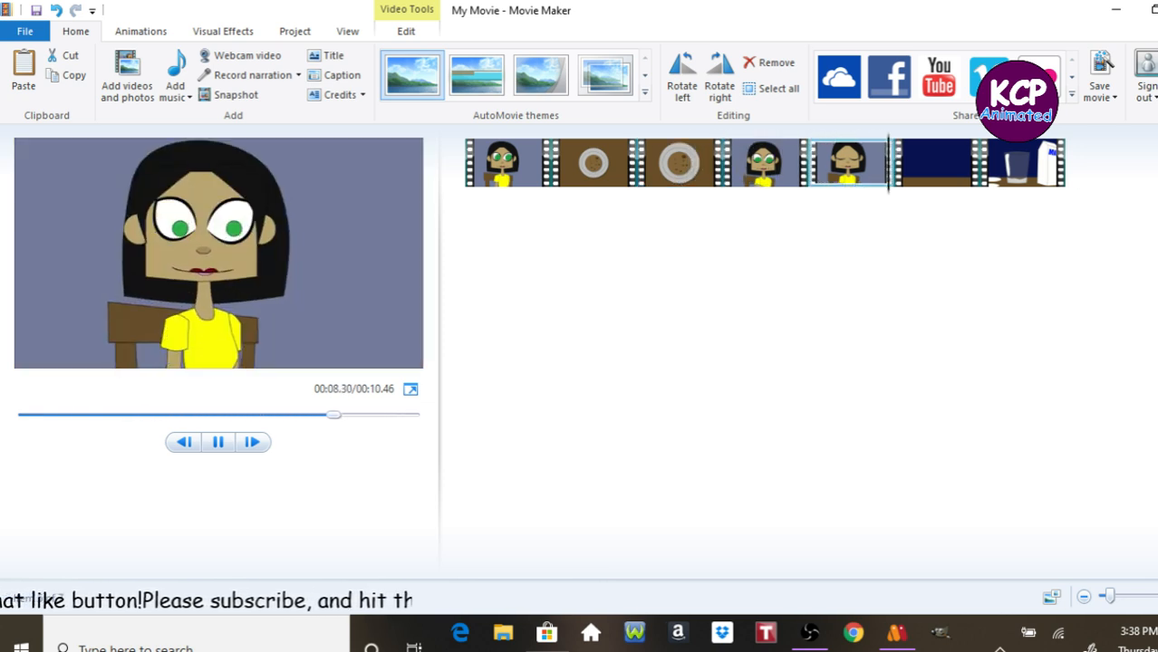
pyautogui.press('space')
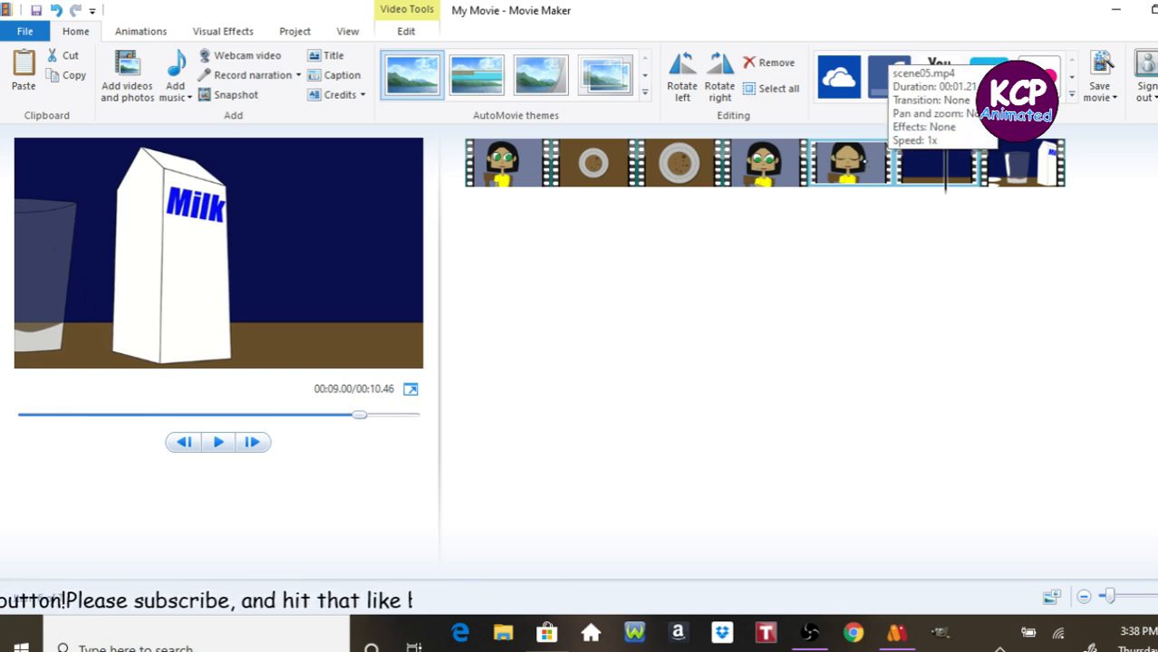
pyautogui.click(862, 161)
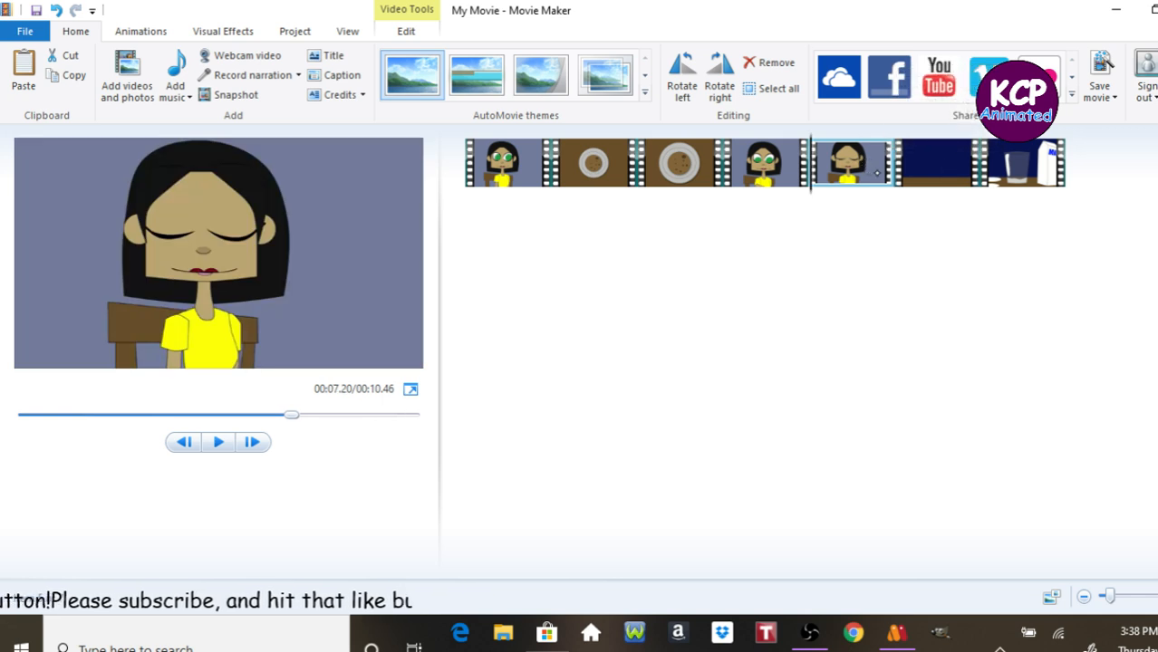
pyautogui.press('space')
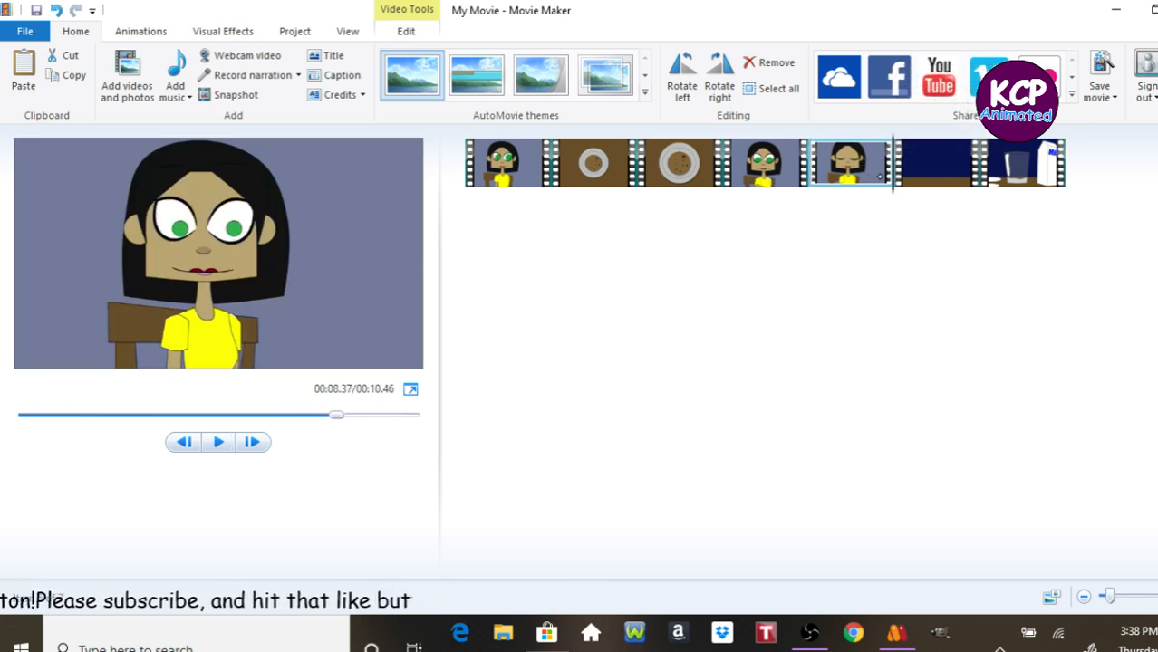
pyautogui.press('space')
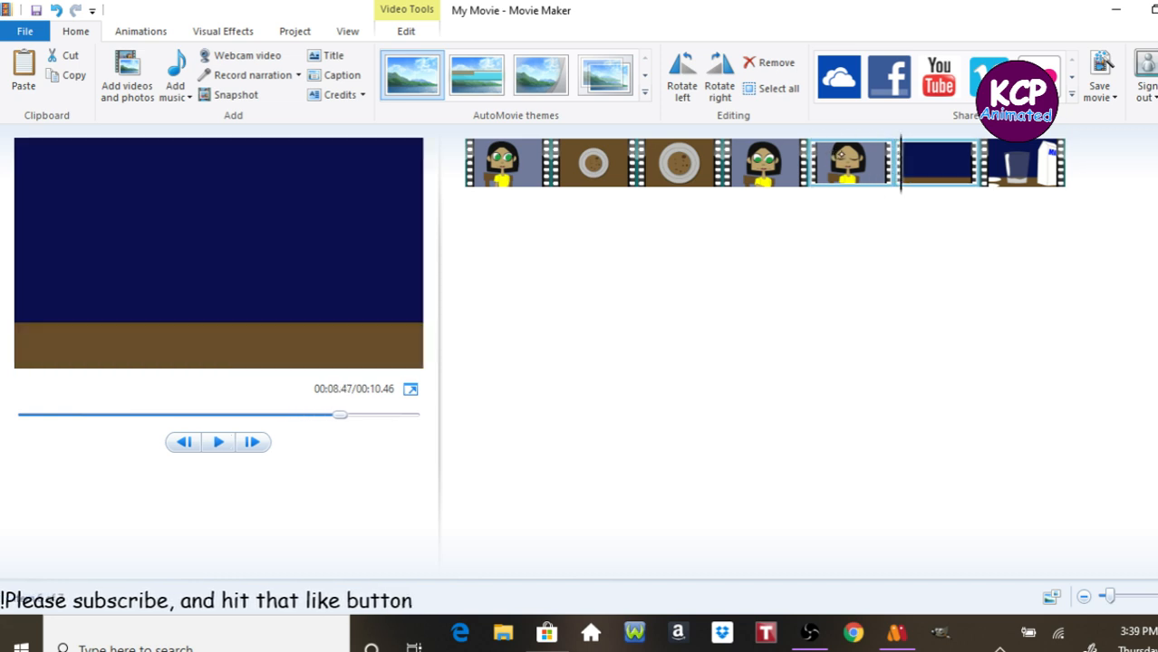
pyautogui.click(840, 156)
pyautogui.press('Right')
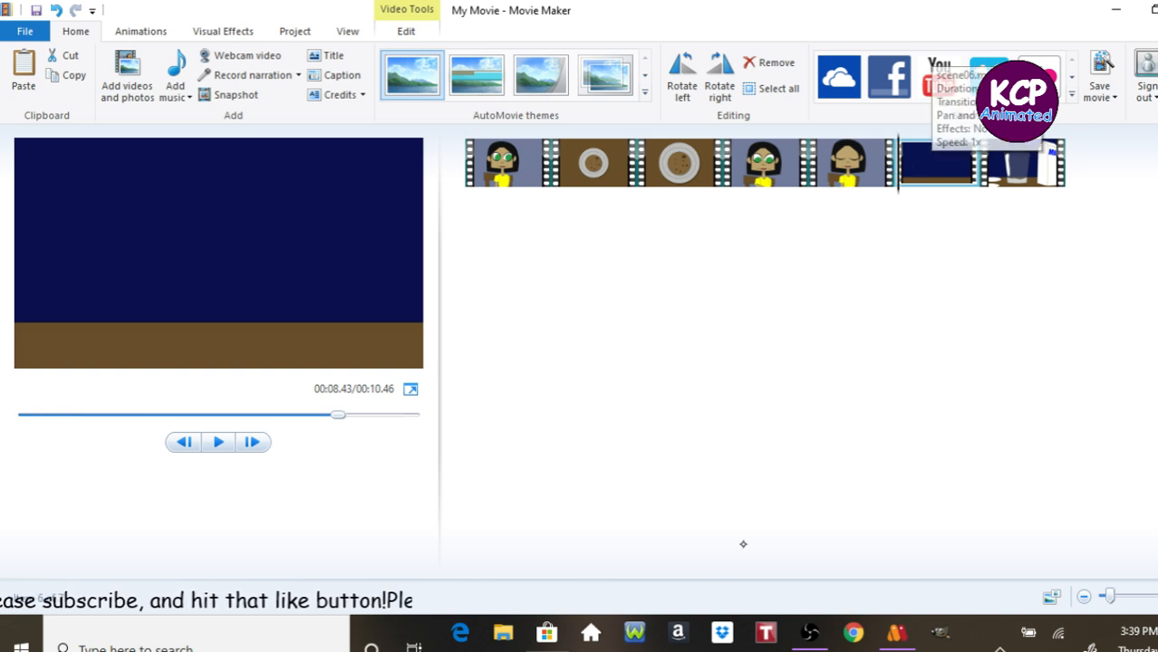
pyautogui.click(862, 174)
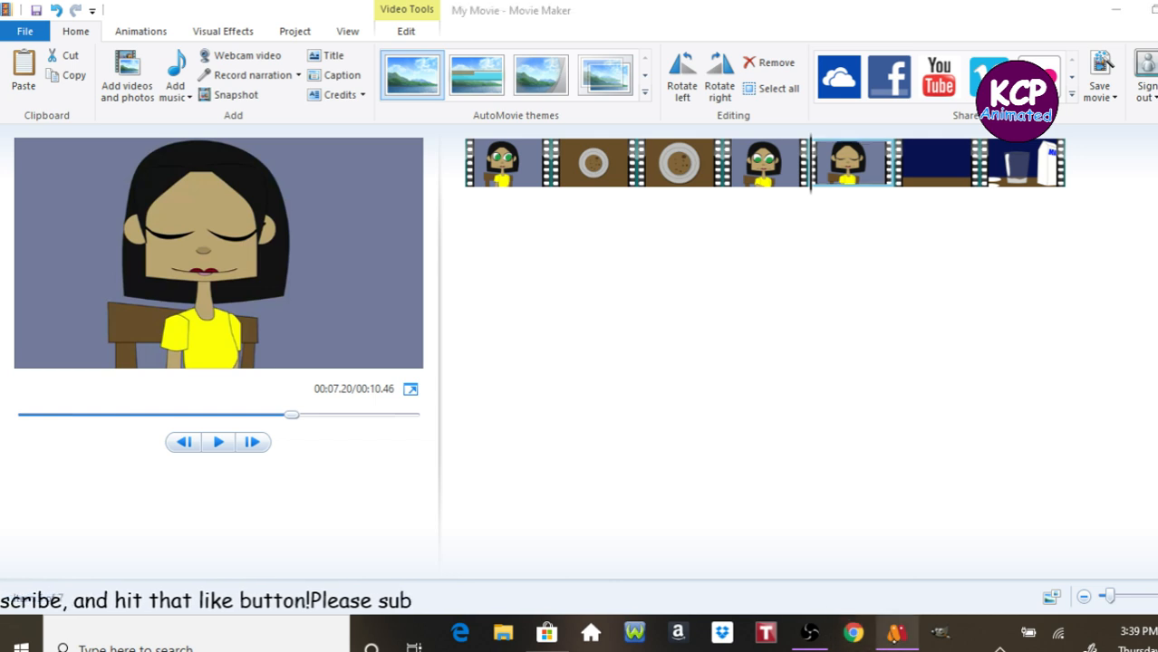
# Switch to Moho and return to the scene07 document.
pyautogui.click(896, 632)
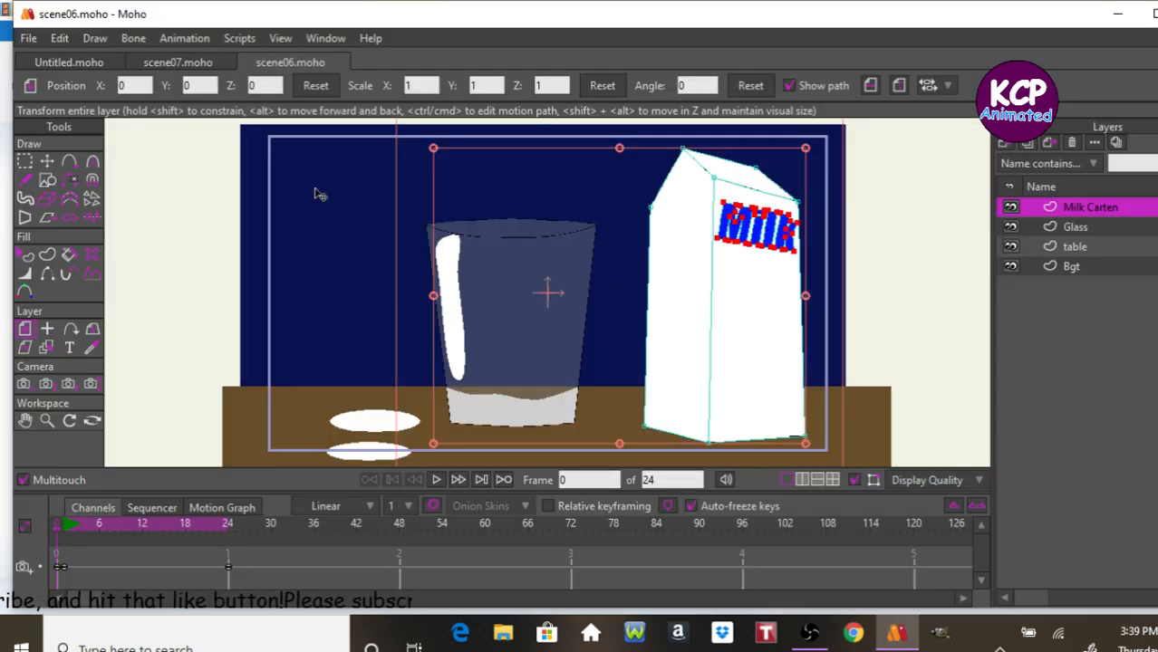
pyautogui.click(248, 63)
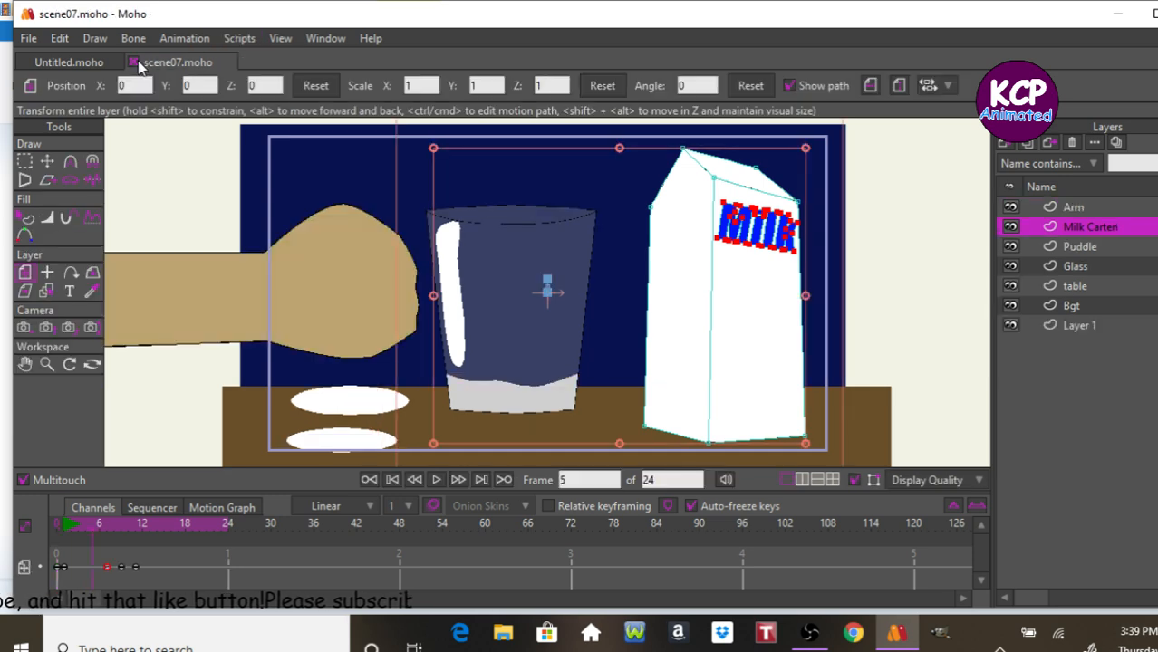
pyautogui.click(133, 63)
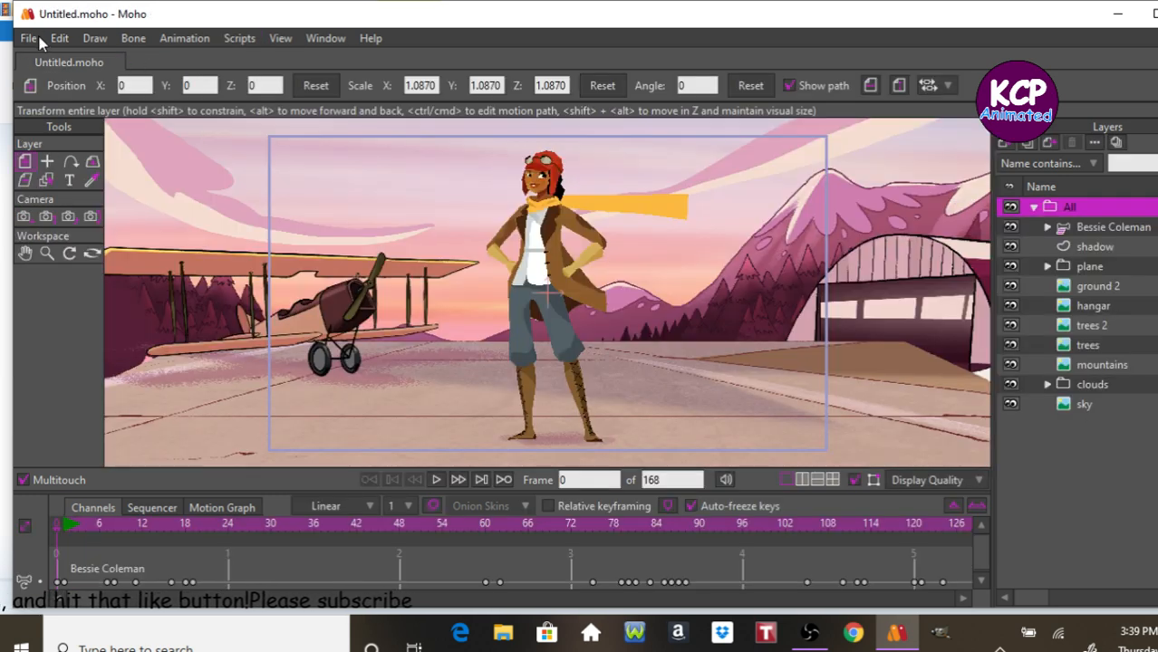
pyautogui.click(30, 38)
pyautogui.click(44, 47)
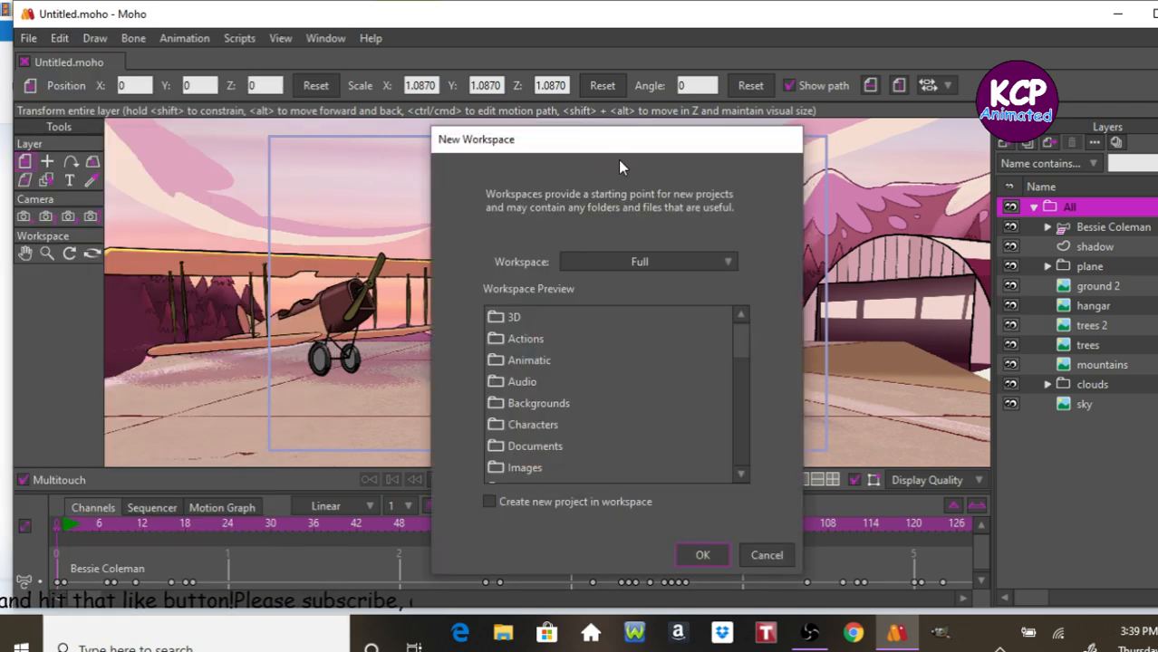
pyautogui.click(777, 559)
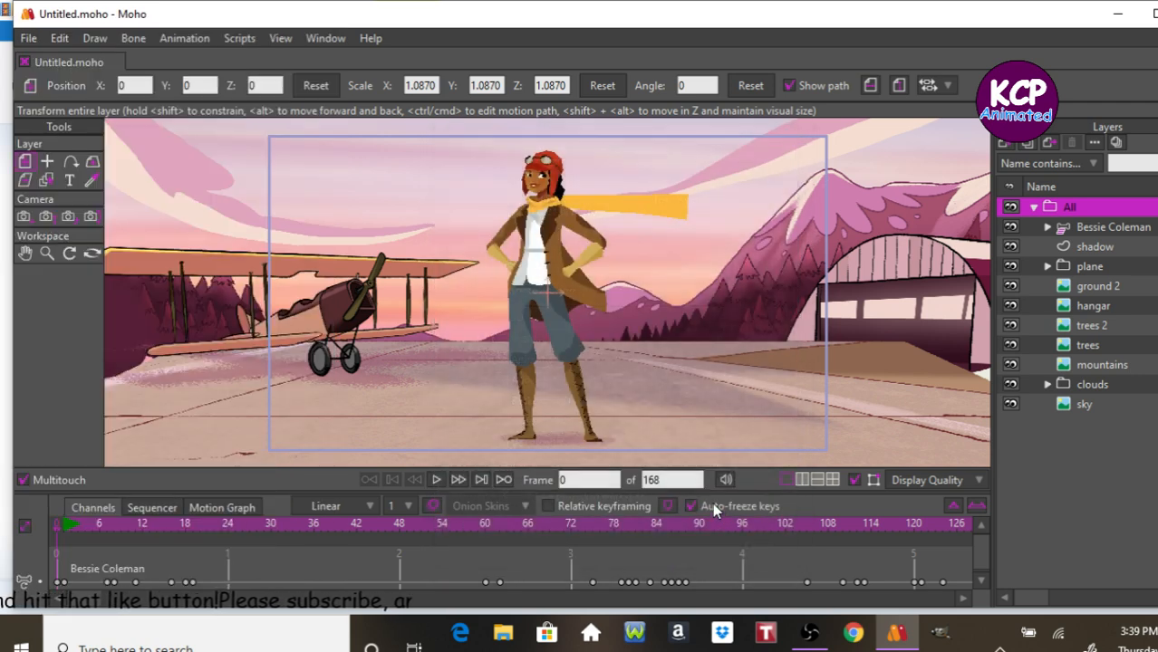
# Open the recent file scene05.moho.
pyautogui.click(29, 40)
pyautogui.moveTo(120, 107)
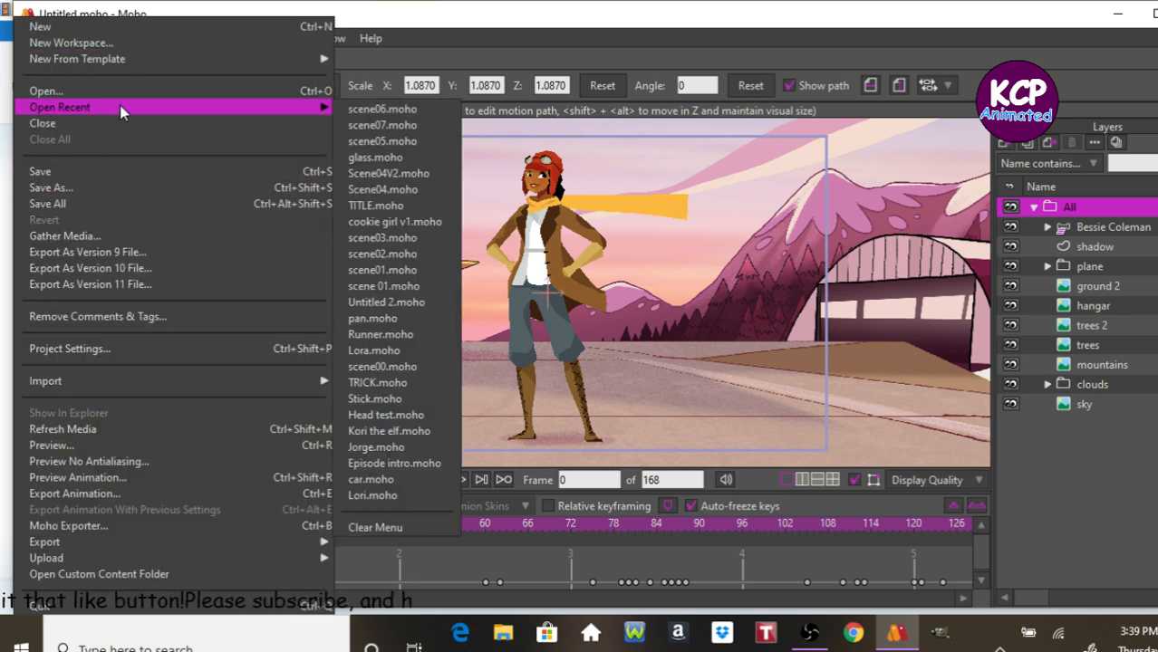
pyautogui.click(398, 140)
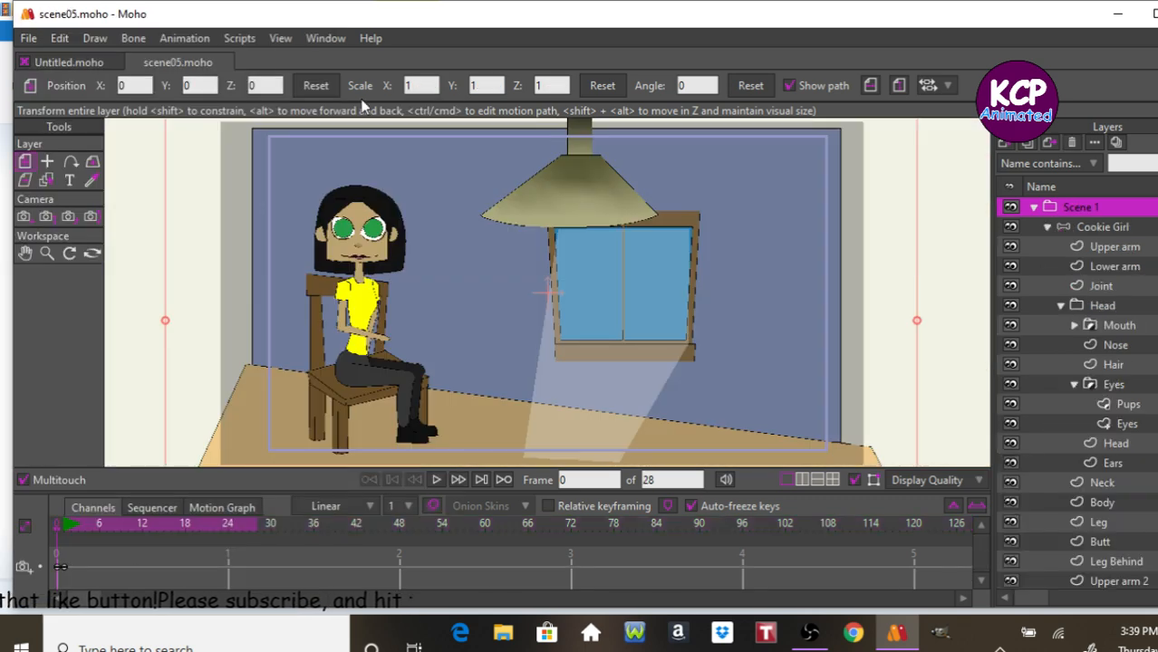
# Step through scene05 frame by frame and scrub back to the last frame to review the animation.
pyautogui.press('Right')
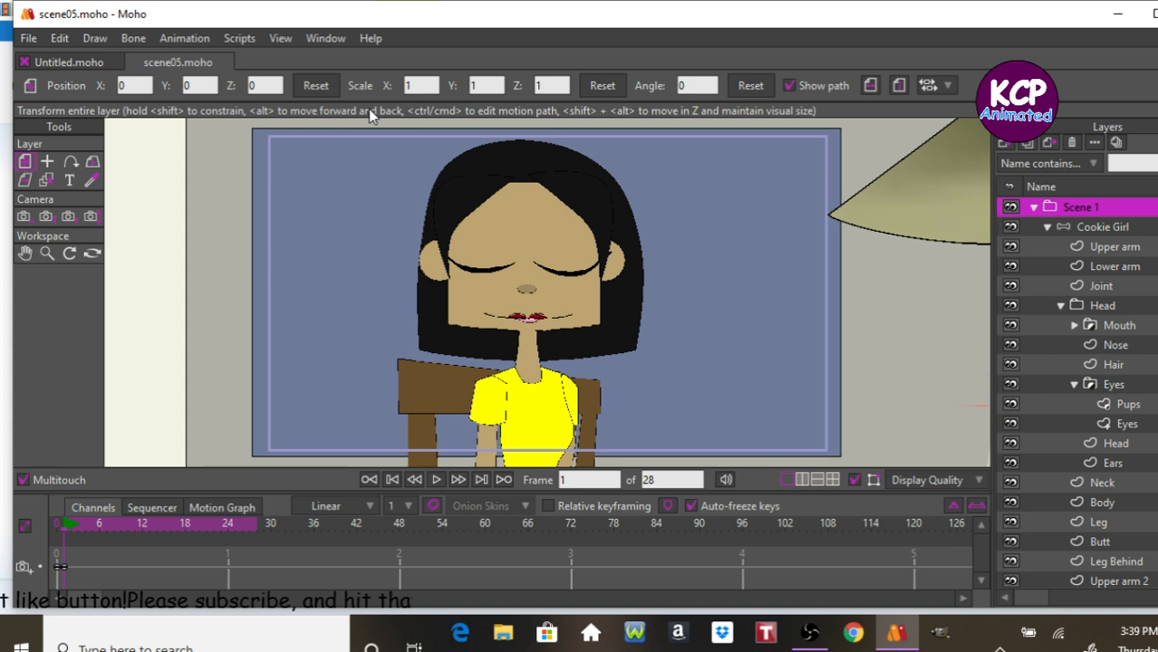
pyautogui.press('Right')
pyautogui.press('Right')
pyautogui.press('Right')
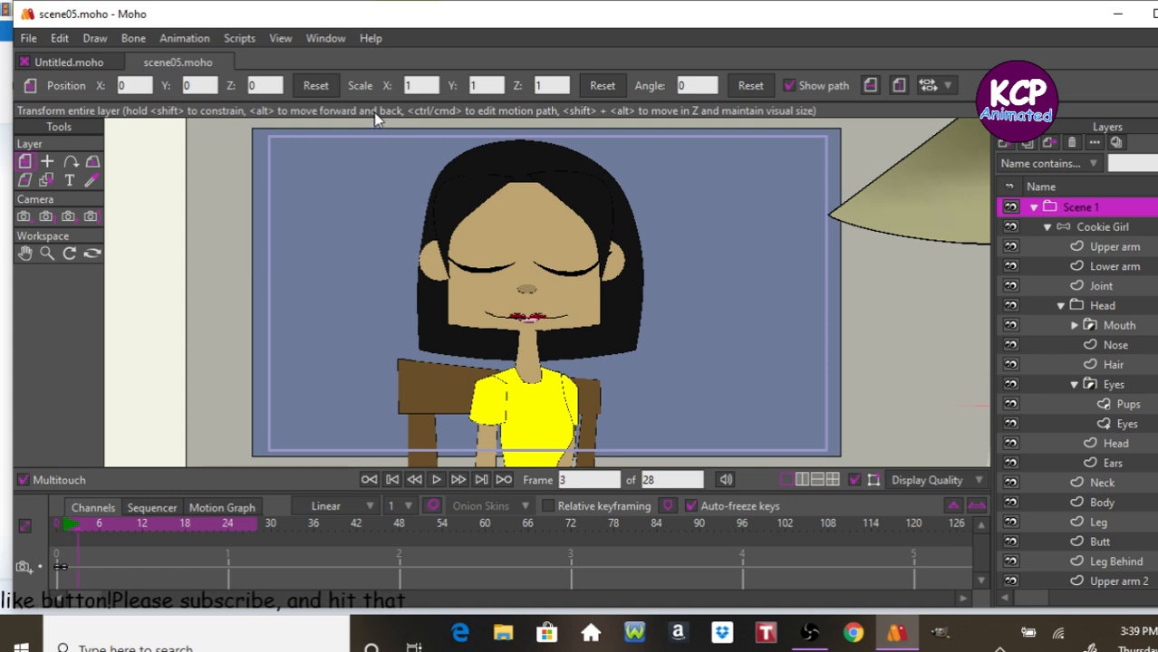
pyautogui.press('Right')
pyautogui.press('Right')
pyautogui.press('Right')
pyautogui.press('Right')
pyautogui.press('Right')
pyautogui.press('Right')
pyautogui.press('Right')
pyautogui.press('Right')
pyautogui.press('Right')
pyautogui.press('Right')
pyautogui.press('Right')
pyautogui.press('Right')
pyautogui.press('Right')
pyautogui.press('Right')
pyautogui.press('Right')
pyautogui.press('Right')
pyautogui.press('Right')
pyautogui.press('Right')
pyautogui.press('Right')
pyautogui.press('Right')
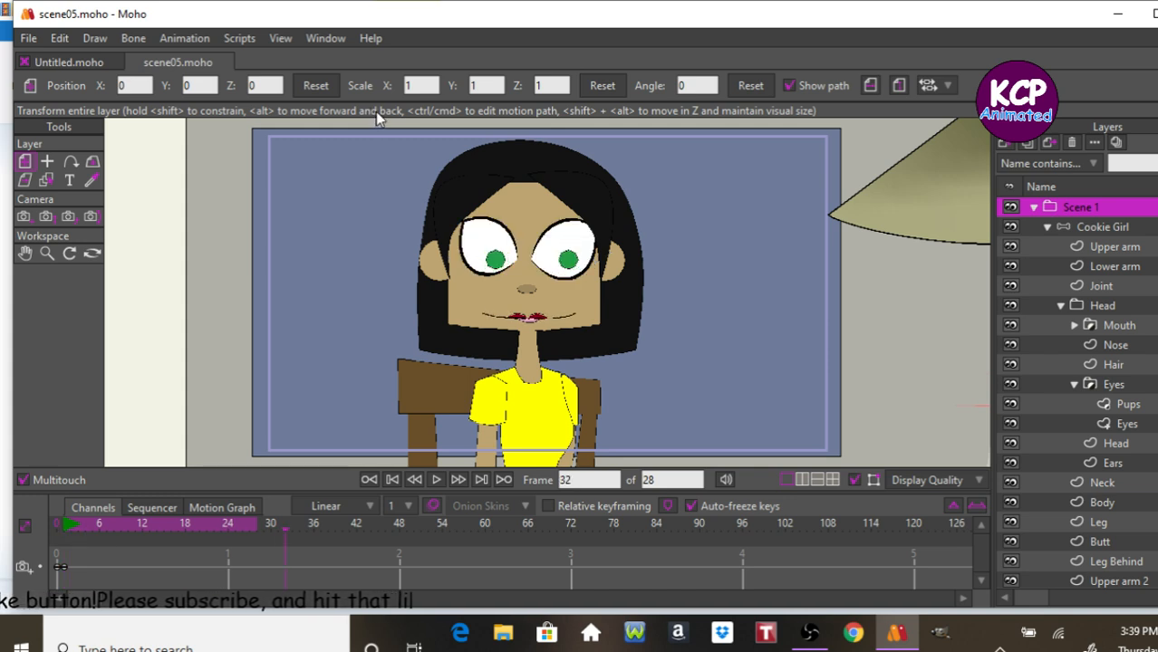
pyautogui.press('Right')
pyautogui.press('Right')
pyautogui.press('Right')
pyautogui.press('Right')
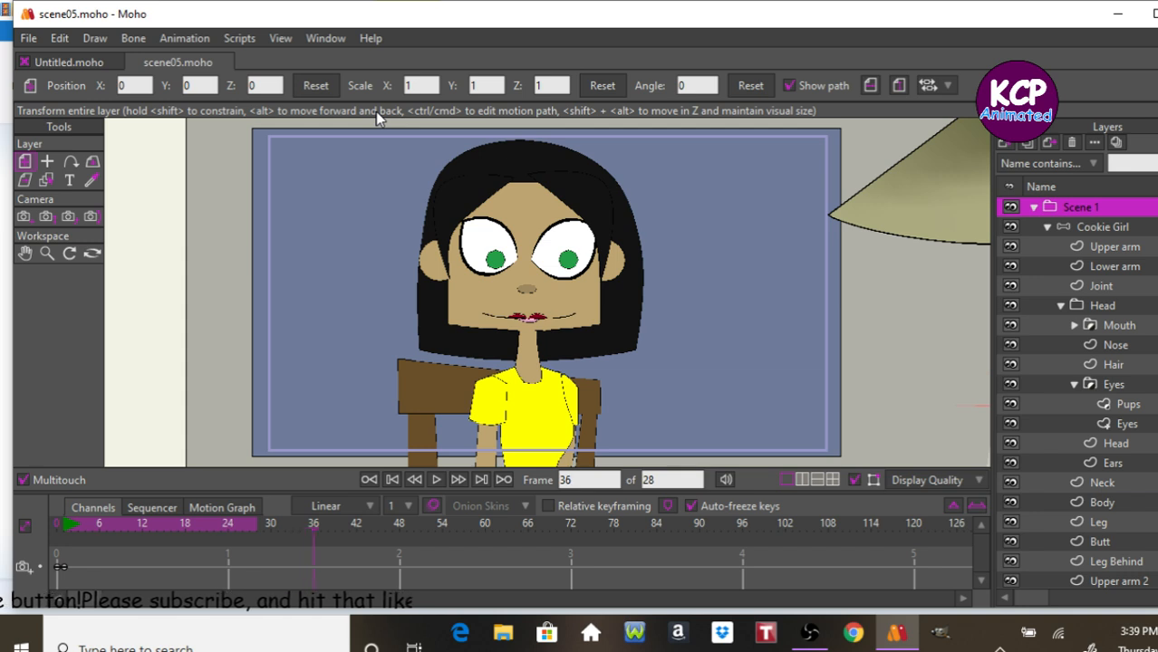
pyautogui.click(167, 524)
pyautogui.moveTo(167, 524); pyautogui.dragTo(258, 537)
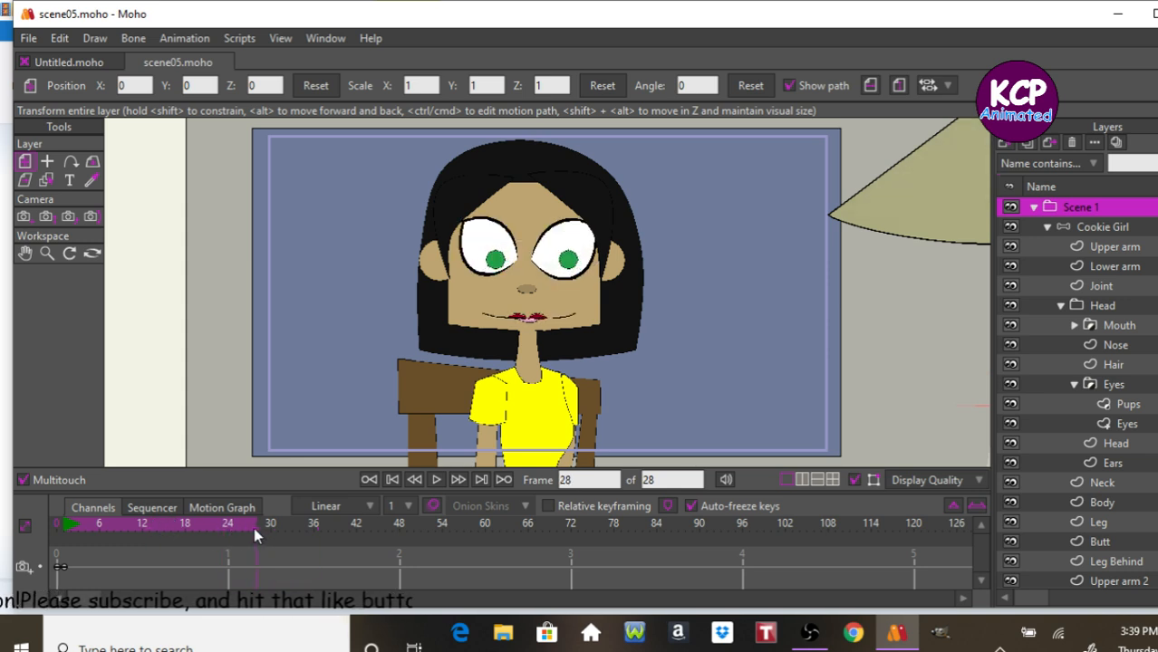
# Extend the scene05 animation to 48 frames and select the Cookie Girl bone layer.
pyautogui.moveTo(658, 480); pyautogui.dragTo(613, 466)
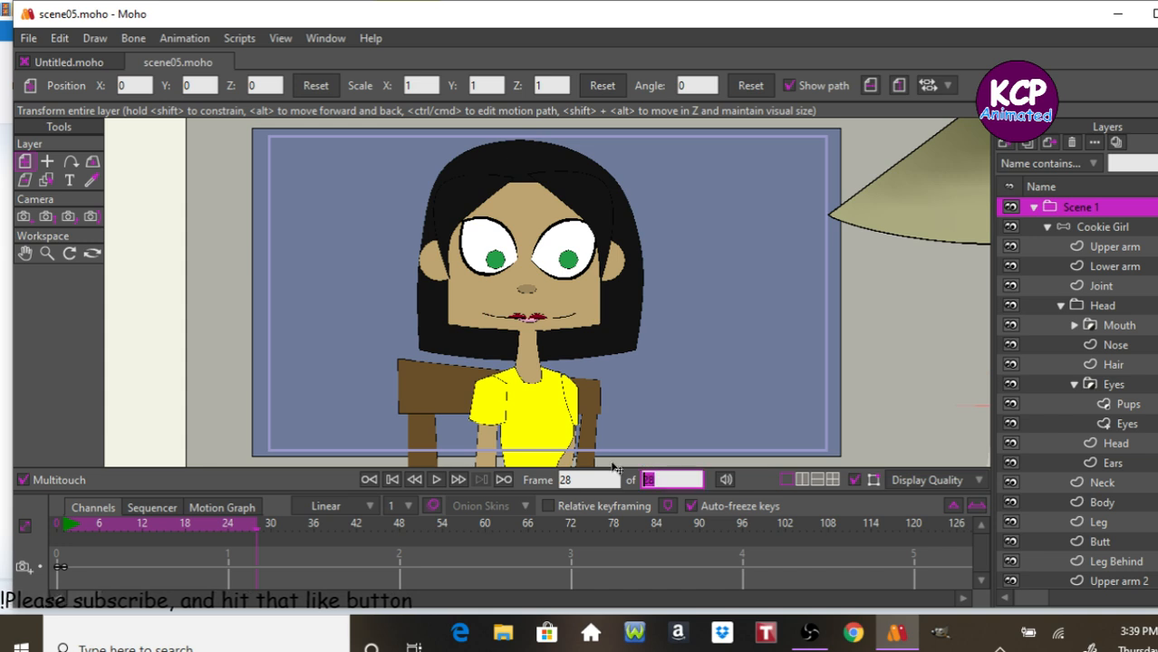
pyautogui.write('4')
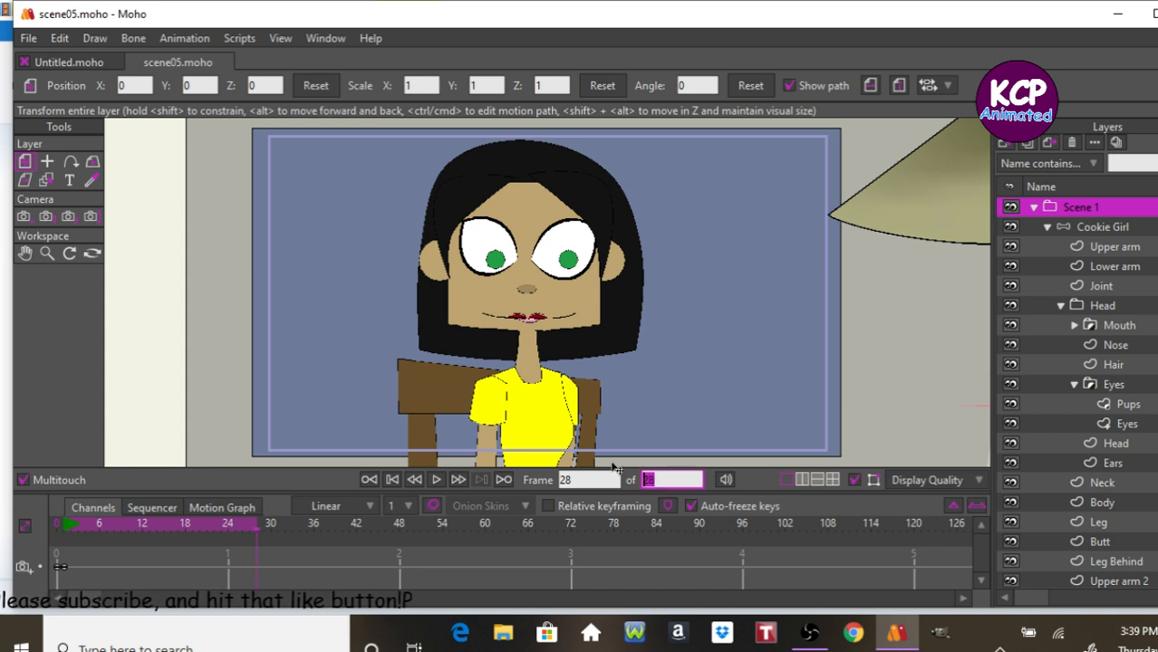
pyautogui.write('8')
pyautogui.press('Return')
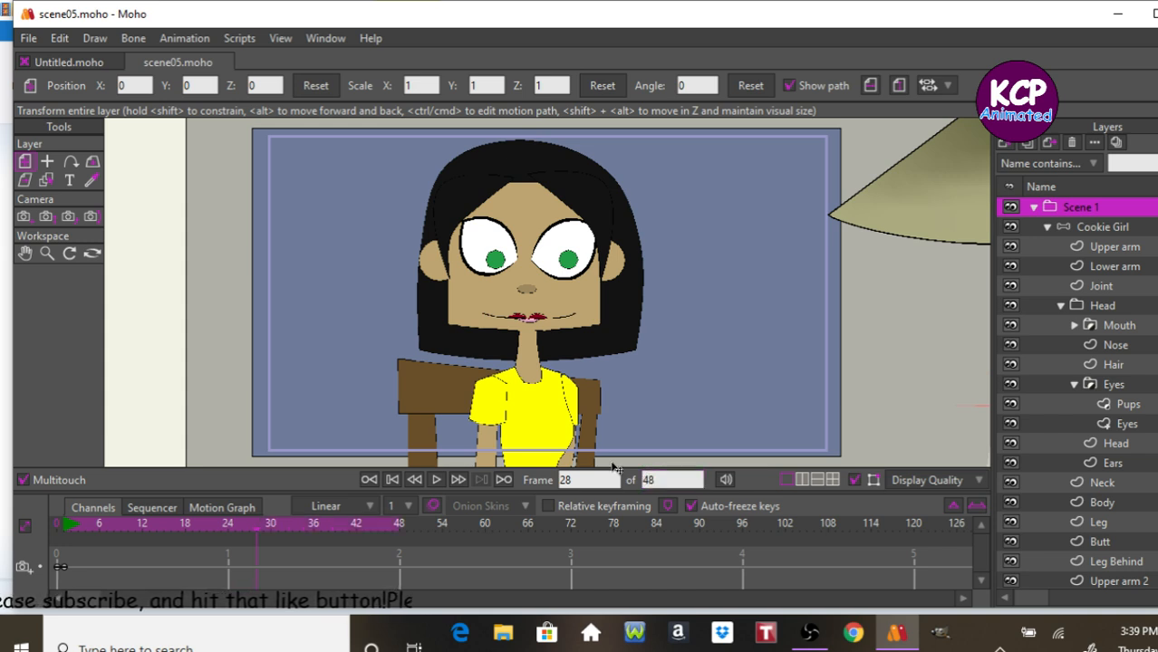
pyautogui.click(1143, 231)
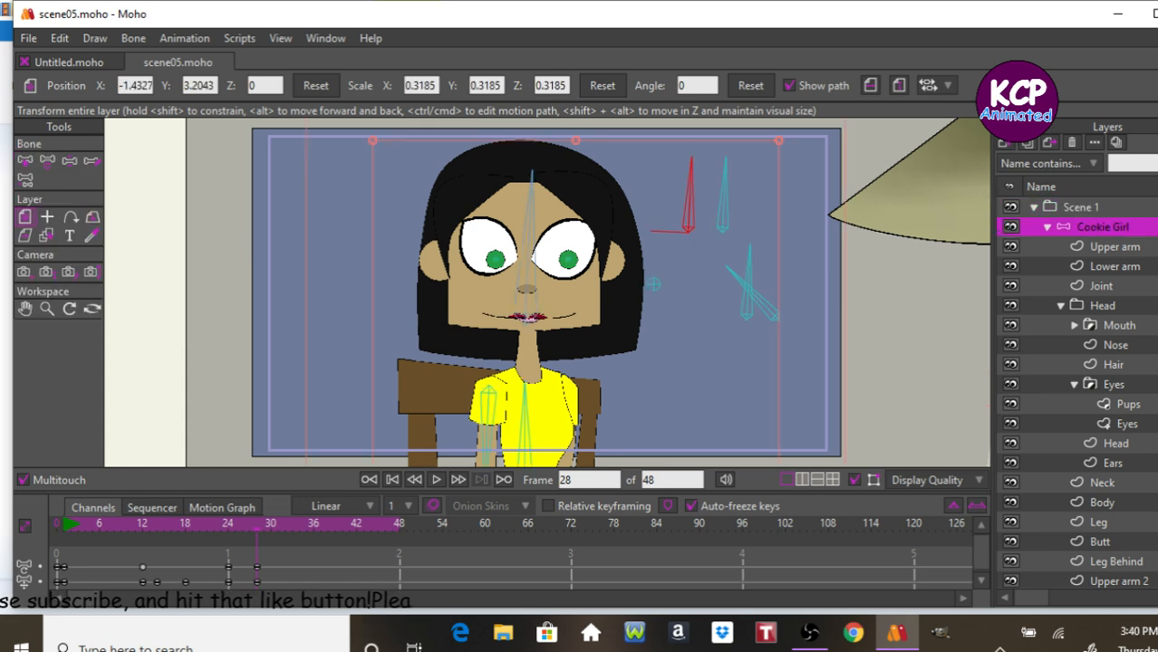
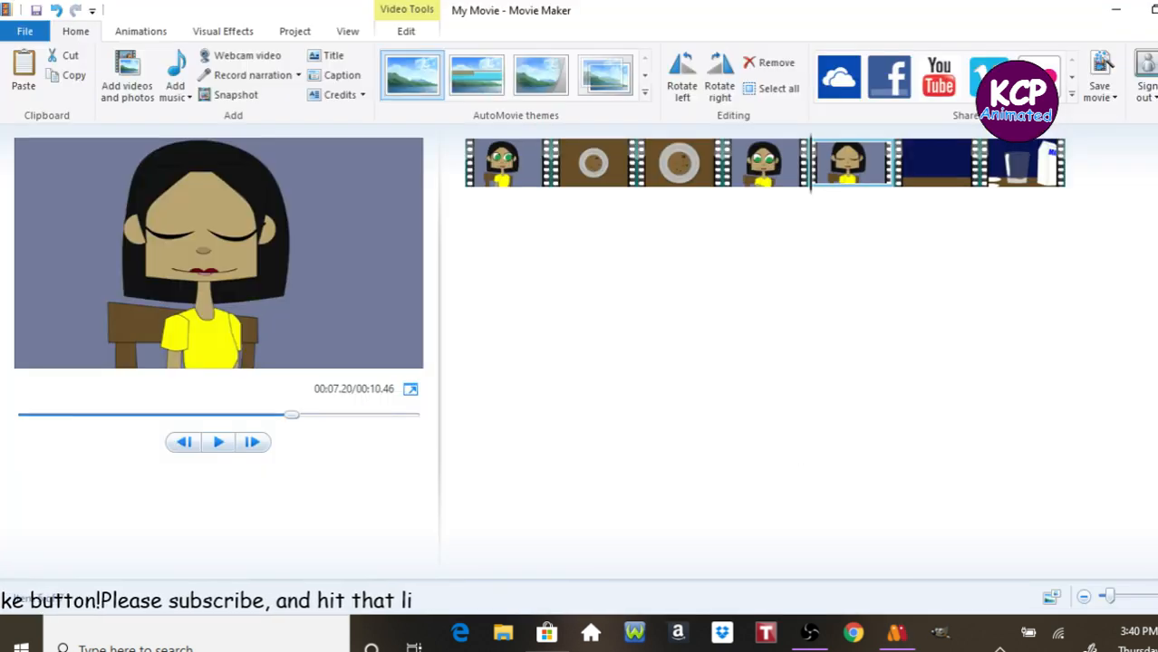
# Close Movie Maker without saving changes to My Movie.
pyautogui.click(1157, 10)
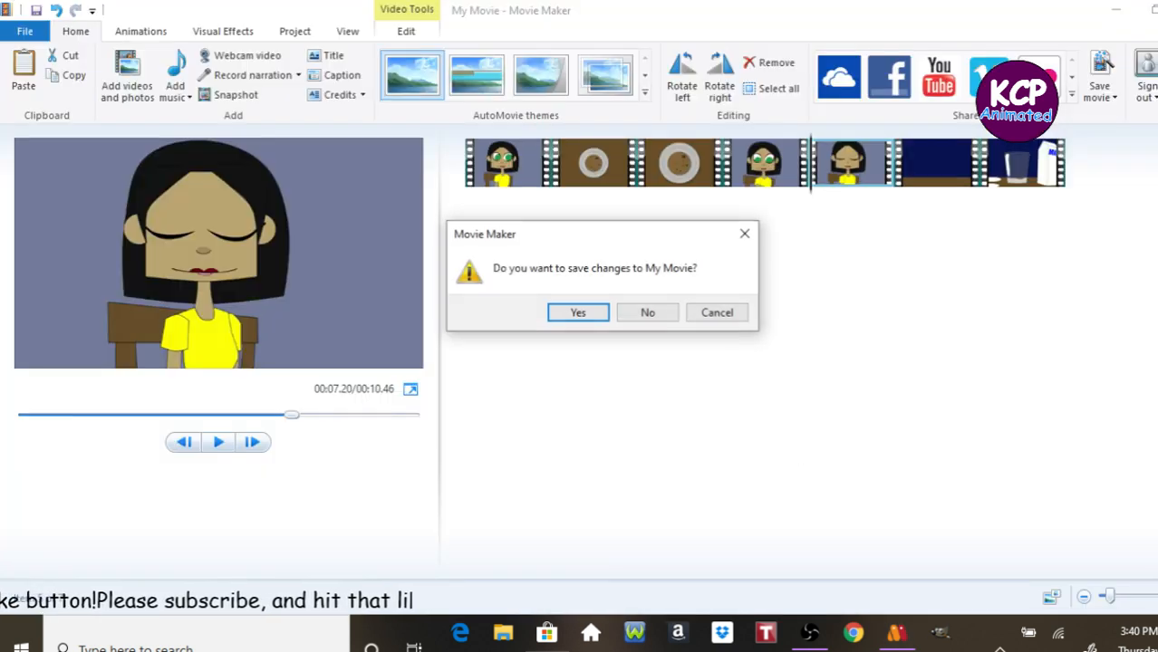
pyautogui.click(669, 313)
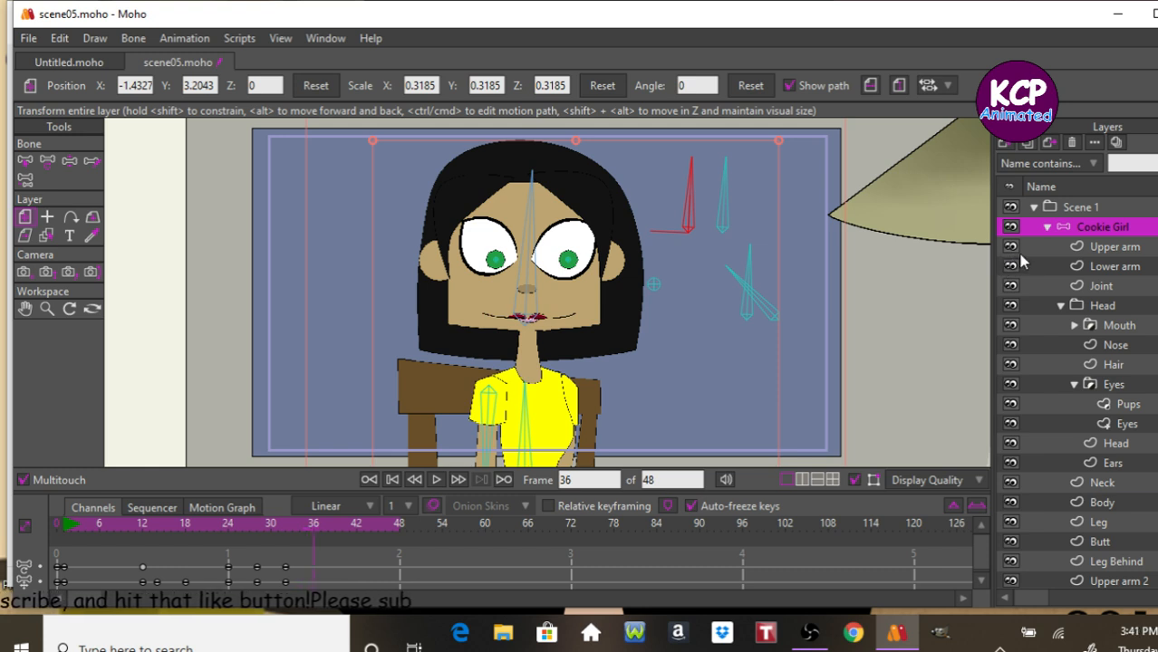
# With the Transform Bone tool at frame 36, select the head bone and set its scale to 1.1.
pyautogui.click(48, 162)
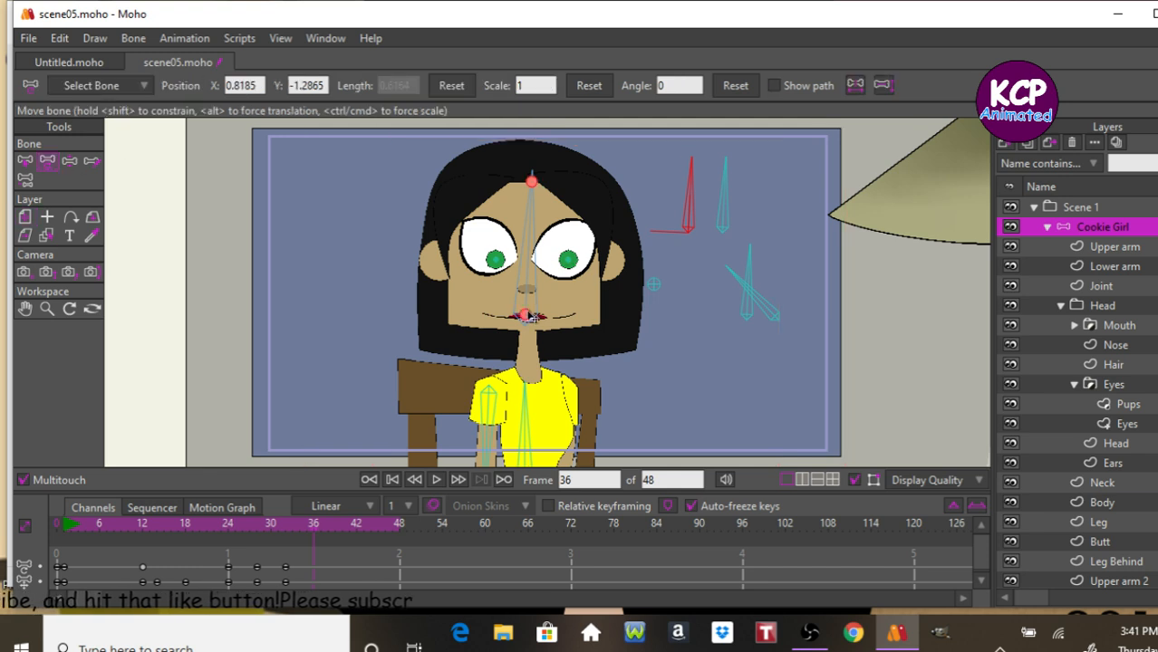
pyautogui.moveTo(527, 313); pyautogui.dragTo(527, 310)
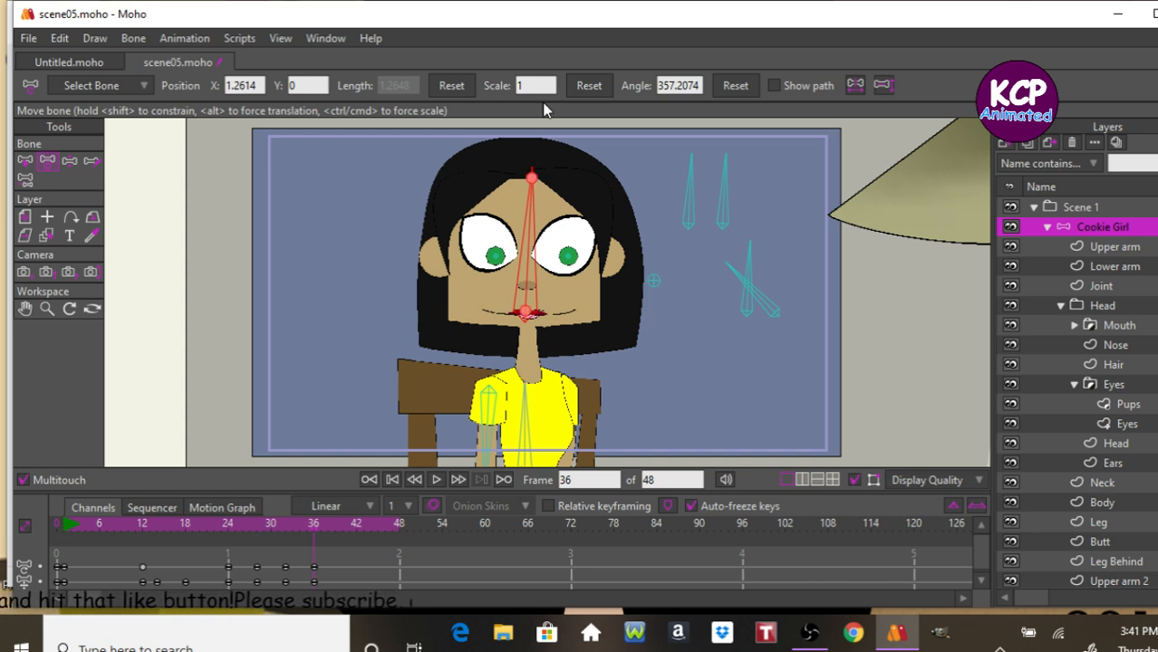
pyautogui.click(544, 85)
pyautogui.click(718, 186)
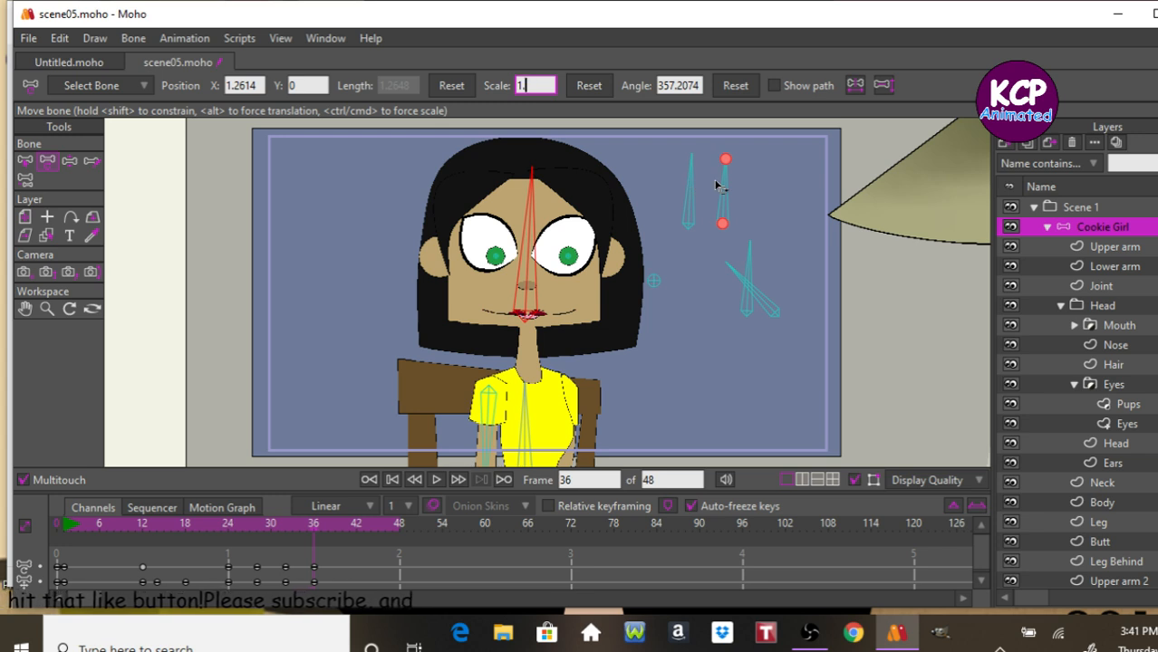
pyautogui.write('1.1')
pyautogui.press('Return')
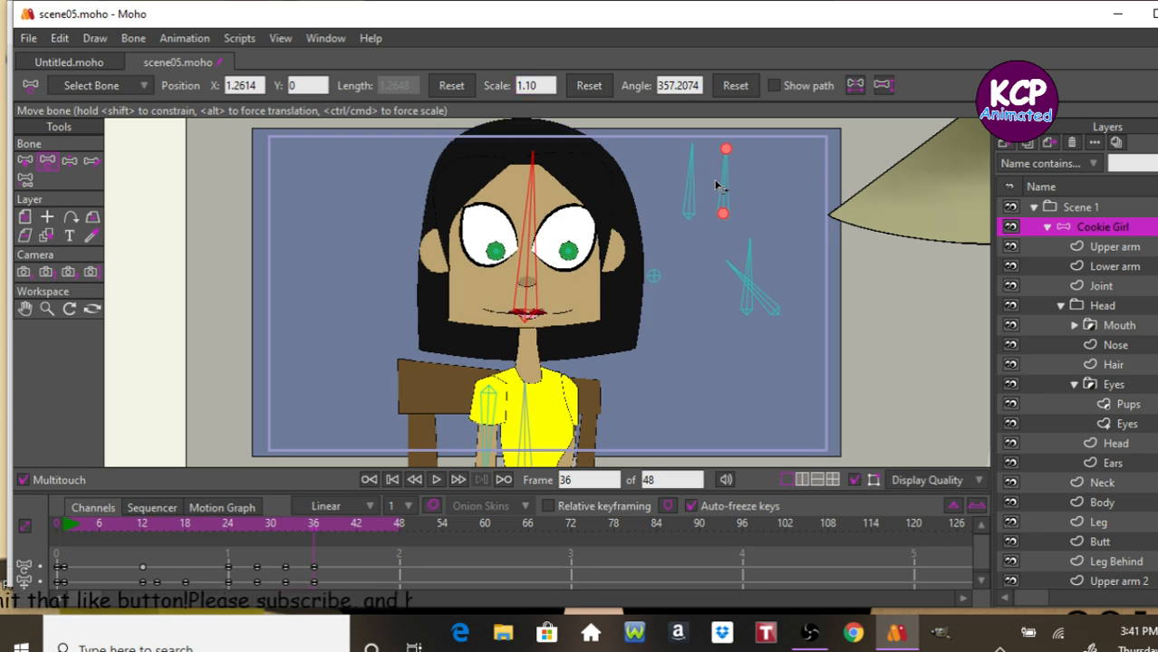
# Reselect the head bone at frame 36 and set its scale to 1.05.
pyautogui.click(573, 146)
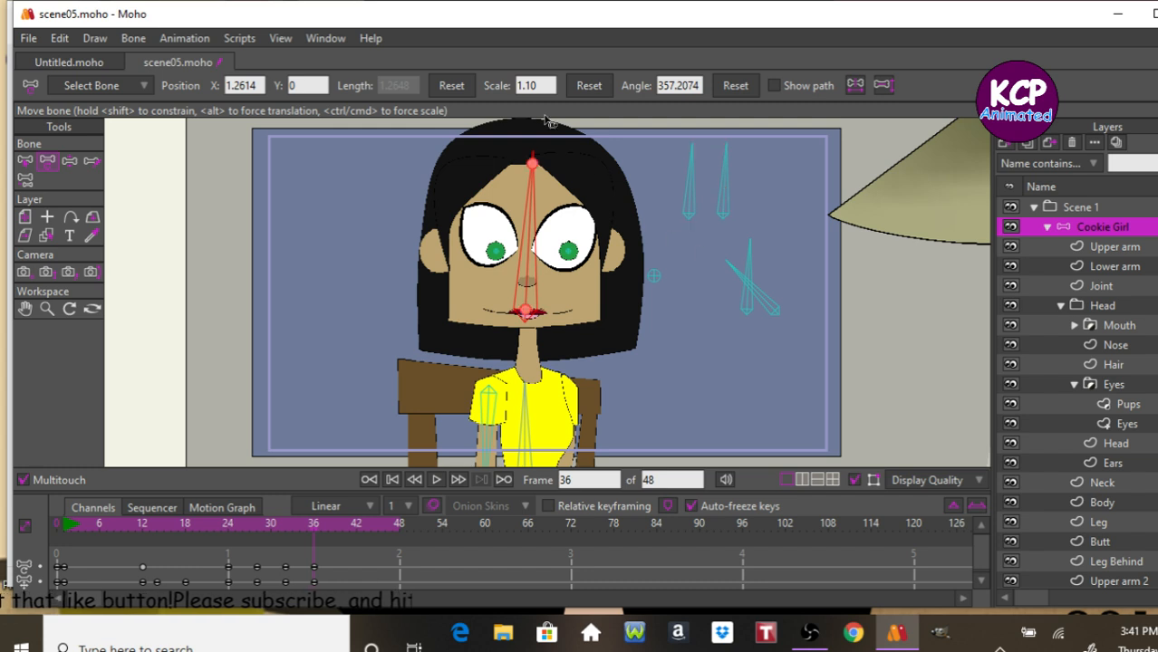
pyautogui.click(542, 85)
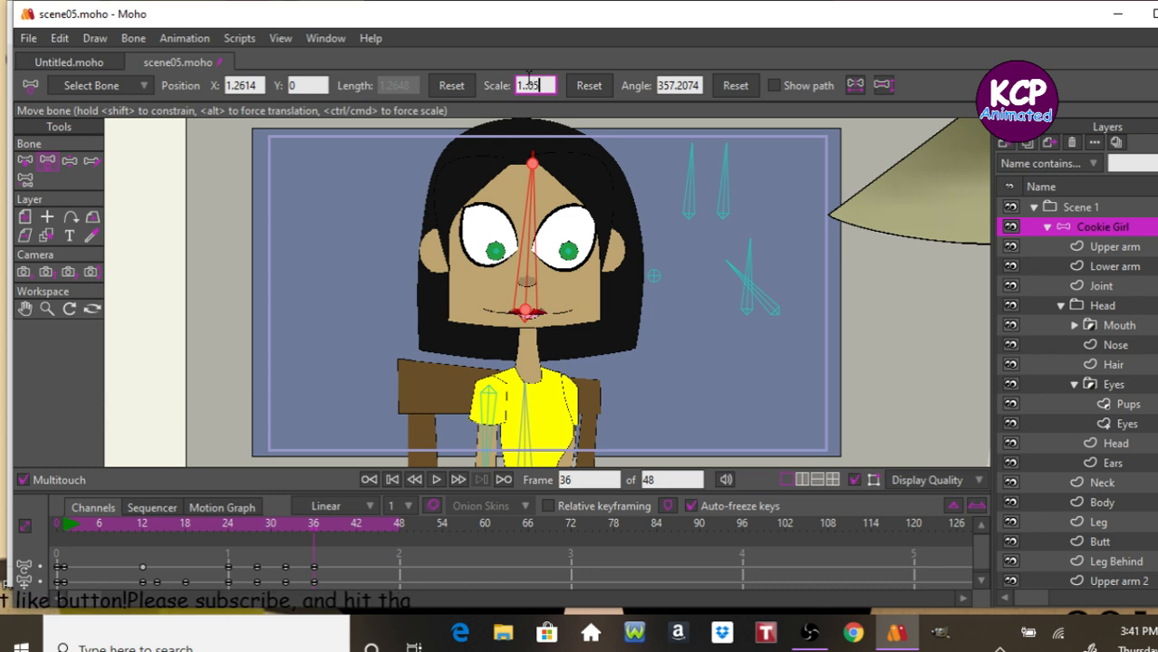
pyautogui.press('BackSpace')
pyautogui.press('BackSpace')
pyautogui.press('BackSpace')
pyautogui.press('Return')
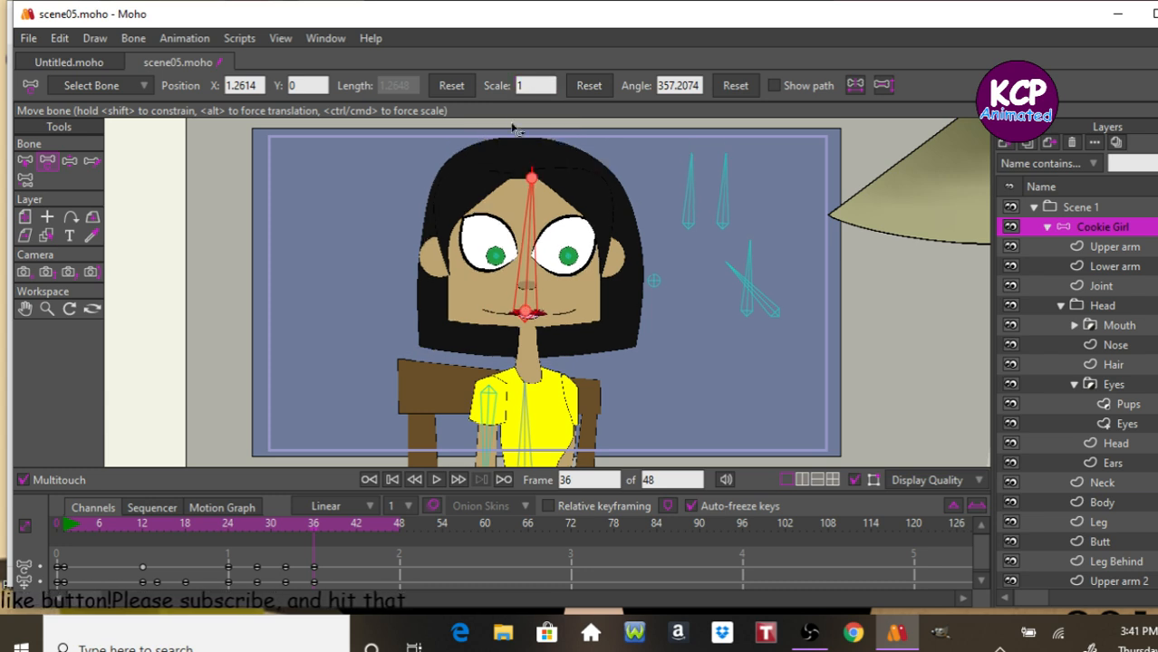
pyautogui.click(526, 89)
pyautogui.write('.')
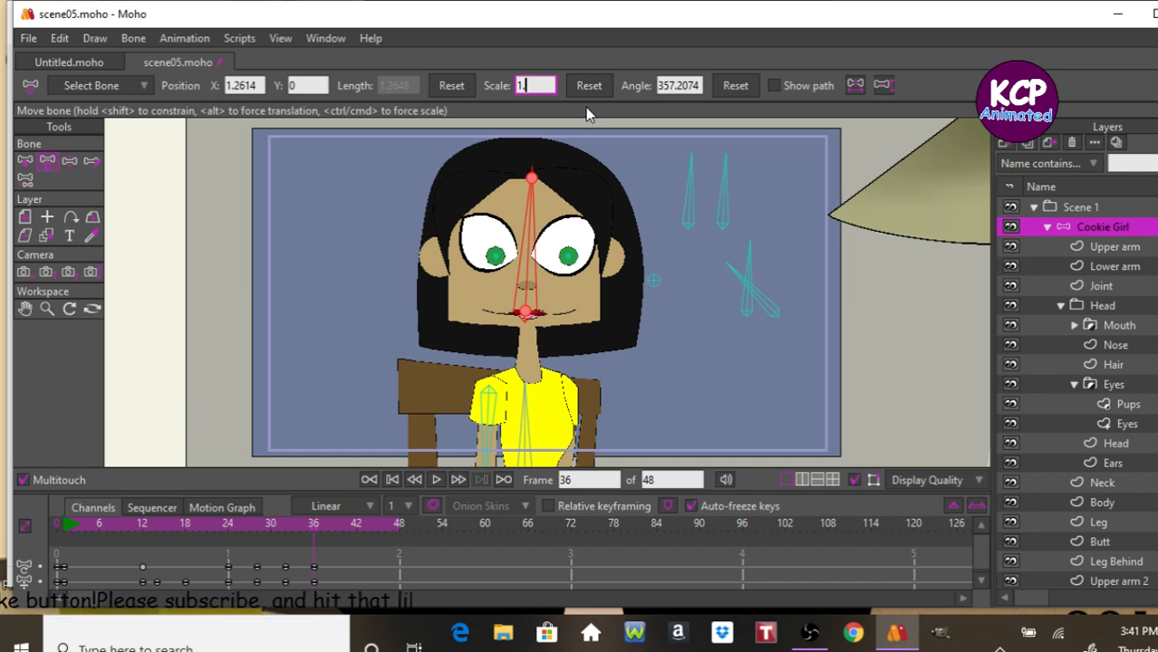
pyautogui.write('05')
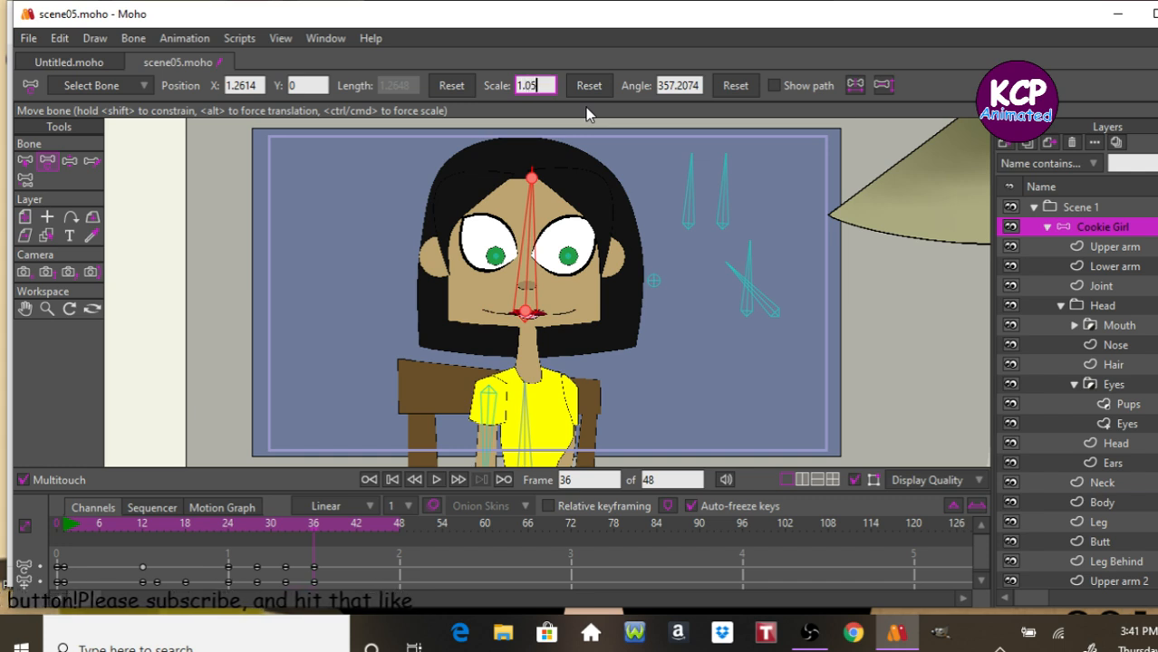
pyautogui.press('Return')
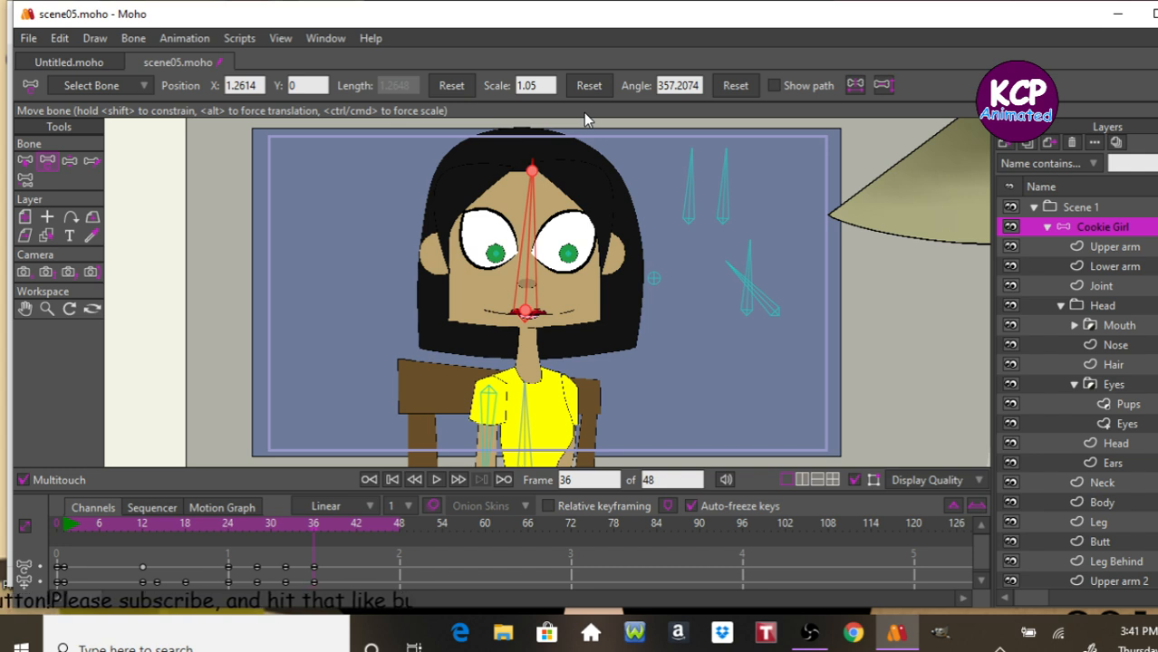
# At frame 38, set the head bone's scale to 0.95.
pyautogui.doubleClick(543, 85)
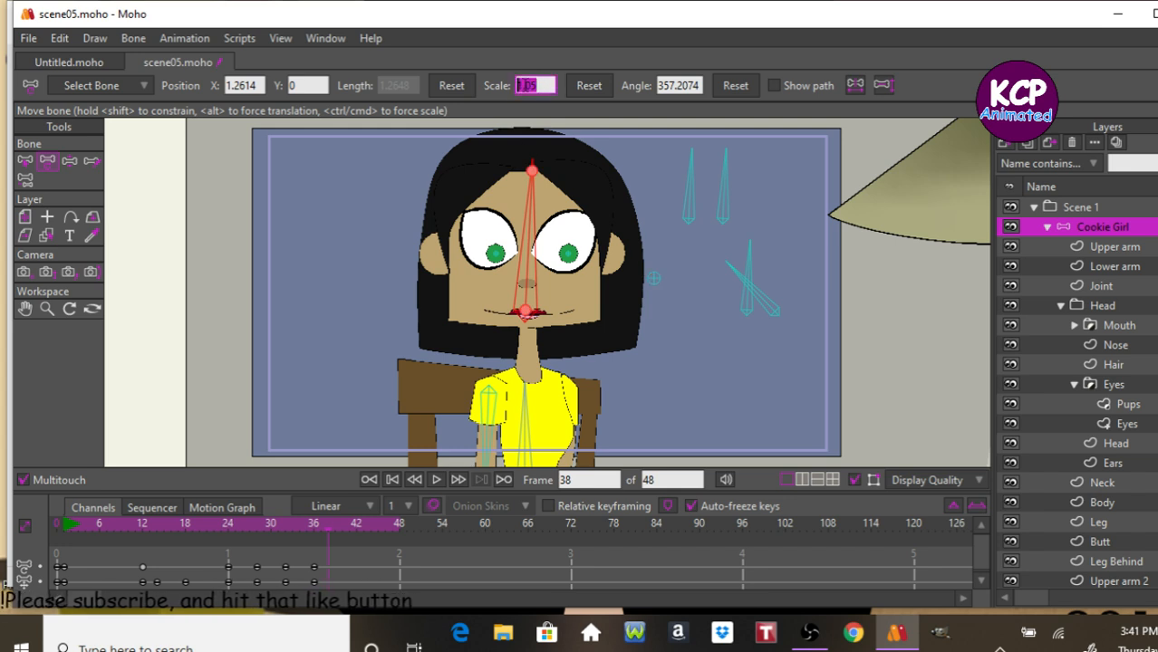
pyautogui.write('8')
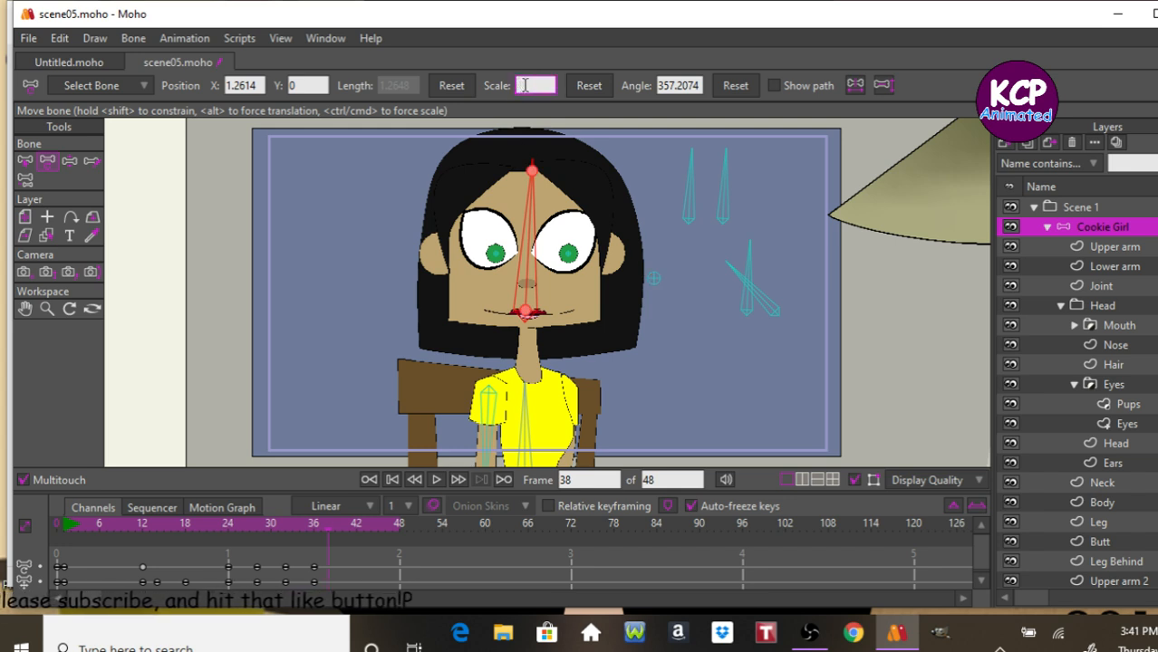
pyautogui.press('Return')
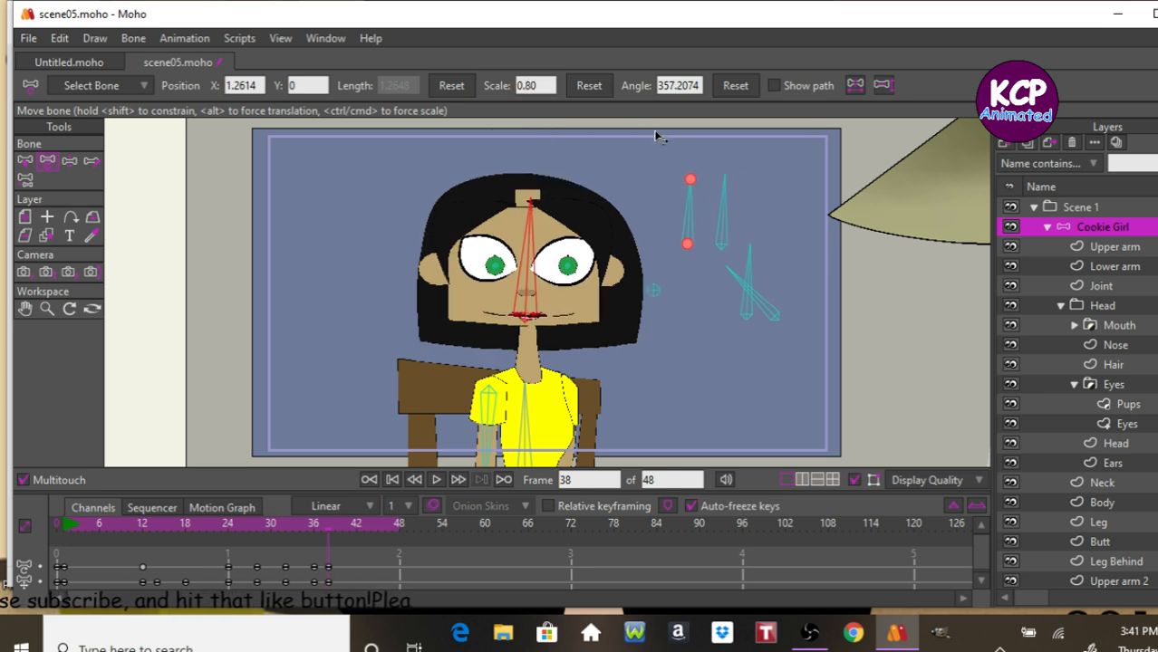
pyautogui.click(534, 85)
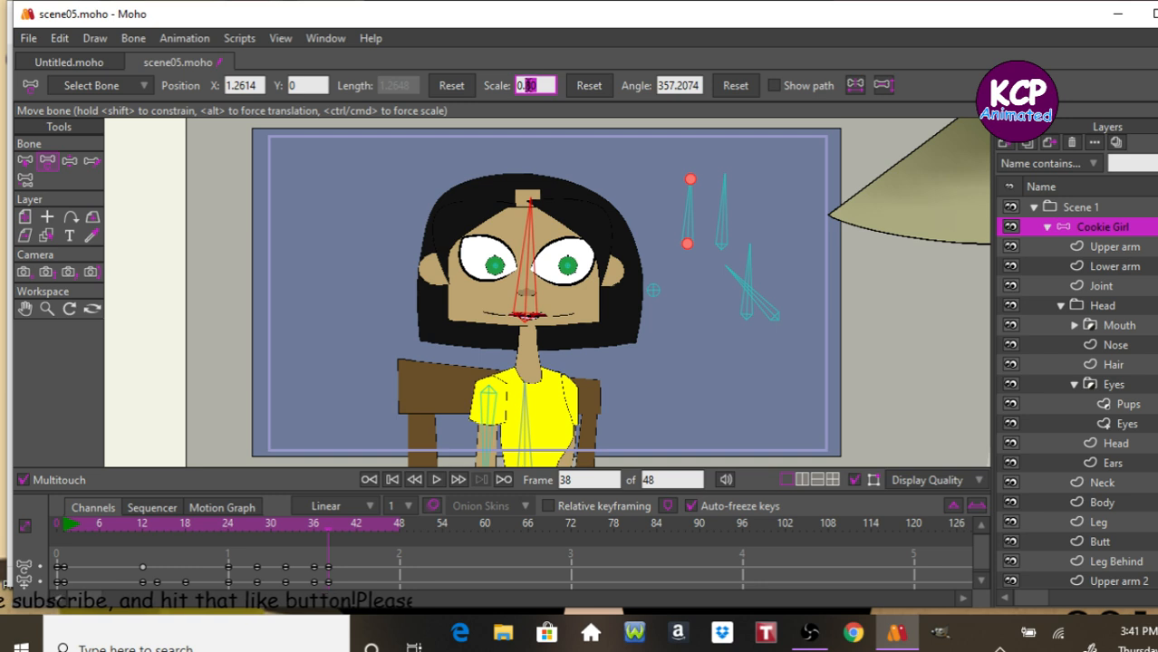
pyautogui.write('0.885')
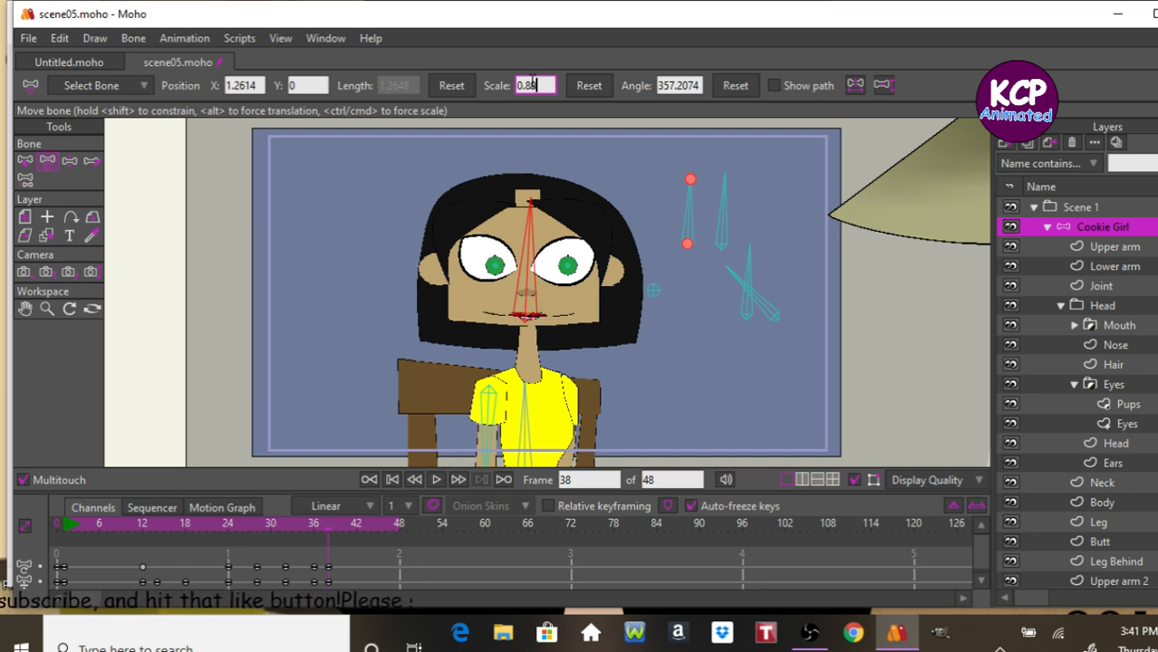
pyautogui.press('BackSpace')
pyautogui.press('BackSpace')
pyautogui.press('BackSpace')
pyautogui.write('90')
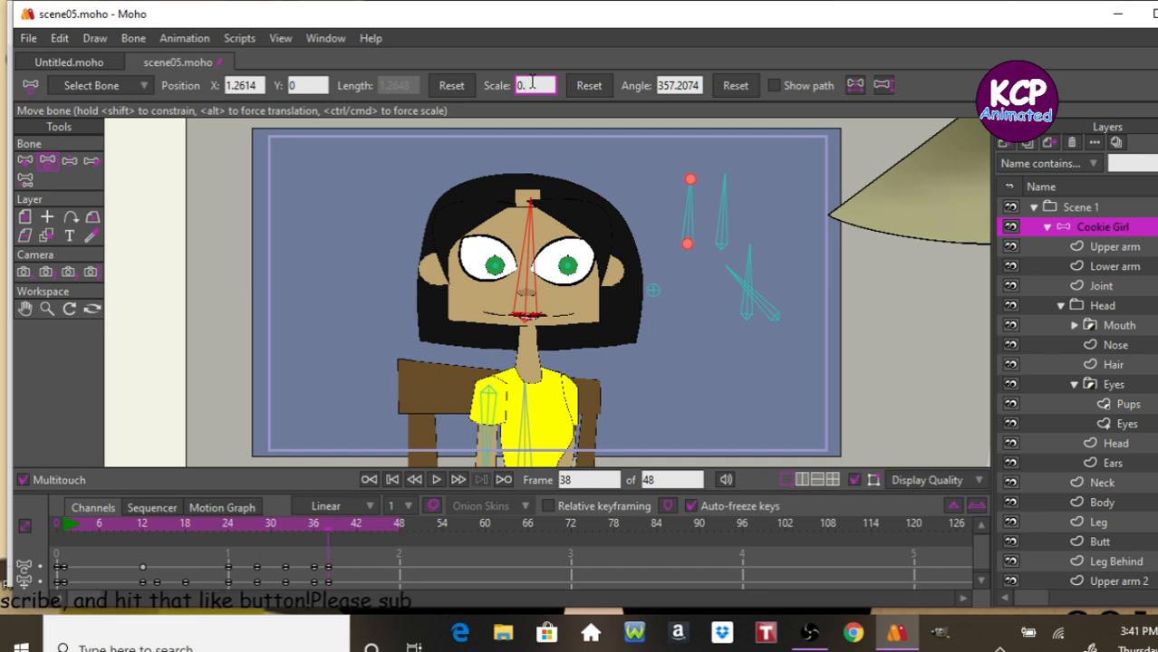
pyautogui.press('Return')
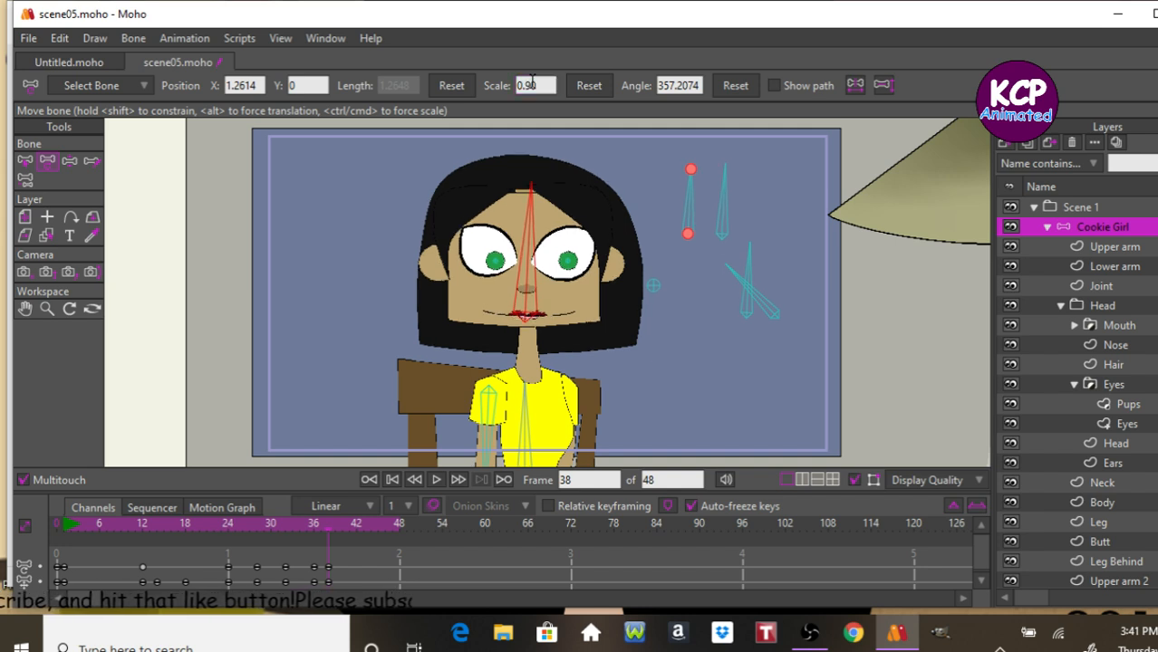
pyautogui.click(547, 84)
pyautogui.press('BackSpace')
pyautogui.write('5')
pyautogui.press('Return')
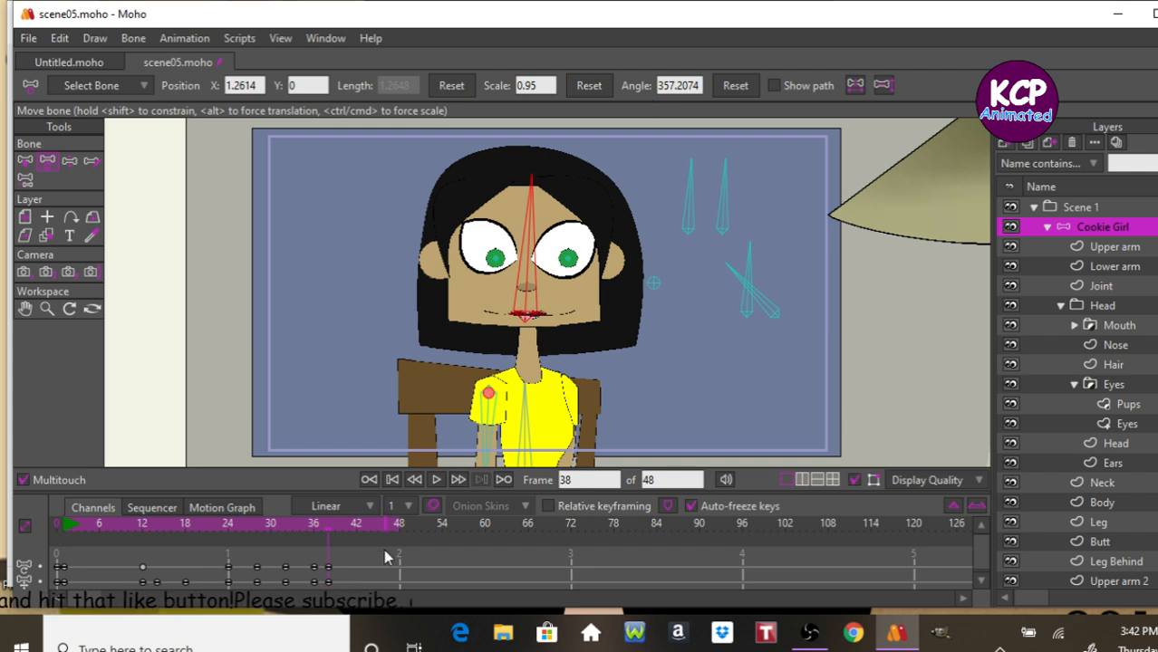
# Advance to frame 40, select keyframes in the timeline and paste the copied keyframes there.
pyautogui.press('Right')
pyautogui.press('Right')
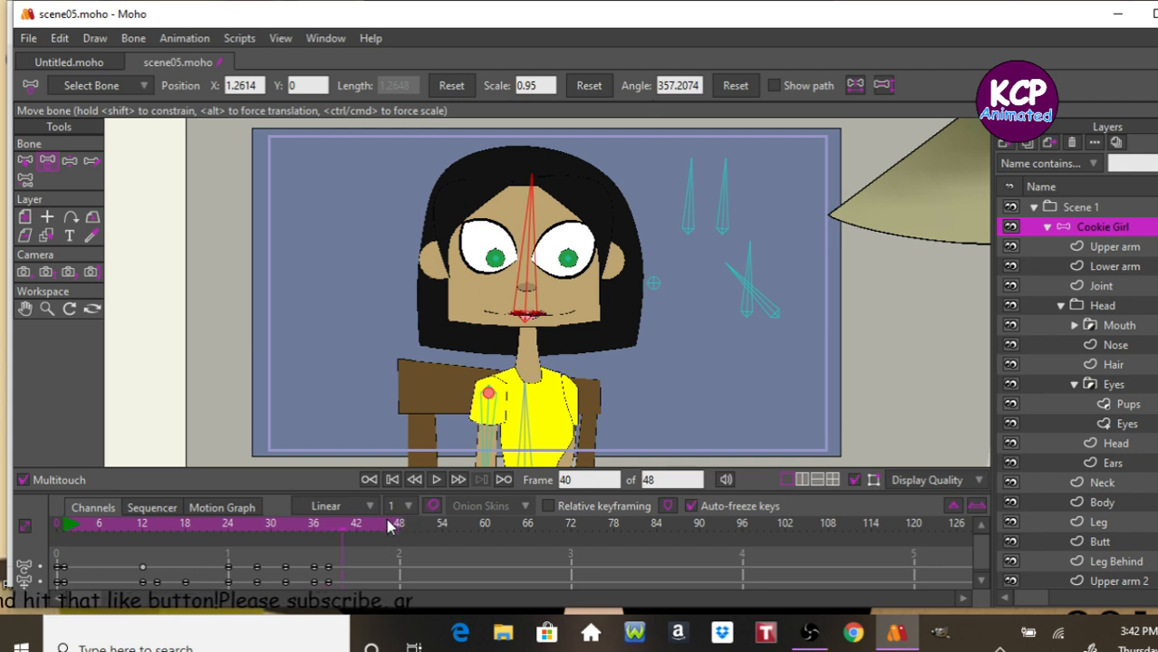
pyautogui.moveTo(276, 559); pyautogui.dragTo(302, 593)
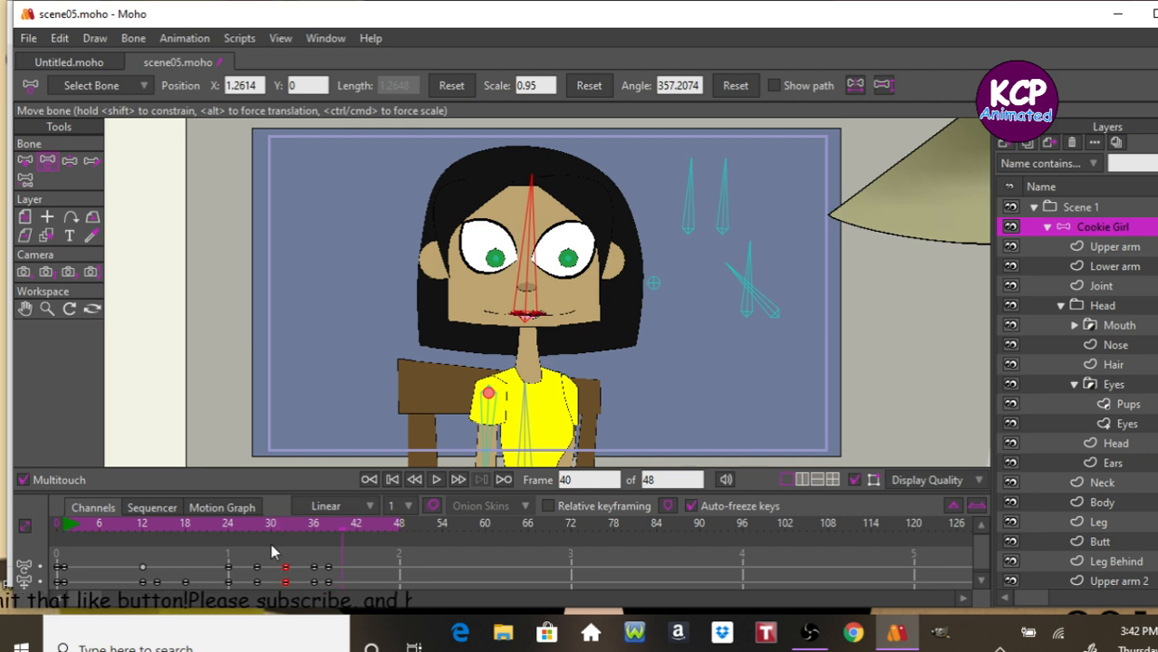
pyautogui.hotkey('ctrl', 'v')
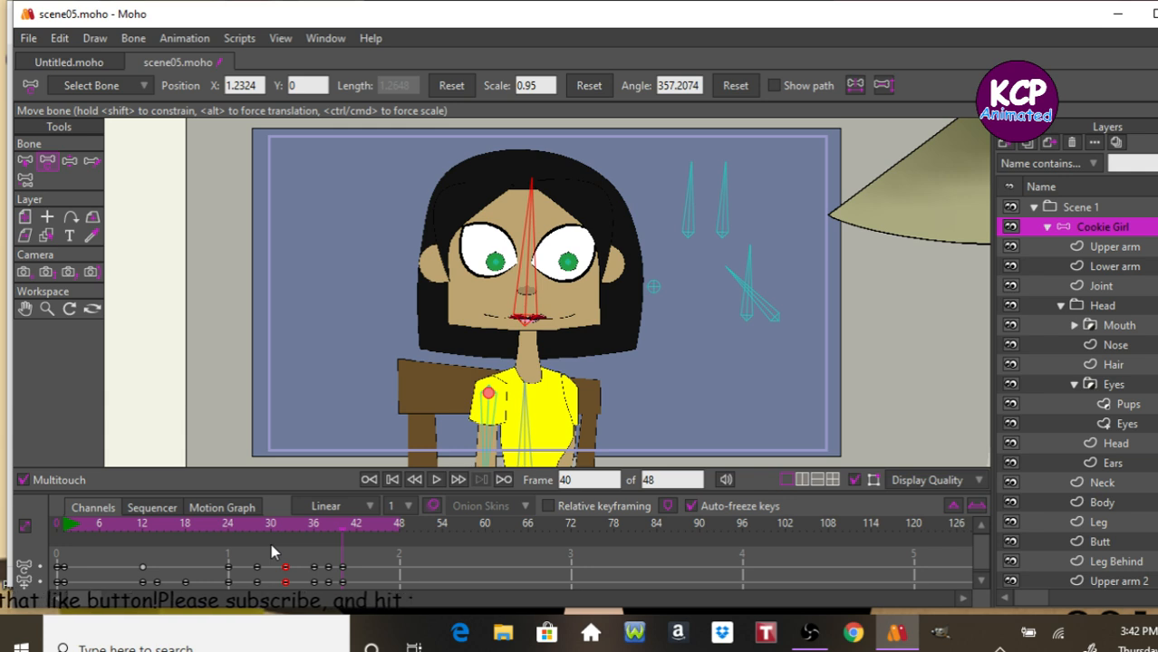
# Select the control bone beside the head and set its scale to 1 at frame 40.
pyautogui.click(689, 199)
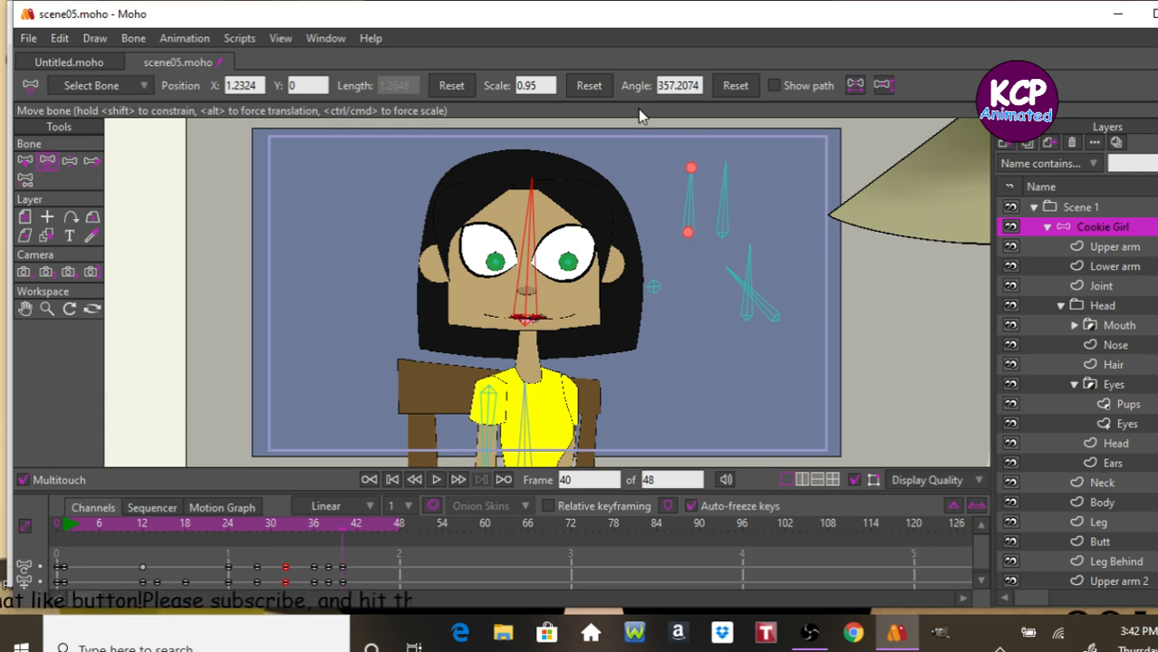
pyautogui.doubleClick(534, 85)
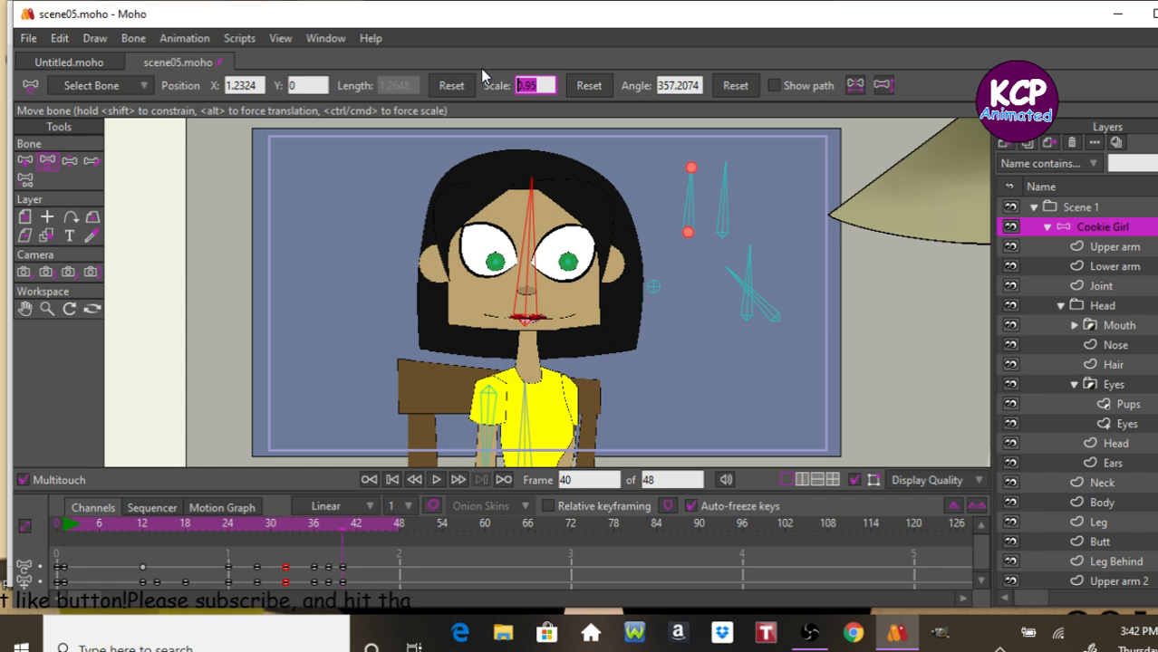
pyautogui.write('1')
pyautogui.press('Return')
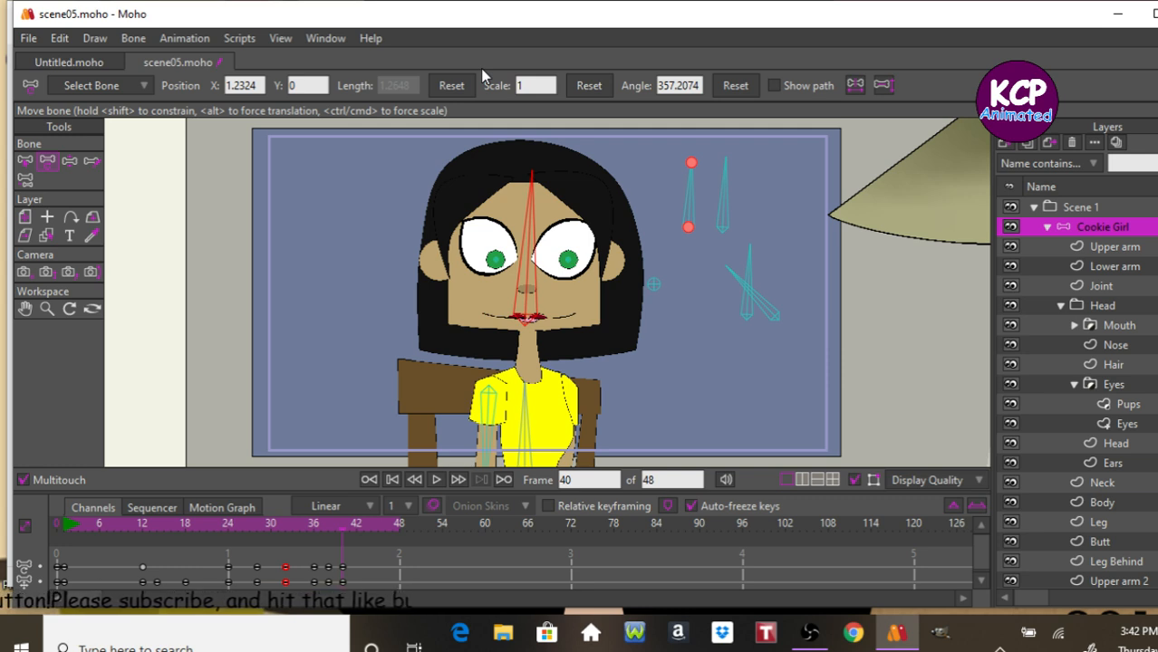
# Play and step through the scene05 animation to review the head scaling.
pyautogui.press('space')
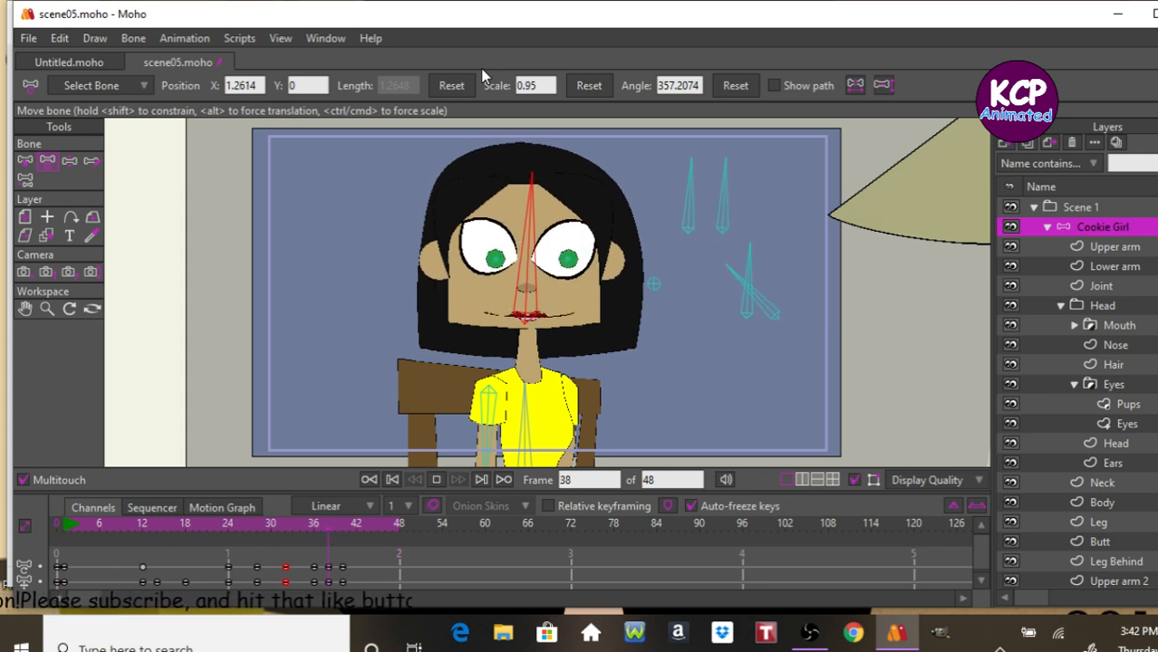
pyautogui.press('space')
pyautogui.press('Right')
pyautogui.press('Right')
pyautogui.press('Right')
pyautogui.press('Right')
pyautogui.press('Right')
pyautogui.press('Right')
pyautogui.press('Right')
pyautogui.press('Right')
pyautogui.press('Right')
pyautogui.press('Right')
pyautogui.press('Right')
pyautogui.press('Right')
pyautogui.press('Right')
pyautogui.press('Right')
pyautogui.press('Right')
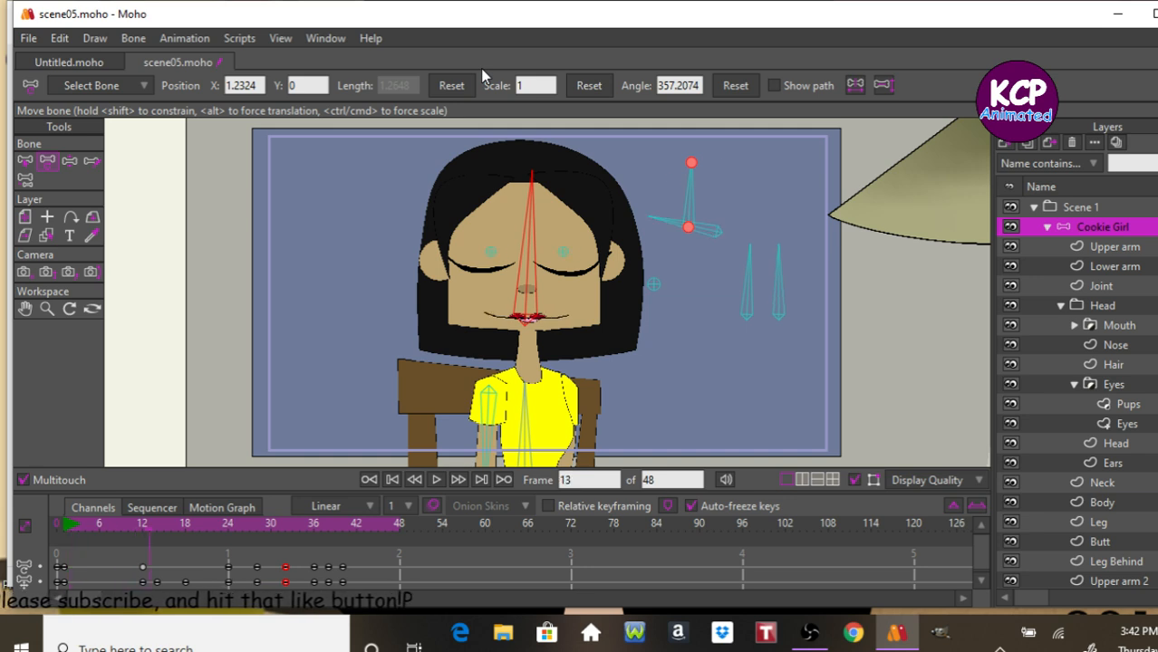
pyautogui.press('space')
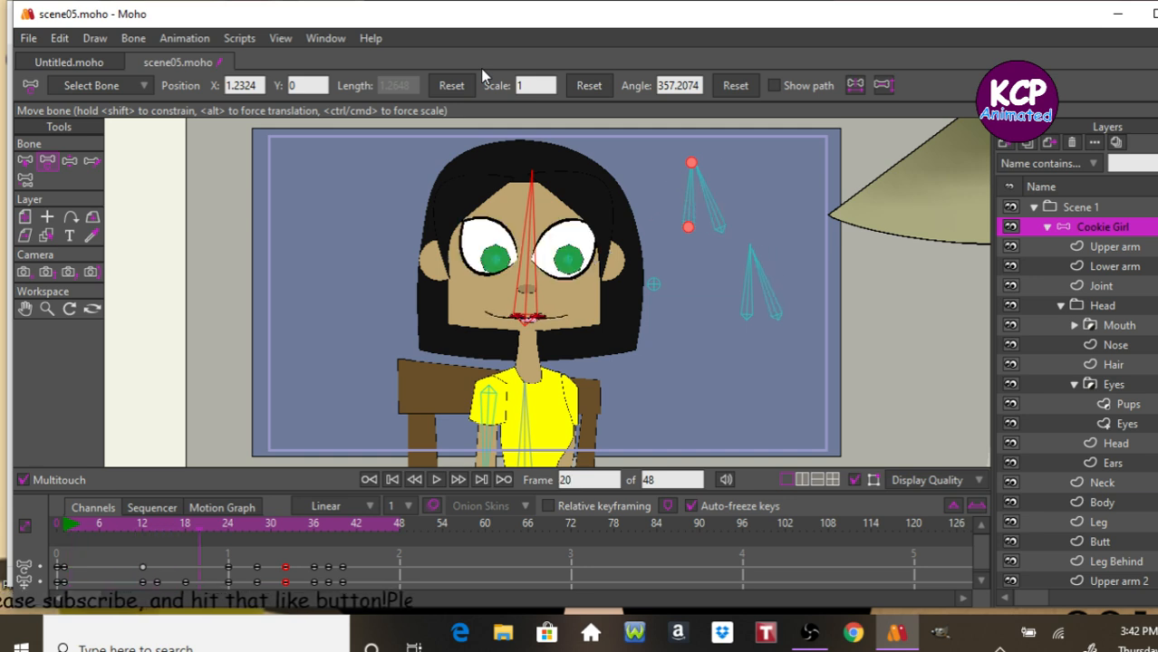
pyautogui.press('space')
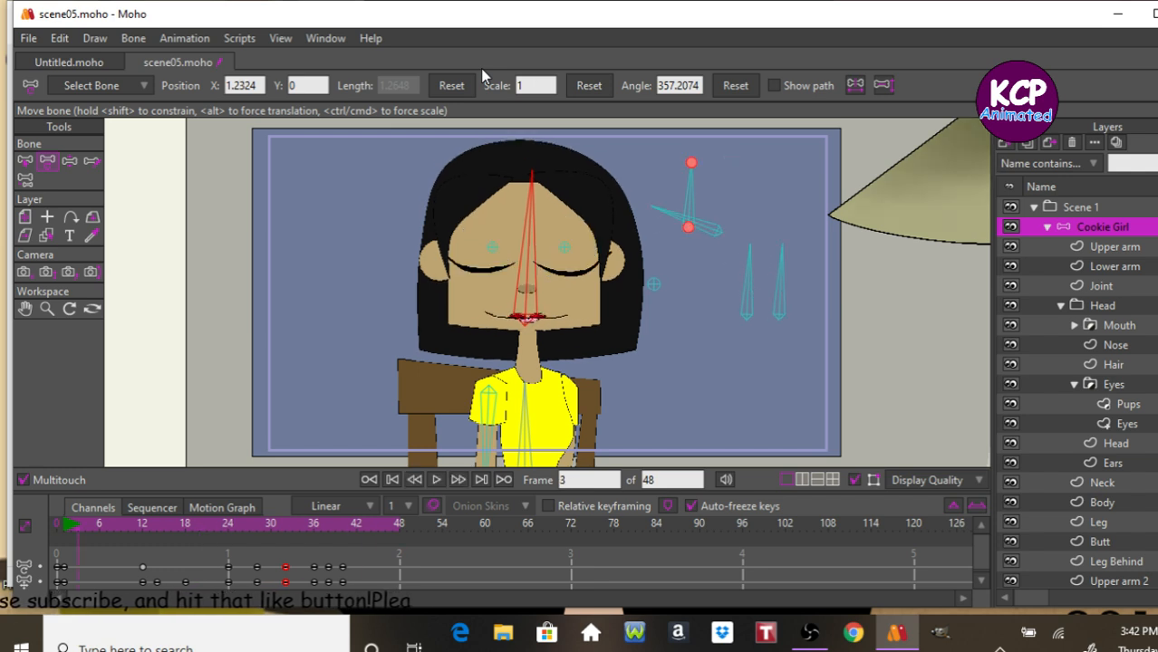
# At frame 24, select bone B3 and set its scale to 0.8125, then step forward to frame 28.
pyautogui.moveTo(325, 518); pyautogui.dragTo(220, 549)
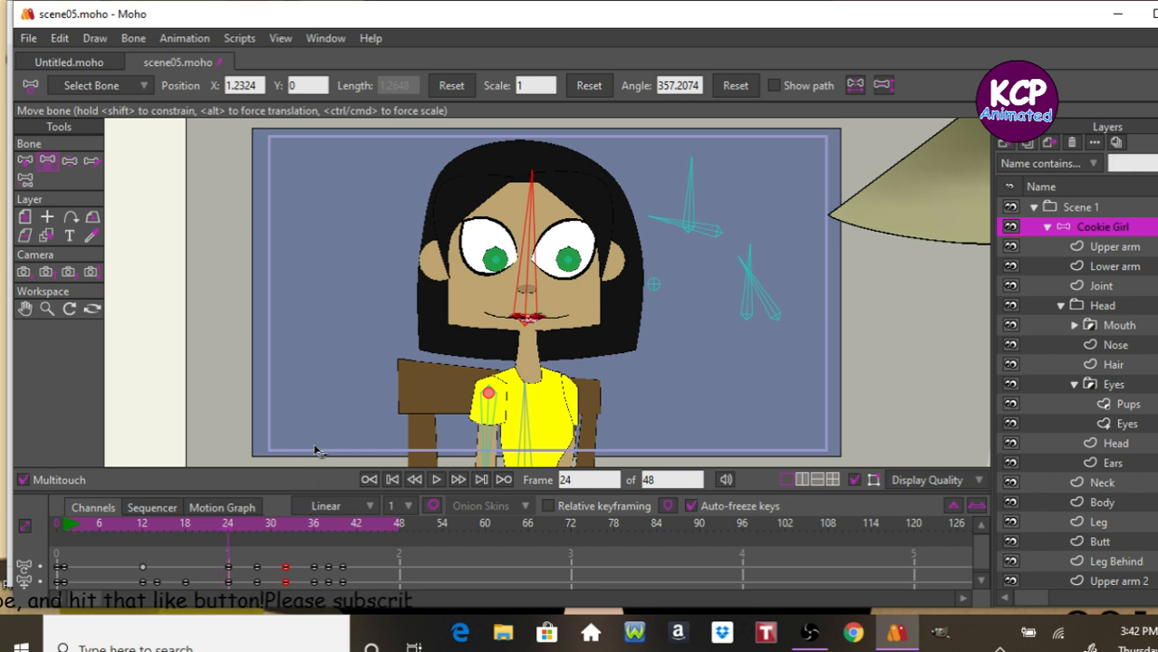
pyautogui.click(25, 162)
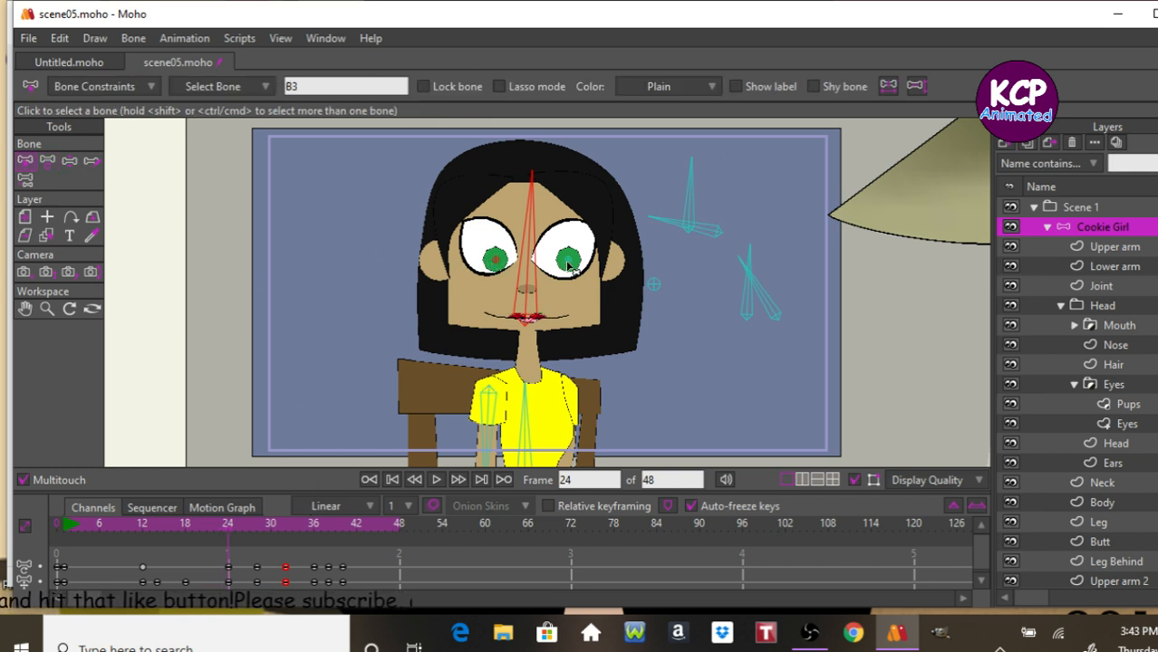
pyautogui.click(47, 160)
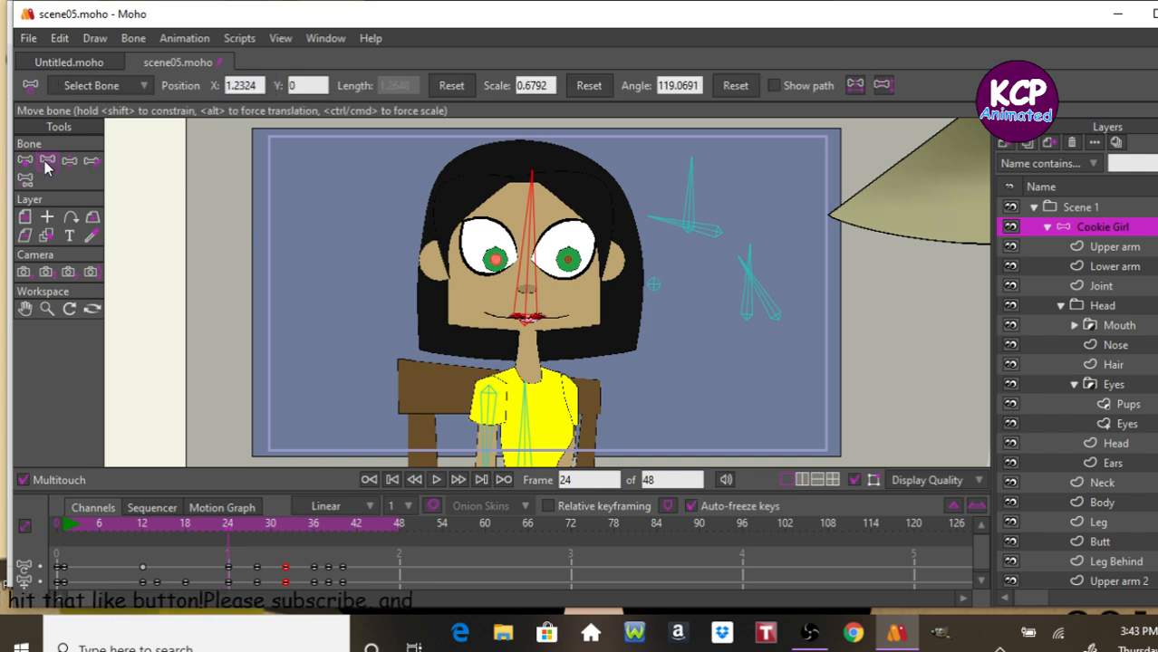
pyautogui.doubleClick(548, 84)
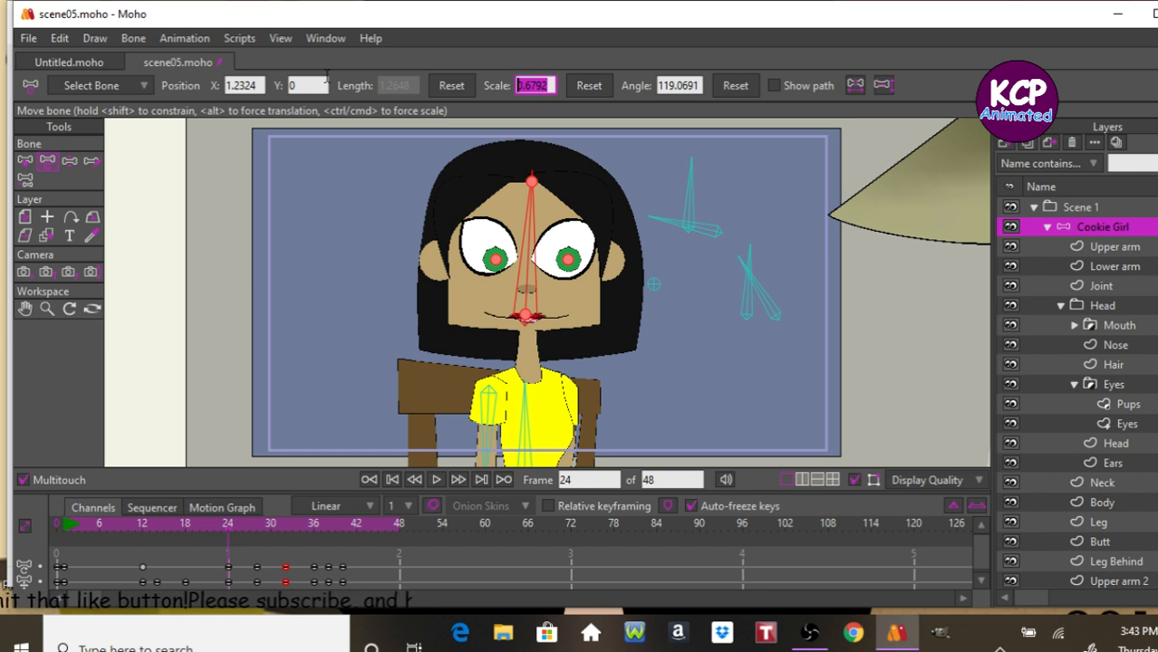
pyautogui.write('0.8125')
pyautogui.press('Return')
pyautogui.press('Right')
pyautogui.press('Right')
pyautogui.press('Right')
pyautogui.press('Right')
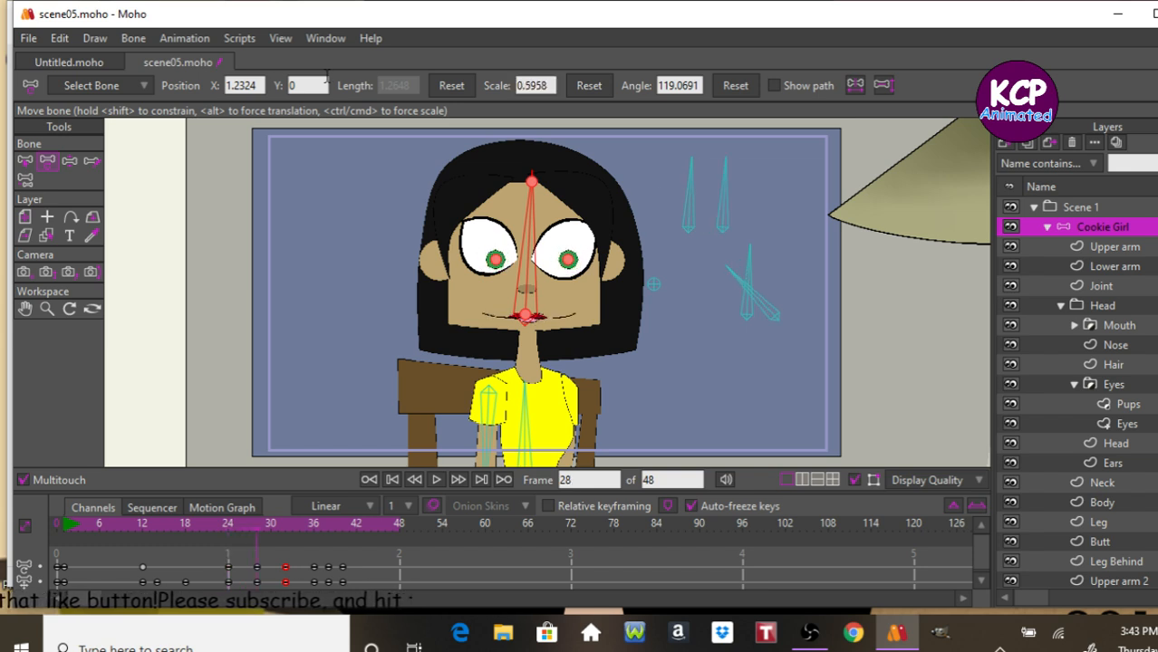
# Reset the head bone's scale at frame 28 and step through frames 28 to 33 to review the head size.
pyautogui.click(591, 86)
pyautogui.press('Right')
pyautogui.press('Right')
pyautogui.press('Right')
pyautogui.press('Right')
pyautogui.press('Right')
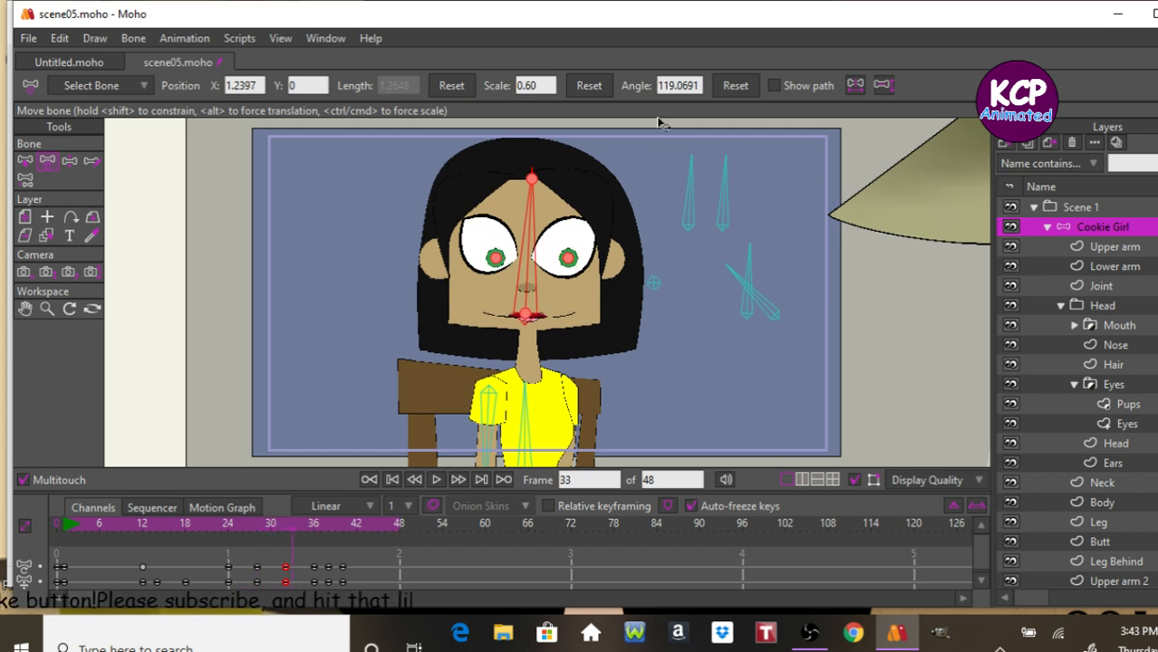
pyautogui.press('Left')
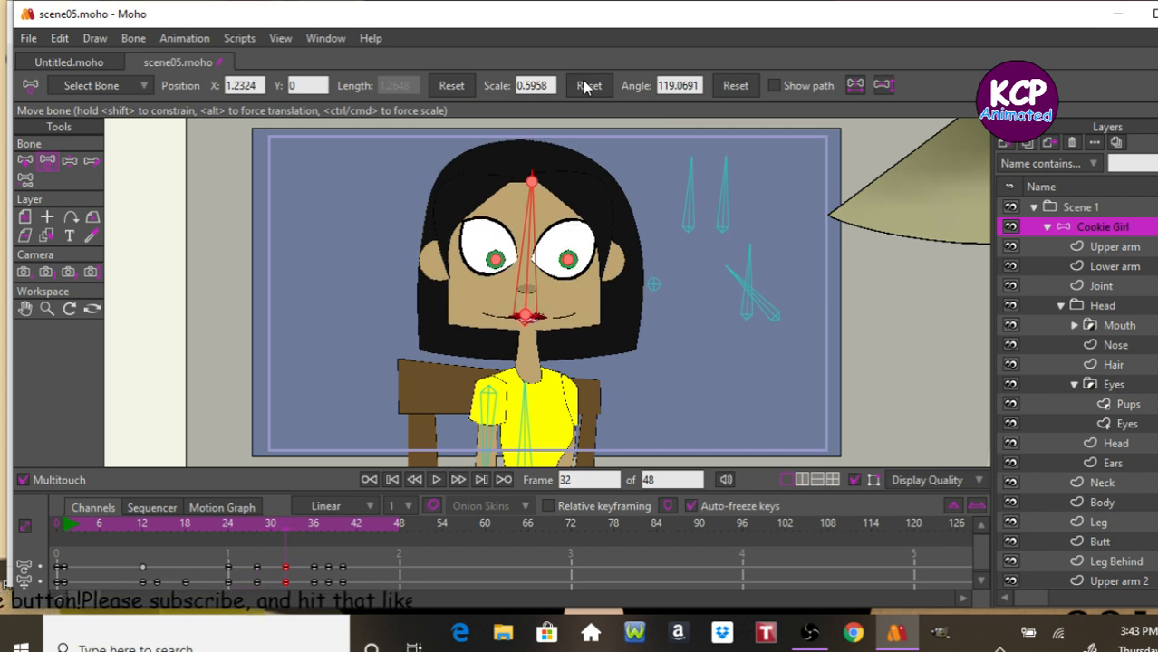
pyautogui.press('Left')
pyautogui.press('Left')
pyautogui.press('Left')
pyautogui.press('Left')
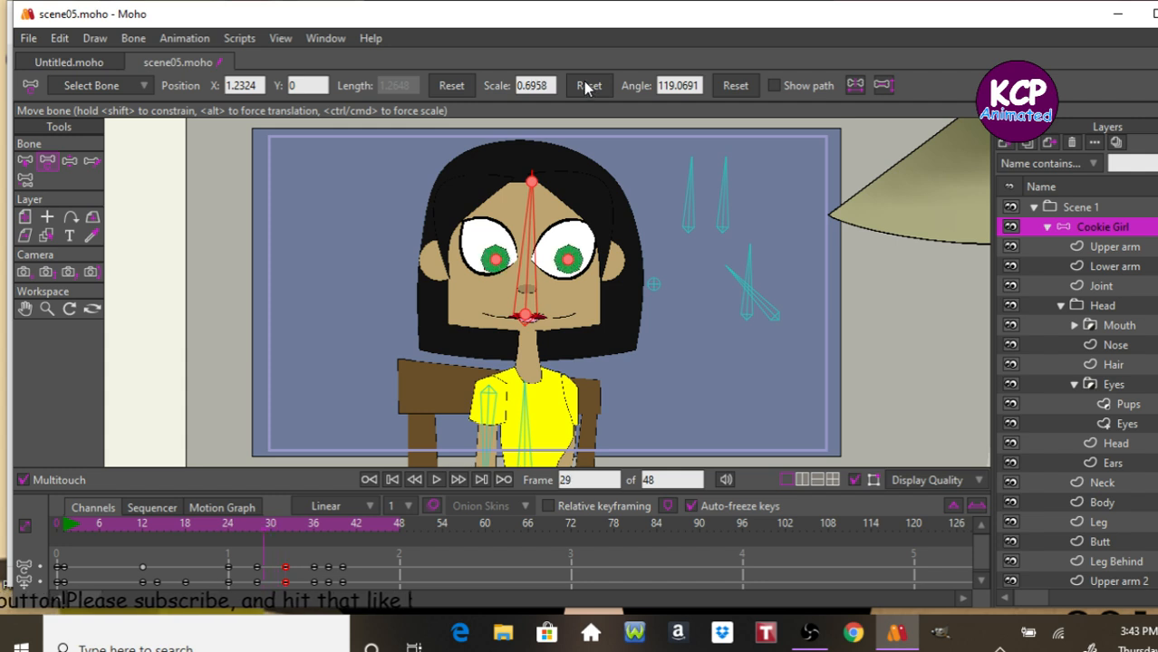
pyautogui.press('Right')
pyautogui.press('Right')
pyautogui.press('Right')
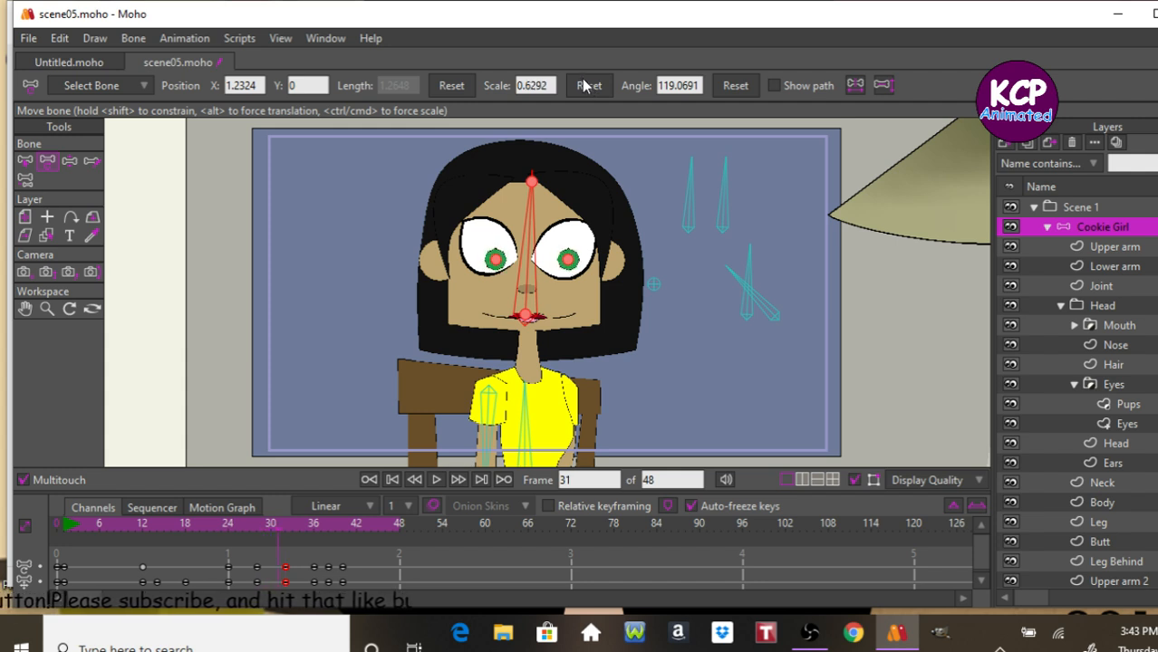
pyautogui.press('Right')
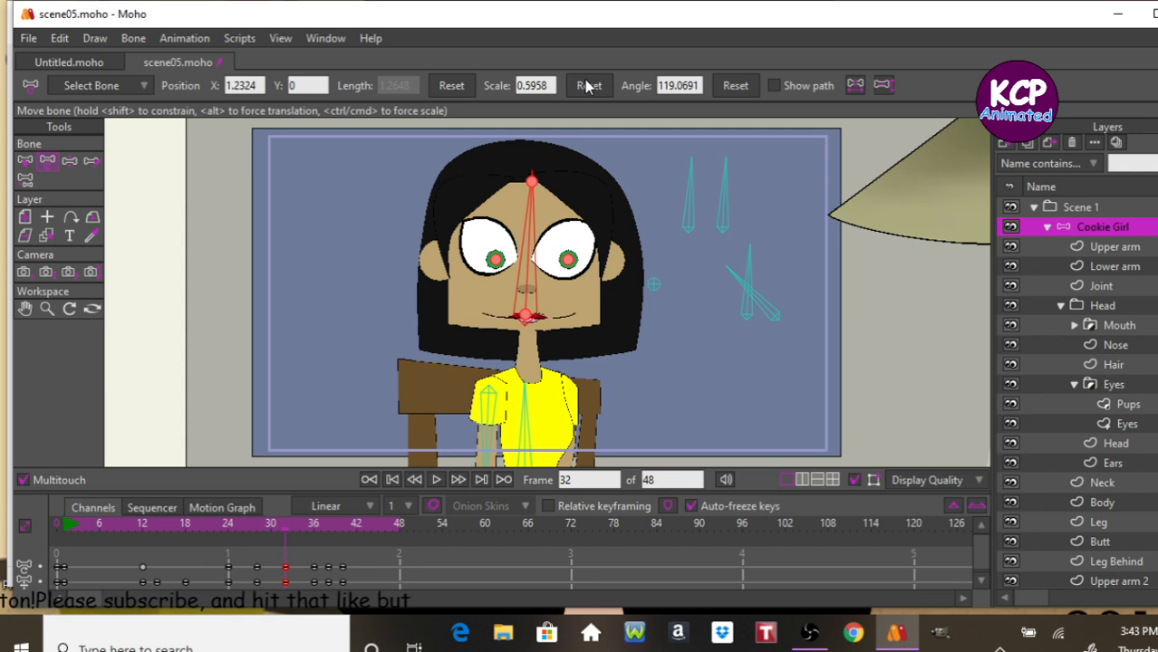
# Reset the head bone's scale at frame 32 and step back and forth around it to check the change.
pyautogui.click(588, 85)
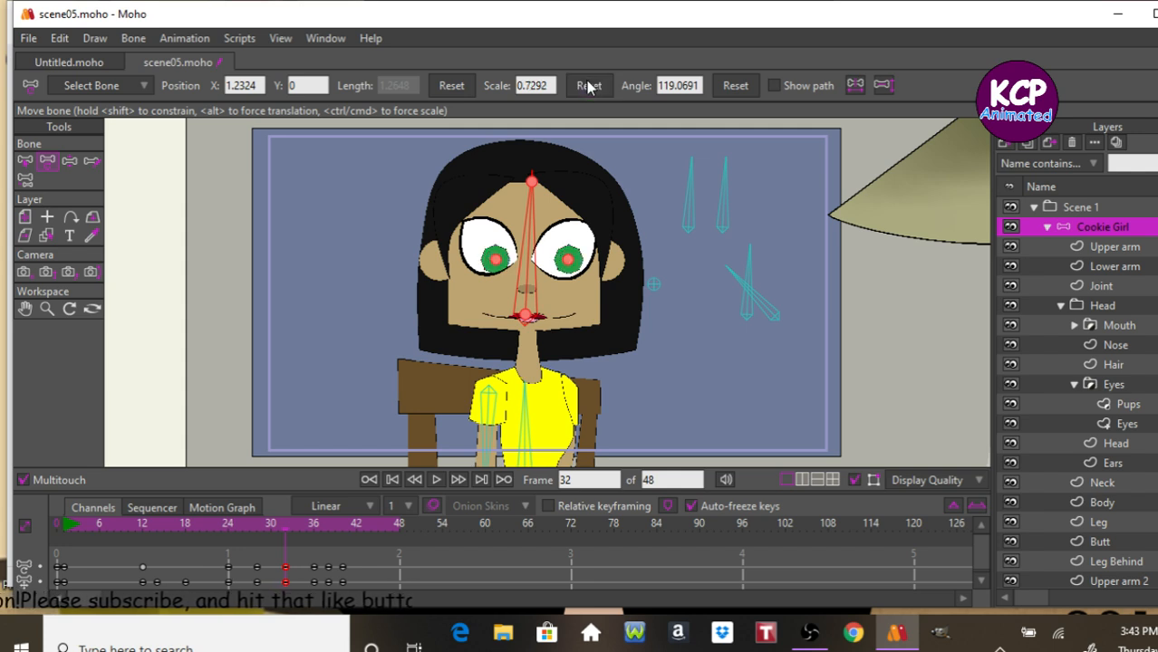
pyautogui.press('Right')
pyautogui.press('Right')
pyautogui.press('Right')
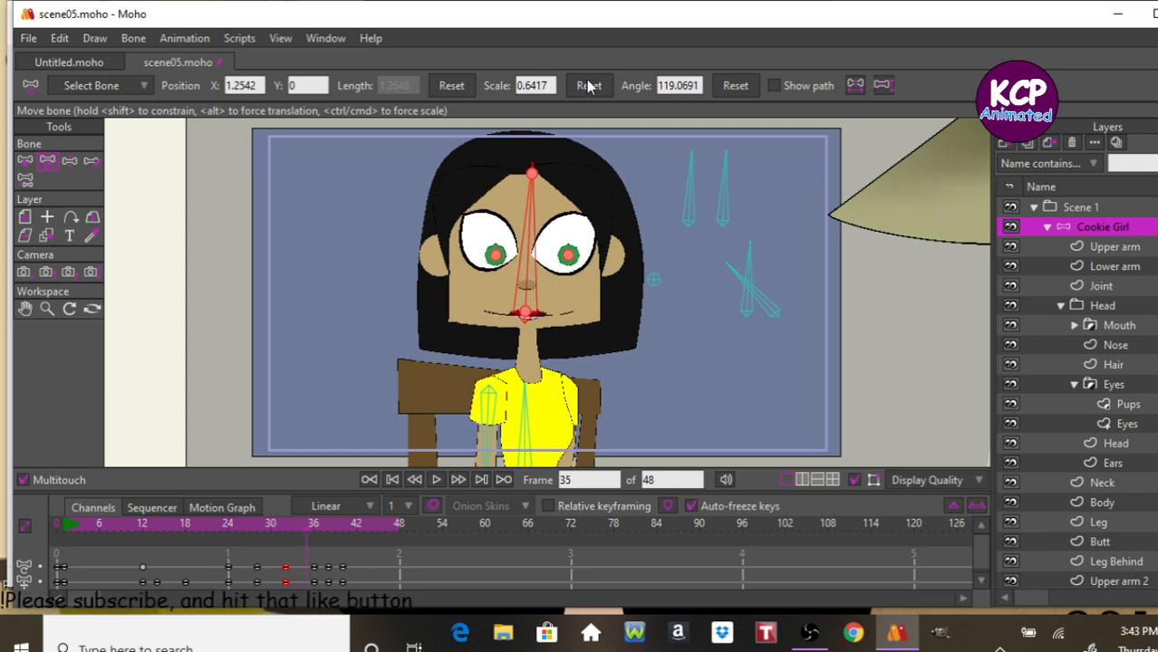
pyautogui.press('Left')
pyautogui.press('Left')
pyautogui.press('Left')
pyautogui.press('Right')
pyautogui.press('Right')
pyautogui.press('Left')
pyautogui.press('Left')
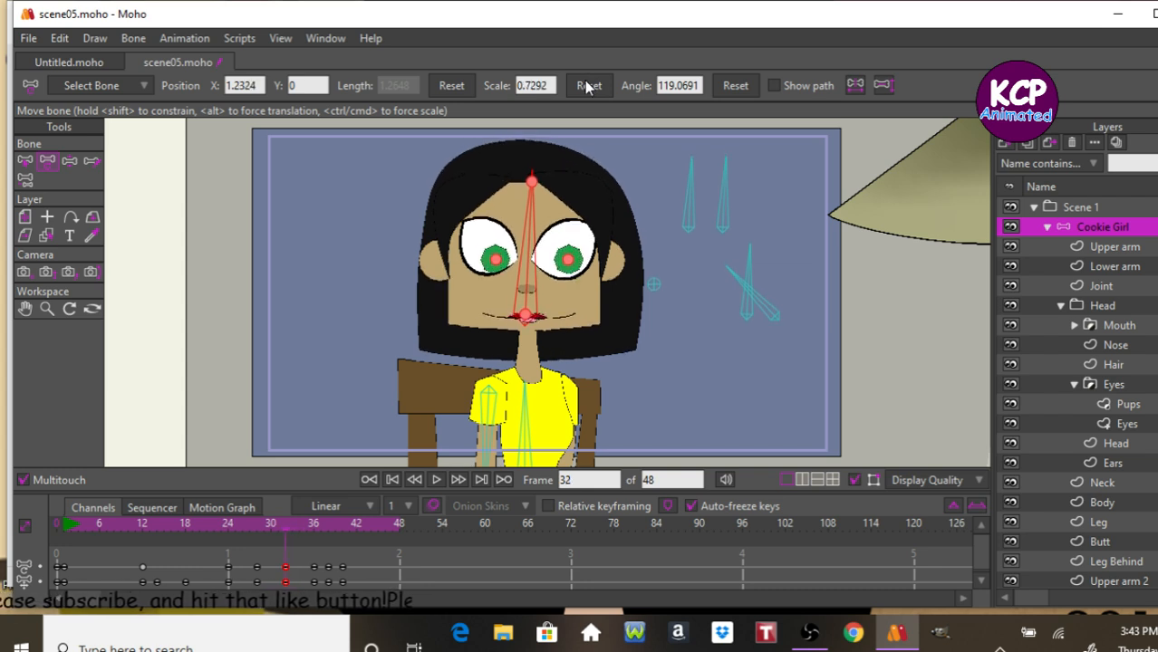
# On the Eyes layer, copy the blink keyframes and paste them at frame 32.
pyautogui.click(1123, 424)
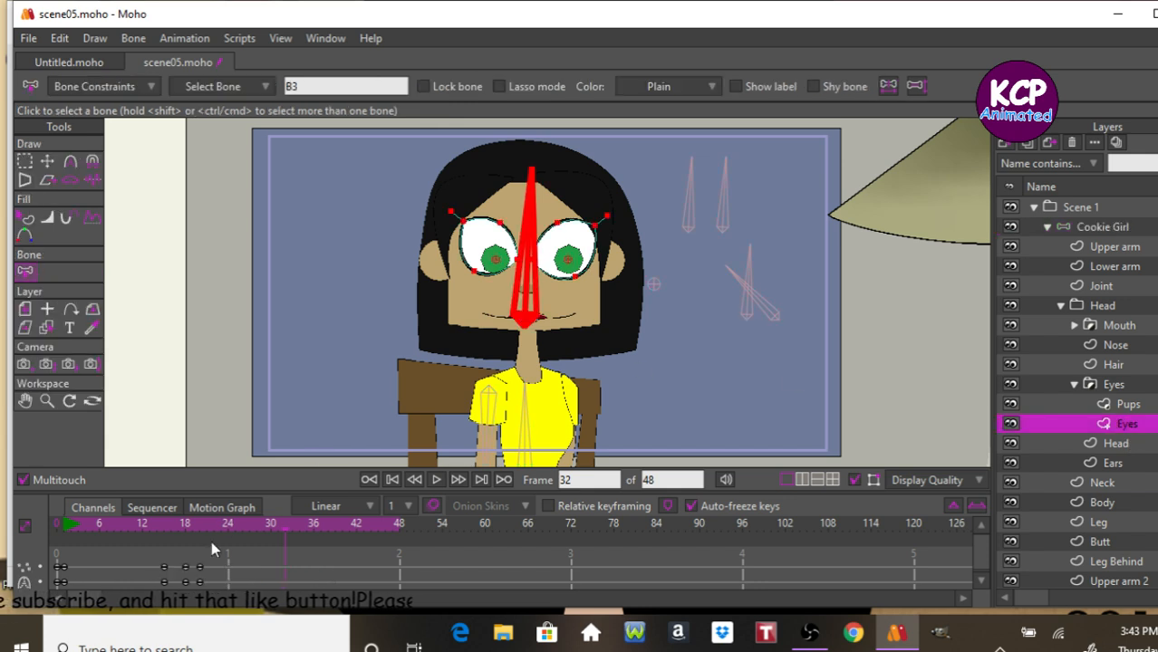
pyautogui.moveTo(195, 558); pyautogui.dragTo(208, 588)
pyautogui.hotkey('ctrl', 'c')
pyautogui.hotkey('ctrl', 'v')
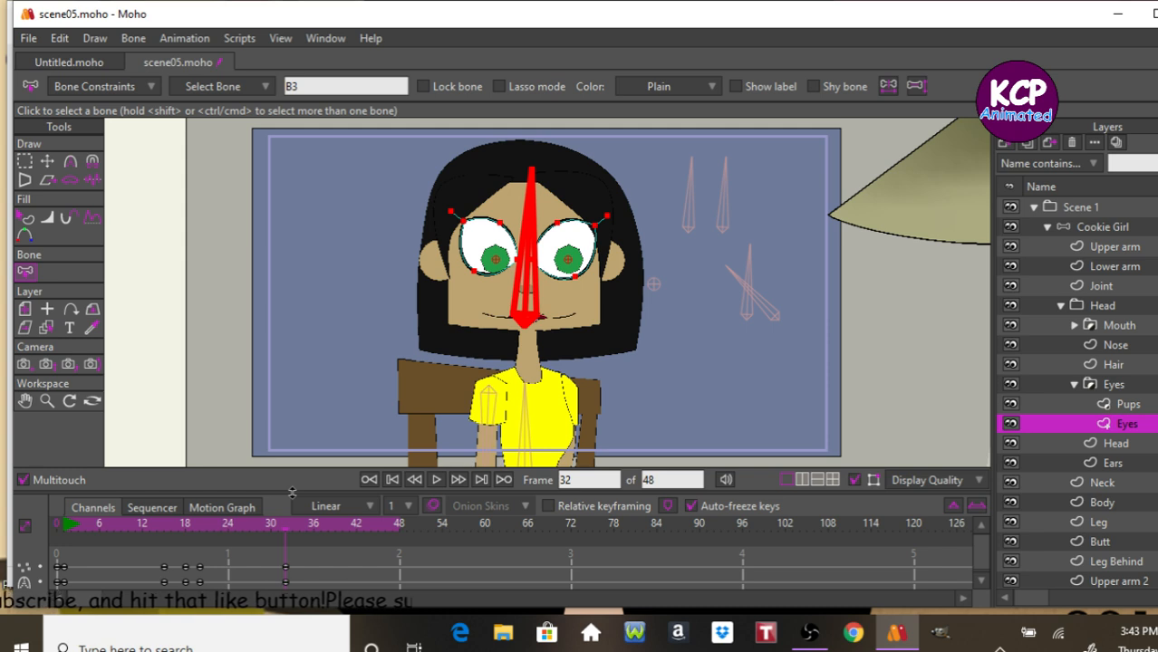
# Go to frame 34 and paste the closed-eye keyframes there.
pyautogui.hotkey('ctrl', 'Right')
pyautogui.hotkey('ctrl', 'Right')
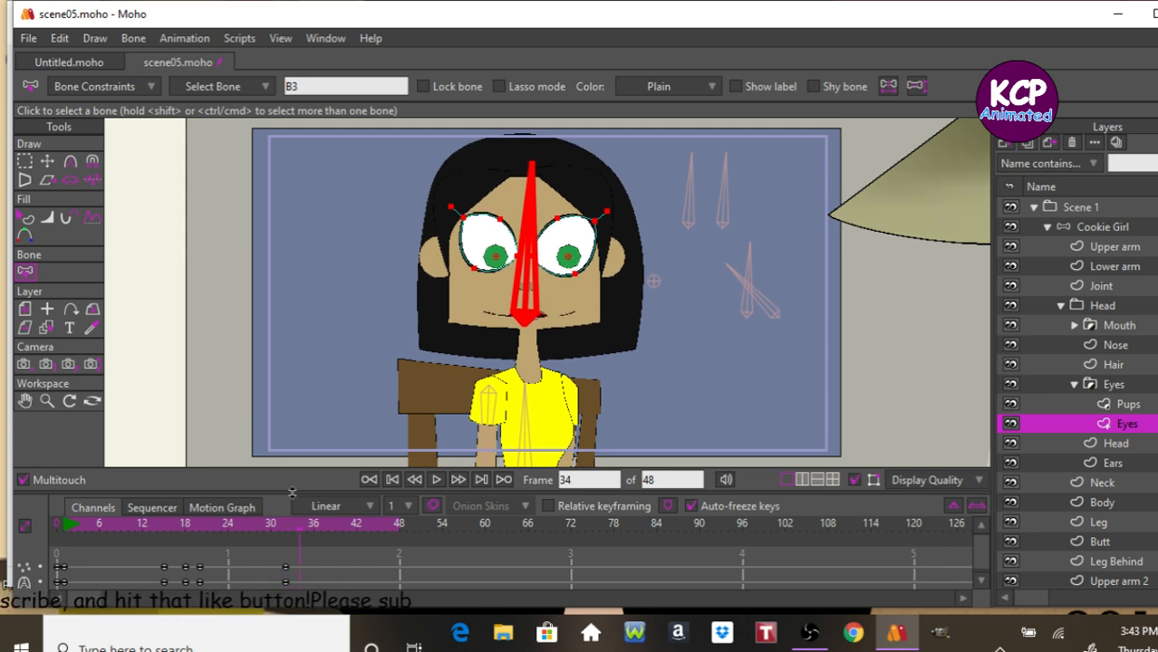
pyautogui.moveTo(182, 557); pyautogui.dragTo(193, 589)
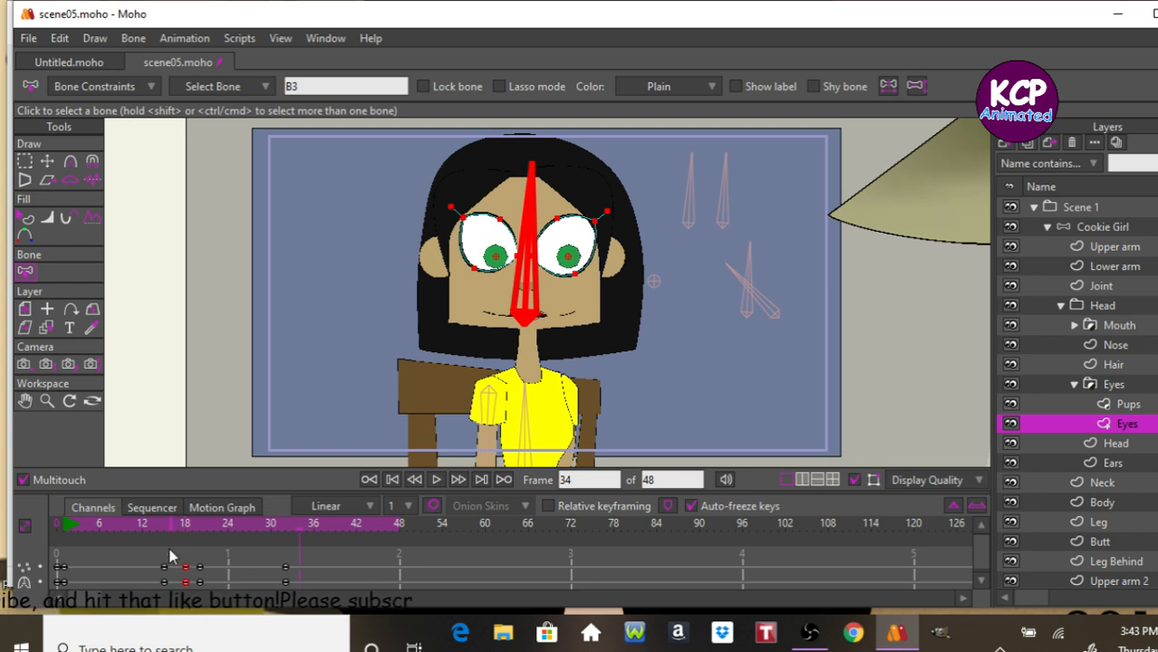
pyautogui.hotkey('ctrl', 'v')
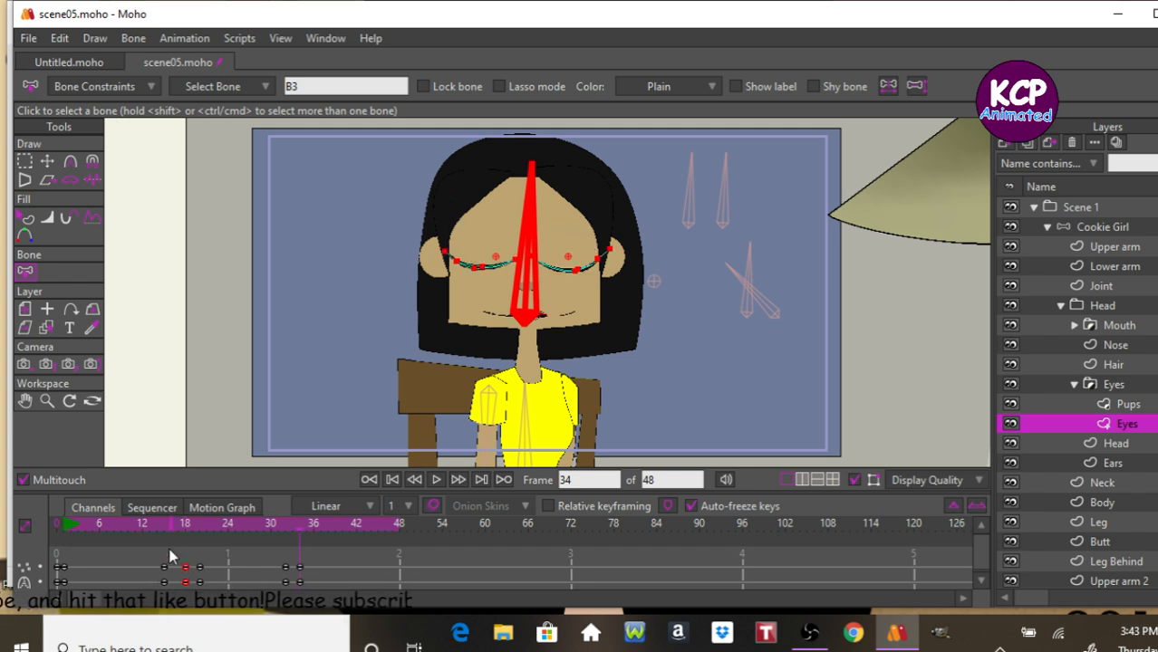
# Go to frame 35, select the open-eye keyframes and paste them there.
pyautogui.hotkey('ctrl', 'Right')
pyautogui.hotkey('ctrl', 'Right')
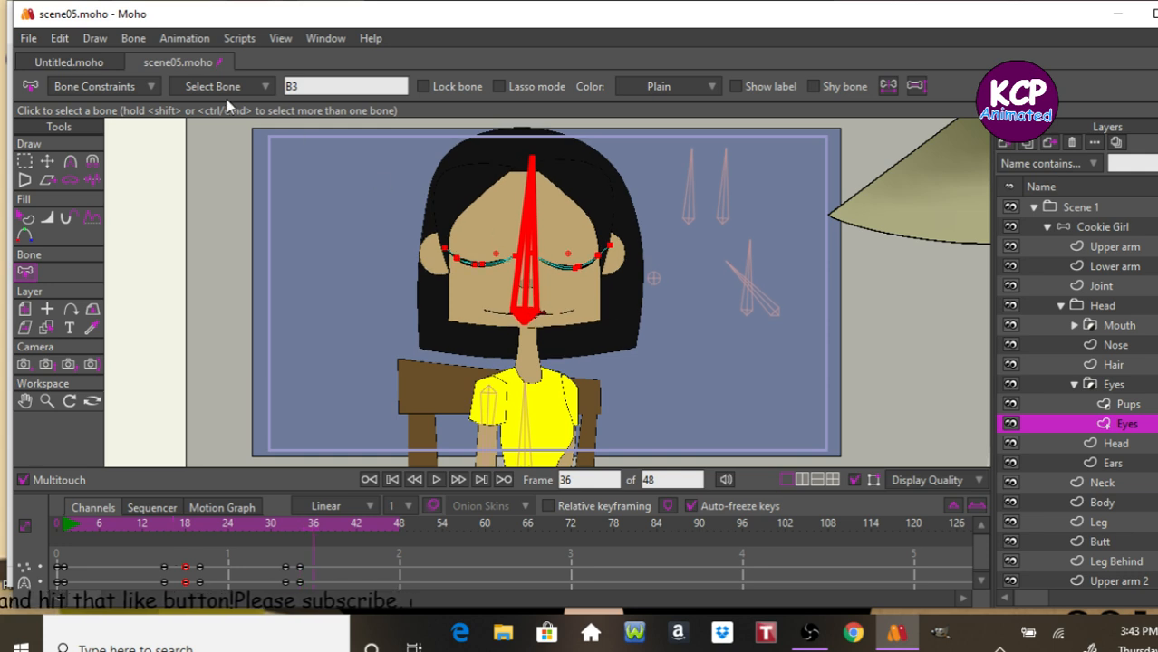
pyautogui.hotkey('ctrl', 'Left')
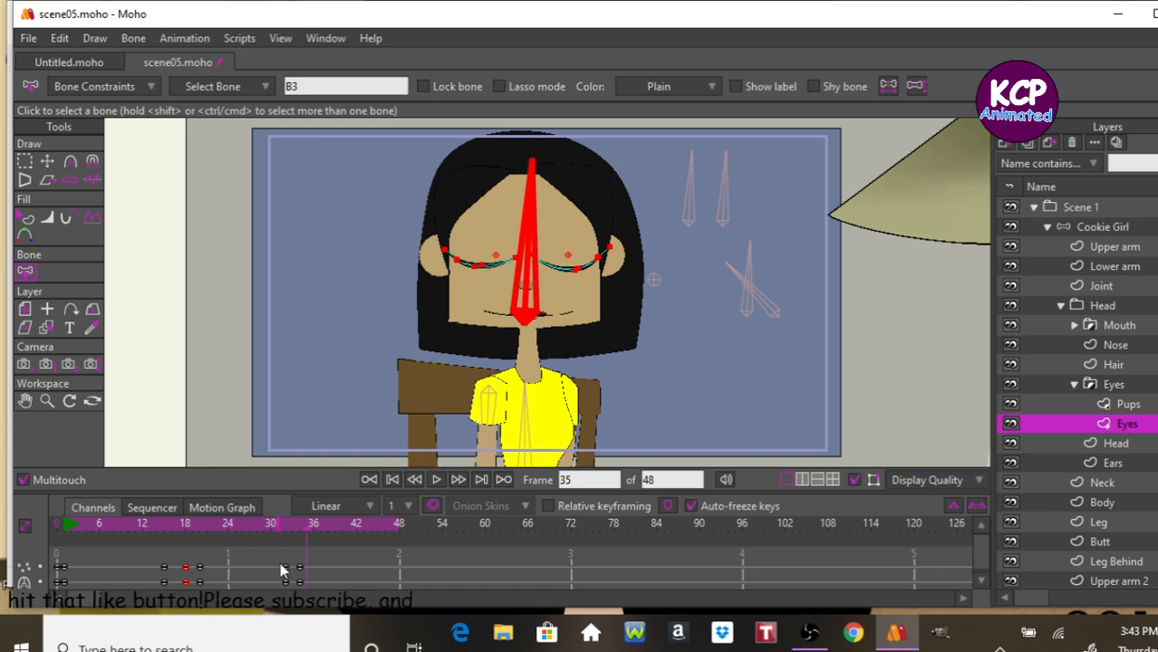
pyautogui.moveTo(271, 560); pyautogui.dragTo(292, 591)
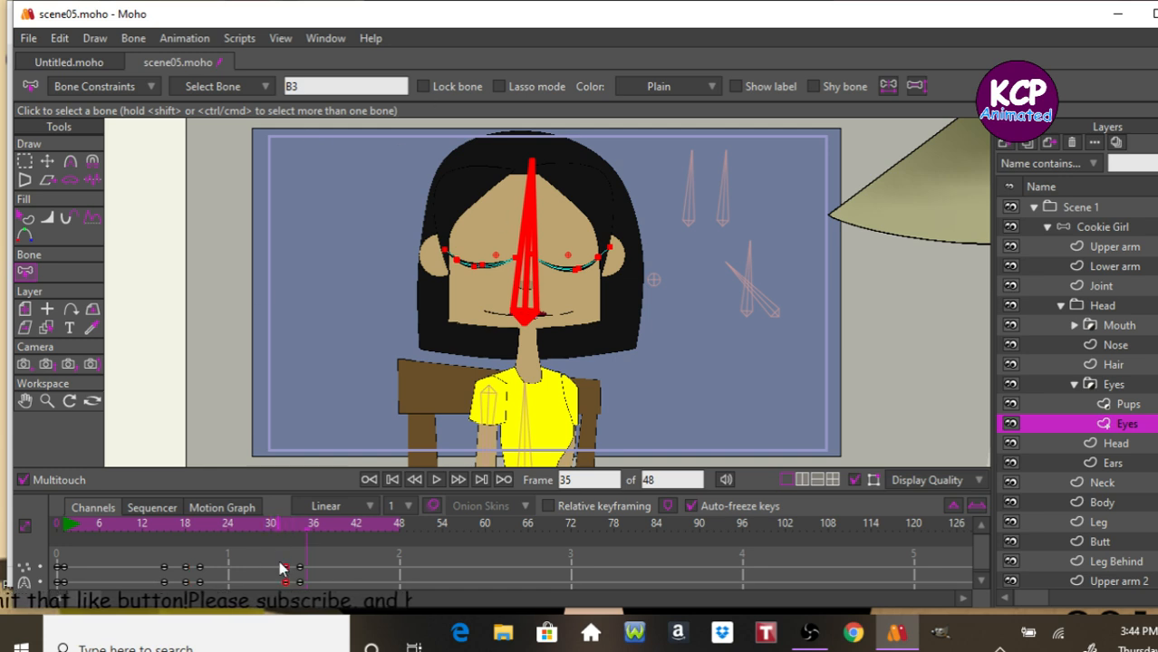
pyautogui.hotkey('ctrl', 'v')
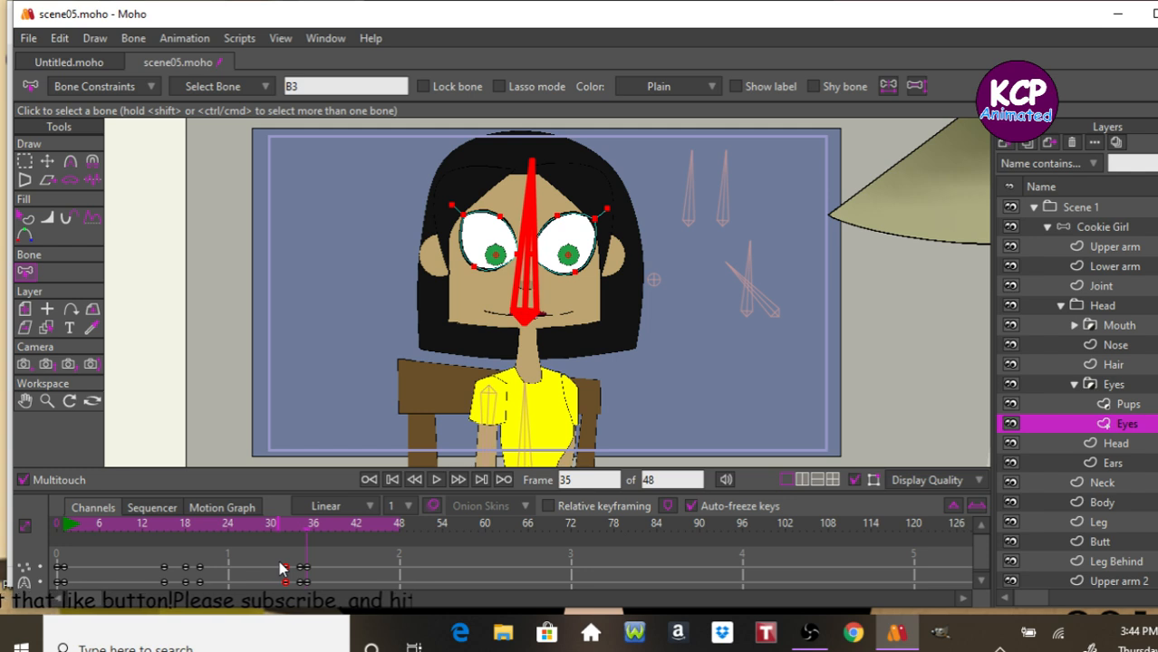
# Play back the animation to review the new blink.
pyautogui.press('Left')
pyautogui.press('Right')
pyautogui.press('space')
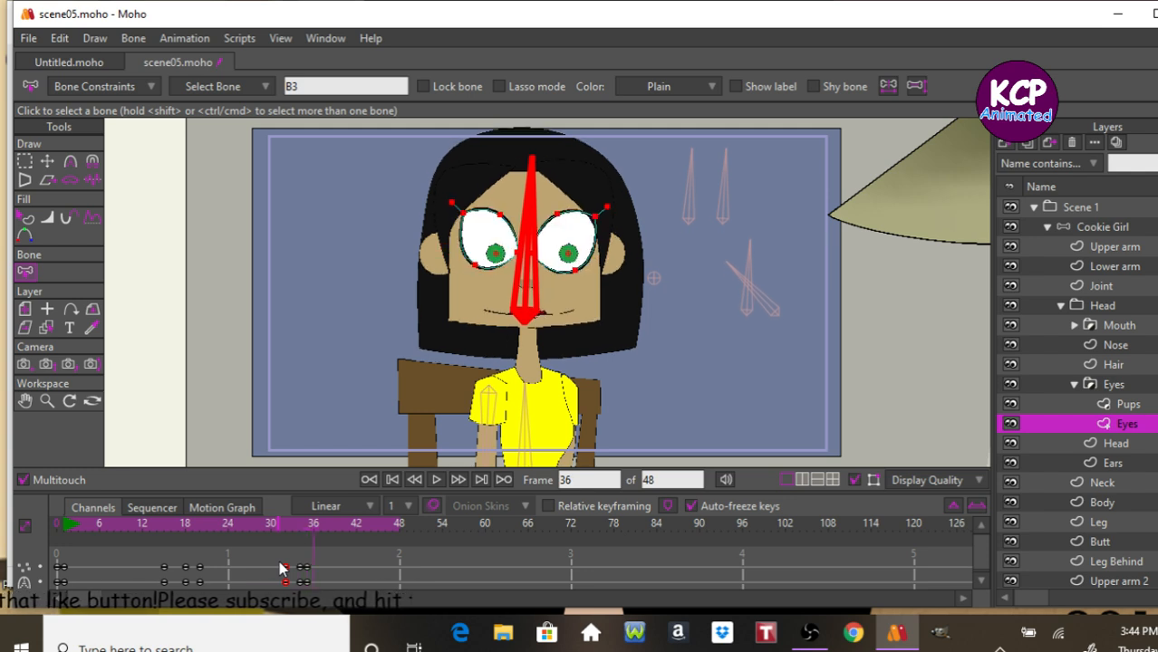
pyautogui.press('space')
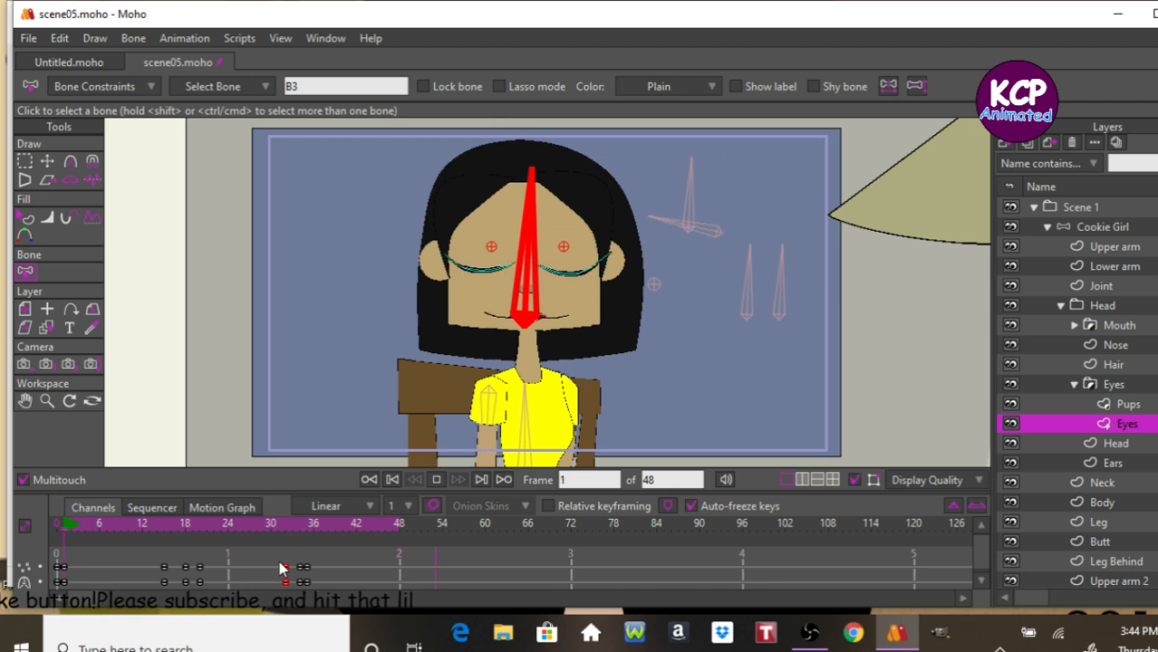
# On the Cookie Girl bone layer, select eye bone B14 and rotate it to about -2.5° at frame 31, undoing an accidental bone move.
pyautogui.click(1123, 232)
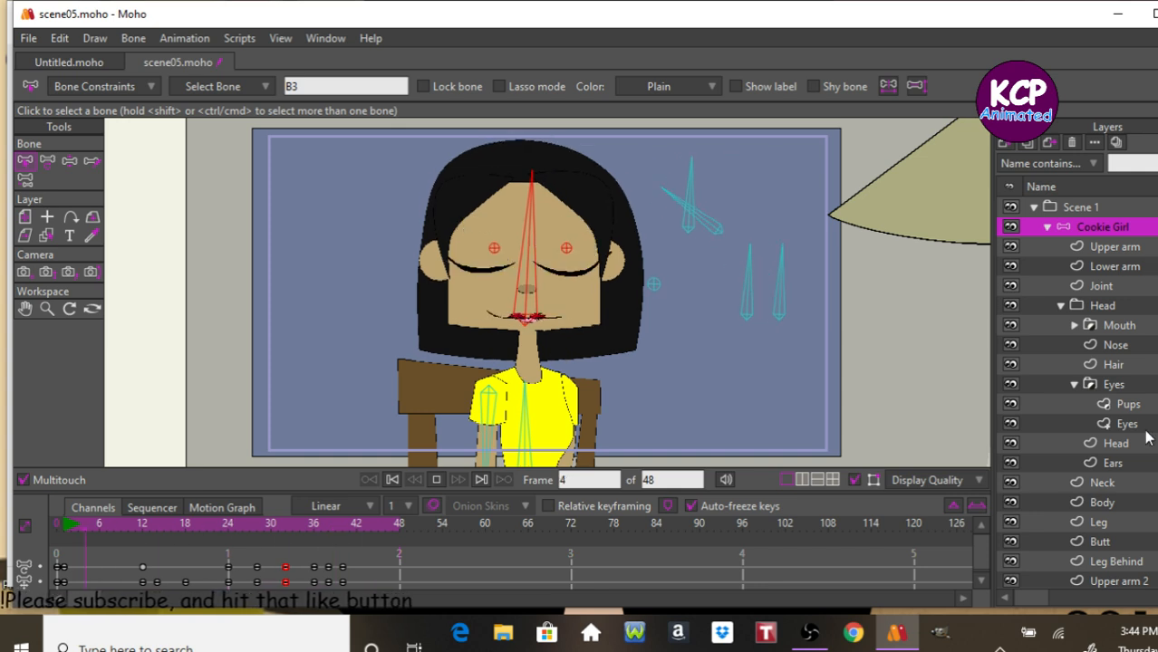
pyautogui.press('space')
pyautogui.press('Right')
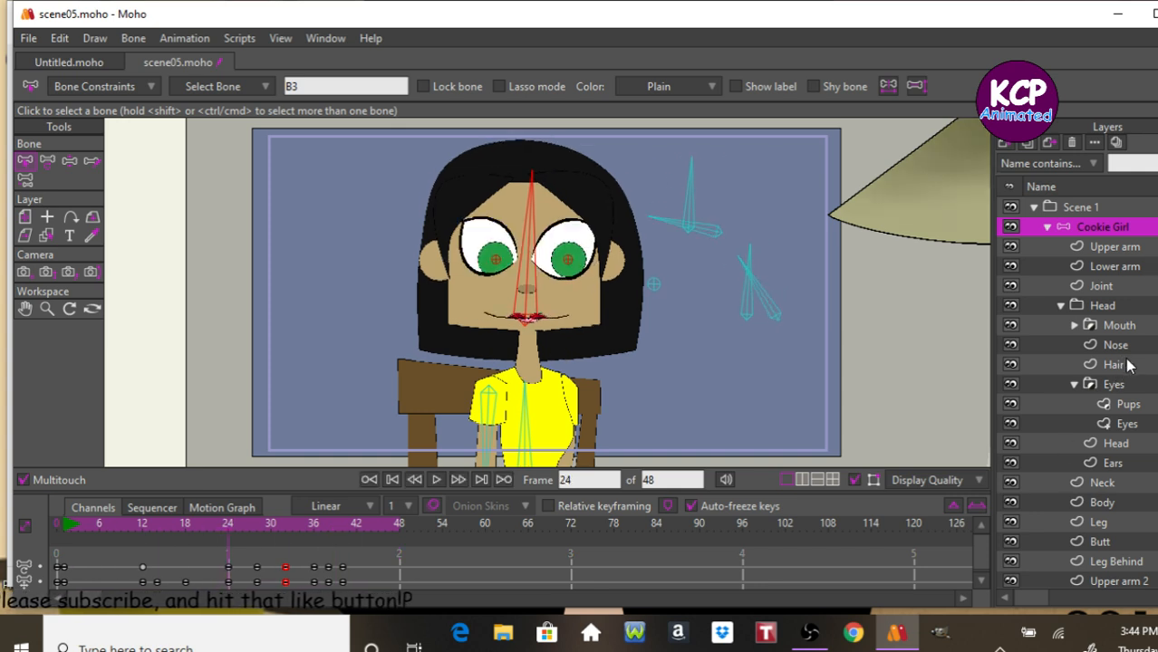
pyautogui.press('Right')
pyautogui.press('Right')
pyautogui.press('Right')
pyautogui.press('Right')
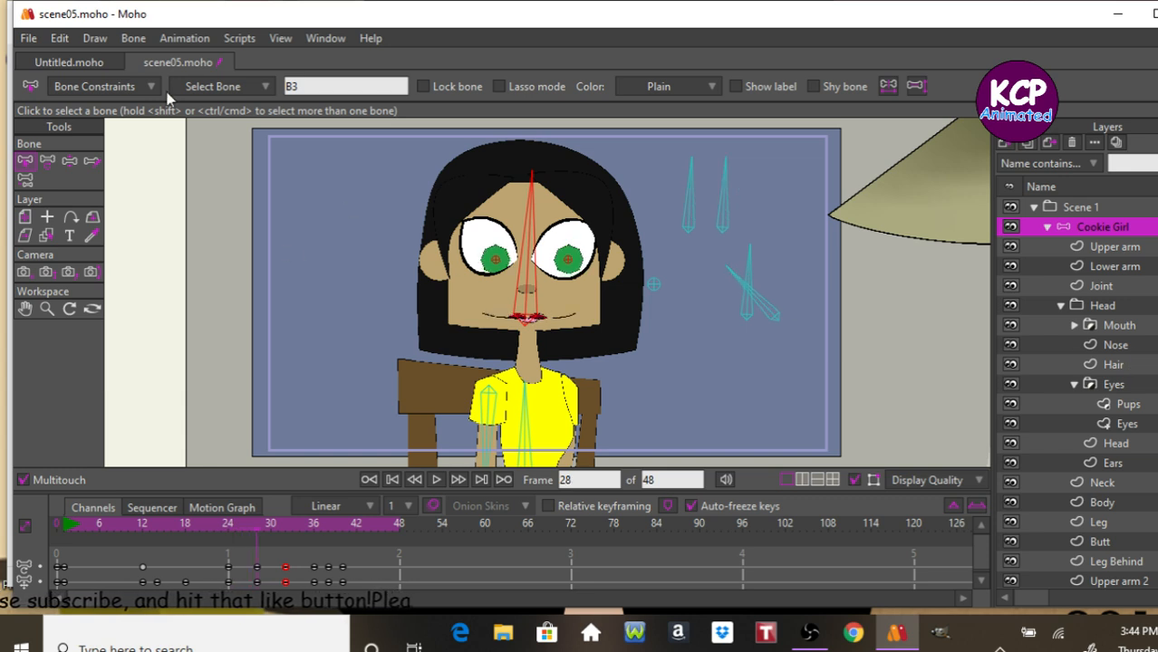
pyautogui.press('t')
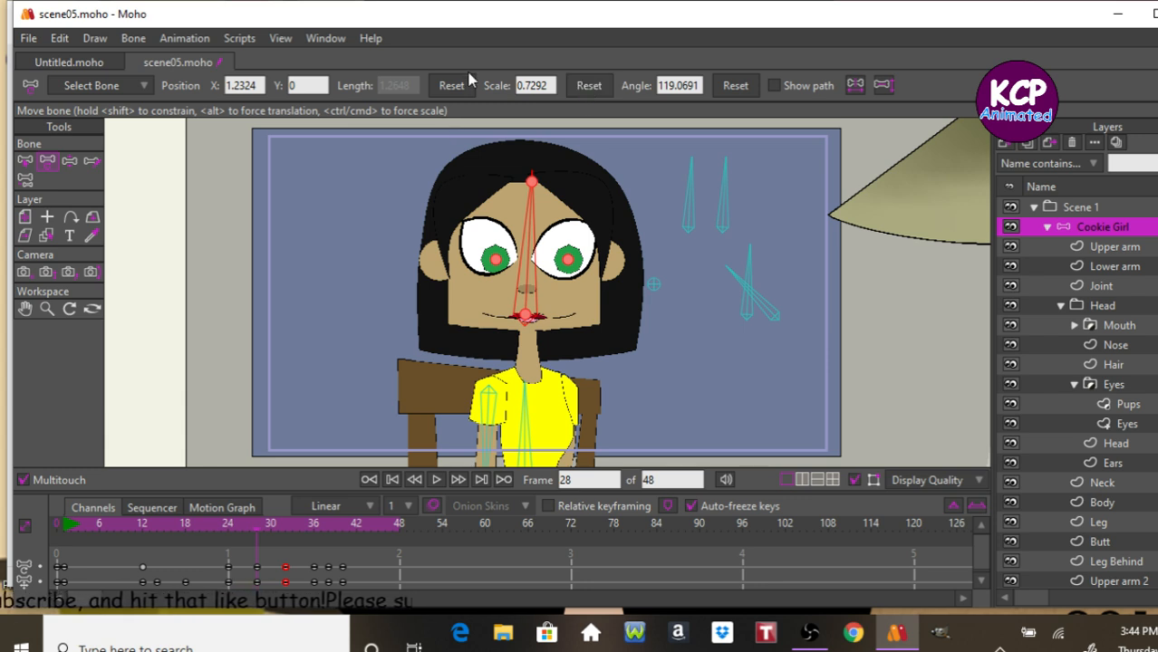
pyautogui.click(26, 160)
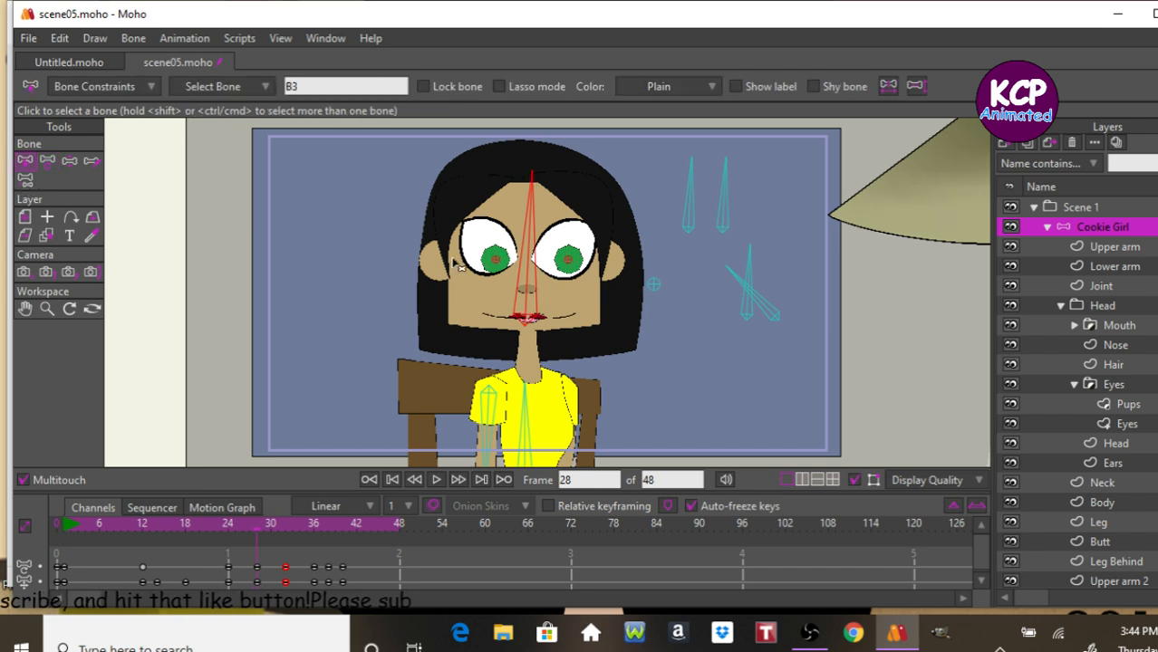
pyautogui.click(507, 263)
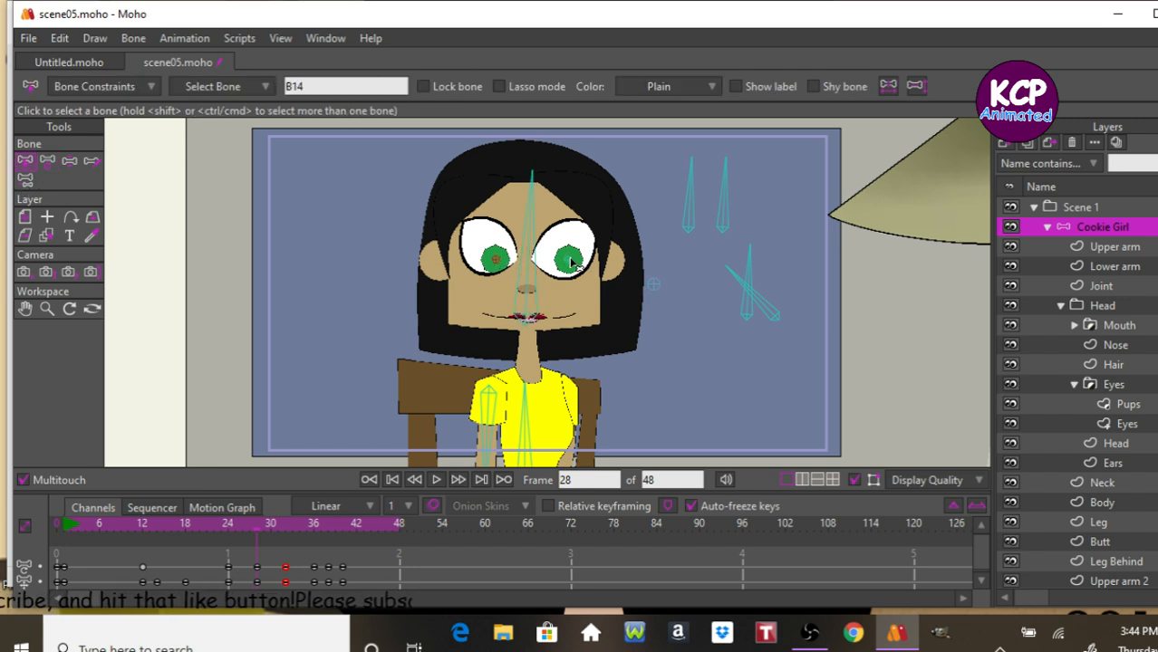
pyautogui.click(48, 163)
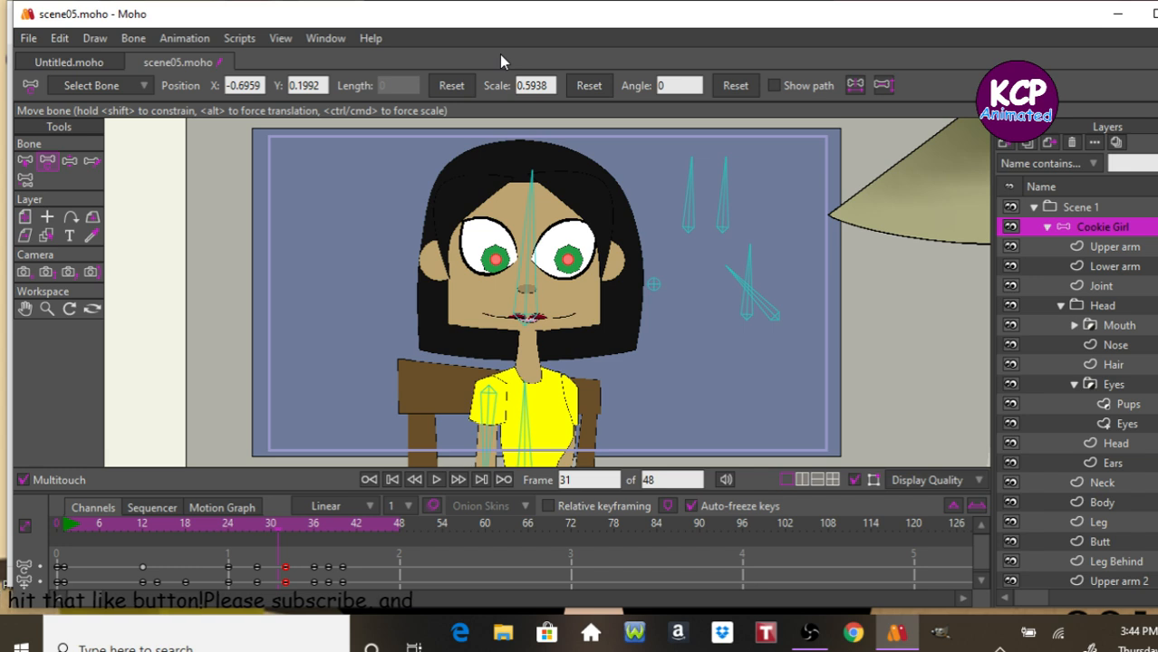
pyautogui.press('Right')
pyautogui.press('Right')
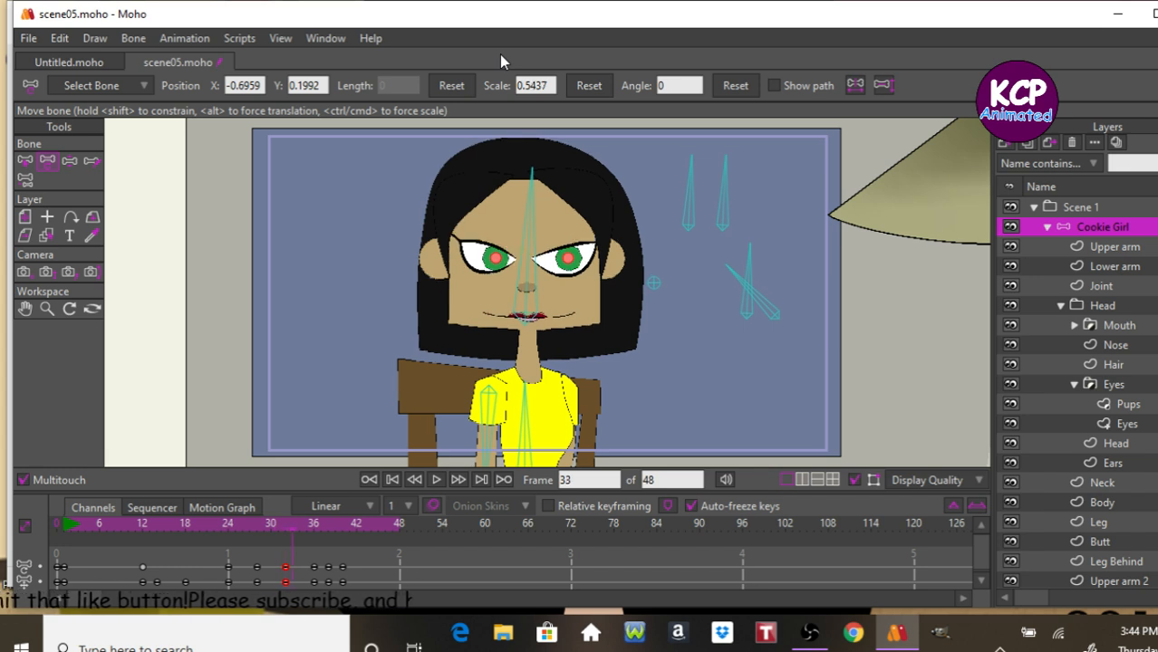
pyautogui.click(281, 528)
pyautogui.moveTo(253, 528); pyautogui.dragTo(278, 539)
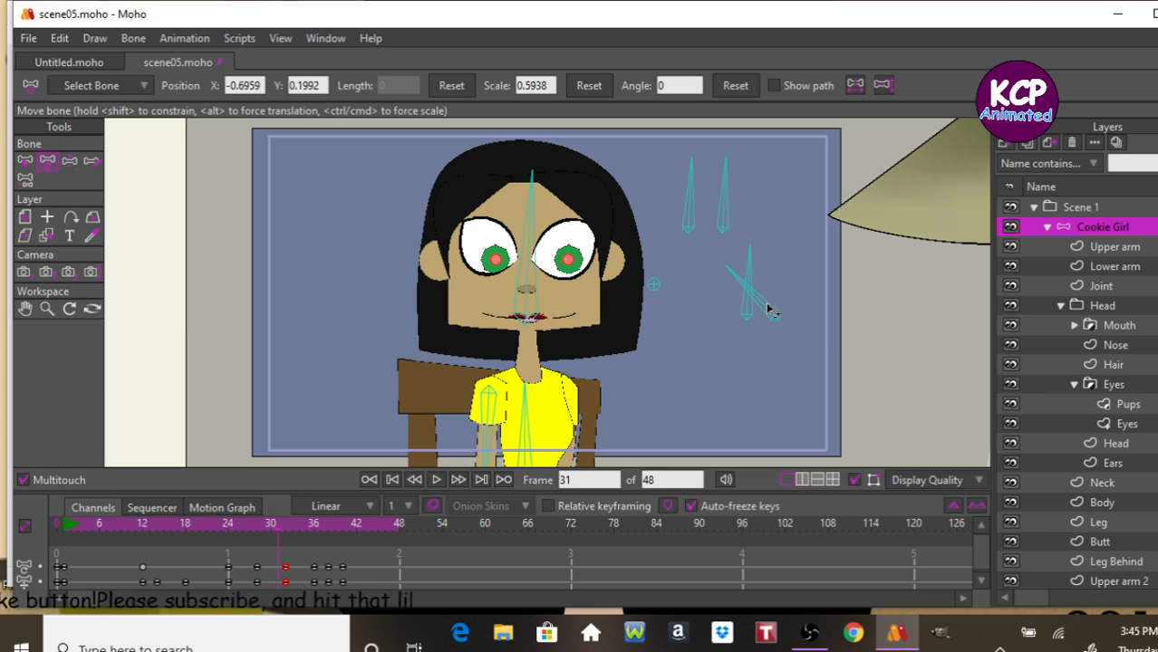
pyautogui.moveTo(797, 283); pyautogui.dragTo(787, 286)
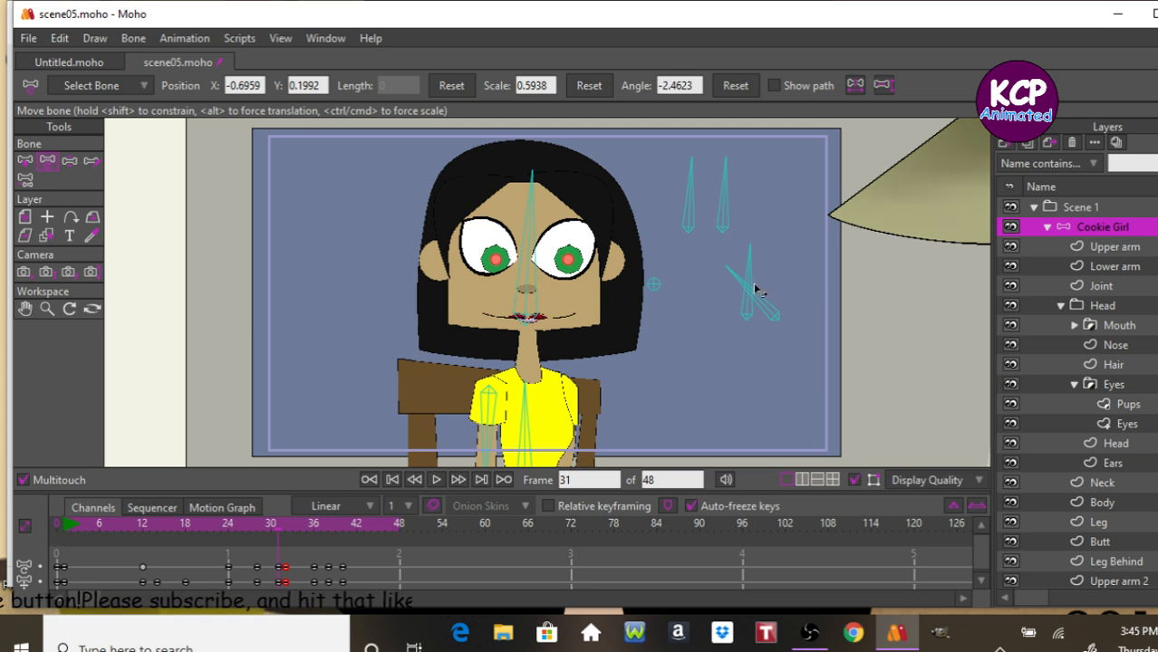
pyautogui.click(257, 152)
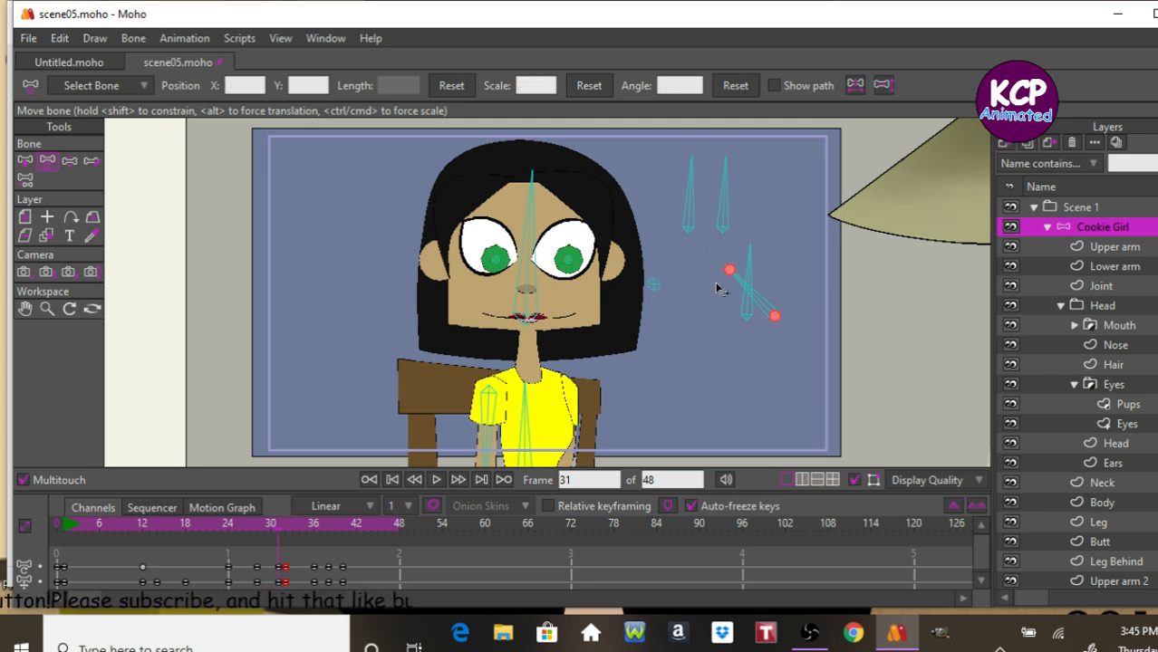
pyautogui.moveTo(736, 284); pyautogui.dragTo(782, 266)
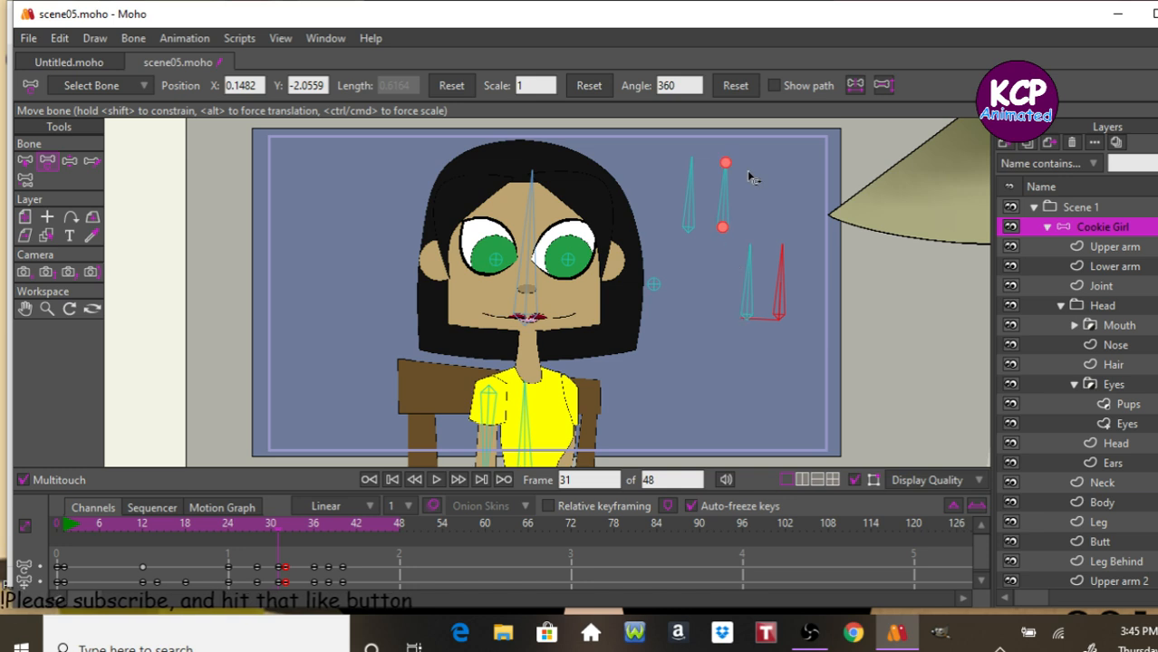
pyautogui.hotkey('ctrl', 'z')
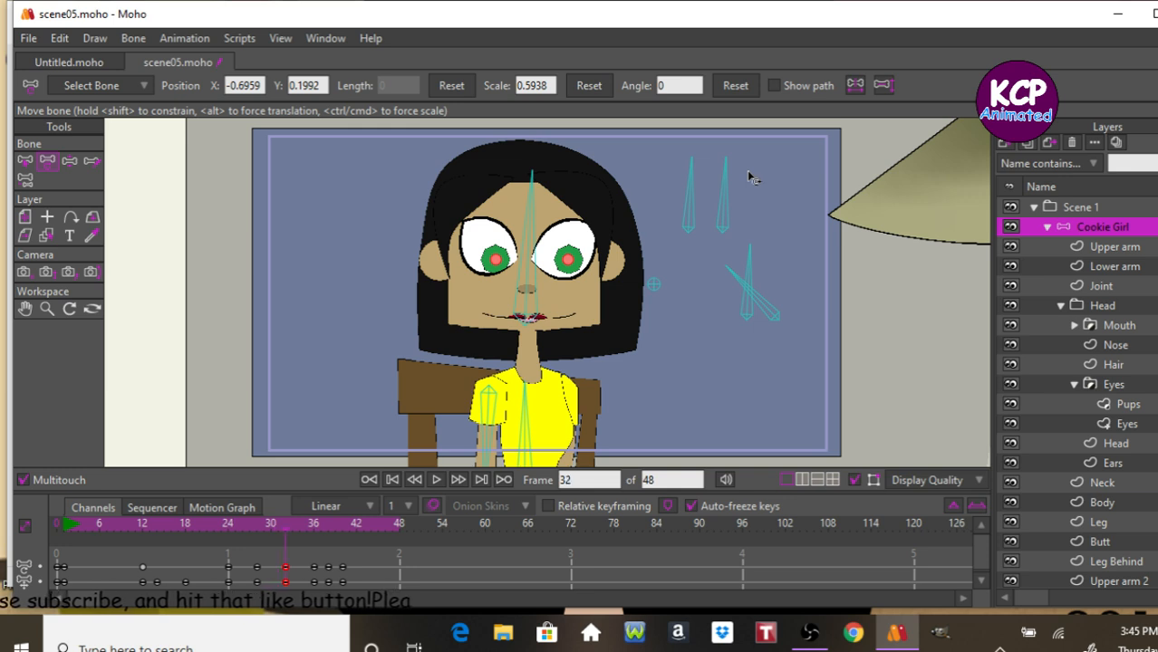
# Adjust the eye control bone at frame 32 with the Manipulate Bones tool and step forward to frame 36.
pyautogui.click(72, 163)
pyautogui.moveTo(772, 306); pyautogui.dragTo(785, 305)
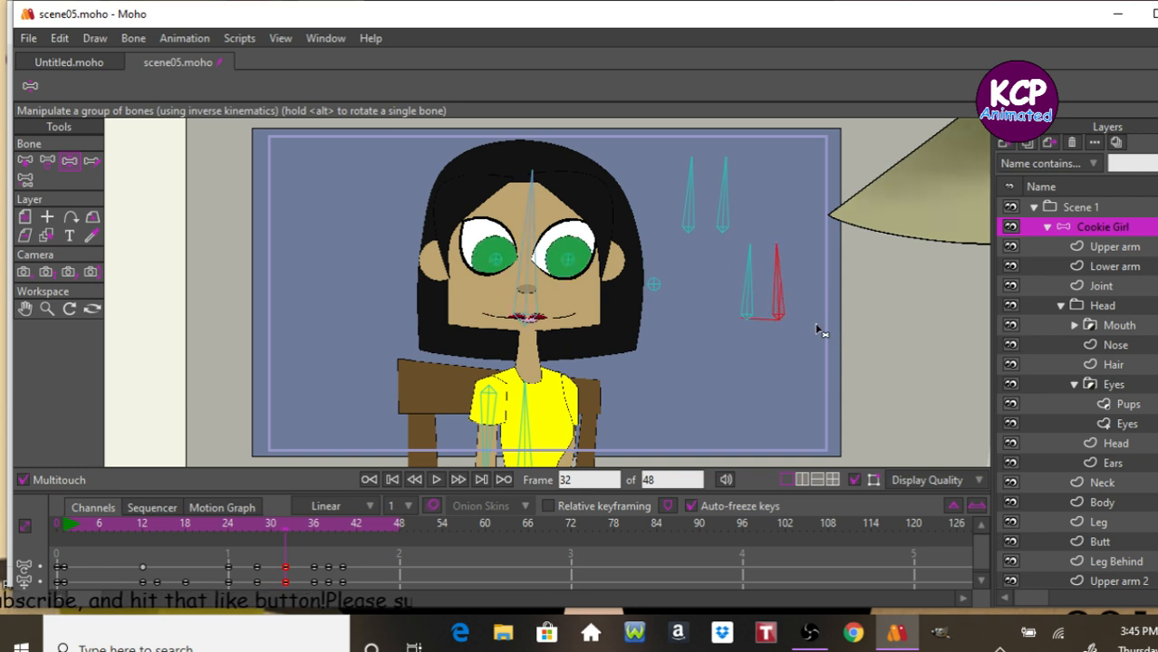
pyautogui.press('Right')
pyautogui.press('Right')
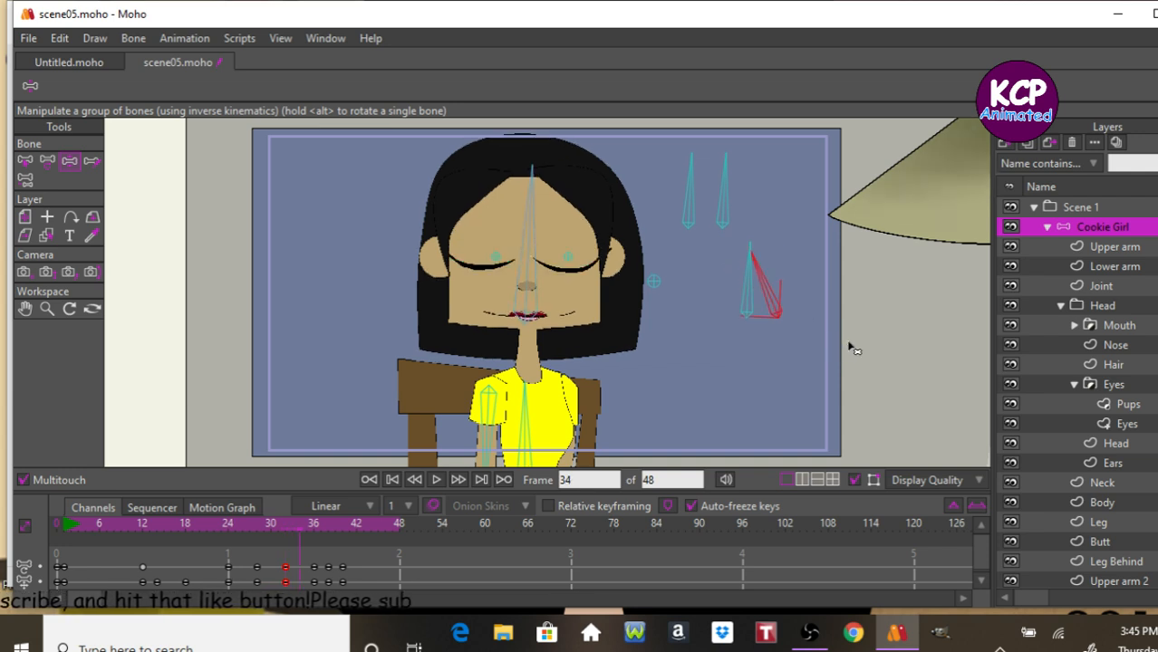
pyautogui.press('Right')
pyautogui.press('Right')
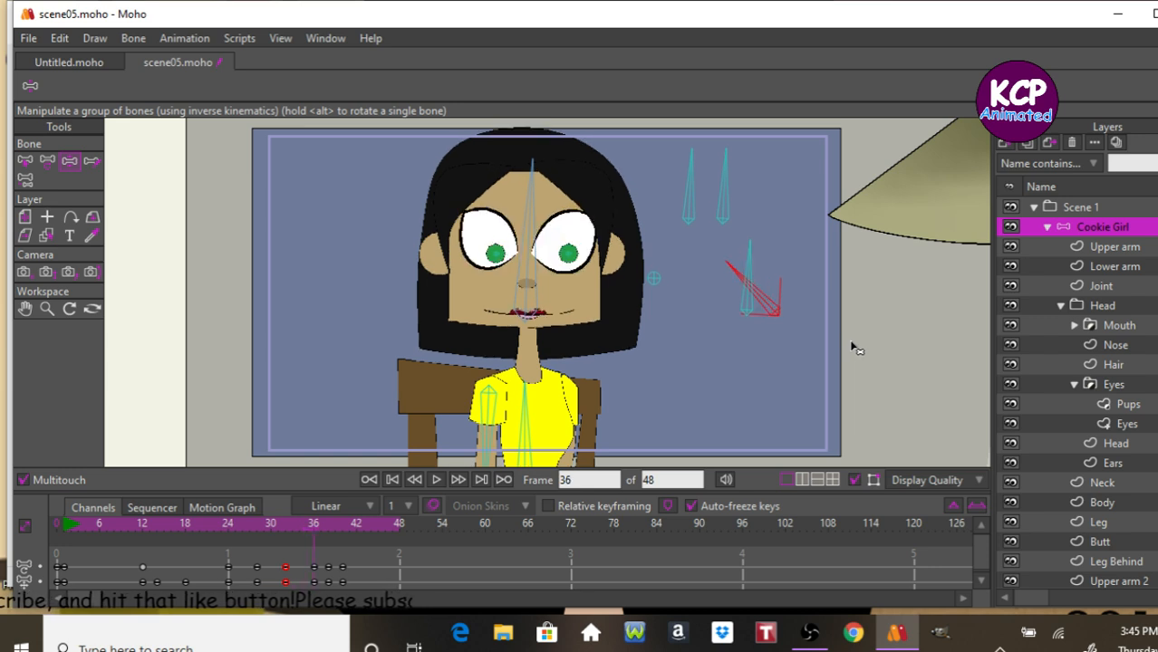
# Step back to frame 35 and play the animation to review the blink.
pyautogui.press('Left')
pyautogui.press('Left')
pyautogui.press('Left')
pyautogui.press('Left')
pyautogui.press('Left')
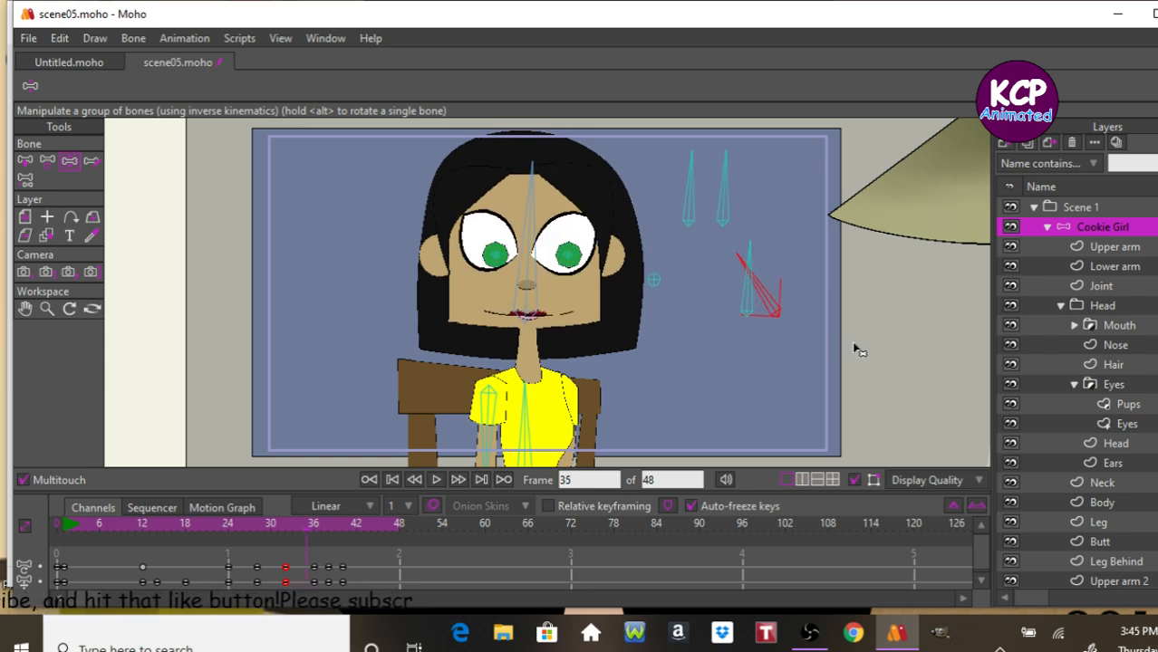
pyautogui.press('space')
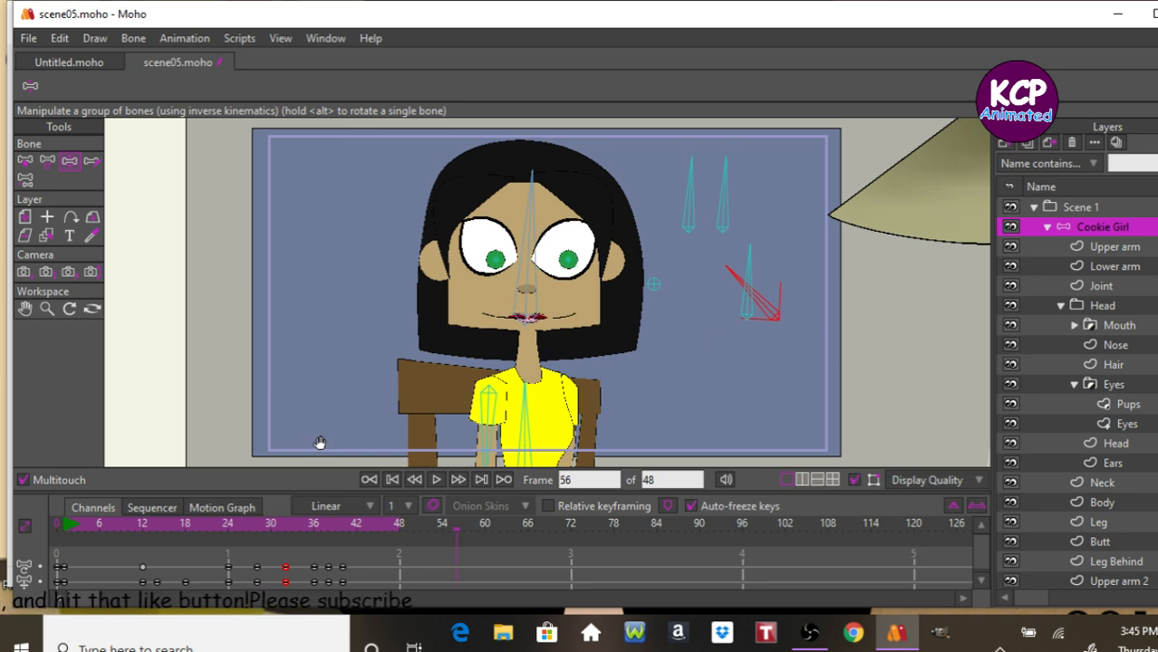
pyautogui.press('space')
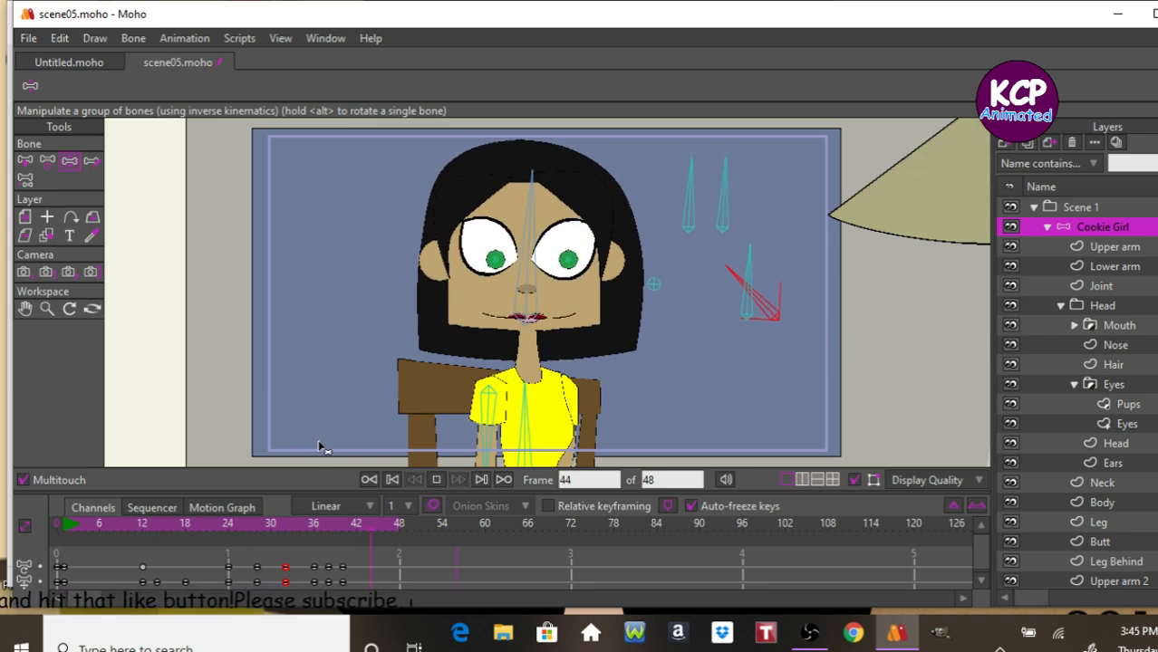
pyautogui.press('space')
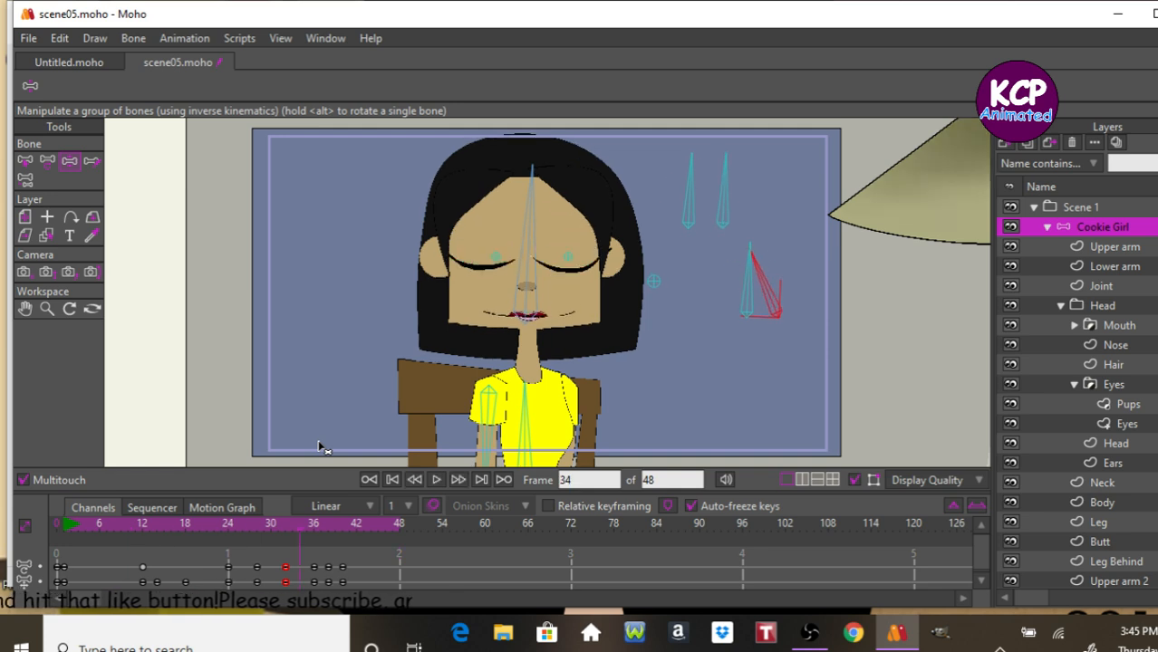
pyautogui.press('space')
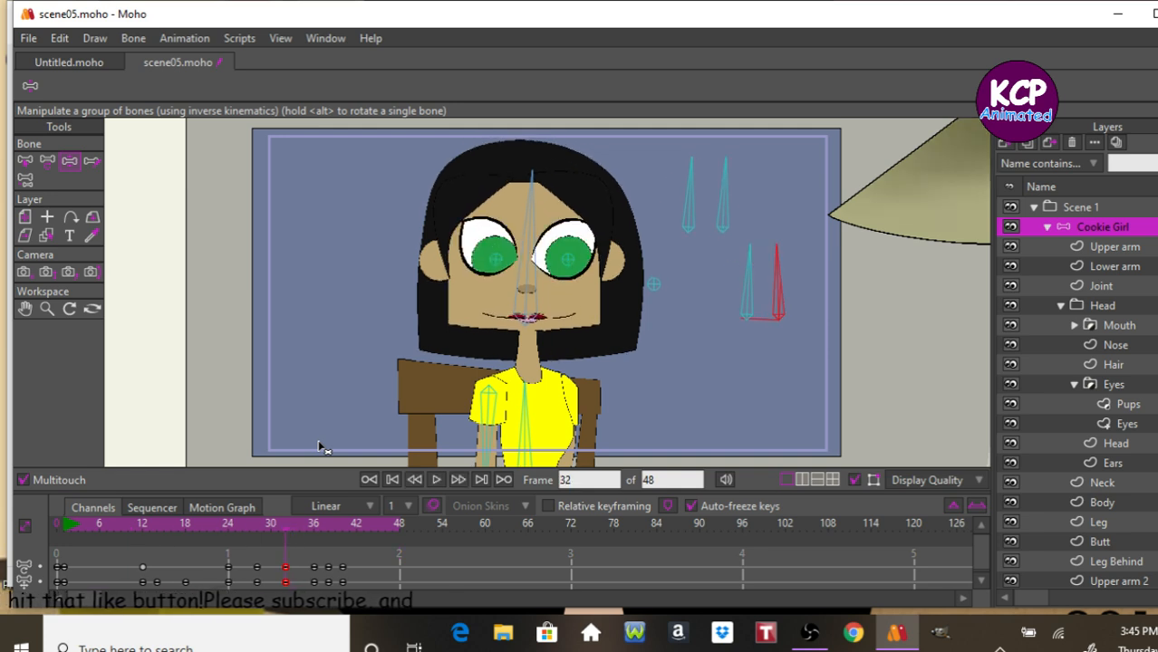
pyautogui.press('space')
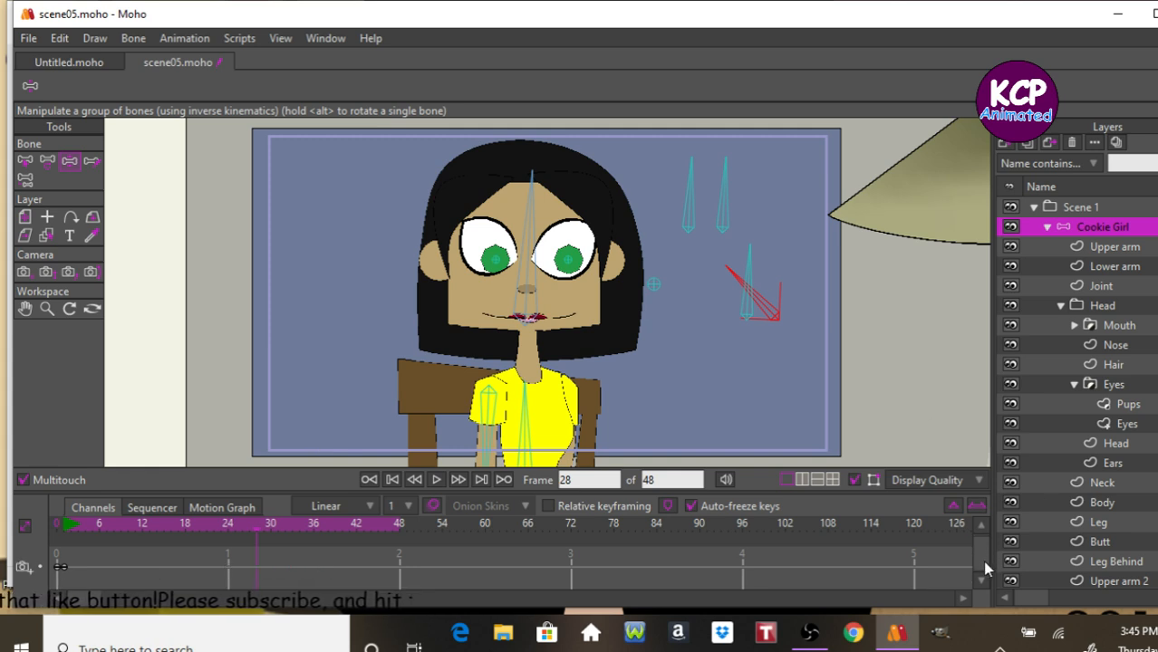
# Switch to the Select Bone tool, go to frame 32 and select the eye control bone.
pyautogui.moveTo(988, 551); pyautogui.dragTo(987, 554)
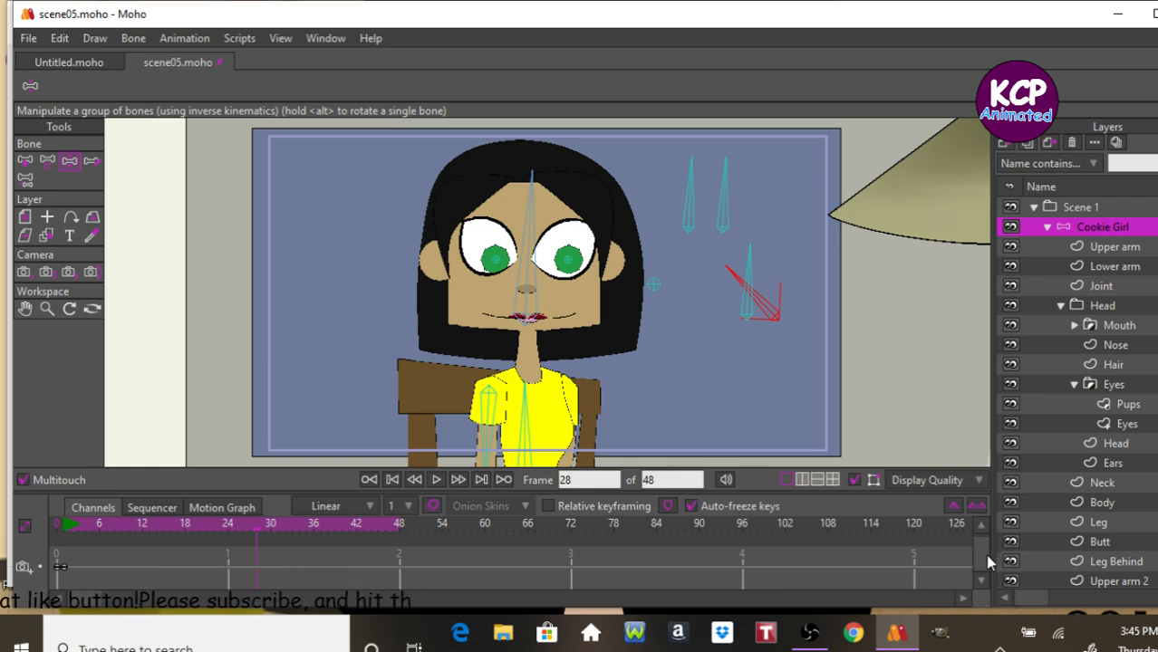
pyautogui.click(25, 162)
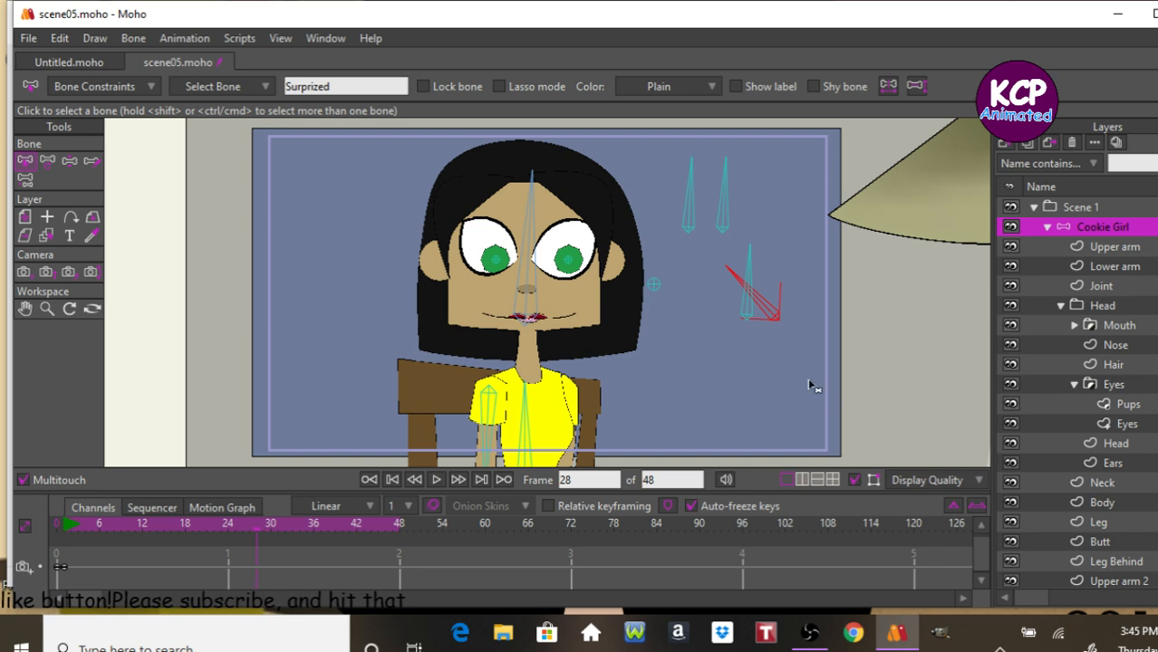
pyautogui.moveTo(986, 559); pyautogui.dragTo(981, 559)
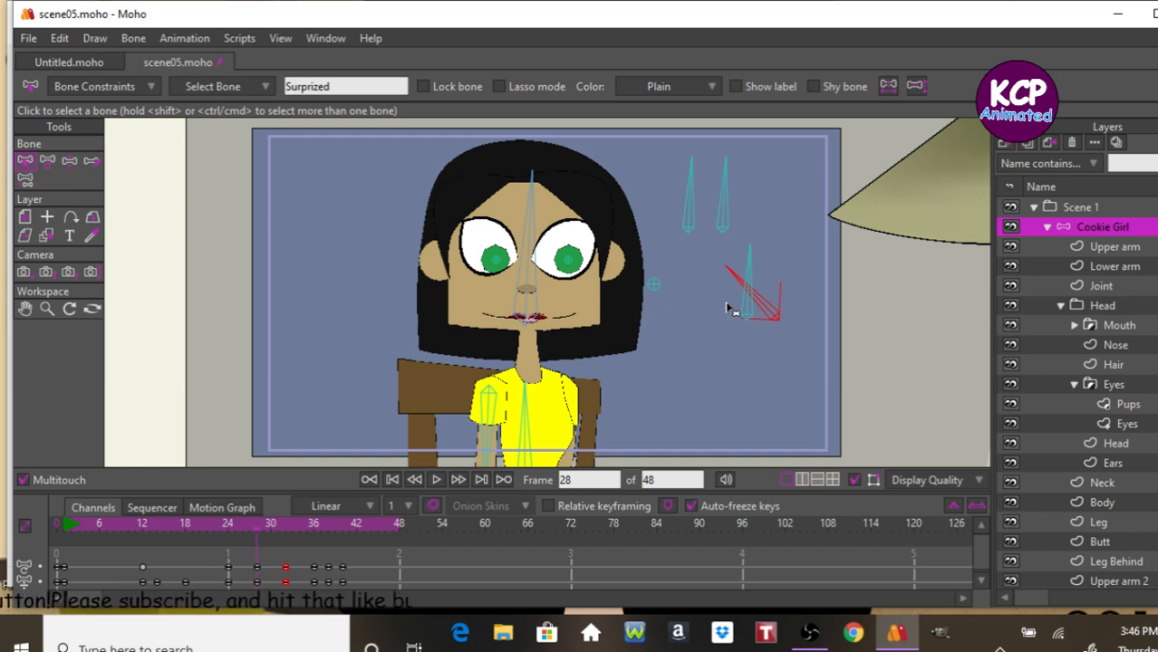
pyautogui.click(754, 362)
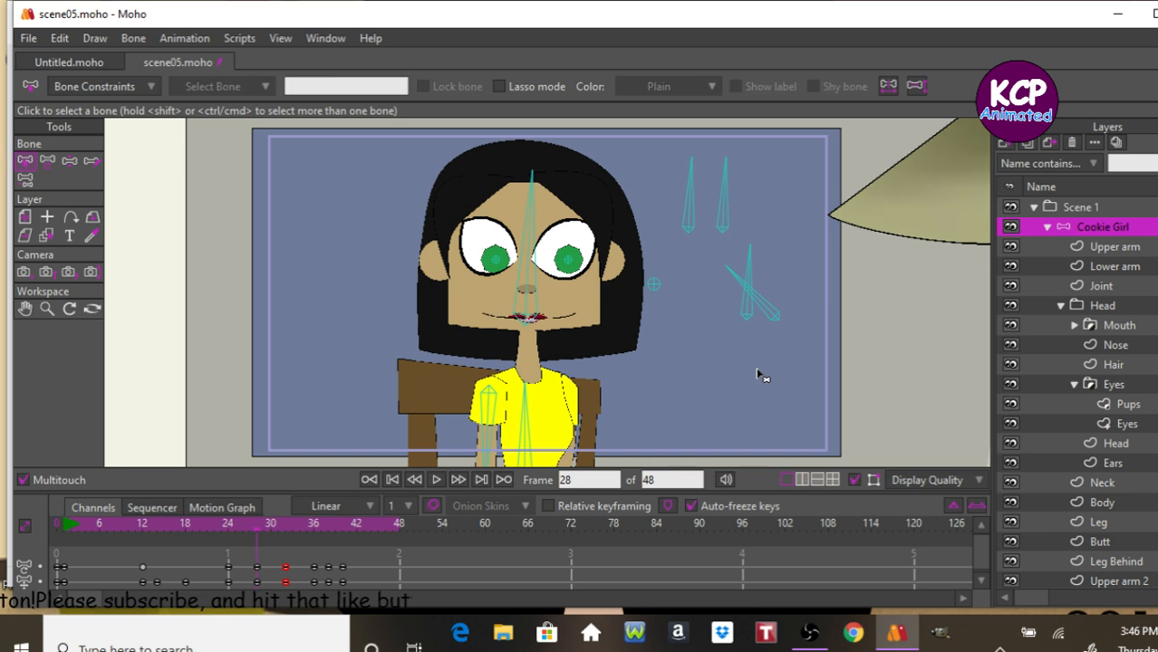
pyautogui.click(263, 529)
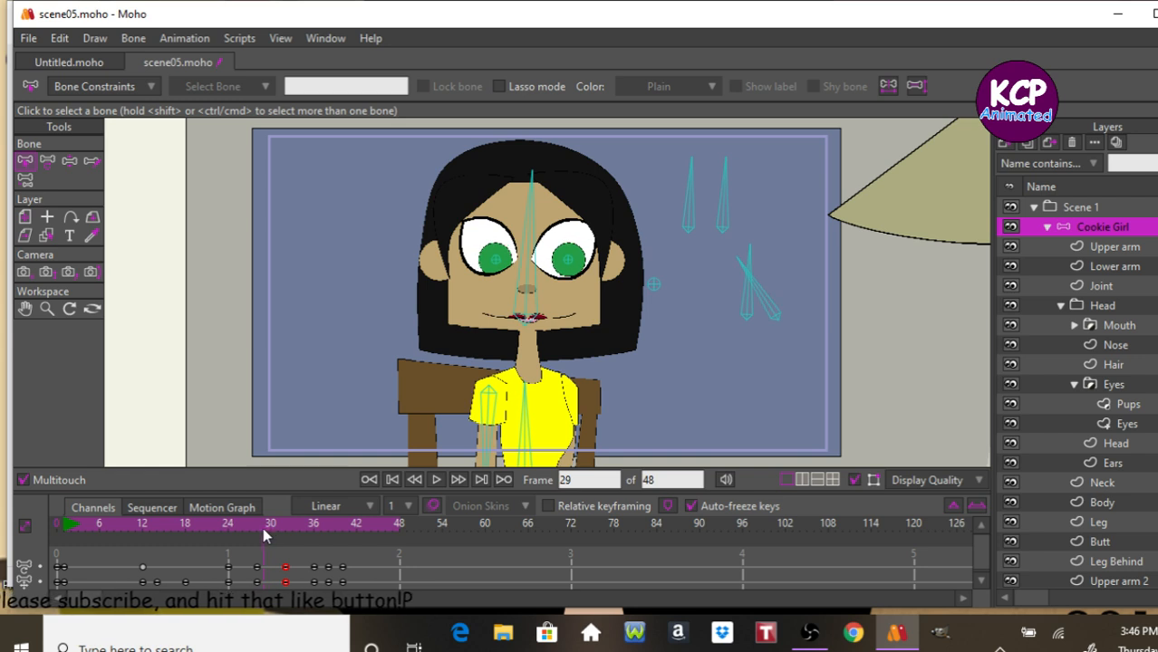
pyautogui.click(260, 527)
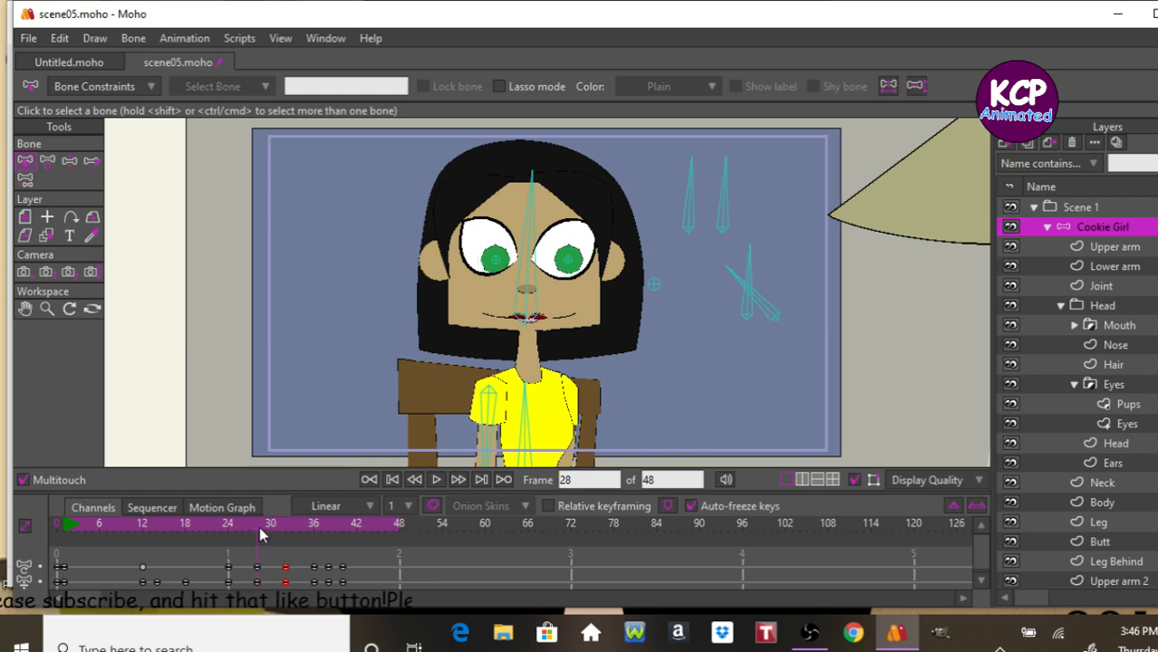
pyautogui.click(261, 535)
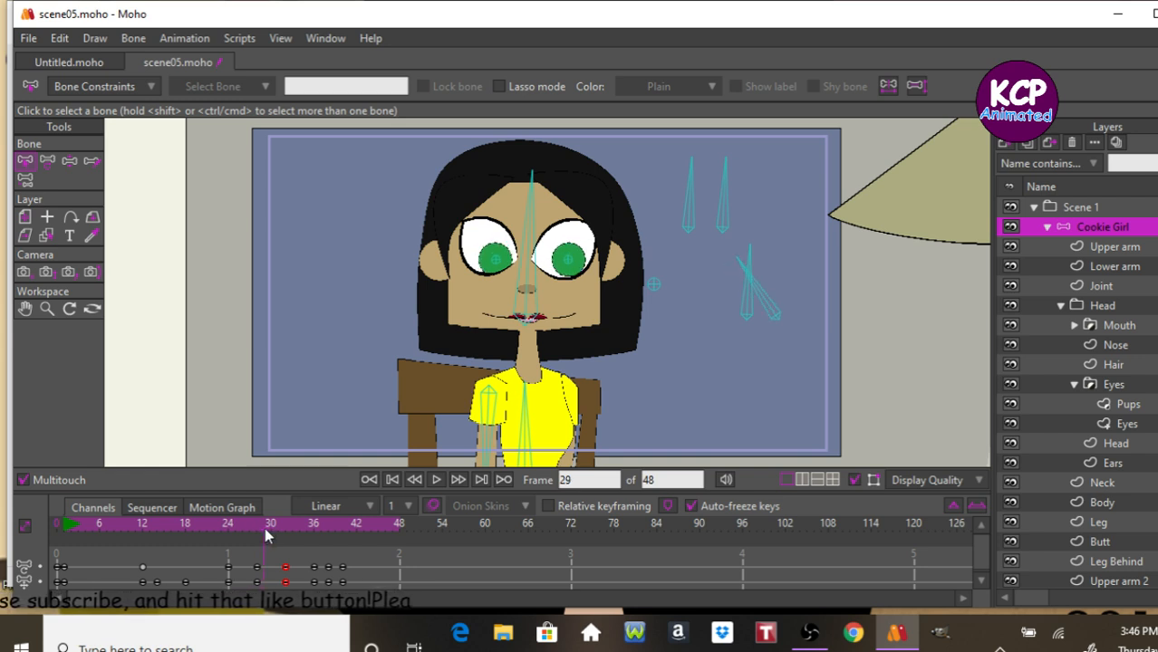
pyautogui.click(270, 534)
pyautogui.moveTo(272, 529); pyautogui.dragTo(283, 529)
pyautogui.click(275, 559)
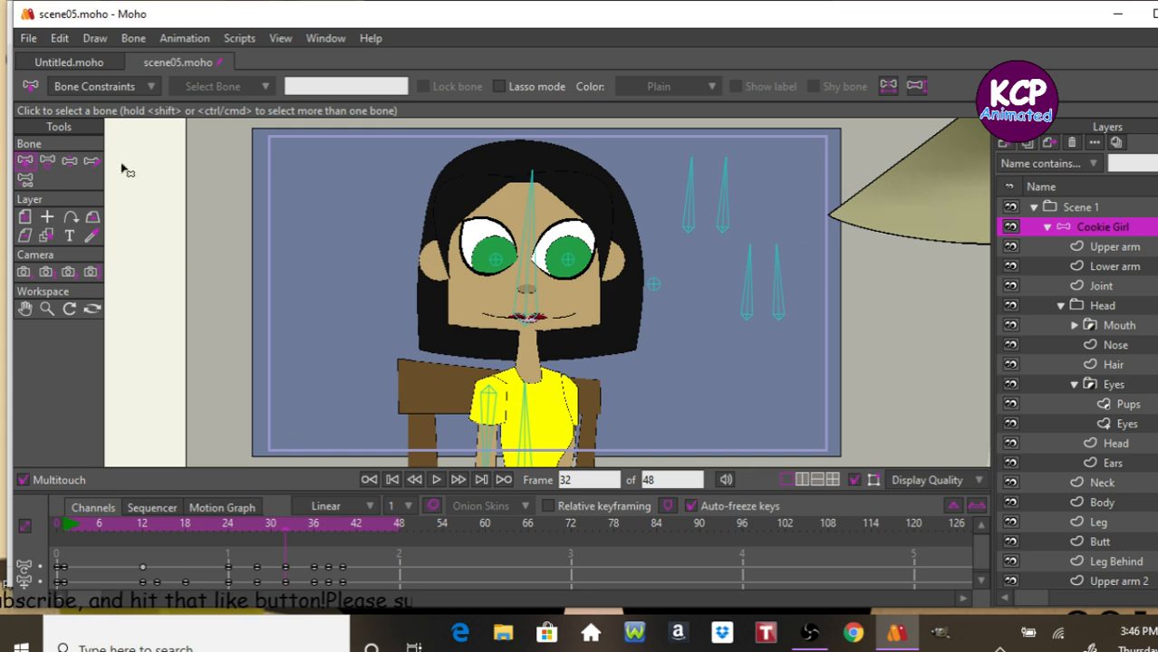
pyautogui.click(777, 306)
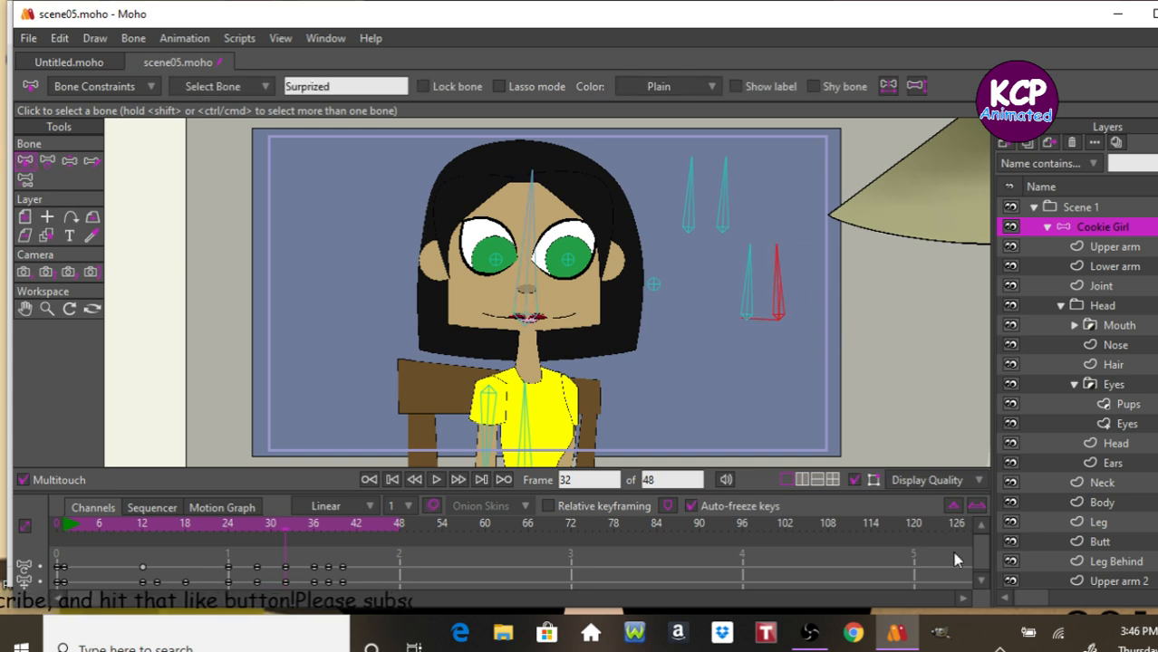
# Enlarge the timeline to show the bone channels, select the frame 28 keyframe and paste the copied keys.
pyautogui.moveTo(977, 552); pyautogui.dragTo(978, 558)
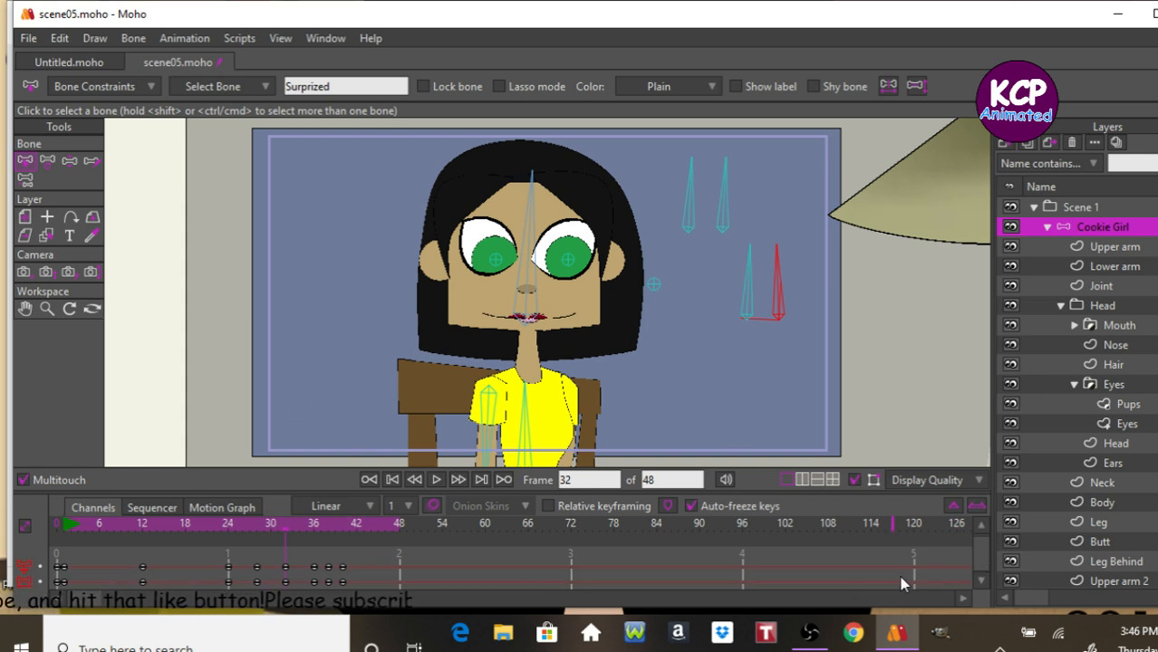
pyautogui.moveTo(980, 554); pyautogui.dragTo(982, 561)
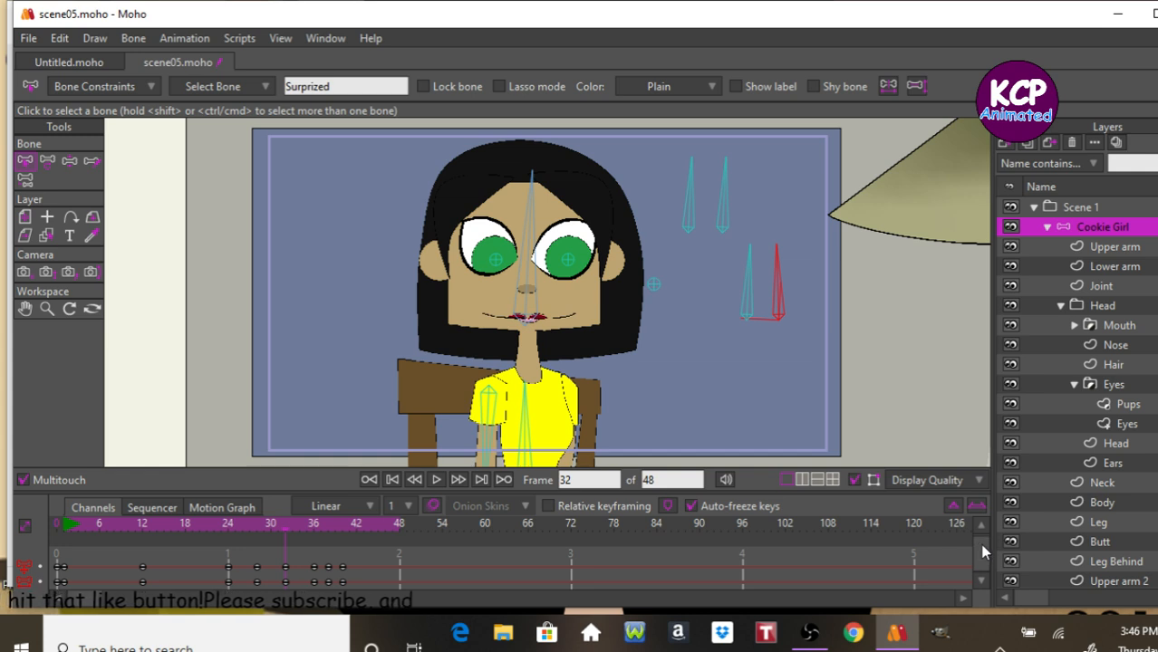
pyautogui.moveTo(984, 548); pyautogui.dragTo(982, 562)
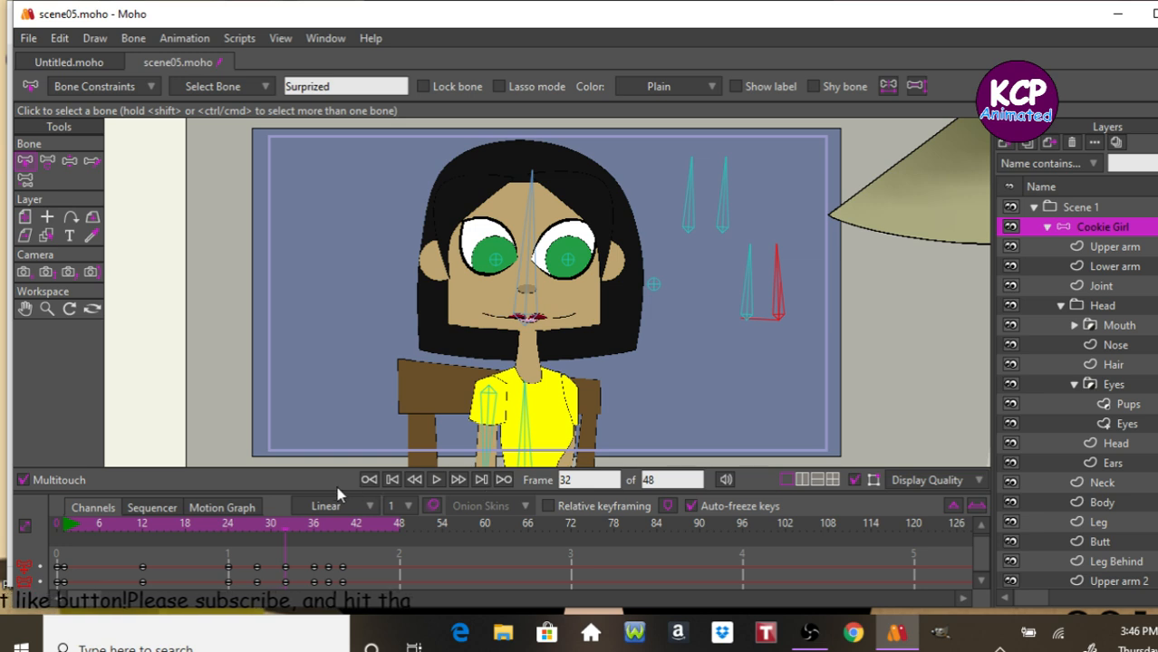
pyautogui.moveTo(285, 489); pyautogui.dragTo(294, 420)
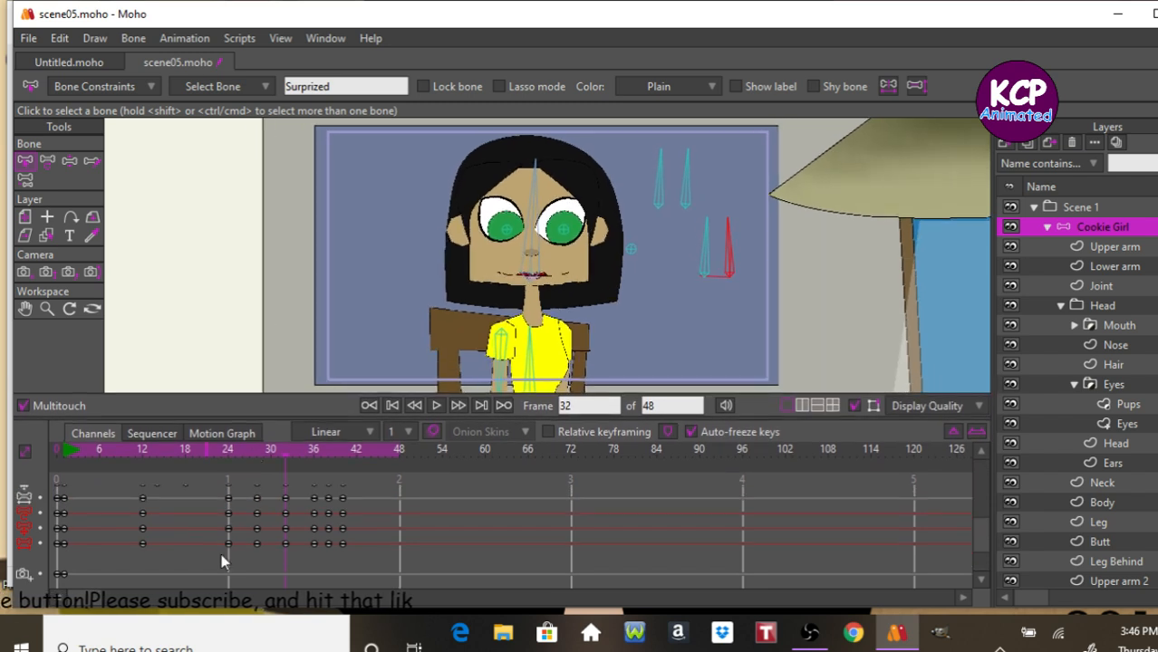
pyautogui.click(285, 514)
pyautogui.click(285, 514)
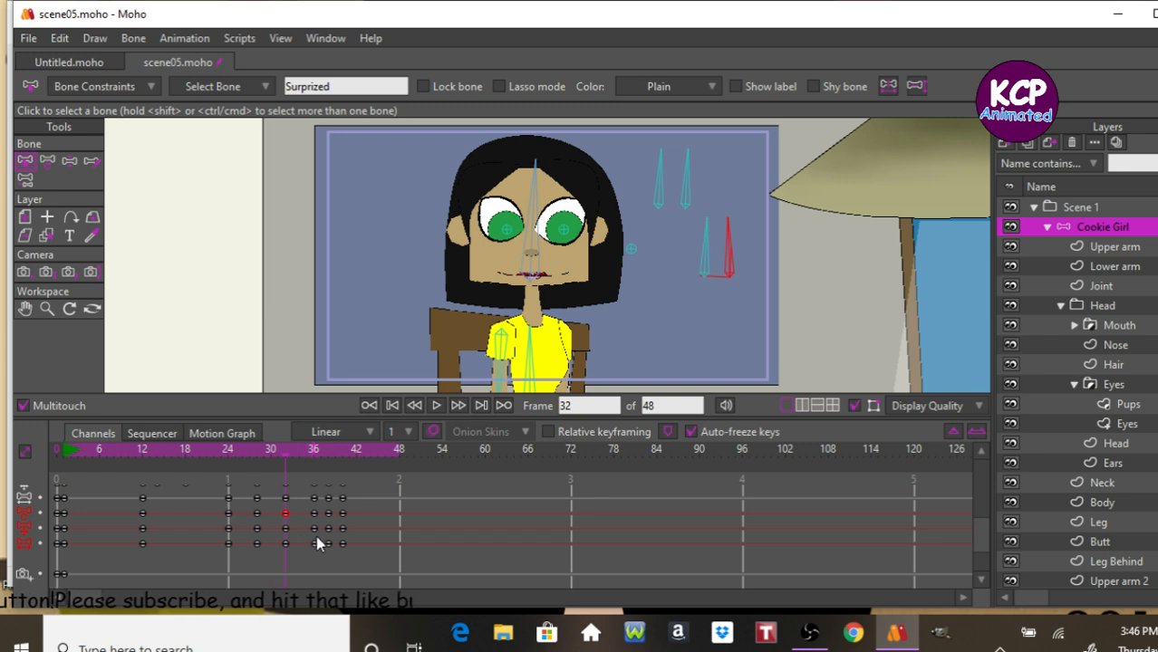
pyautogui.click(257, 514)
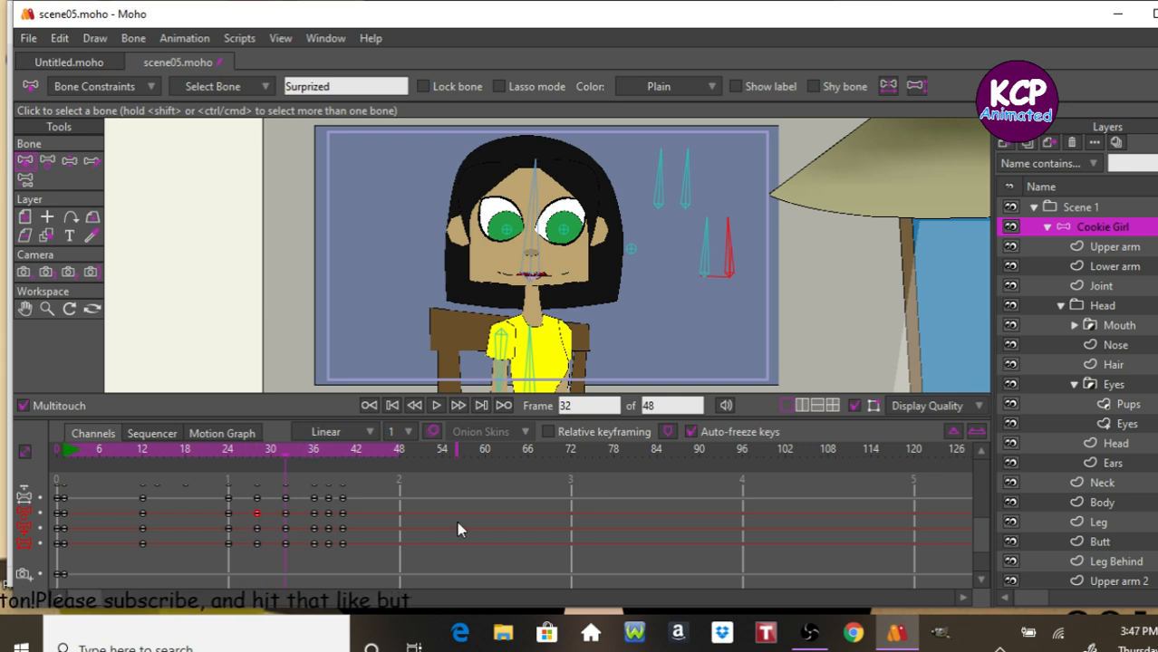
pyautogui.hotkey('ctrl', 'v')
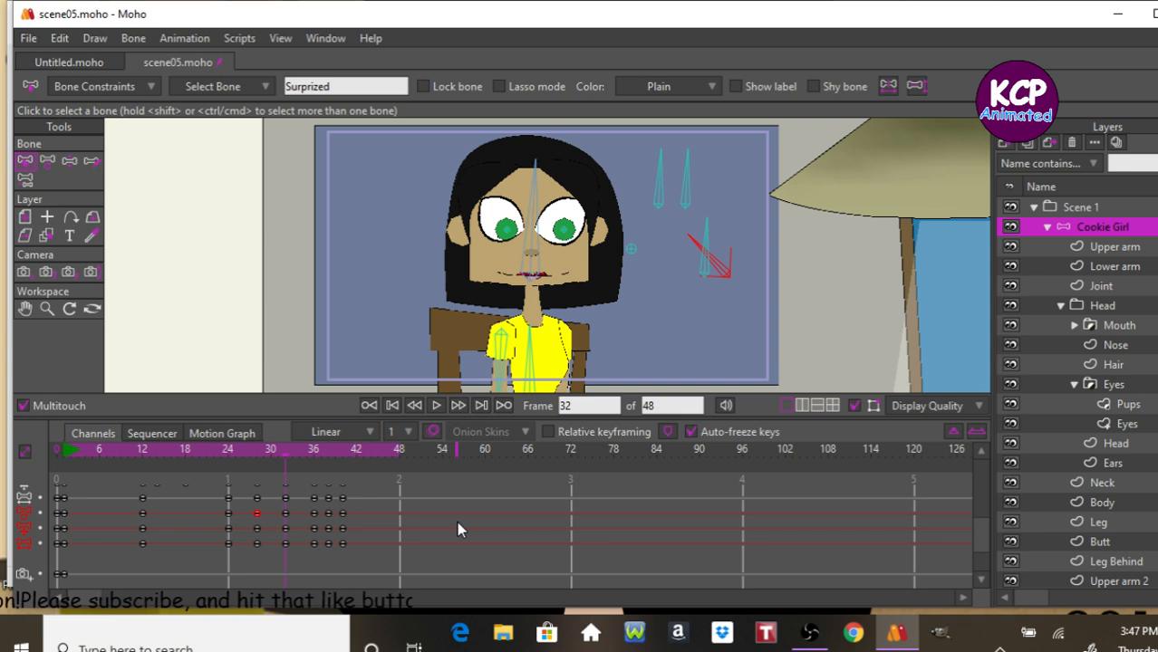
# Step frame by frame between frames 15 and 35 and play back to check the blink.
pyautogui.press('Right')
pyautogui.press('Right')
pyautogui.press('Right')
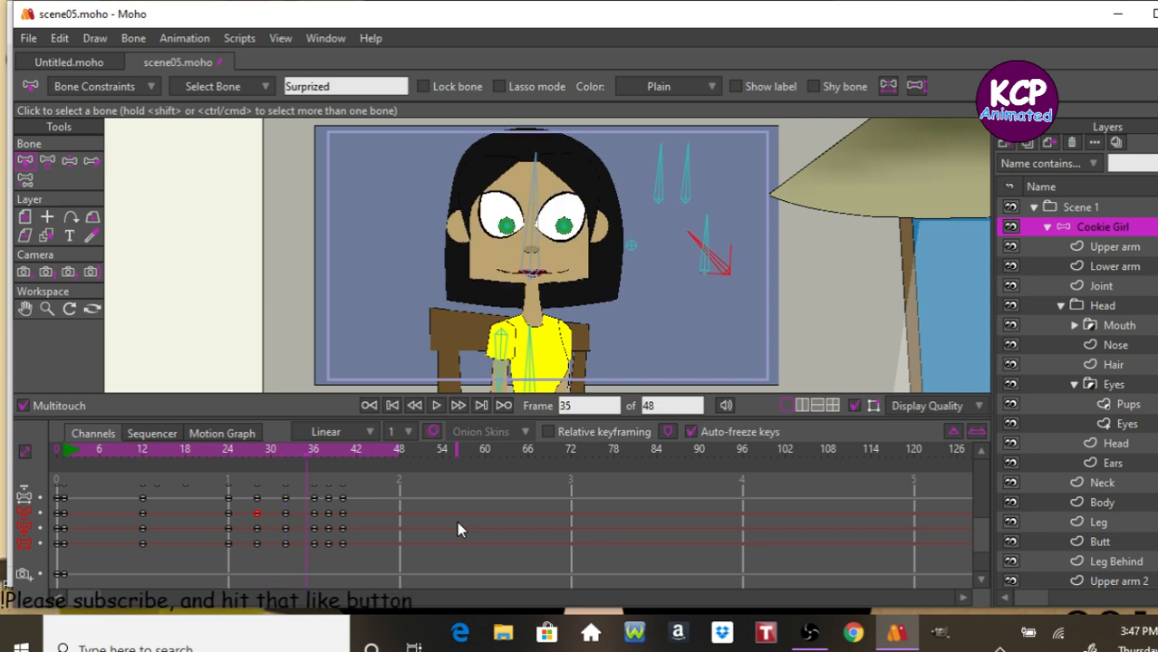
pyautogui.press('Left')
pyautogui.press('Left')
pyautogui.press('Left')
pyautogui.press('Left')
pyautogui.press('Left')
pyautogui.press('Left')
pyautogui.press('Left')
pyautogui.press('Left')
pyautogui.press('Left')
pyautogui.press('Left')
pyautogui.press('Left')
pyautogui.press('Left')
pyautogui.press('Left')
pyautogui.press('Left')
pyautogui.press('Left')
pyautogui.press('Left')
pyautogui.press('Left')
pyautogui.press('Left')
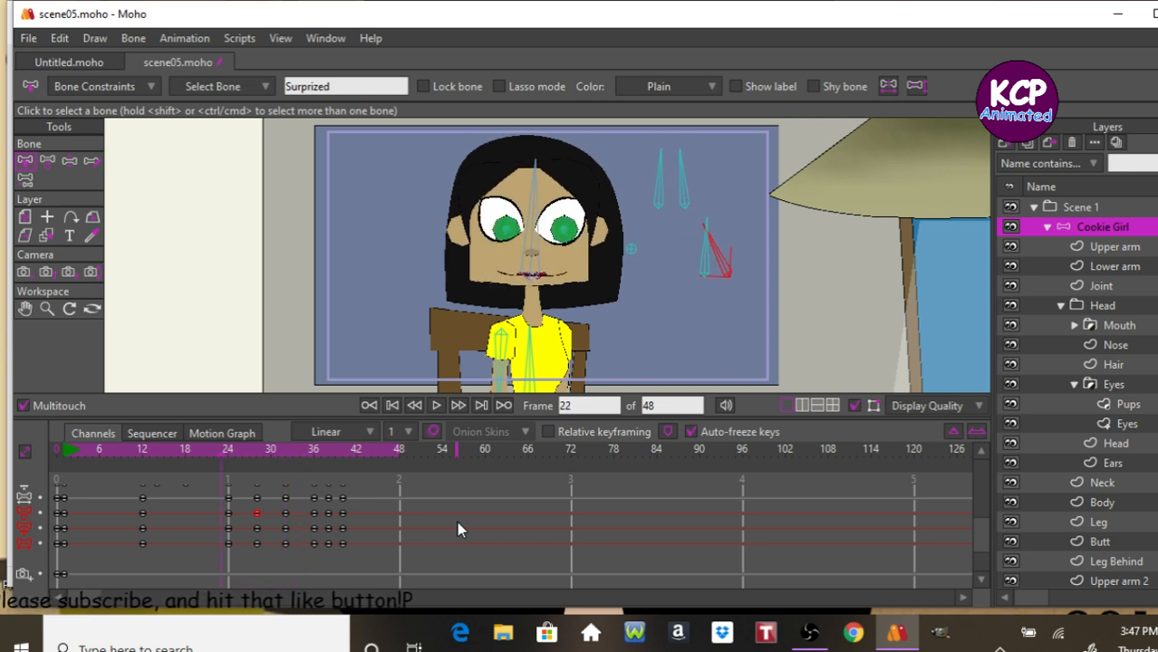
pyautogui.press('Right')
pyautogui.press('Right')
pyautogui.press('Right')
pyautogui.press('Right')
pyautogui.press('Right')
pyautogui.press('Right')
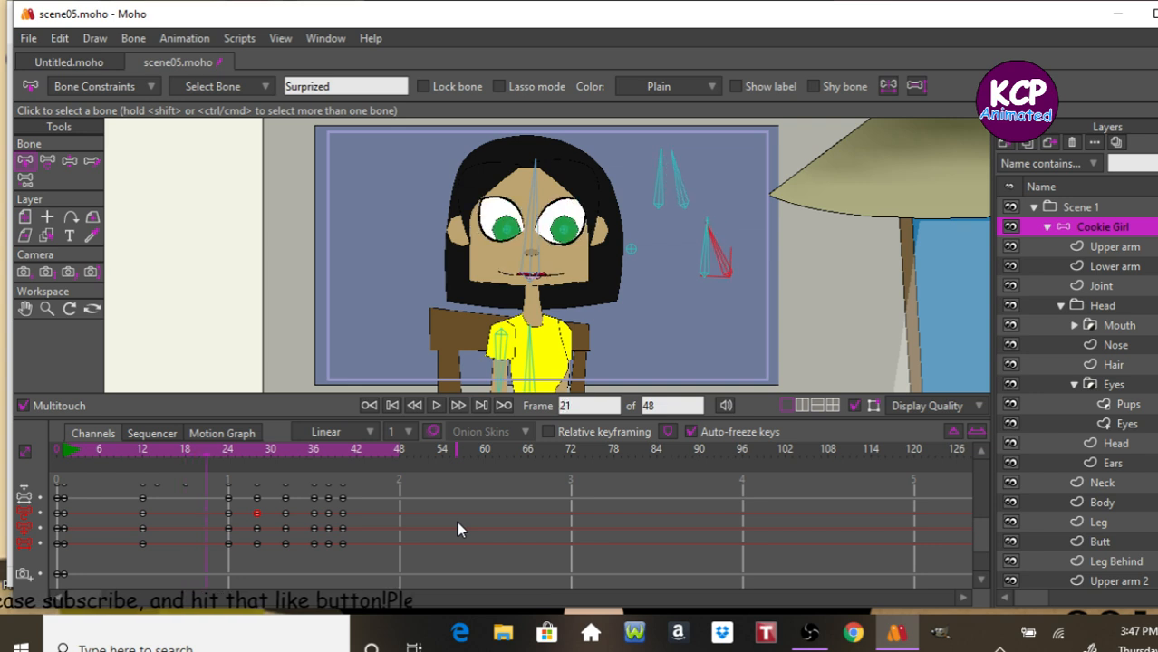
pyautogui.press('Right')
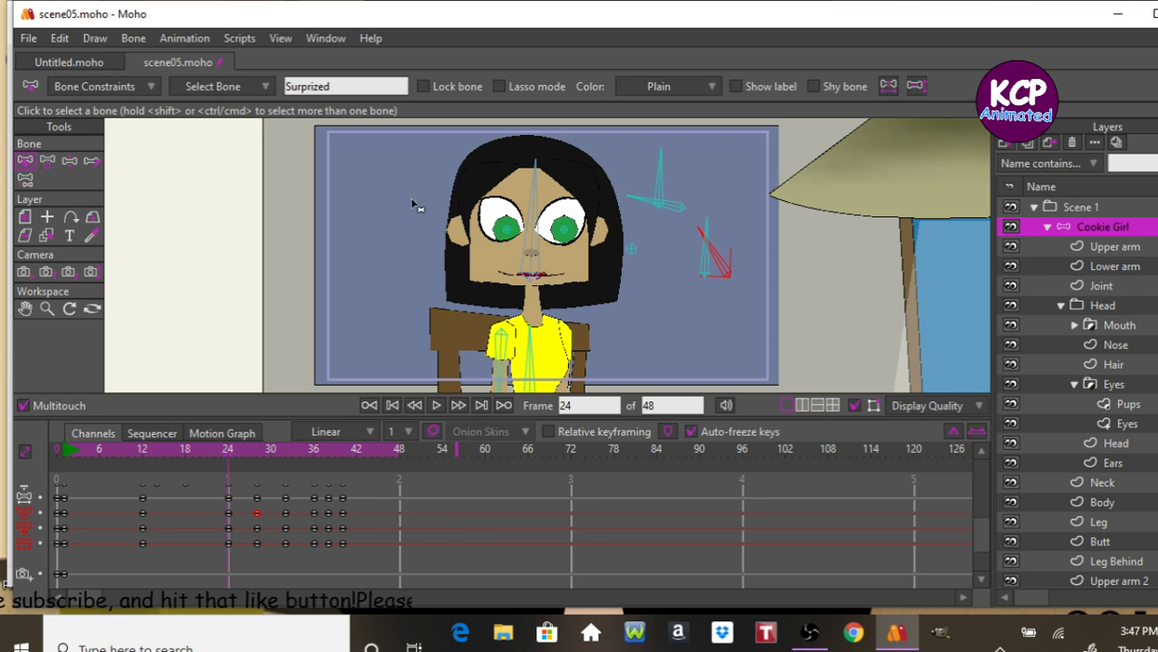
pyautogui.click(142, 444)
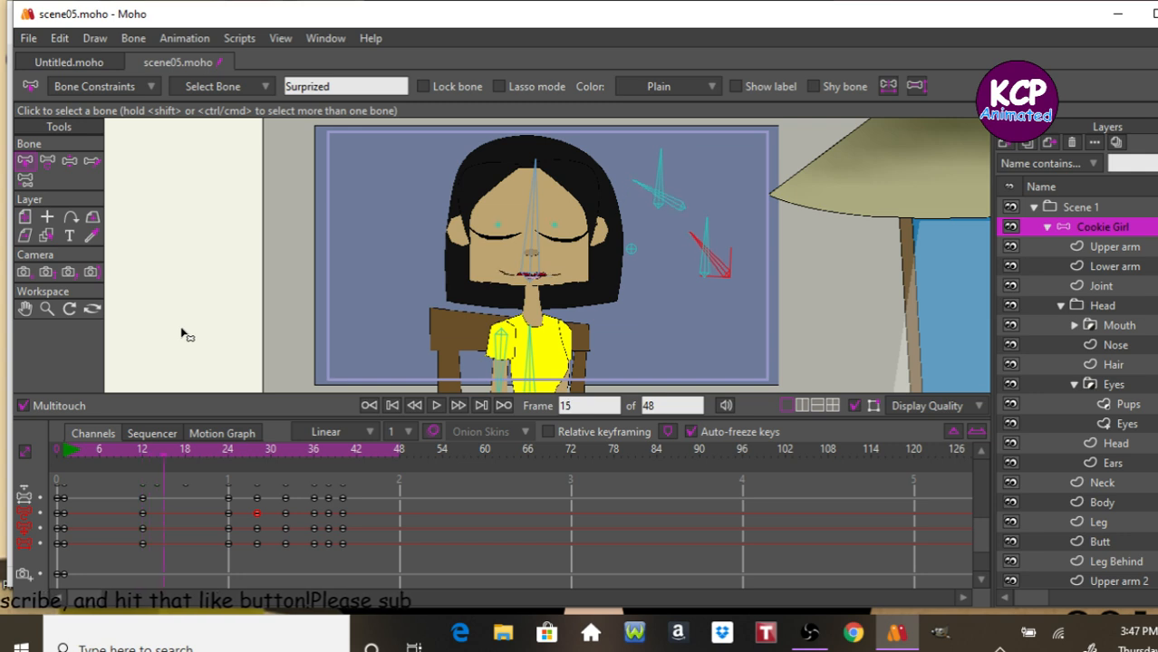
pyautogui.press('Right')
pyautogui.press('Right')
pyautogui.press('Right')
pyautogui.press('Right')
pyautogui.press('Right')
pyautogui.press('Right')
pyautogui.press('Right')
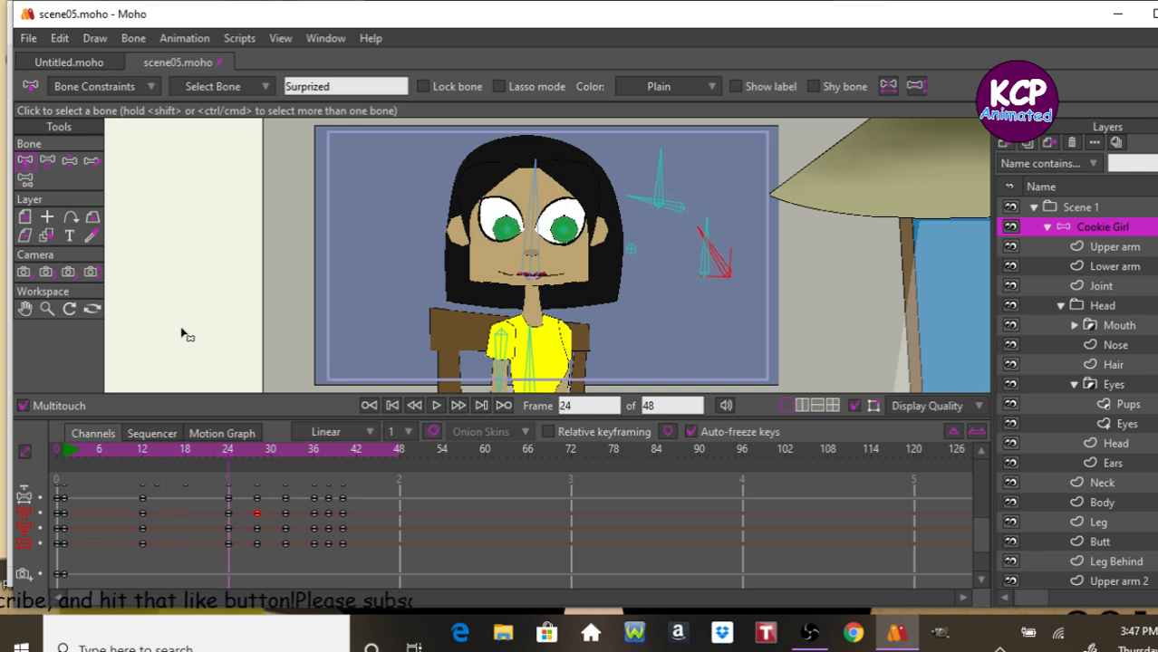
pyautogui.press('Right')
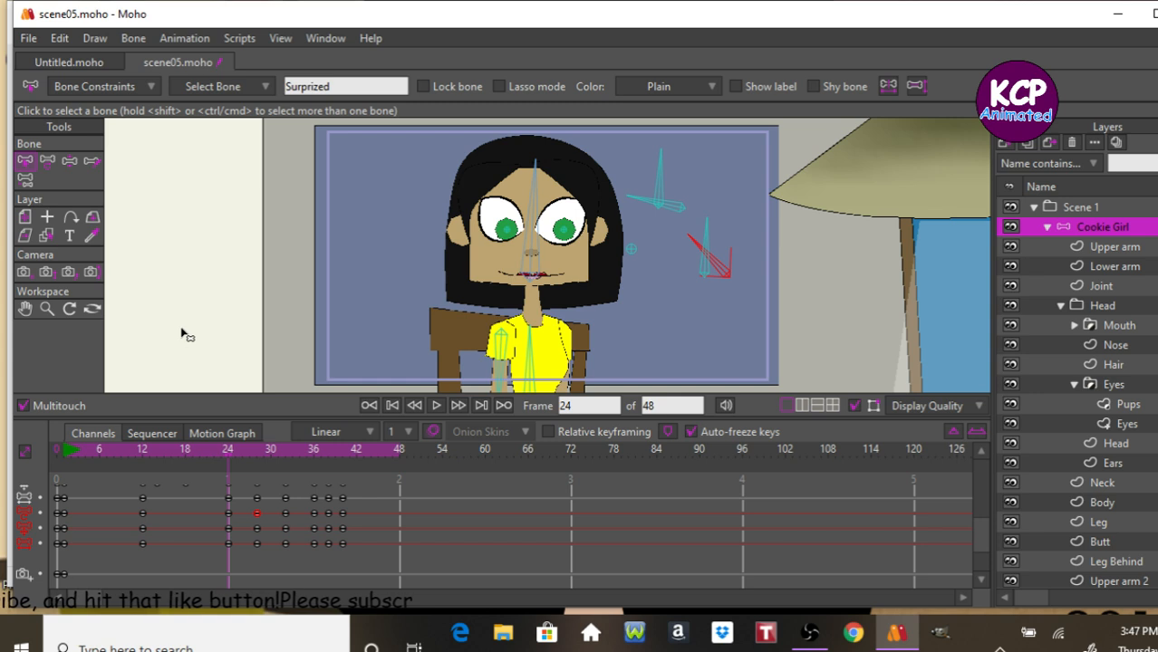
pyautogui.press('Right')
pyautogui.press('Right')
pyautogui.press('Right')
pyautogui.press('Right')
pyautogui.press('Right')
pyautogui.press('Right')
pyautogui.press('Right')
pyautogui.press('Right')
pyautogui.press('Right')
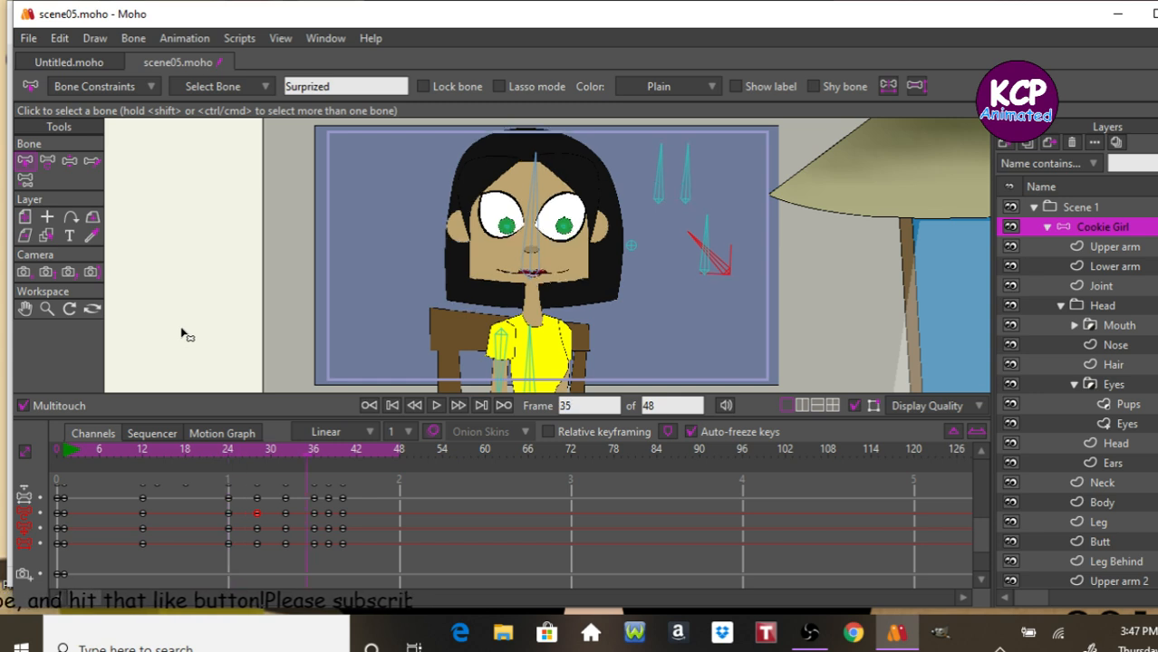
pyautogui.press('space')
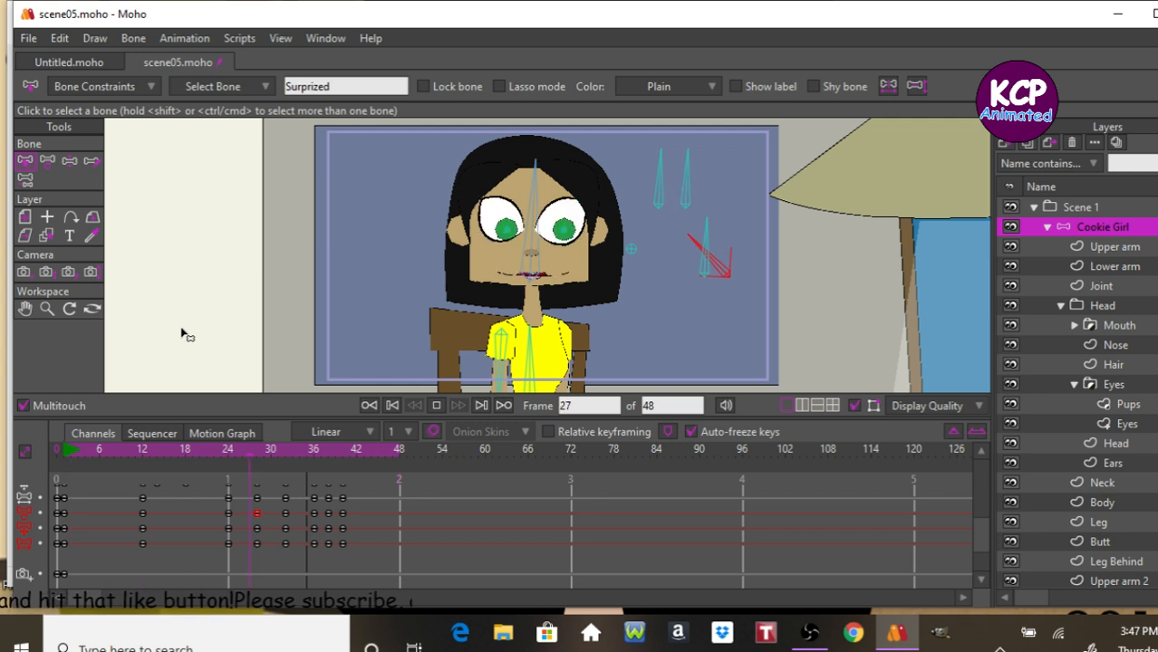
pyautogui.press('space')
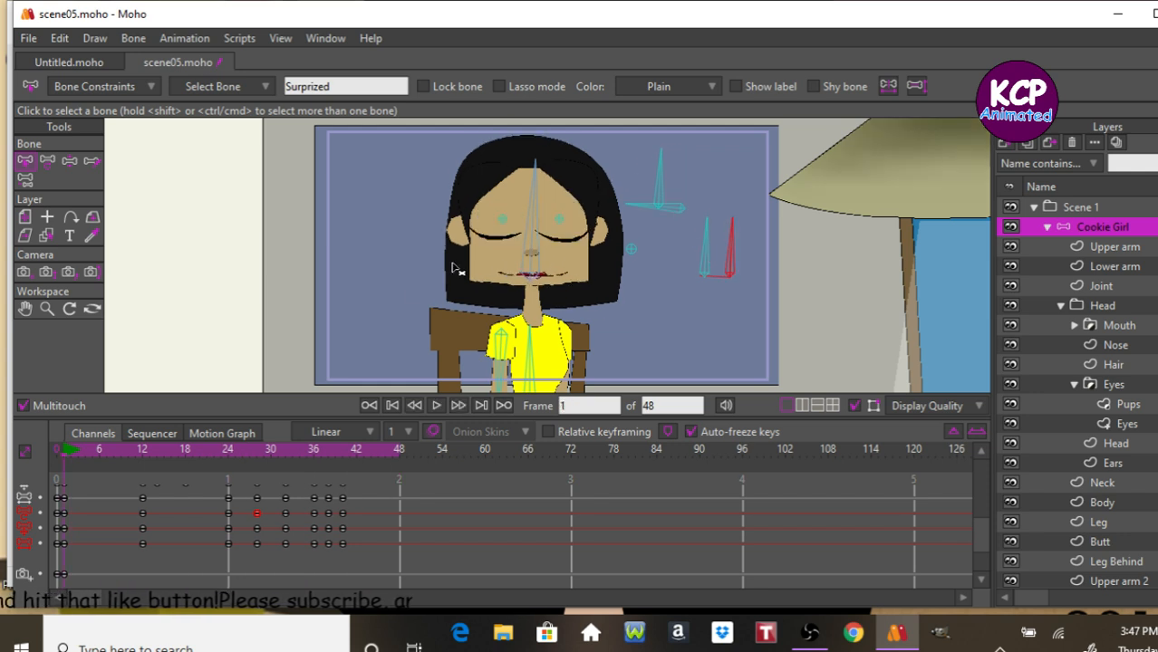
# Move the playhead to frame 30 and select the Eyes layer.
pyautogui.click(230, 454)
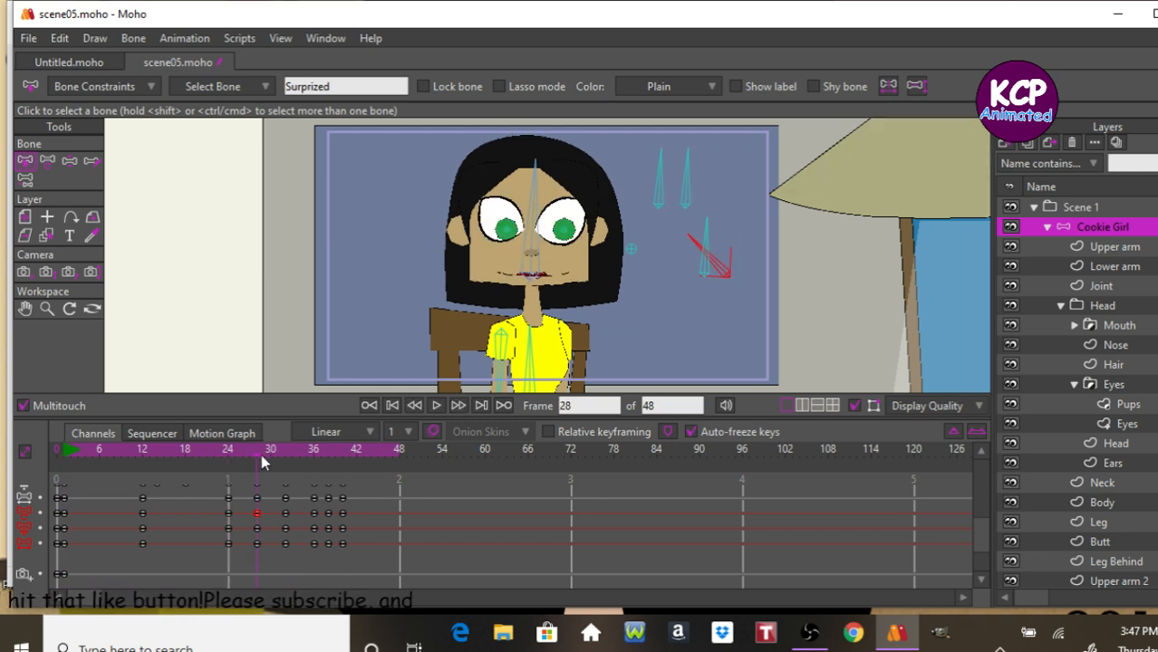
pyautogui.moveTo(273, 455)
pyautogui.mouseDown()
pyautogui.moveTo(308, 460)
pyautogui.moveTo(271, 457)
pyautogui.mouseUp()
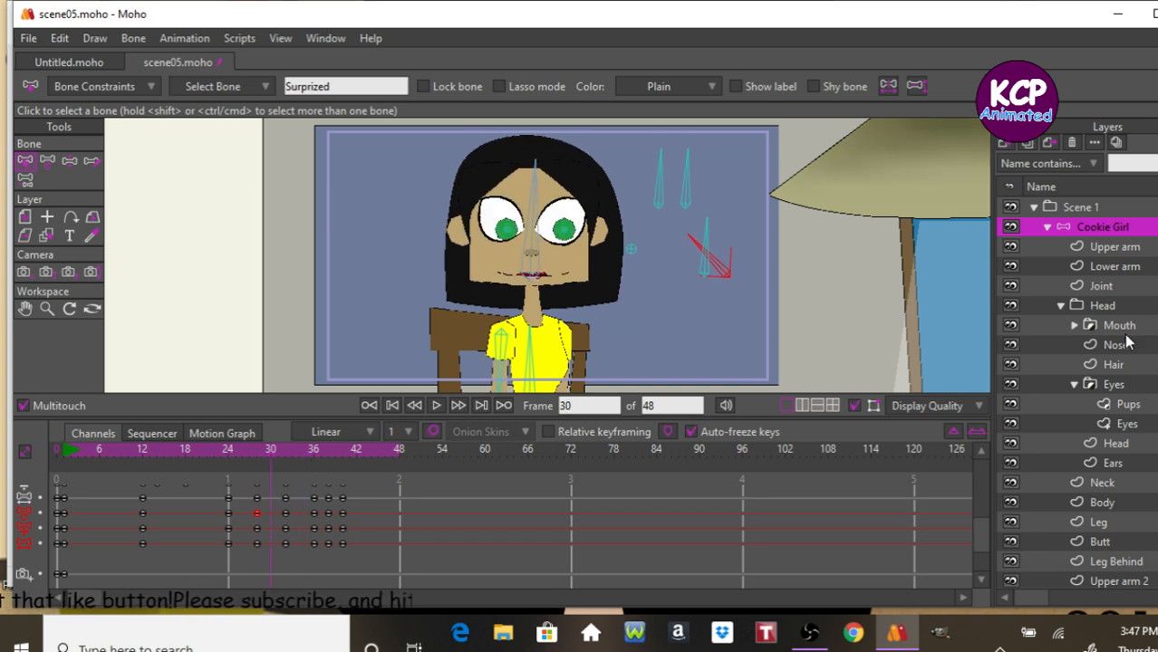
pyautogui.click(1126, 423)
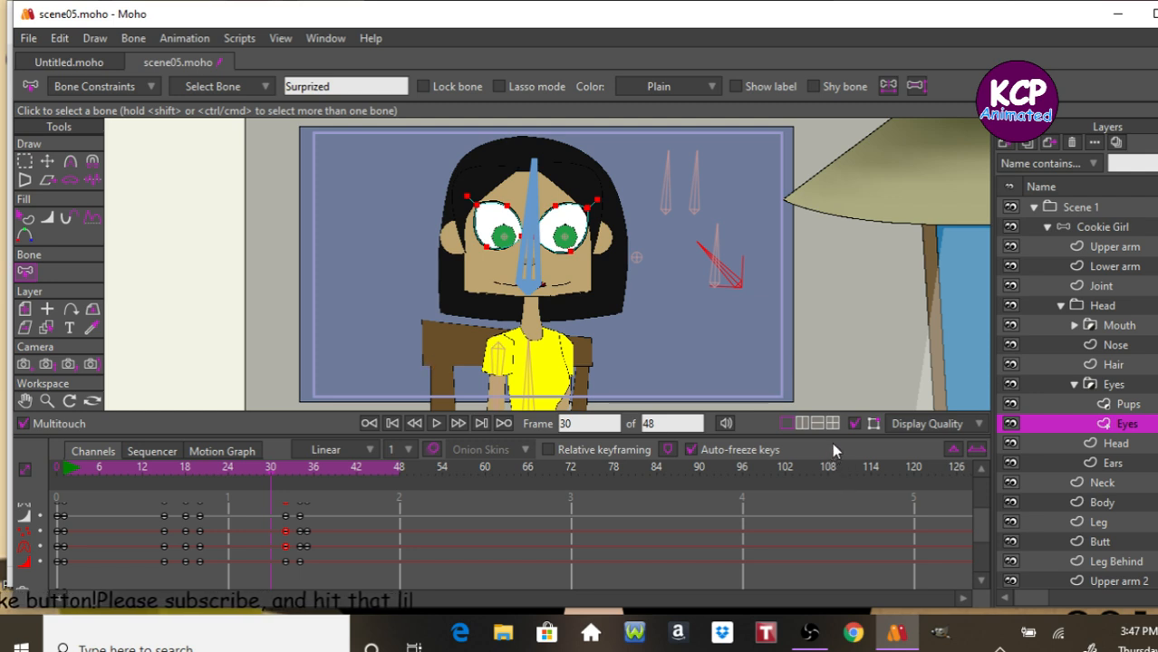
# Step through the Eyes layer keyframes between frames 18 and 43 to review the eye shapes.
pyautogui.hotkey('ctrl', 'Left')
pyautogui.hotkey('ctrl', 'Left')
pyautogui.hotkey('ctrl', 'Left')
pyautogui.hotkey('ctrl', 'Left')
pyautogui.hotkey('ctrl', 'Left')
pyautogui.hotkey('ctrl', 'Left')
pyautogui.hotkey('ctrl', 'Left')
pyautogui.hotkey('ctrl', 'Left')
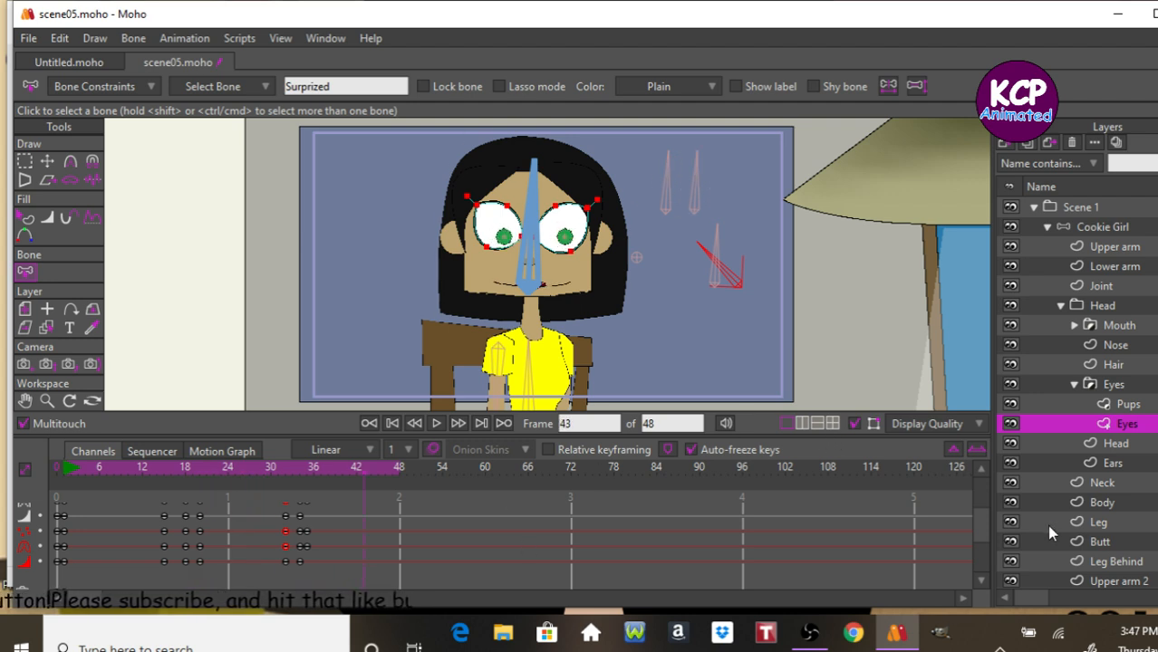
pyautogui.hotkey('ctrl', 'Left')
pyautogui.hotkey('ctrl', 'Left')
pyautogui.hotkey('ctrl', 'Left')
pyautogui.hotkey('ctrl', 'Left')
pyautogui.hotkey('ctrl', 'Left')
pyautogui.hotkey('ctrl', 'Left')
pyautogui.hotkey('ctrl', 'Left')
pyautogui.hotkey('ctrl', 'Left')
pyautogui.hotkey('ctrl', 'Left')
pyautogui.hotkey('ctrl', 'Left')
pyautogui.hotkey('ctrl', 'Left')
pyautogui.hotkey('ctrl', 'Left')
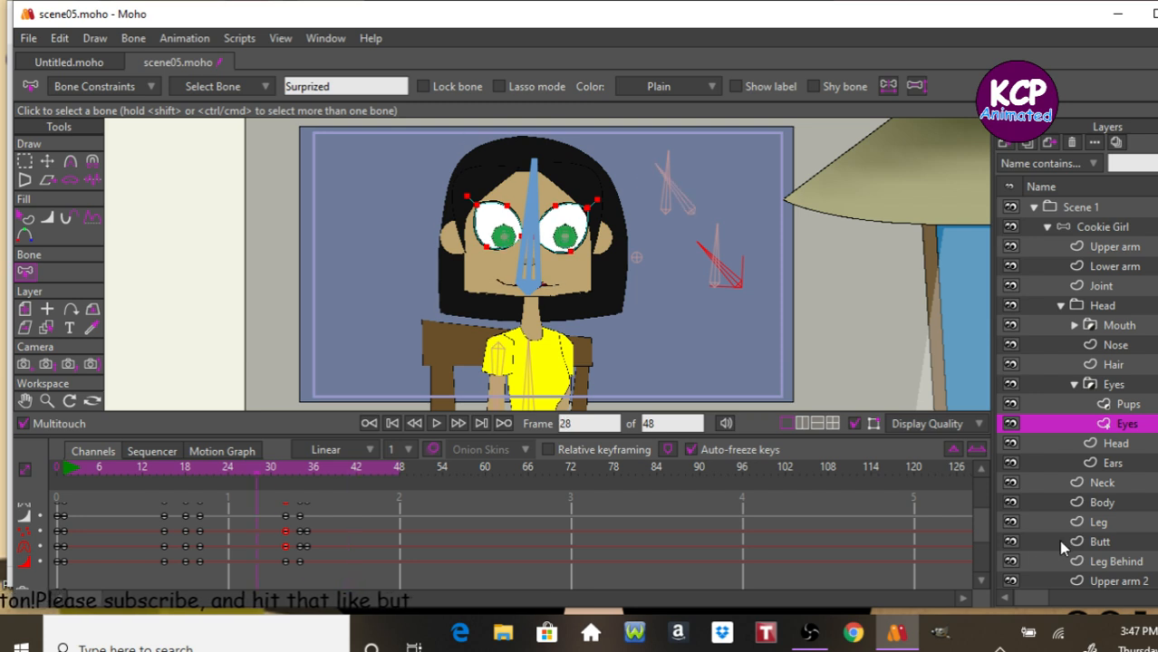
pyautogui.hotkey('ctrl', 'Left')
pyautogui.hotkey('ctrl', 'Left')
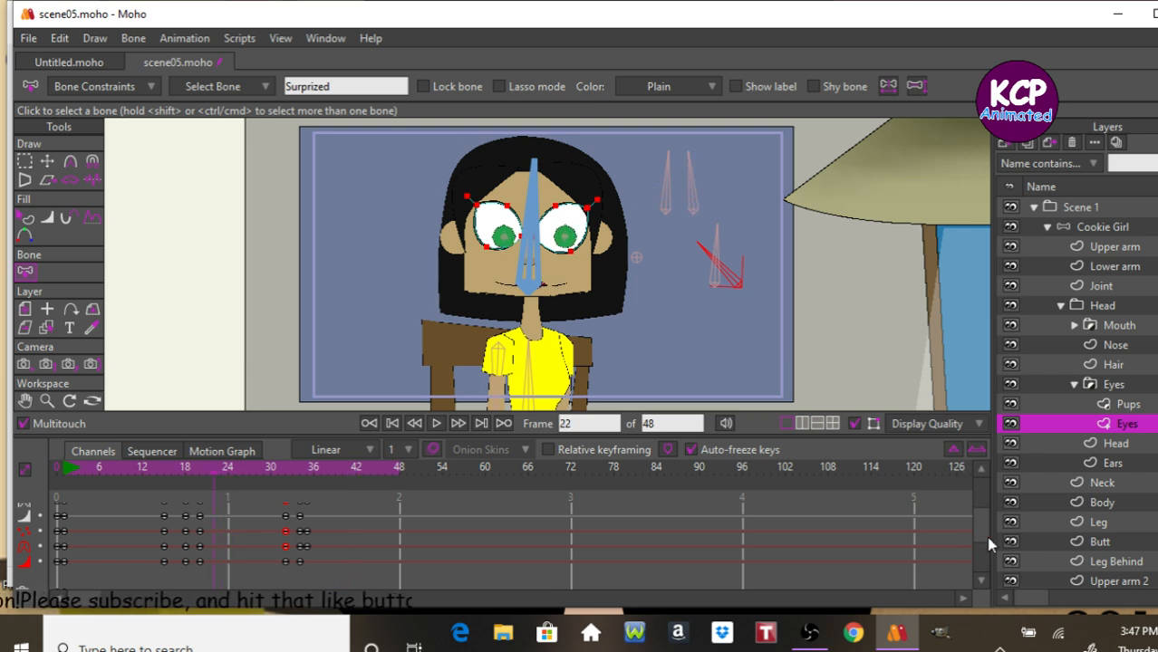
pyautogui.moveTo(981, 537); pyautogui.dragTo(986, 504)
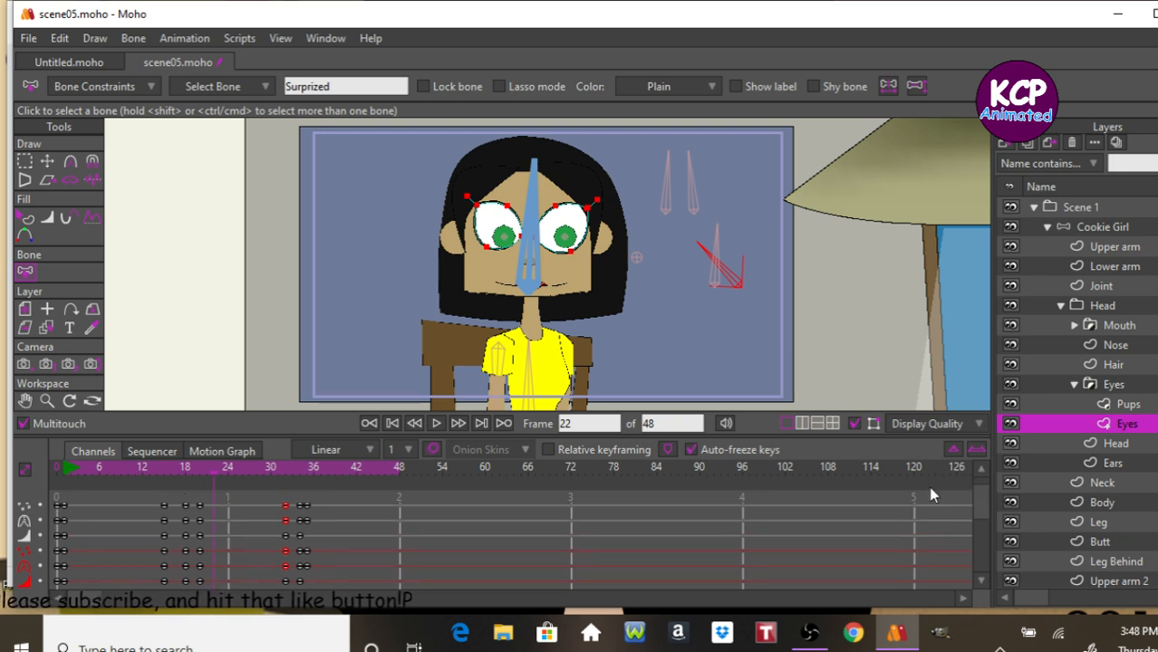
pyautogui.hotkey('ctrl', 'Left')
pyautogui.hotkey('ctrl', 'Left')
pyautogui.hotkey('ctrl', 'Left')
pyautogui.hotkey('ctrl', 'Left')
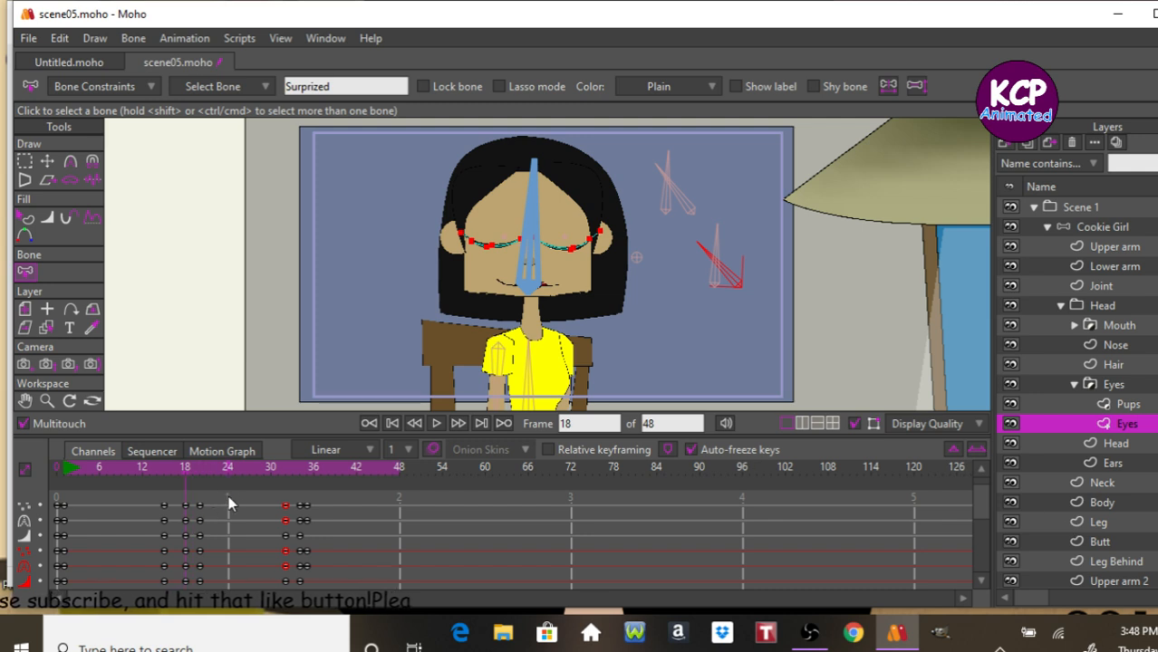
pyautogui.hotkey('ctrl', 'Right')
pyautogui.hotkey('ctrl', 'Right')
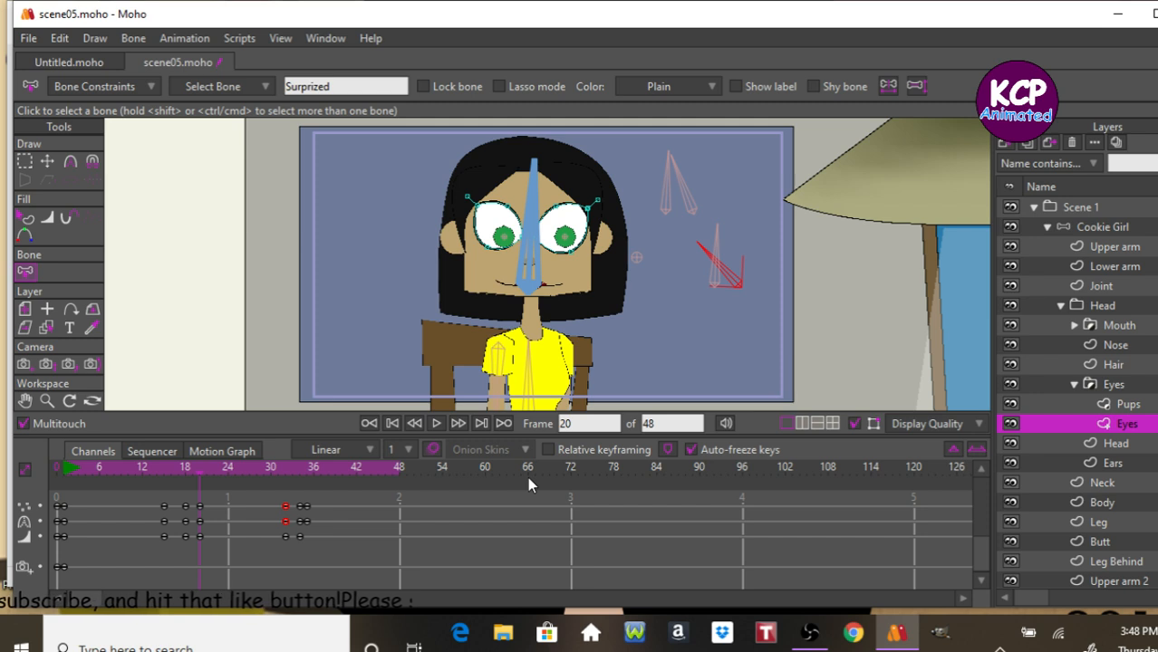
pyautogui.moveTo(983, 554); pyautogui.dragTo(980, 516)
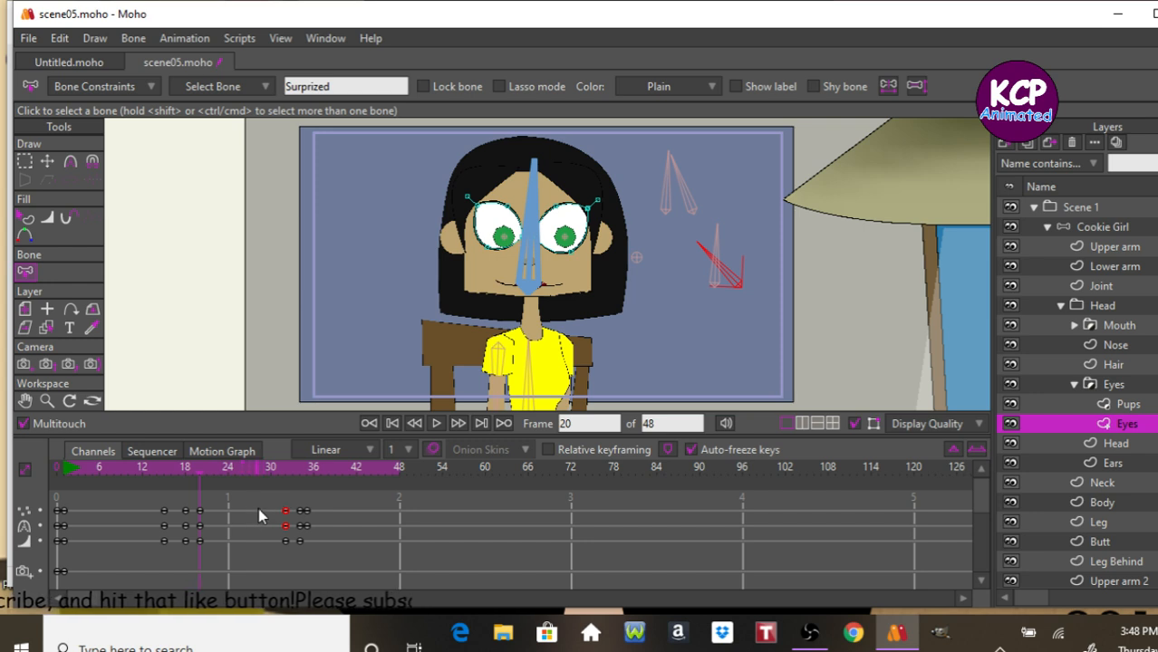
# Select and delete the Eyes layer keyframes at frame 20.
pyautogui.moveTo(270, 501); pyautogui.dragTo(288, 552)
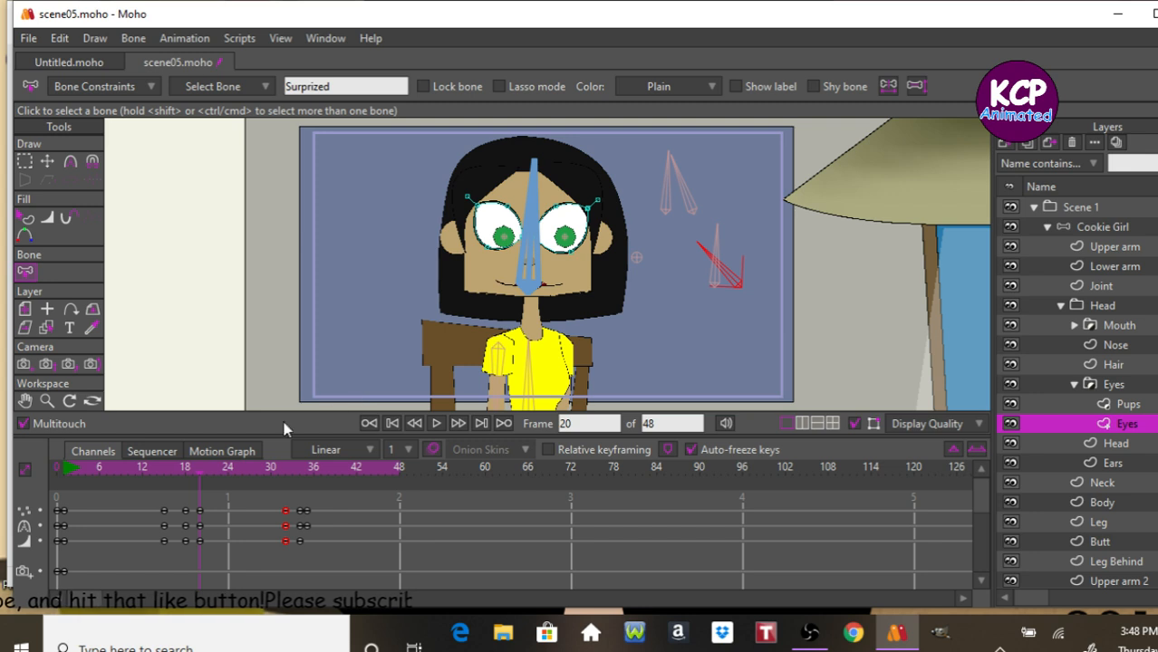
pyautogui.click(186, 480)
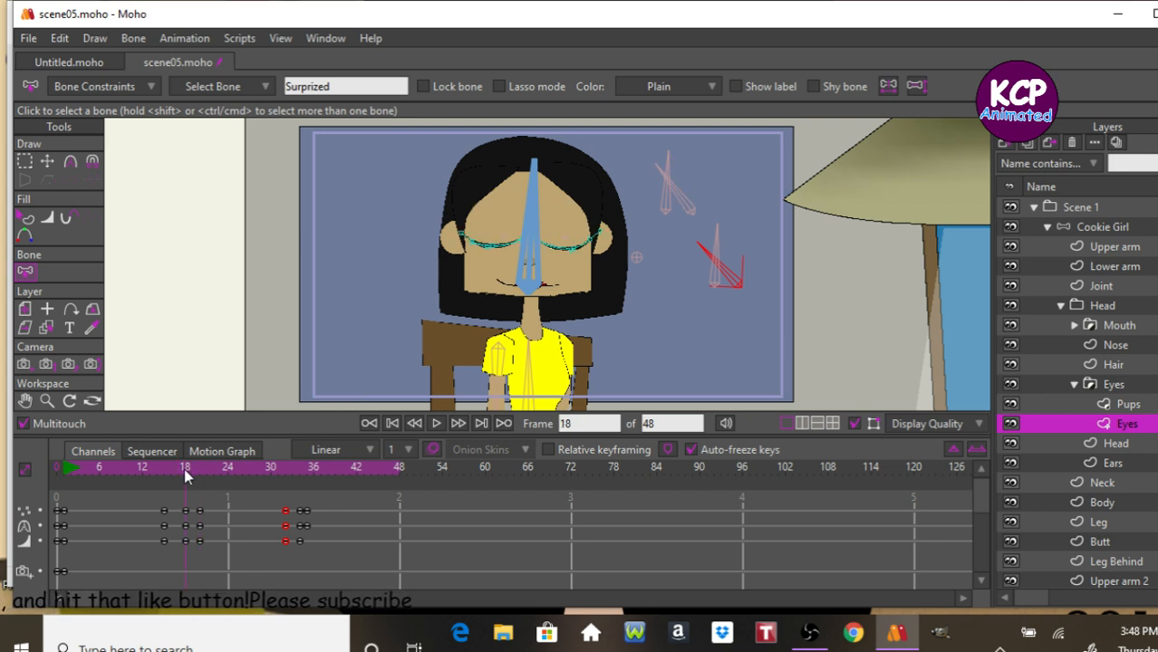
pyautogui.moveTo(173, 499); pyautogui.dragTo(219, 542)
pyautogui.click(202, 480)
pyautogui.press('Delete')
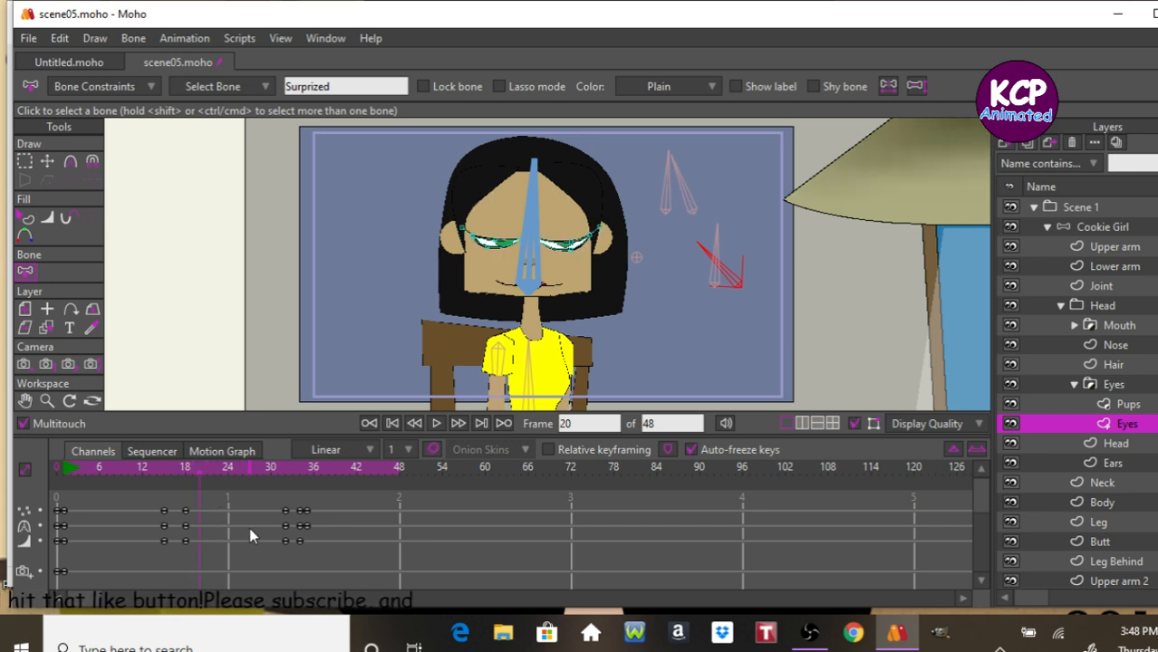
# Select the Eyes layer keyframes at frame 18 and paste them at frame 32.
pyautogui.moveTo(197, 504); pyautogui.dragTo(179, 549)
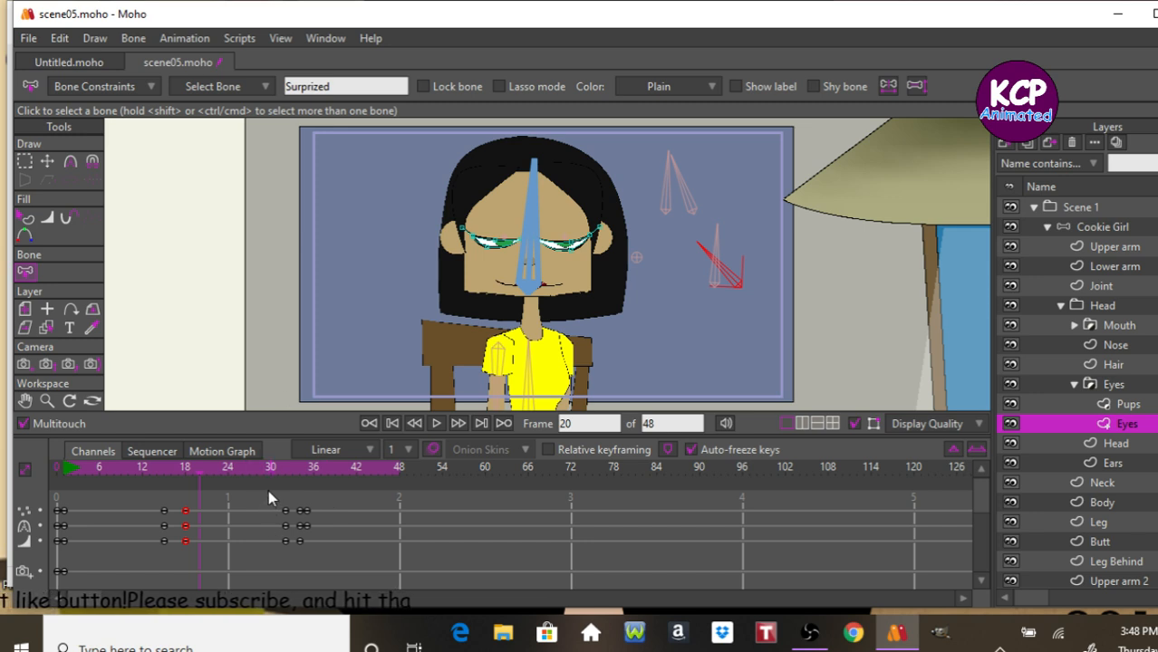
pyautogui.click(285, 470)
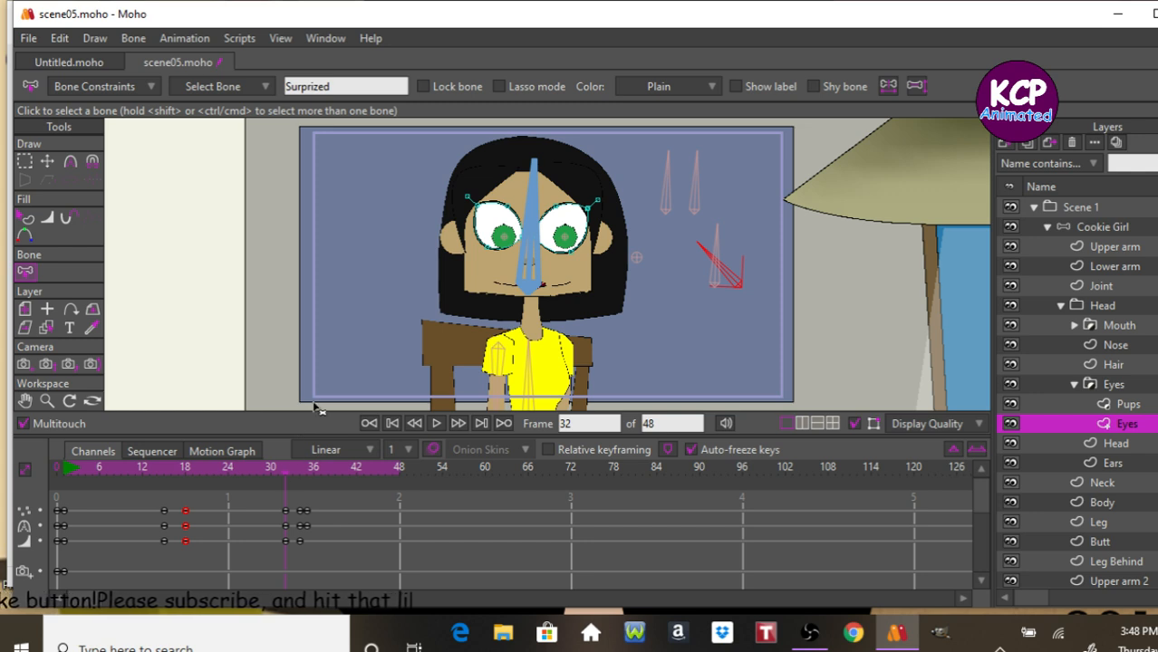
pyautogui.hotkey('ctrl', 'v')
# Step between frames 32 and 35 and play the animation to check the eye blink.
pyautogui.hotkey('ctrl', 'Right')
pyautogui.hotkey('ctrl', 'Right')
pyautogui.hotkey('ctrl', 'Right')
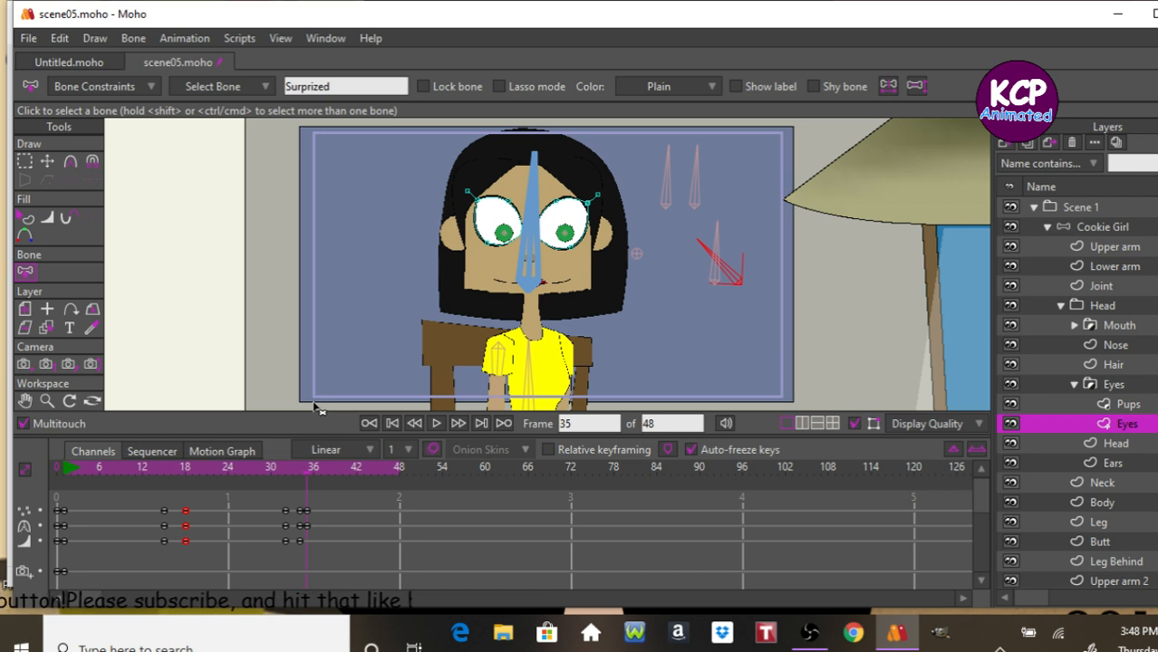
pyautogui.hotkey('ctrl', 'Left')
pyautogui.hotkey('ctrl', 'Left')
pyautogui.press('space')
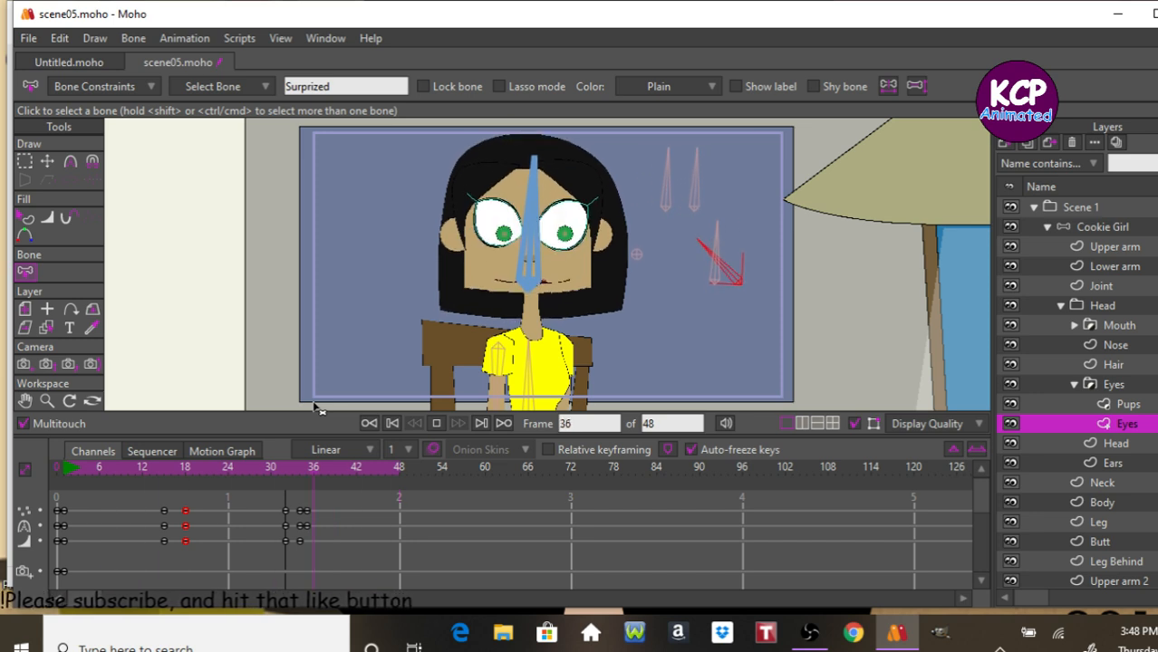
pyautogui.press('space')
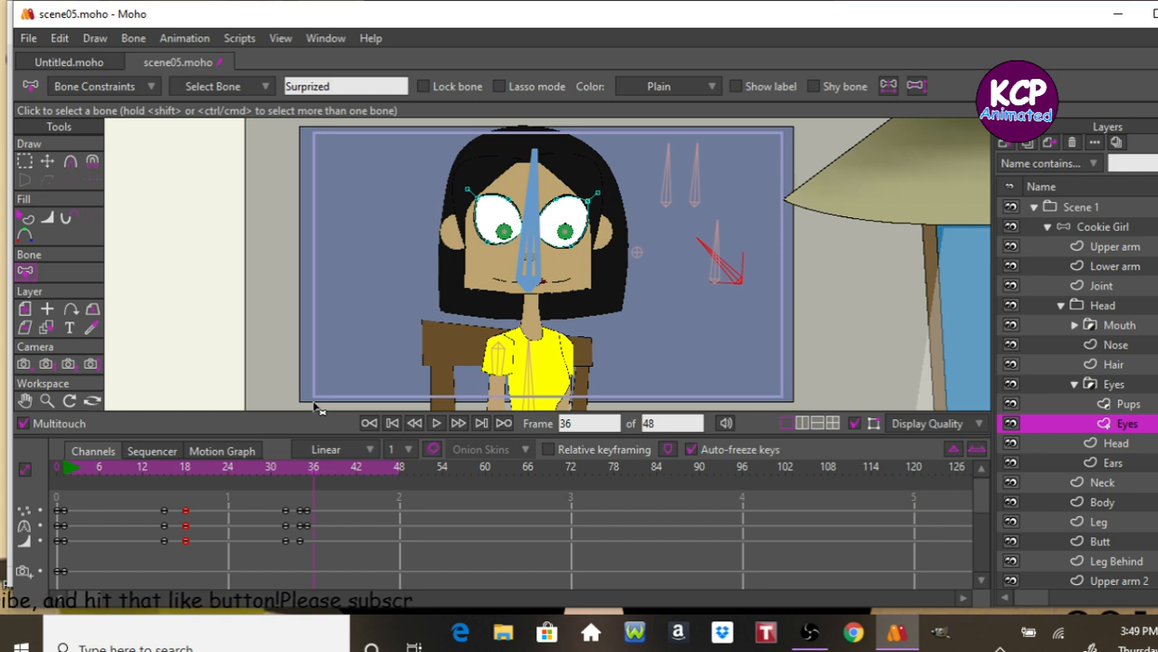
# Try saving the file, dismiss the error, and save it as scene05v2 instead.
pyautogui.hotkey('ctrl', 's')
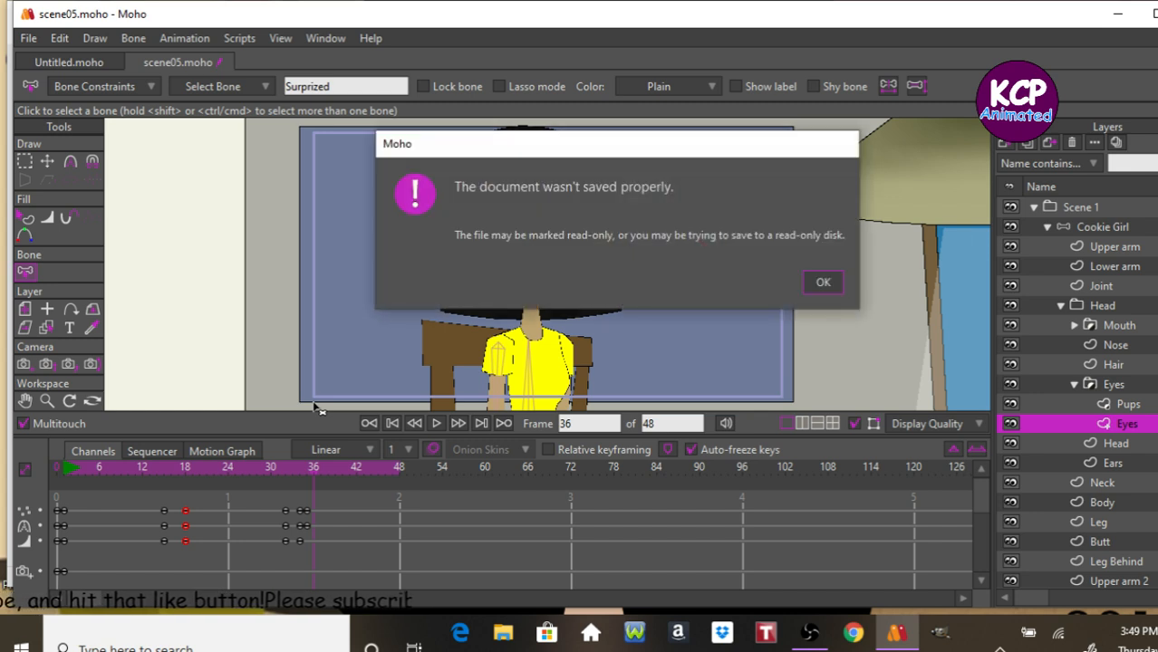
pyautogui.click(823, 283)
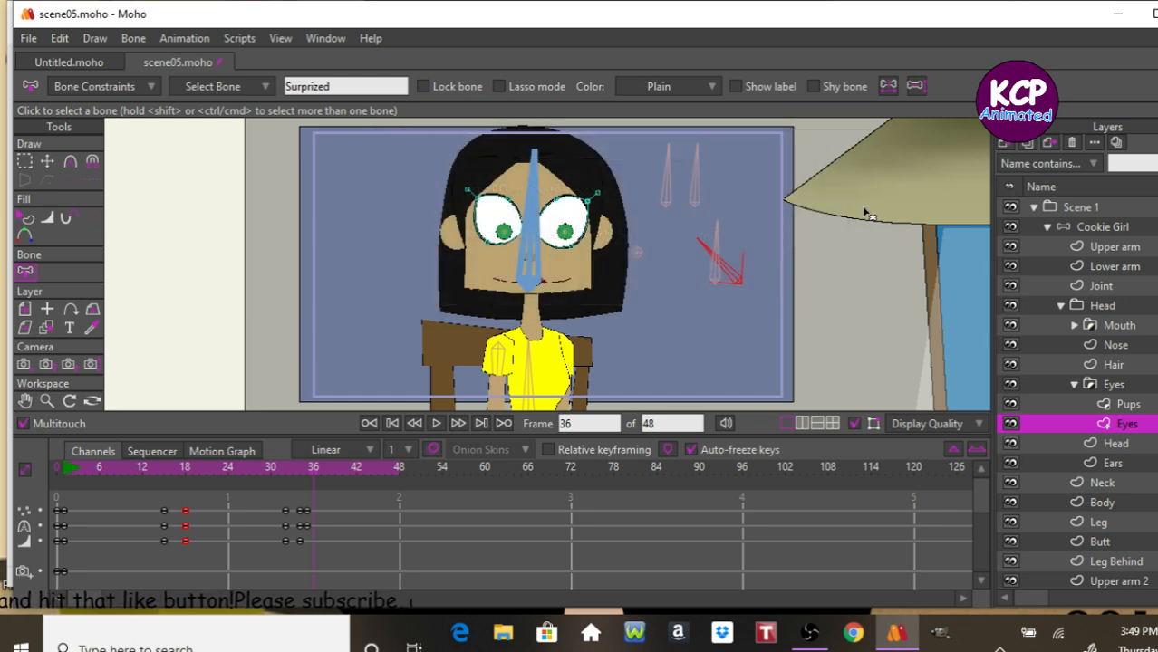
pyautogui.hotkey('ctrl', 'shift', 's')
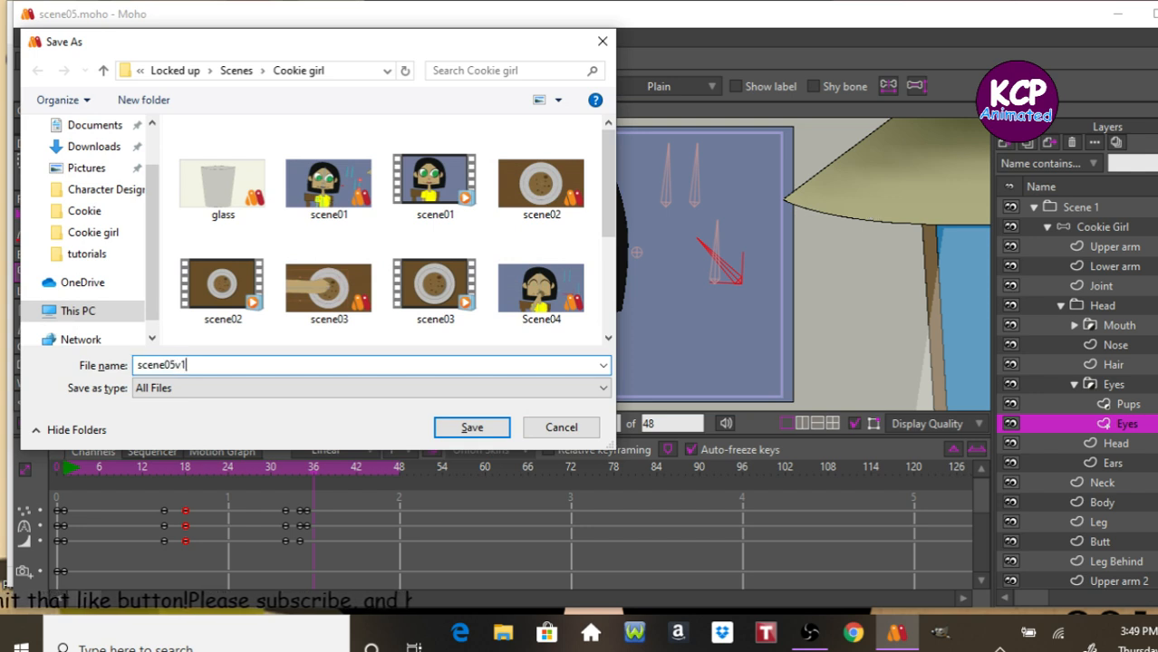
pyautogui.write('v2')
pyautogui.press('Return')
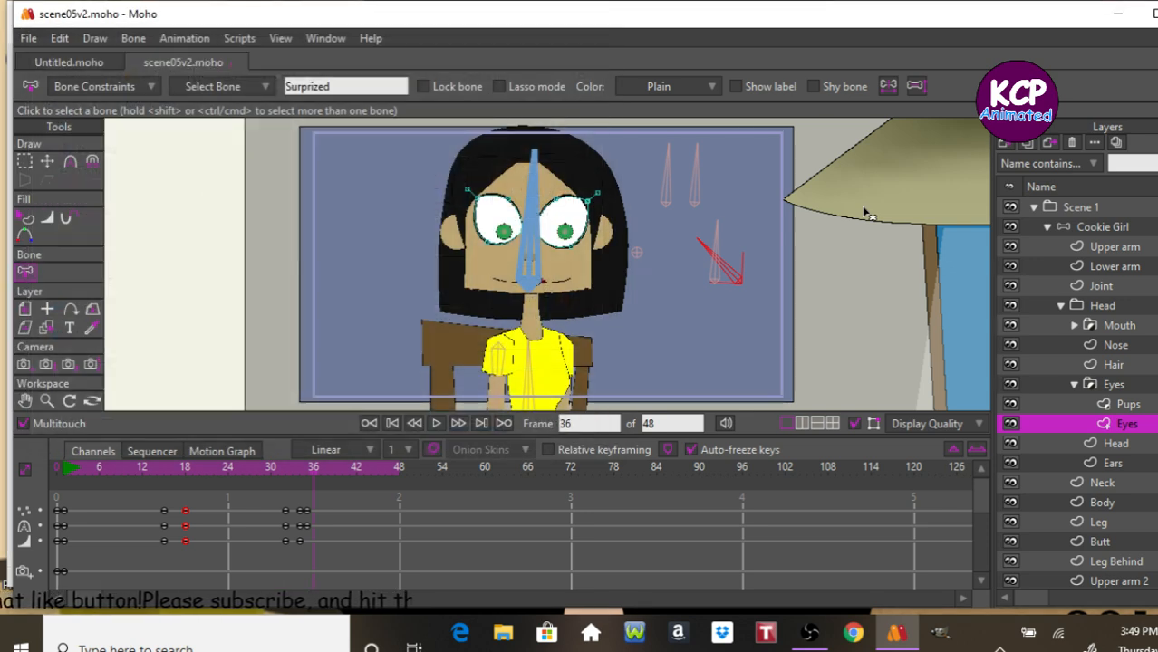
# Play the animation and select the Scene 1 layer.
pyautogui.press('space')
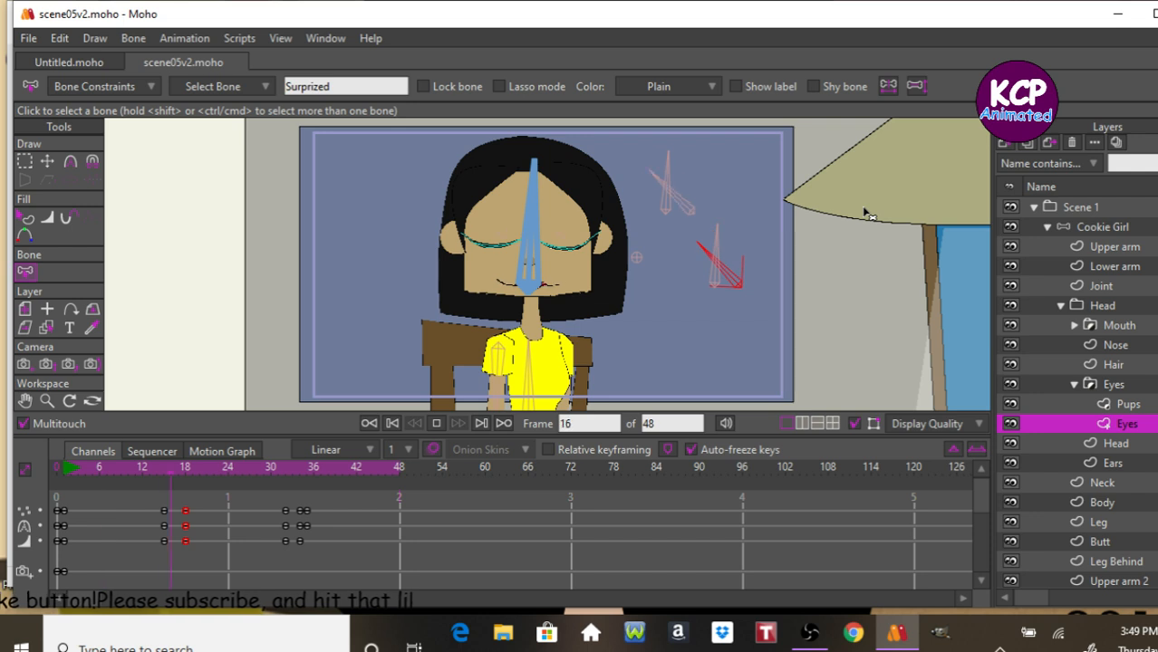
pyautogui.click(1094, 207)
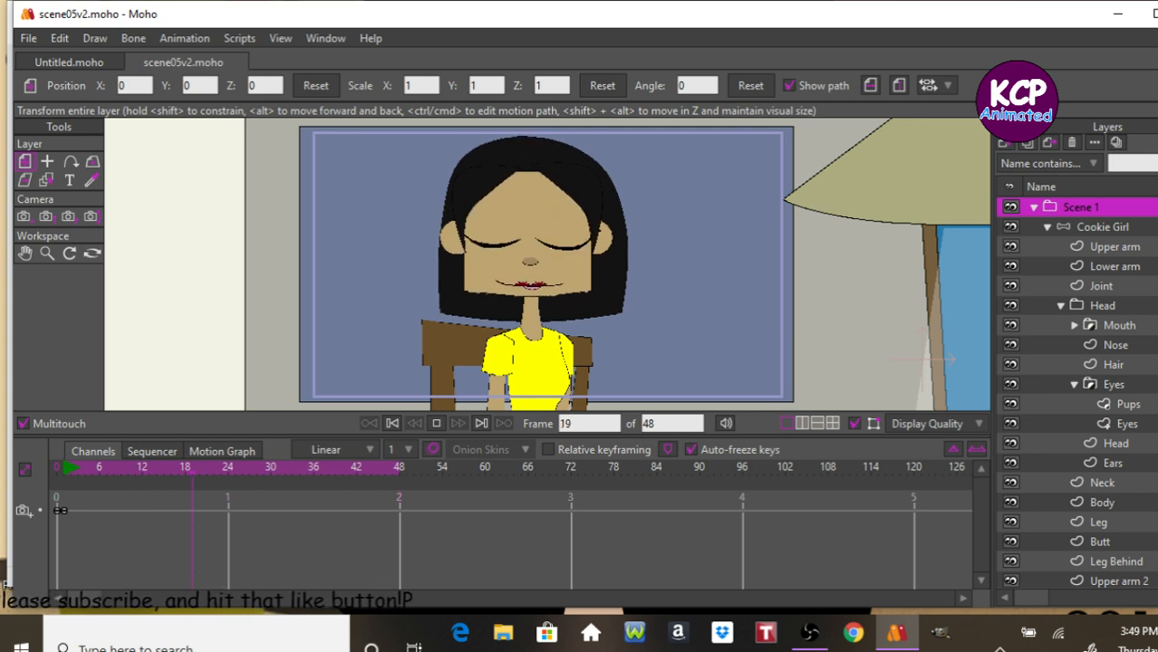
pyautogui.press('space')
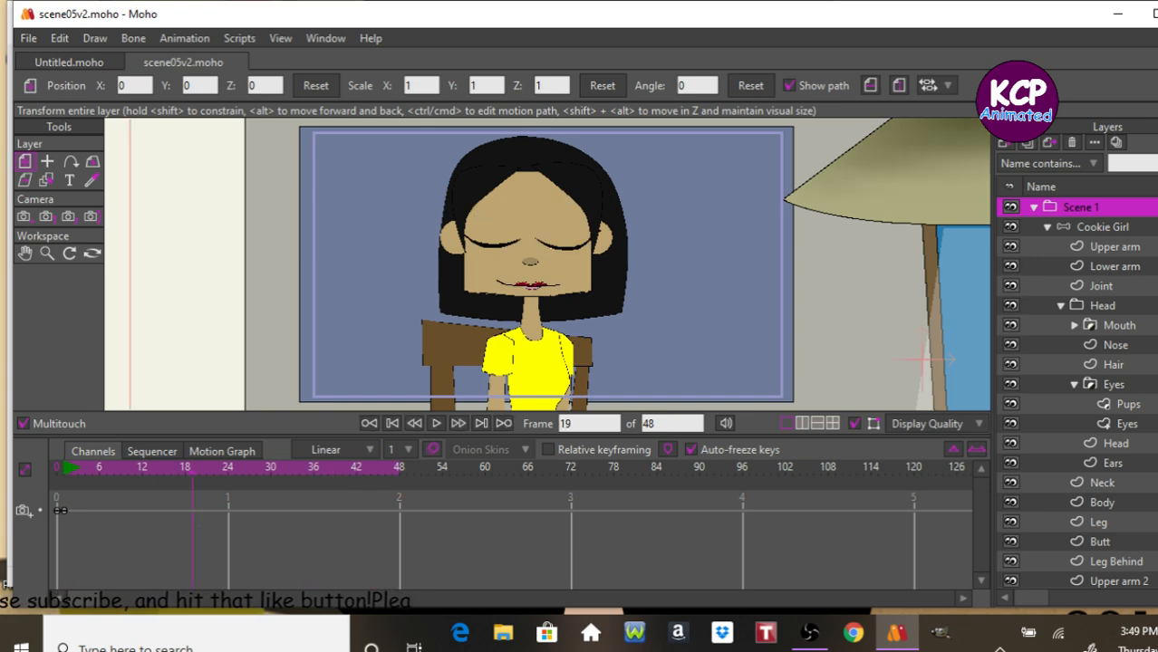
# Export the whole animation as scene05.mp4 with Overwrite existing files enabled.
pyautogui.hotkey('ctrl', 'e')
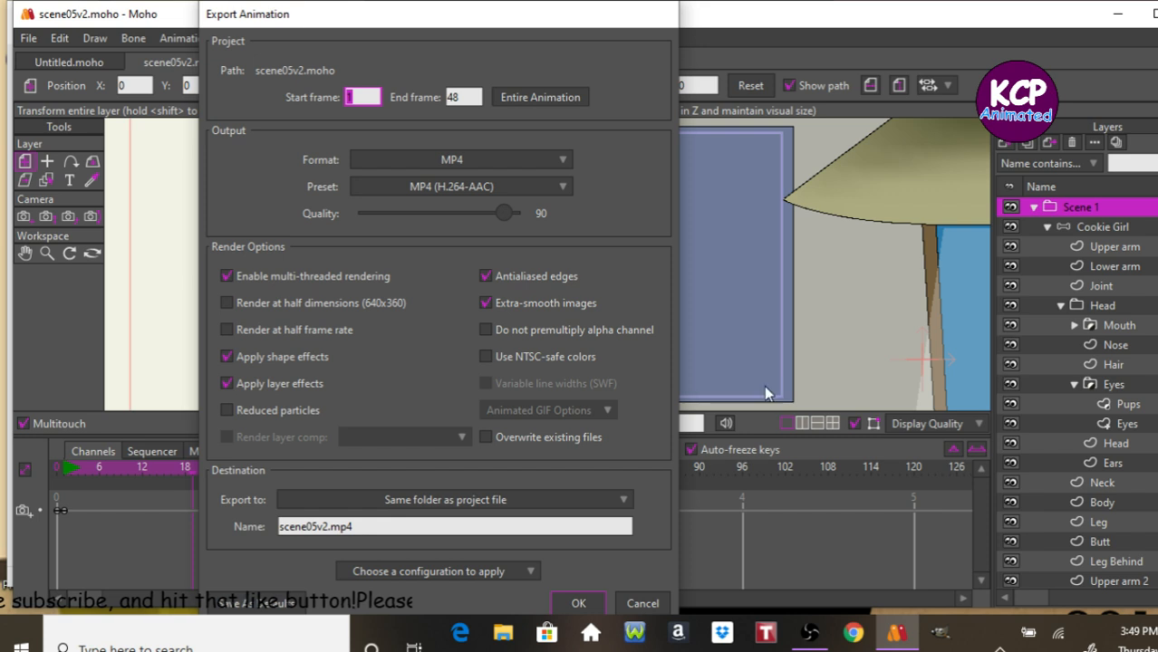
pyautogui.click(489, 437)
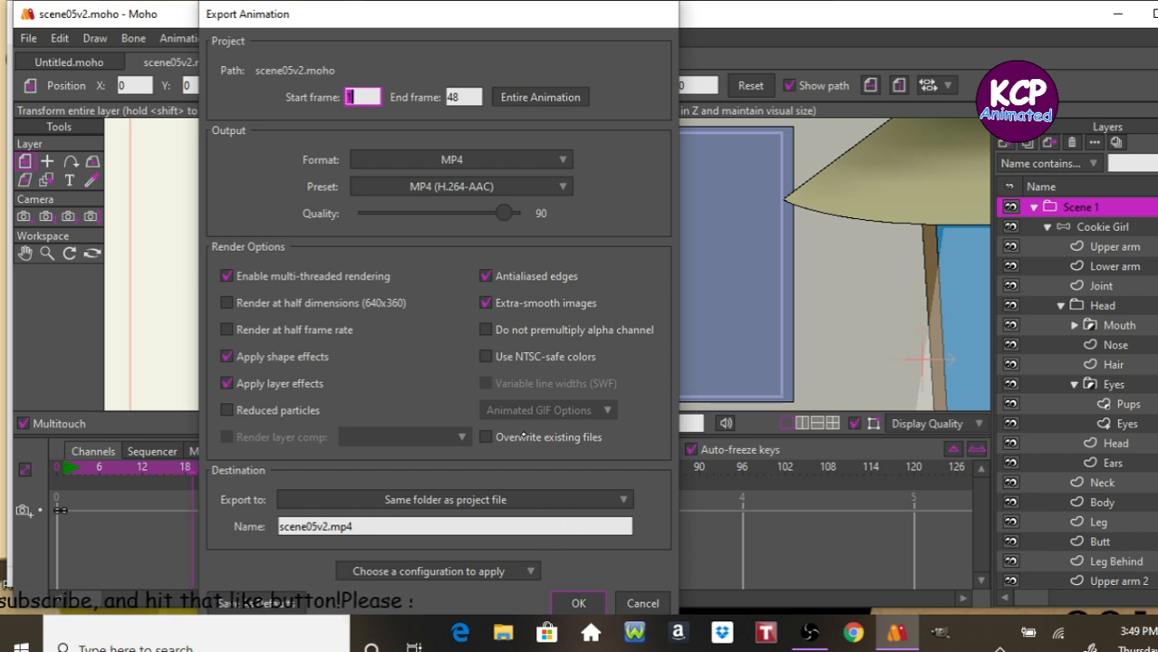
pyautogui.click(556, 521)
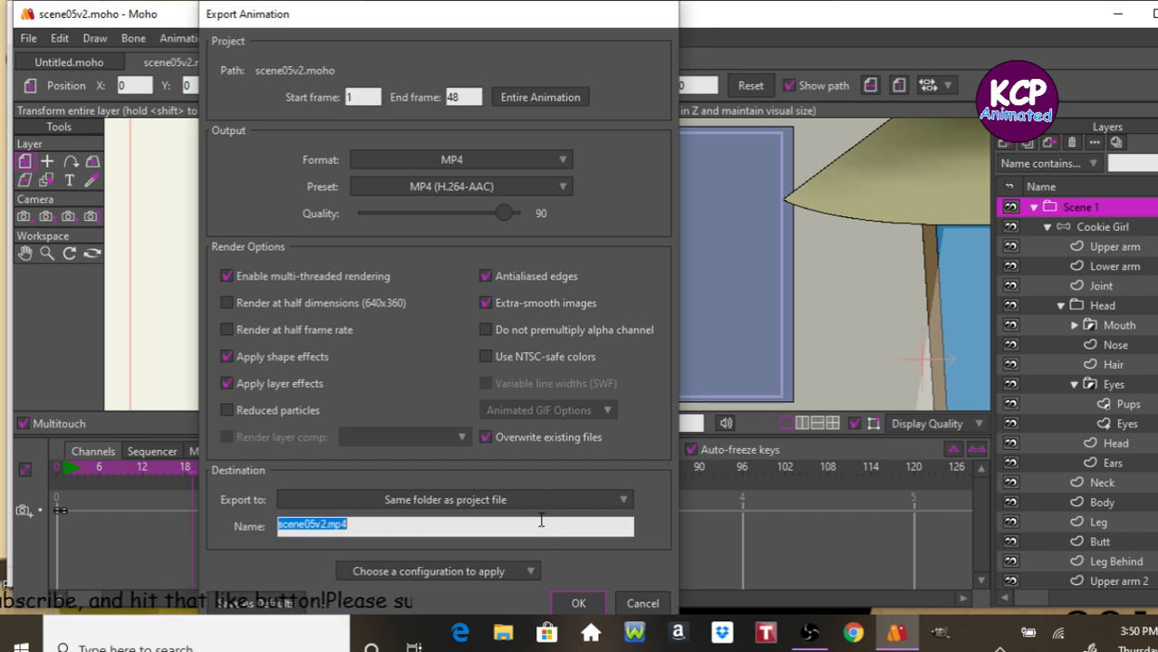
pyautogui.press('Home')
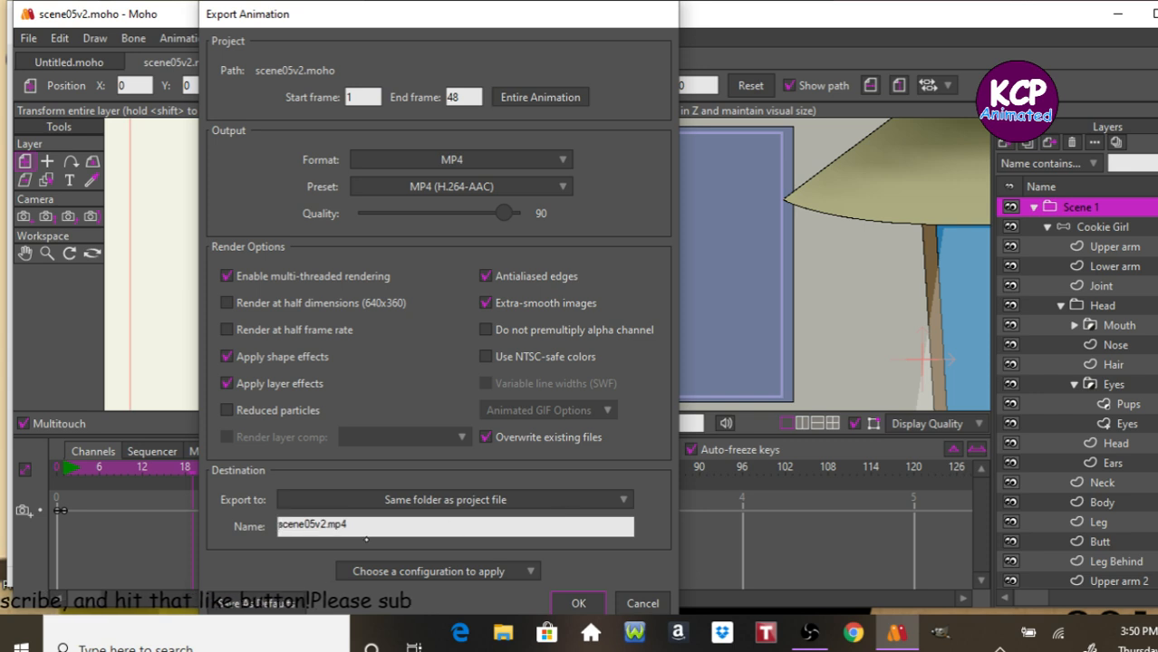
pyautogui.click(326, 525)
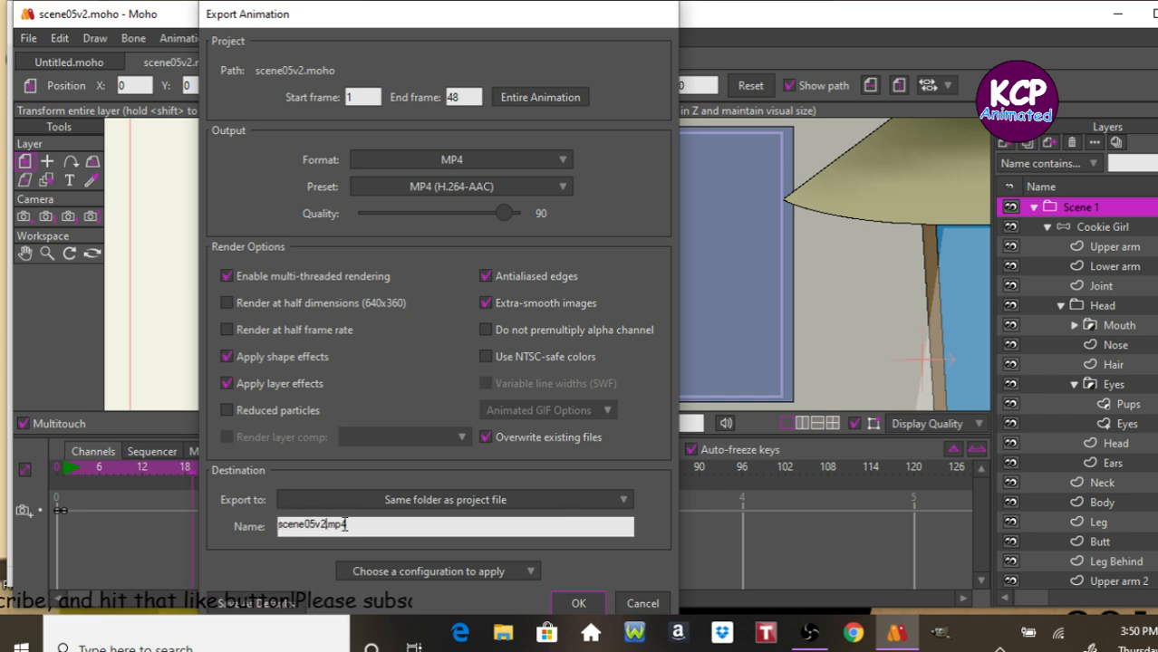
pyautogui.press('BackSpace')
pyautogui.press('BackSpace')
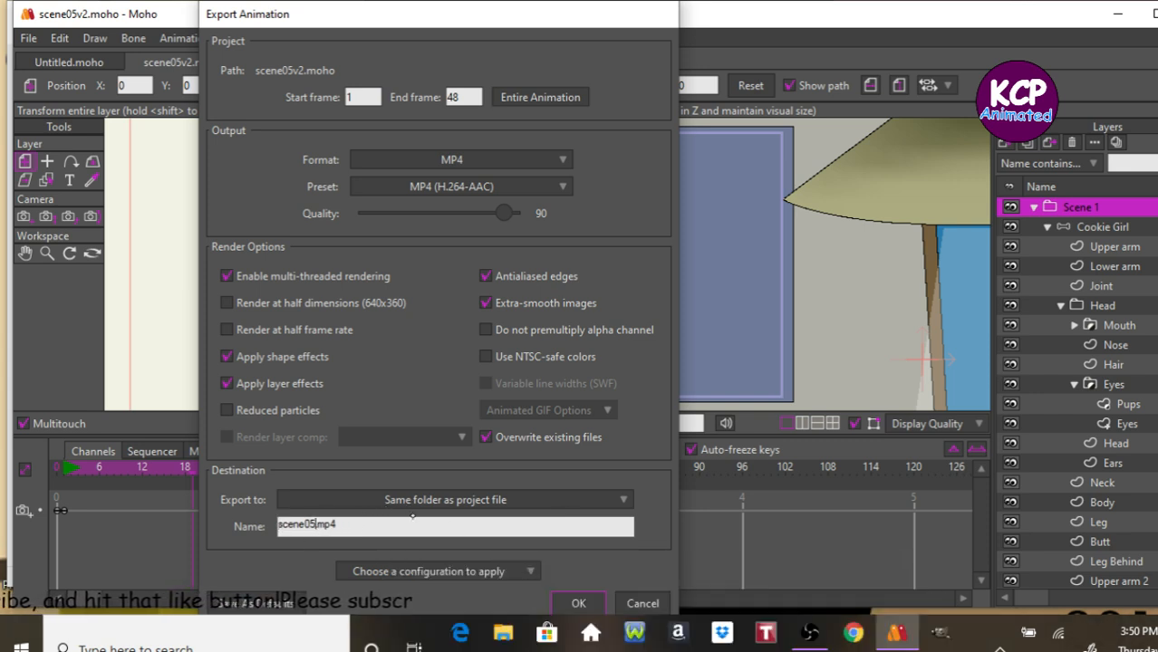
pyautogui.press('Return')
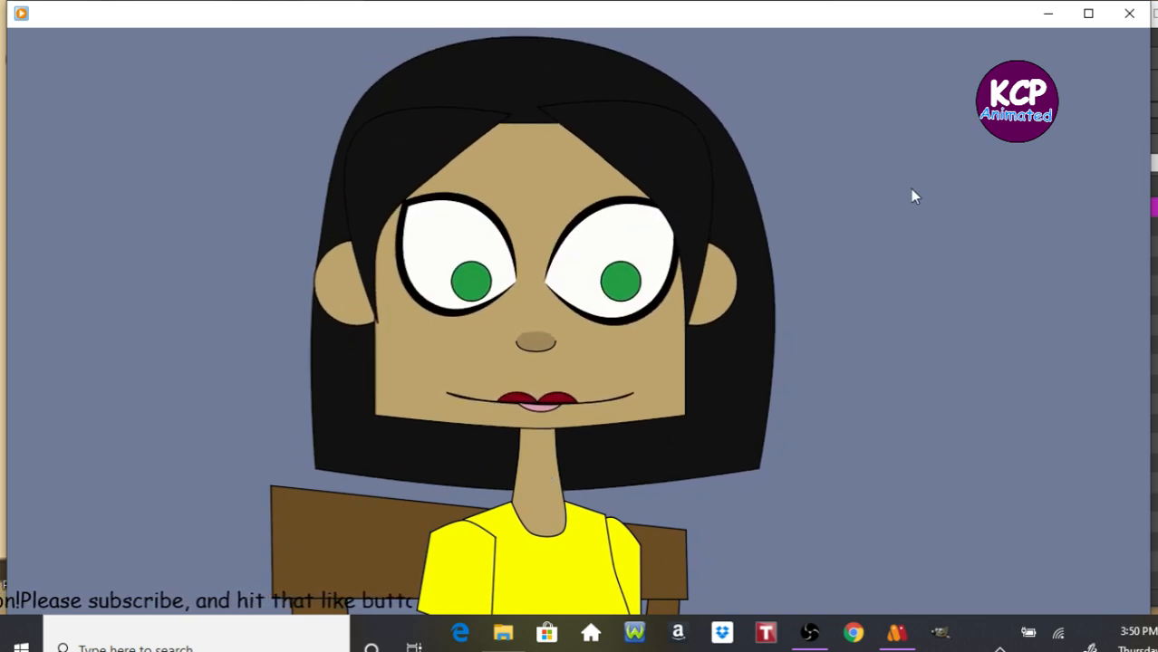
# Close the video player and add all clips scene01 to scene07 to the Movie Maker project.
pyautogui.click(1125, 14)
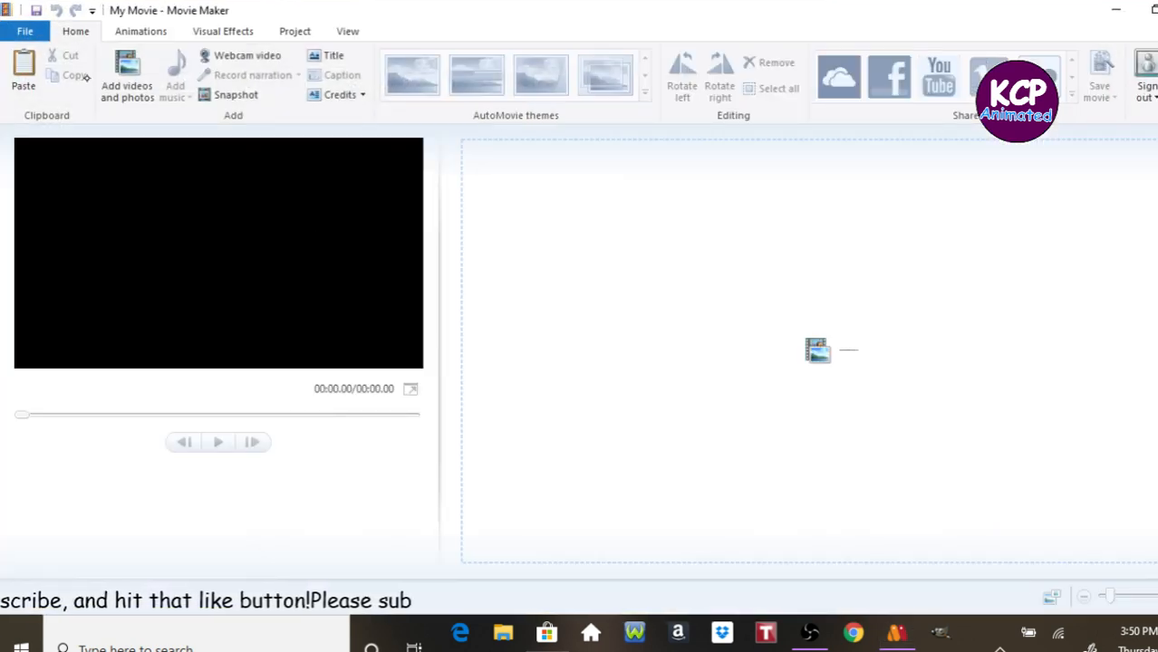
pyautogui.click(126, 77)
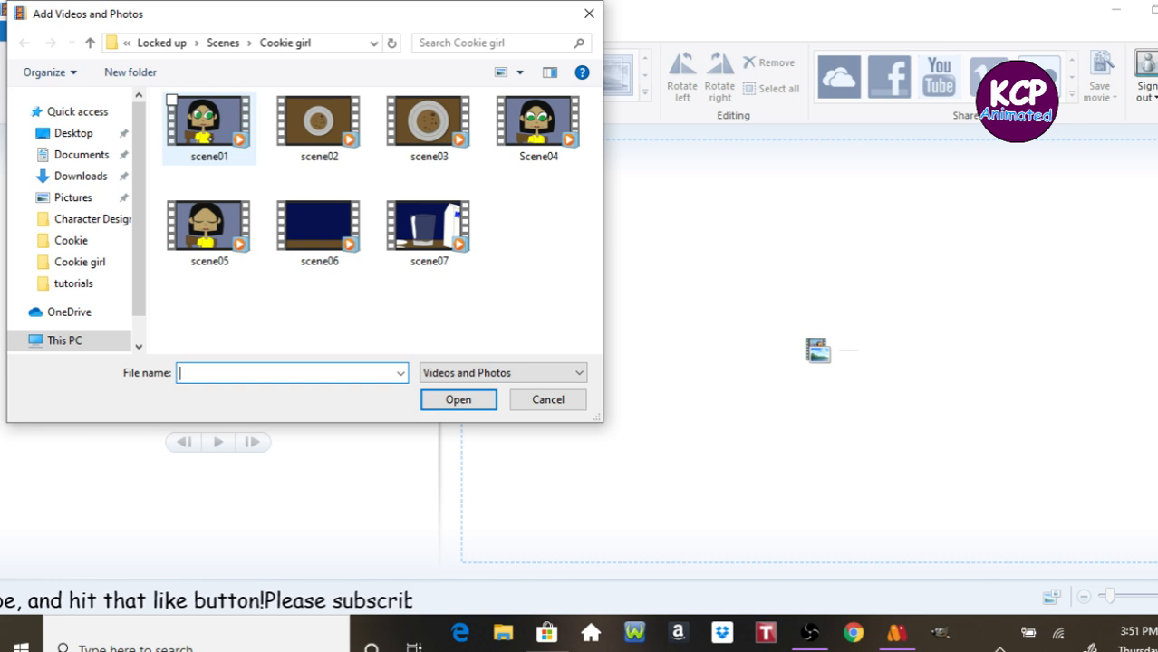
pyautogui.click(211, 140)
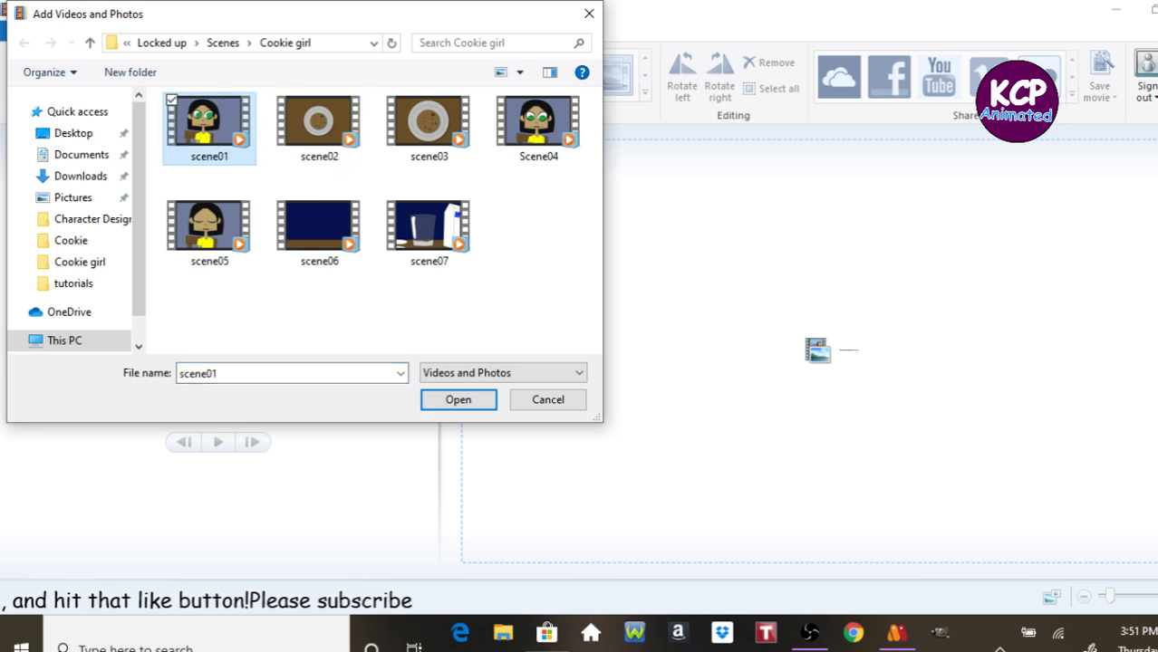
pyautogui.hotkey('ctrl', 'a')
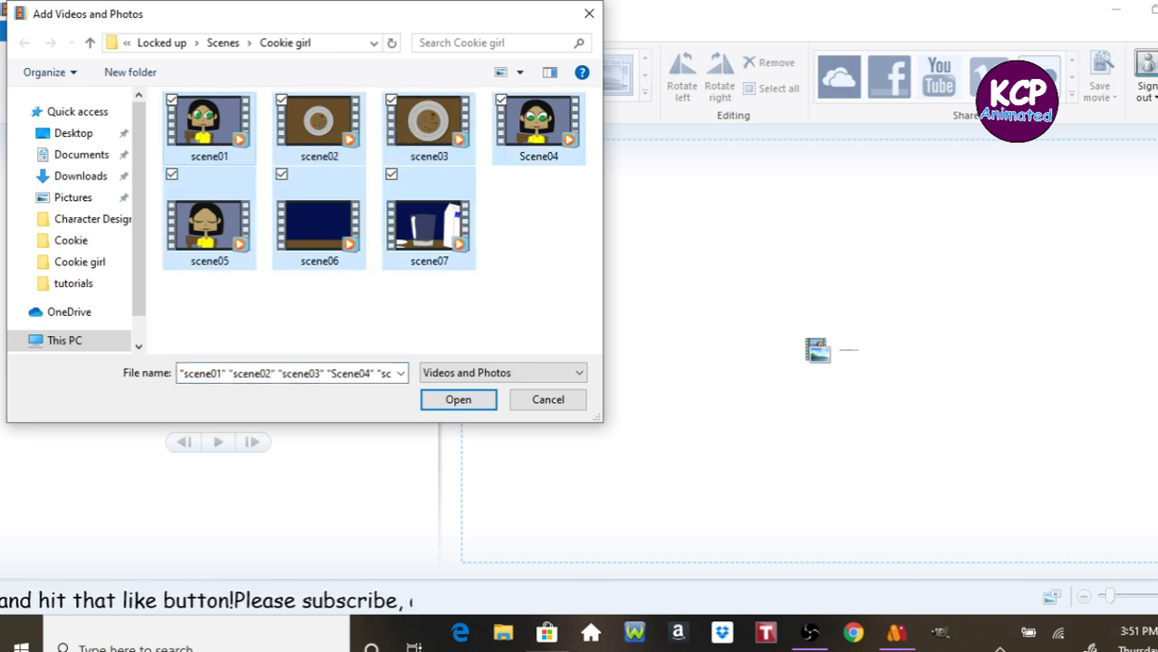
pyautogui.click(470, 406)
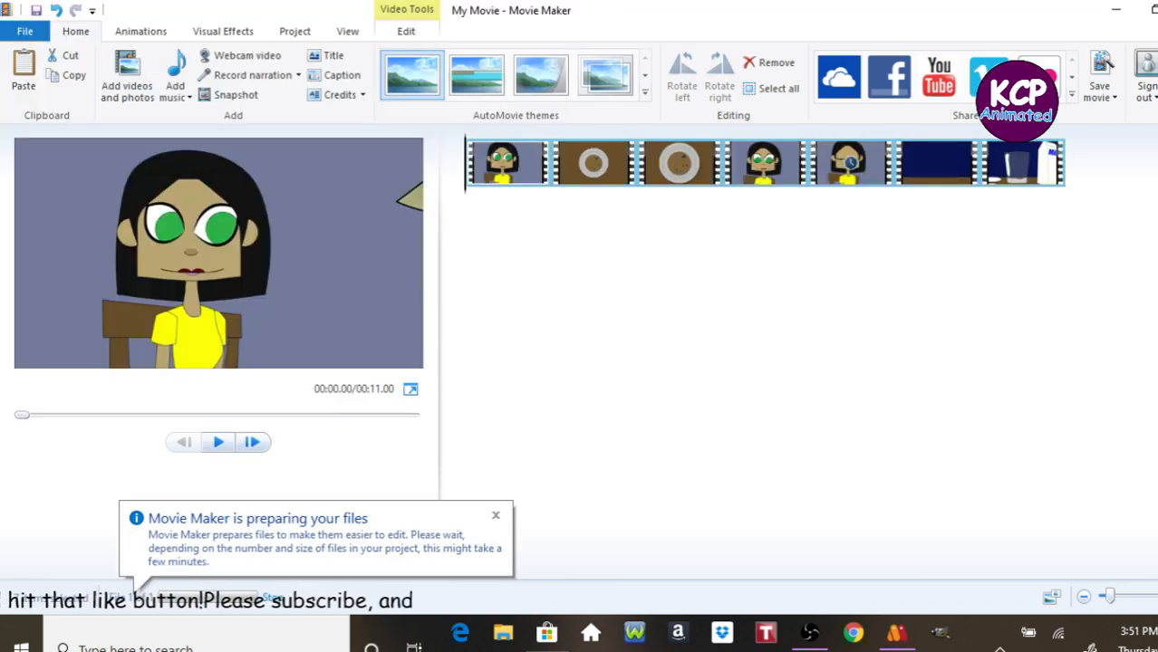
# Play through the assembled movie preview to check the sequence of clips.
pyautogui.press('space')
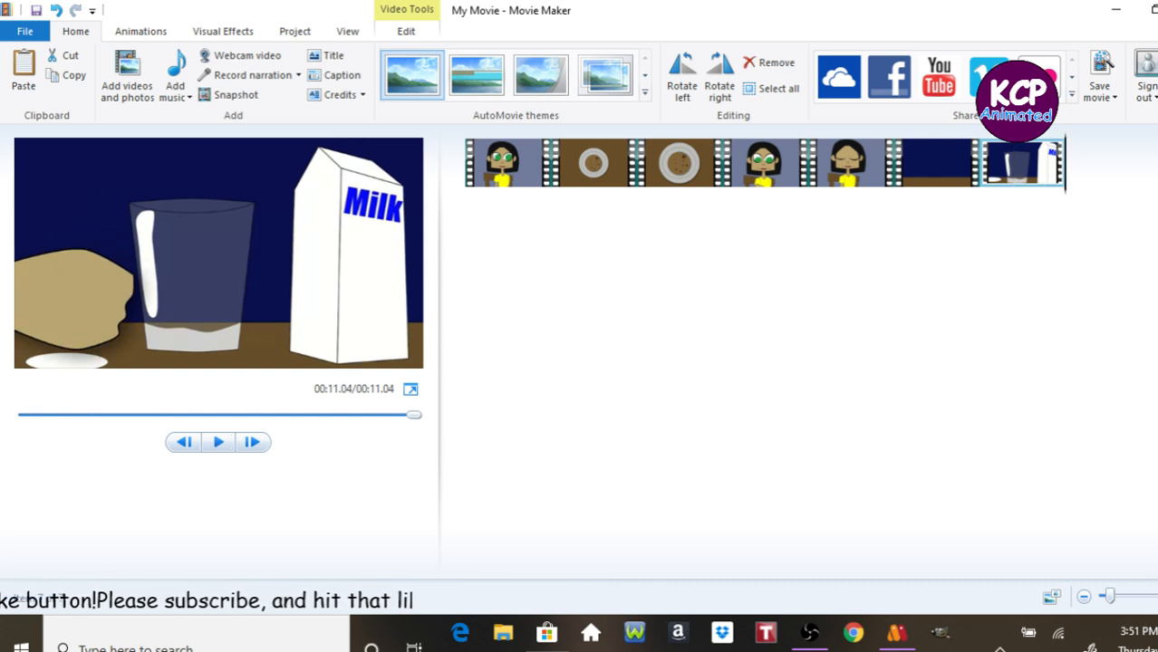
pyautogui.press('space')
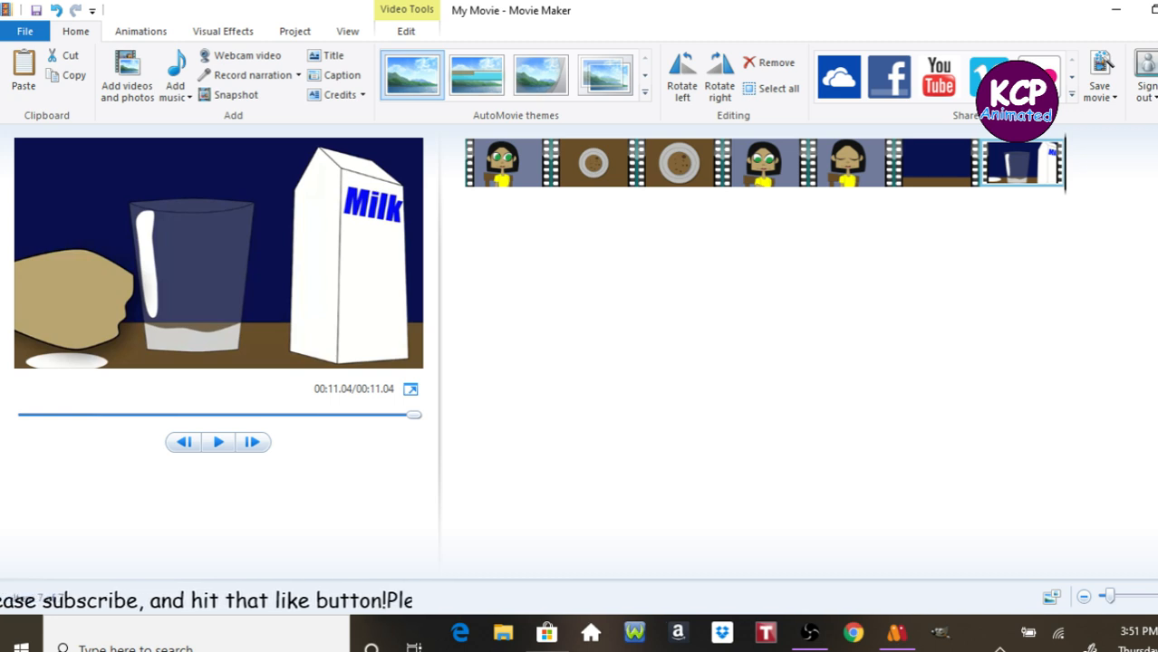
pyautogui.press('space')
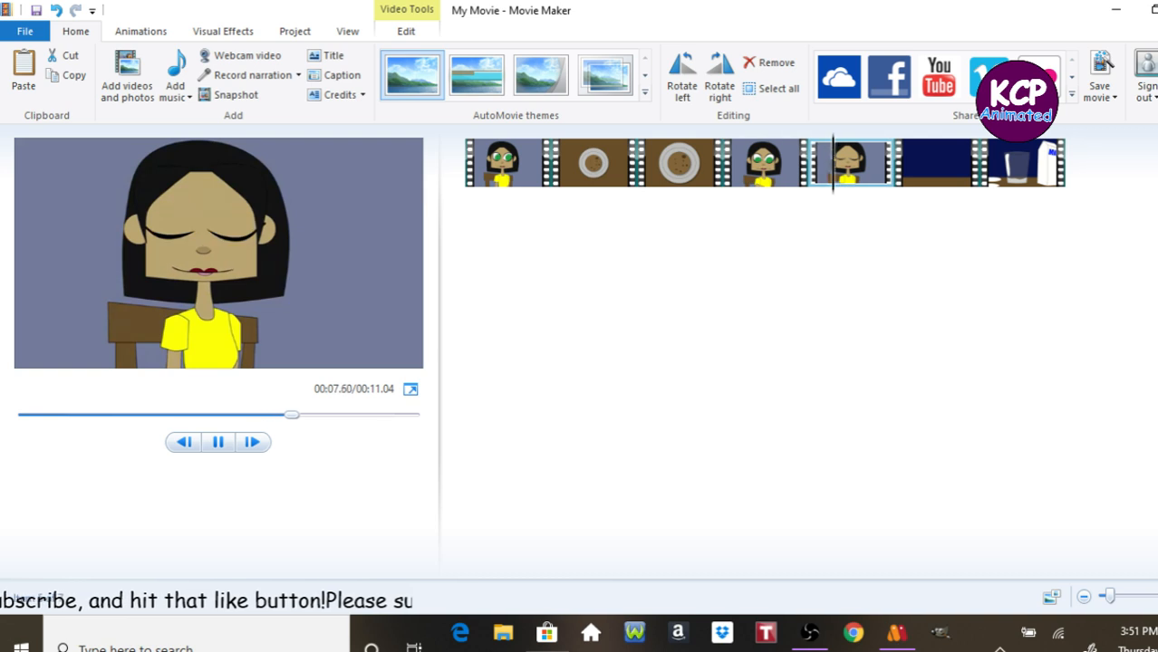
pyautogui.press('space')
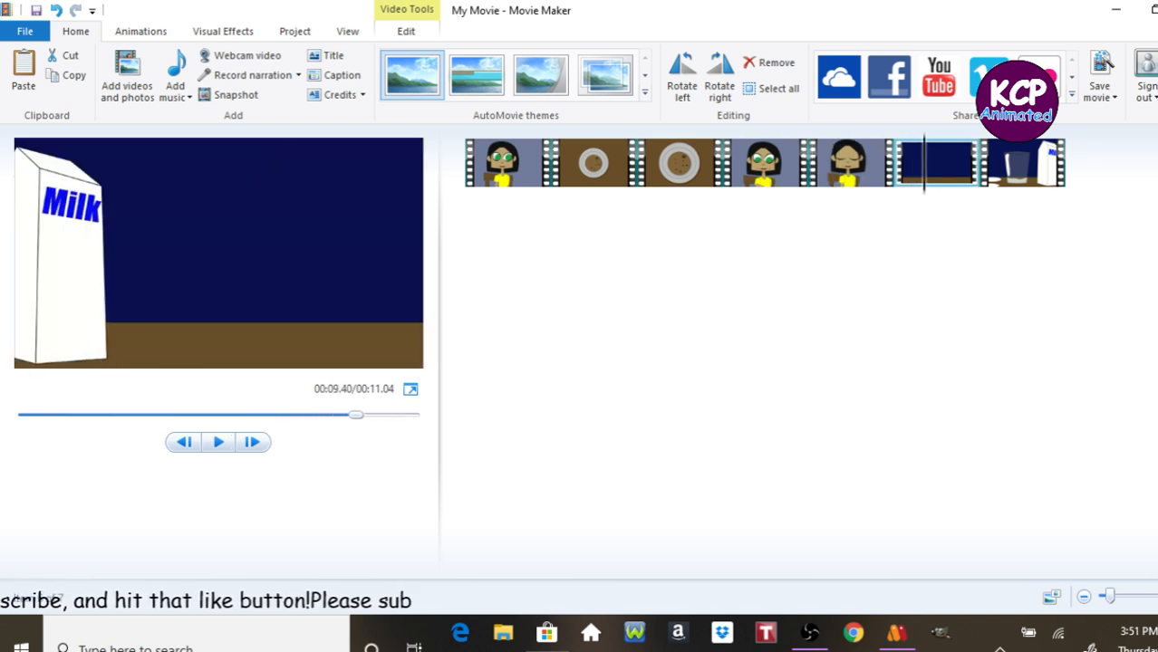
pyautogui.press('space')
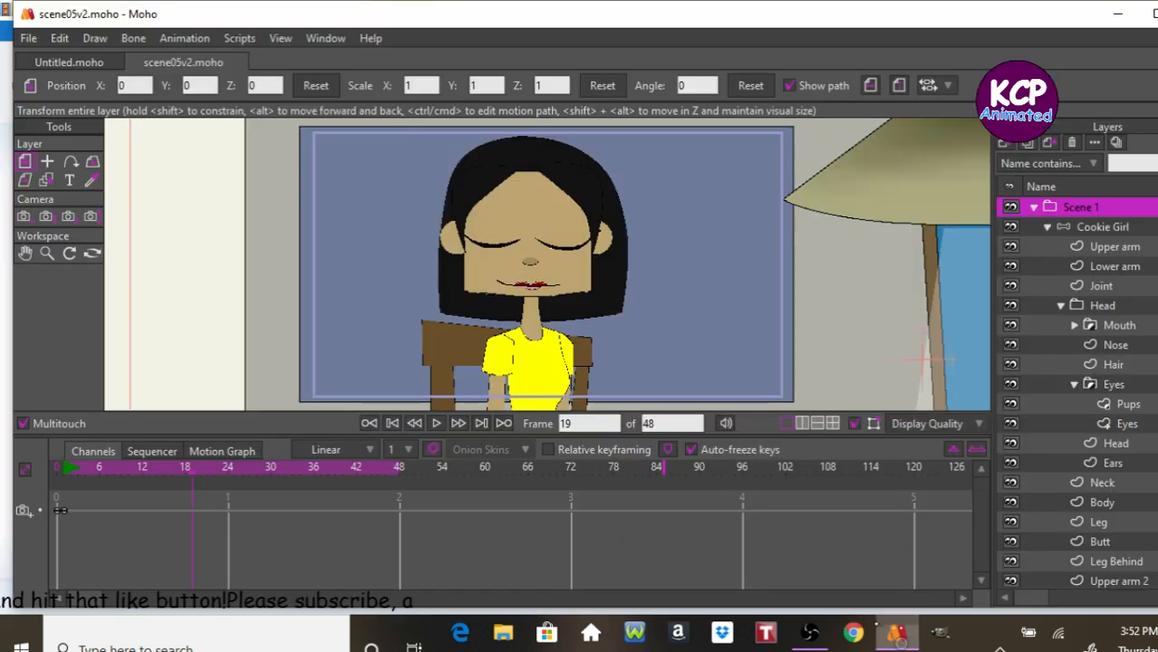
# Return to Moho, create a new document and save it as Introduction.
pyautogui.click(896, 633)
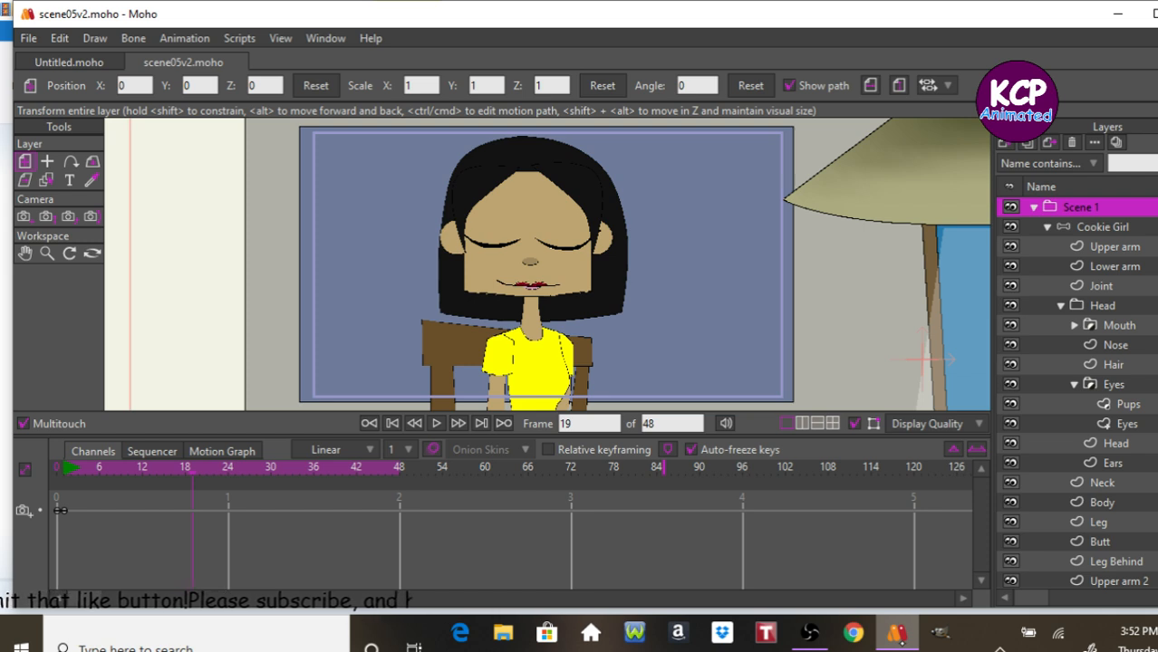
pyautogui.press('Home')
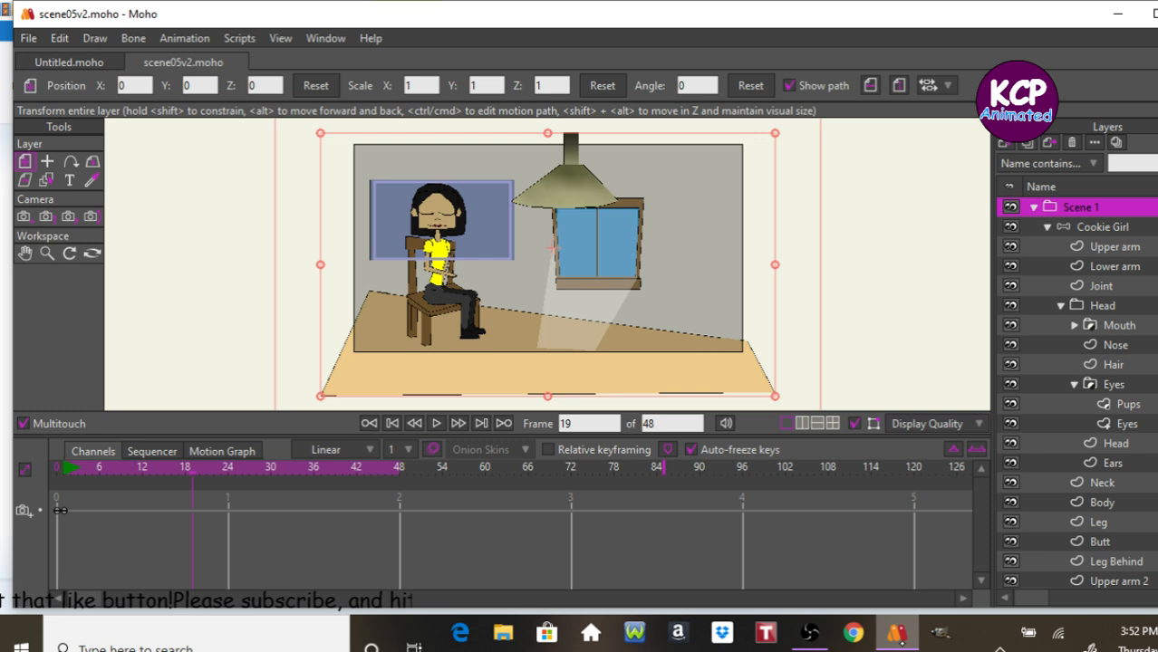
pyautogui.click(134, 61)
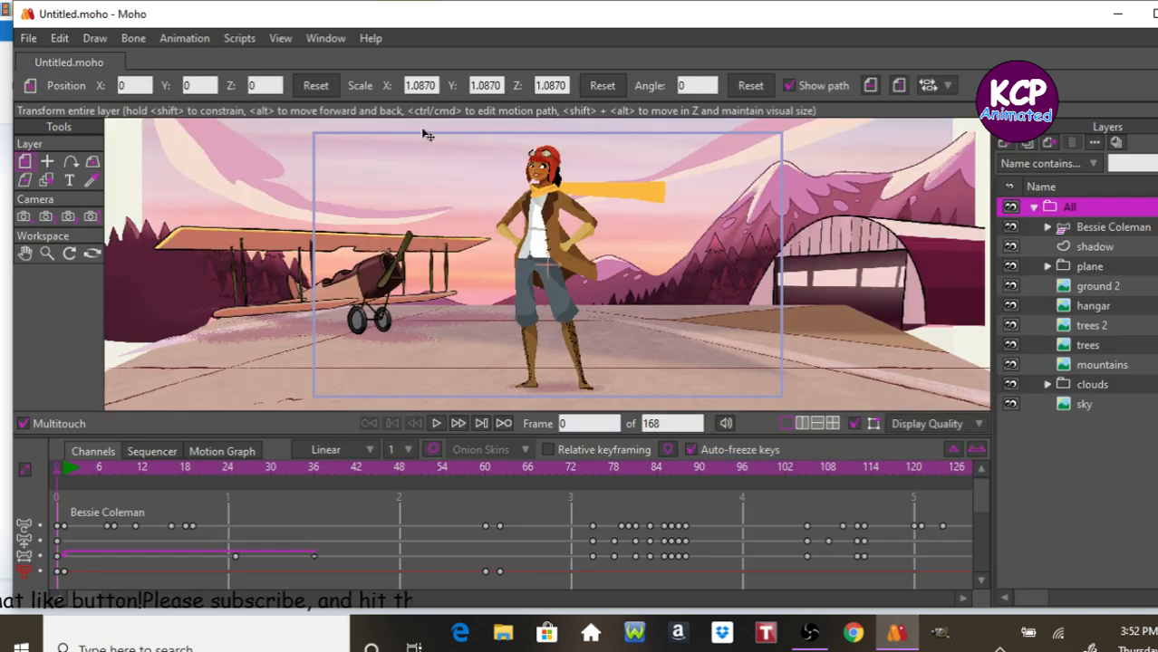
pyautogui.hotkey('ctrl', 'n')
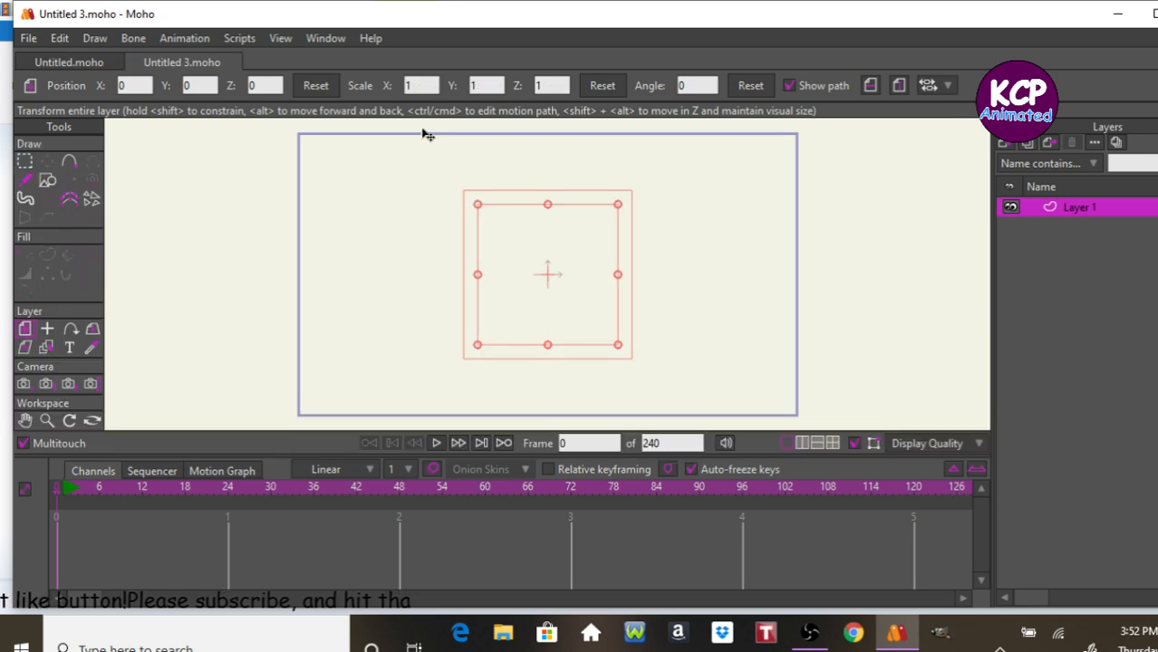
pyautogui.hotkey('ctrl', 's')
pyautogui.write('In')
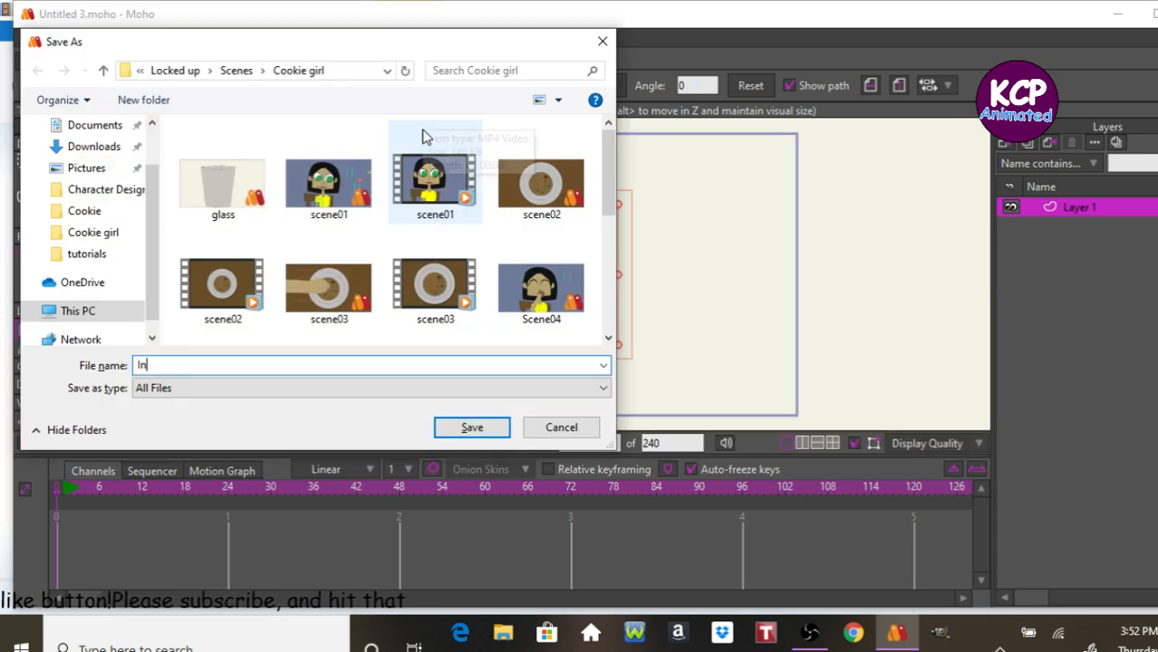
pyautogui.write('troduction')
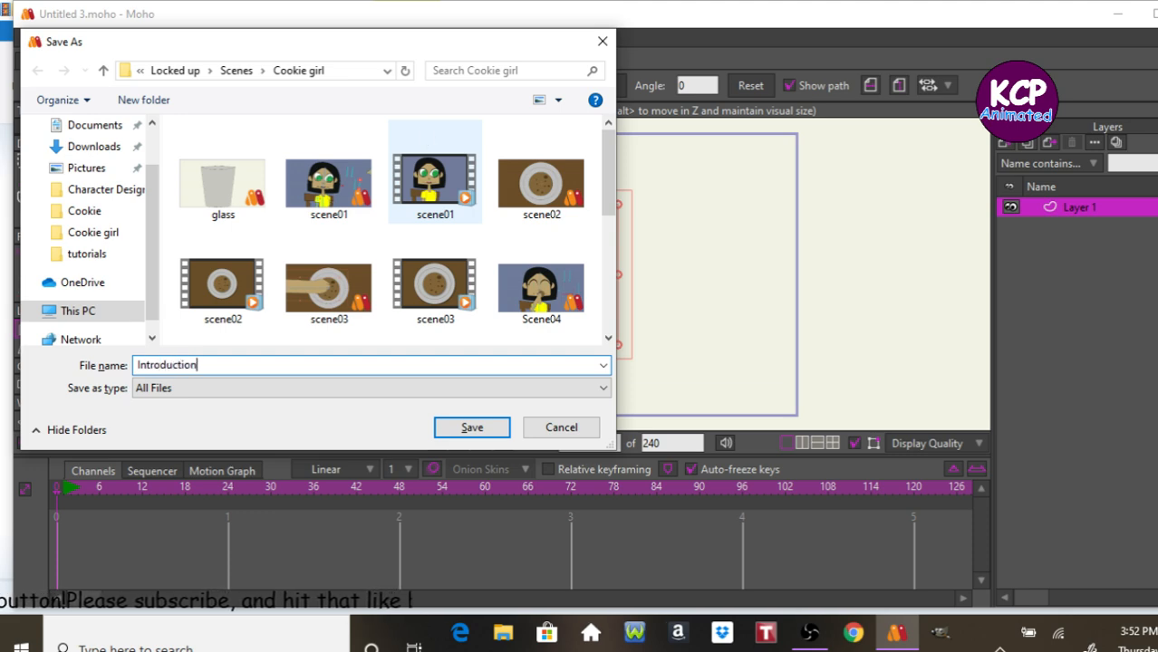
pyautogui.press('Return')
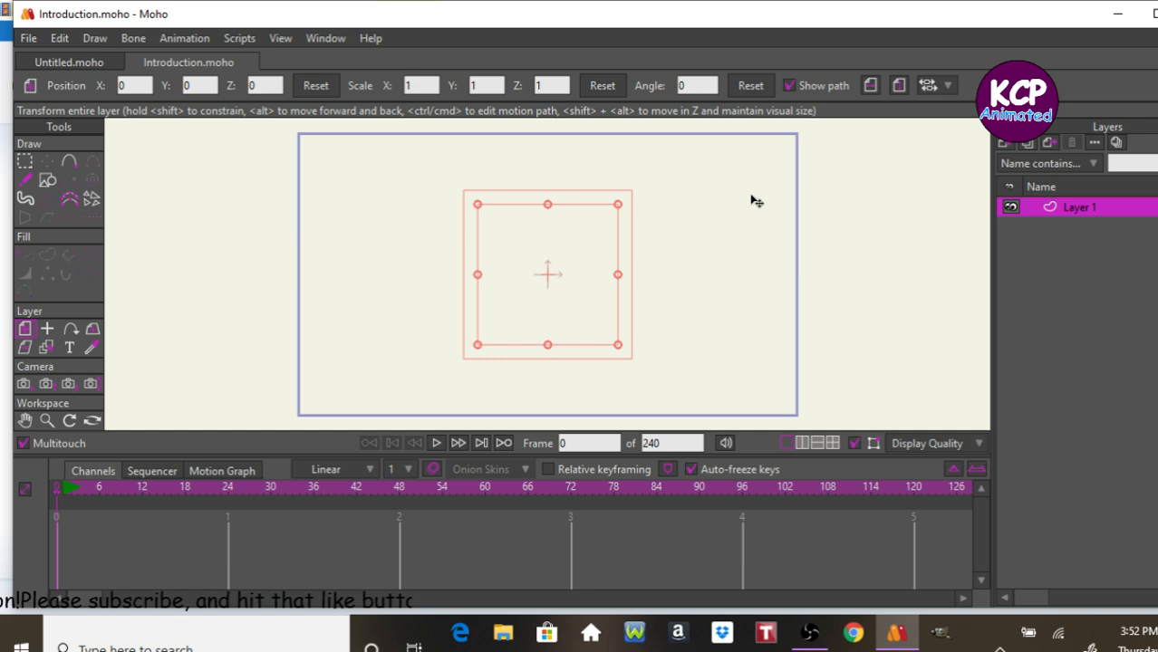
# Open the Style window and set the fill color to a lighter pink.
pyautogui.hotkey('ctrl', 't')
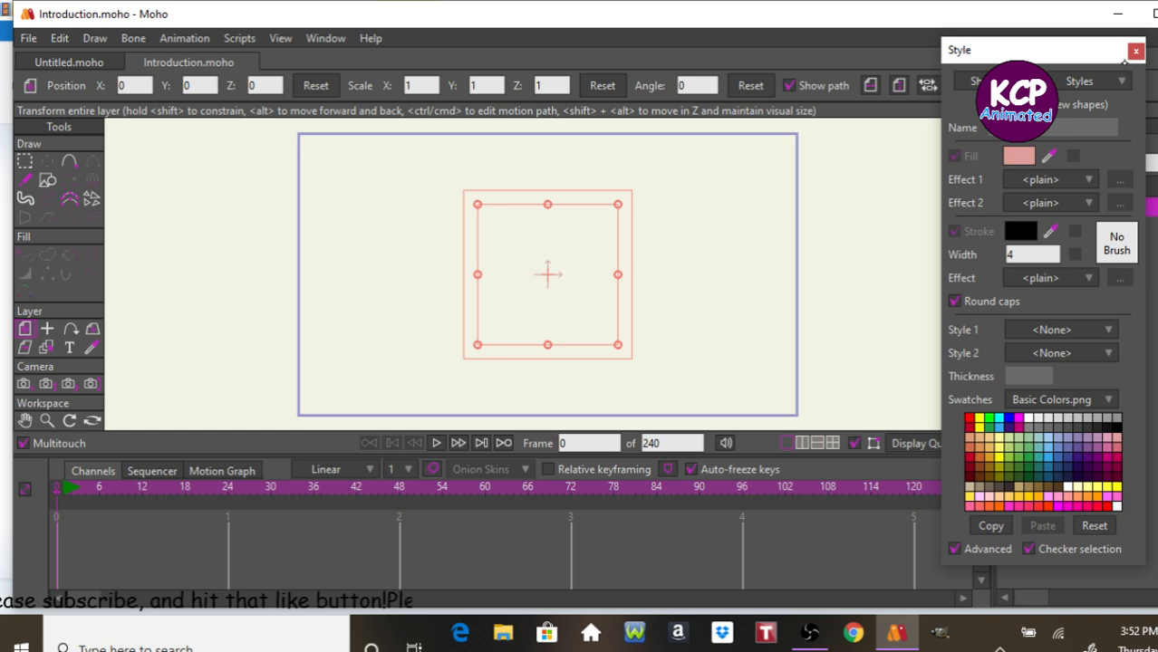
pyautogui.click(1020, 157)
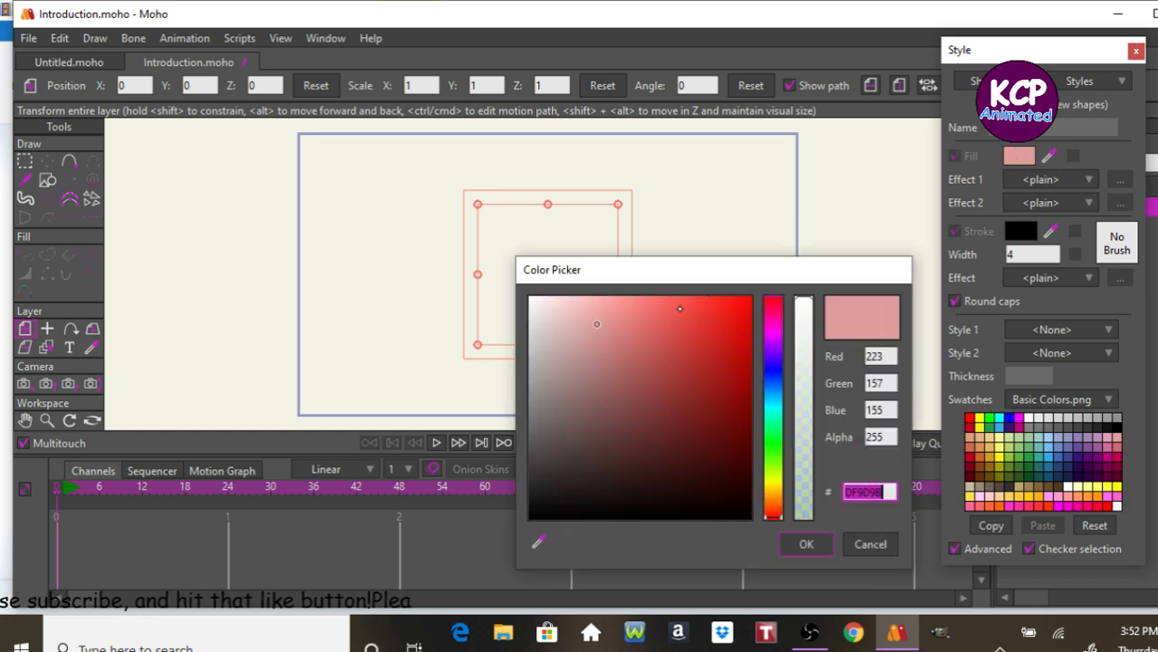
pyautogui.moveTo(599, 325); pyautogui.dragTo(600, 300)
pyautogui.click(805, 543)
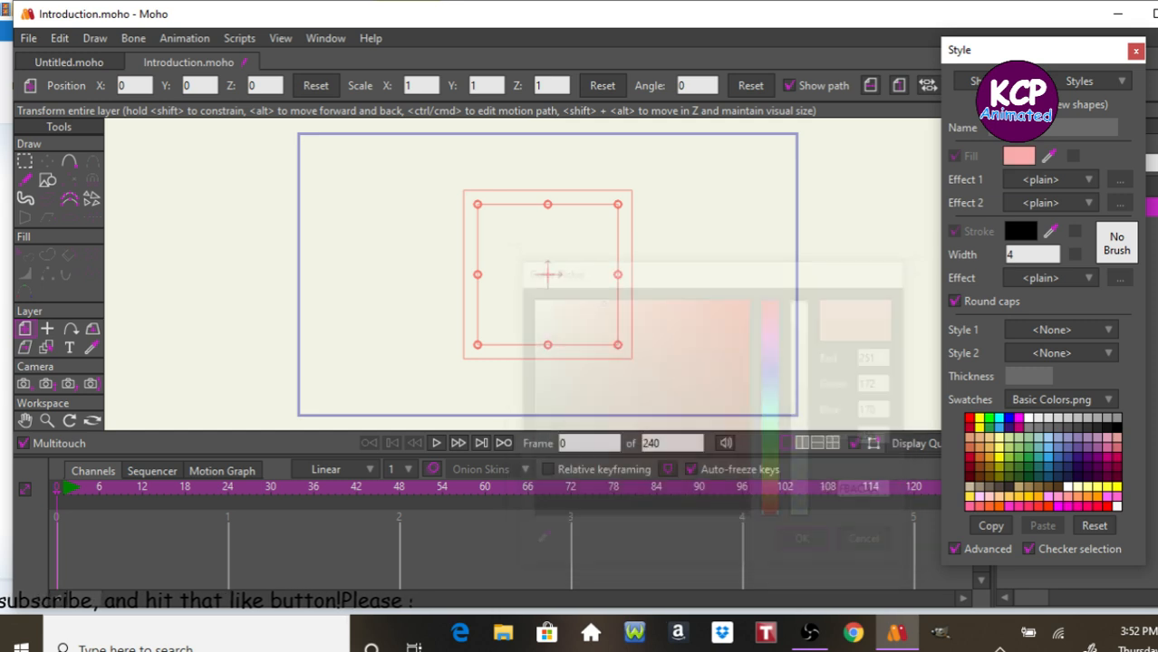
# Draw a pink rectangle covering the whole camera frame and nudge it slightly into place.
pyautogui.click(47, 180)
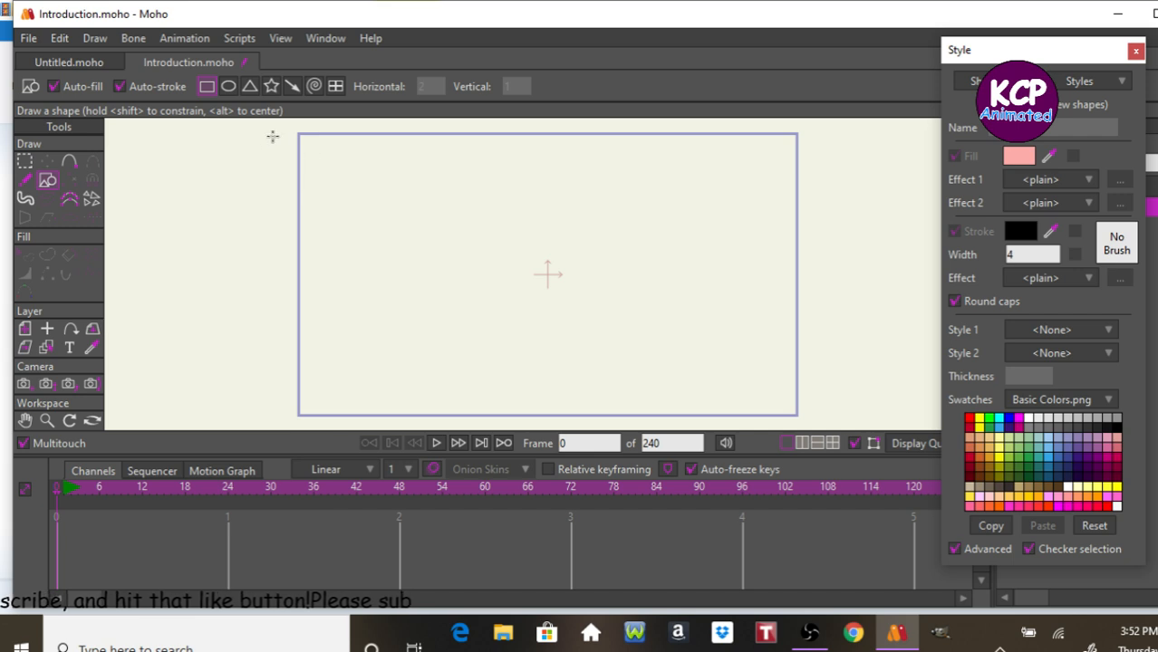
pyautogui.moveTo(279, 133); pyautogui.dragTo(837, 426)
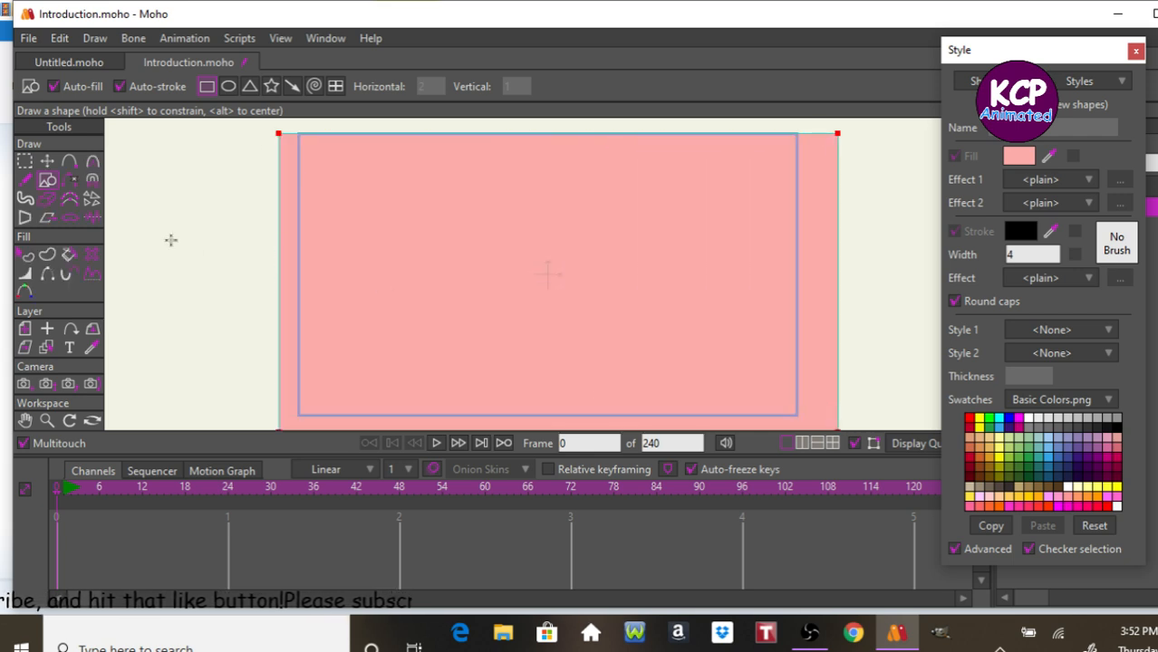
pyautogui.click(46, 163)
pyautogui.moveTo(203, 240); pyautogui.dragTo(199, 230)
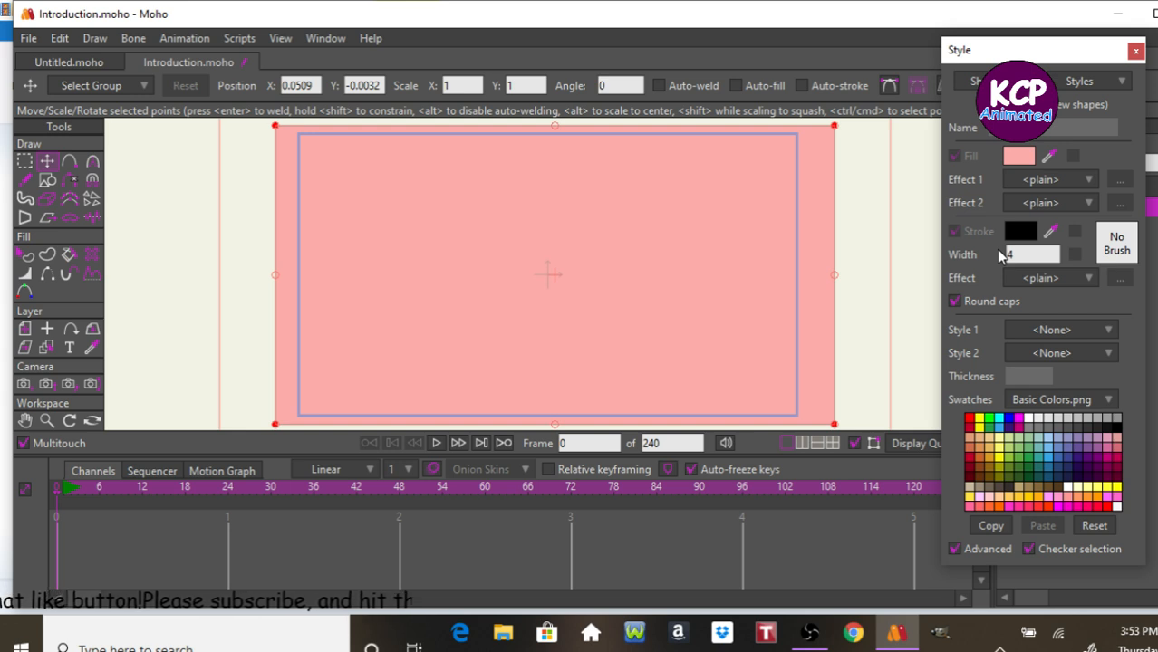
# Close the Style window.
pyautogui.click(806, 631)
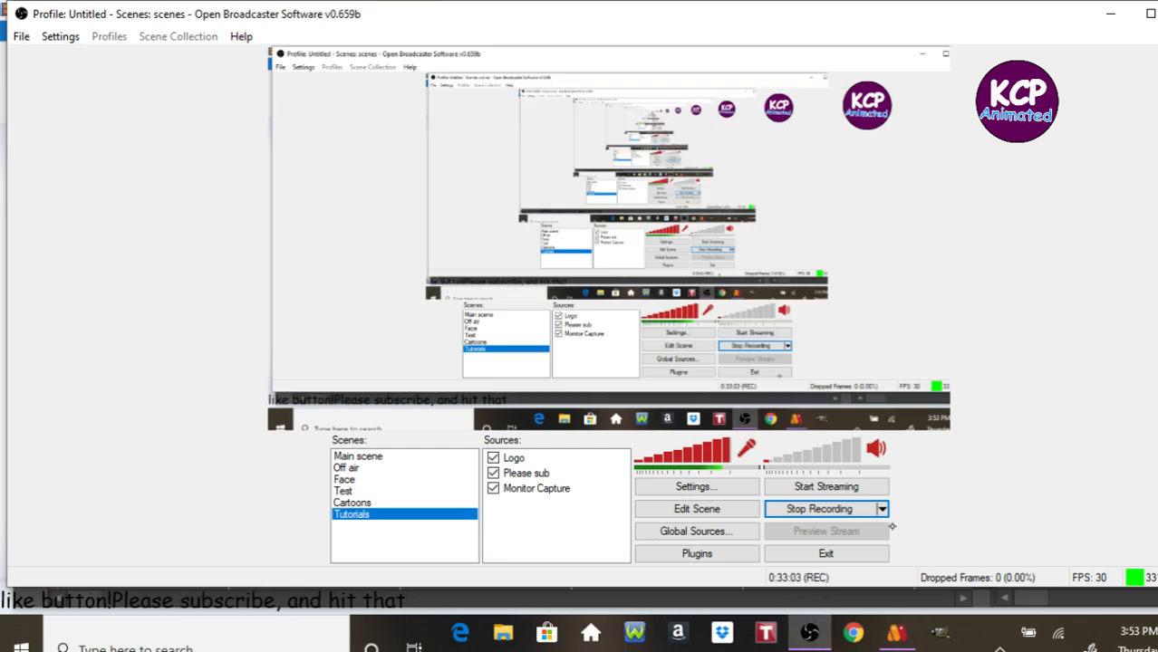
pyautogui.click(1113, 16)
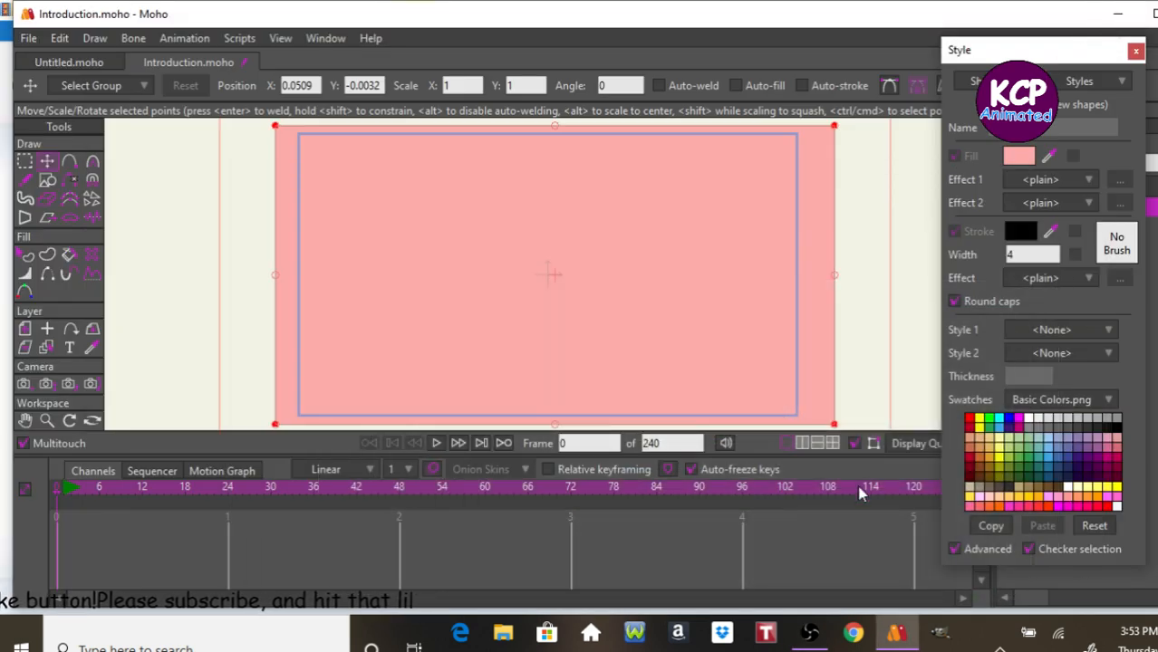
pyautogui.click(1136, 52)
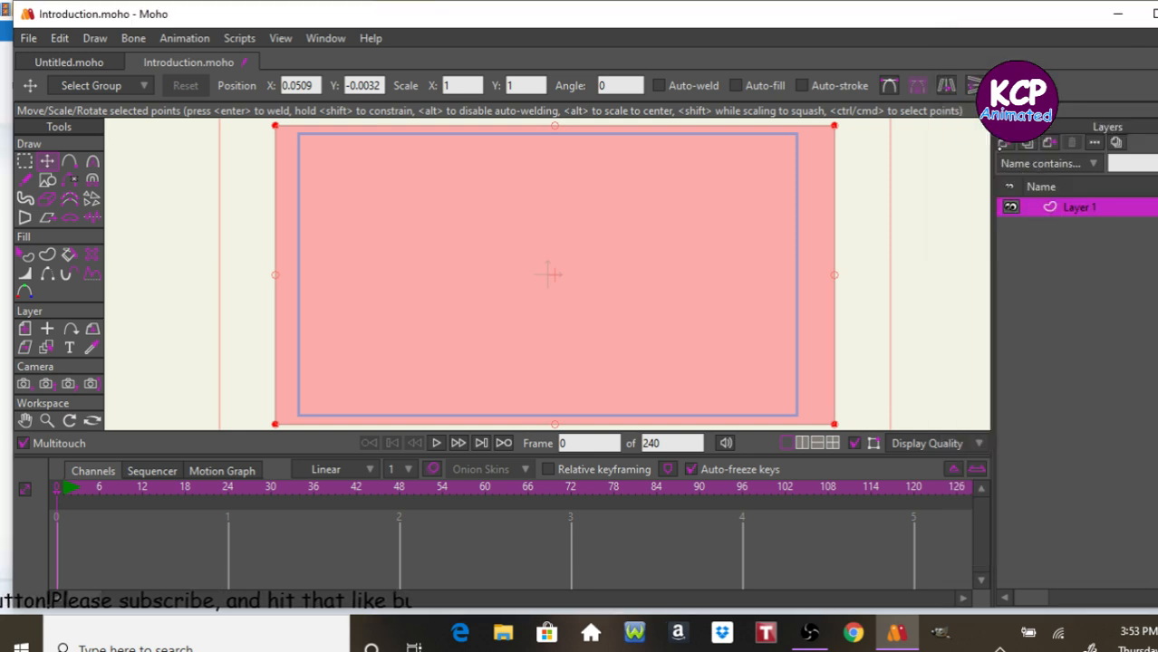
# Add a new vector layer above Layer 1.
pyautogui.click(1003, 143)
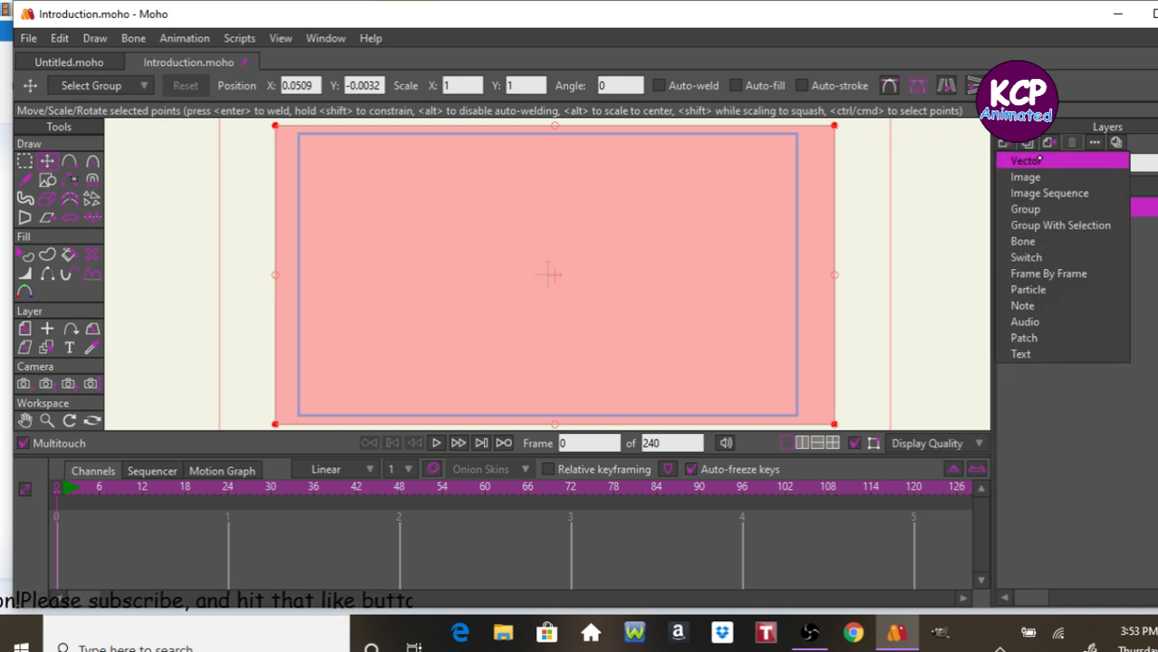
pyautogui.click(1028, 161)
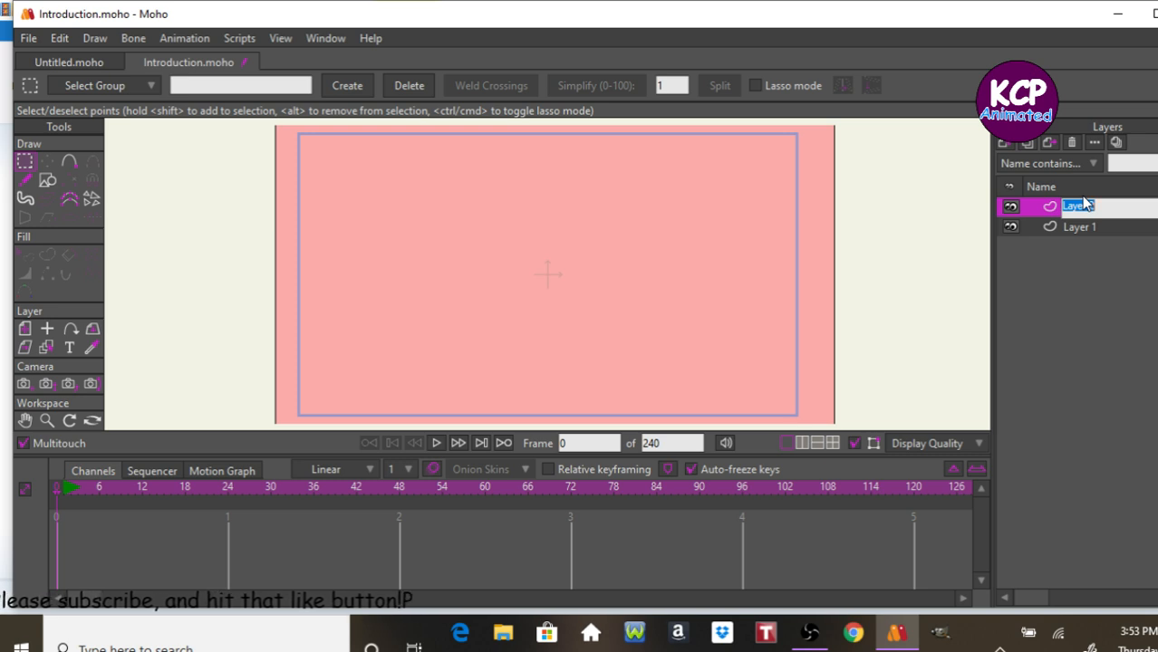
pyautogui.press('Return')
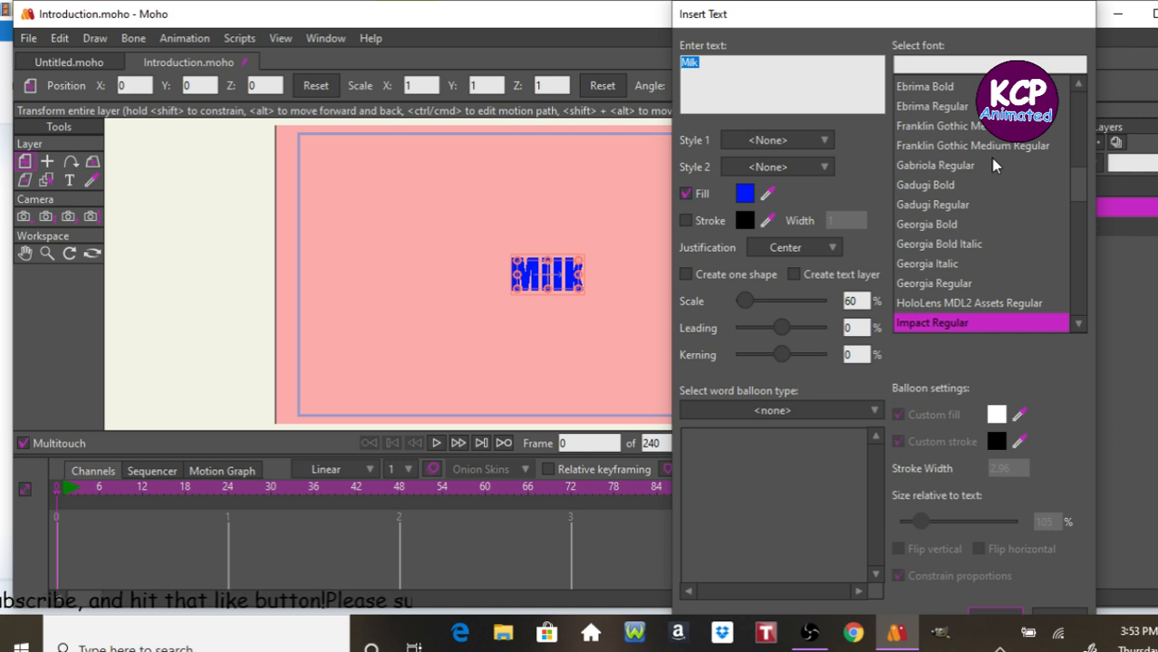
# Enter the title text Got Milk Girl? in the Insert Text dialog.
pyautogui.write('G')
pyautogui.write('o')
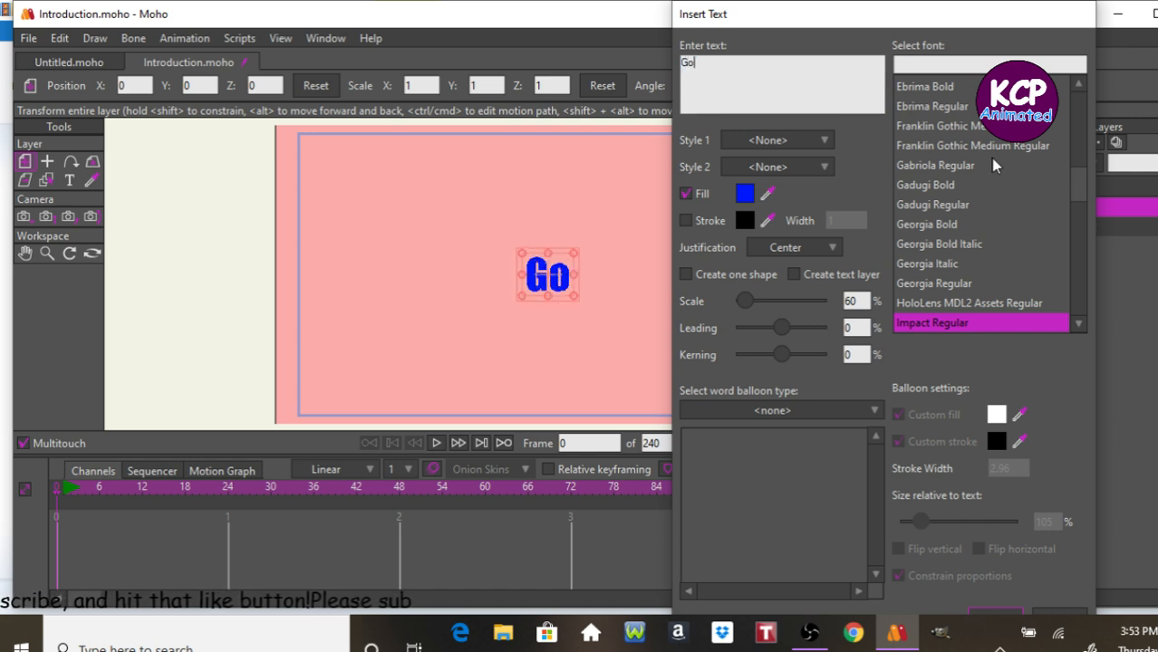
pyautogui.write('t')
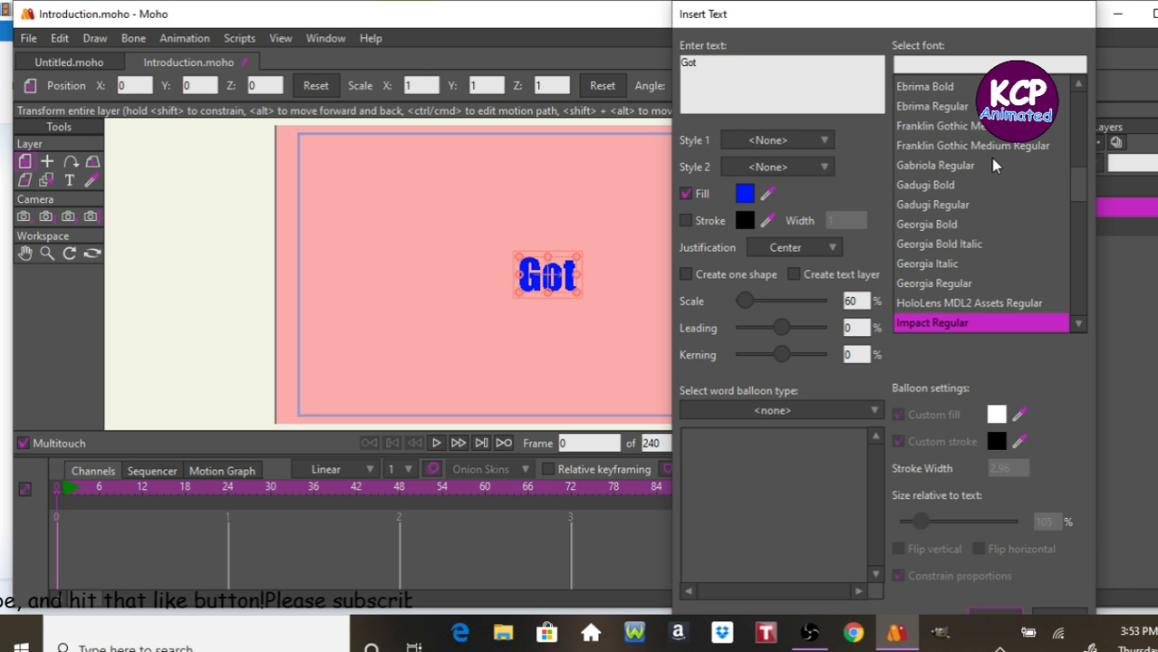
pyautogui.write(' Mil')
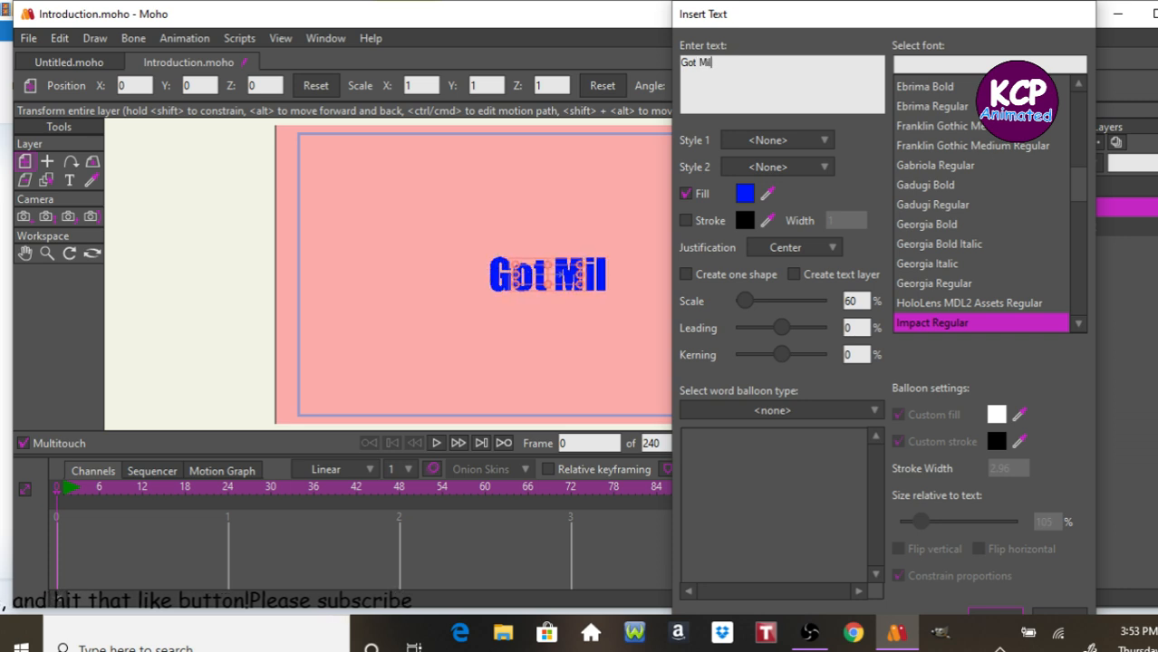
pyautogui.write('k Girl')
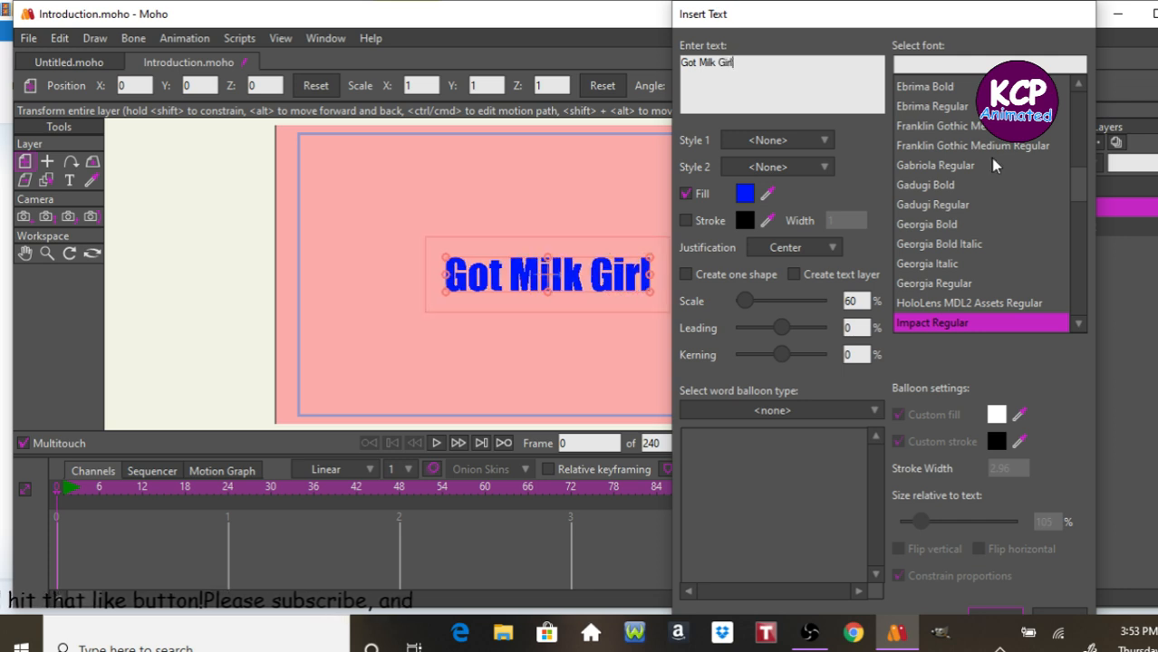
pyautogui.write('?')
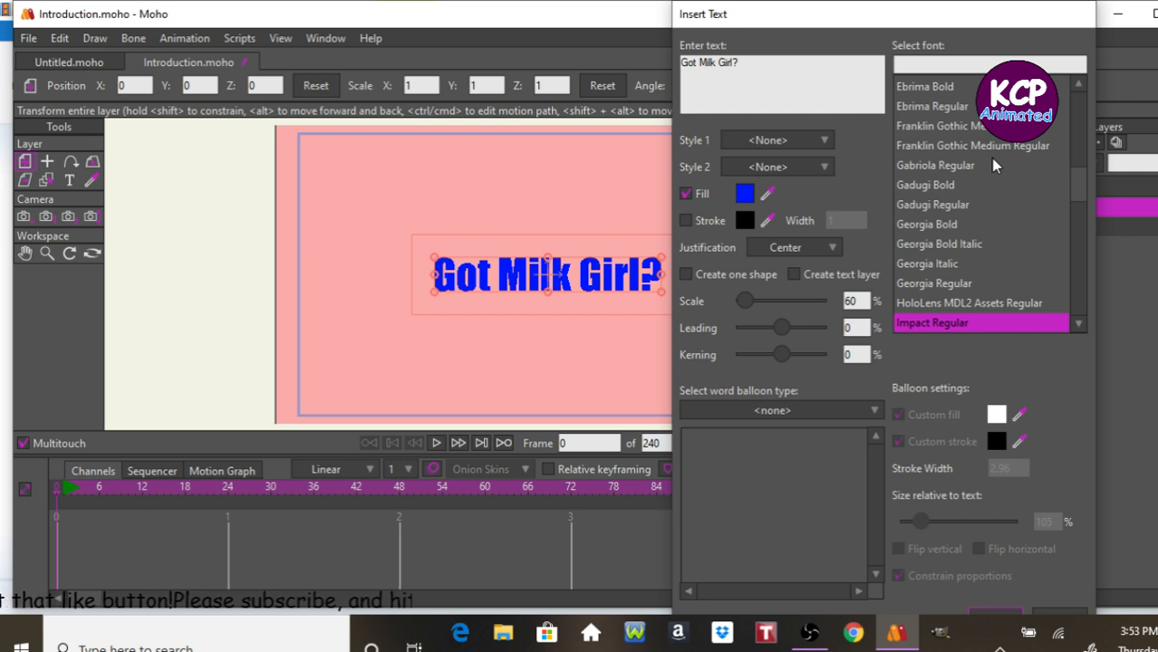
pyautogui.press('Return')
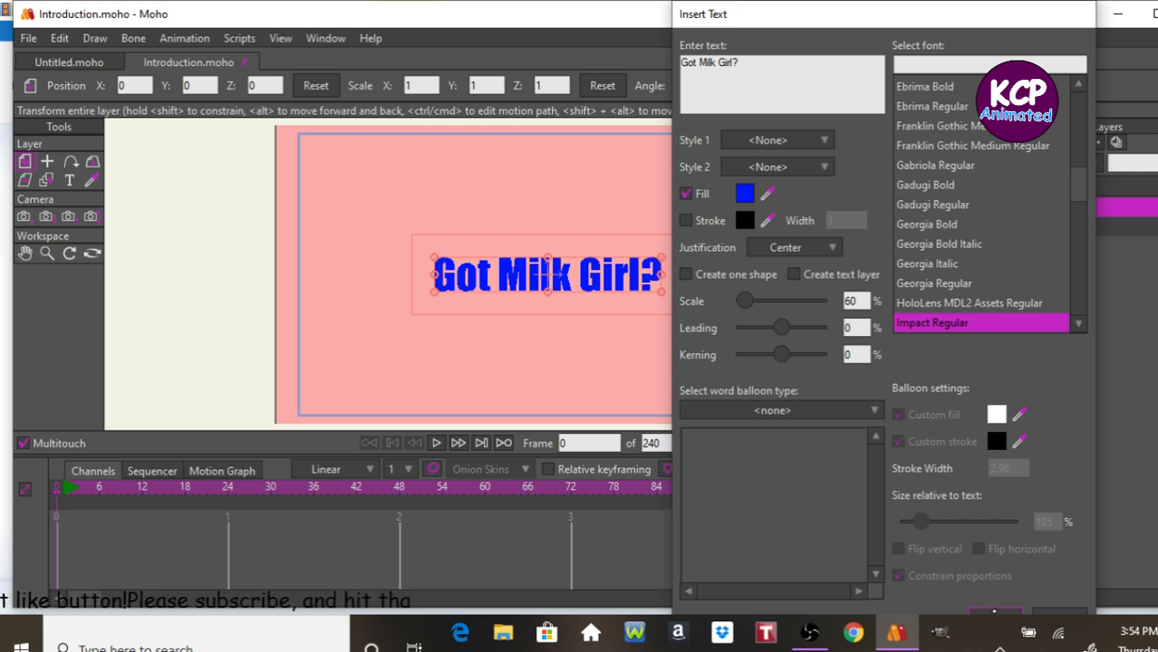
# Wrap the title in quotation marks and insert the text into the scene.
pyautogui.click(747, 65)
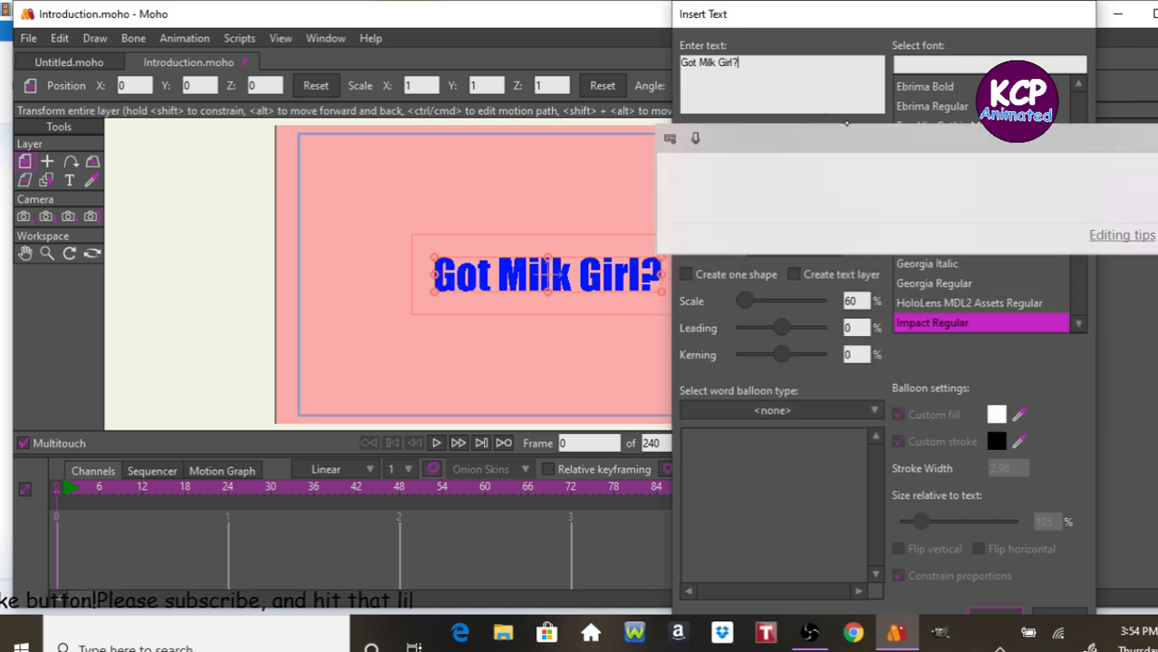
pyautogui.write('"')
pyautogui.click(683, 62)
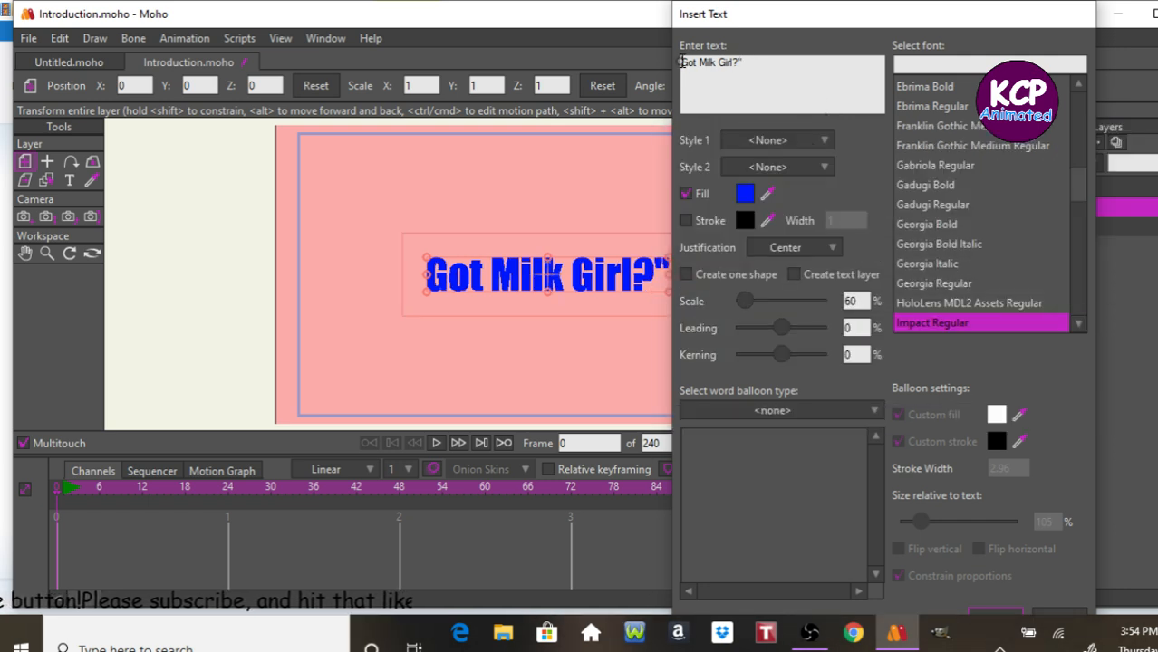
pyautogui.write('"')
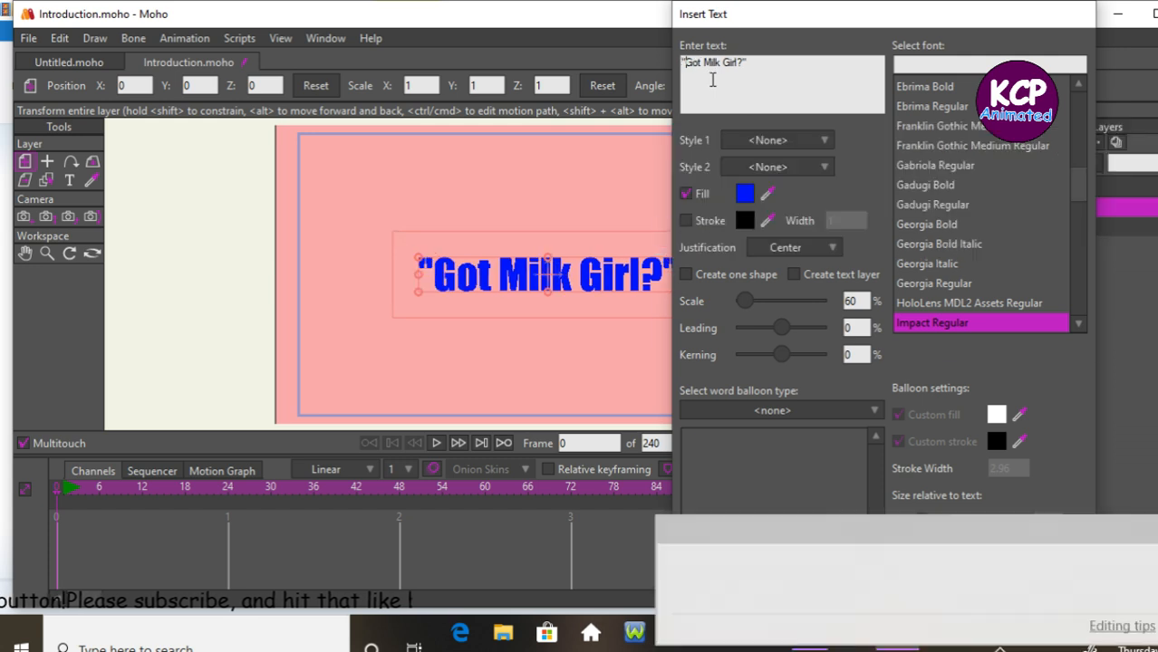
pyautogui.click(739, 87)
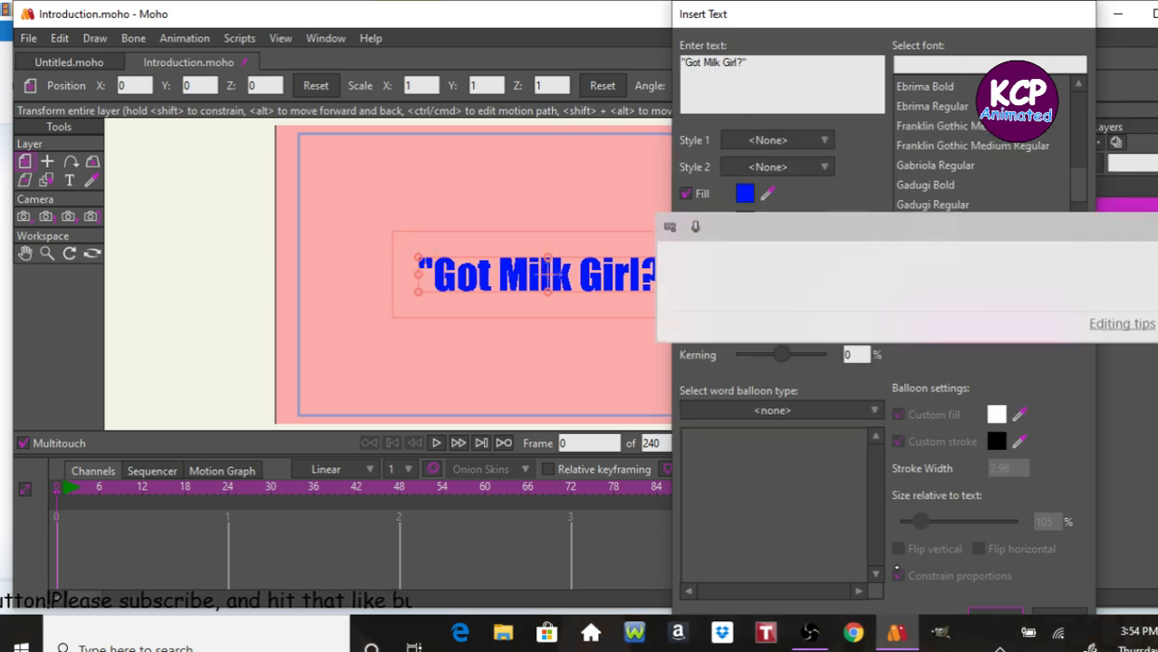
pyautogui.click(993, 613)
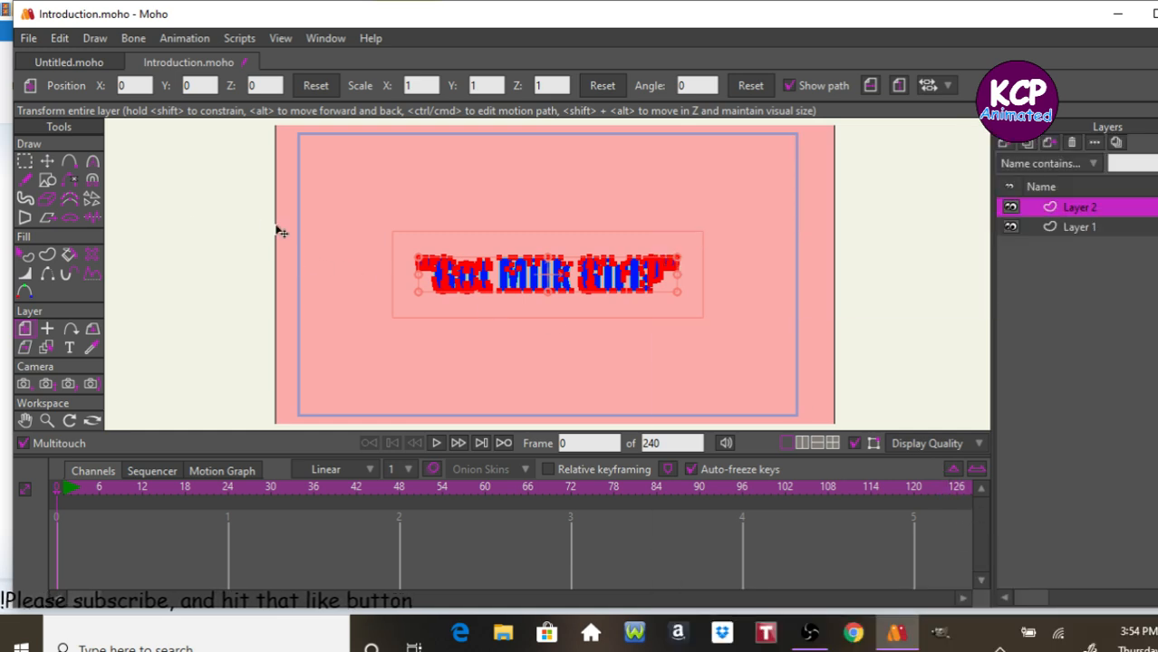
# Add a new vector layer and name it Line.
pyautogui.click(1003, 143)
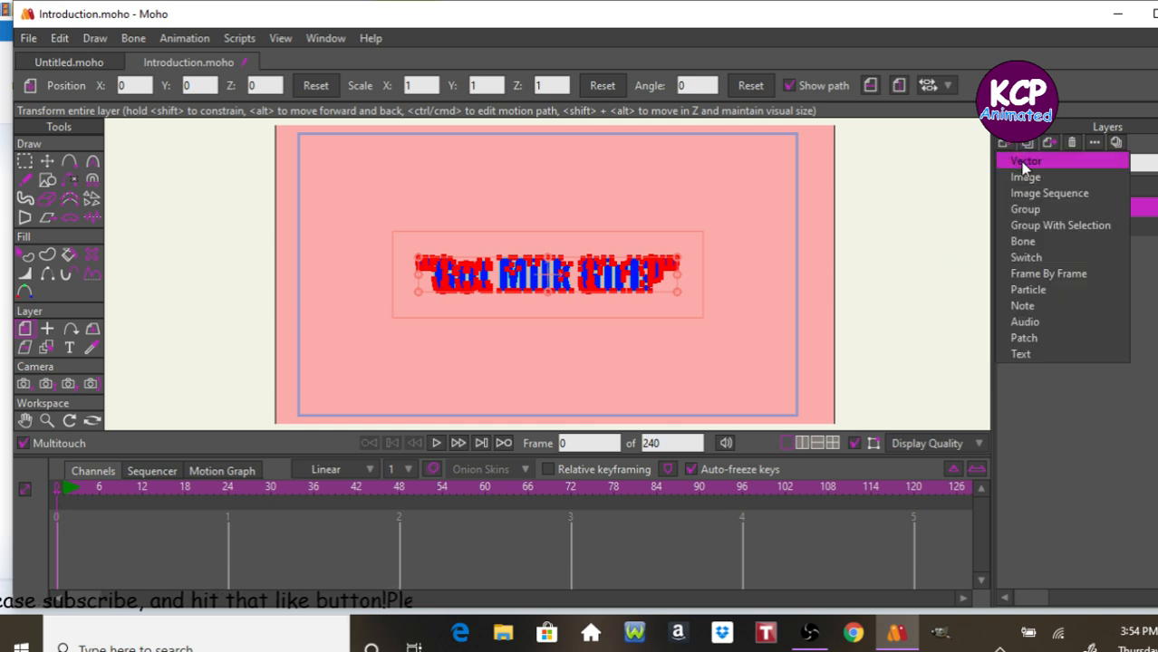
pyautogui.click(1025, 163)
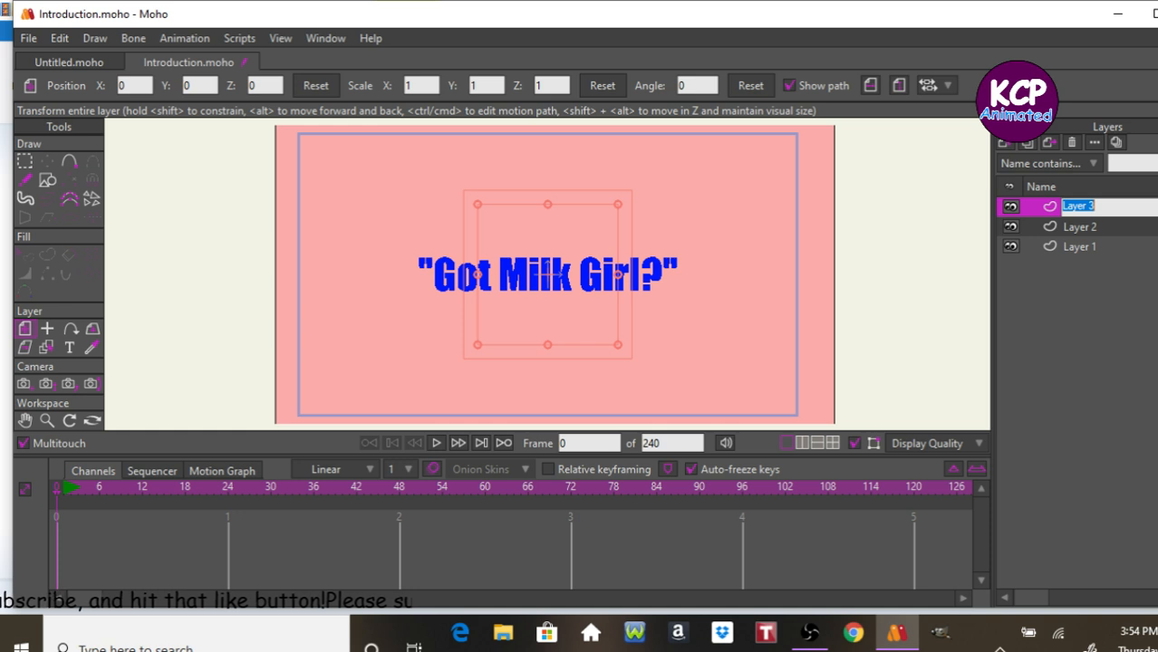
pyautogui.write('Limn')
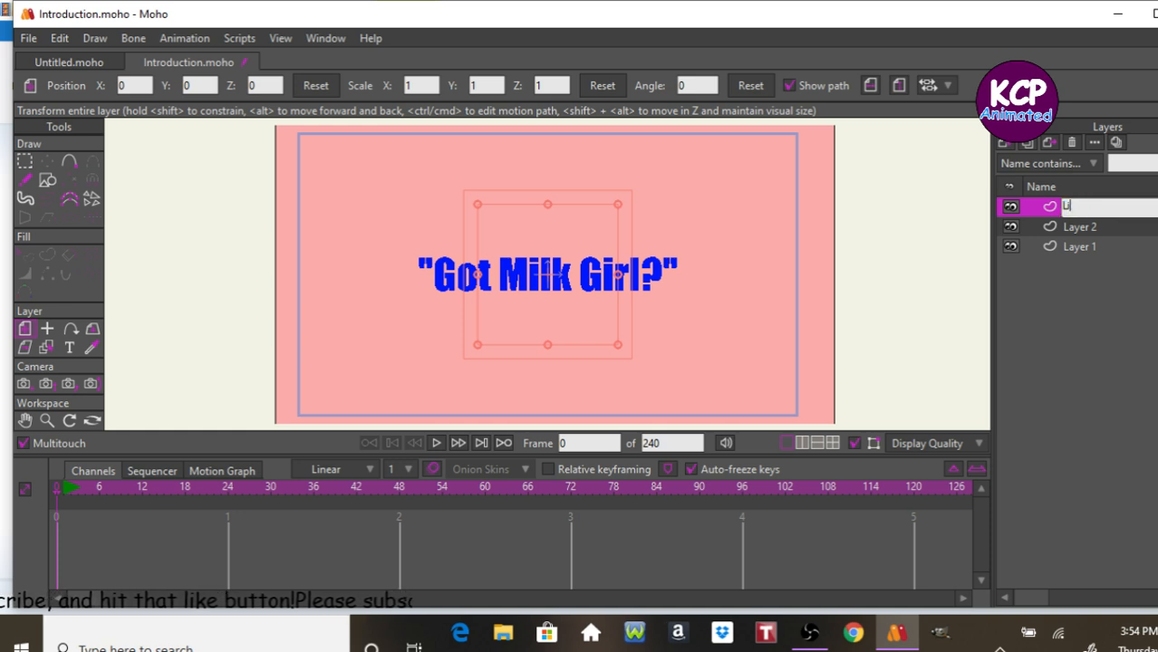
pyautogui.press('Return')
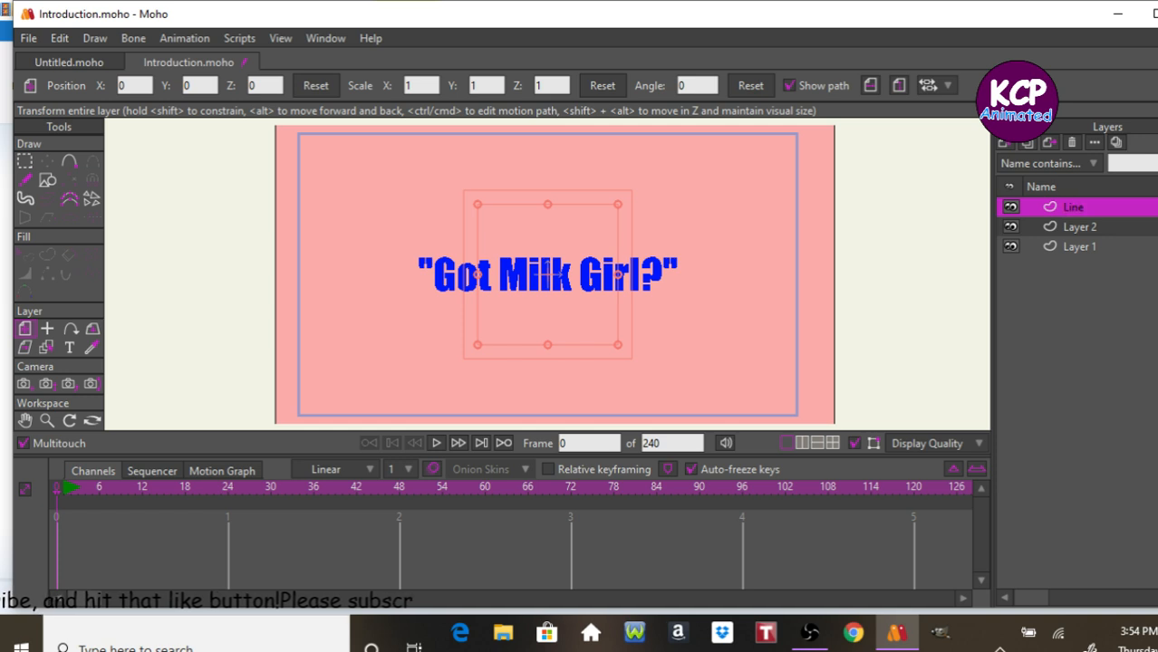
# Rename Layer 1 to BG in its layer settings.
pyautogui.click(1082, 240)
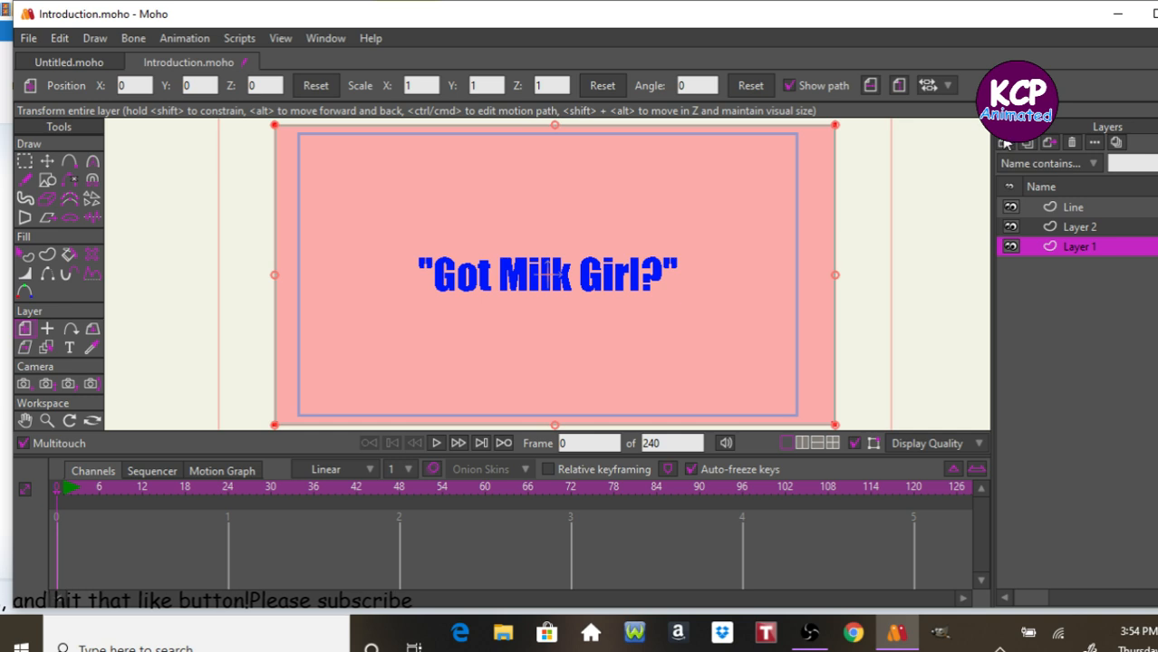
pyautogui.doubleClick(1072, 250)
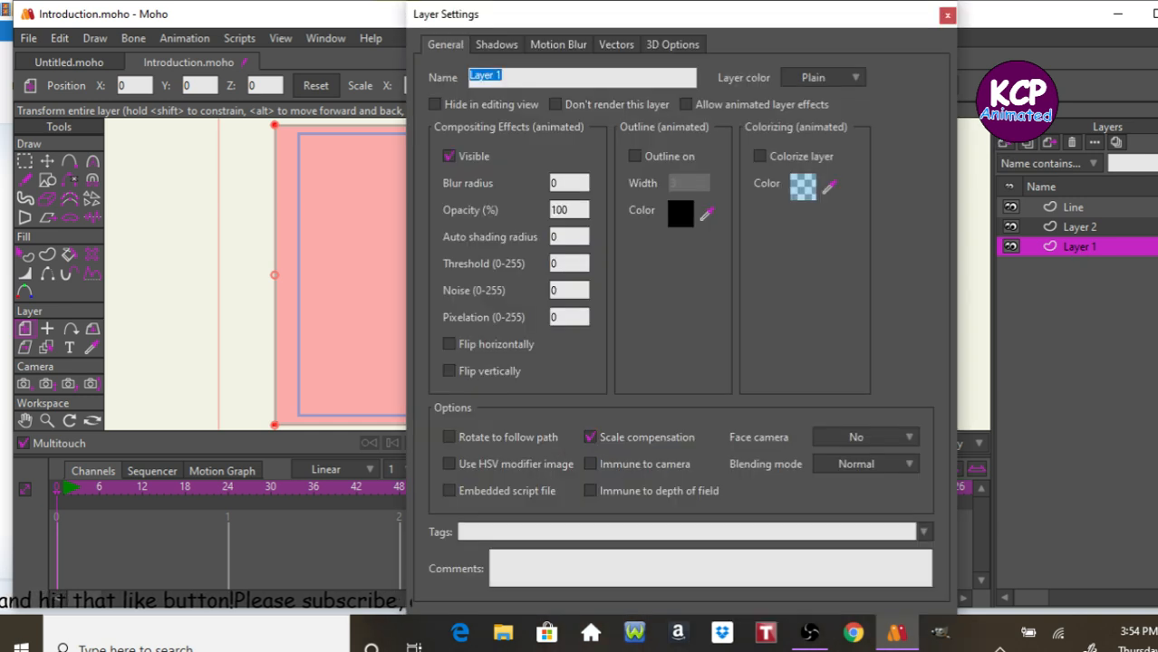
pyautogui.write('B')
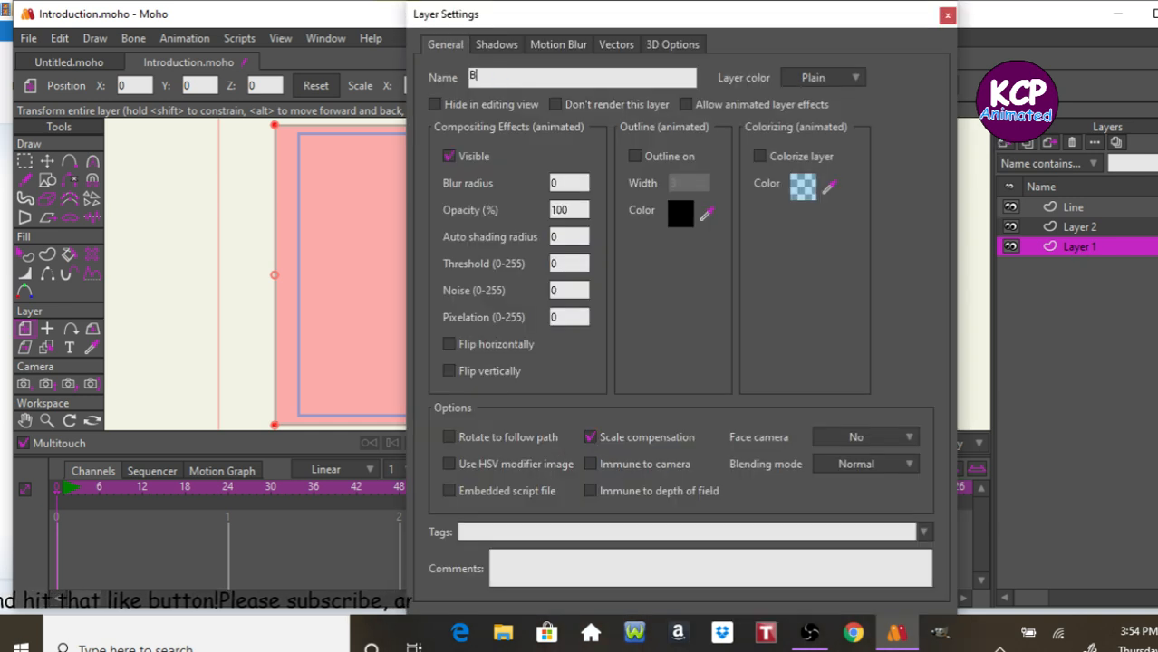
pyautogui.write('G')
pyautogui.press('Return')
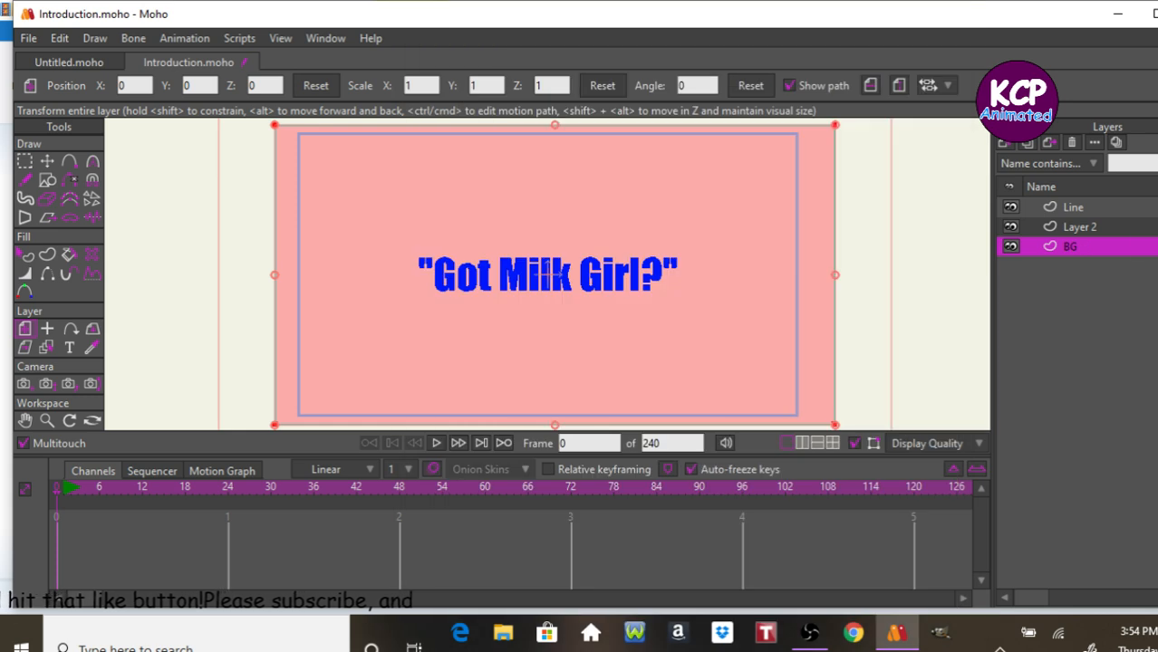
# Rename Layer 2 to TEXT in its layer settings.
pyautogui.doubleClick(1137, 227)
pyautogui.write('TESX')
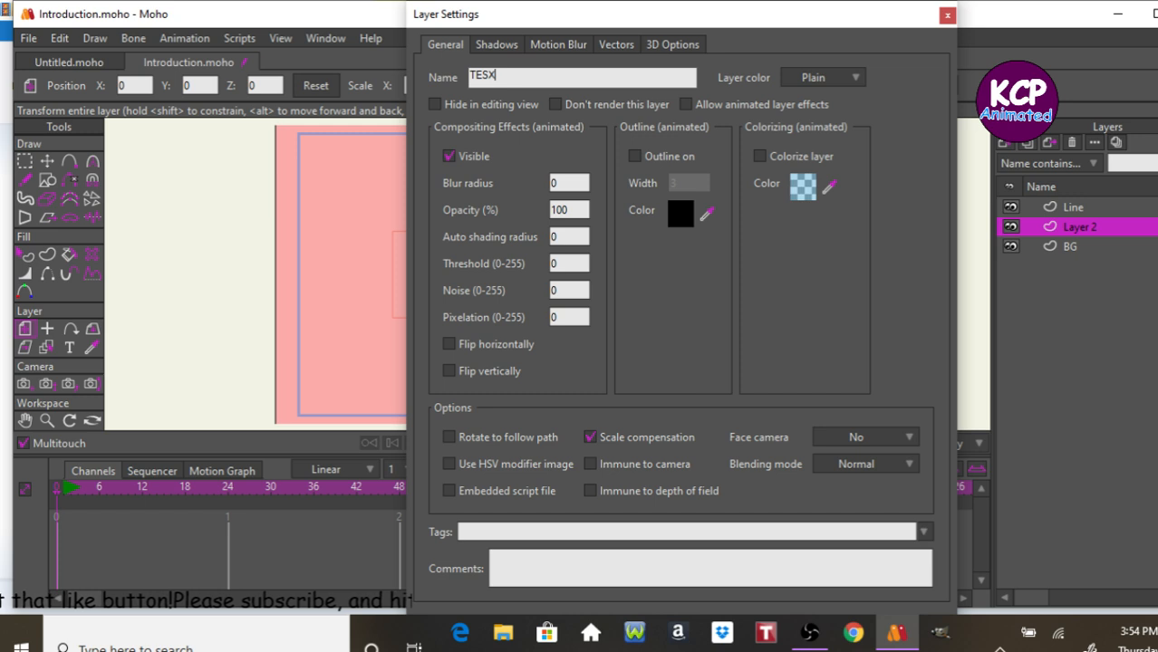
pyautogui.write('T')
pyautogui.press('Return')
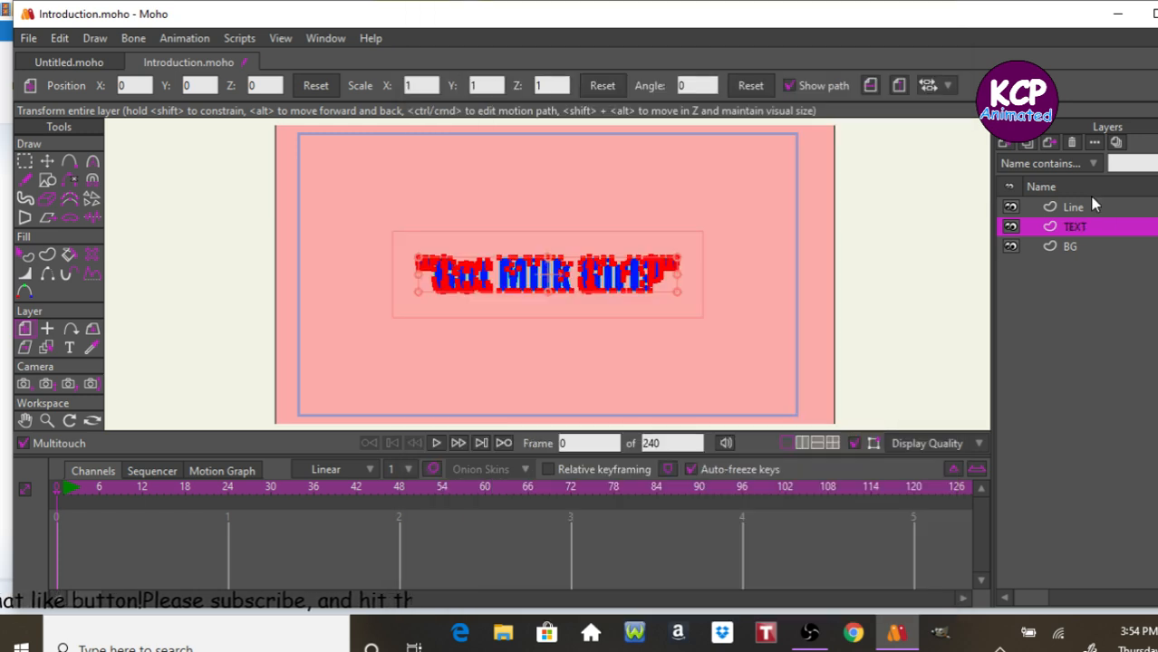
# On the Line layer, set the fill color to light gray and the stroke width to 2.
pyautogui.click(1071, 207)
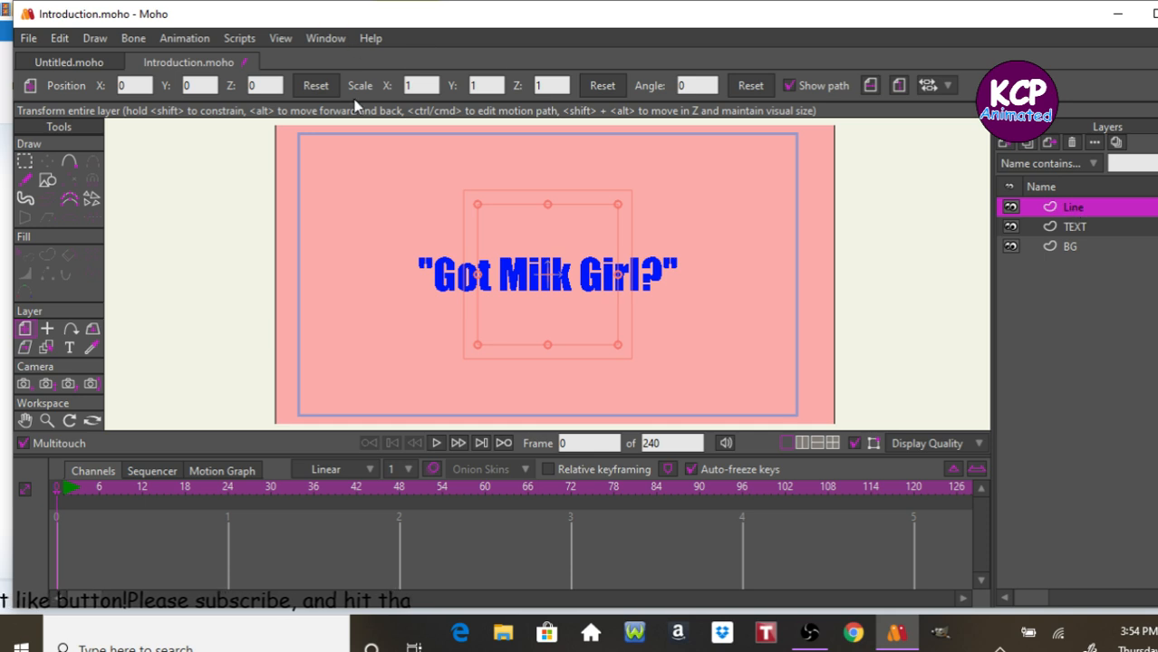
pyautogui.hotkey('ctrl', 't')
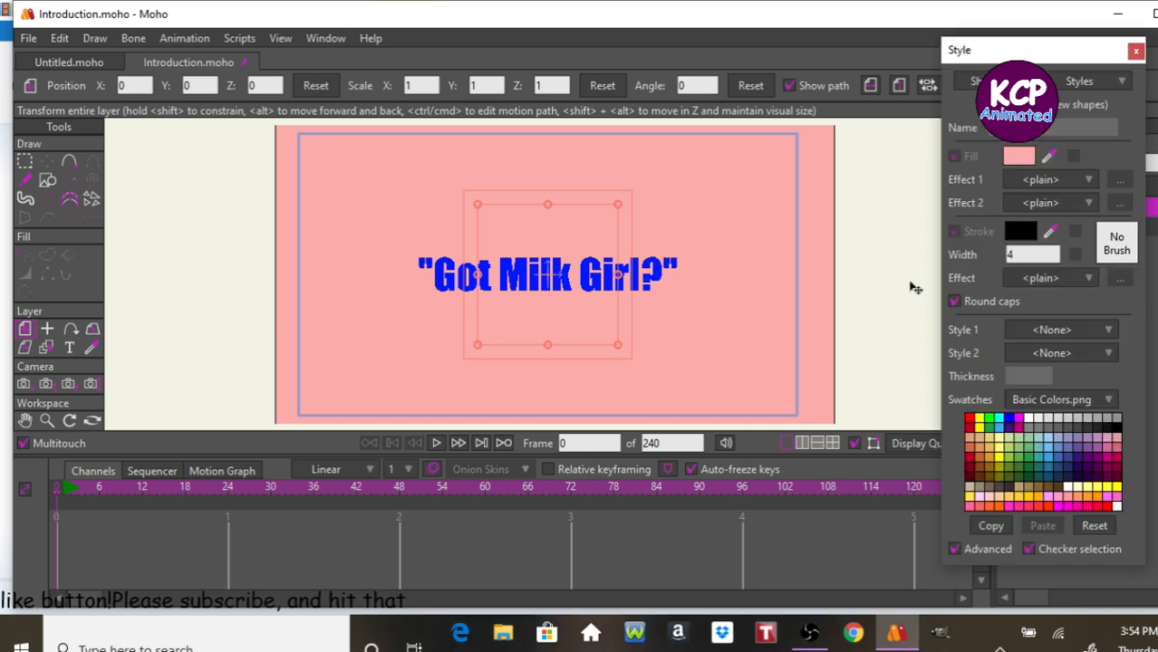
pyautogui.click(1030, 417)
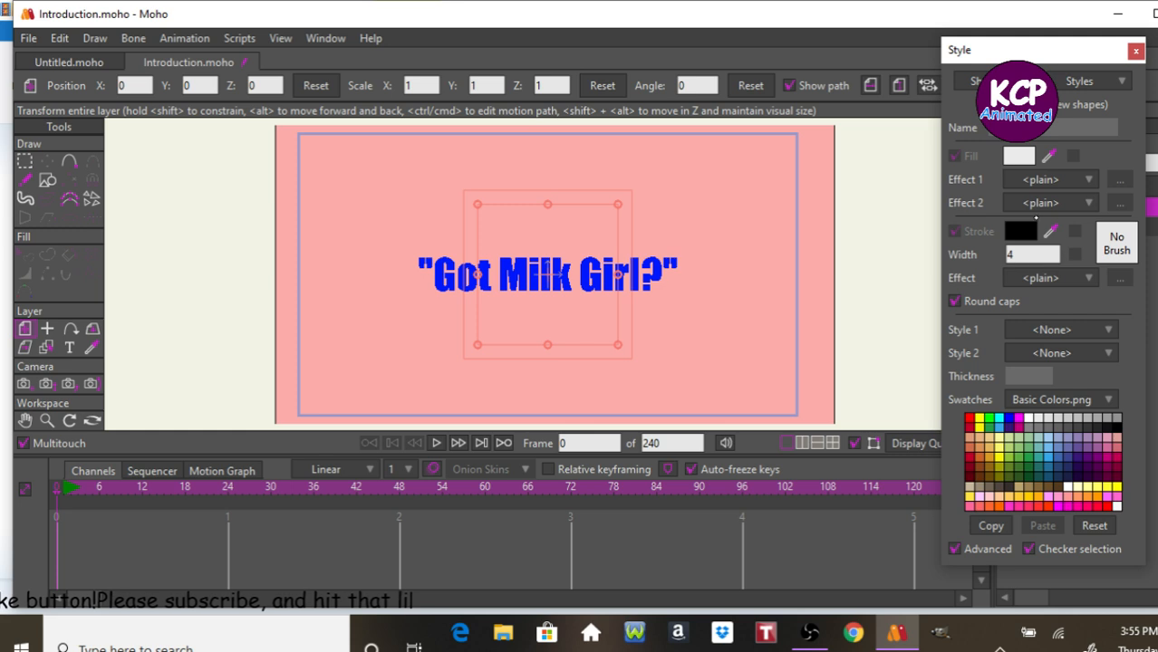
pyautogui.moveTo(1029, 255); pyautogui.dragTo(976, 255)
pyautogui.write('2')
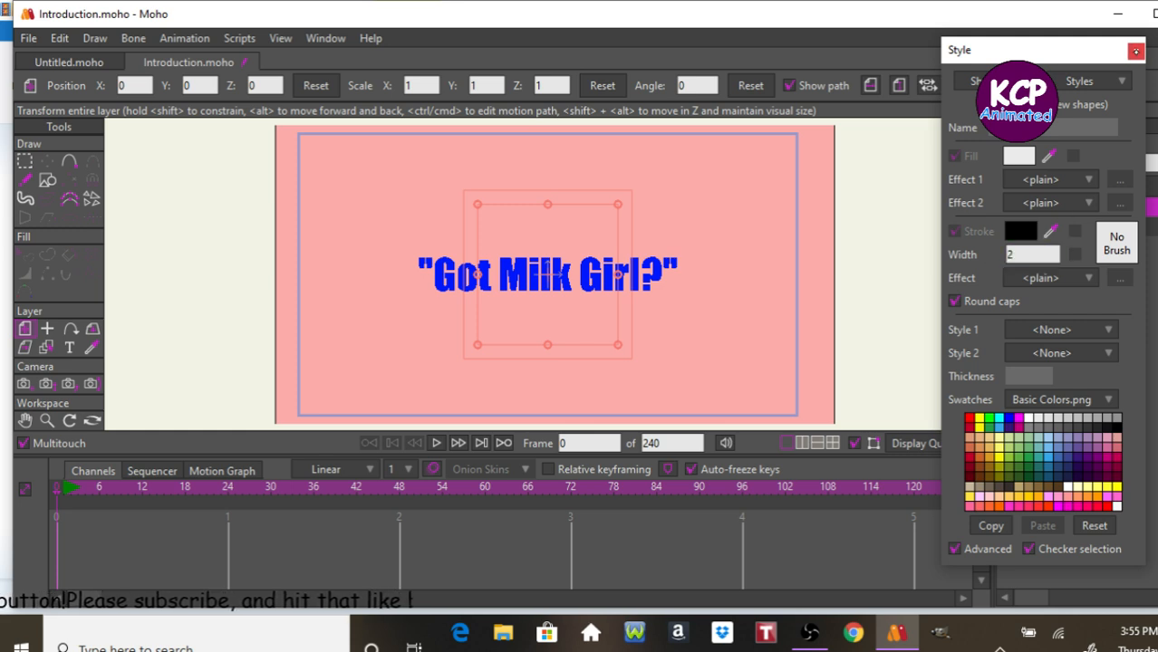
pyautogui.click(1136, 50)
# Draw a wide gray rectangle bar across the lower part of the camera frame.
pyautogui.click(45, 181)
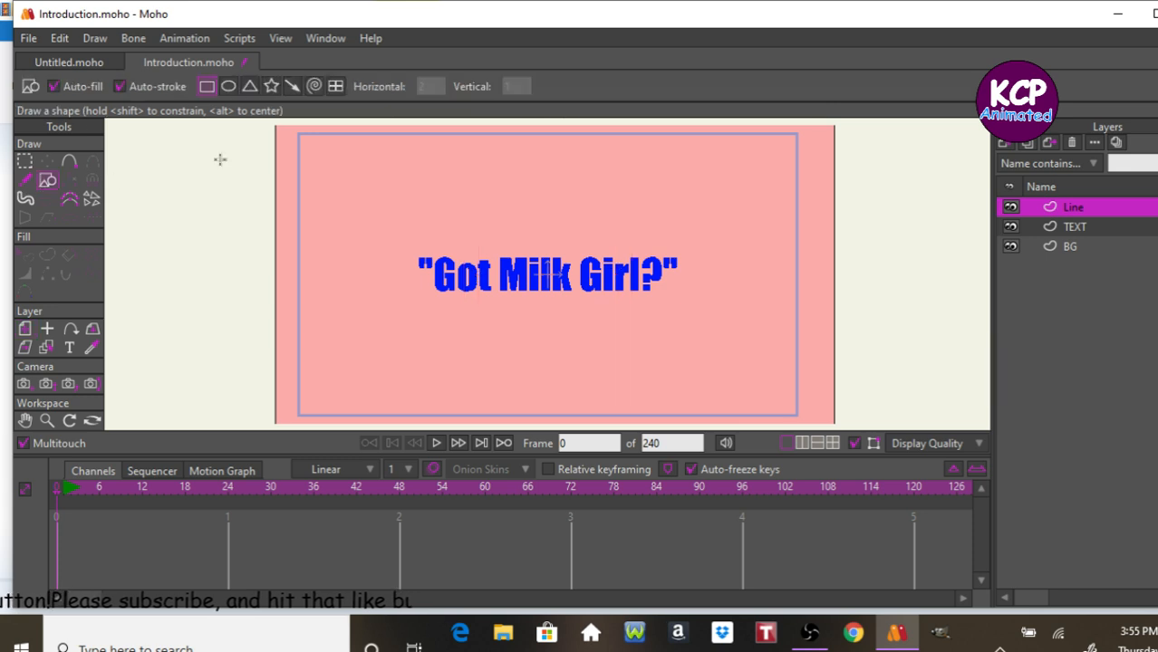
pyautogui.moveTo(258, 344); pyautogui.dragTo(672, 405)
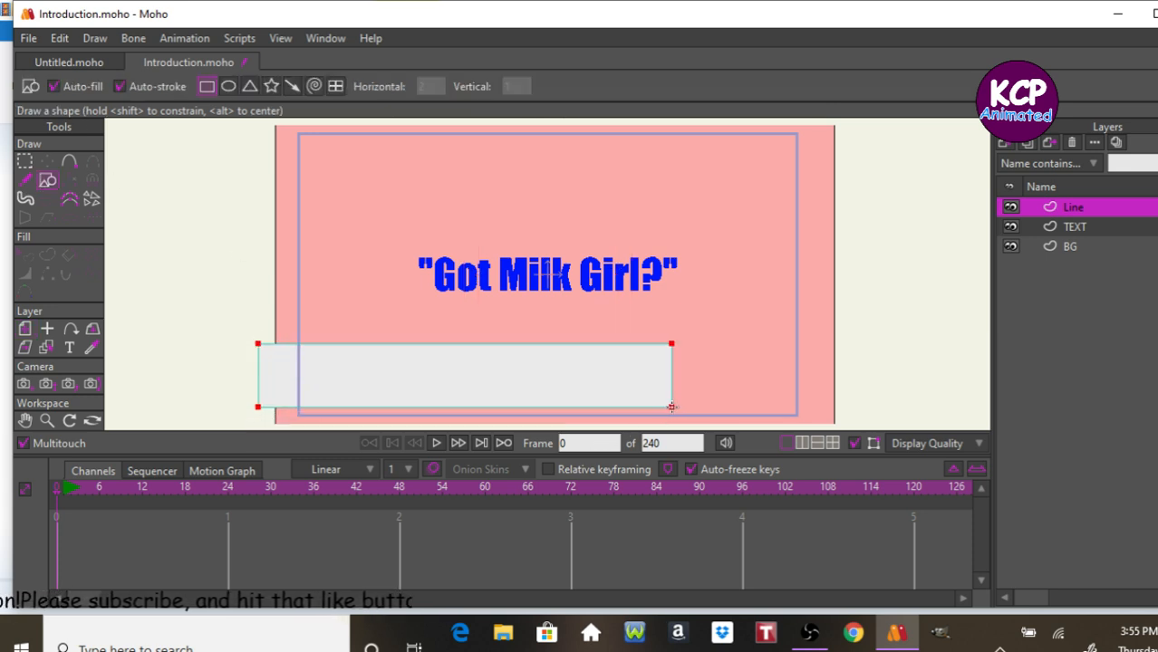
# Move the title text from the TEXT layer into the Line layer and place it on the gray bar.
pyautogui.click(1092, 229)
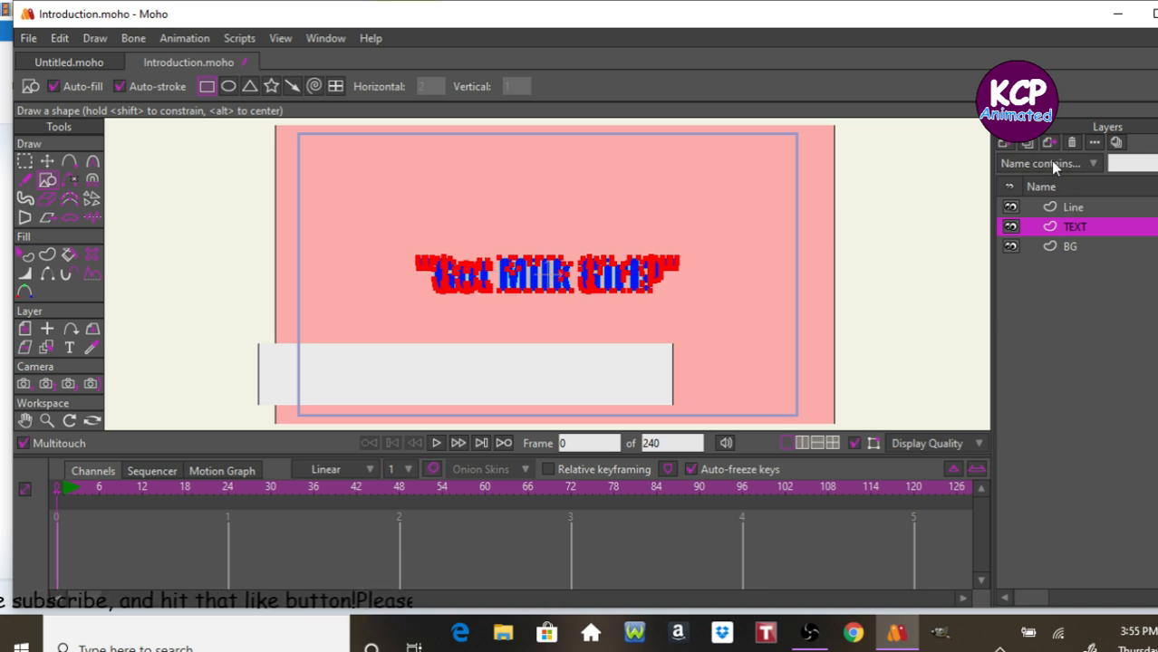
pyautogui.press('Delete')
pyautogui.click(1074, 208)
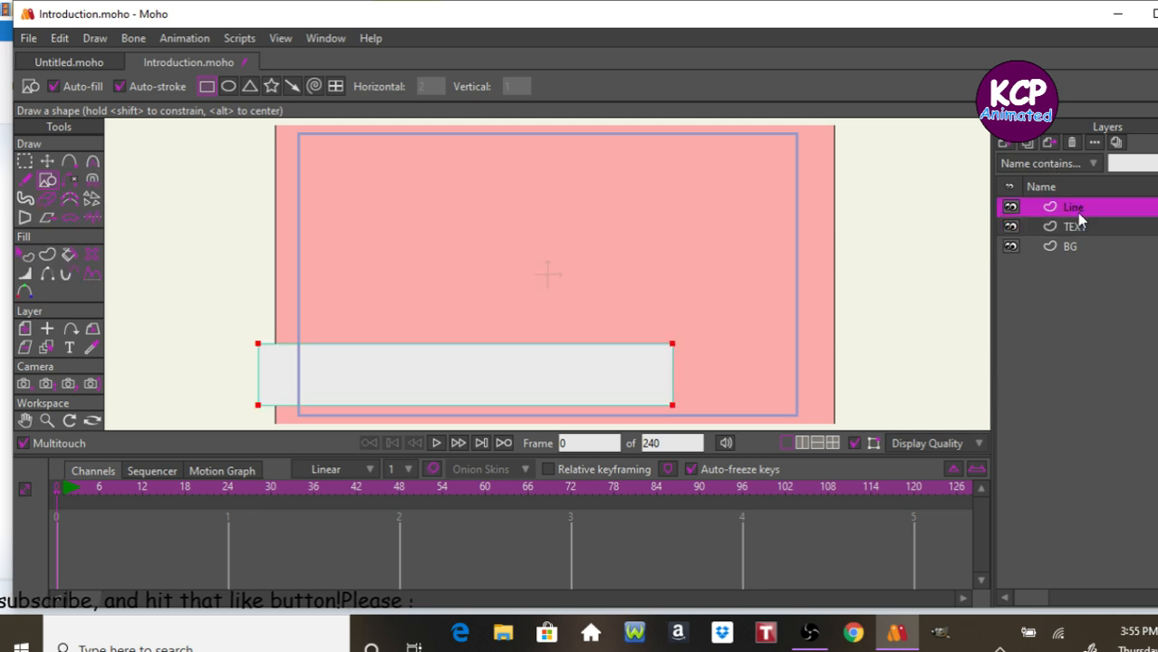
pyautogui.hotkey('ctrl', 'v')
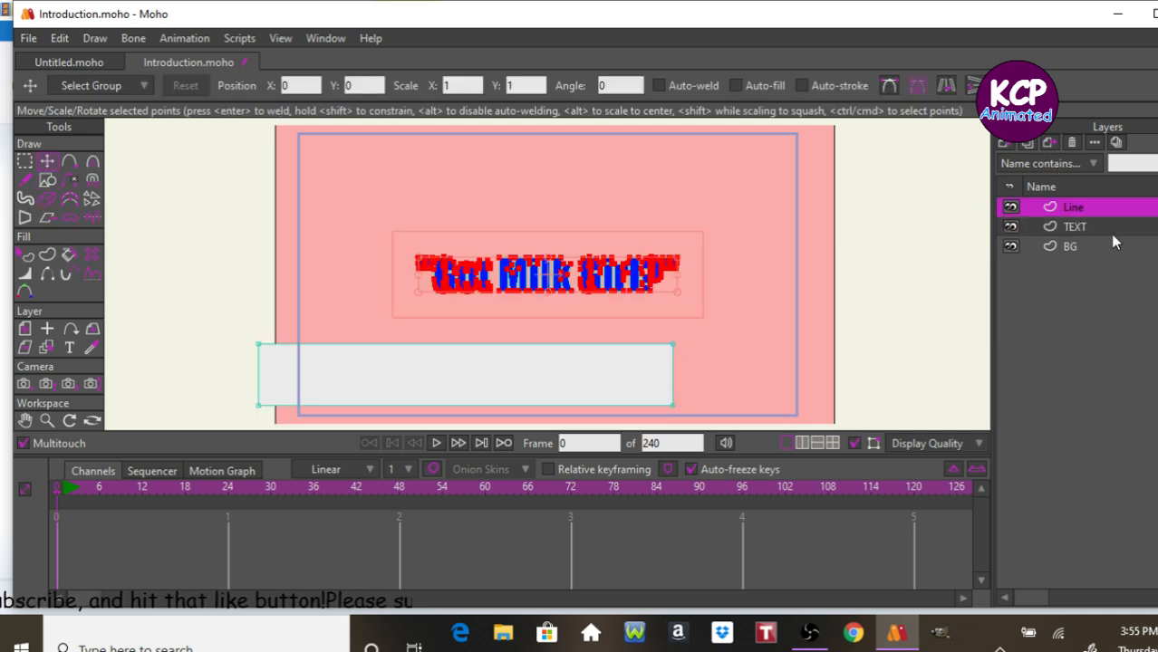
pyautogui.moveTo(915, 294); pyautogui.dragTo(797, 393)
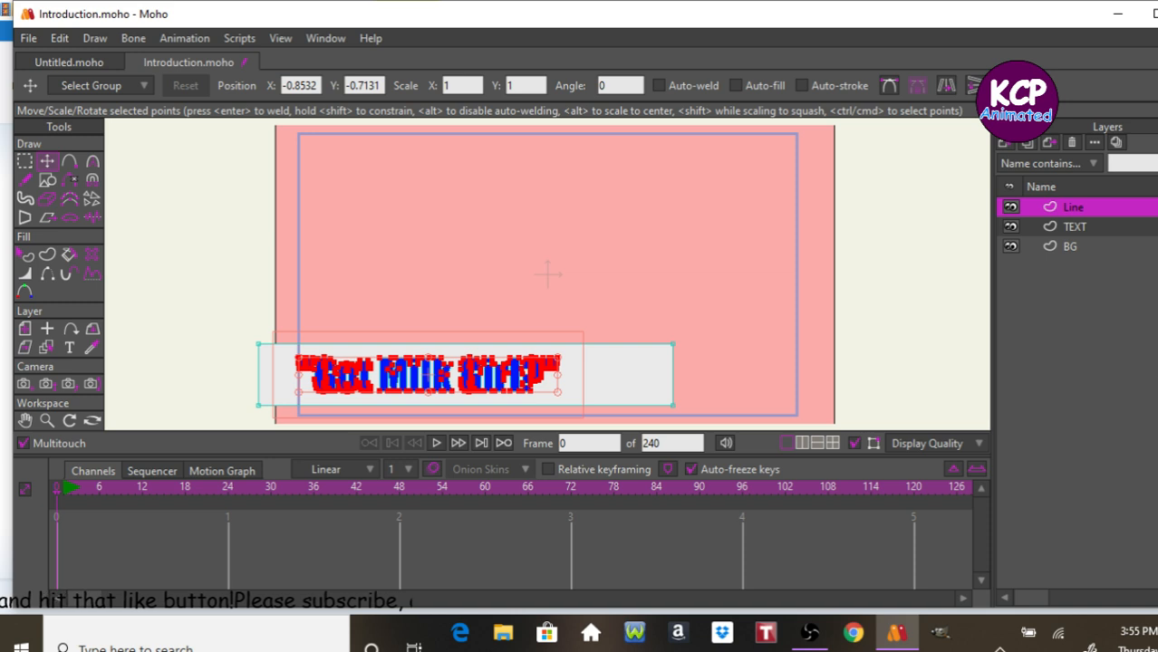
# Delete the empty TEXT layer.
pyautogui.click(1103, 226)
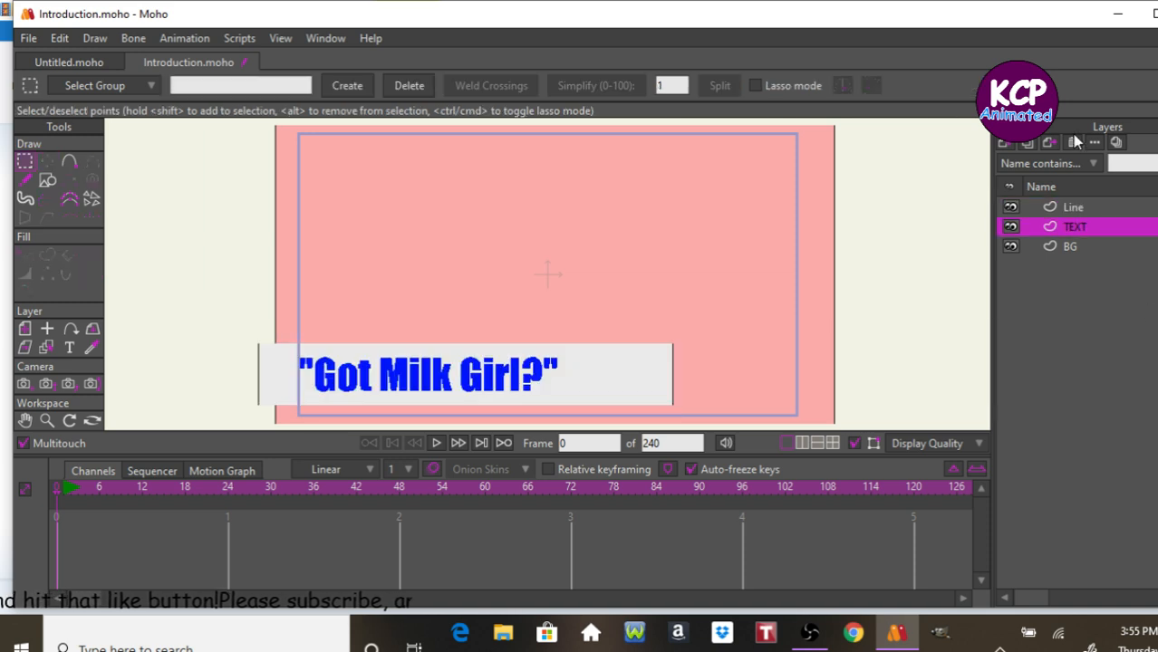
pyautogui.click(1072, 142)
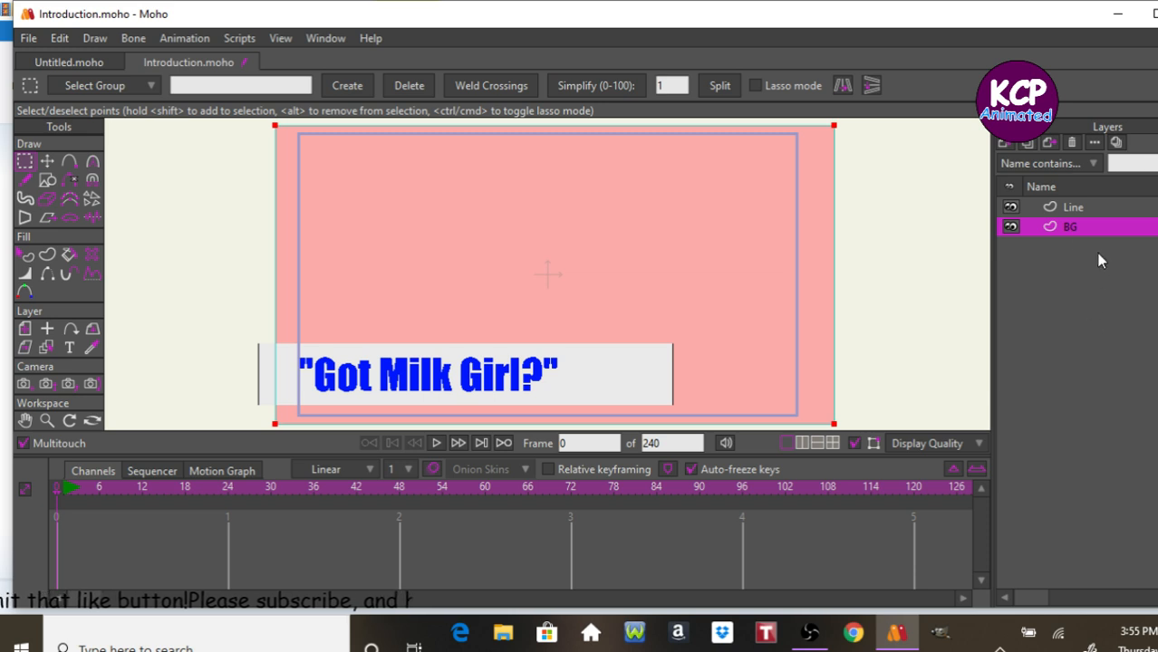
pyautogui.click(1099, 209)
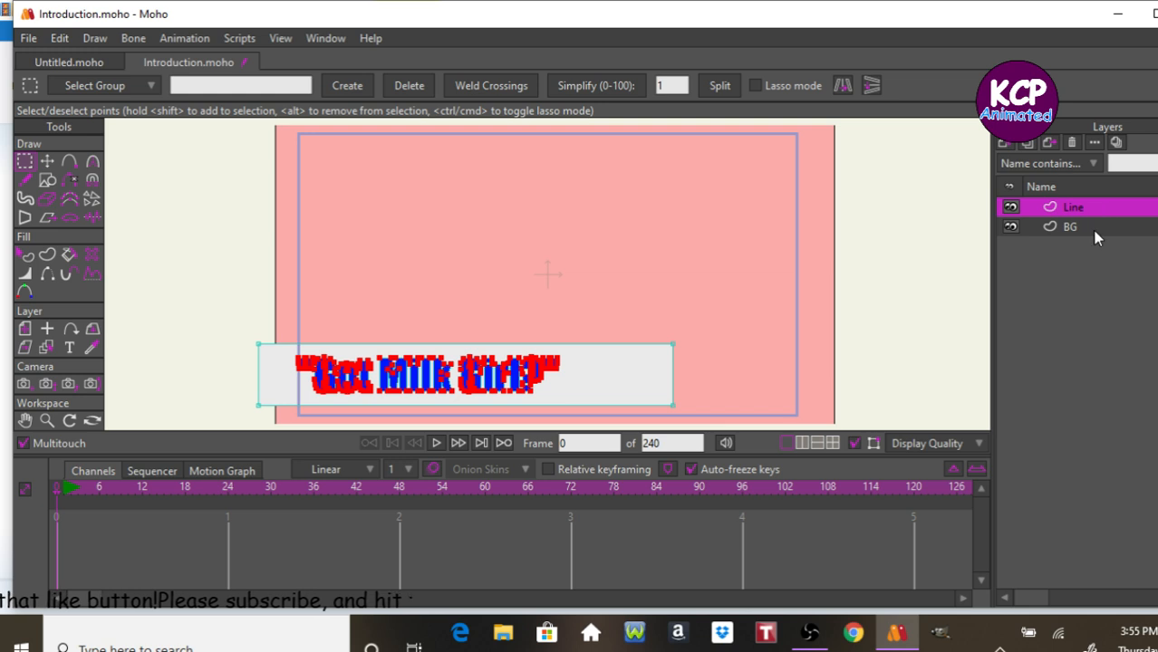
pyautogui.click(1098, 228)
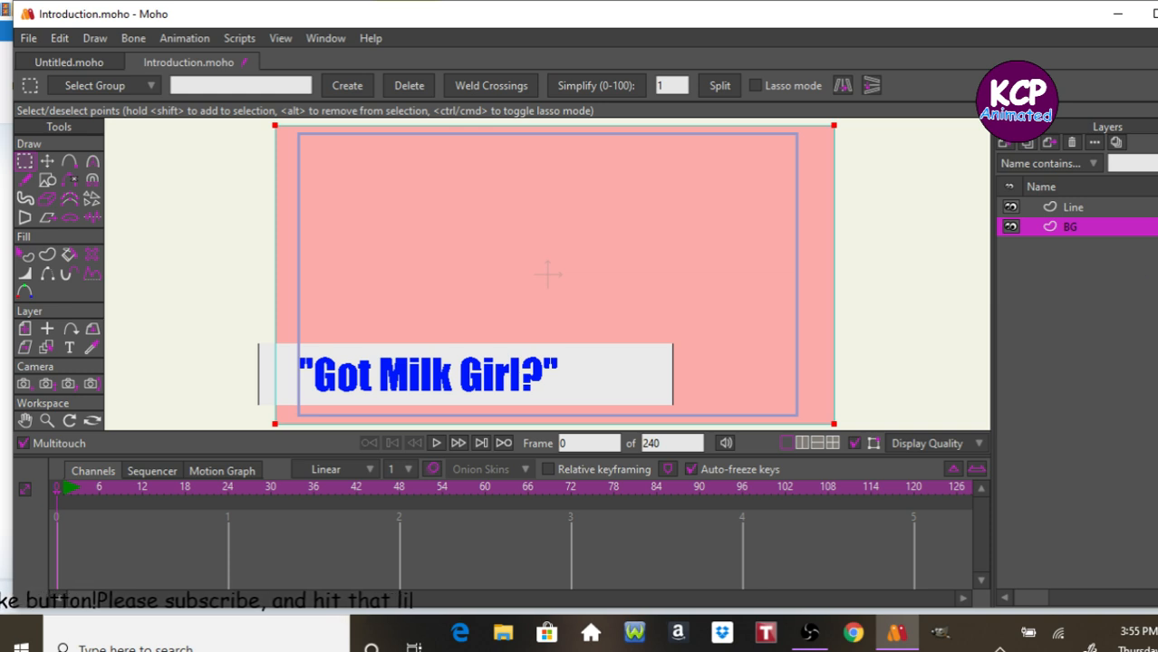
# Add a new layer above the BG layer and name it hEART.
pyautogui.click(1074, 207)
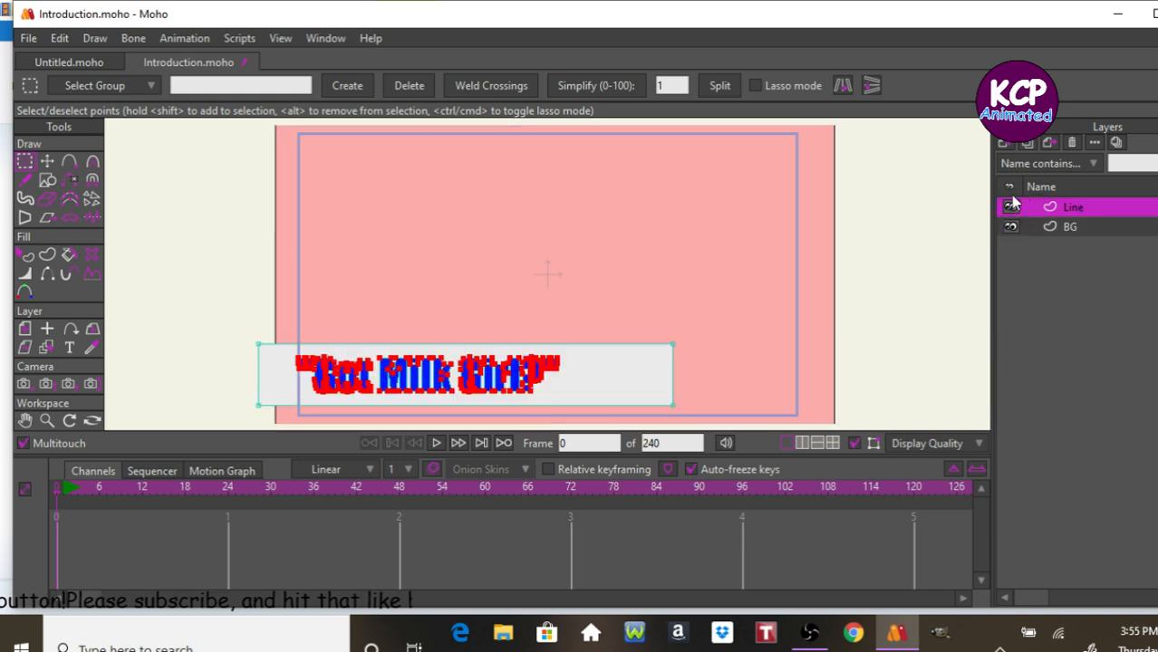
pyautogui.click(1069, 227)
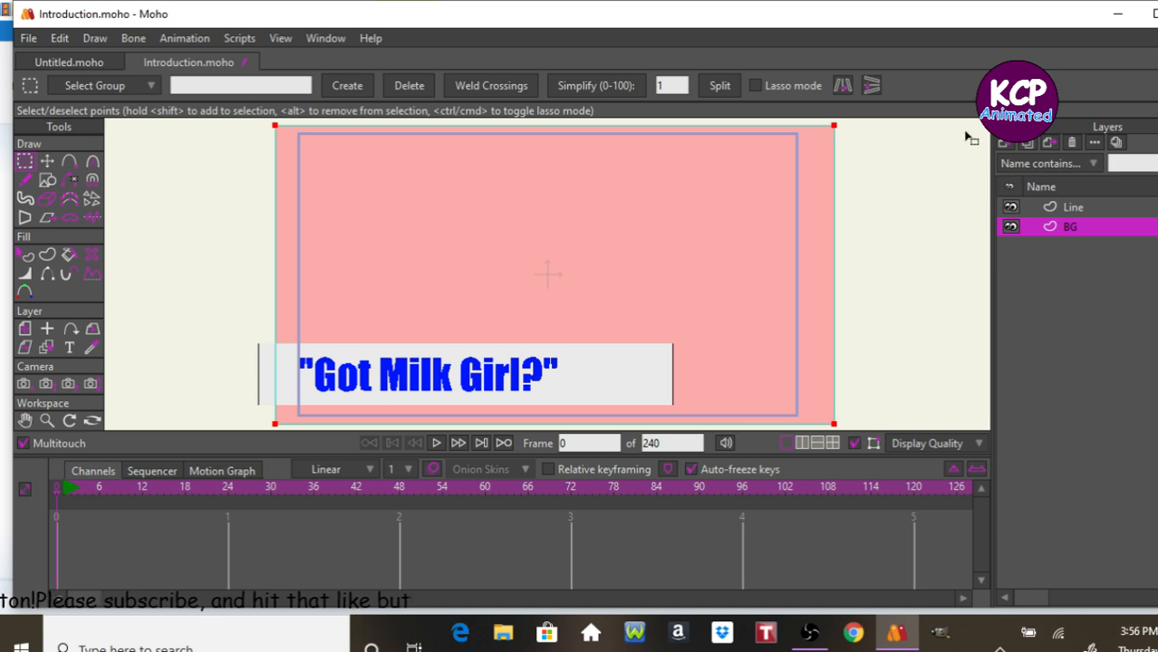
pyautogui.click(1003, 148)
pyautogui.click(1006, 162)
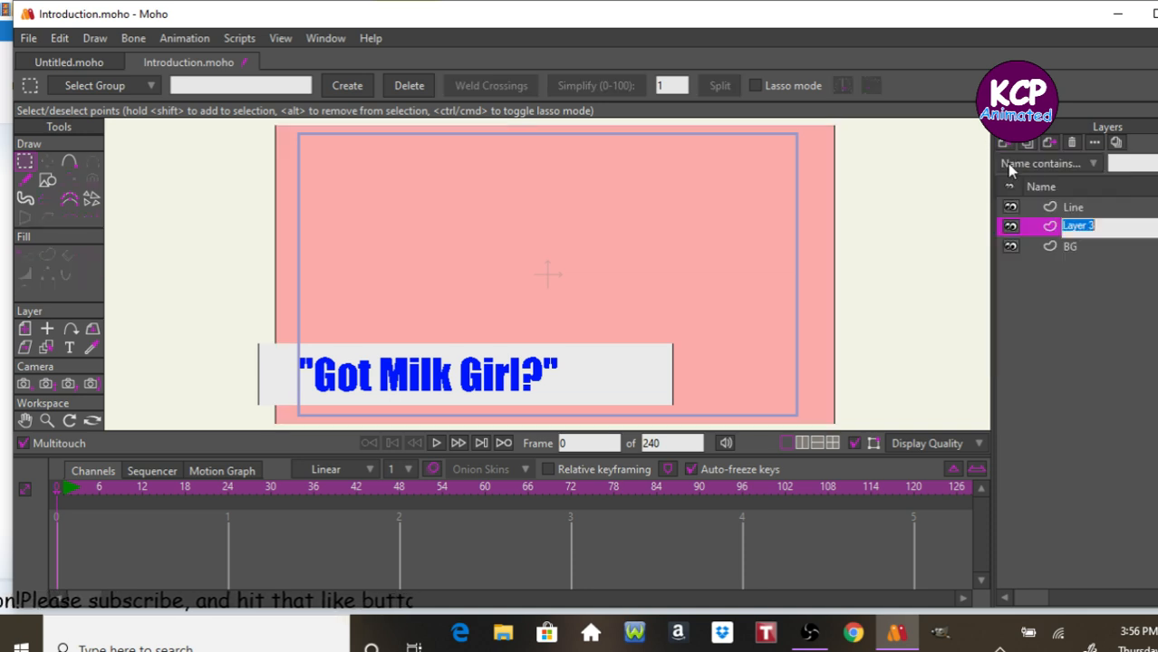
pyautogui.doubleClick(1080, 227)
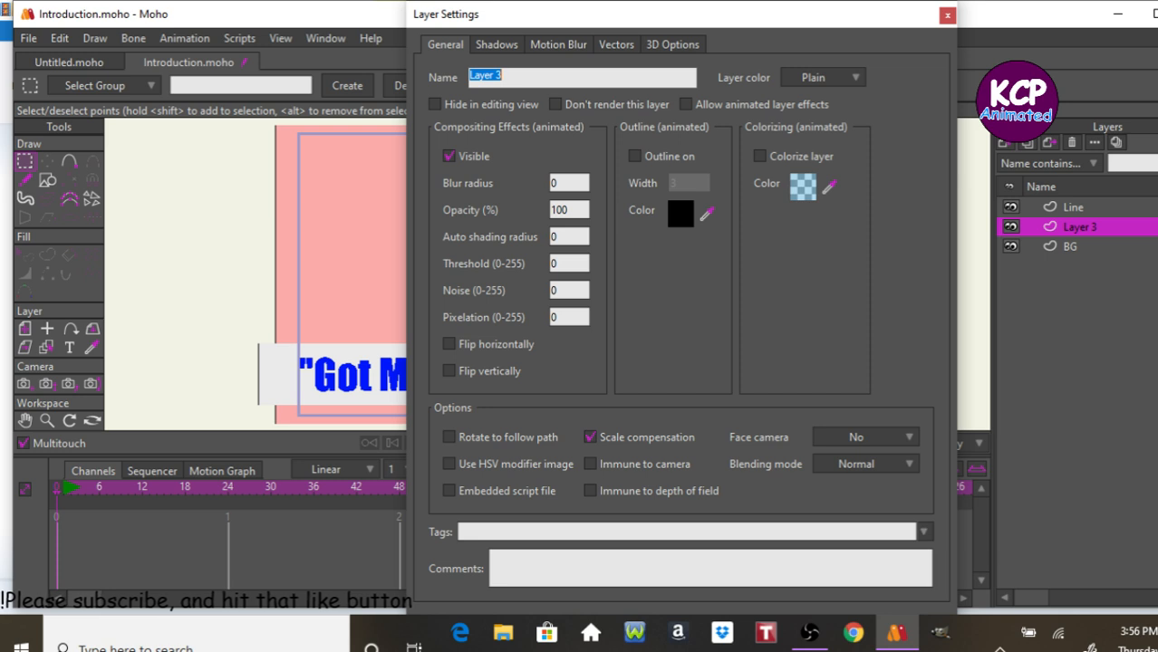
pyautogui.write('hEAR')
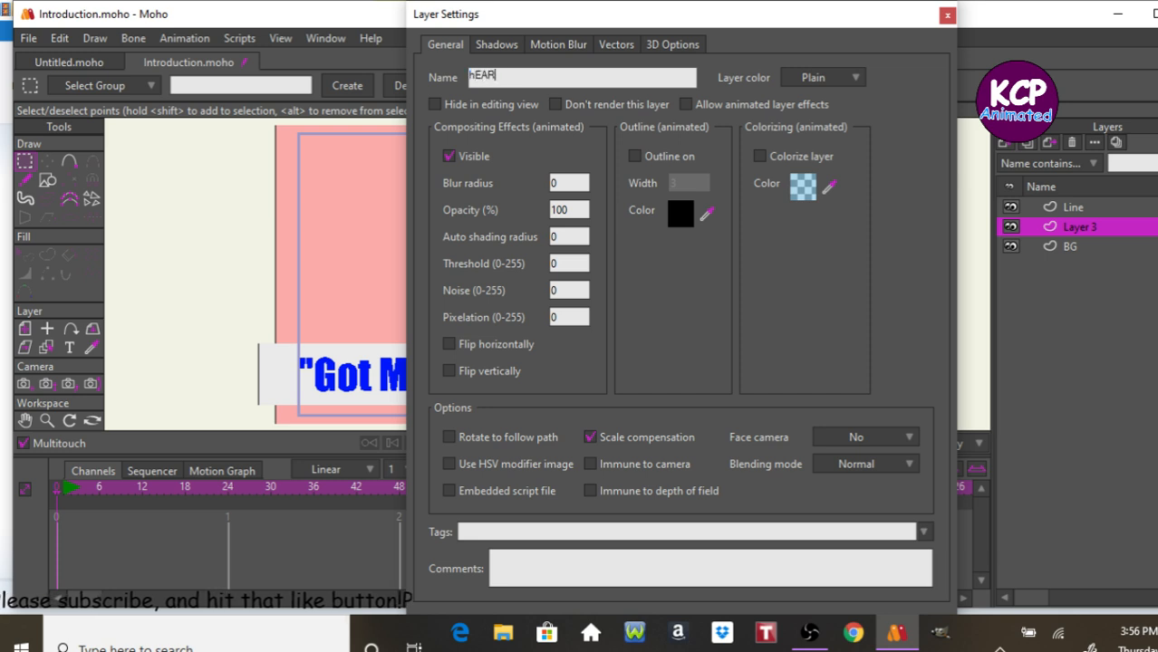
pyautogui.press('Return')
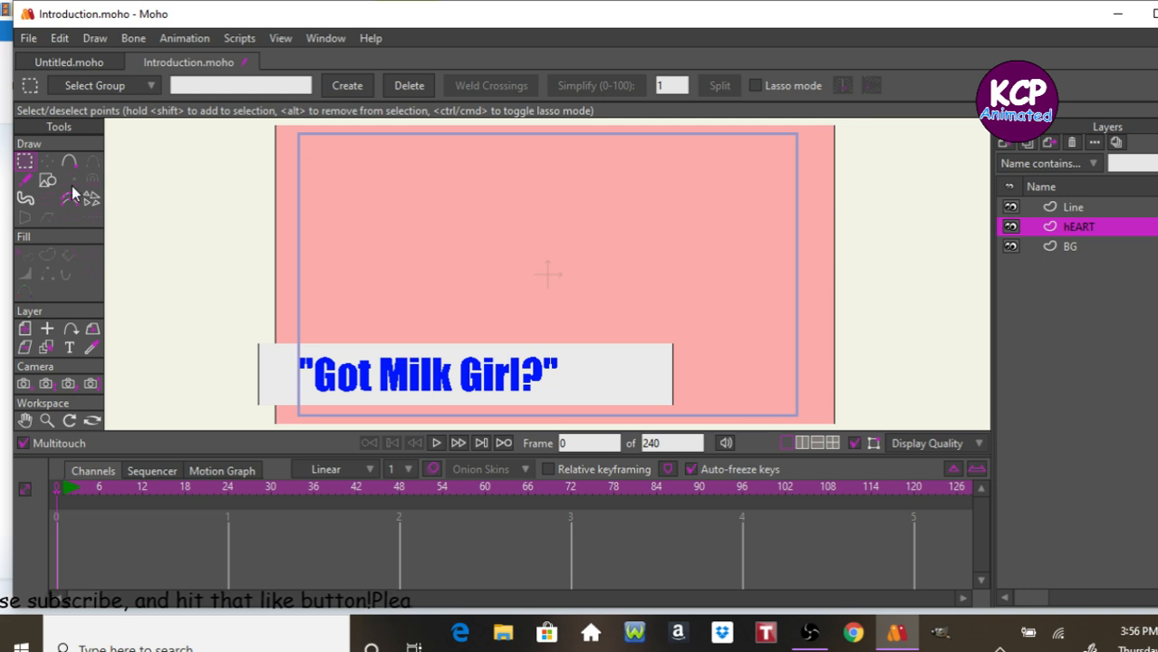
# Draw a circle about 125 px wide in the upper centre of the frame on the hEART layer.
pyautogui.click(47, 181)
pyautogui.click(228, 86)
pyautogui.moveTo(460, 179)
pyautogui.mouseDown()
pyautogui.moveTo(718, 284)
pyautogui.moveTo(669, 328)
pyautogui.moveTo(582, 291)
pyautogui.mouseUp()
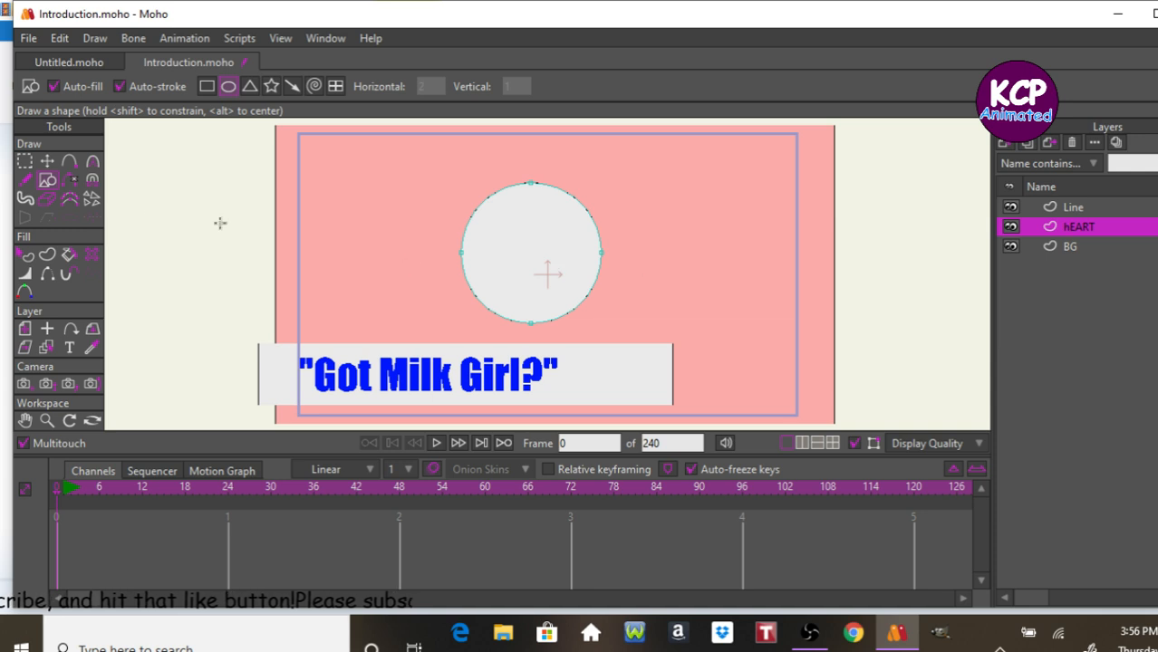
# Reshape the circle into a heart by peaking its top and bottom points and adding two lobe points at the top.
pyautogui.click(91, 162)
pyautogui.moveTo(531, 184); pyautogui.dragTo(66, 188)
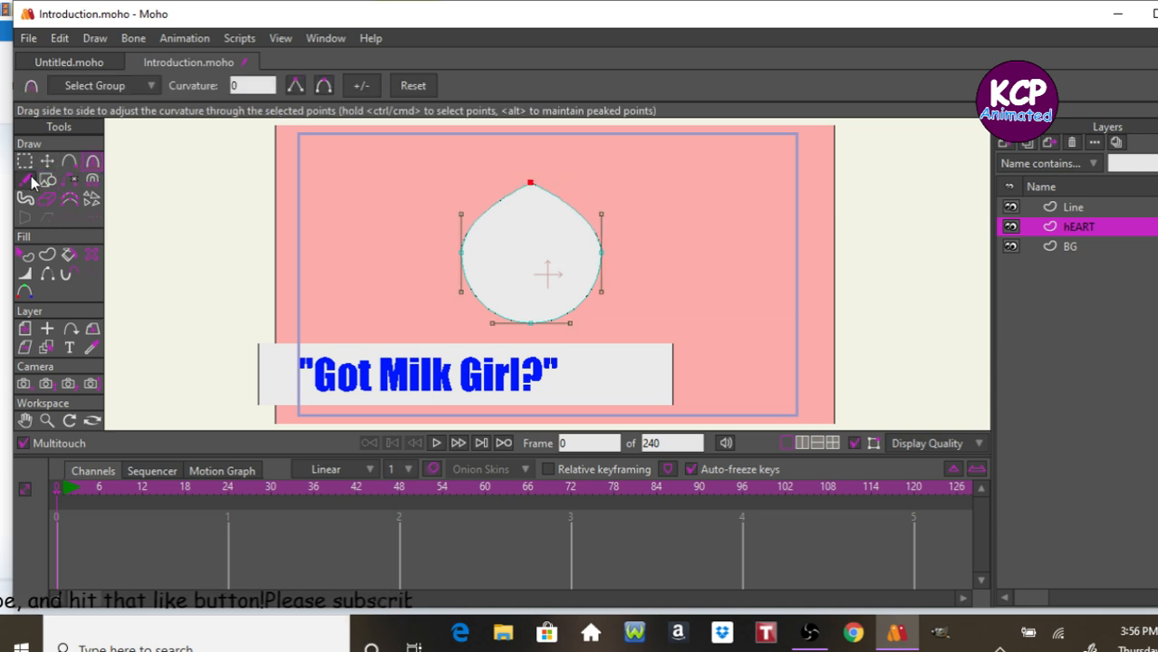
pyautogui.press('a')
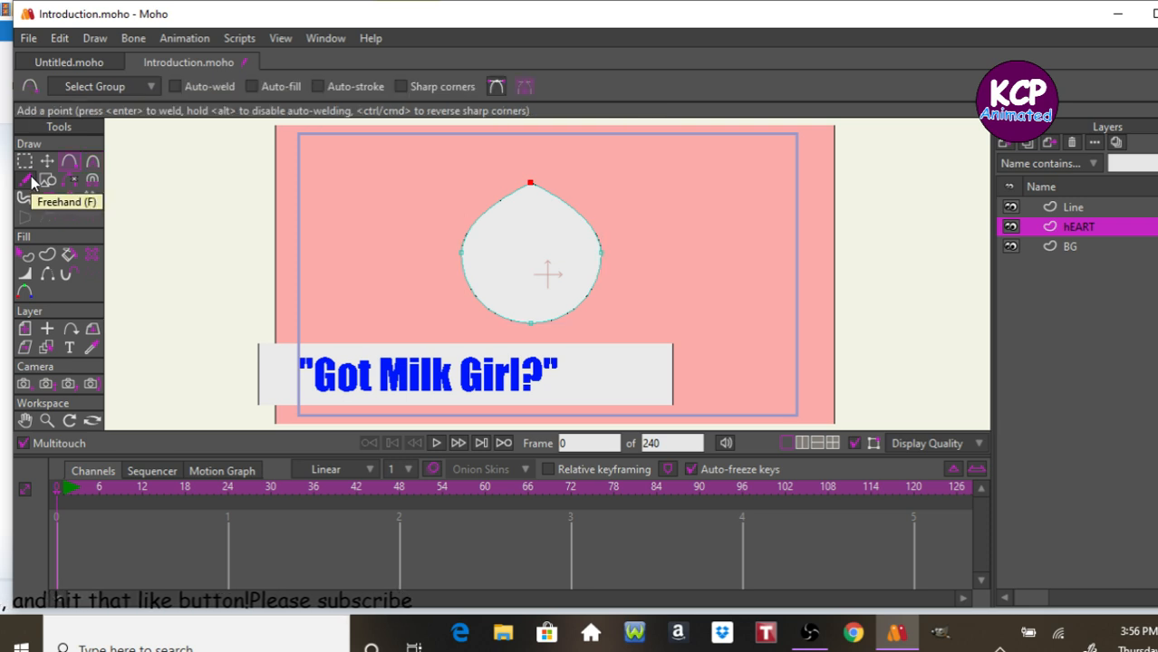
pyautogui.moveTo(576, 205); pyautogui.dragTo(594, 165)
pyautogui.moveTo(513, 187); pyautogui.dragTo(472, 167)
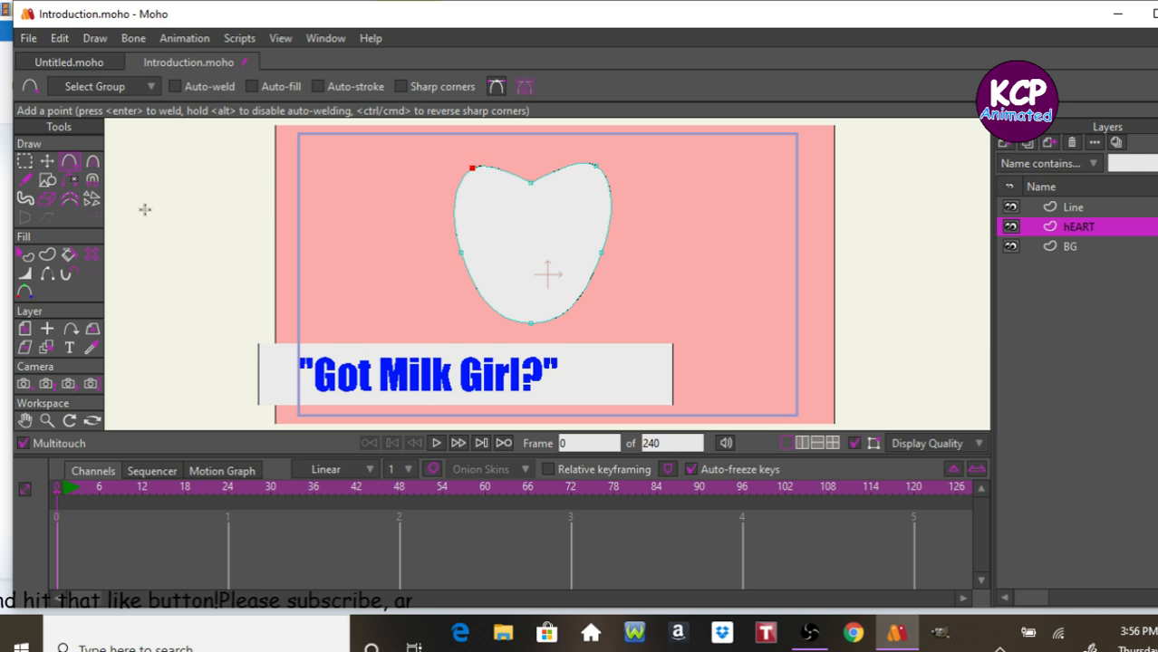
pyautogui.click(93, 162)
pyautogui.moveTo(533, 322); pyautogui.dragTo(489, 326)
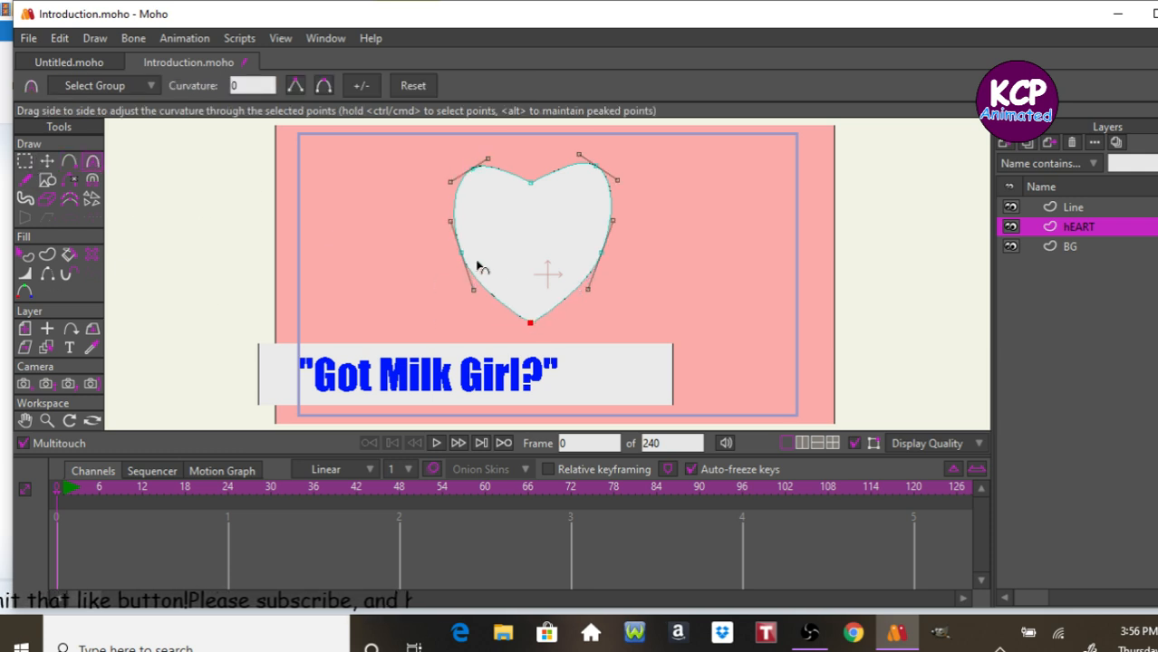
# Delete the heart's two side points and drag the remaining points to refine the heart shape.
pyautogui.click(47, 161)
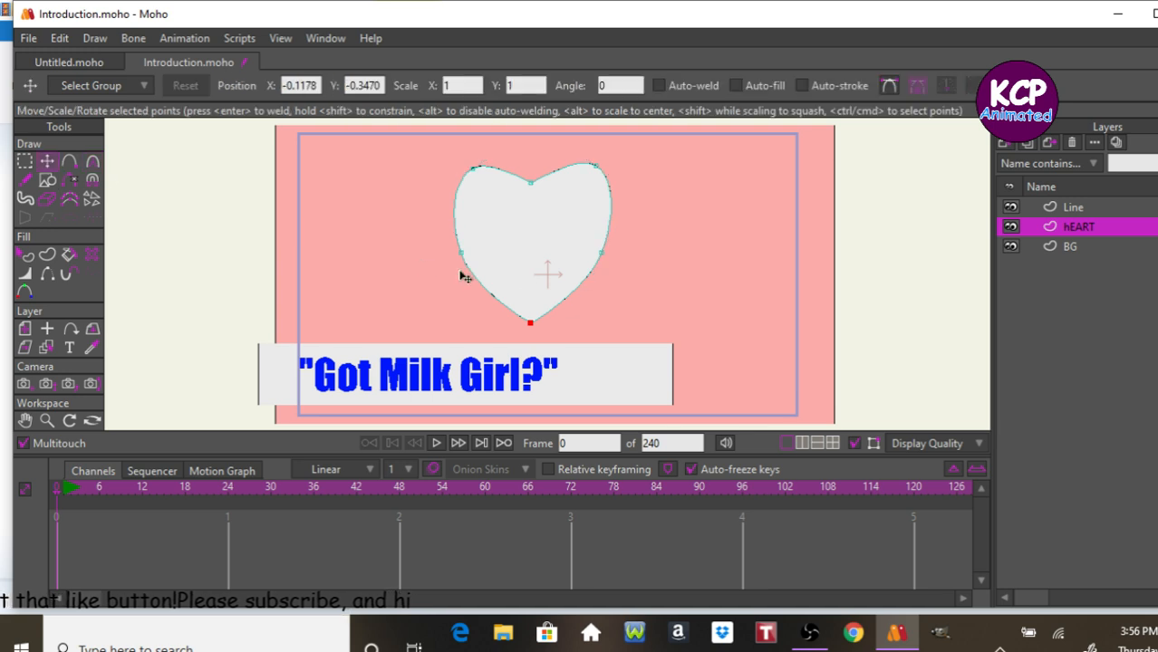
pyautogui.click(602, 253)
pyautogui.press('Delete')
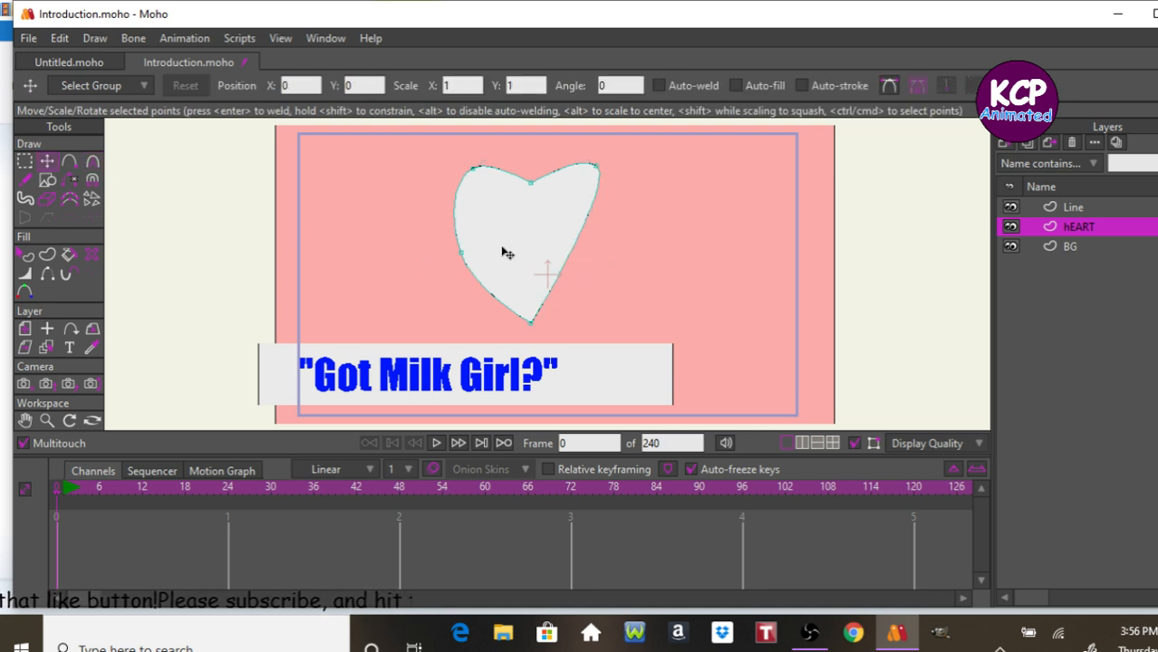
pyautogui.click(463, 252)
pyautogui.press('Delete')
pyautogui.moveTo(479, 176); pyautogui.dragTo(492, 197)
pyautogui.moveTo(600, 173); pyautogui.dragTo(537, 228)
pyautogui.moveTo(483, 194)
pyautogui.mouseDown()
pyautogui.moveTo(491, 207)
pyautogui.moveTo(486, 199)
pyautogui.mouseUp()
pyautogui.moveTo(590, 200); pyautogui.dragTo(589, 213)
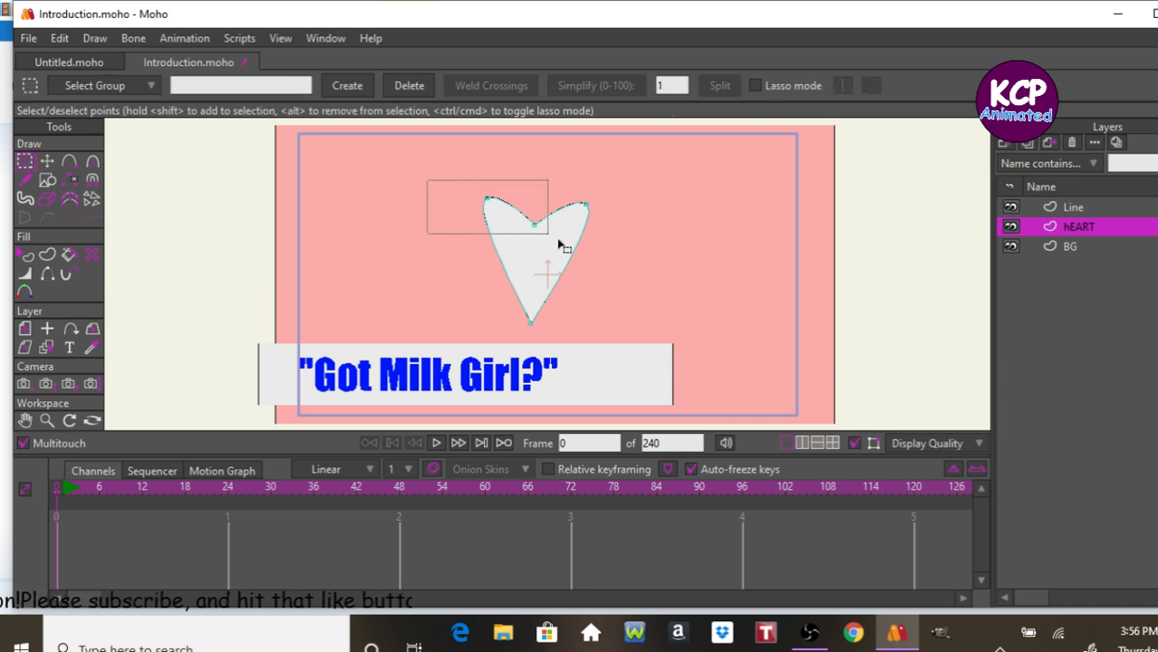
# Select all the heart's points, enlarge the heart, and move it to the right outside the camera frame.
pyautogui.moveTo(514, 220); pyautogui.dragTo(647, 282)
pyautogui.moveTo(451, 166); pyautogui.dragTo(648, 361)
pyautogui.click(47, 162)
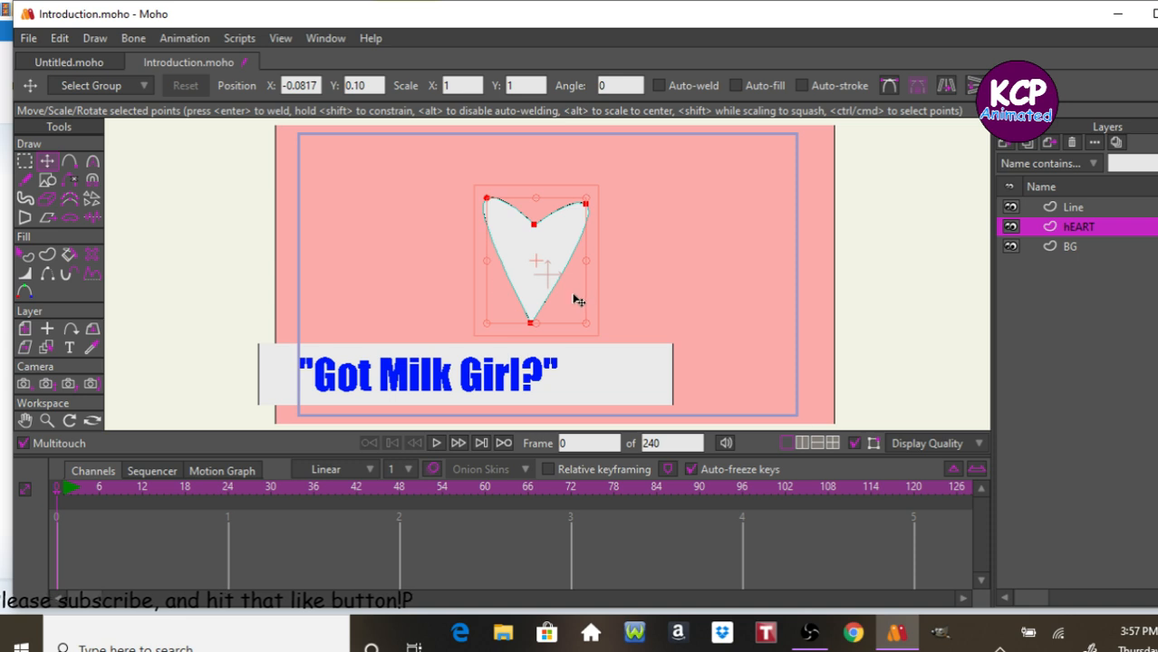
pyautogui.moveTo(590, 329); pyautogui.dragTo(591, 397)
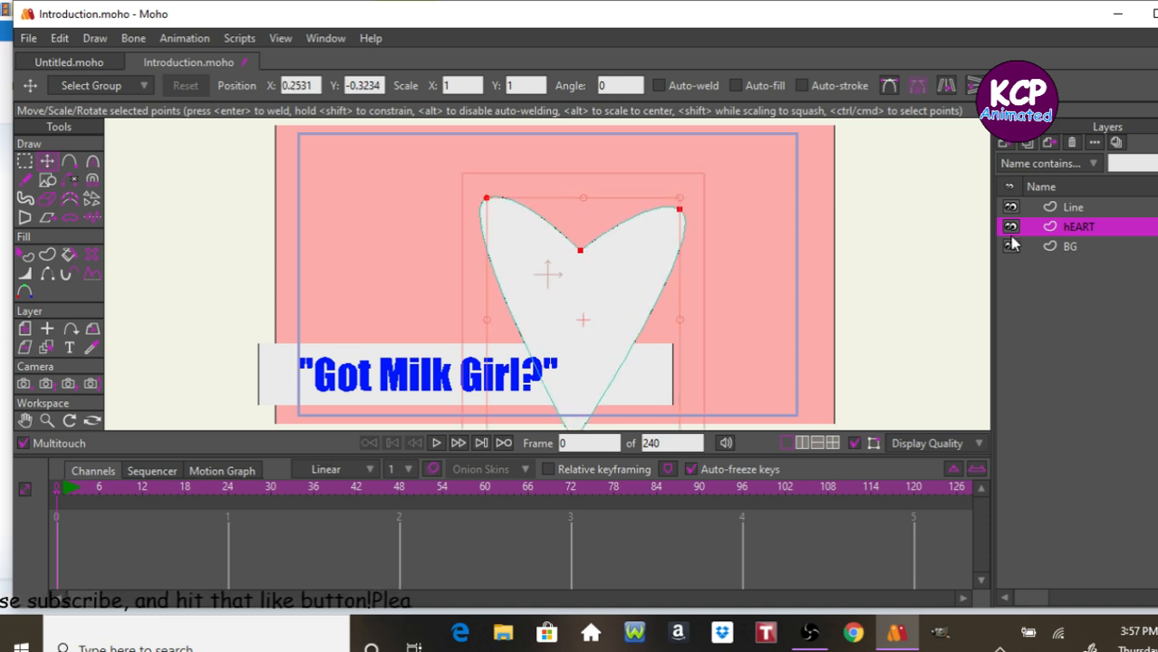
pyautogui.moveTo(406, 300); pyautogui.dragTo(728, 287)
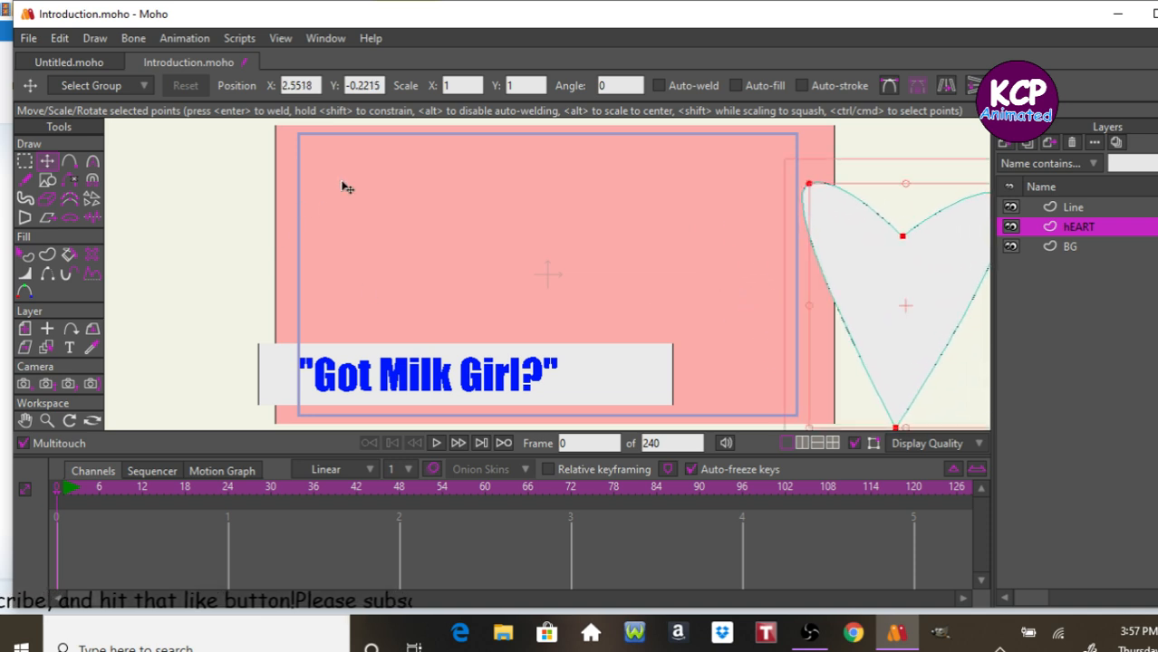
# Set the animation's end frame to 24.
pyautogui.hotkey('ctrl', 'Right')
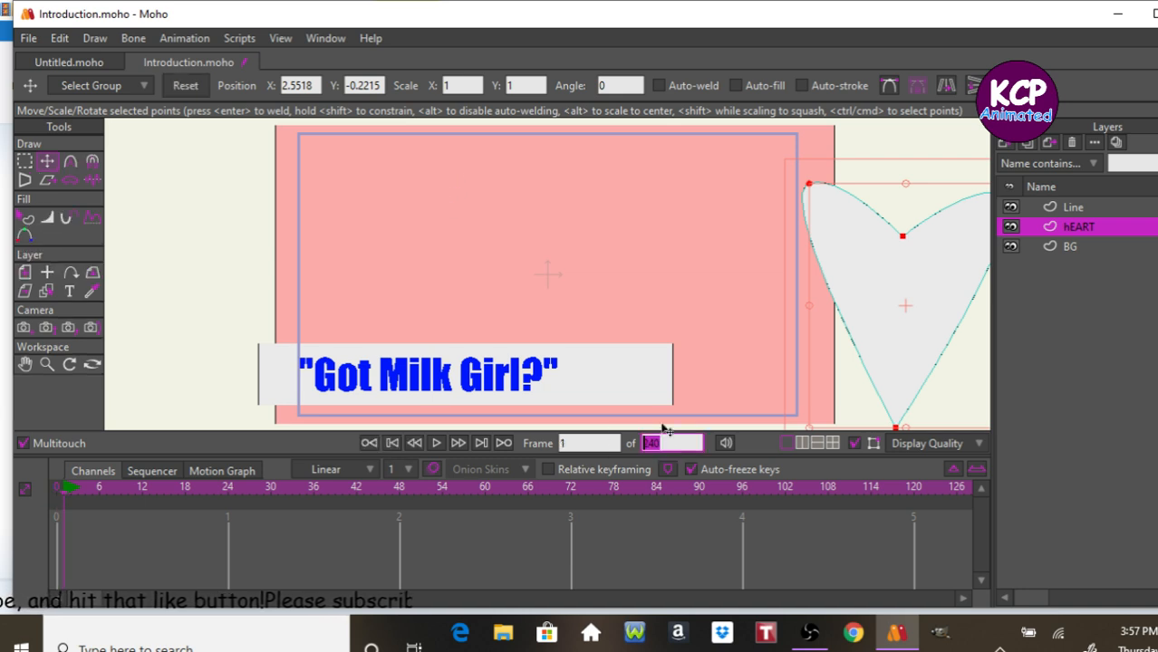
pyautogui.write('24')
pyautogui.press('Return')
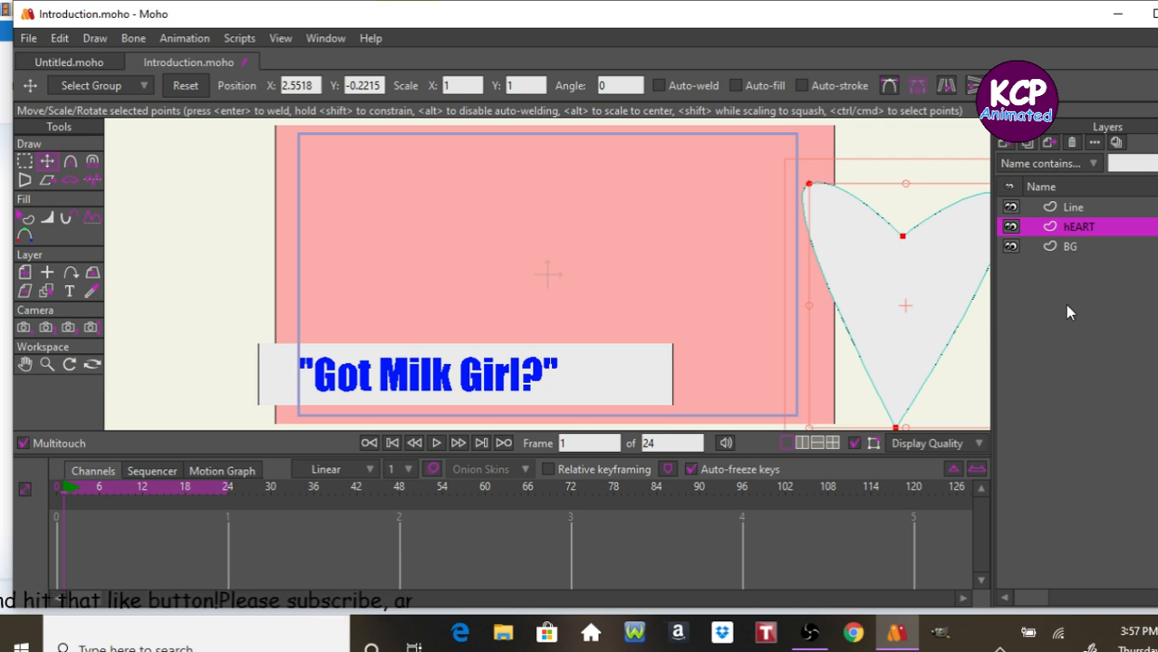
# At frame 1, move the whole Line layer with the title bar off to the left of the frame.
pyautogui.click(1106, 210)
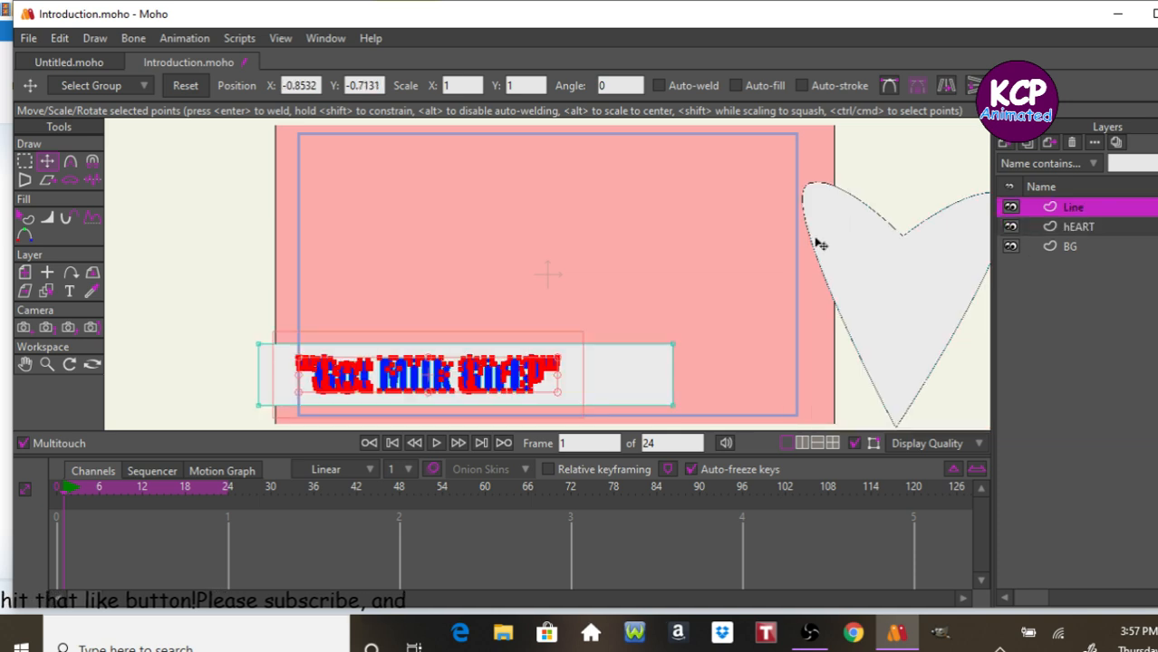
pyautogui.click(26, 274)
pyautogui.moveTo(603, 273); pyautogui.dragTo(195, 274)
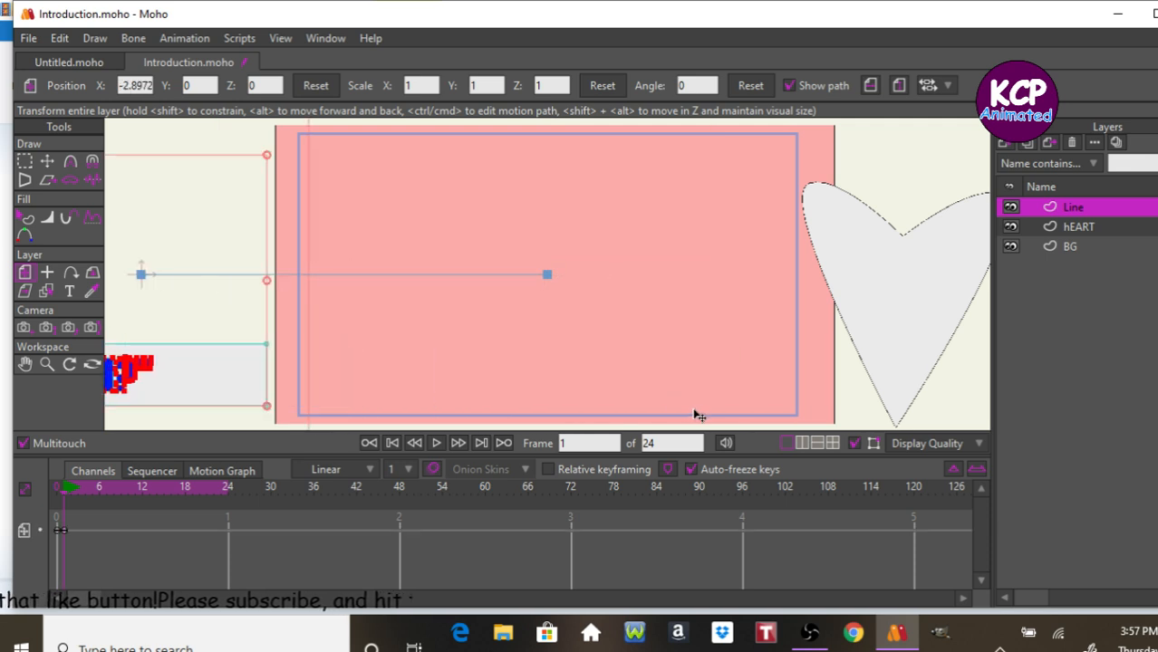
# At frame 6, reset the Line layer's position so the title bar returns to the centre.
pyautogui.click(1078, 230)
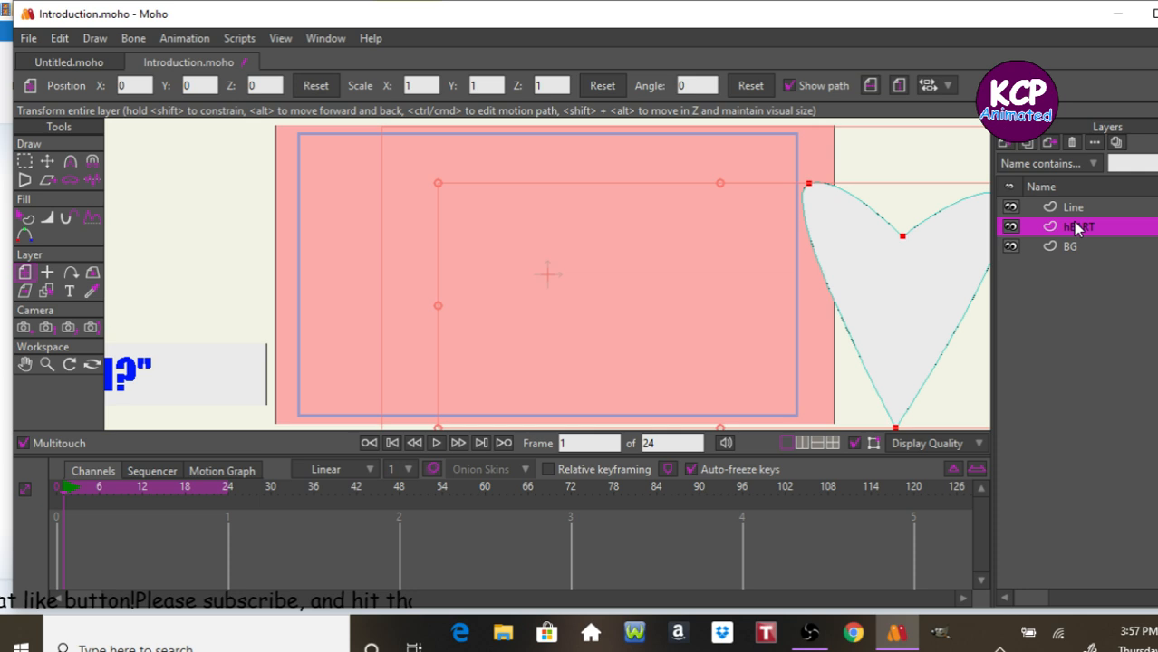
pyautogui.click(321, 85)
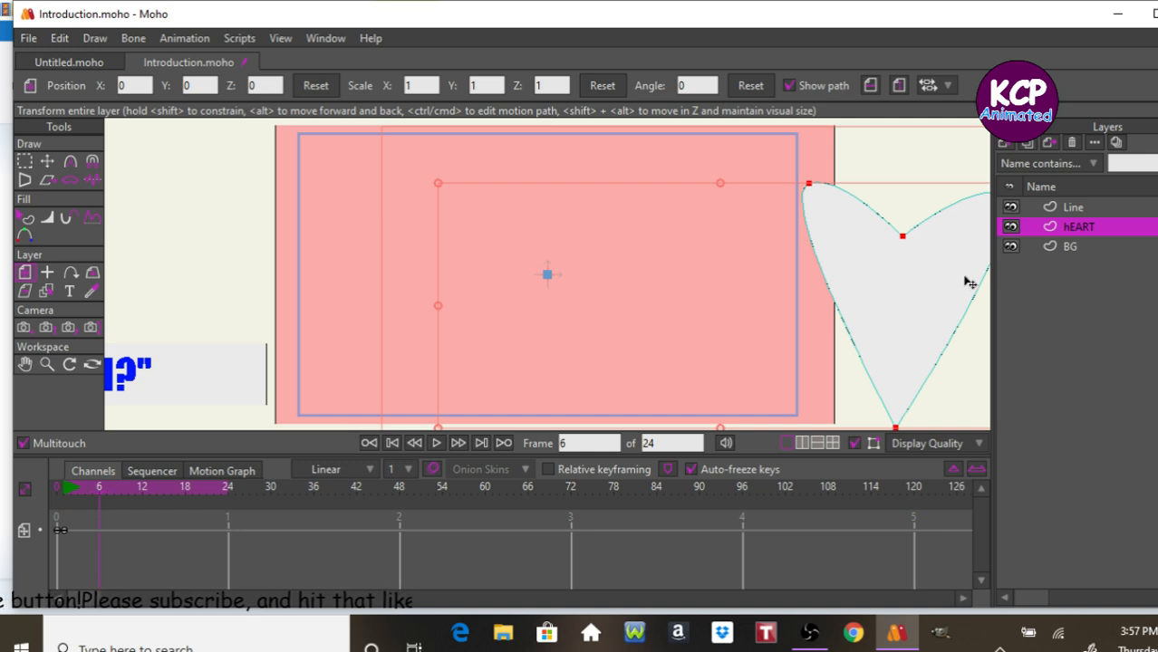
pyautogui.click(1078, 207)
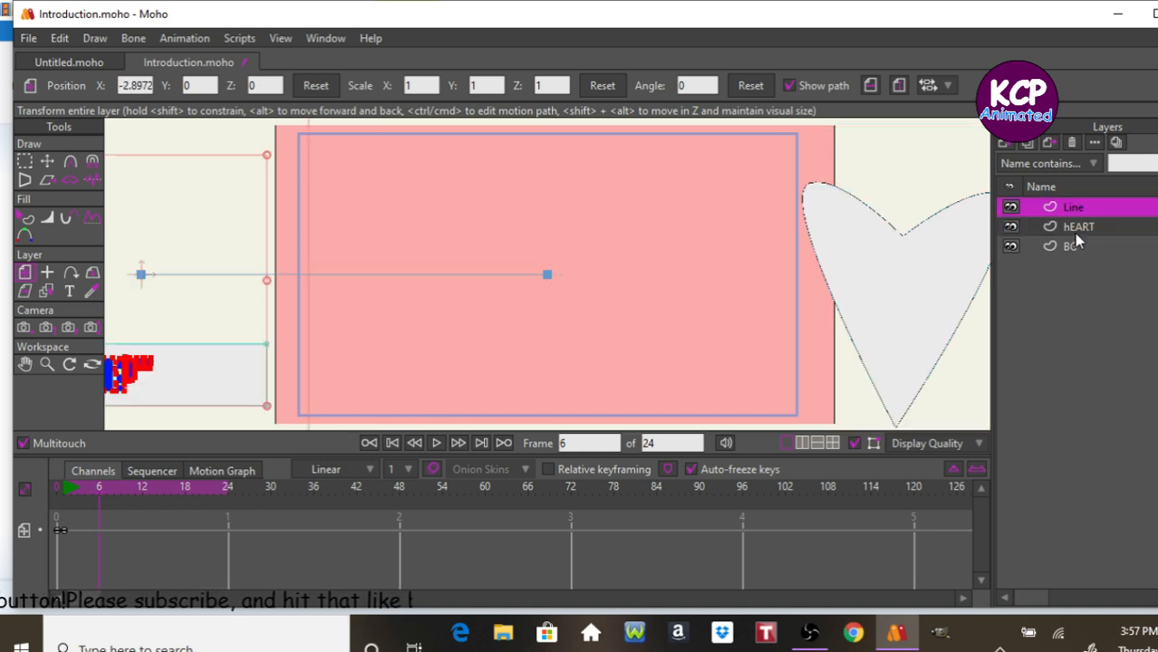
pyautogui.click(318, 86)
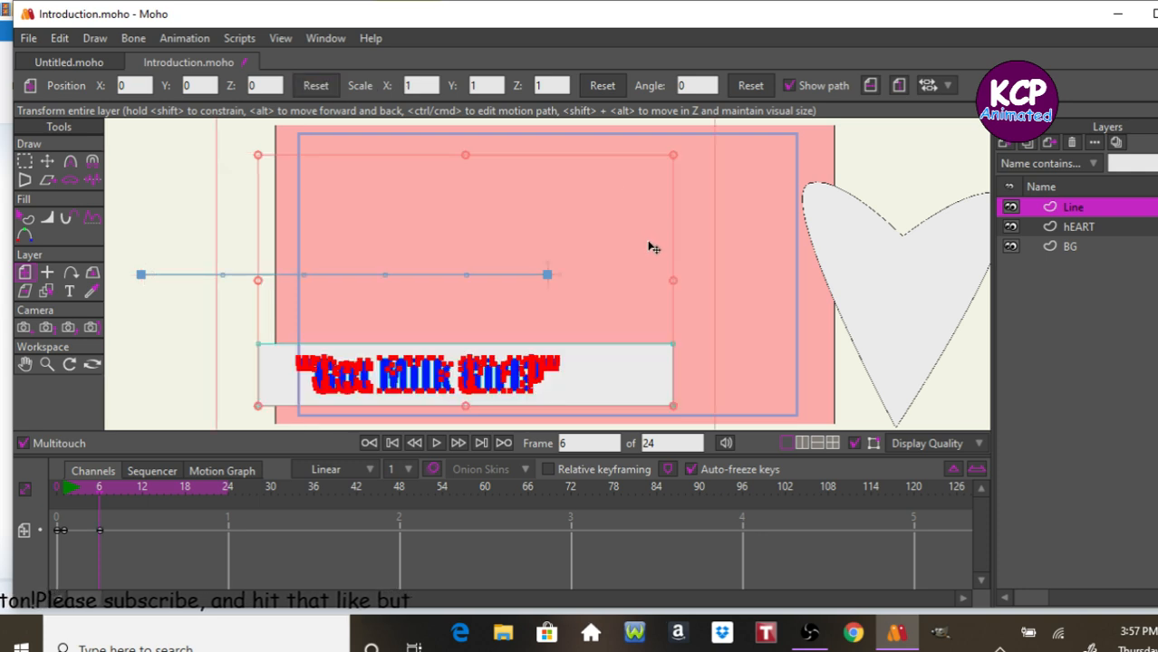
# Set the Line layer's first keyframe interpolation to Bounce.
pyautogui.rightClick(63, 532)
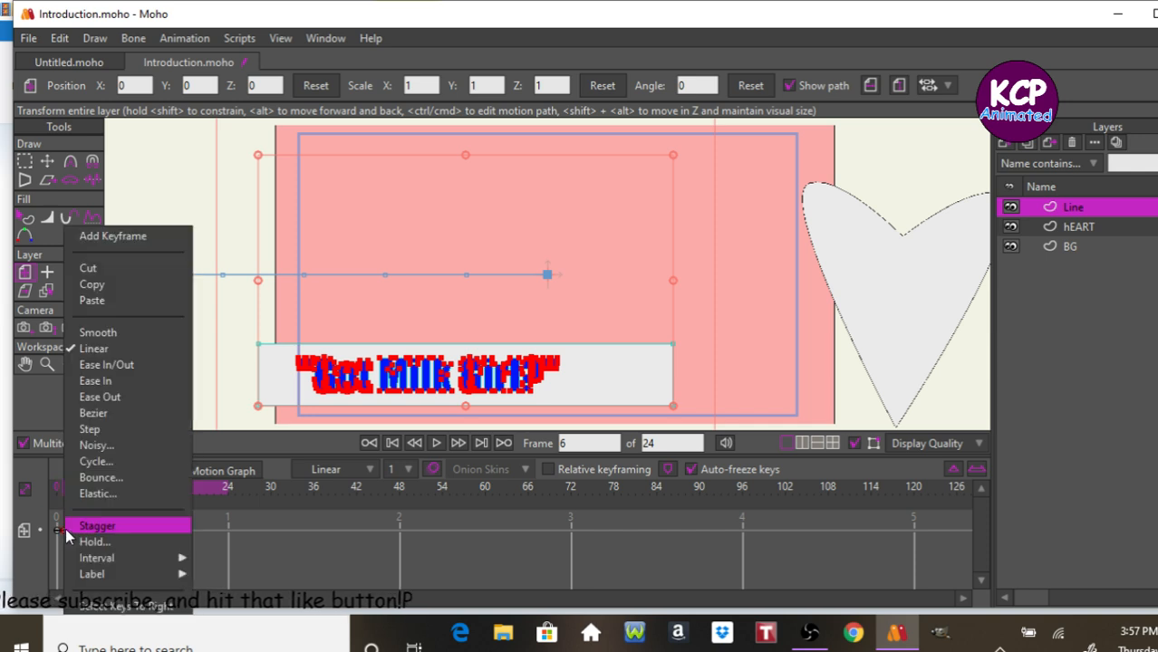
pyautogui.click(99, 477)
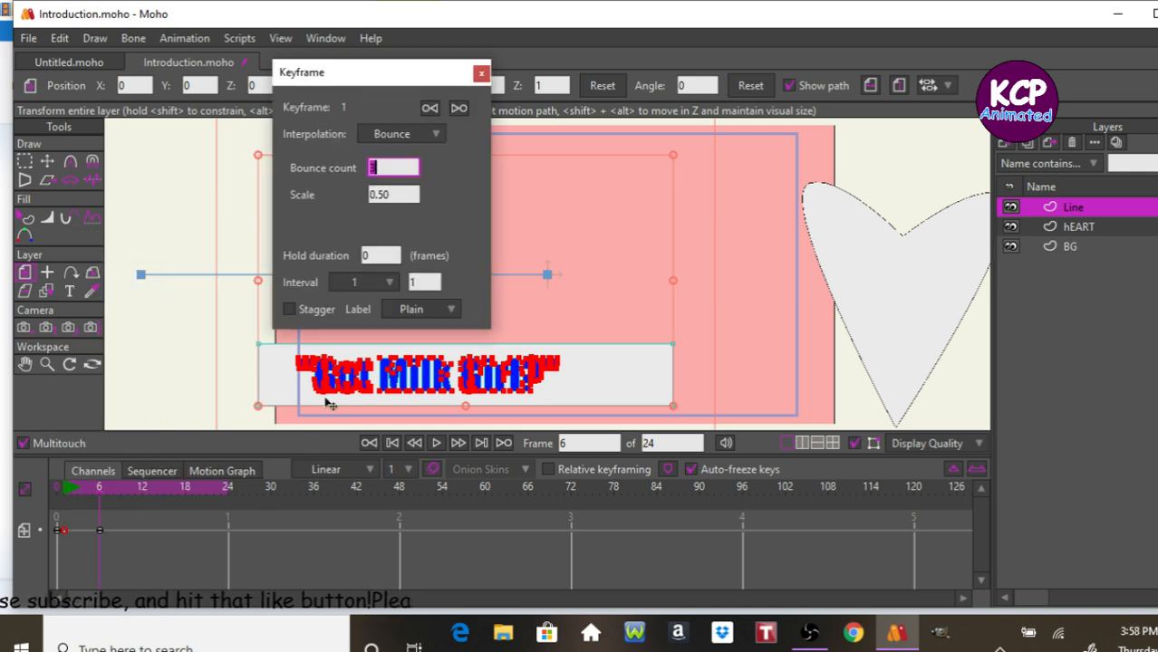
pyautogui.click(480, 73)
# Play and step frame by frame through the title bar's slide-in animation.
pyautogui.press('space')
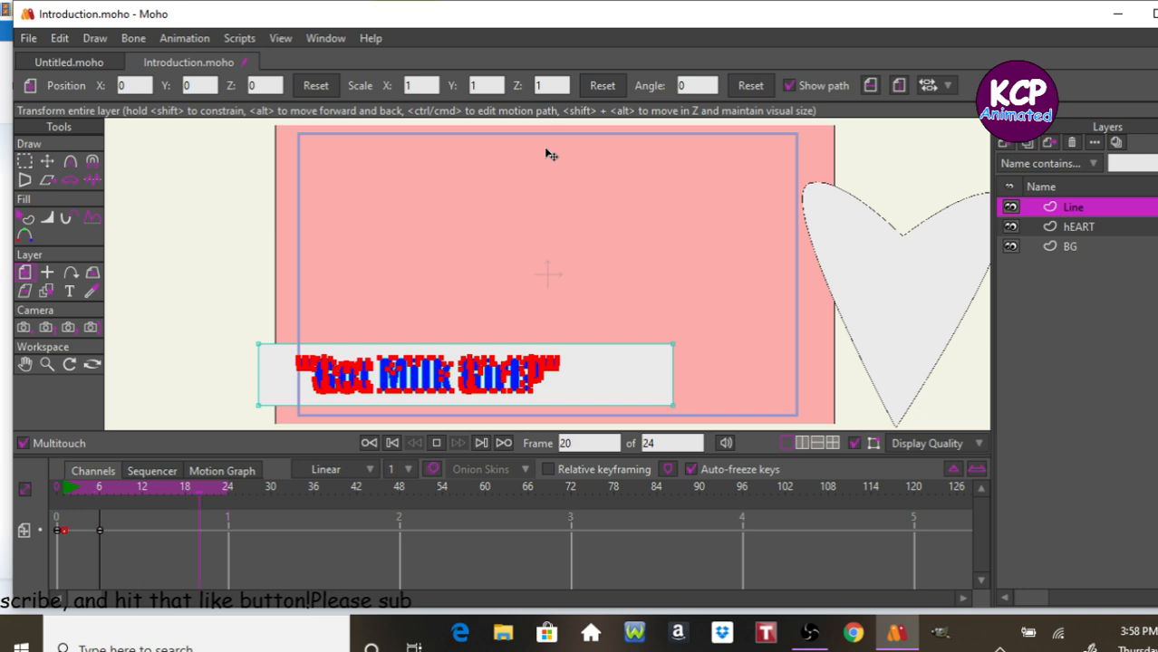
pyautogui.press('space')
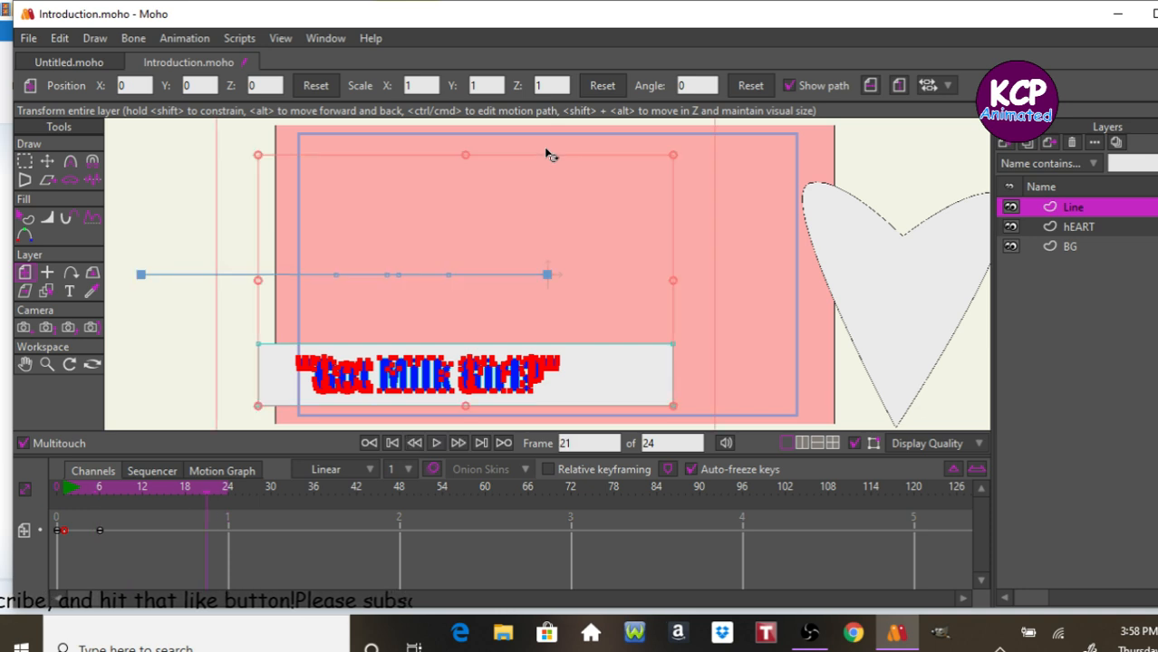
pyautogui.press('Left')
pyautogui.press('Left')
pyautogui.press('Left')
pyautogui.press('Left')
pyautogui.press('Left')
pyautogui.press('Left')
pyautogui.press('Left')
pyautogui.press('Left')
pyautogui.press('Left')
pyautogui.press('Left')
pyautogui.press('Left')
pyautogui.press('Left')
pyautogui.press('Left')
pyautogui.press('Left')
pyautogui.press('Left')
pyautogui.press('Left')
pyautogui.press('Left')
pyautogui.press('Right')
pyautogui.press('Right')
pyautogui.press('Right')
pyautogui.press('Right')
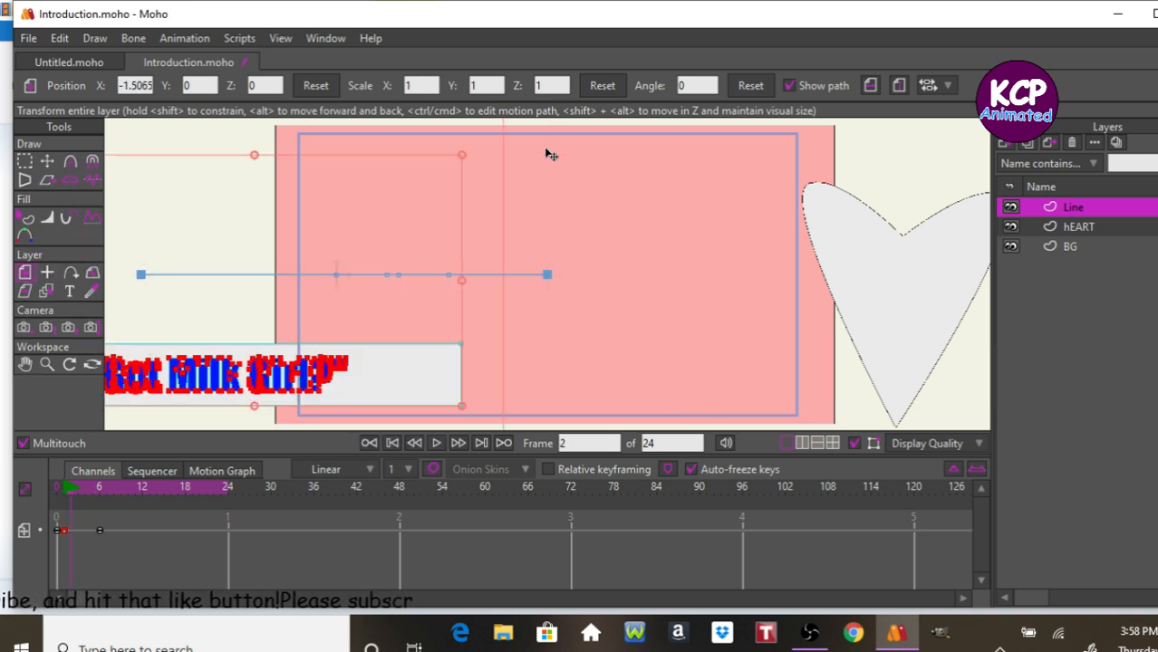
pyautogui.press('Right')
pyautogui.press('Right')
pyautogui.press('Right')
pyautogui.press('Right')
pyautogui.press('Right')
pyautogui.press('Right')
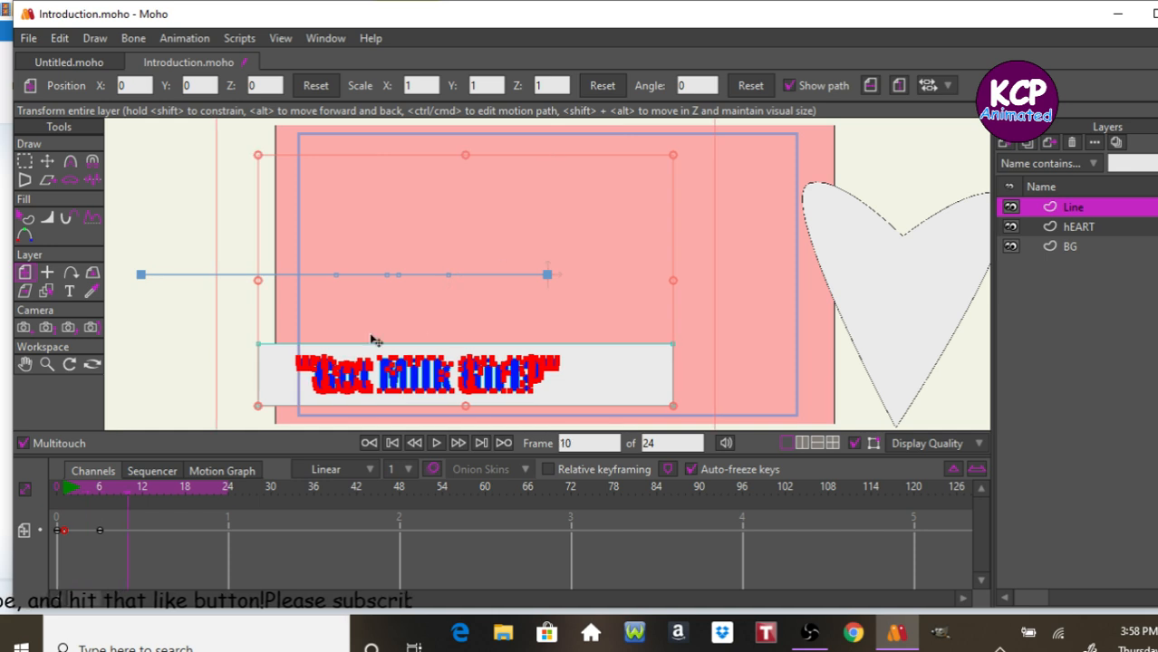
# Set the frame 6 keyframe's interpolation to Bounce with a bounce count of 3.
pyautogui.click(99, 529)
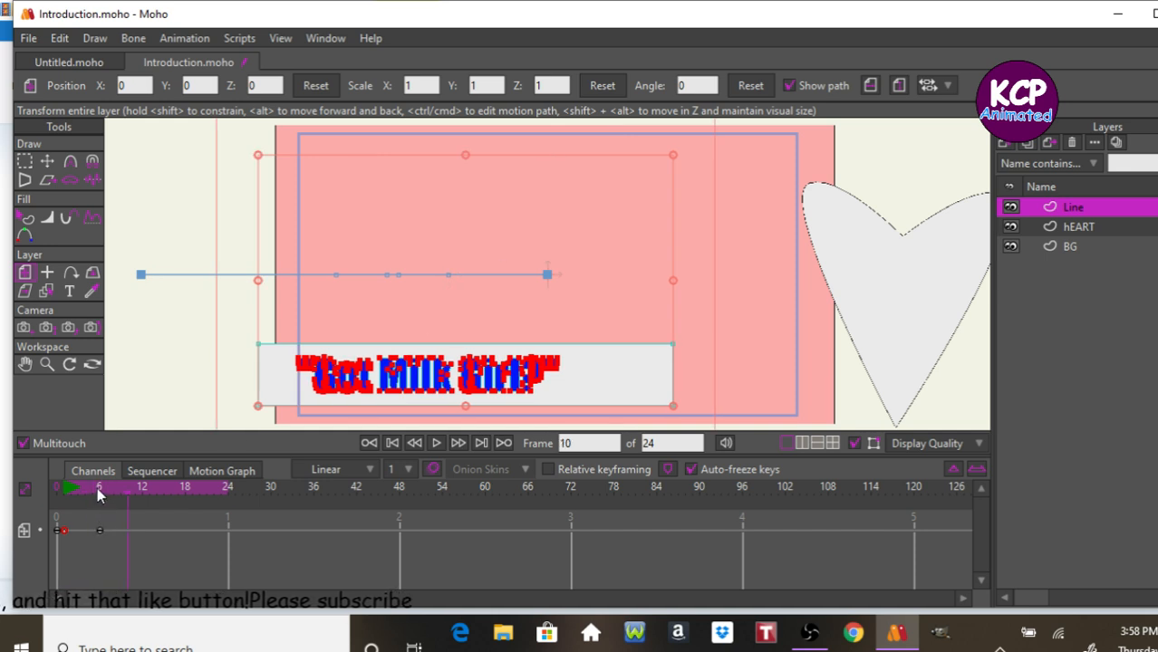
pyautogui.rightClick(98, 529)
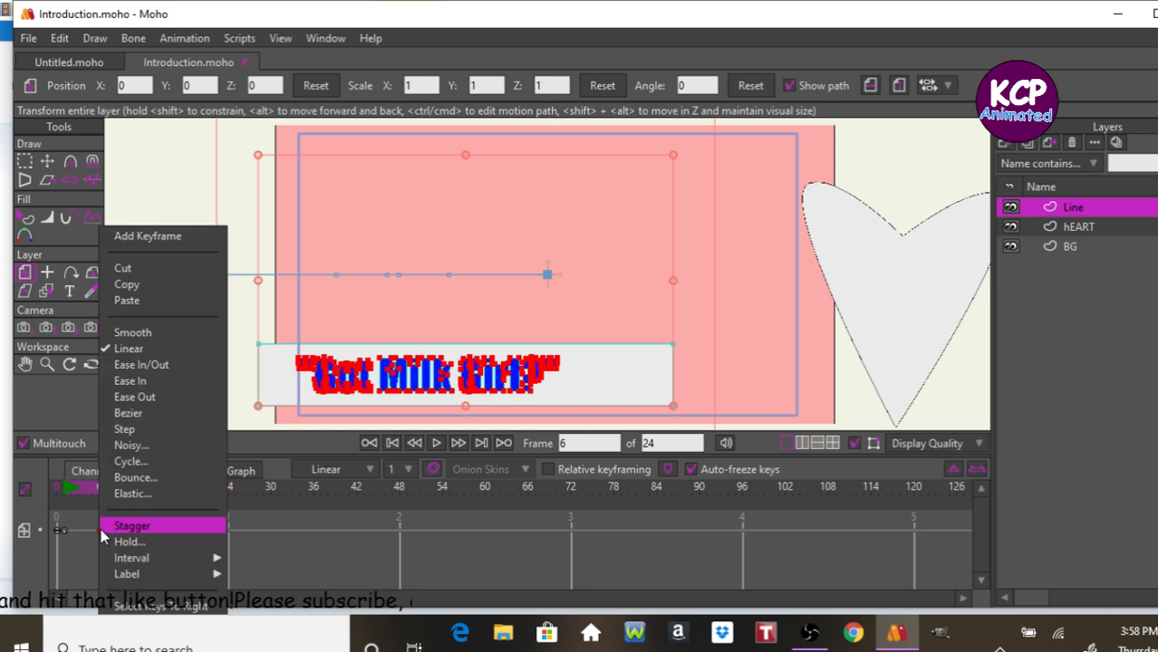
pyautogui.click(137, 479)
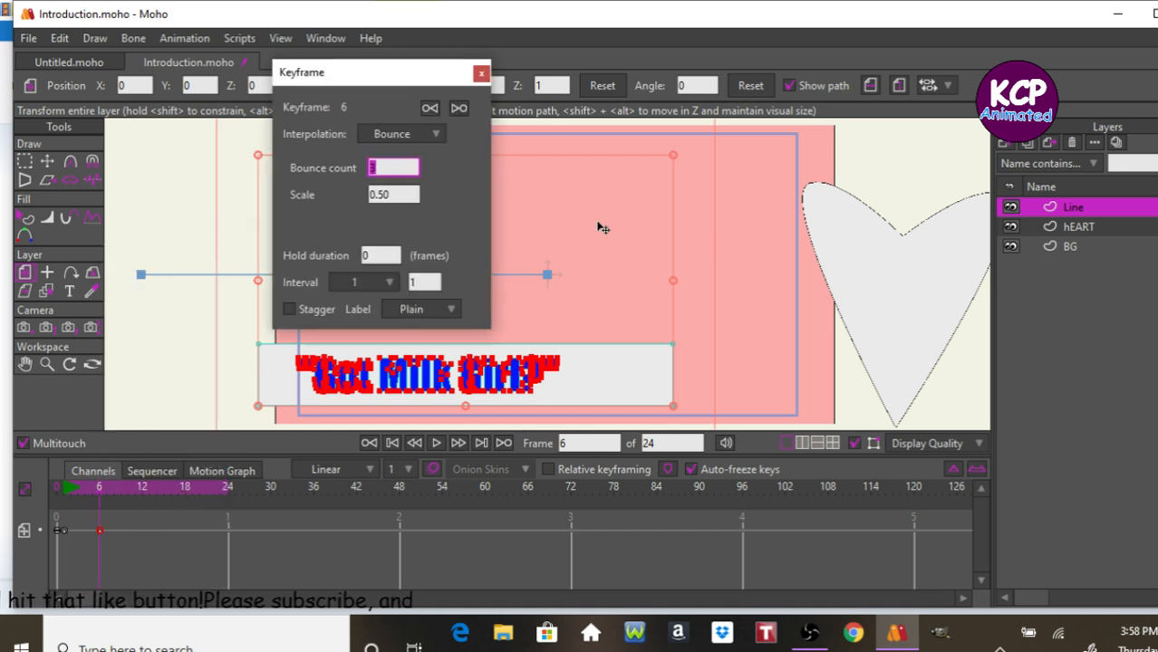
pyautogui.press('Return')
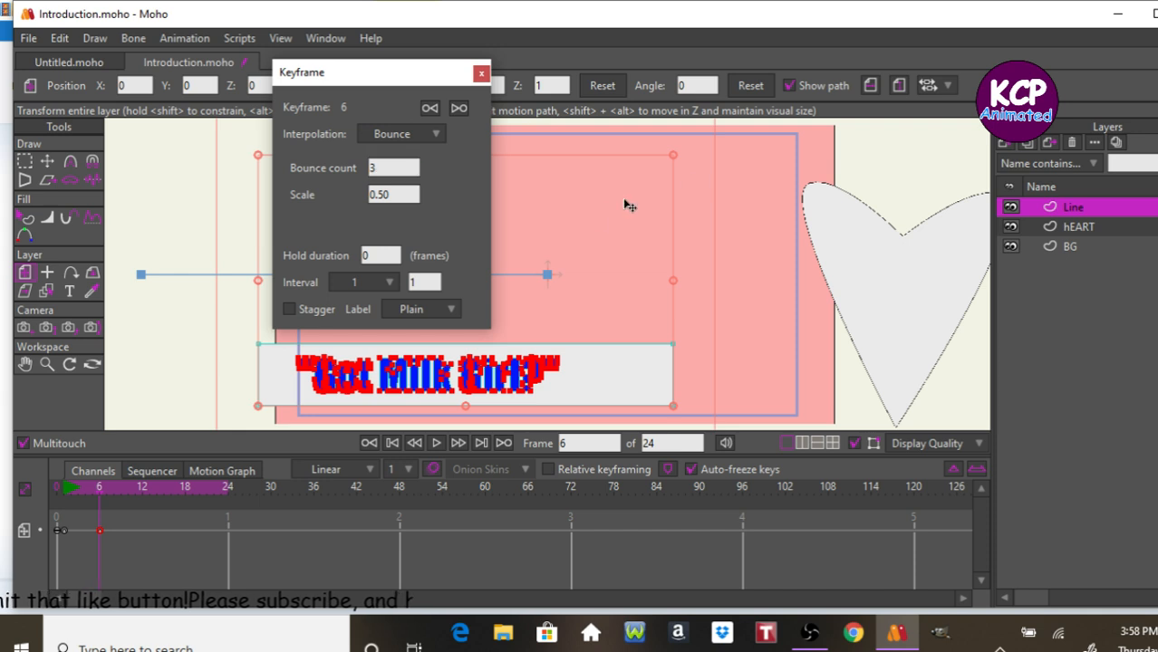
# Close the keyframe dialog and play back the title bar's bounce animation from the start.
pyautogui.click(482, 74)
pyautogui.press('Left')
pyautogui.press('Left')
pyautogui.press('Left')
pyautogui.press('Left')
pyautogui.press('Left')
pyautogui.press('Left')
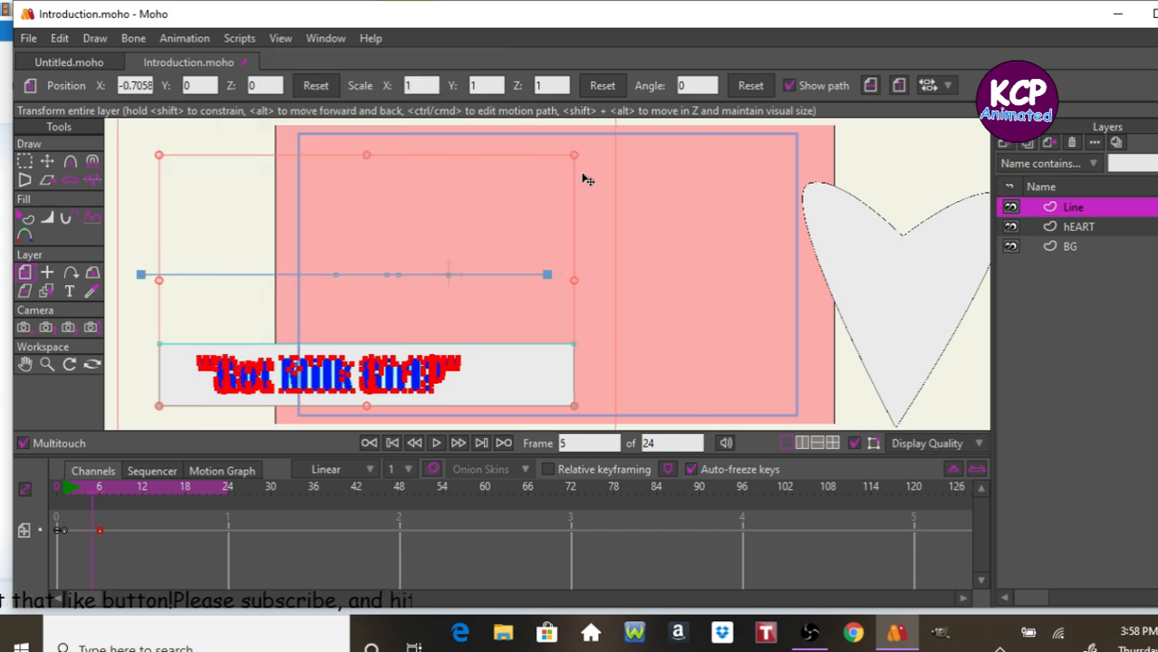
pyautogui.press('space')
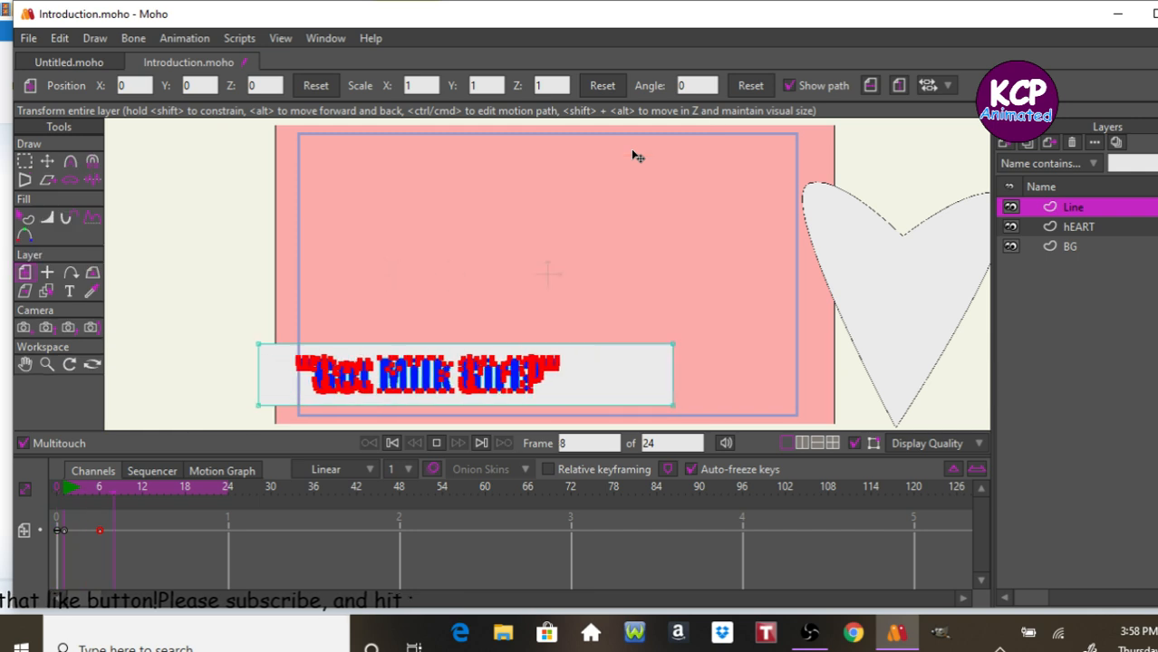
pyautogui.press('space')
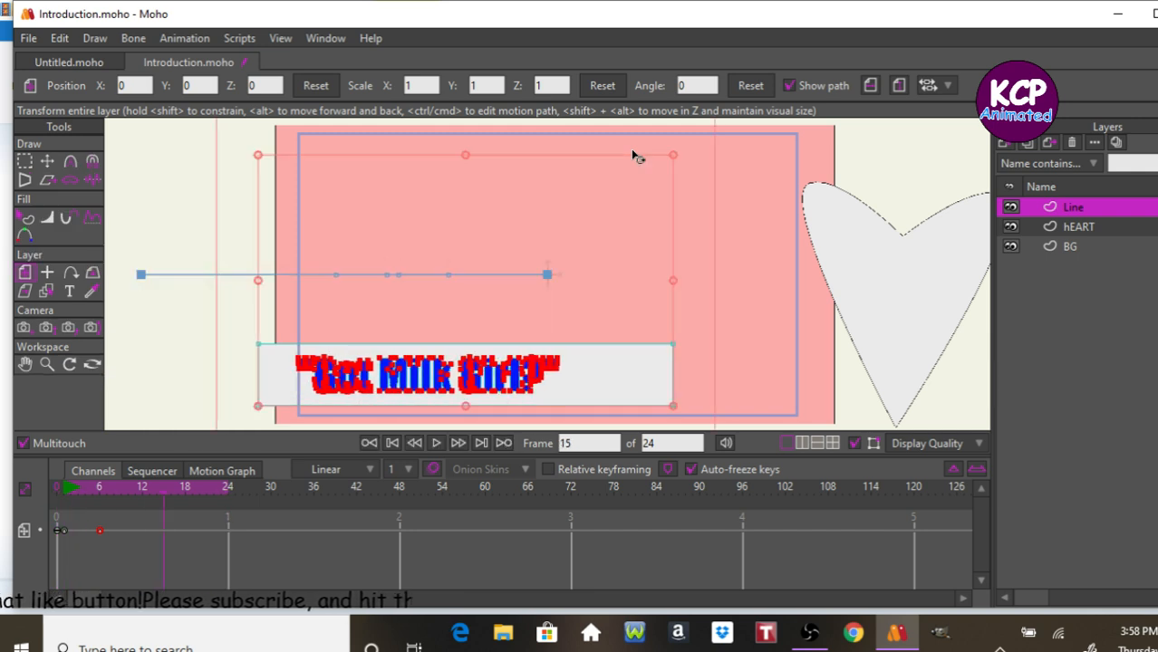
pyautogui.press('space')
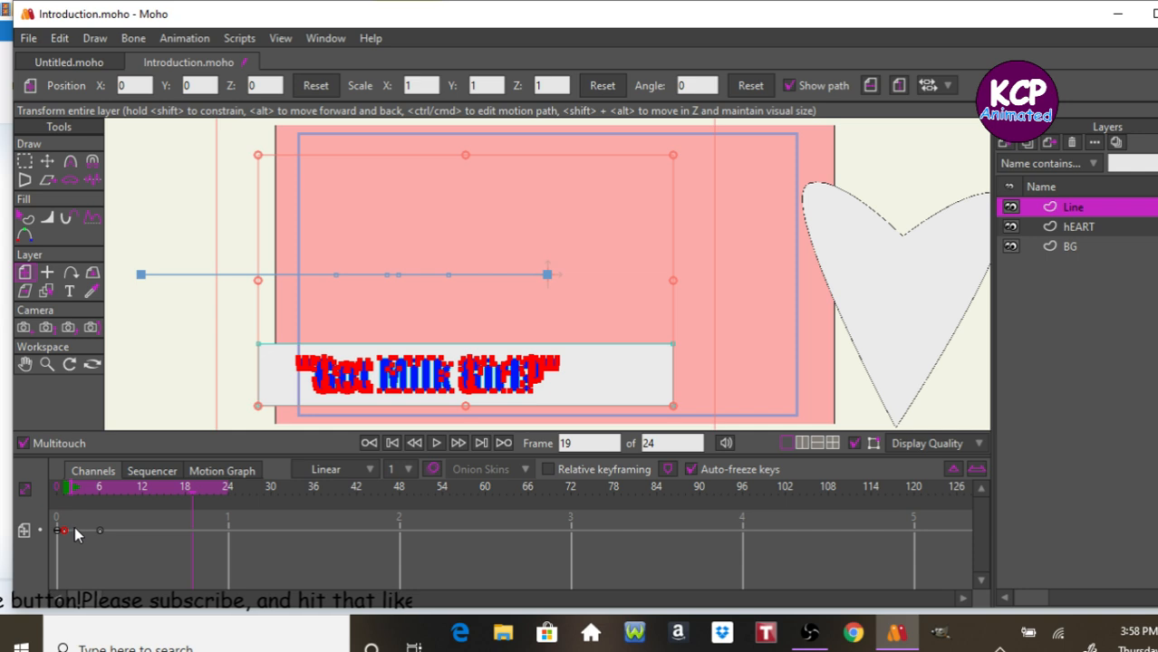
# Move the Line layer's frame 6 keyframe to frame 12 and play the slide-in again.
pyautogui.moveTo(100, 531); pyautogui.dragTo(142, 531)
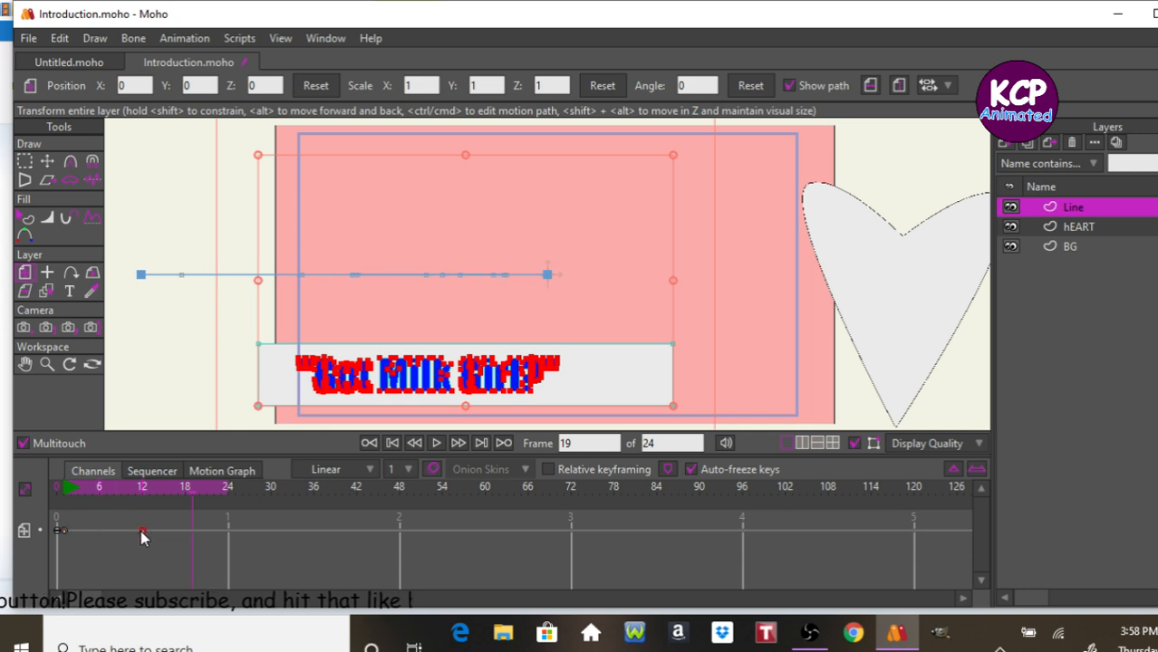
pyautogui.press('space')
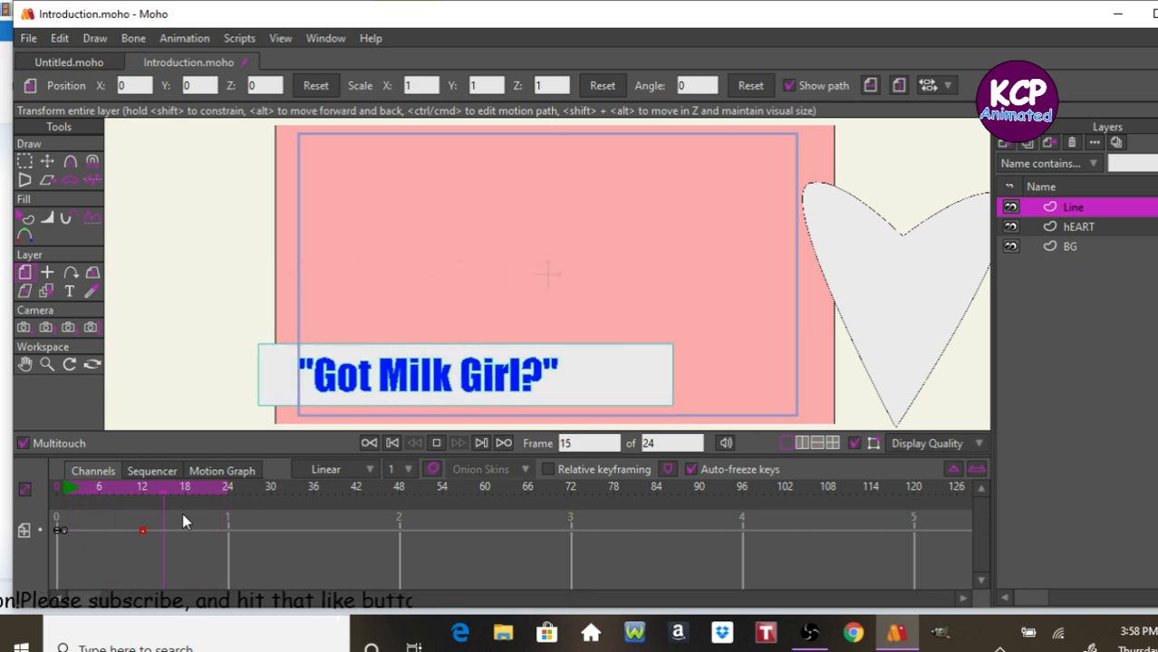
pyautogui.press('space')
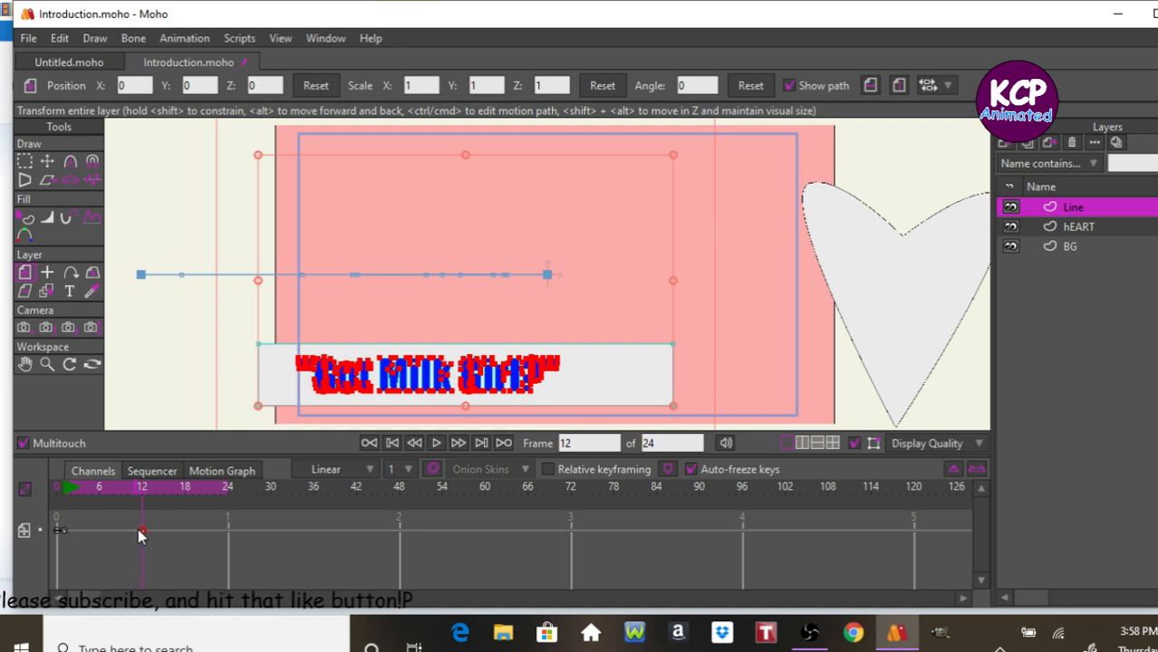
# Move the Line layer's second keyframe to frame 24 and play the slower slide-in.
pyautogui.moveTo(143, 530); pyautogui.dragTo(228, 534)
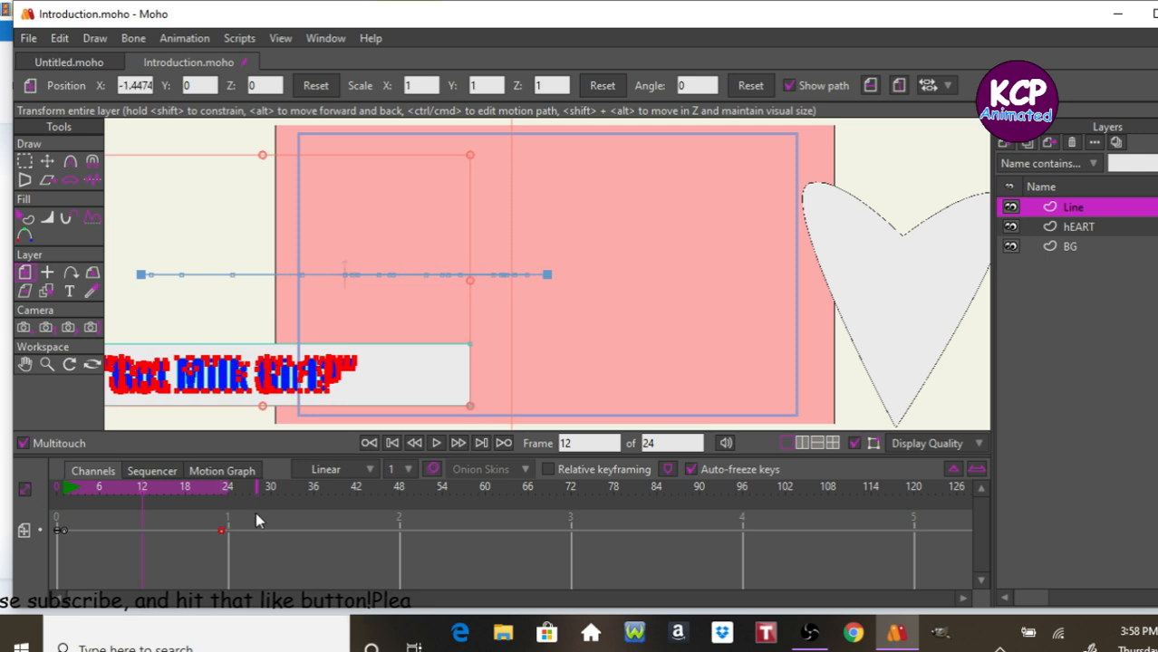
pyautogui.press('space')
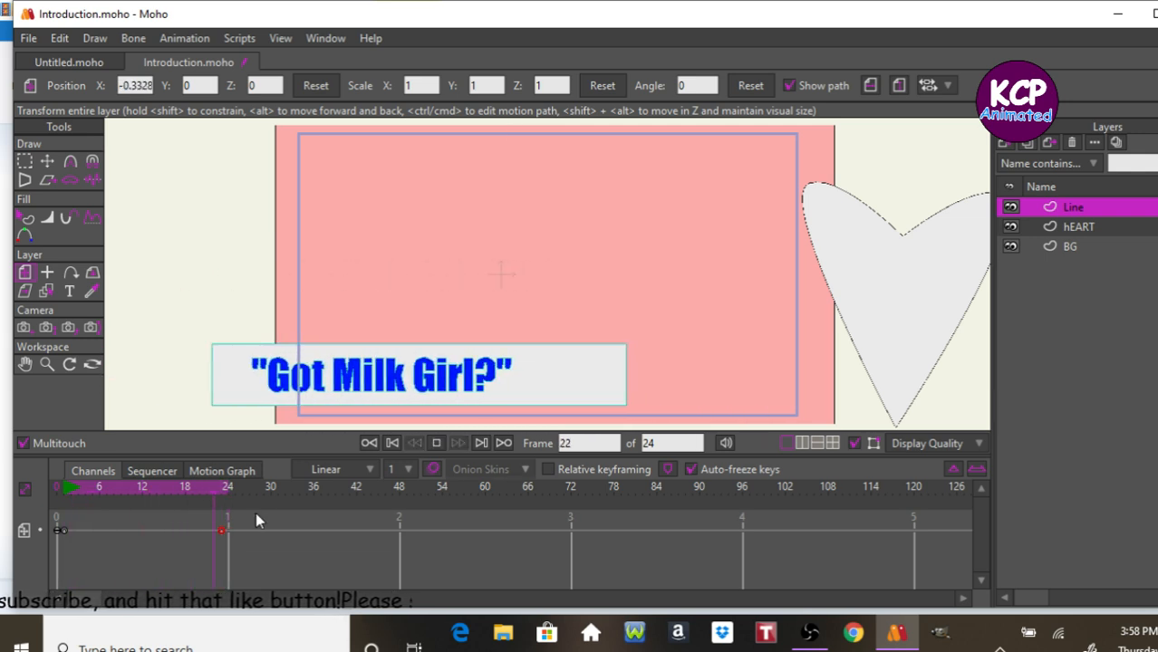
pyautogui.press('space')
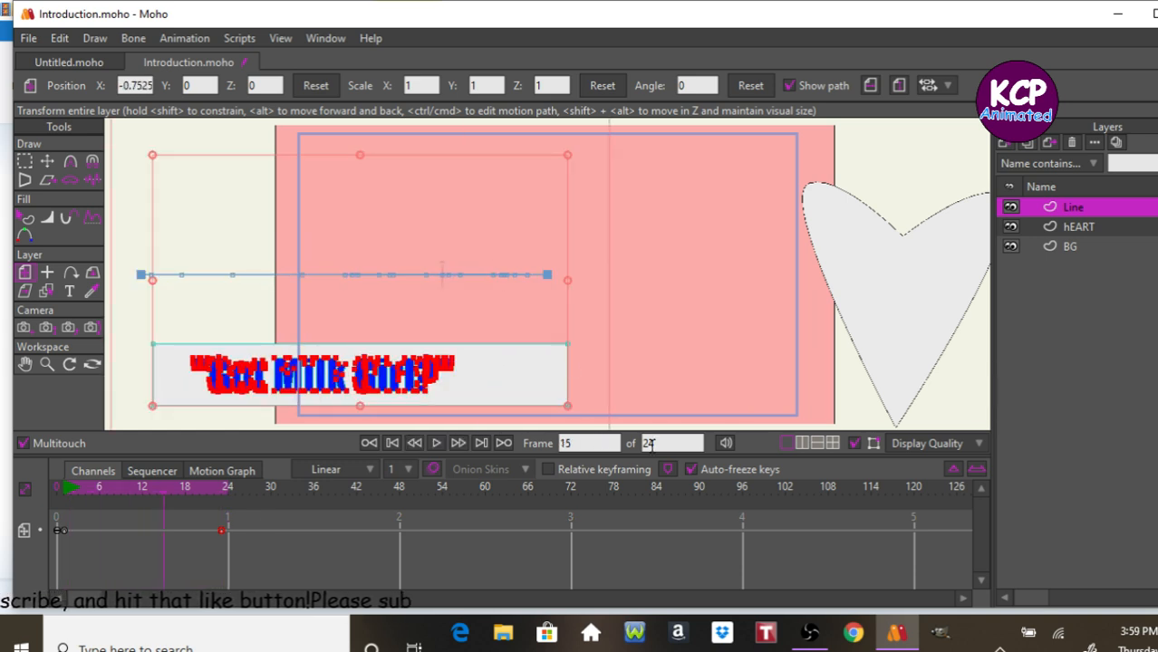
# Set the animation's end frame to 36 and play the introduction.
pyautogui.press('Tab')
pyautogui.write('36')
pyautogui.press('Return')
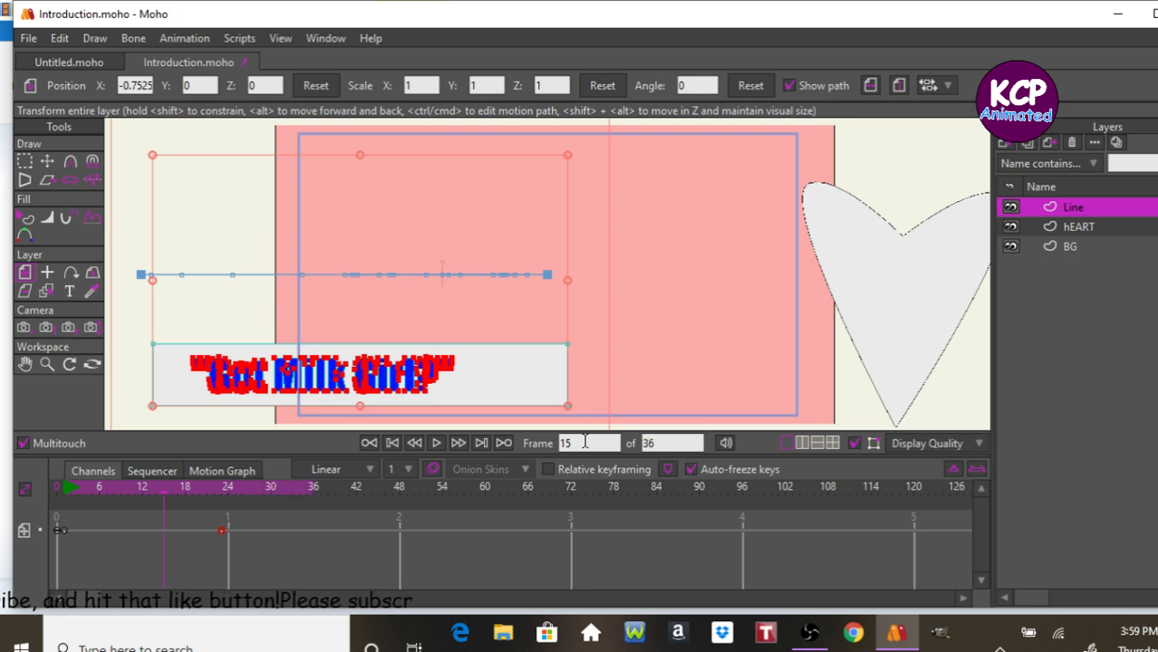
pyautogui.press('space')
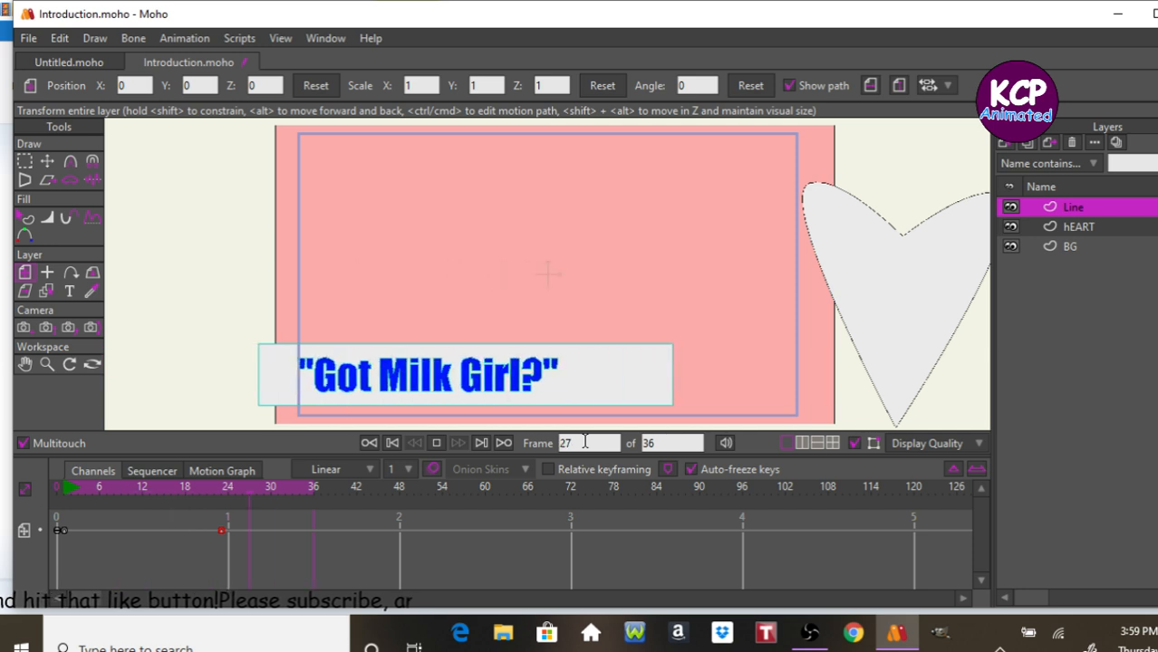
pyautogui.press('space')
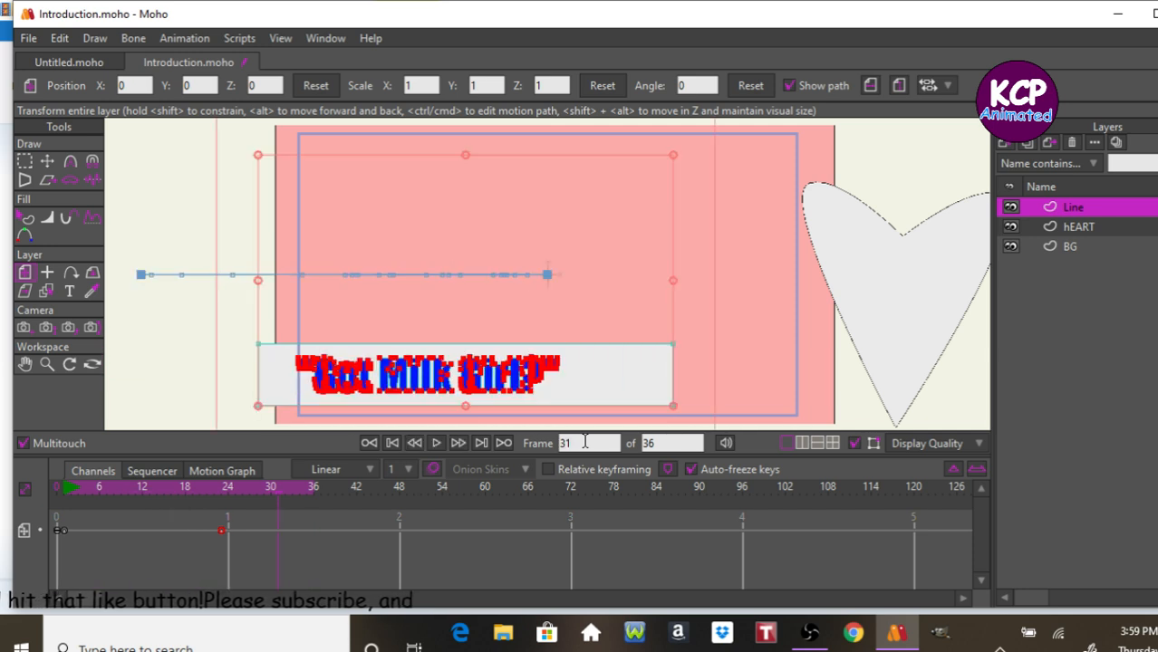
# Select the hEART layer and, at frame 6, move the heart left onto the pink background.
pyautogui.press('Left')
pyautogui.press('Left')
pyautogui.press('Left')
pyautogui.press('Left')
pyautogui.press('Left')
pyautogui.press('Left')
pyautogui.press('Left')
pyautogui.press('Left')
pyautogui.press('Left')
pyautogui.press('Left')
pyautogui.press('Left')
pyautogui.press('Left')
pyautogui.press('Left')
pyautogui.press('Left')
pyautogui.press('Left')
pyautogui.press('Left')
pyautogui.press('Left')
pyautogui.press('Left')
pyautogui.press('Left')
pyautogui.press('Left')
pyautogui.press('Right')
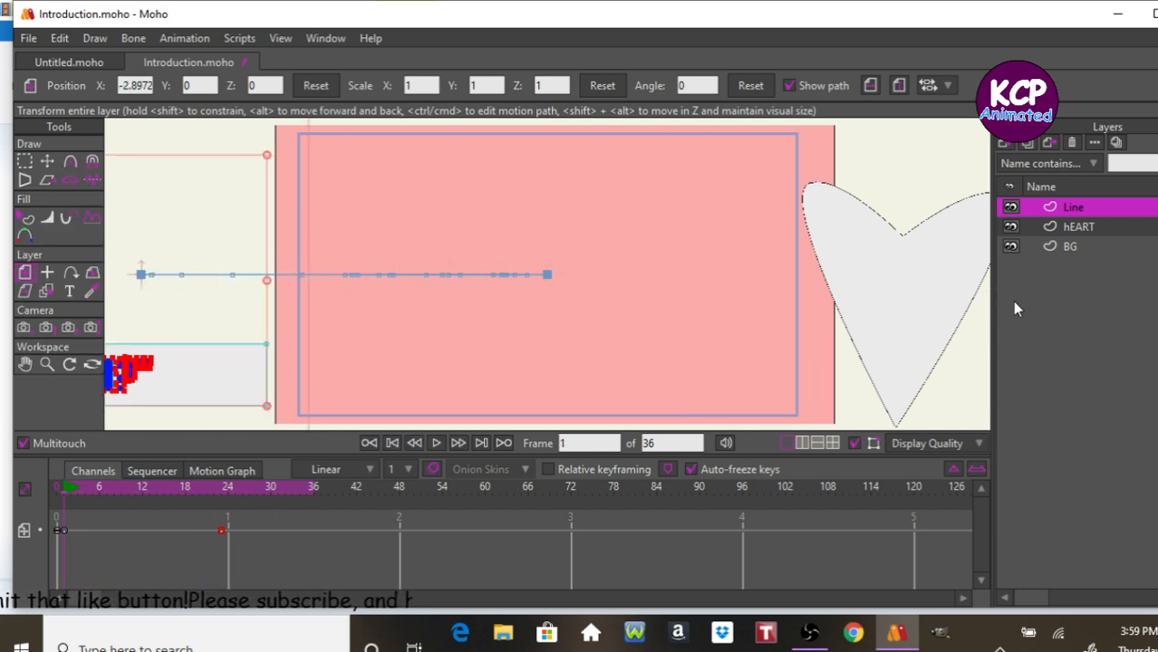
pyautogui.click(1092, 226)
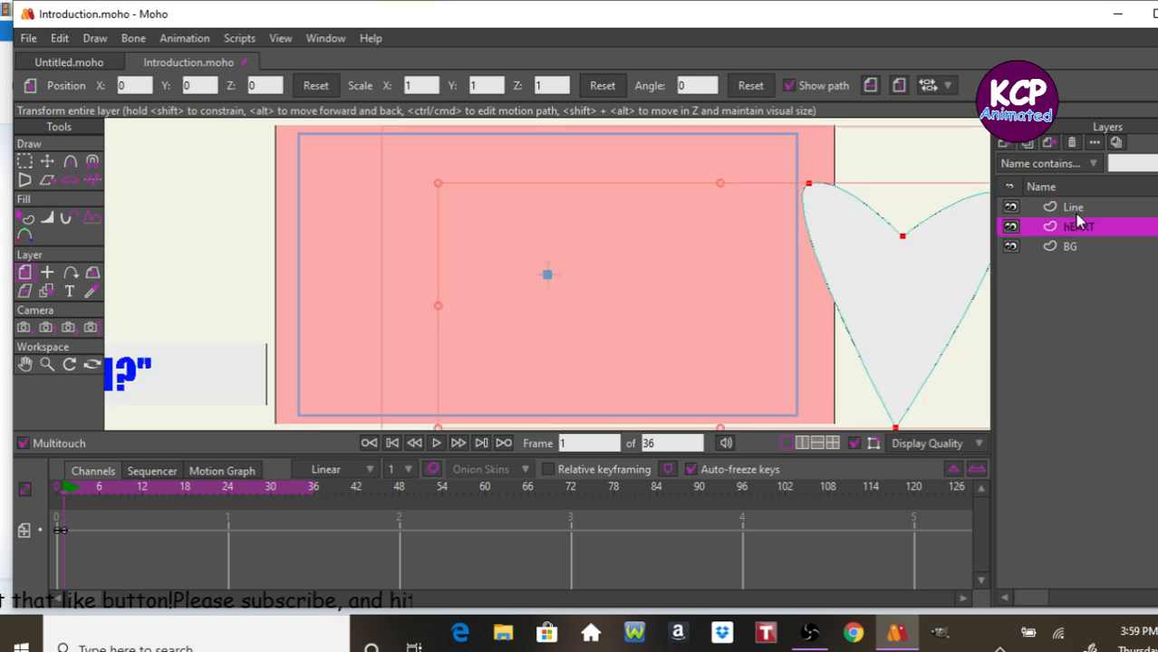
pyautogui.press('Right')
pyautogui.press('Right')
pyautogui.press('Right')
pyautogui.press('Right')
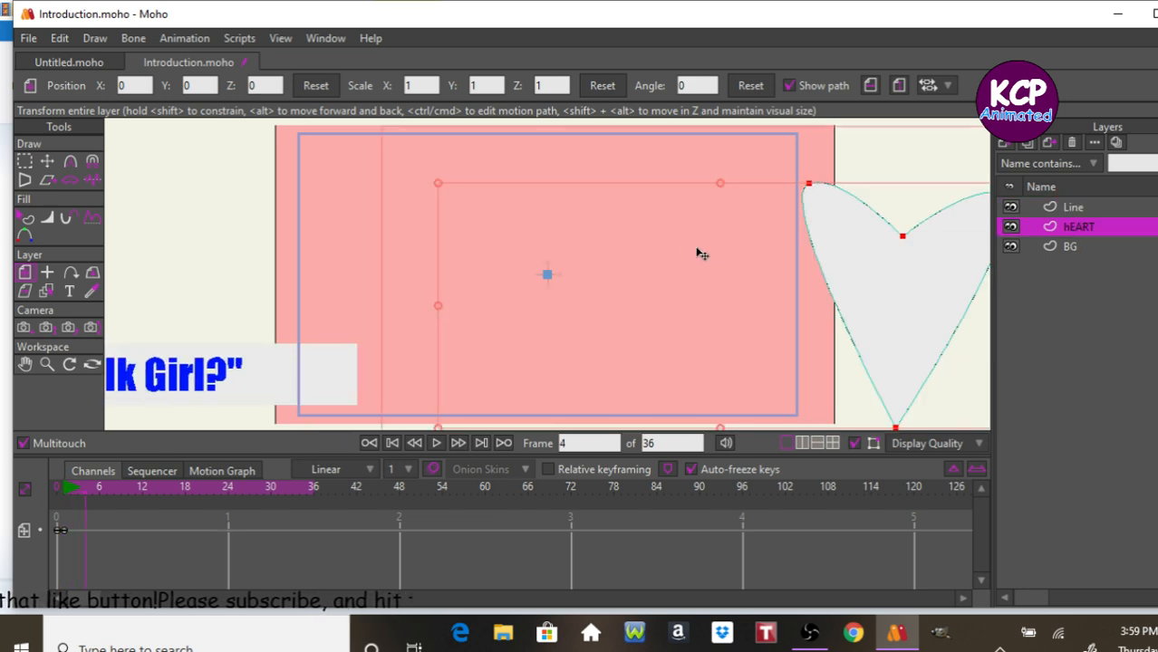
pyautogui.press('Right')
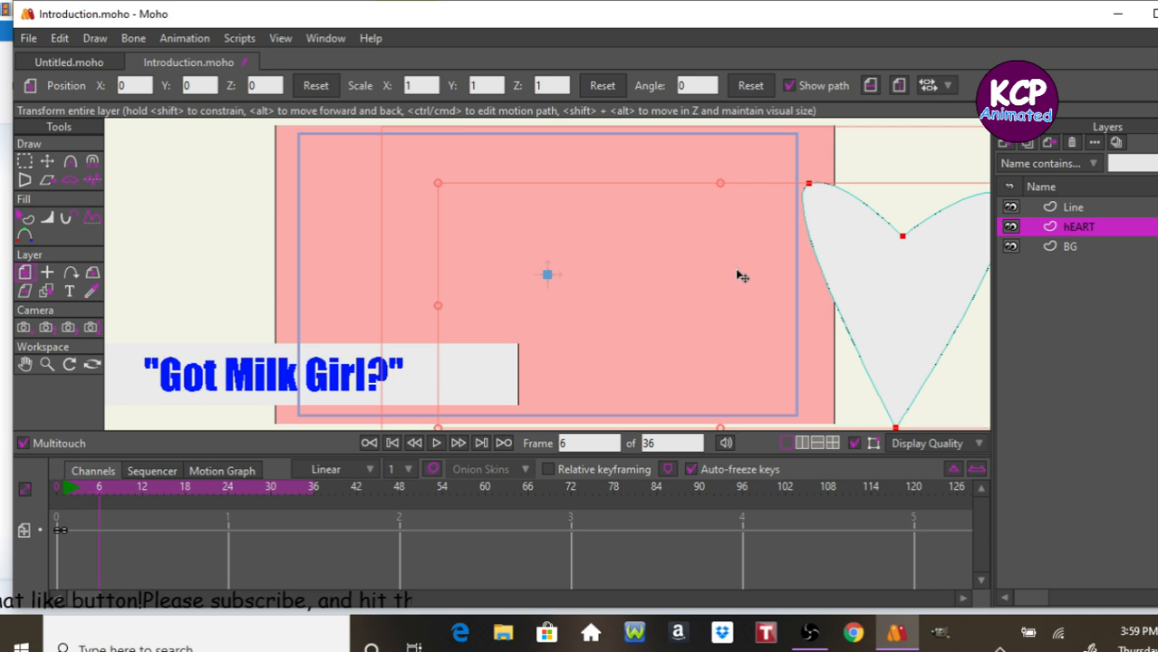
pyautogui.moveTo(883, 308); pyautogui.dragTo(650, 288)
# Return to the start and play the heart's slide-in animation.
pyautogui.press('Left')
pyautogui.press('Left')
pyautogui.press('Left')
pyautogui.press('Left')
pyautogui.press('Left')
pyautogui.press('Left')
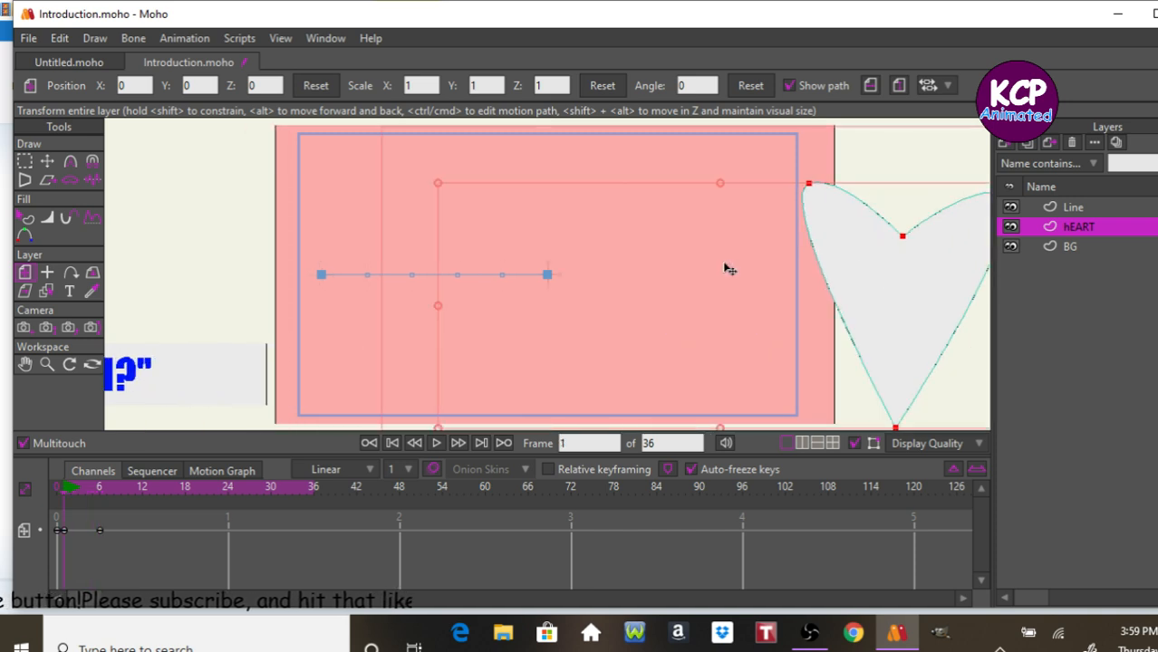
pyautogui.press('Right')
pyautogui.press('space')
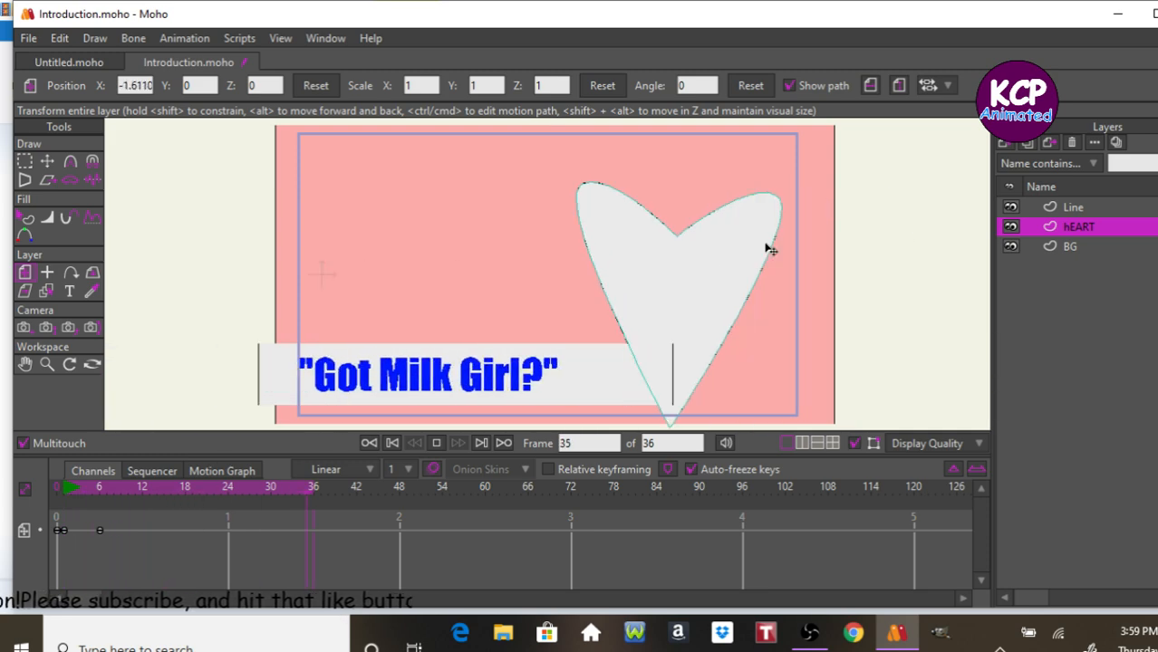
pyautogui.press('space')
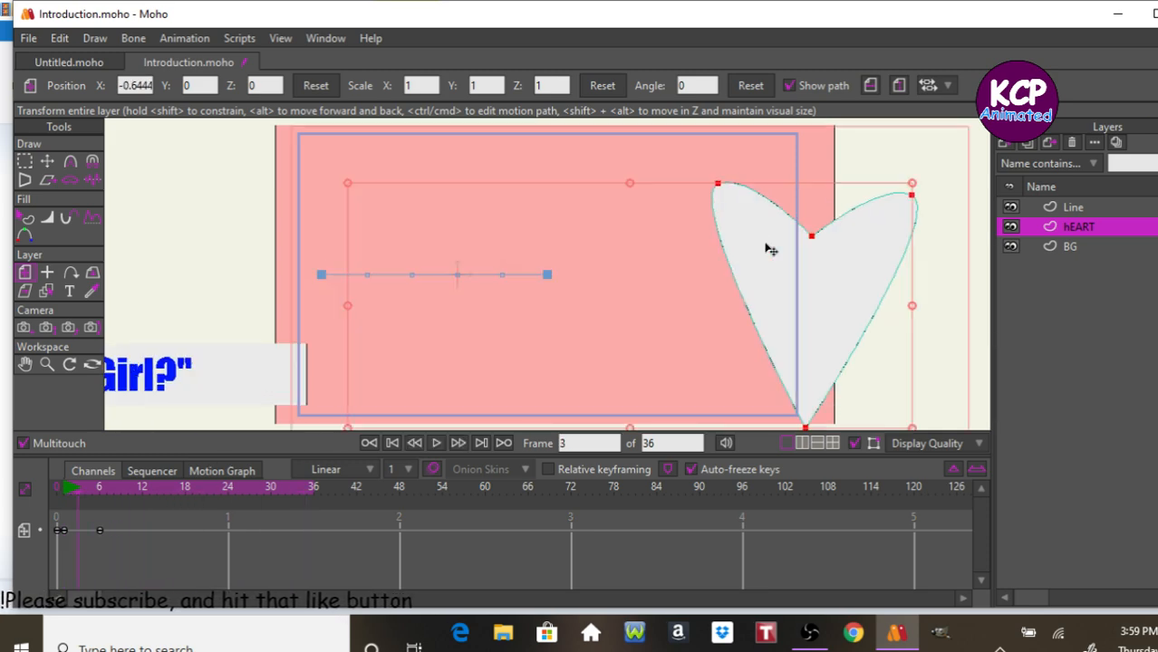
# Export the whole animation as Introduction.mp4 in MP4 format, then close the preview player.
pyautogui.hotkey('ctrl', 'shift', 'r')
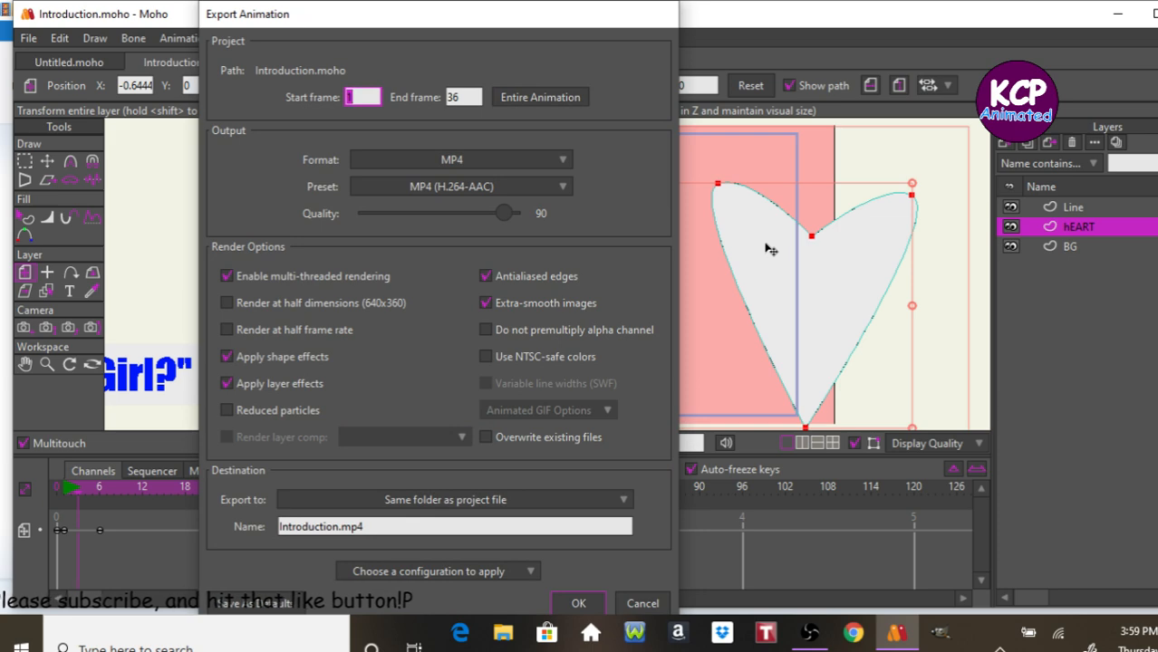
pyautogui.press('Escape')
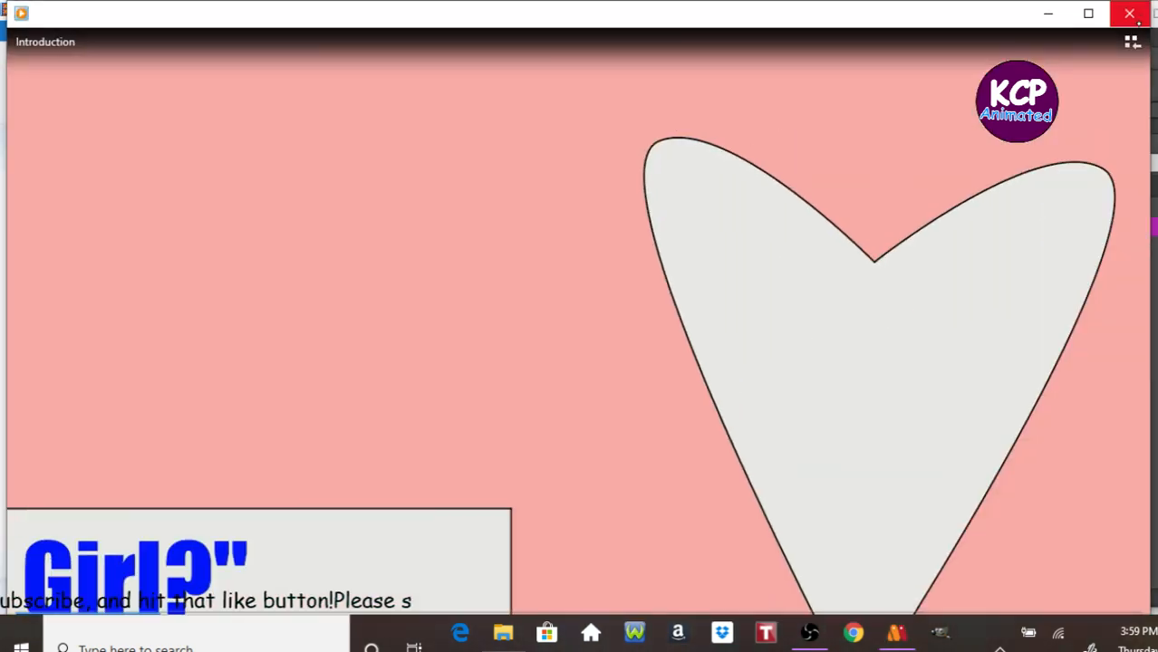
pyautogui.click(1129, 14)
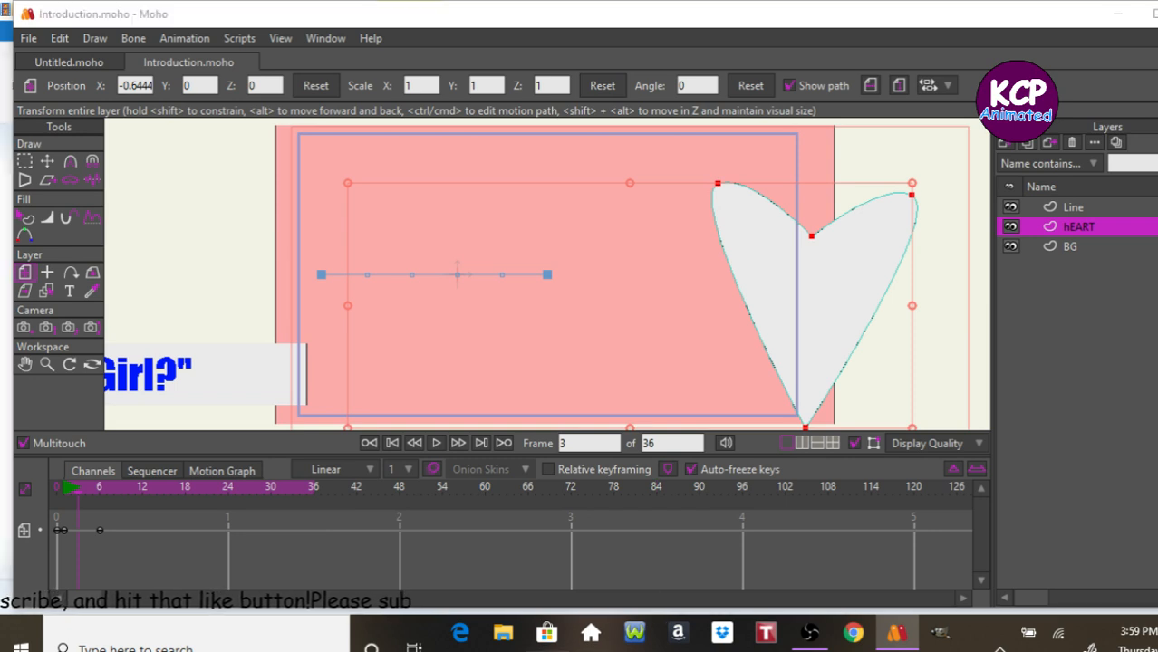
# Switch to Movie Maker, add the Introduction video, move it to the start of the storyboard and play it.
pyautogui.click(634, 632)
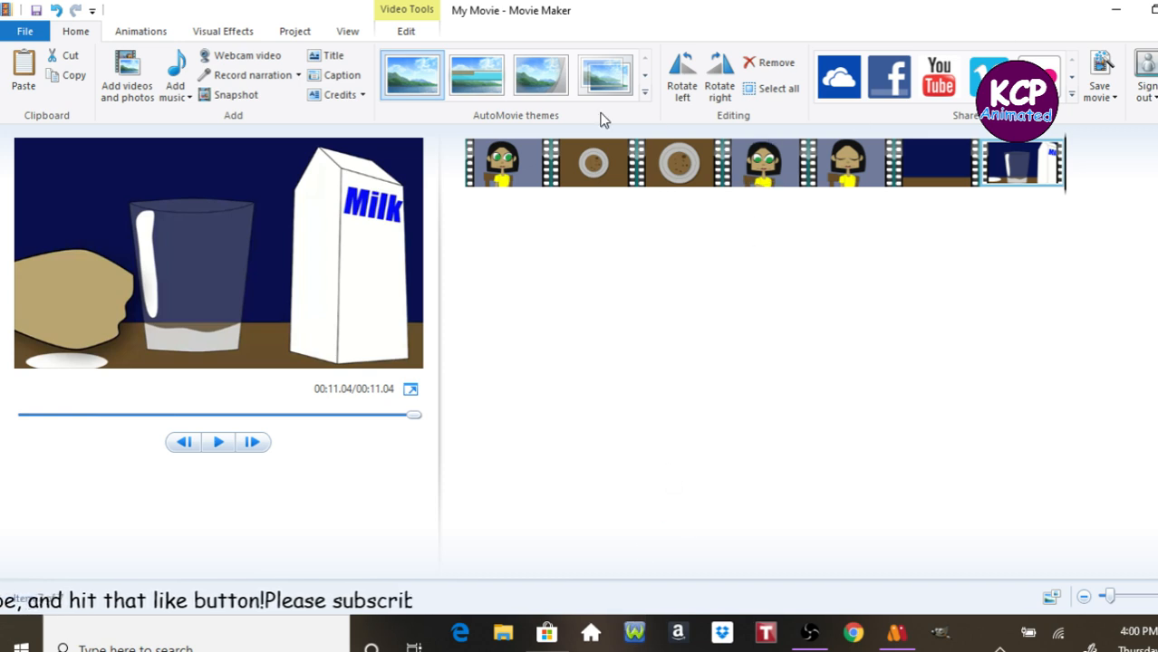
pyautogui.click(127, 74)
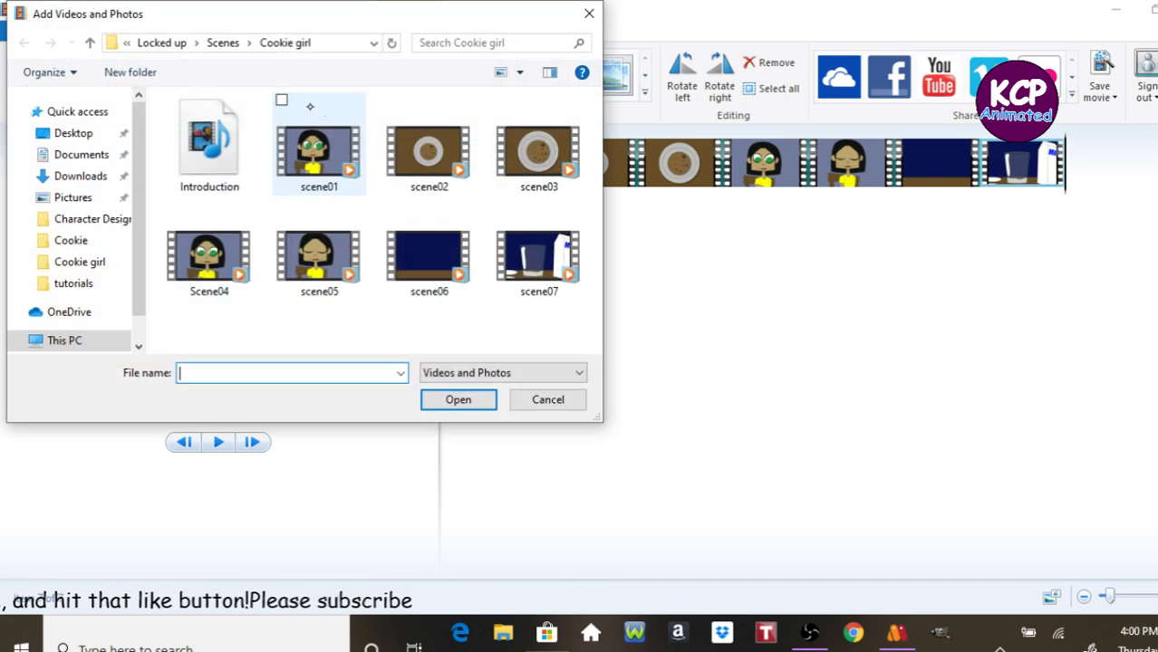
pyautogui.click(210, 150)
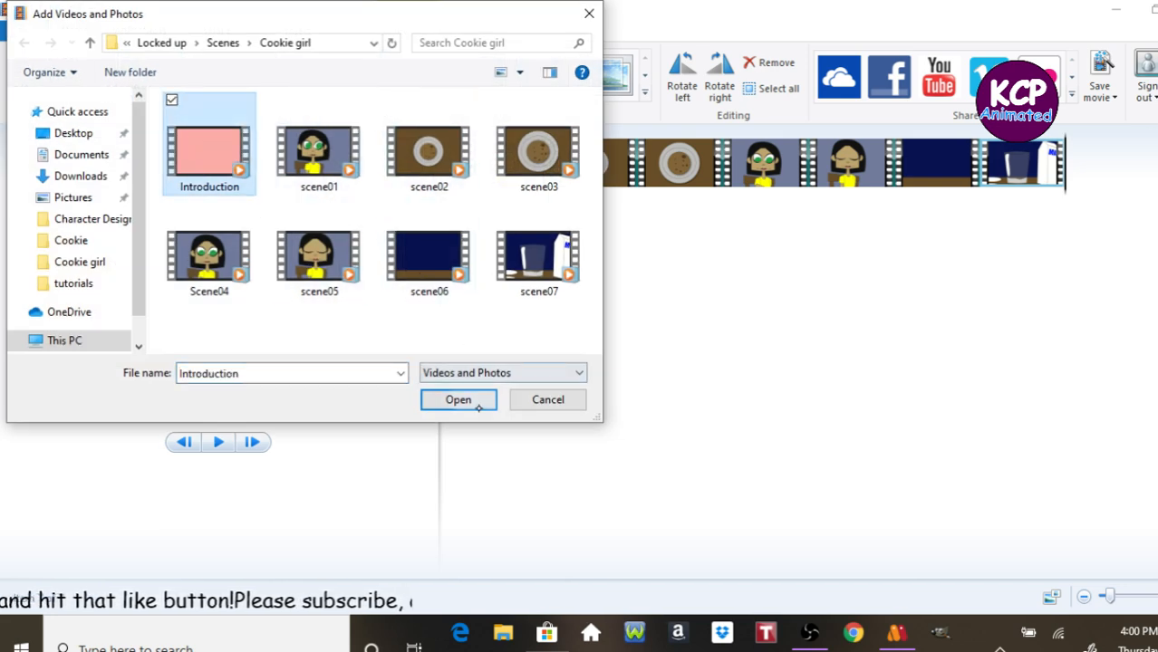
pyautogui.click(458, 399)
pyautogui.moveTo(1105, 149); pyautogui.dragTo(458, 159)
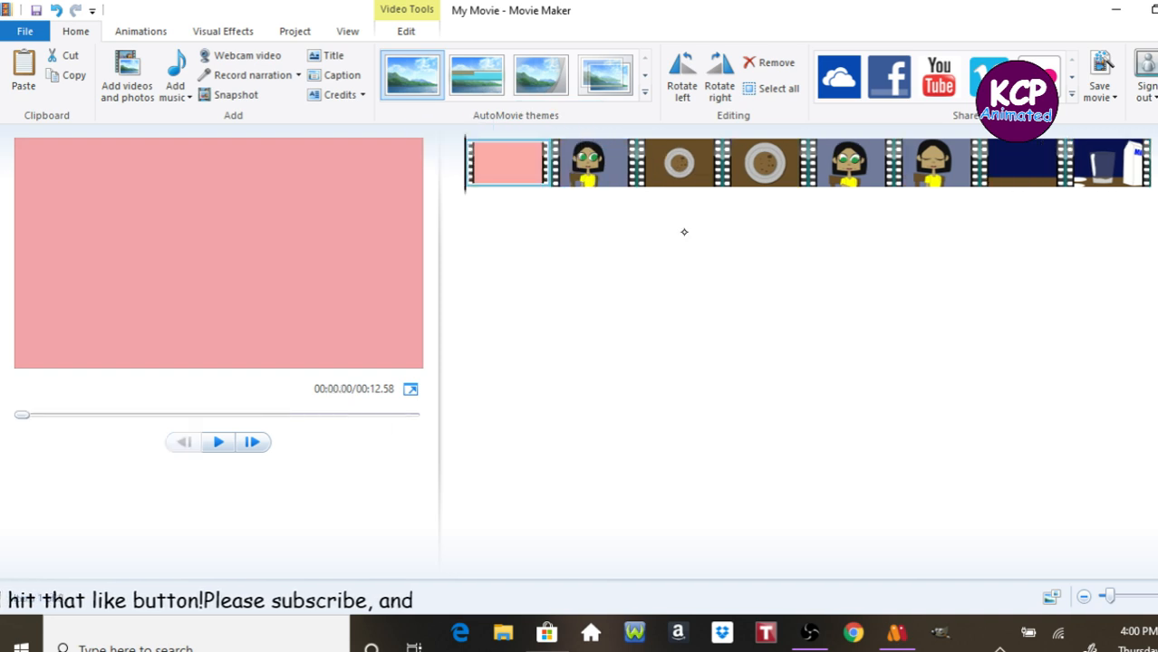
pyautogui.press('space')
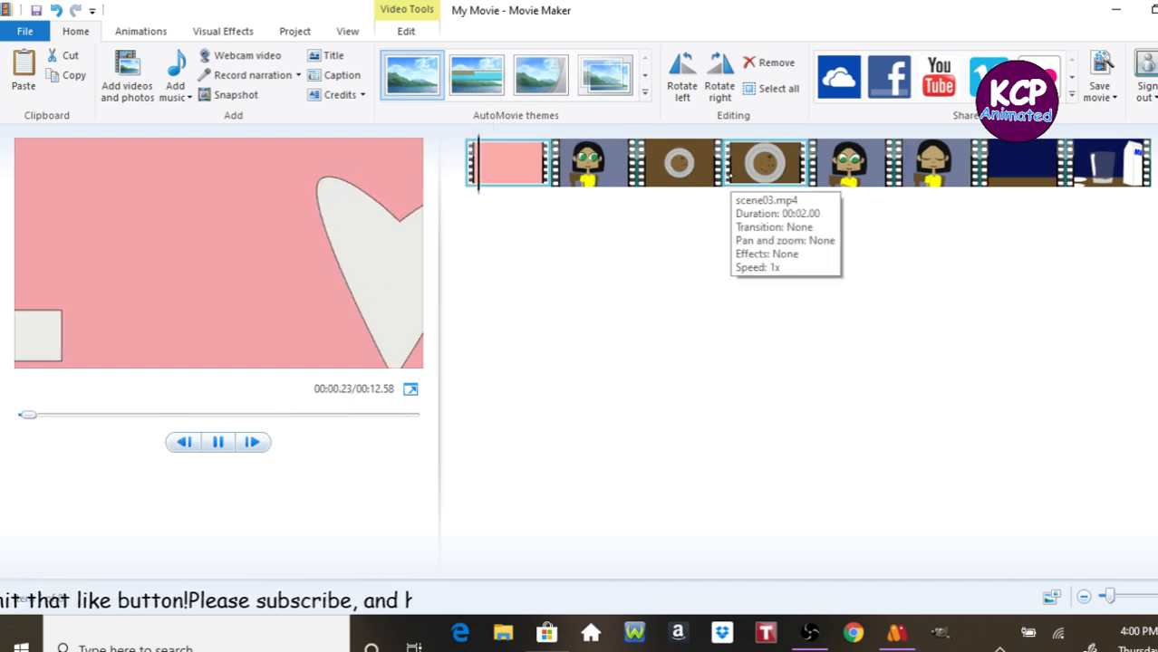
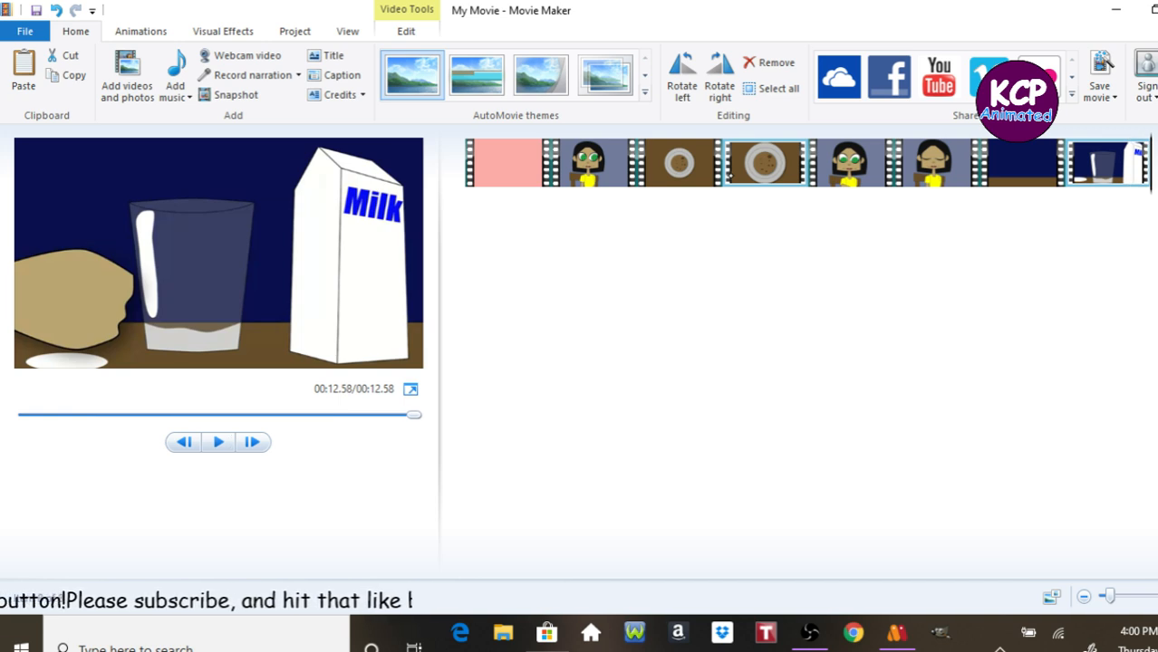
# Play the assembled movie preview and pause it partway through.
pyautogui.press('space')
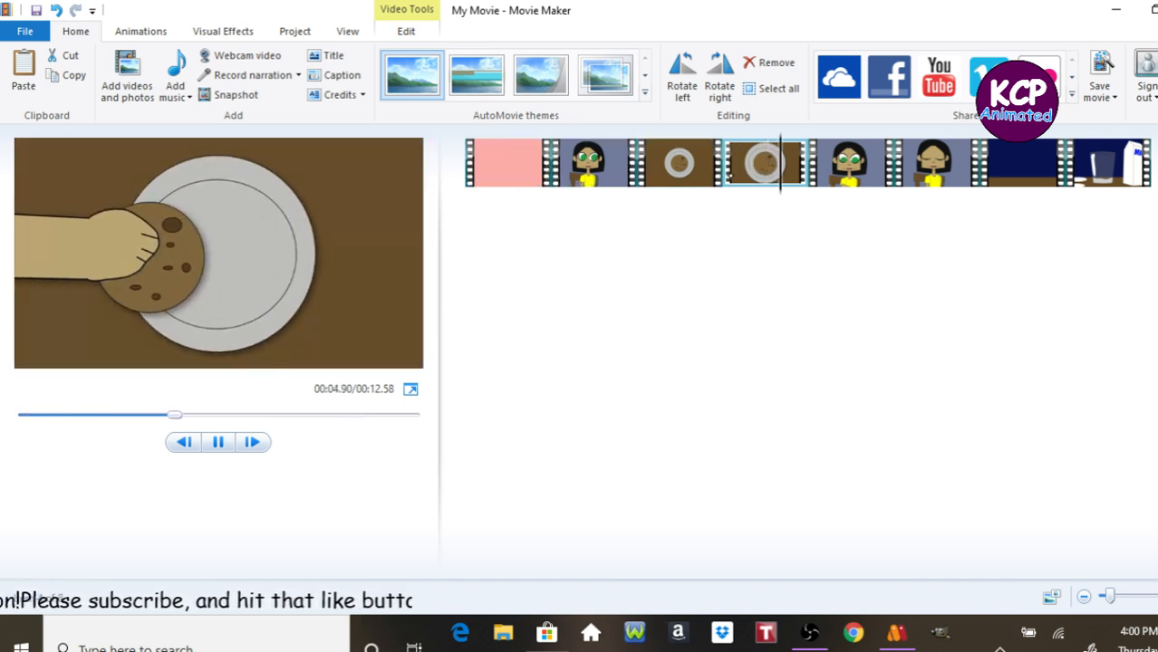
pyautogui.press('space')
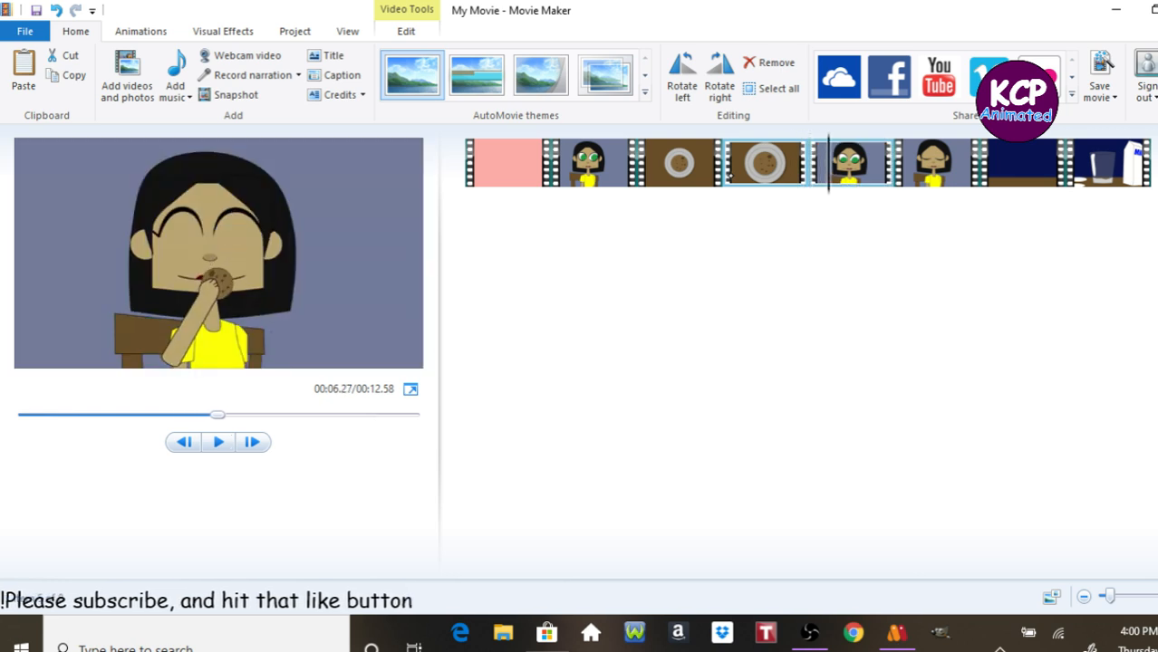
# Switch to the browser and open YouTube by entering "you" in the address bar.
pyautogui.click(854, 632)
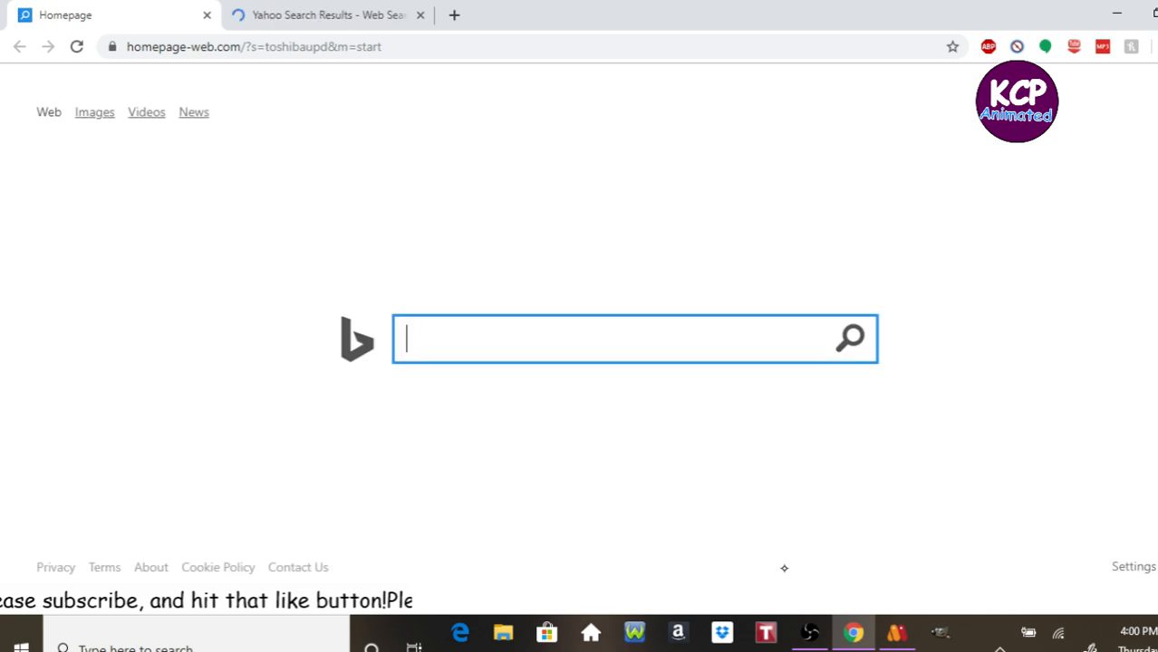
pyautogui.click(254, 46)
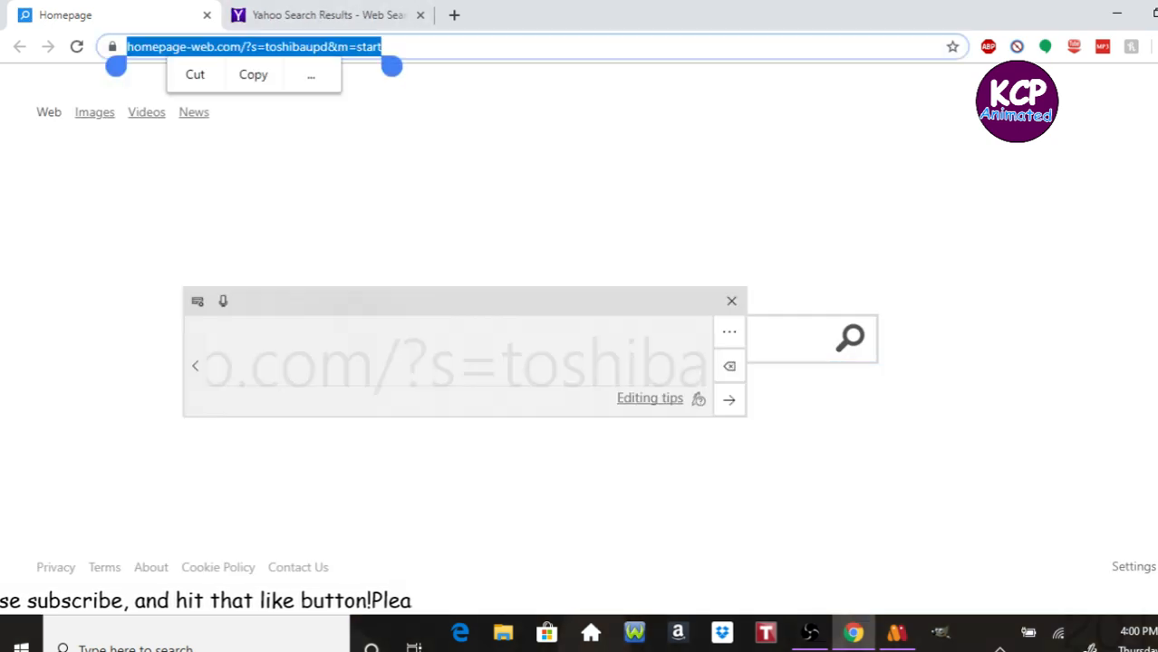
pyautogui.write('you')
pyautogui.press('Return')
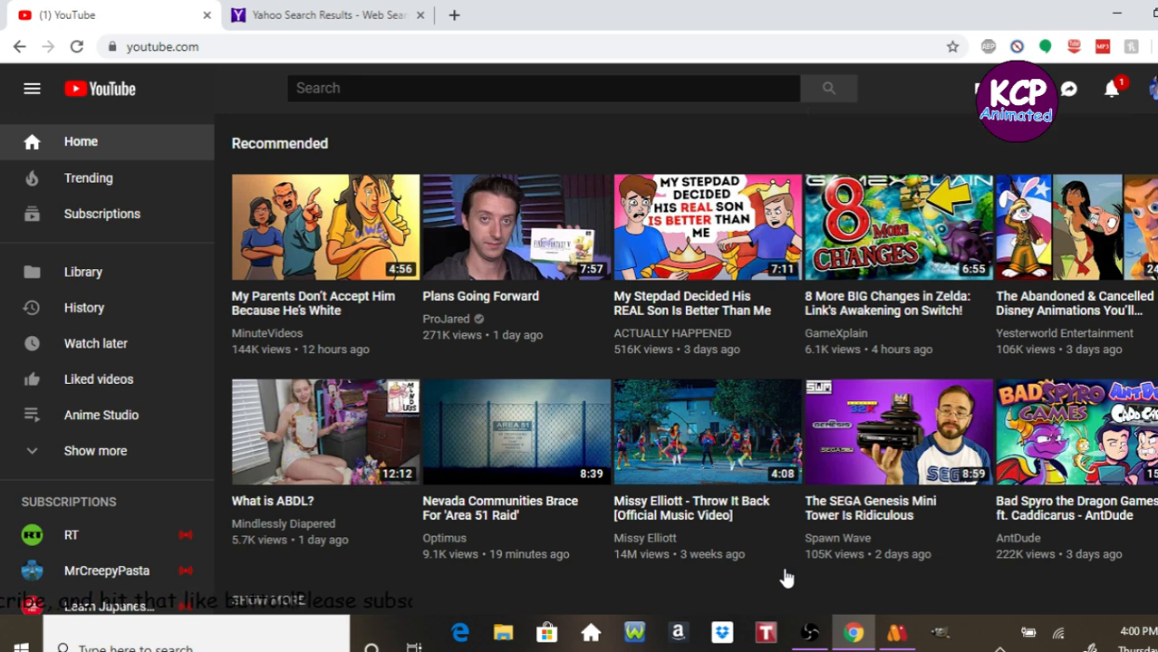
# Open YouTube Studio (beta) from the account menu.
pyautogui.click(1153, 89)
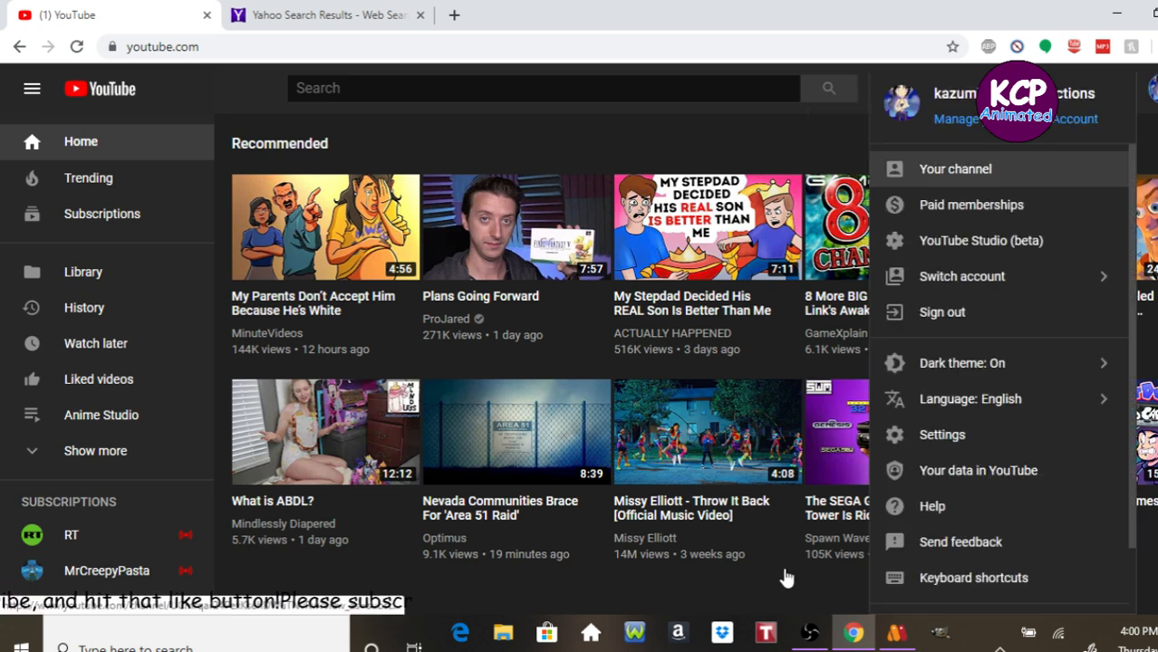
pyautogui.press('Down')
pyautogui.press('Down')
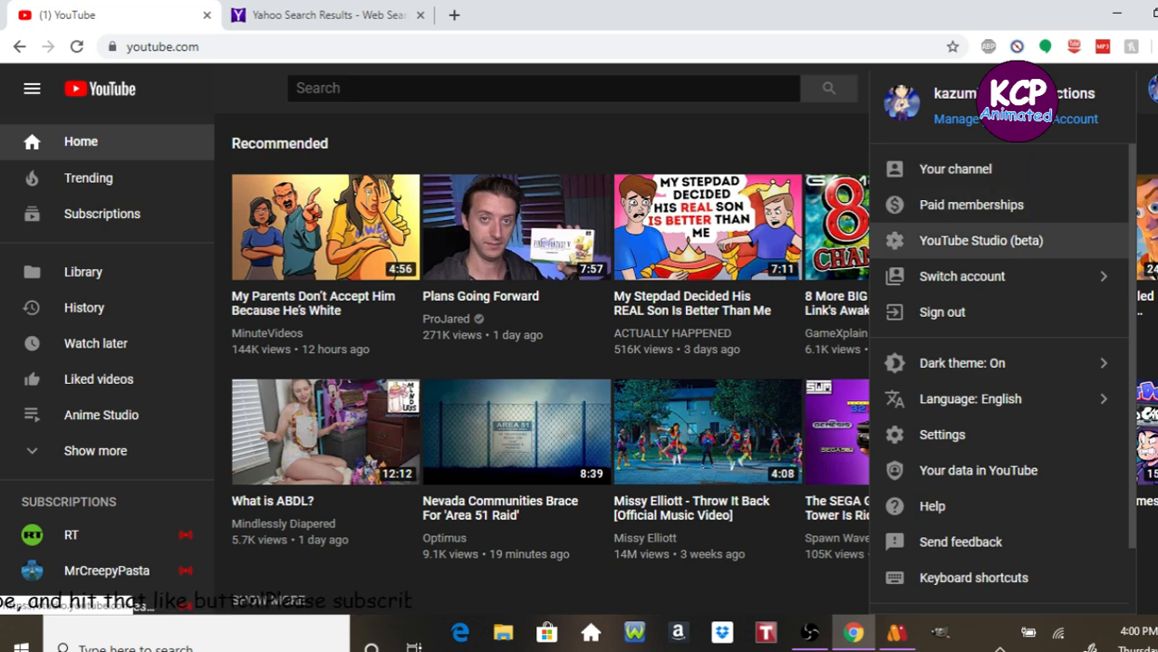
pyautogui.press('Return')
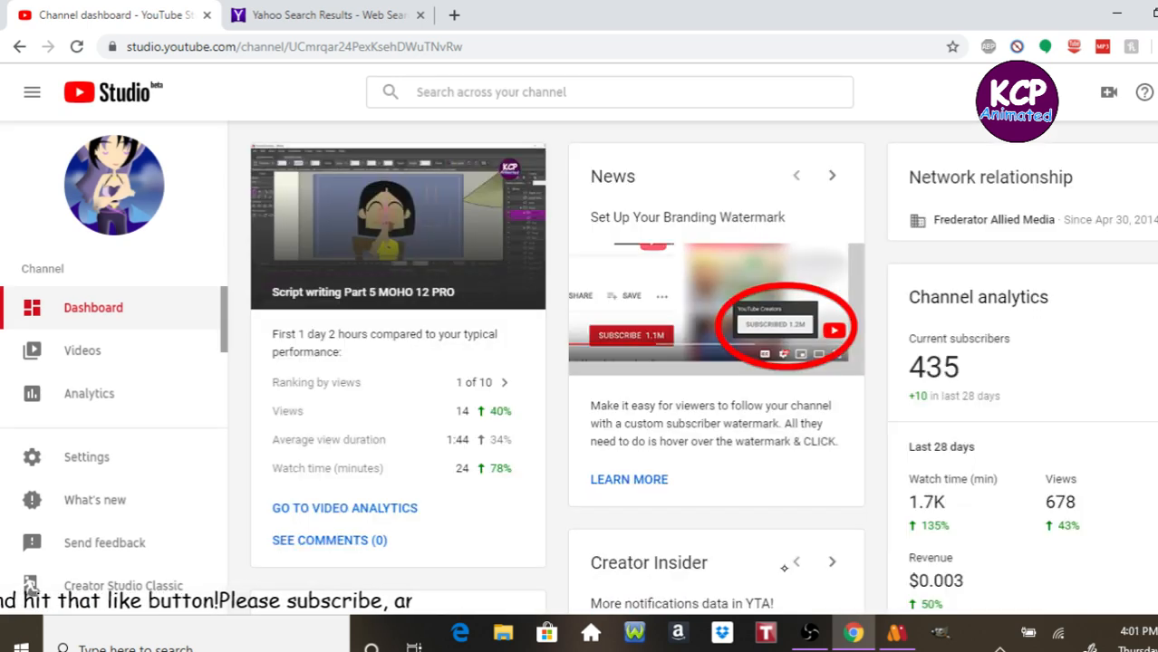
# Switch to Creator Studio Classic, skipping the feedback survey.
pyautogui.scroll(-3, 113, 363)
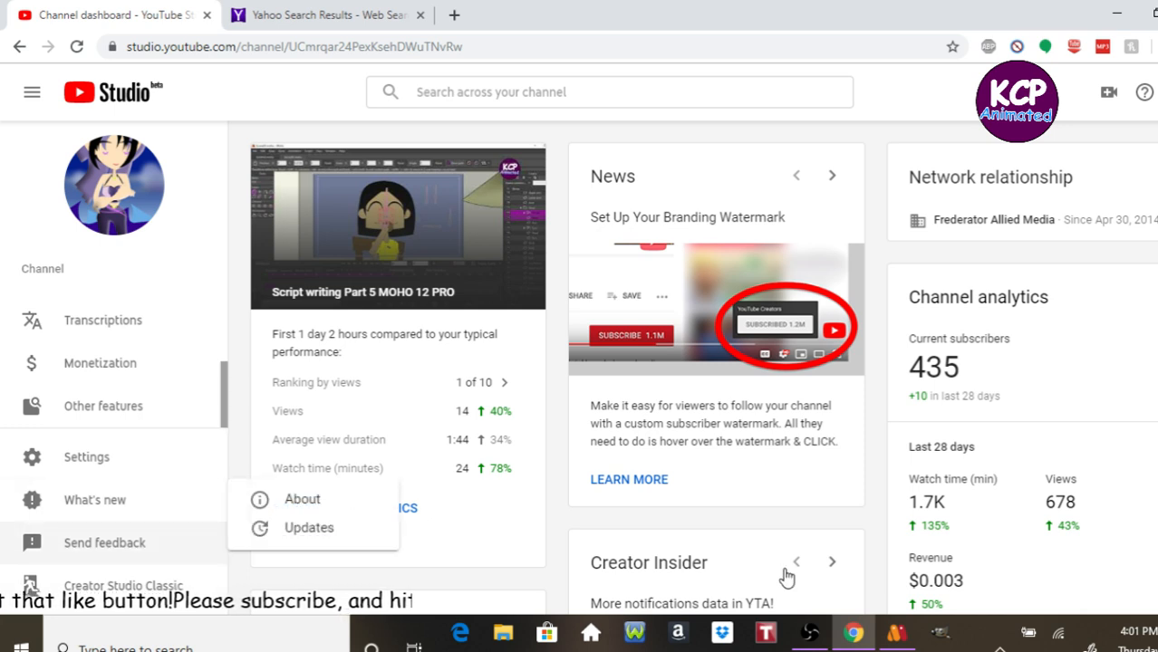
pyautogui.click(124, 586)
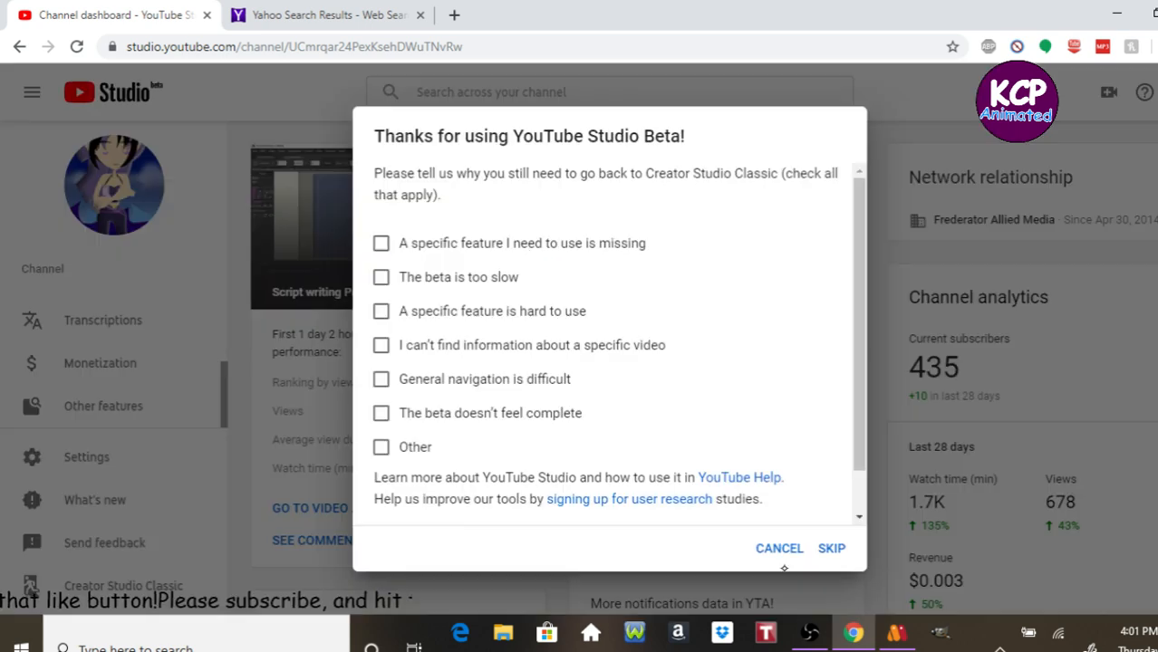
pyautogui.click(831, 548)
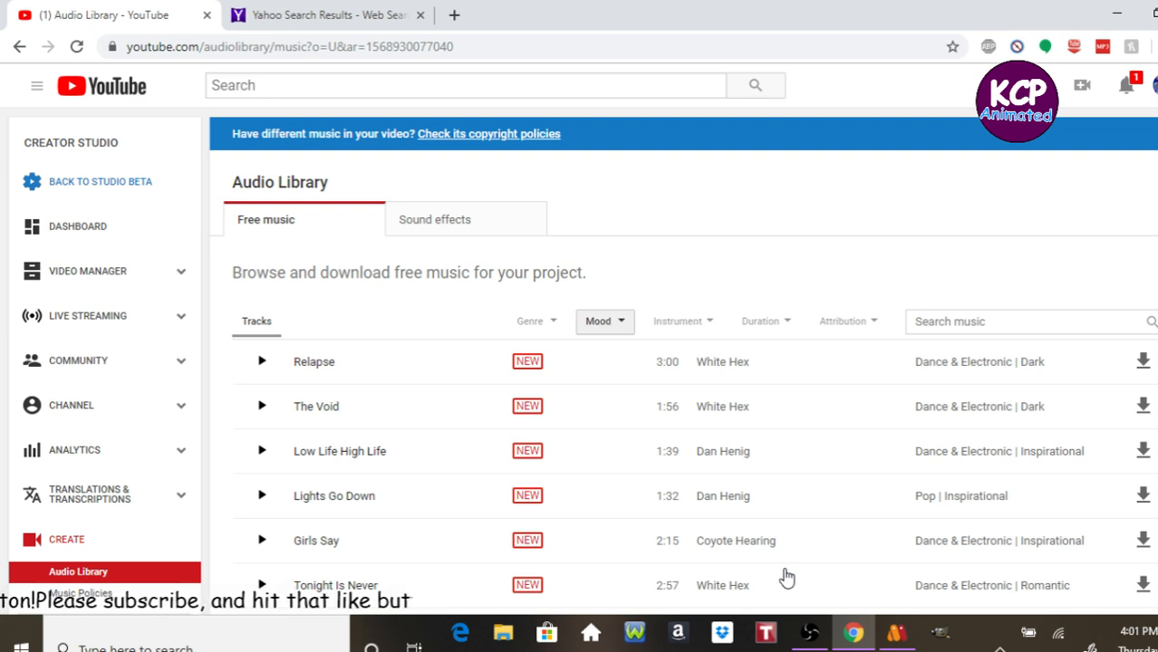
# Filter the Audio Library's free music by the Children's genre and preview The Farmer In The Dell (Instrumental).
pyautogui.click(536, 321)
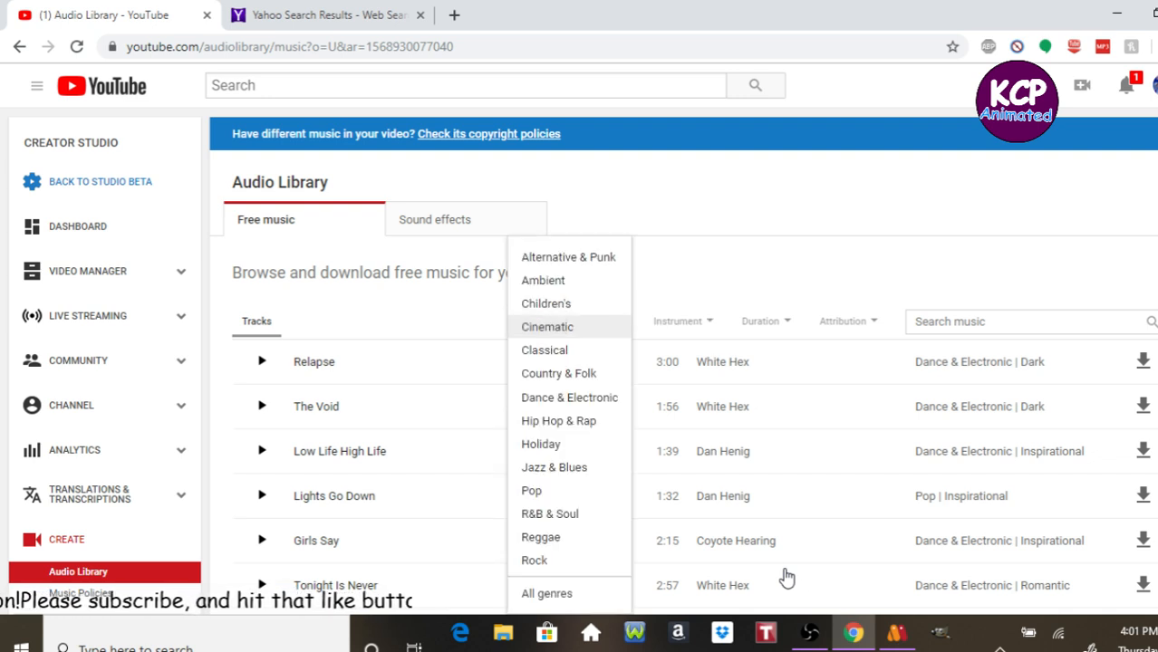
pyautogui.click(546, 305)
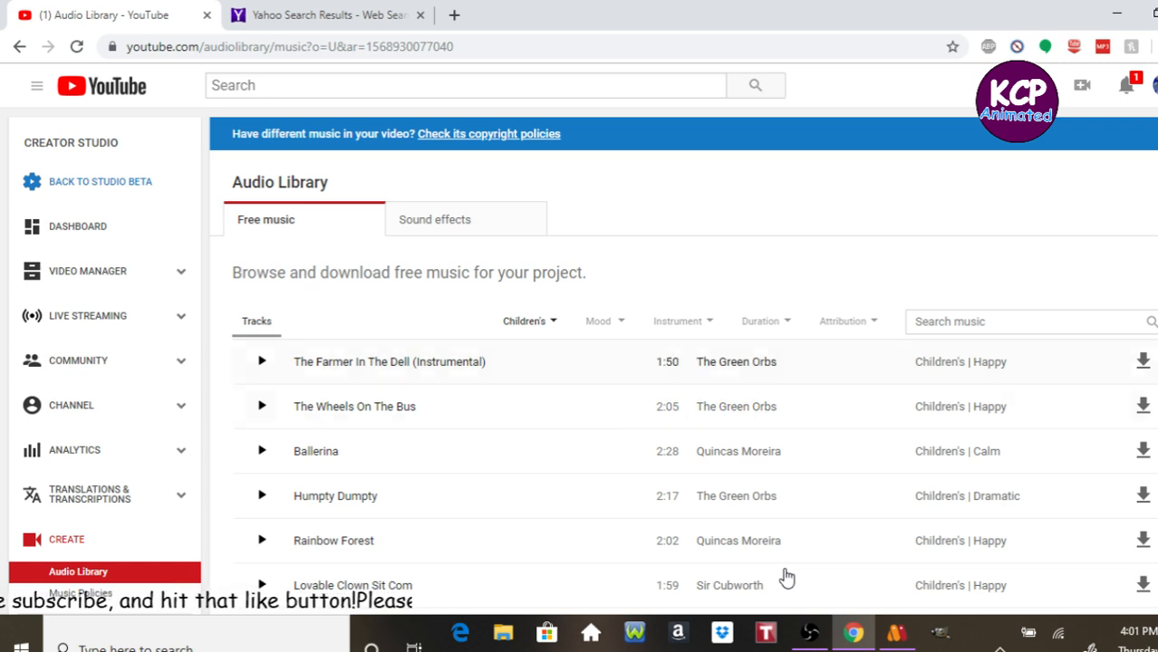
pyautogui.click(261, 361)
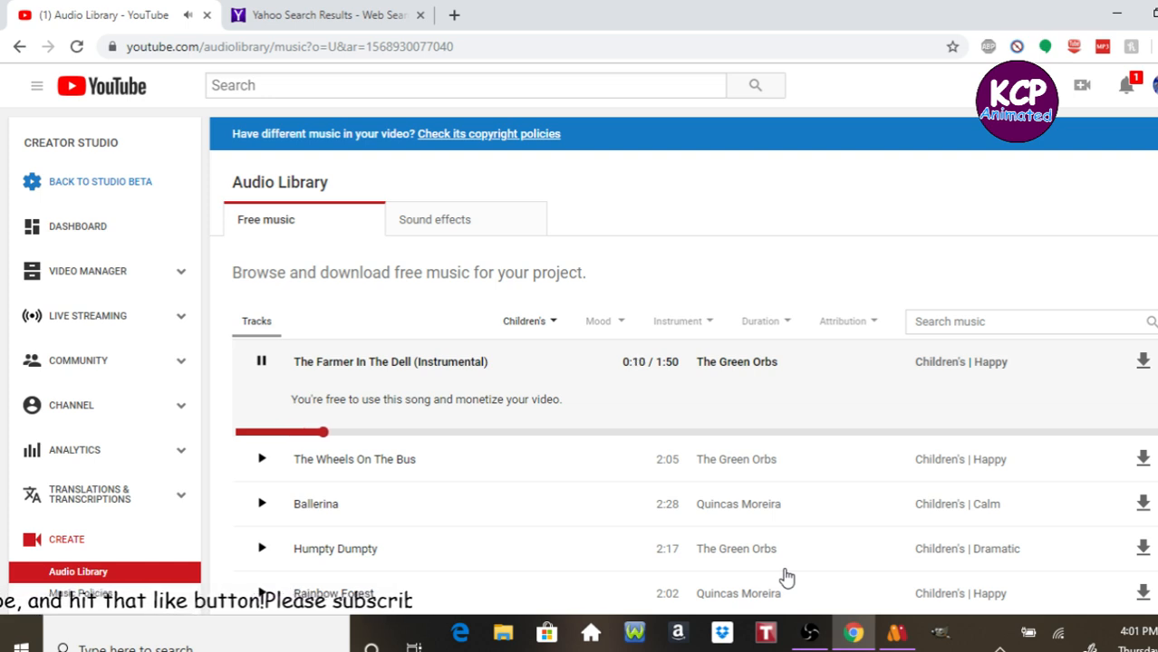
pyautogui.click(786, 578)
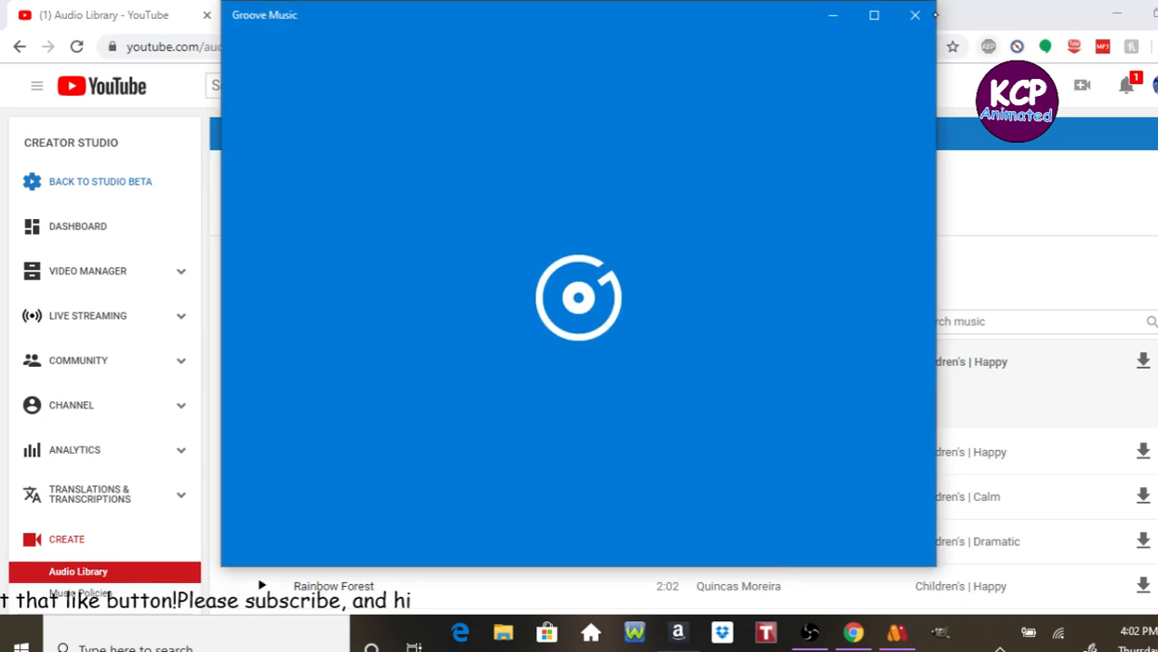
# Download The Farmer In The Dell (Instrumental) and open the browser's downloads page.
pyautogui.click(914, 14)
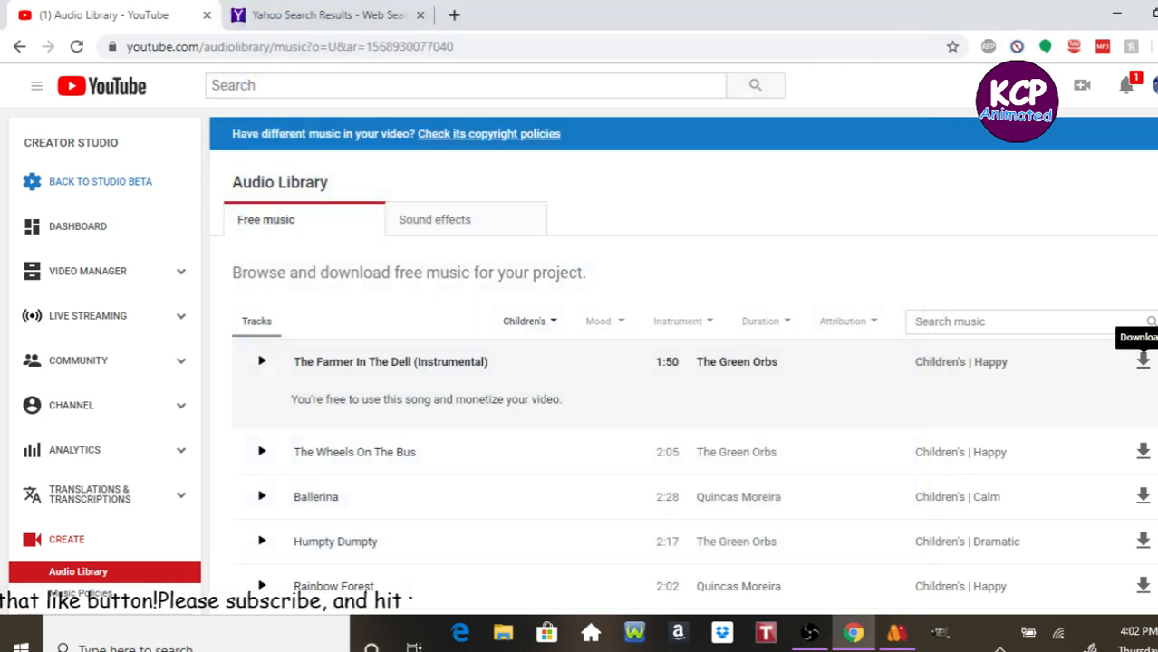
pyautogui.click(1157, 46)
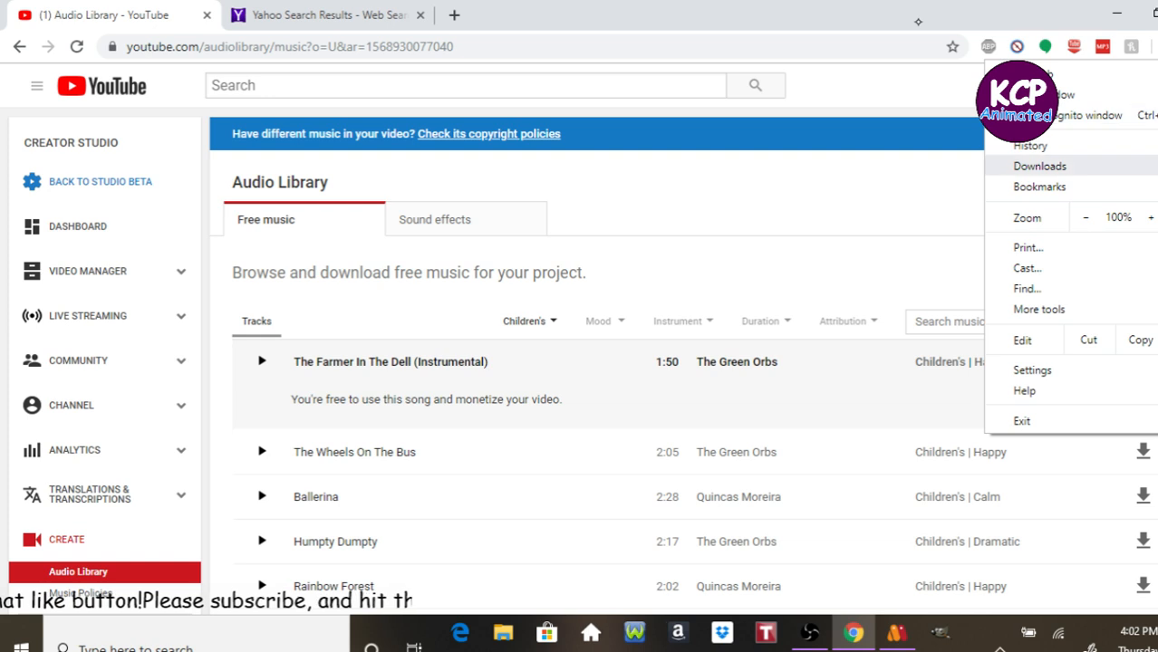
pyautogui.click(1040, 167)
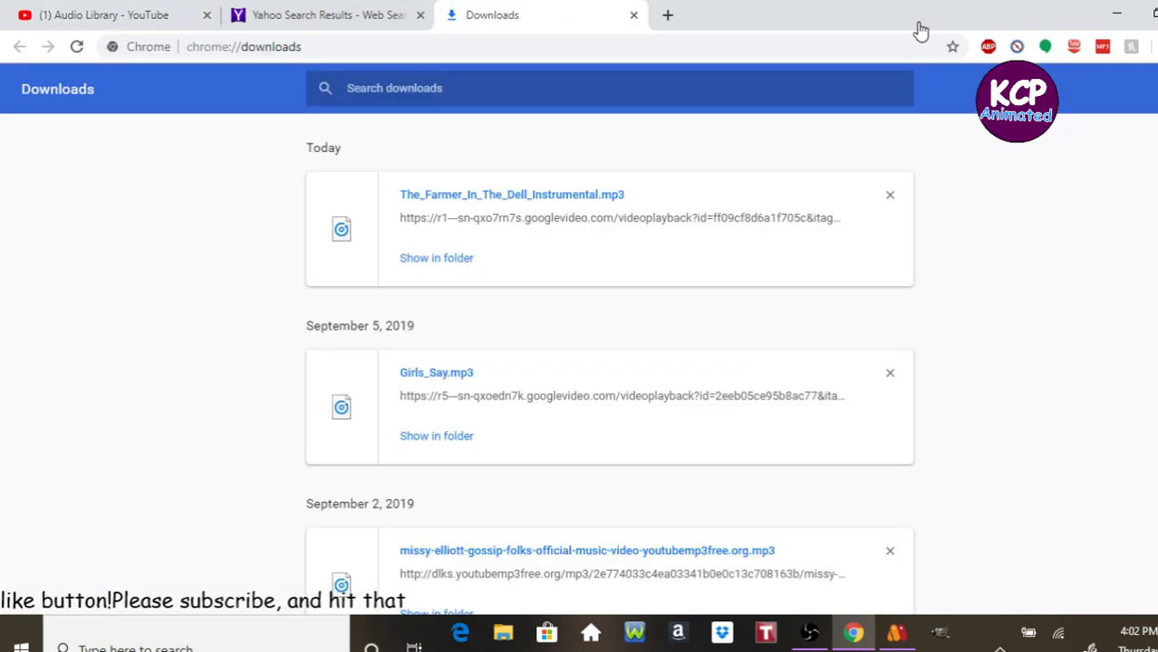
# Show the downloaded MP3 in its folder and try dragging it onto Movie Maker in the taskbar.
pyautogui.click(458, 257)
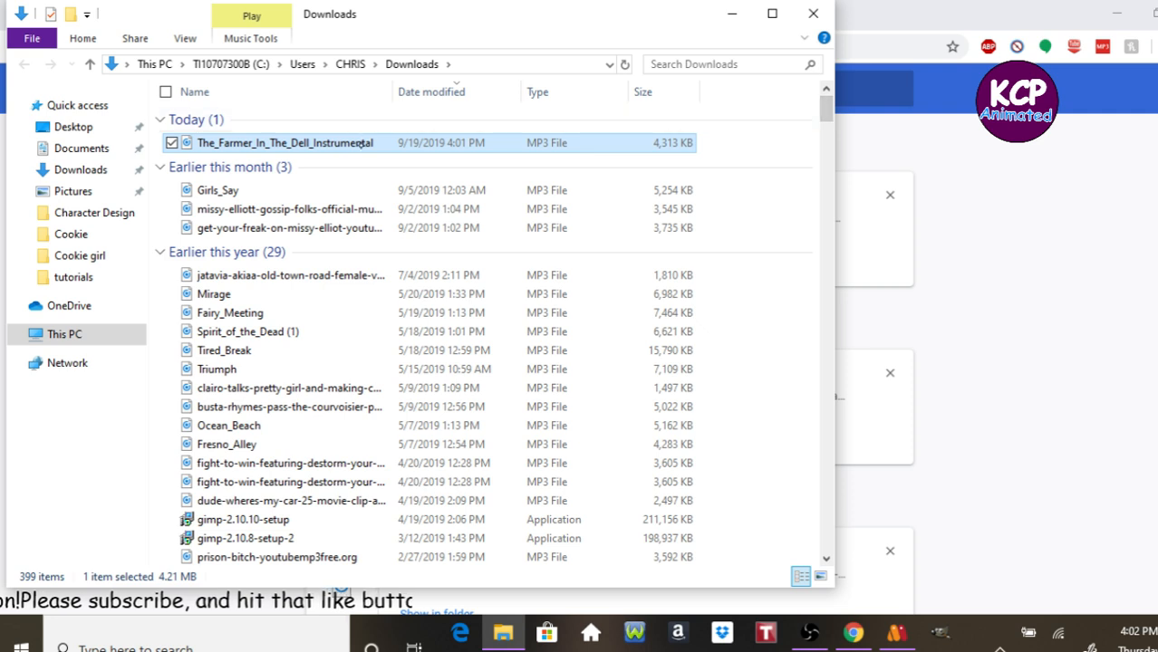
pyautogui.moveTo(507, 13); pyautogui.dragTo(507, 28)
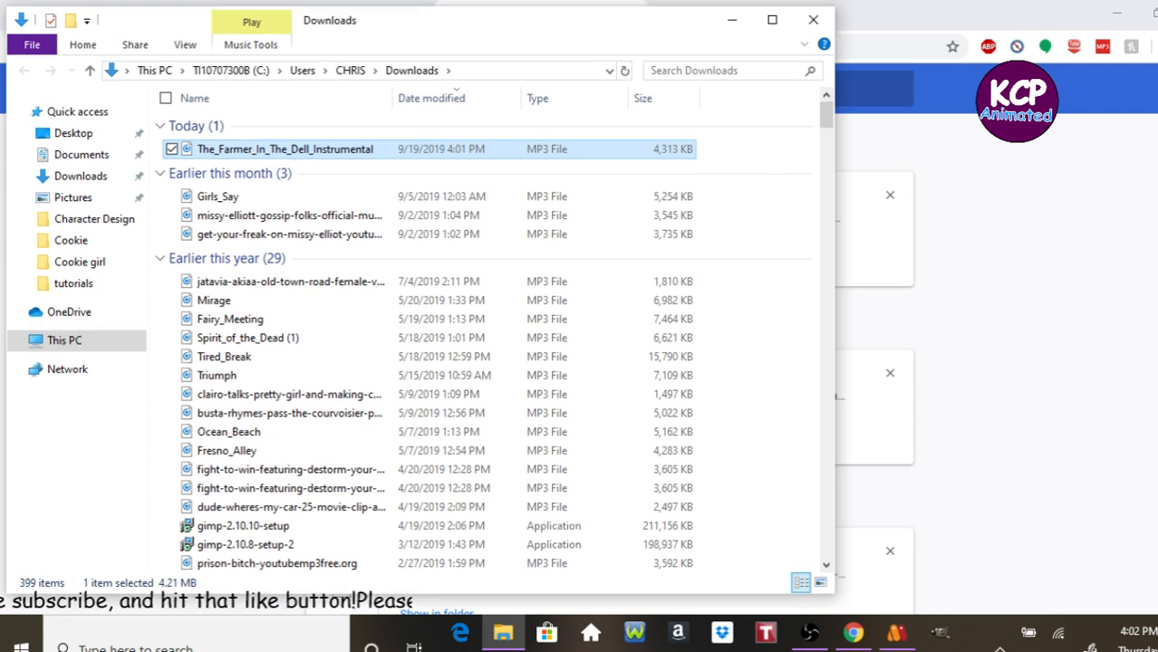
pyautogui.moveTo(261, 145); pyautogui.dragTo(507, 625)
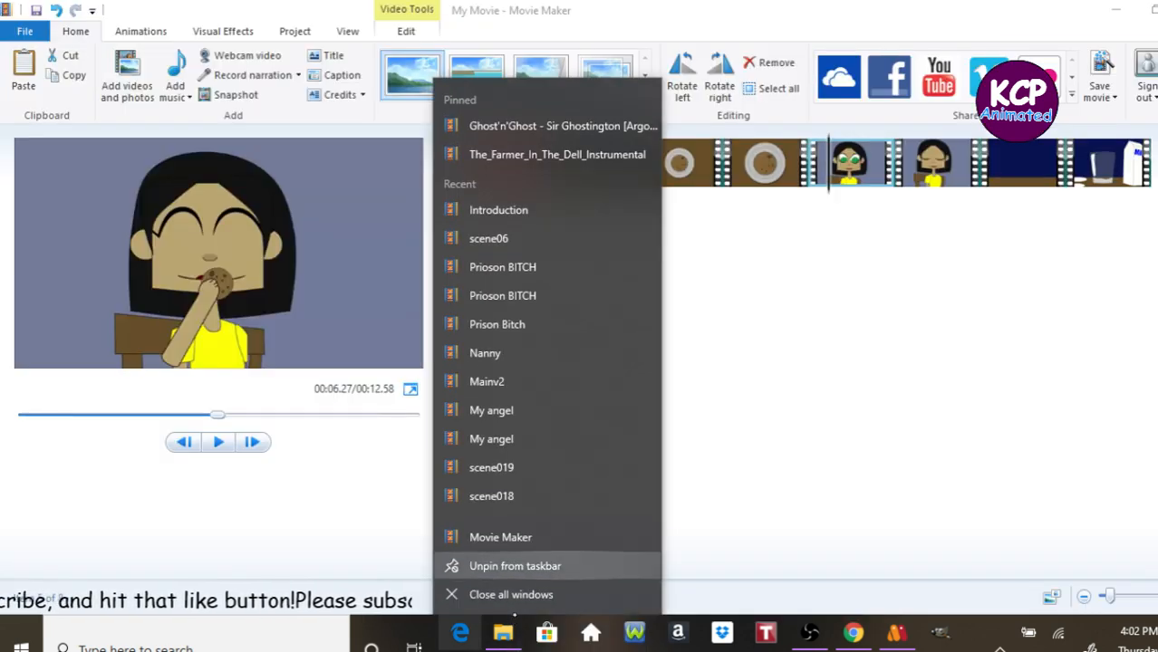
pyautogui.click(718, 462)
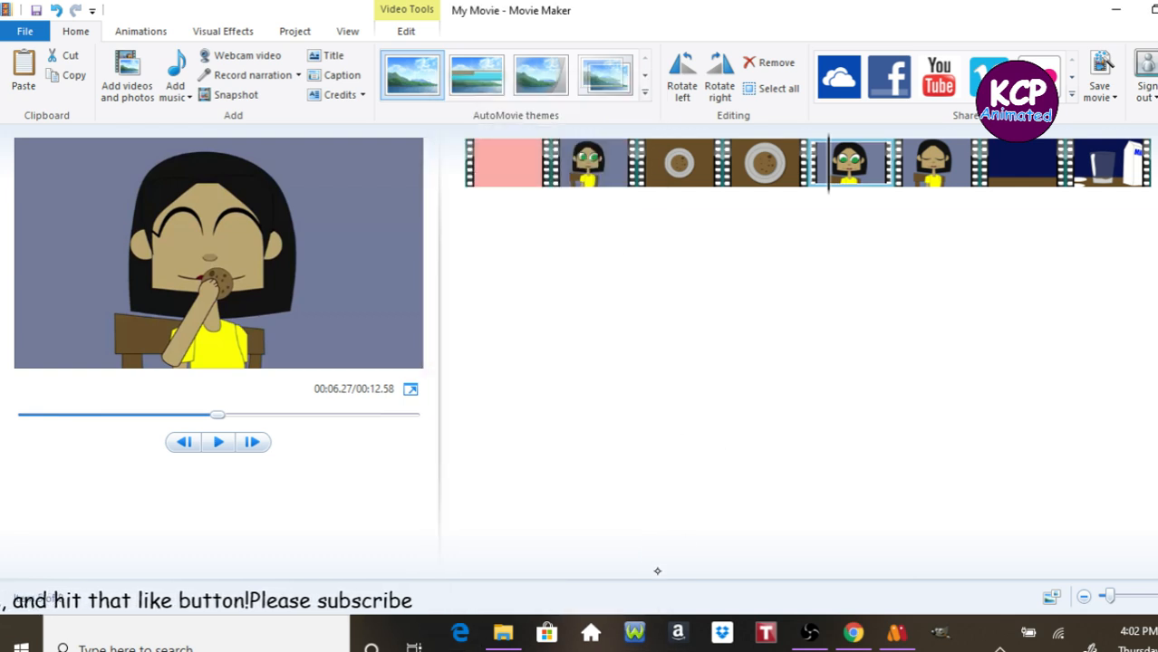
# Try dragging the MP3 out of the Downloads folder again, then close the folder window.
pyautogui.click(722, 649)
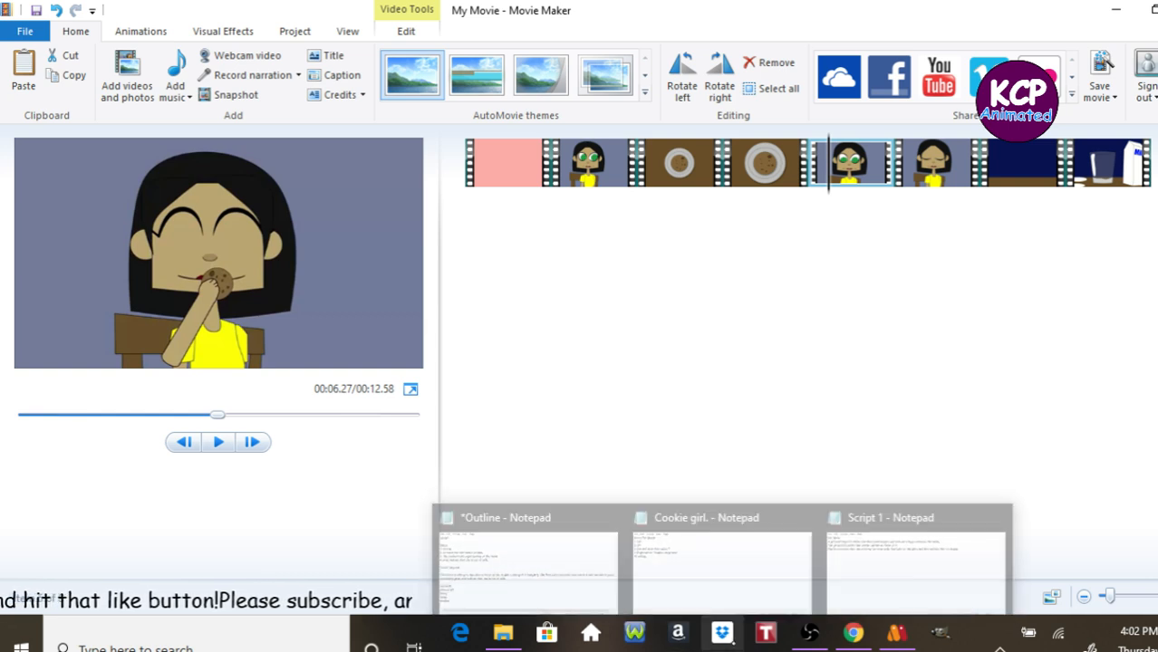
pyautogui.click(853, 632)
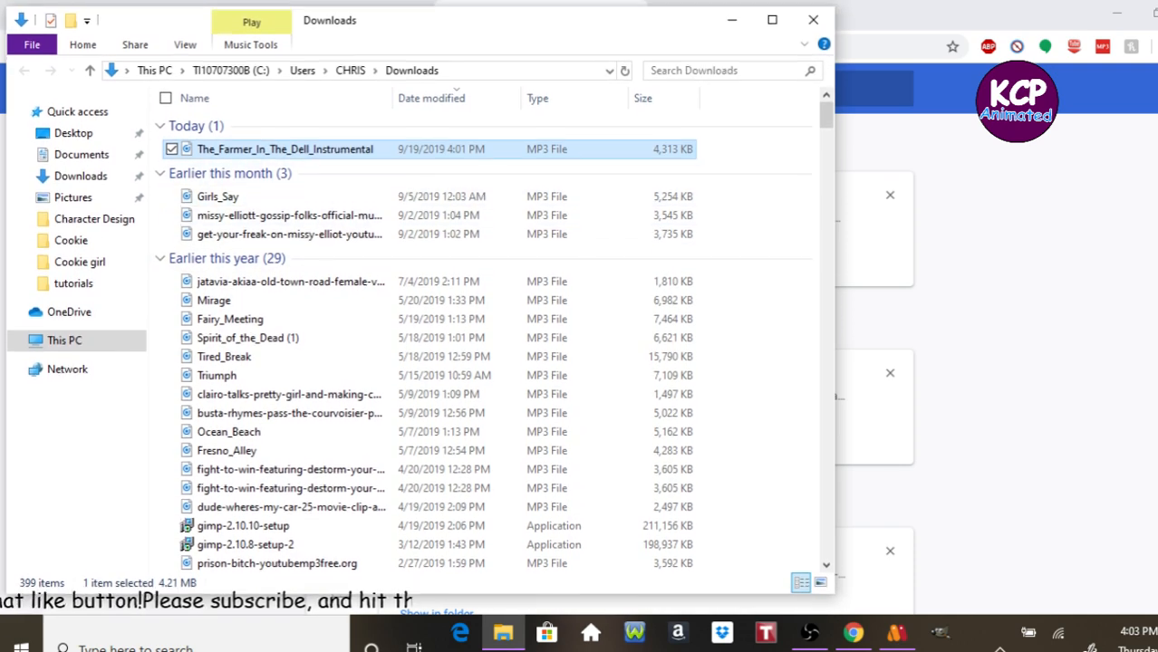
pyautogui.moveTo(192, 145); pyautogui.dragTo(643, 254)
pyautogui.click(793, 223)
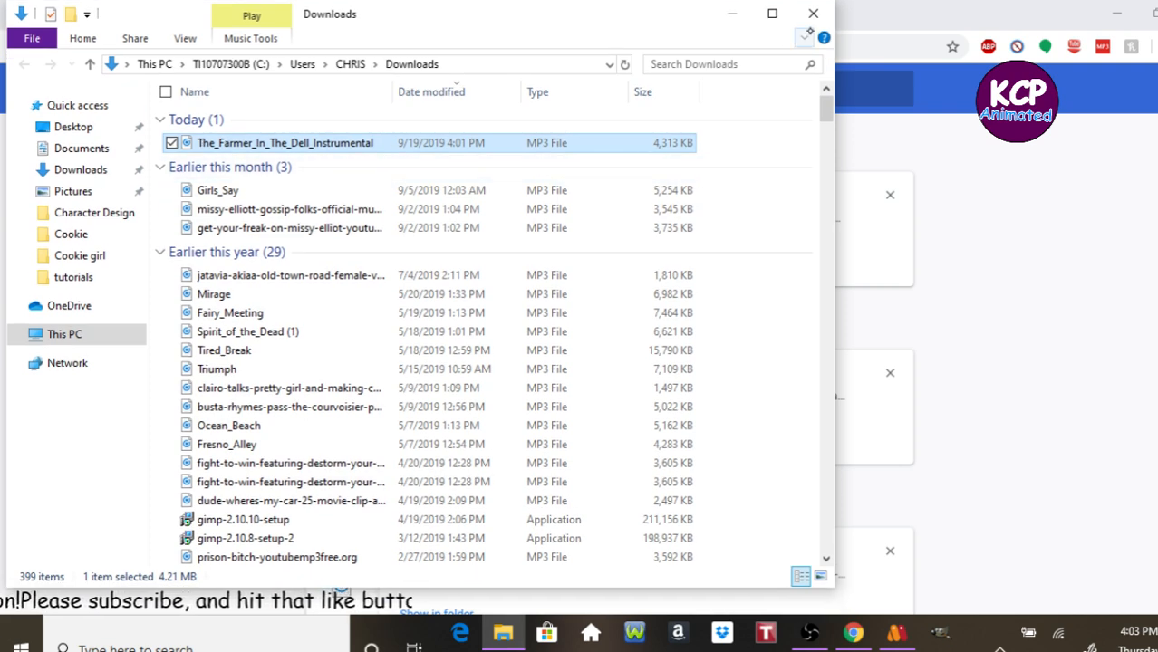
pyautogui.click(804, 37)
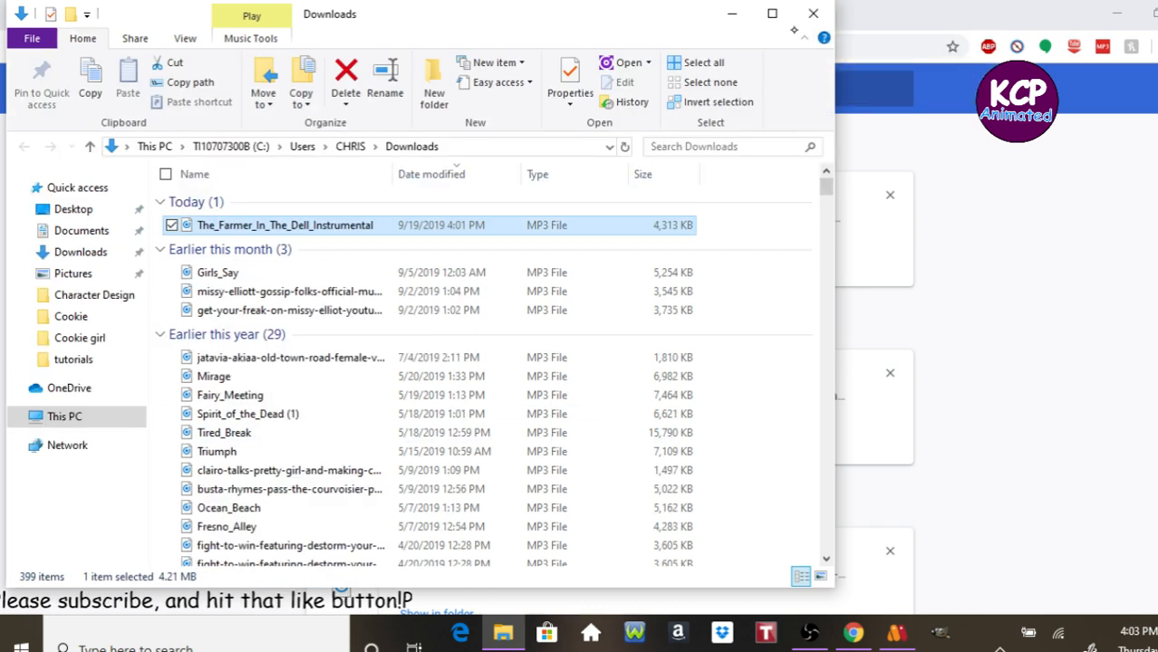
pyautogui.click(813, 14)
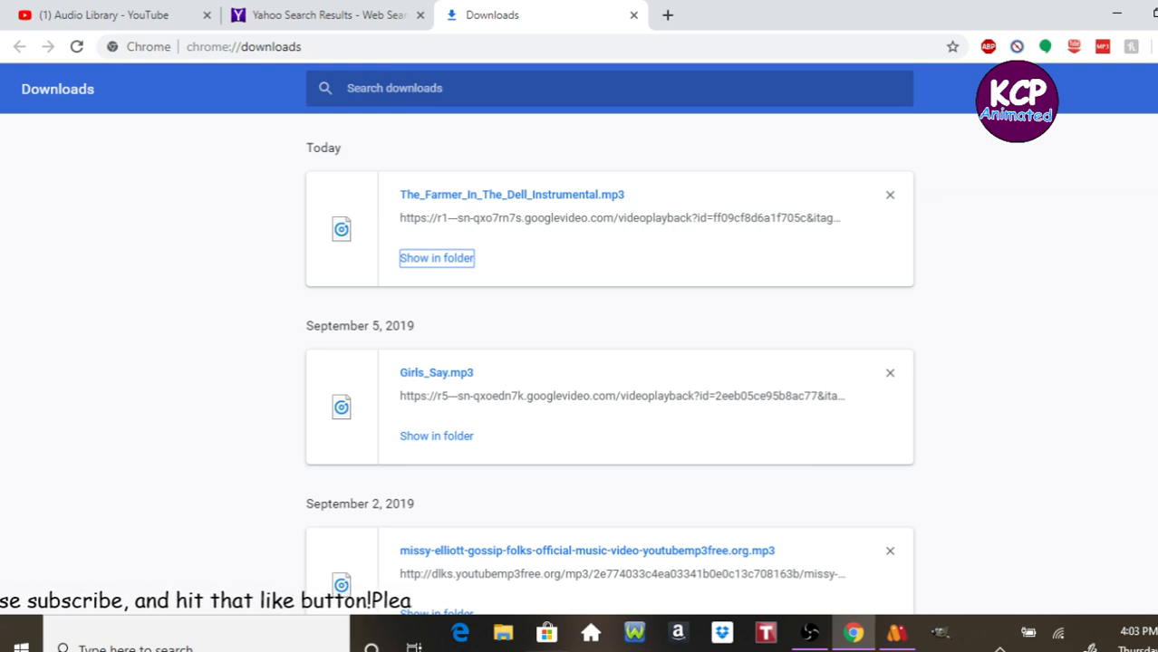
# Close the LMMS window from the taskbar.
pyautogui.click(591, 649)
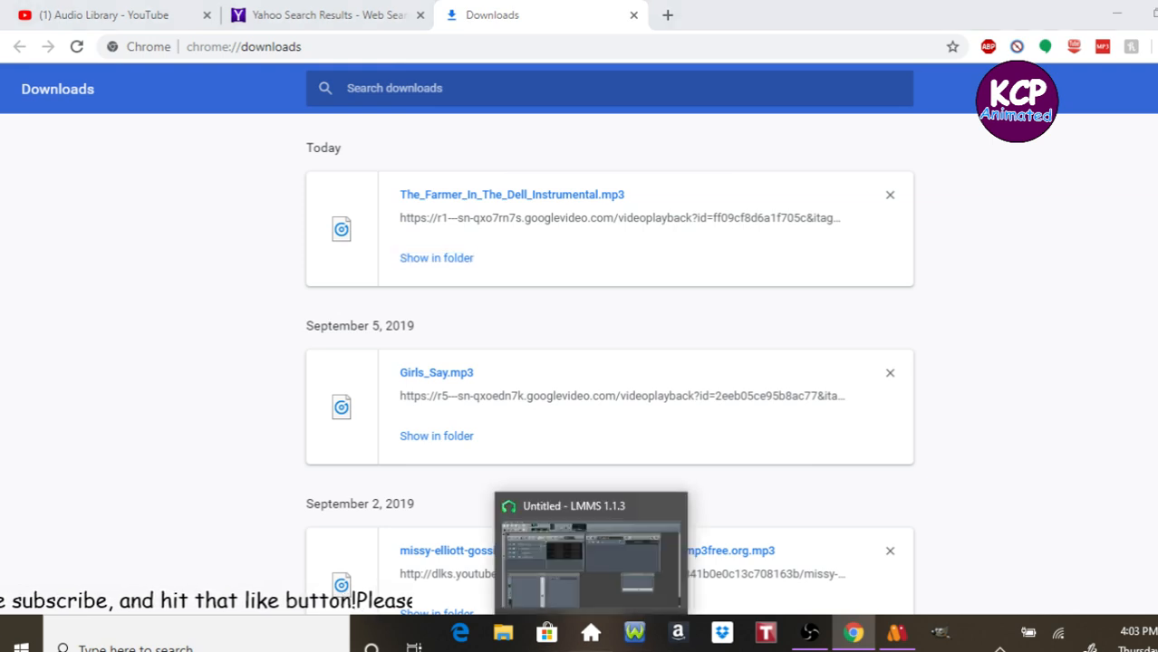
pyautogui.rightClick(591, 632)
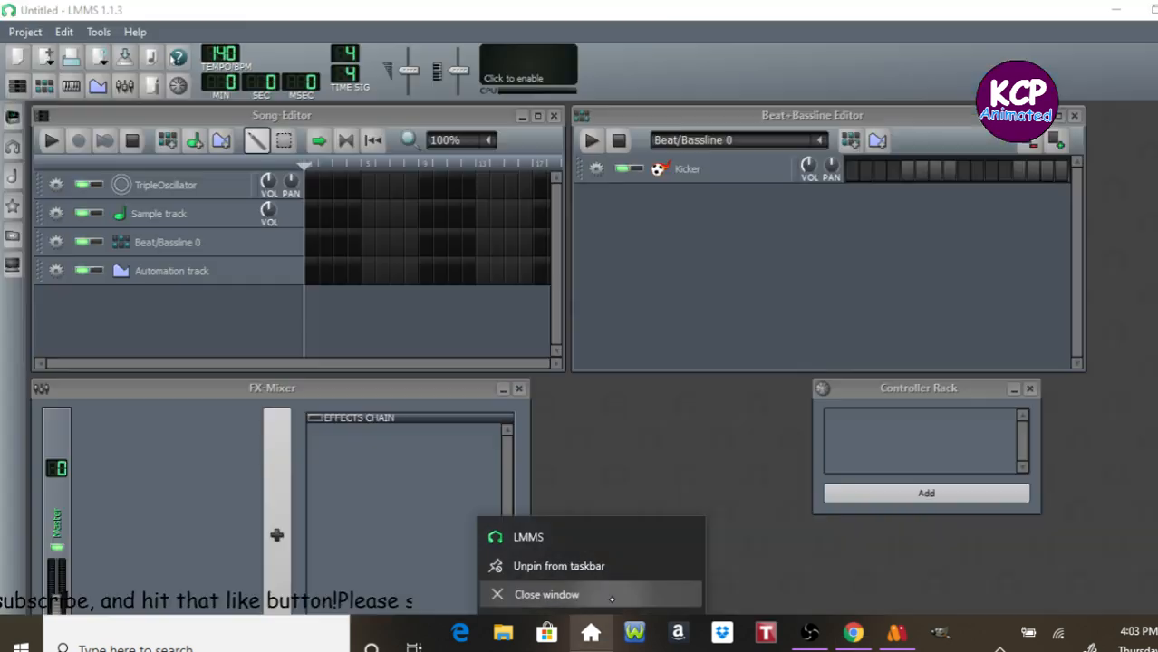
pyautogui.click(612, 596)
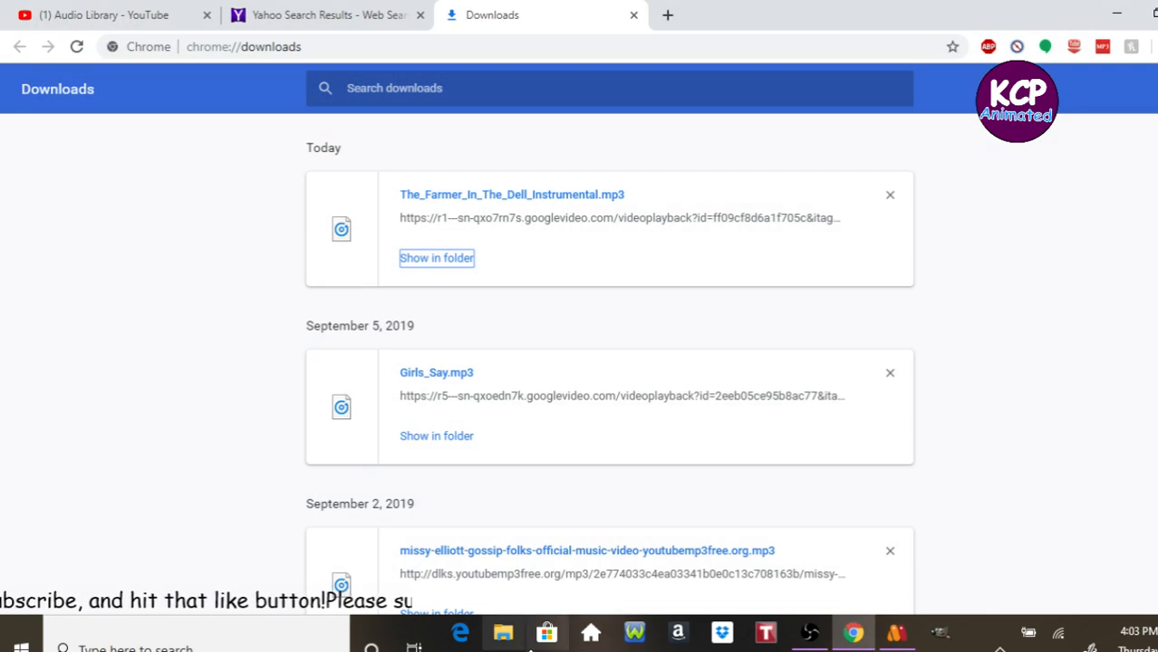
# Switch back to Movie Maker and open the Add Music dialog.
pyautogui.click(546, 649)
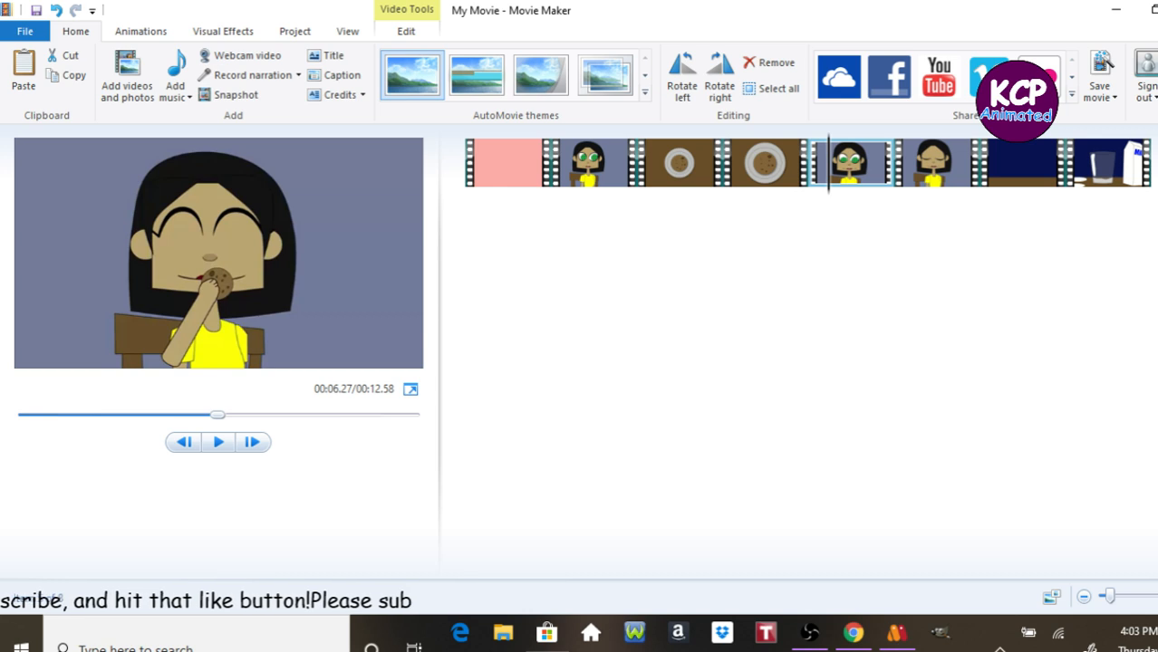
pyautogui.click(186, 84)
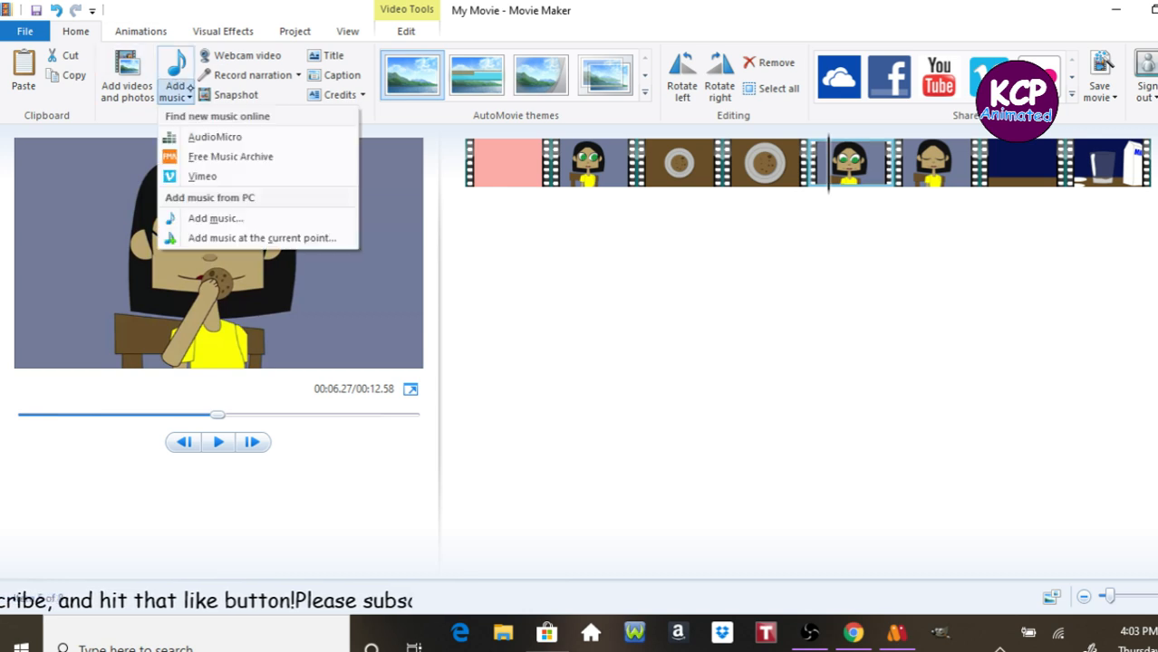
pyautogui.click(178, 92)
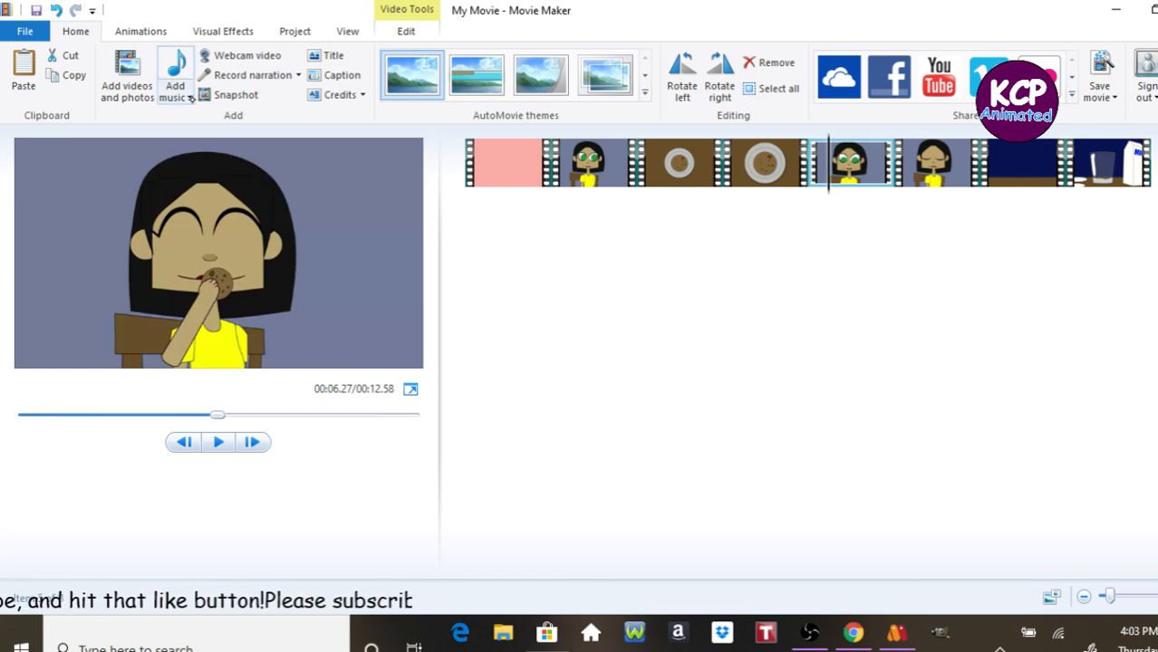
pyautogui.rightClick(178, 98)
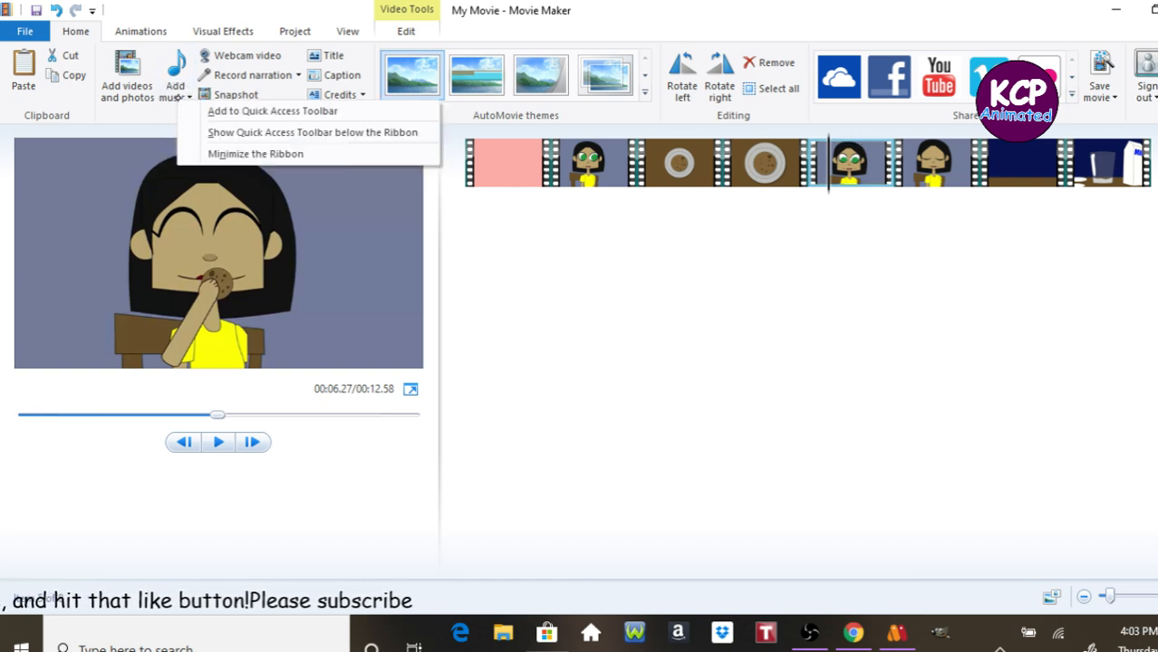
pyautogui.click(171, 76)
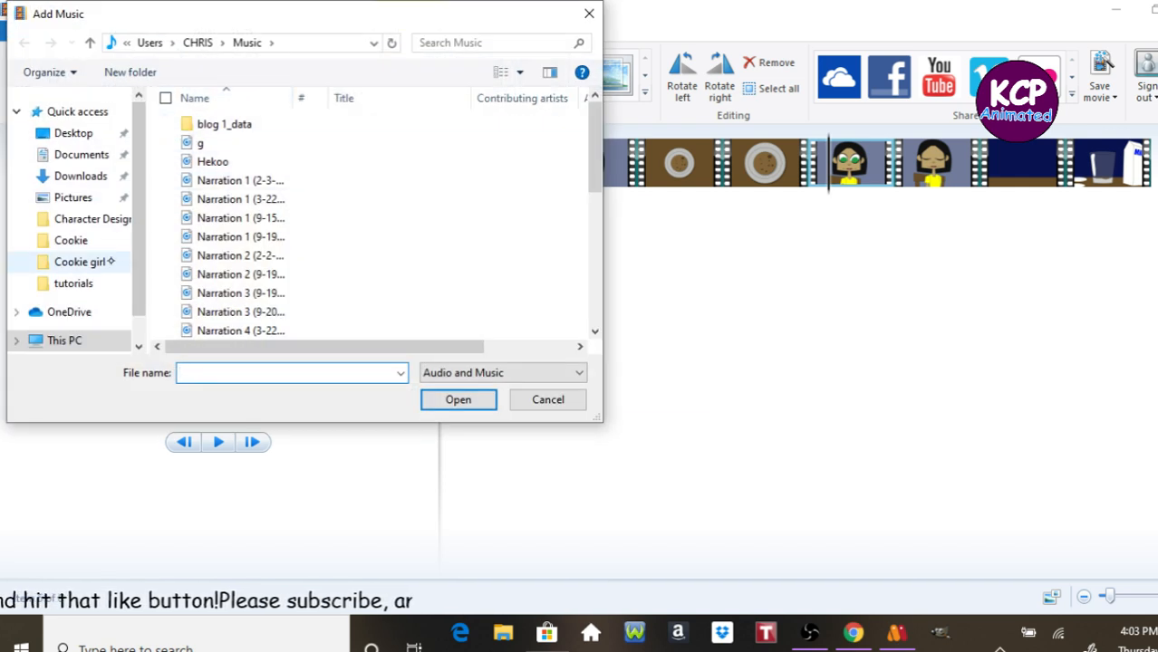
# Add The_Farmer_In_The_Dell_Instrumental MP3 from the Downloads folder as the movie's music.
pyautogui.click(90, 179)
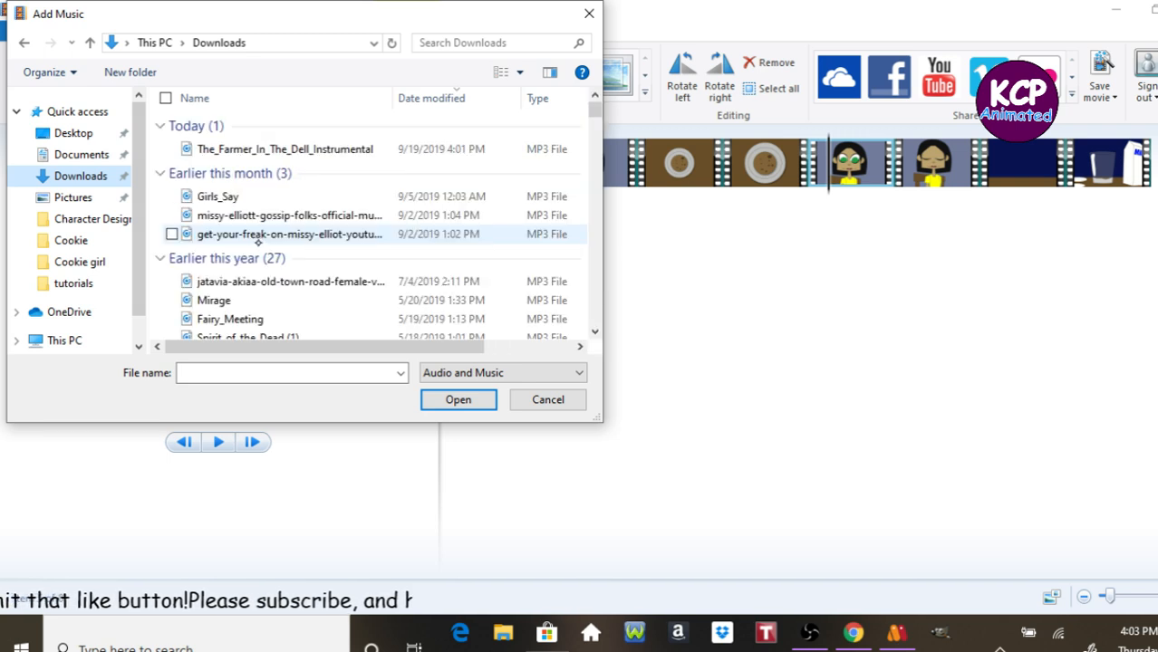
pyautogui.click(226, 150)
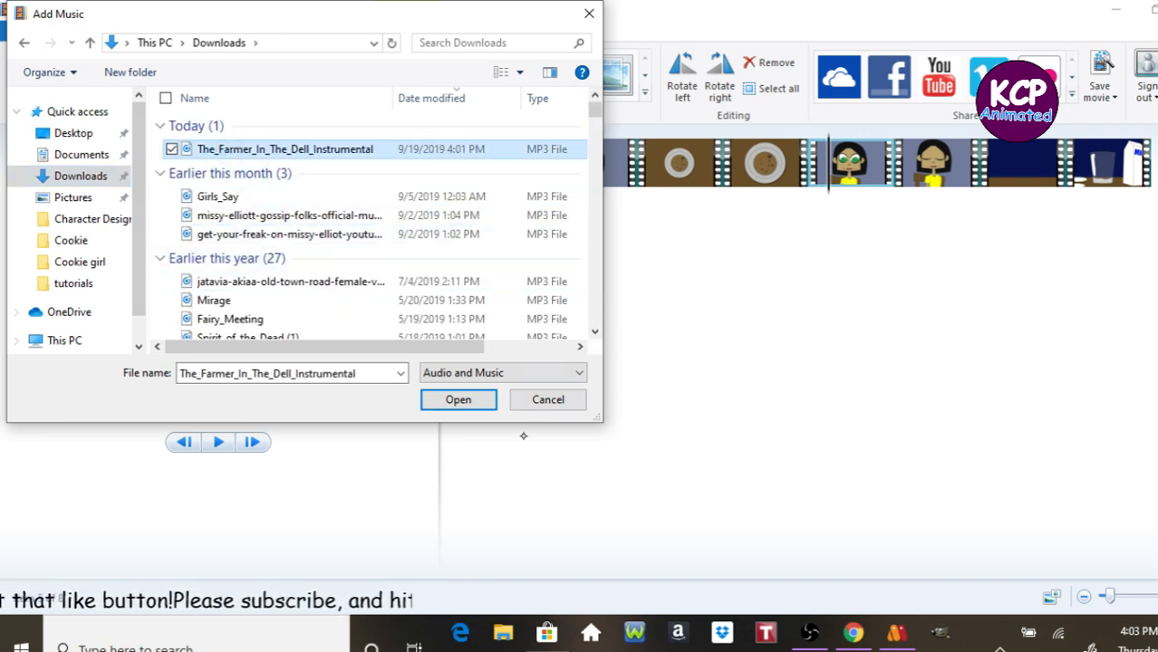
pyautogui.click(486, 402)
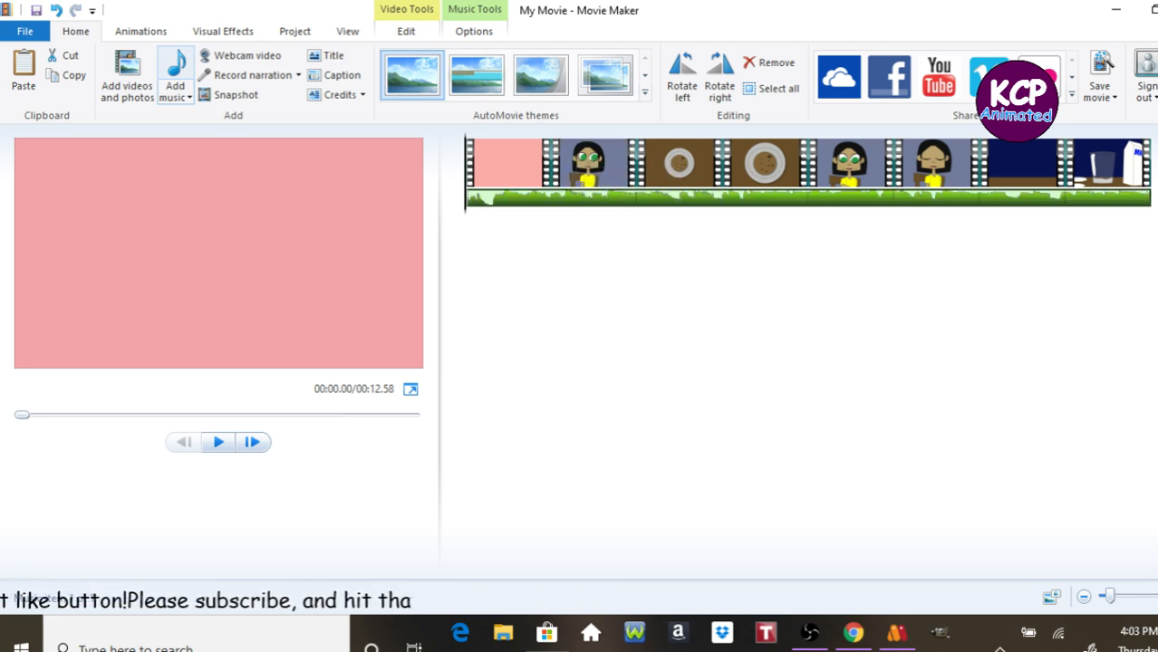
# Play back the movie preview with the added music.
pyautogui.press('space')
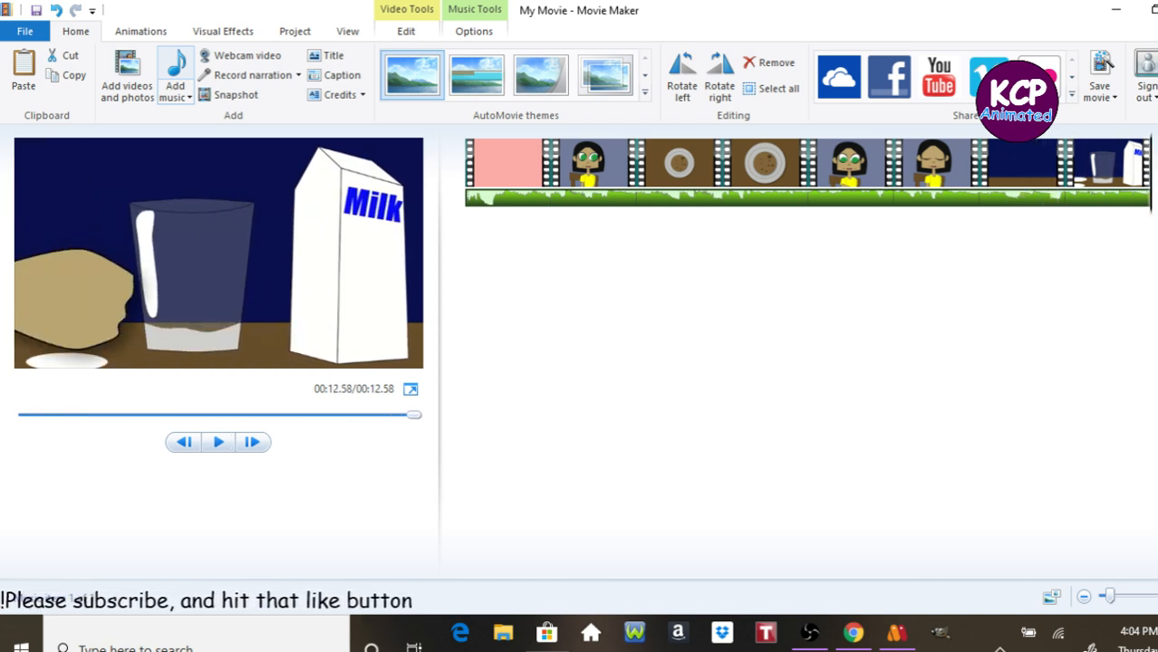
pyautogui.press('space')
pyautogui.press('space')
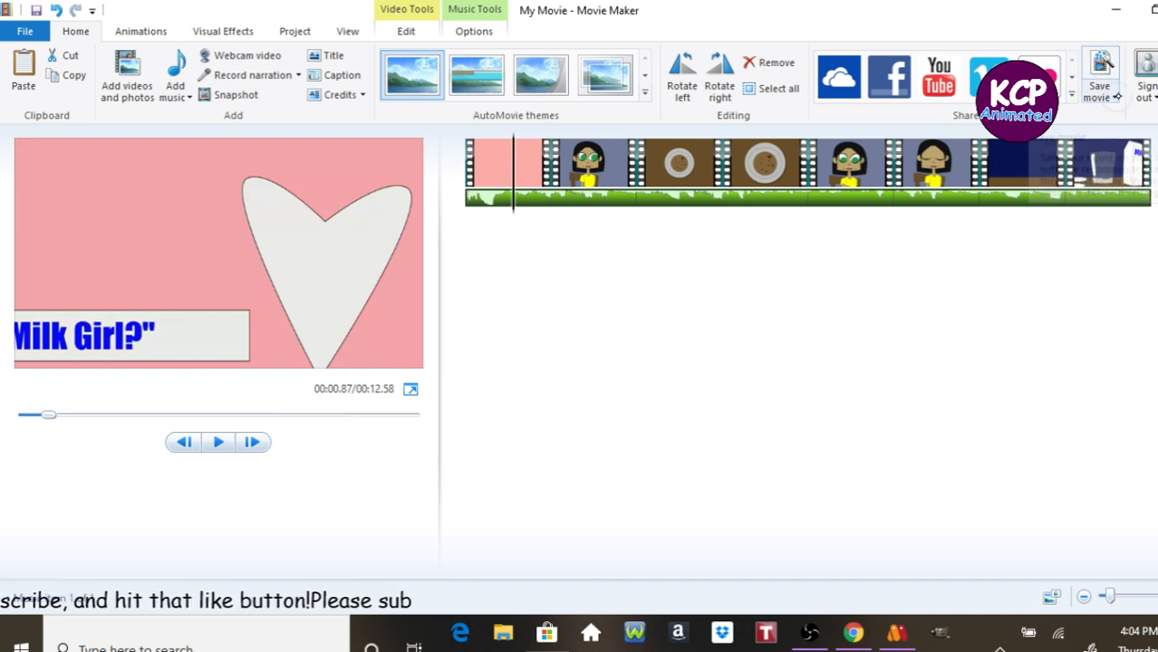
# Try to save the movie with recommended settings into the Cookie girl folder as "Got milk girl?".
pyautogui.click(1104, 91)
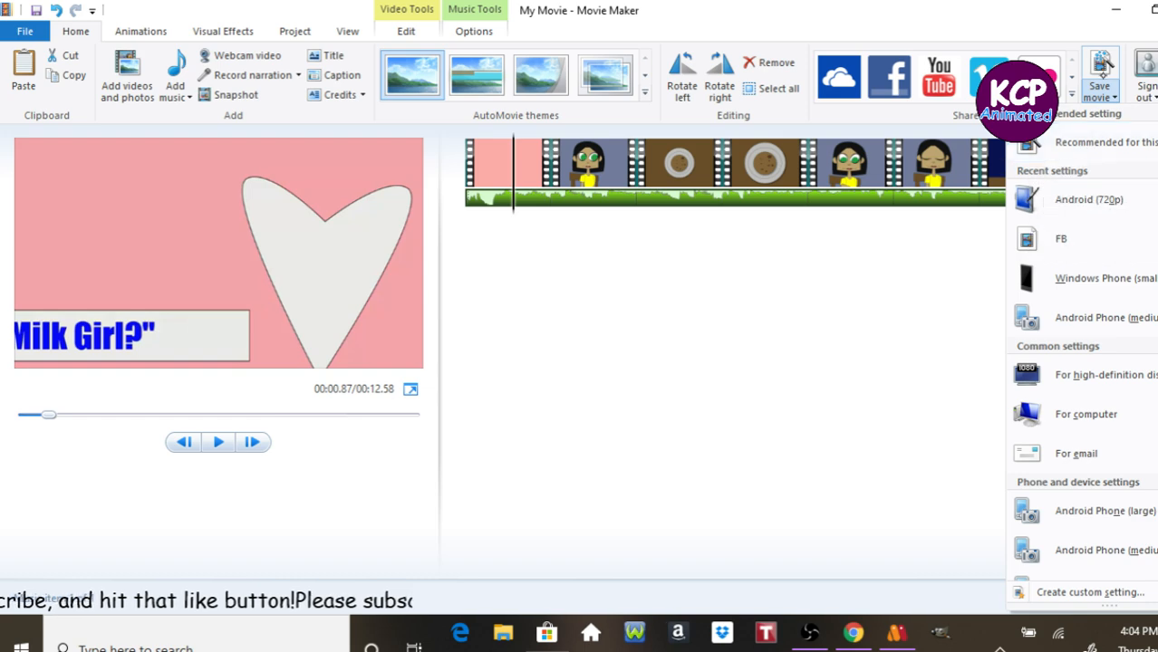
pyautogui.click(1101, 143)
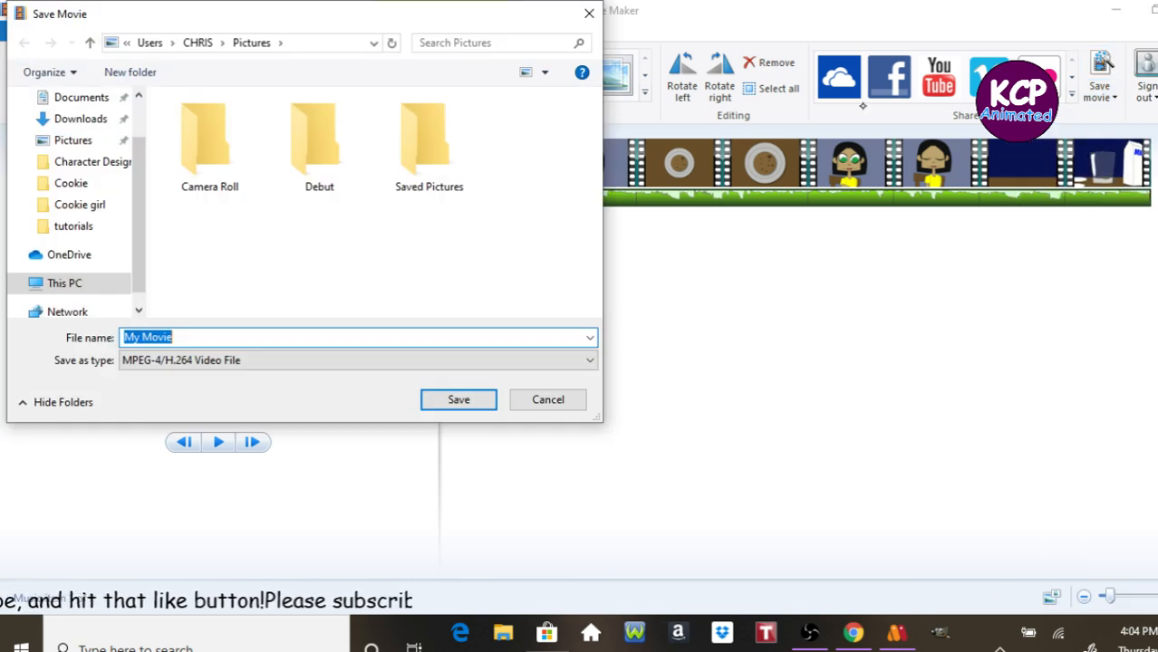
pyautogui.click(88, 208)
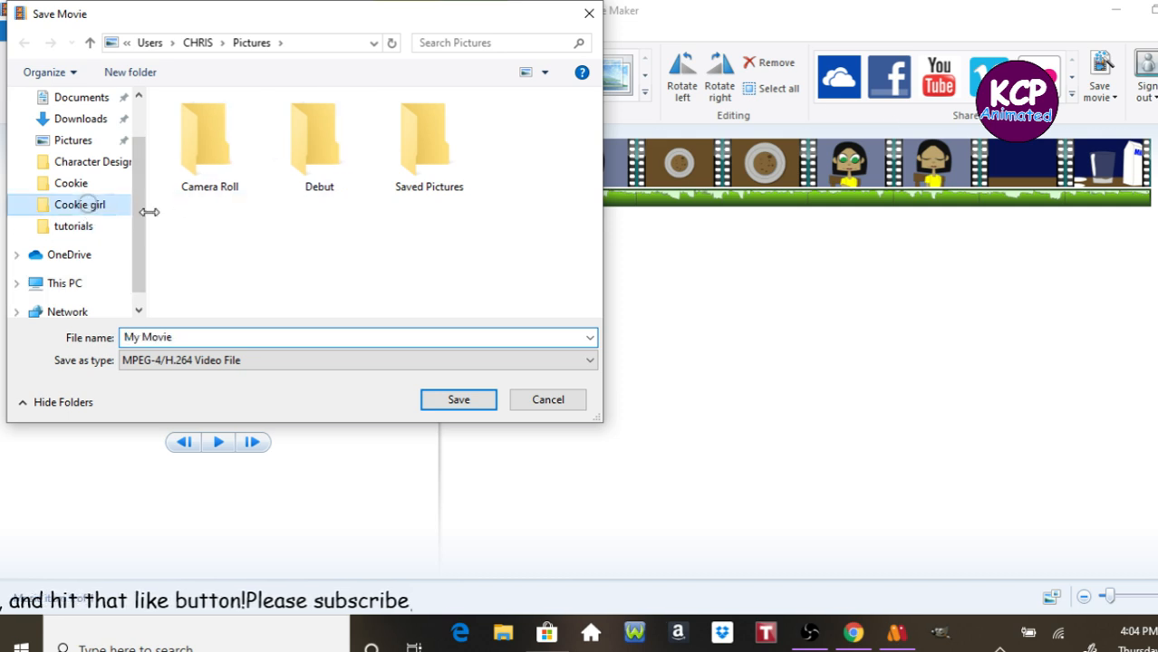
pyautogui.click(267, 334)
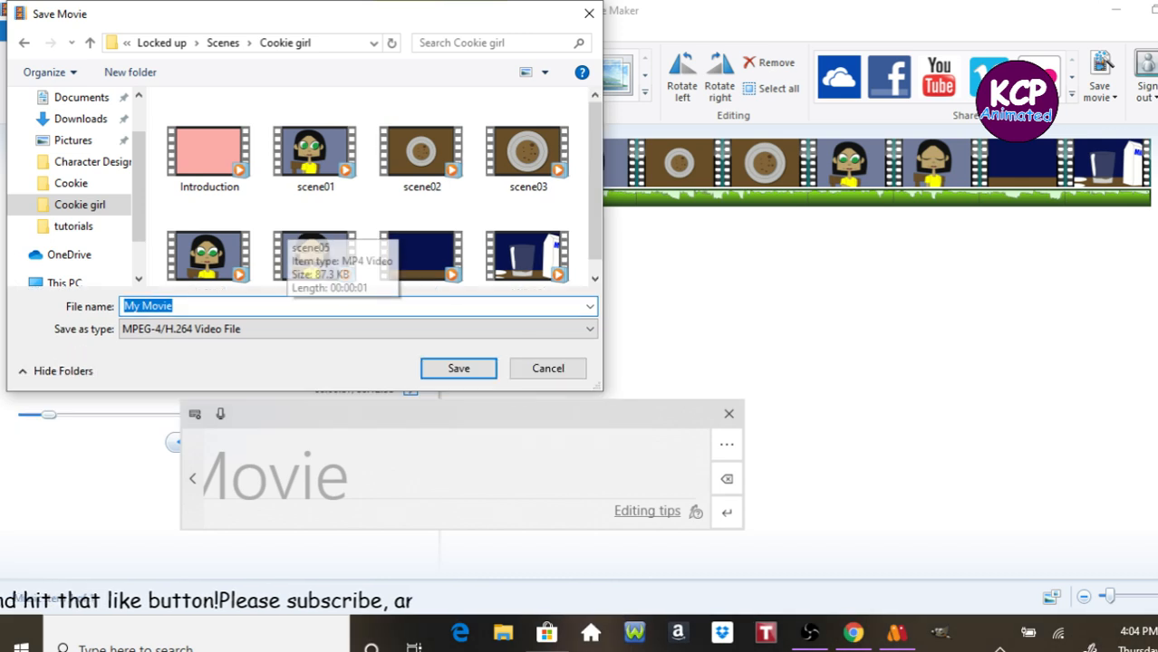
pyautogui.write('Got mi')
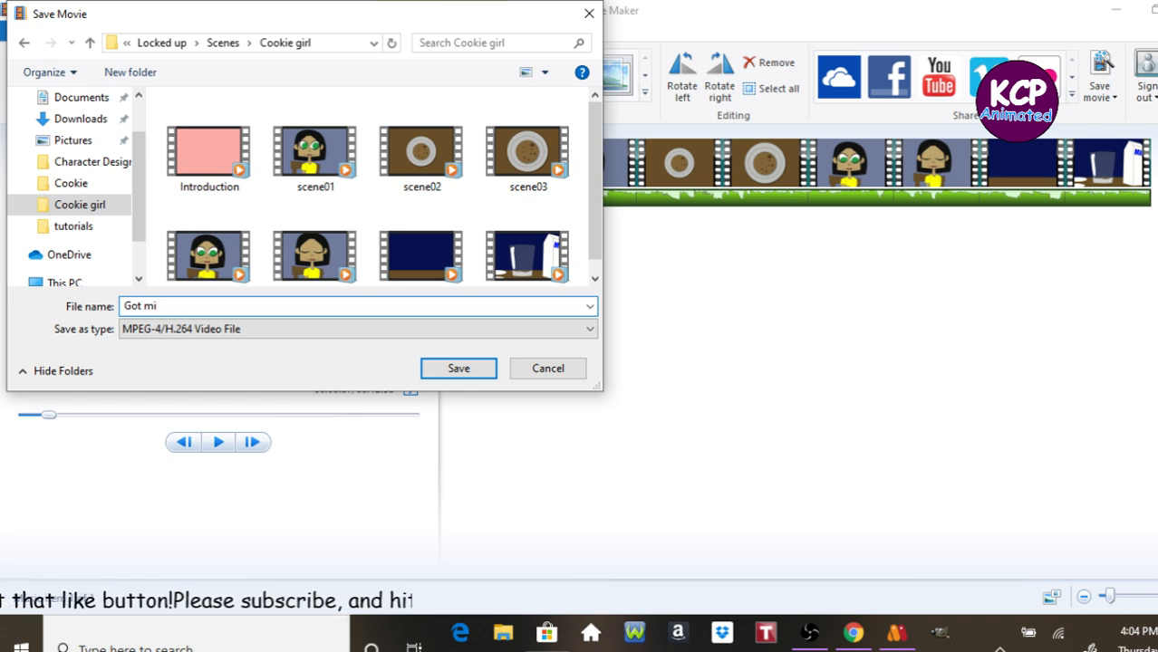
pyautogui.write('lk')
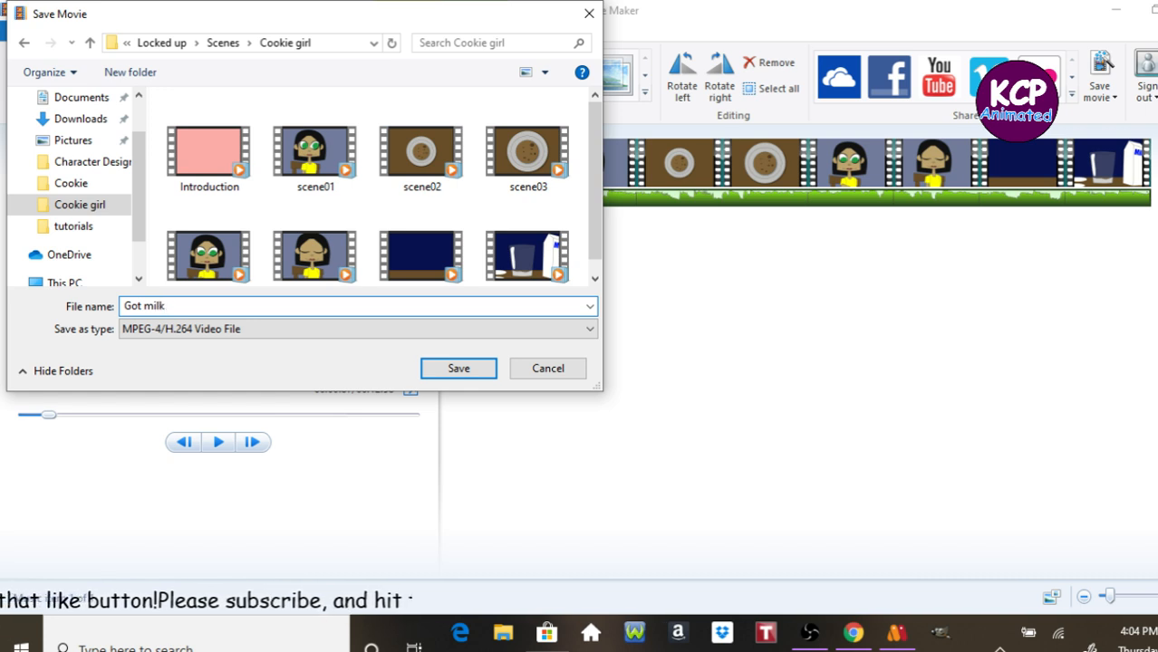
pyautogui.write('k girl')
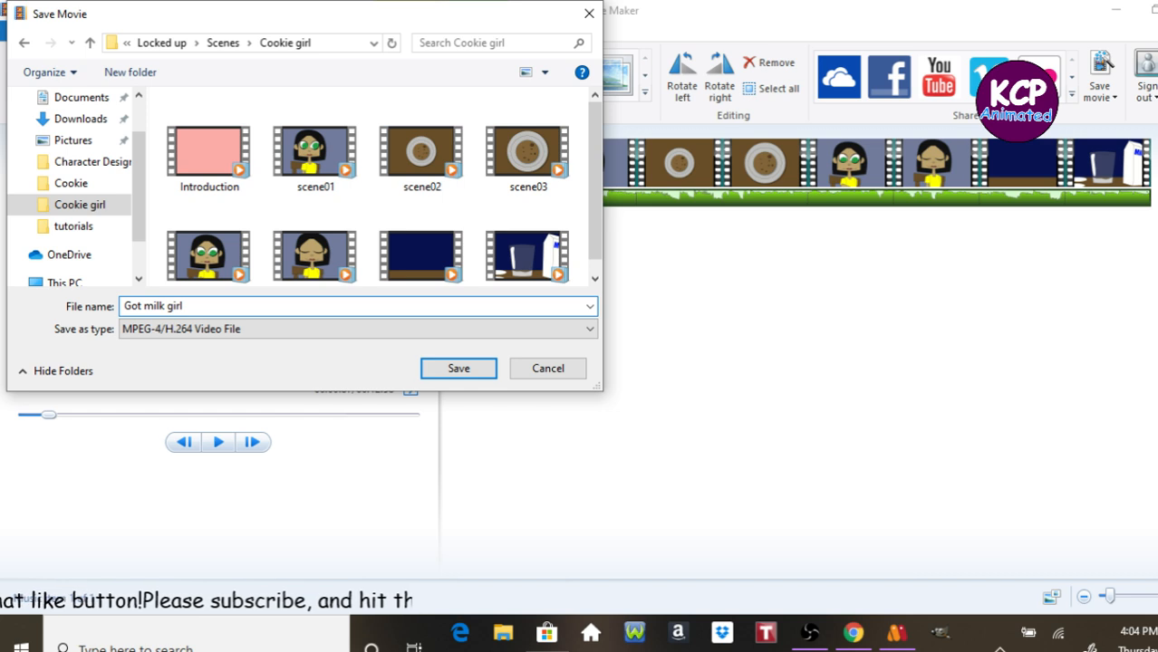
pyautogui.write('?')
pyautogui.press('Return')
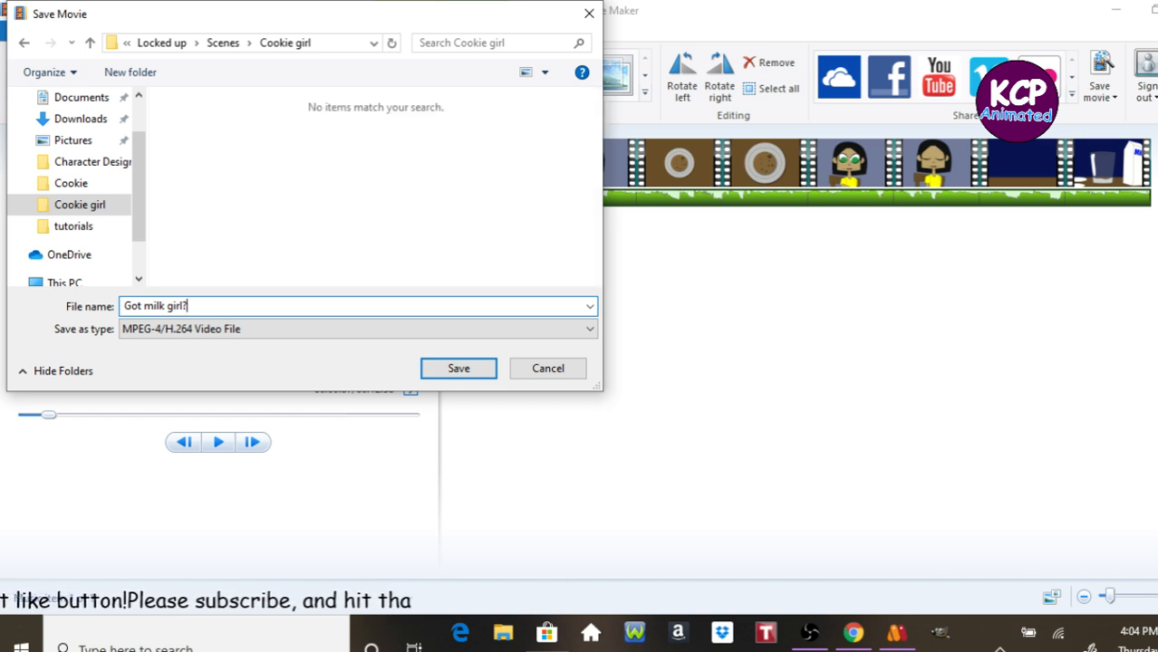
pyautogui.click(458, 366)
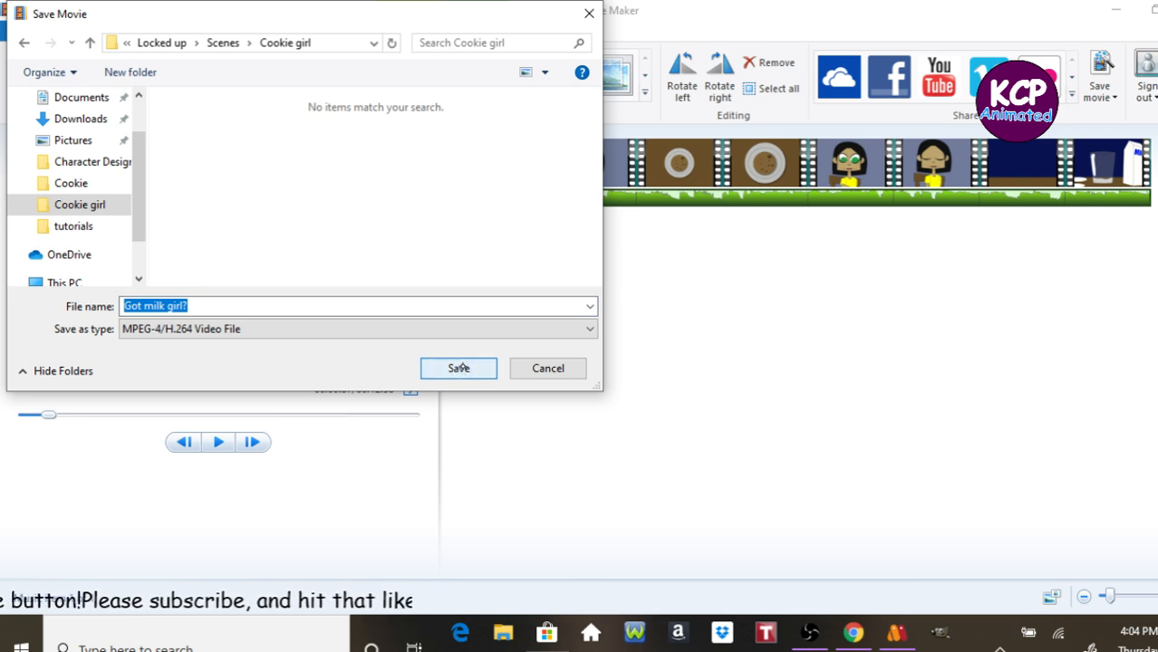
pyautogui.click(526, 368)
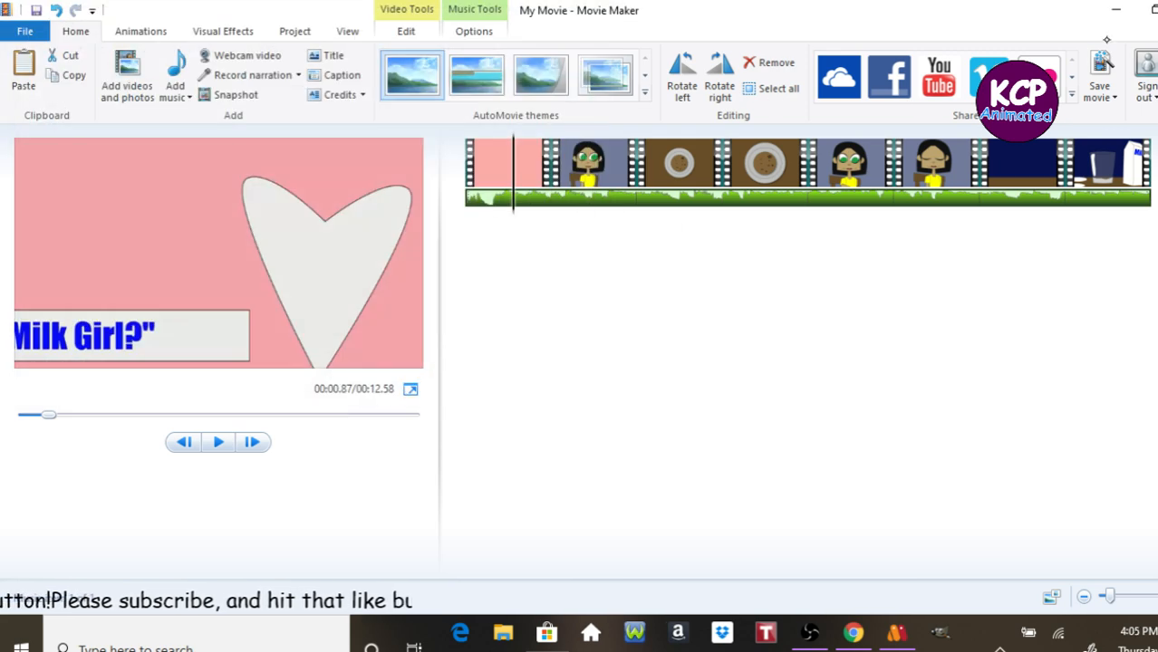
# Save the movie into the Cookie girl folder as "got milk girl" without the question mark, then open its folder.
pyautogui.click(1103, 63)
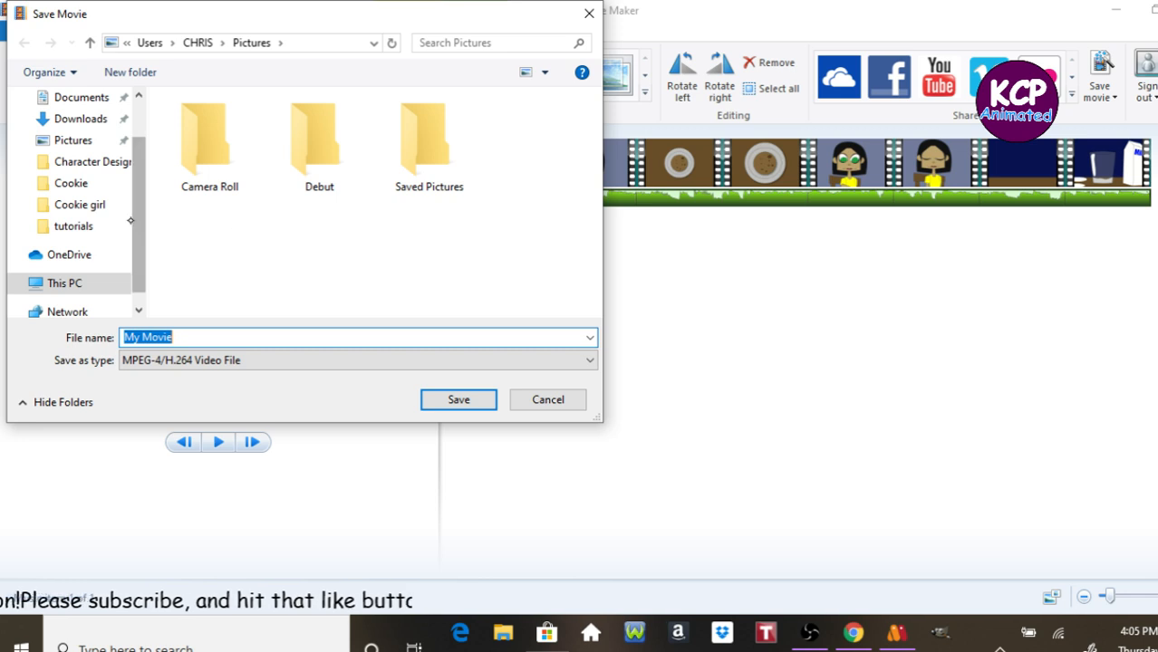
pyautogui.click(94, 207)
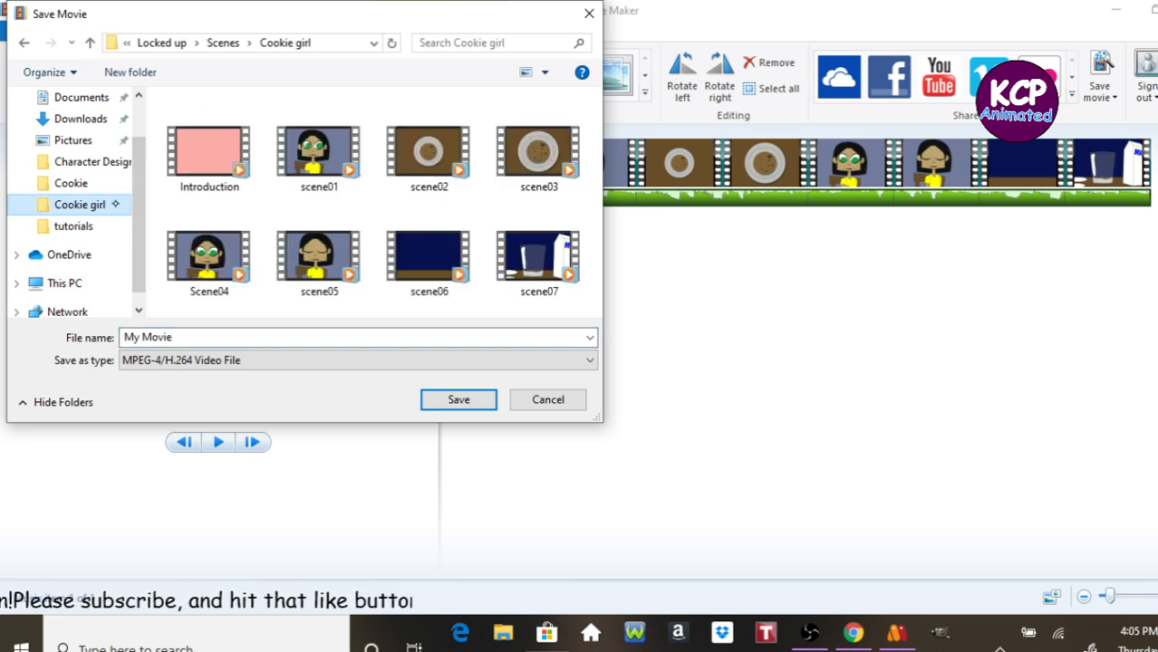
pyautogui.click(237, 337)
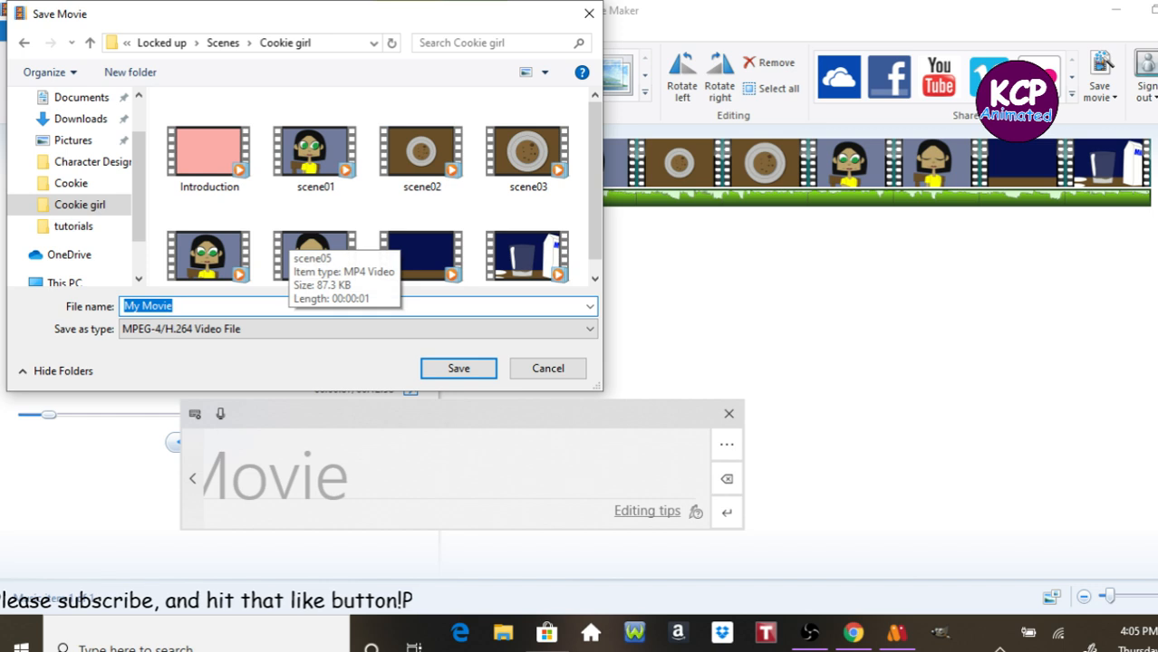
pyautogui.write('go')
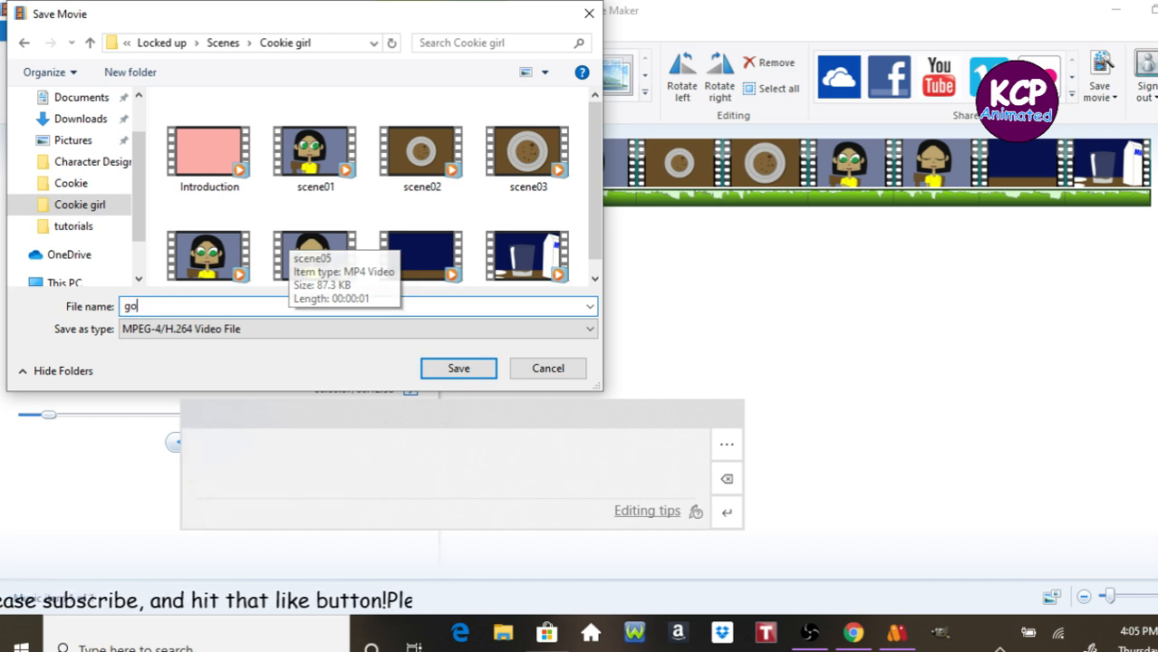
pyautogui.write('t milk')
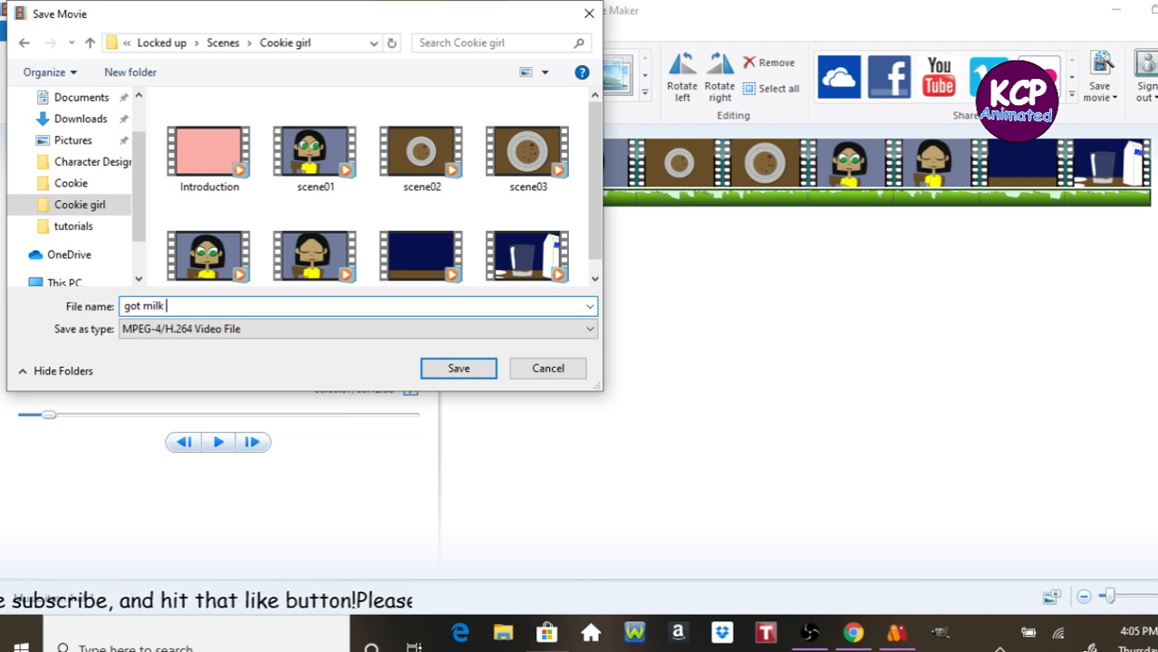
pyautogui.write(' girl')
pyautogui.press('Return')
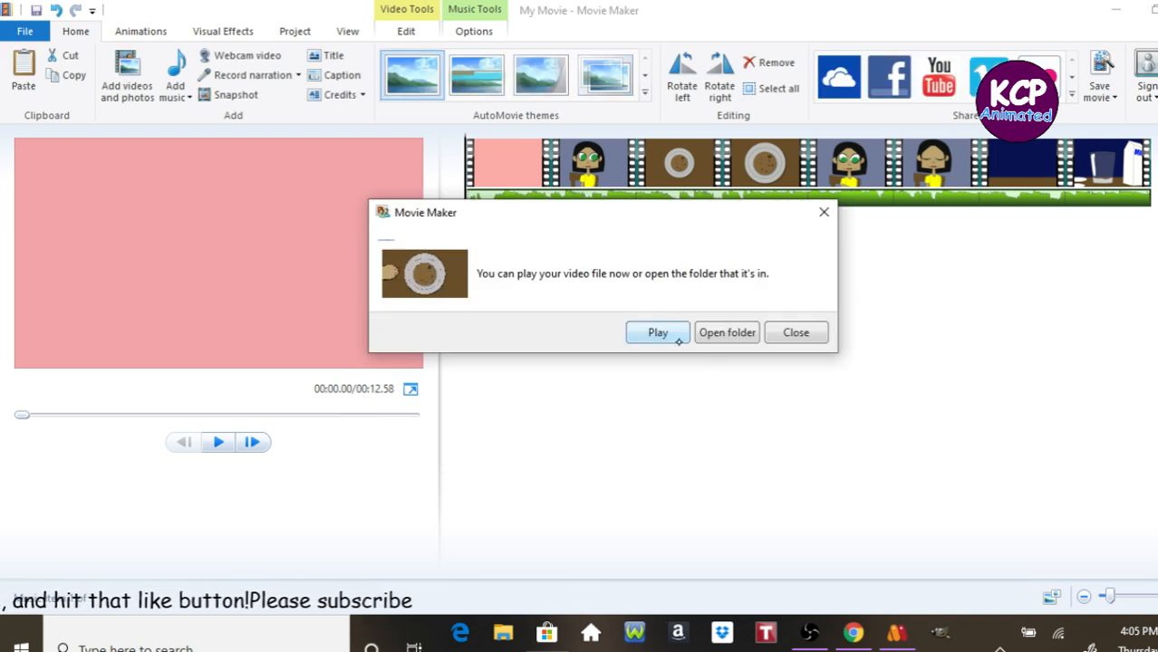
pyautogui.click(700, 332)
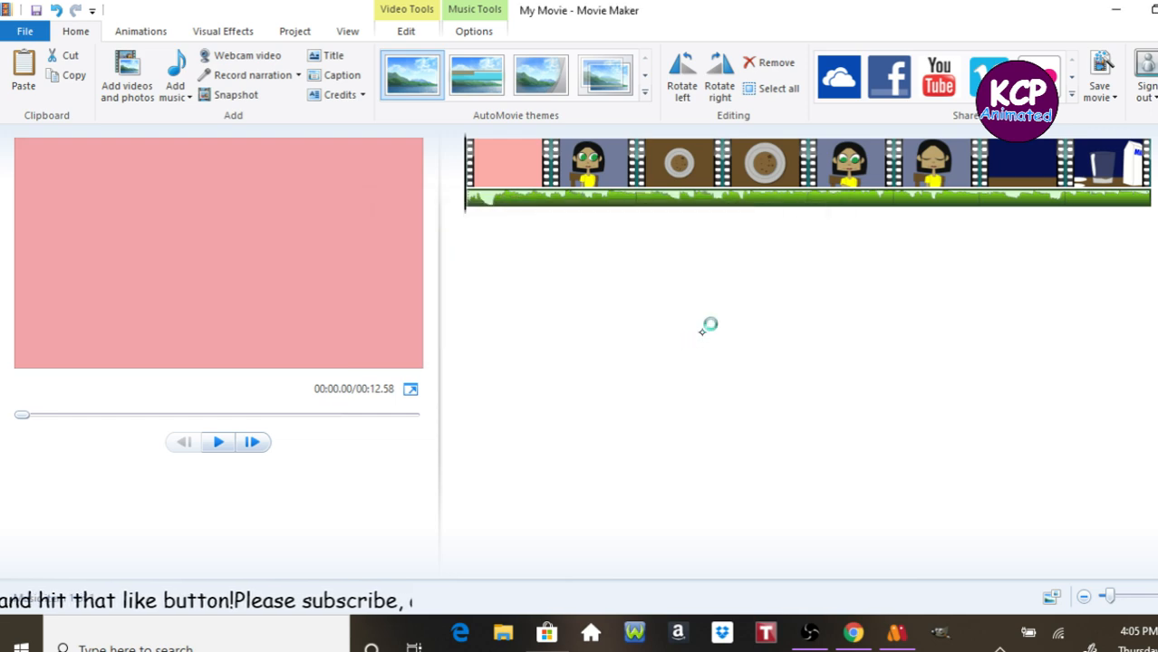